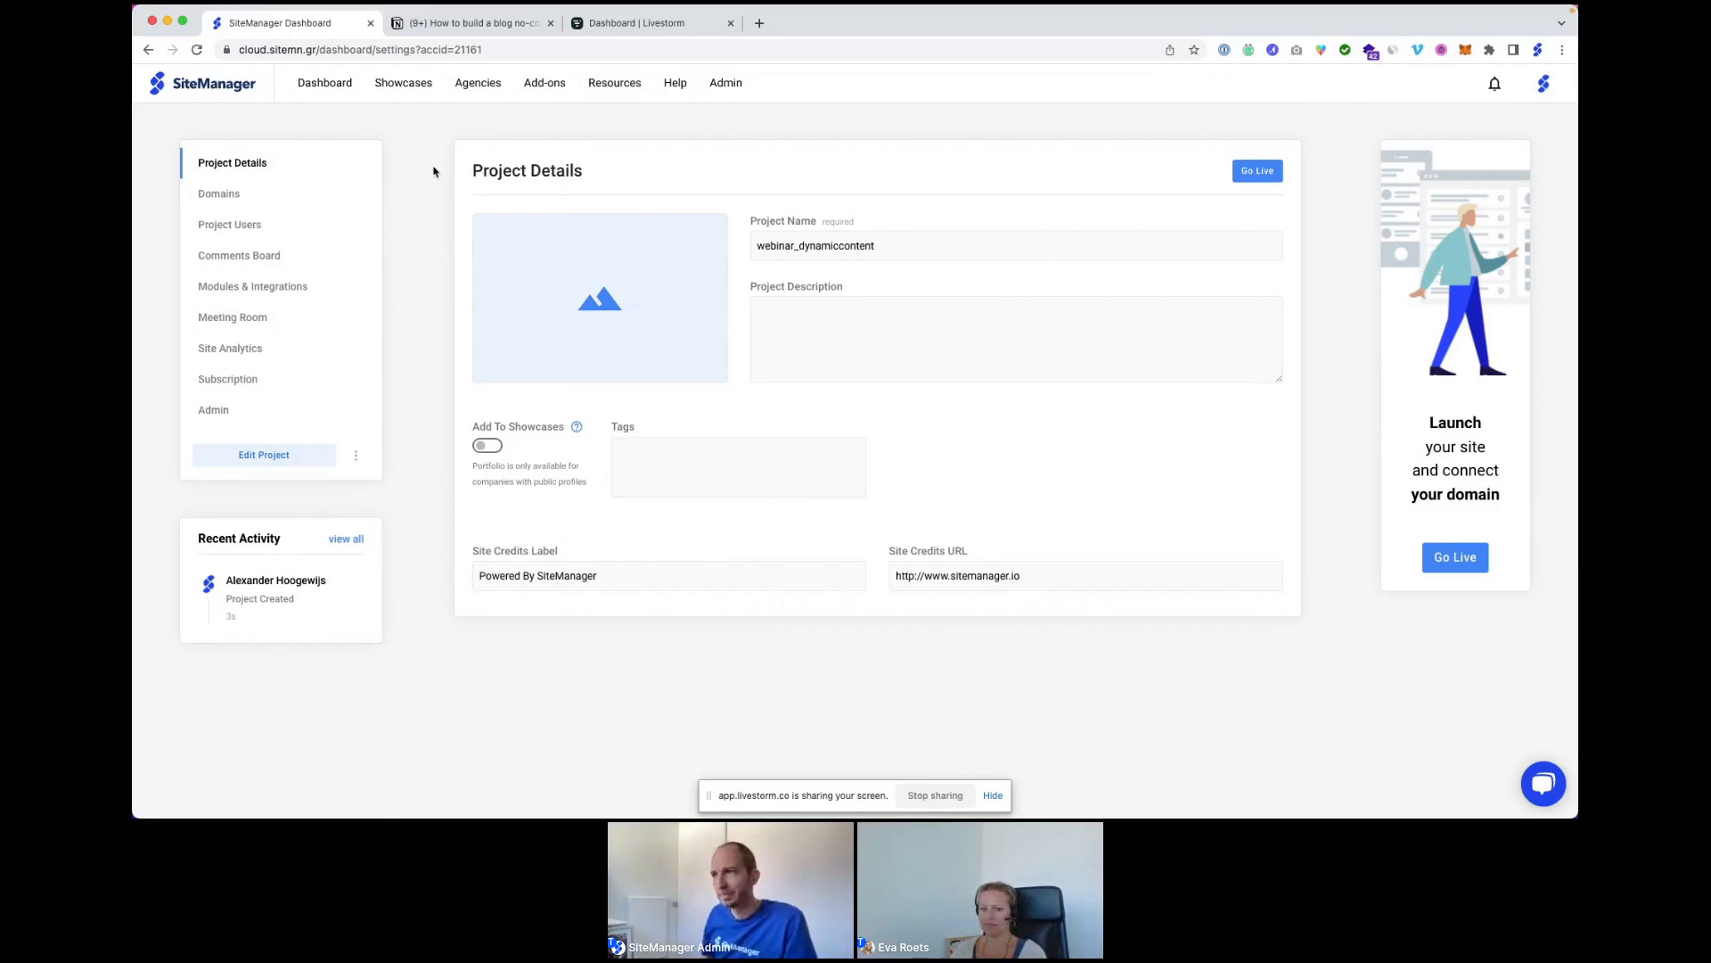
Open webinar_dynamiccontent in the site editor, then go back to the Projects dashboard.
click(273, 464)
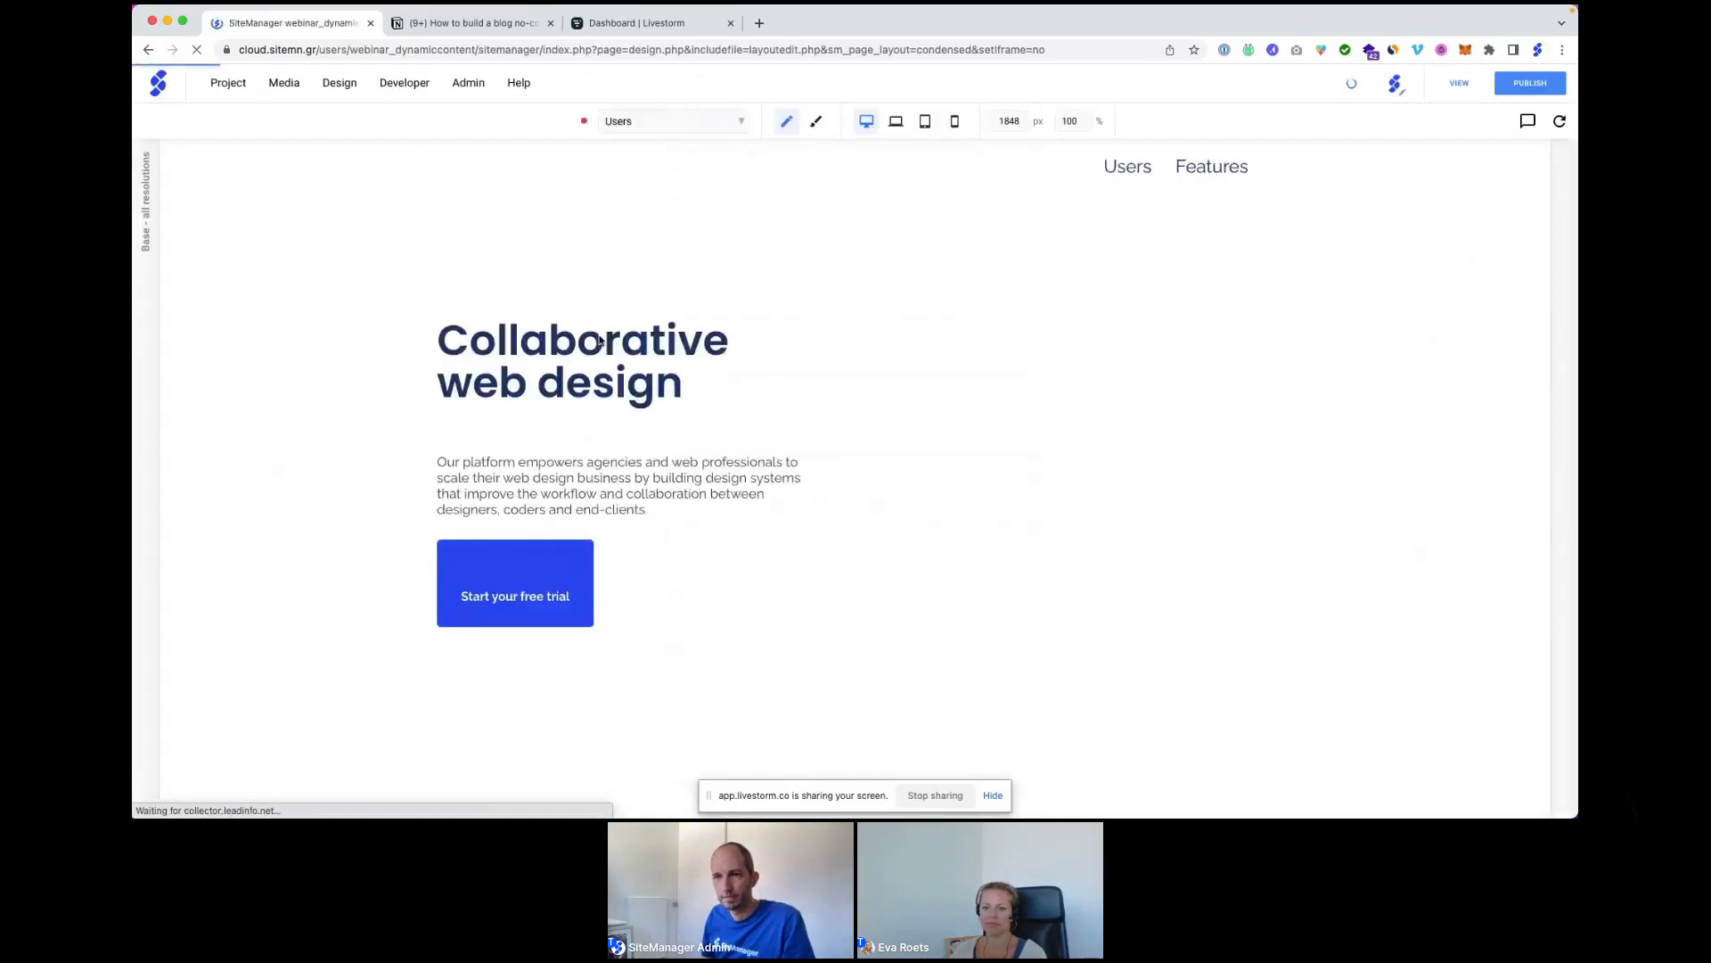
click(158, 83)
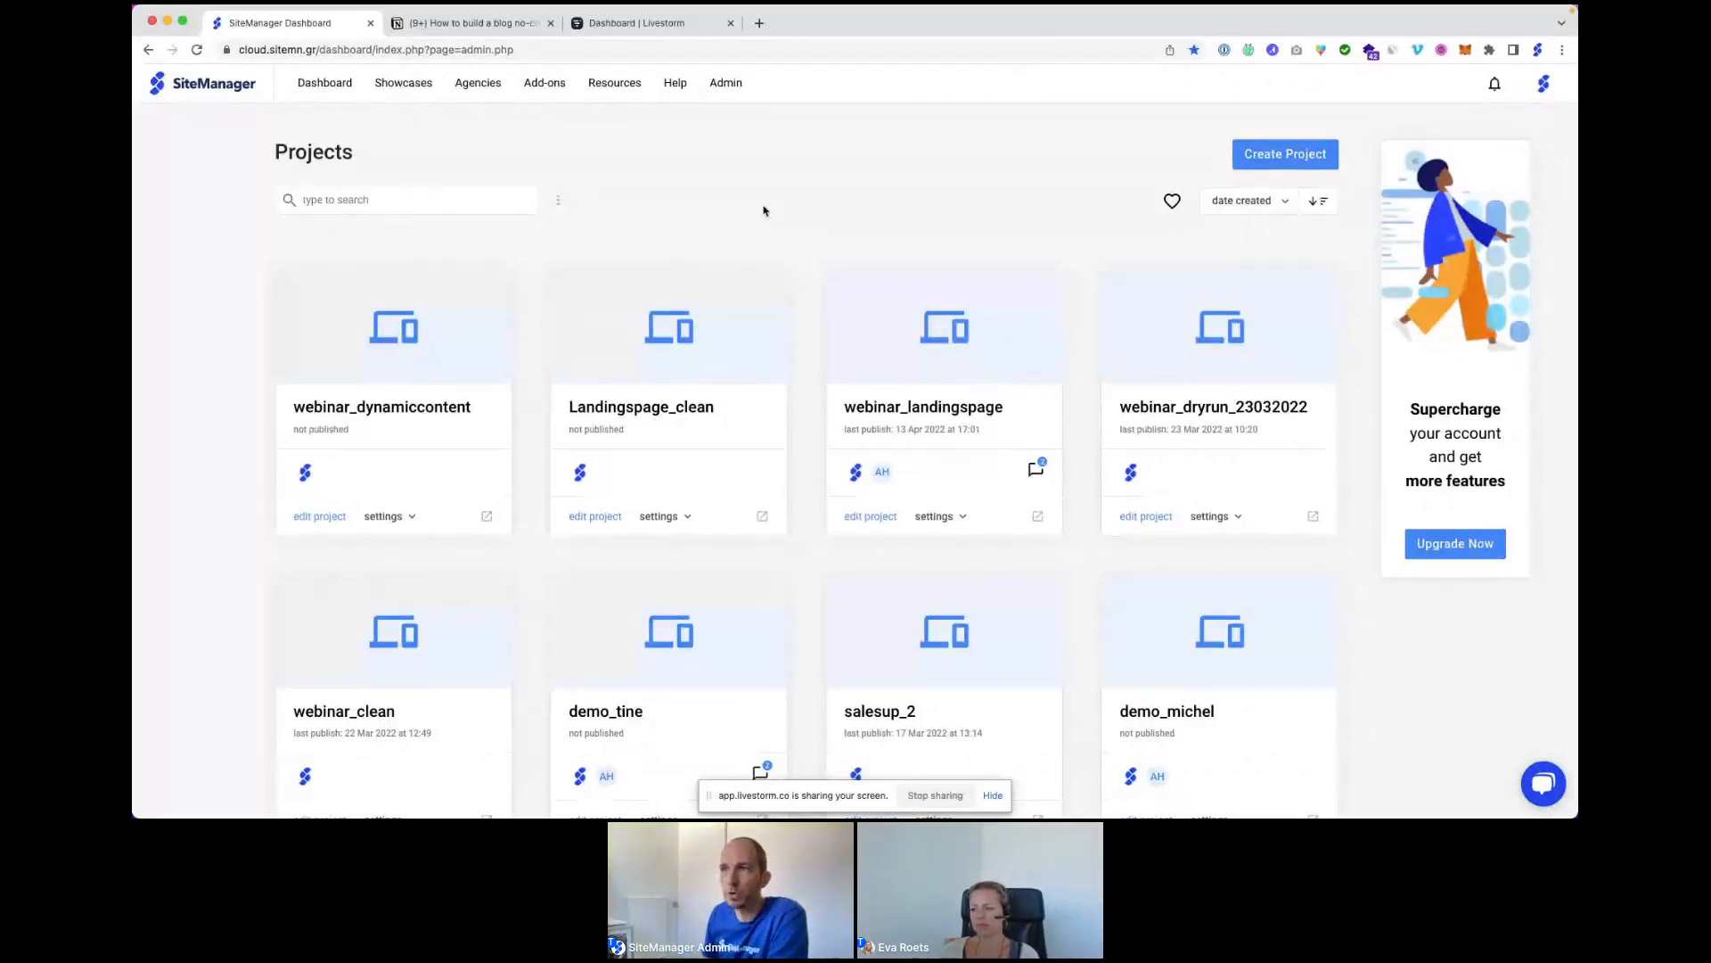
Browse the Showcases gallery and open the Made By Design agency profile from a showcase card.
click(399, 86)
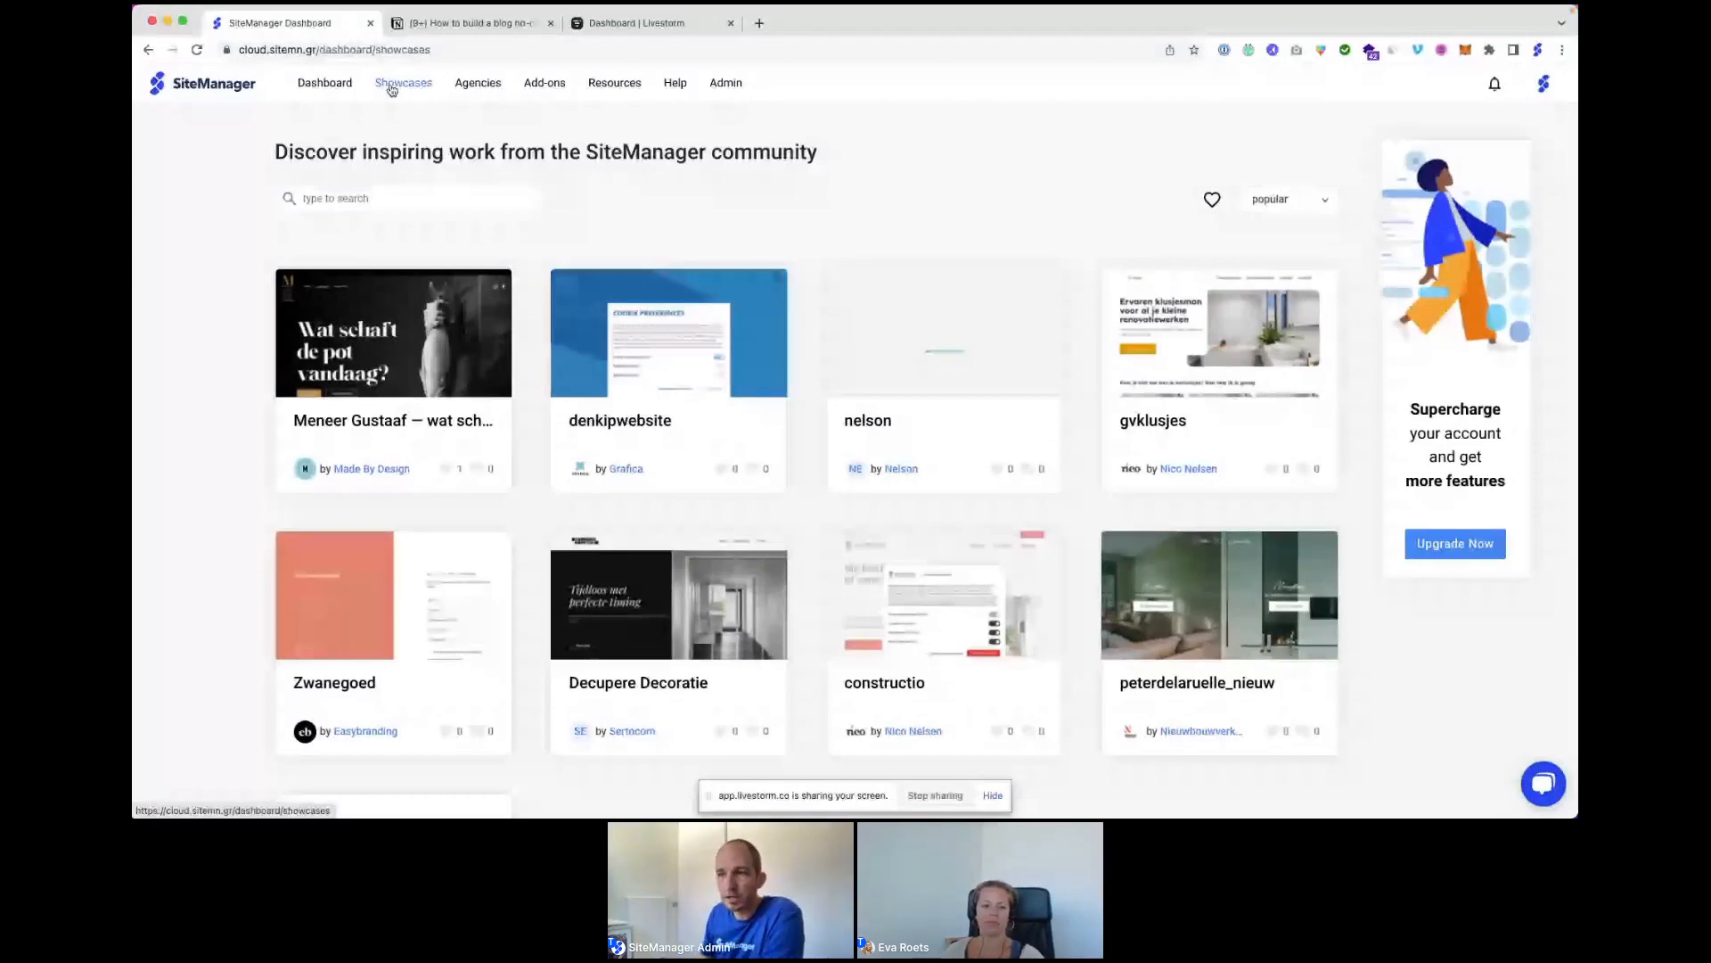
click(363, 469)
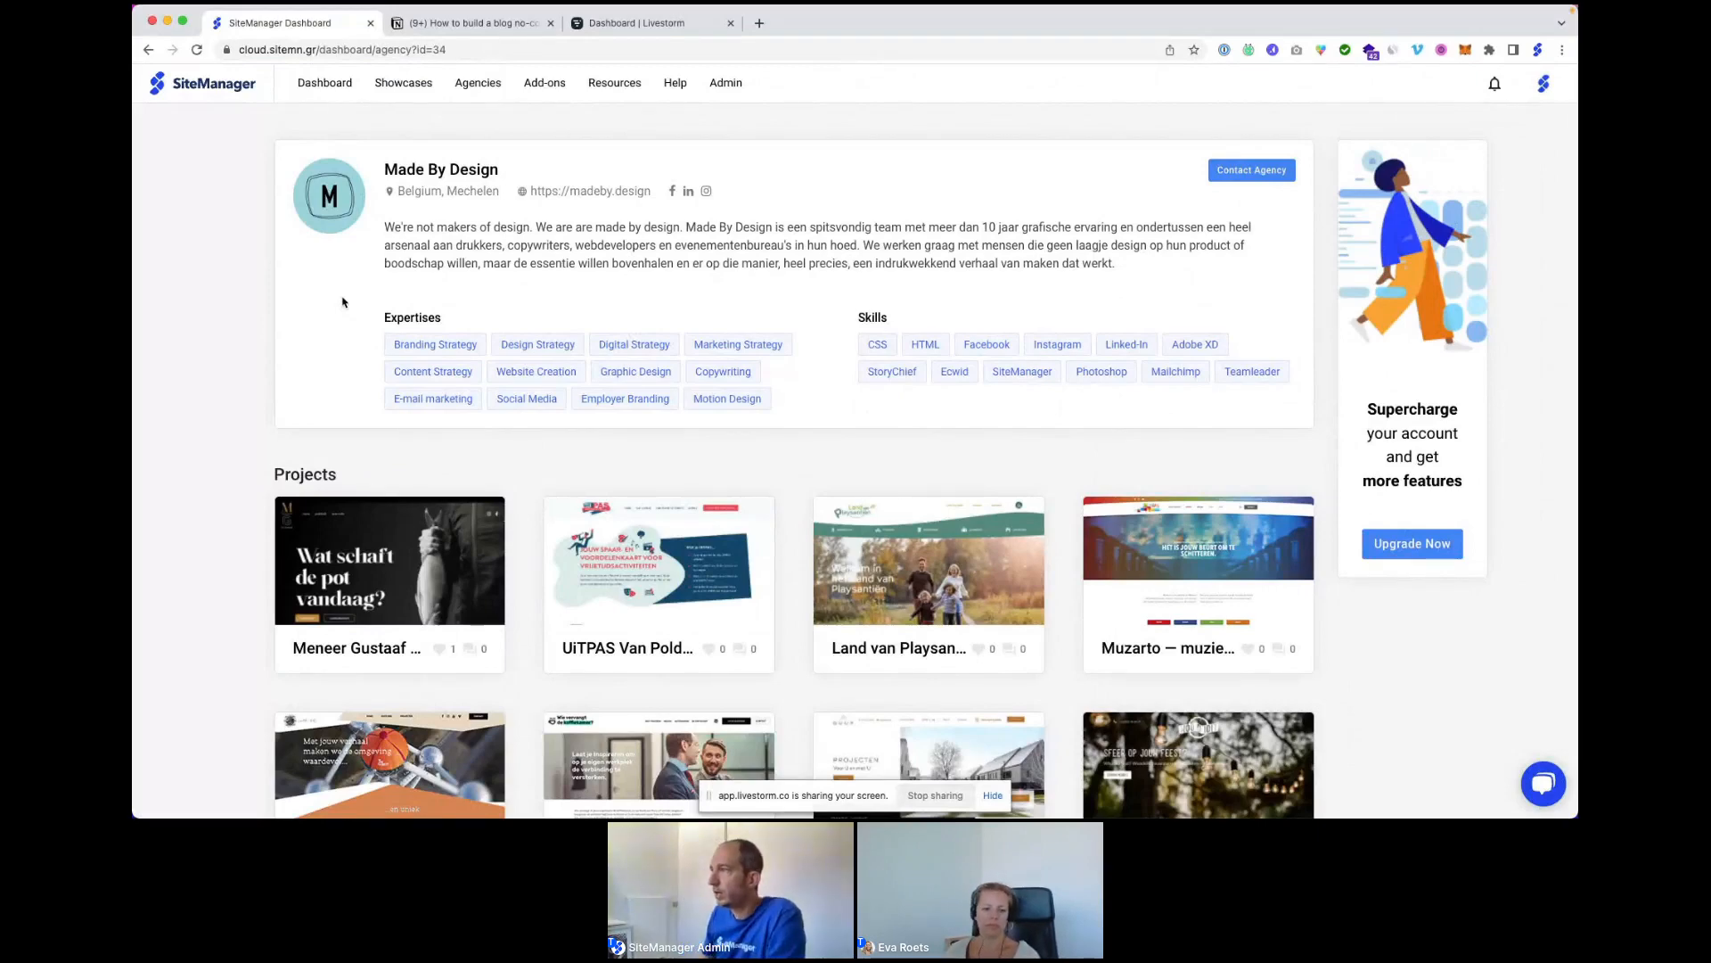
Open Company Settings from the avatar menu and look over the Digital Heroes company details.
click(1544, 82)
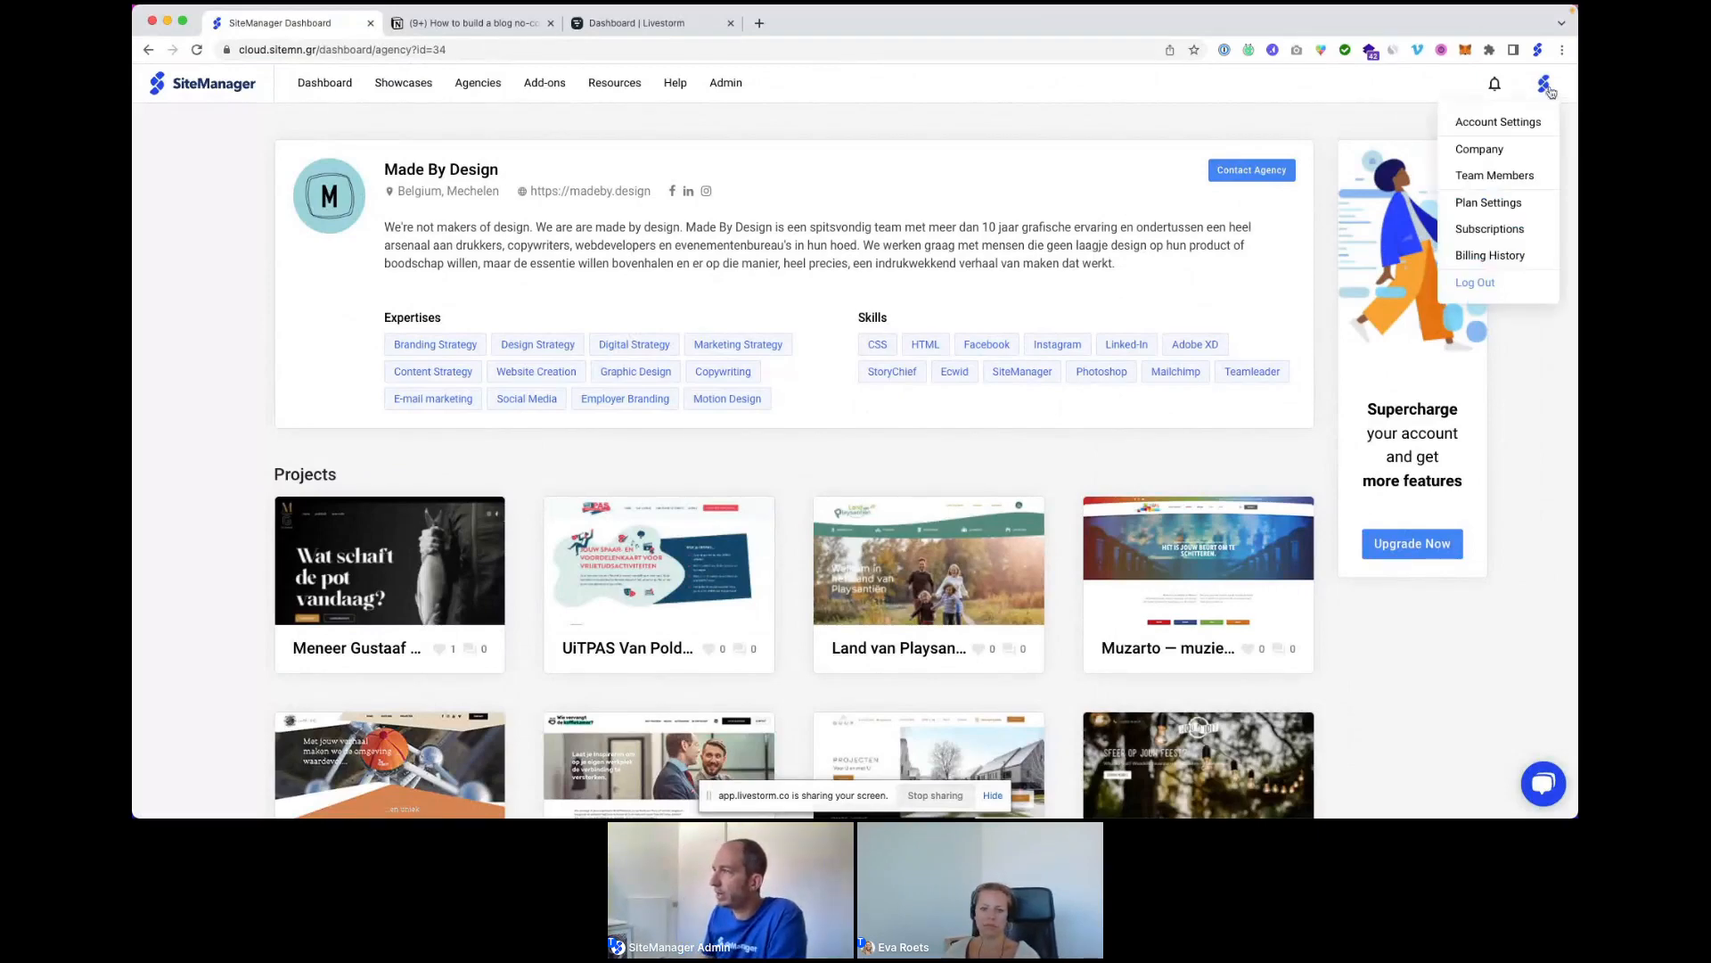
click(1477, 152)
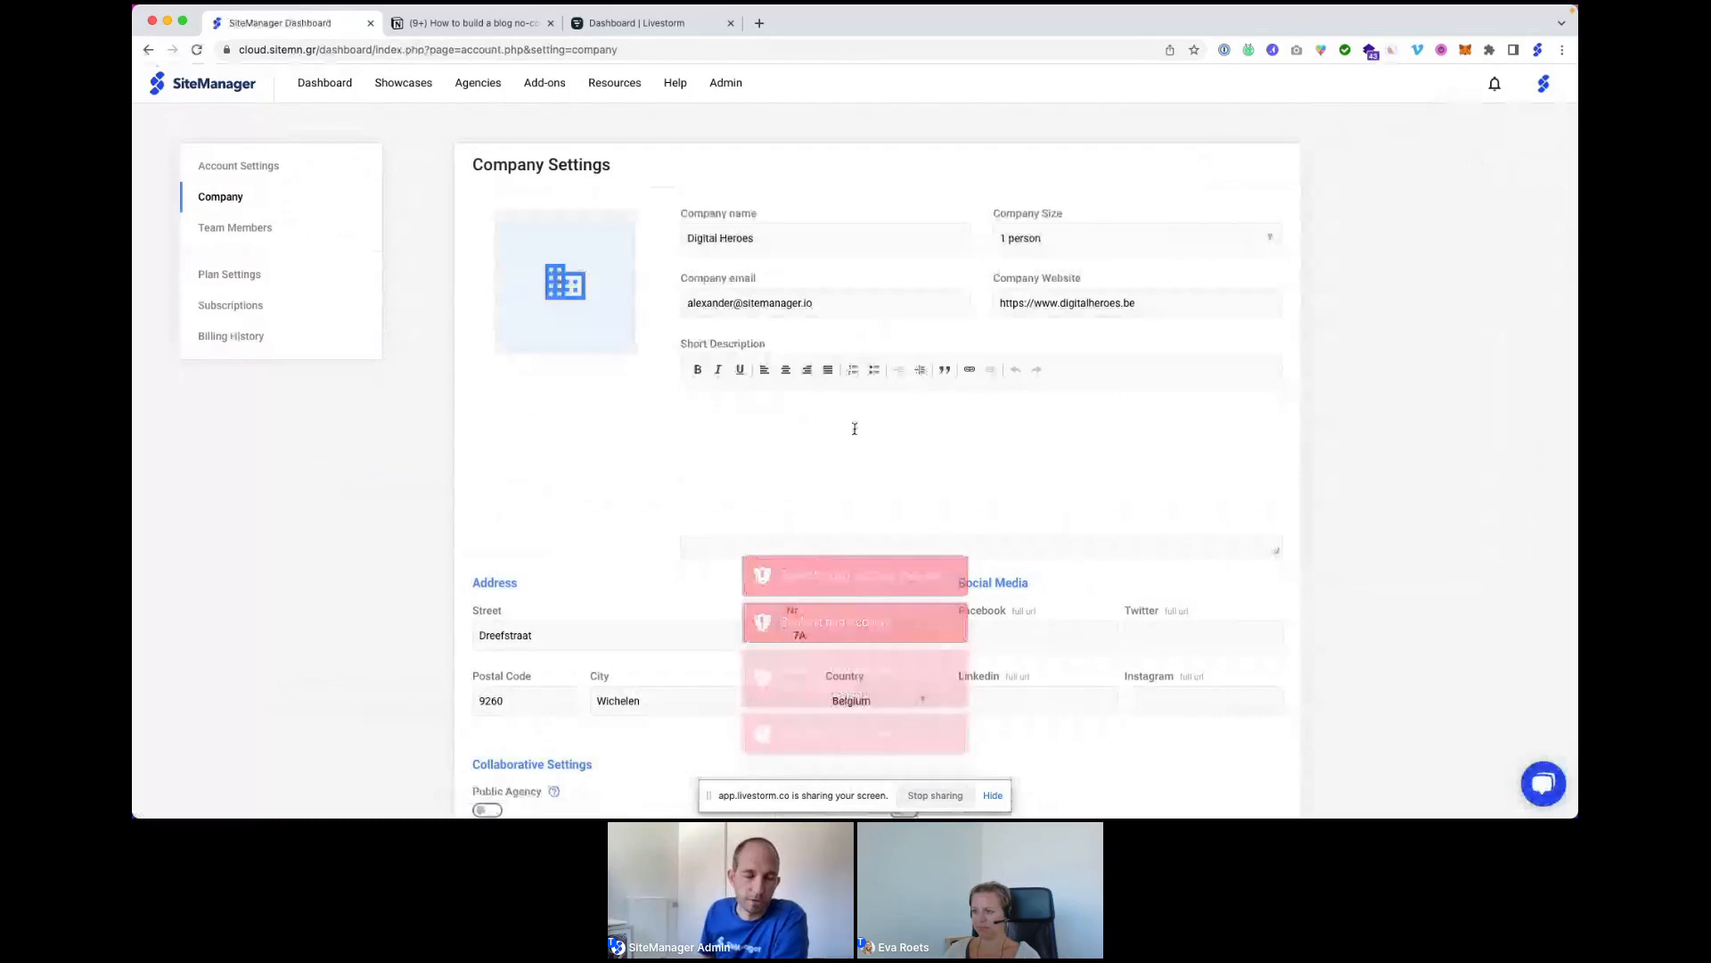
scroll(841, 456, down, 1)
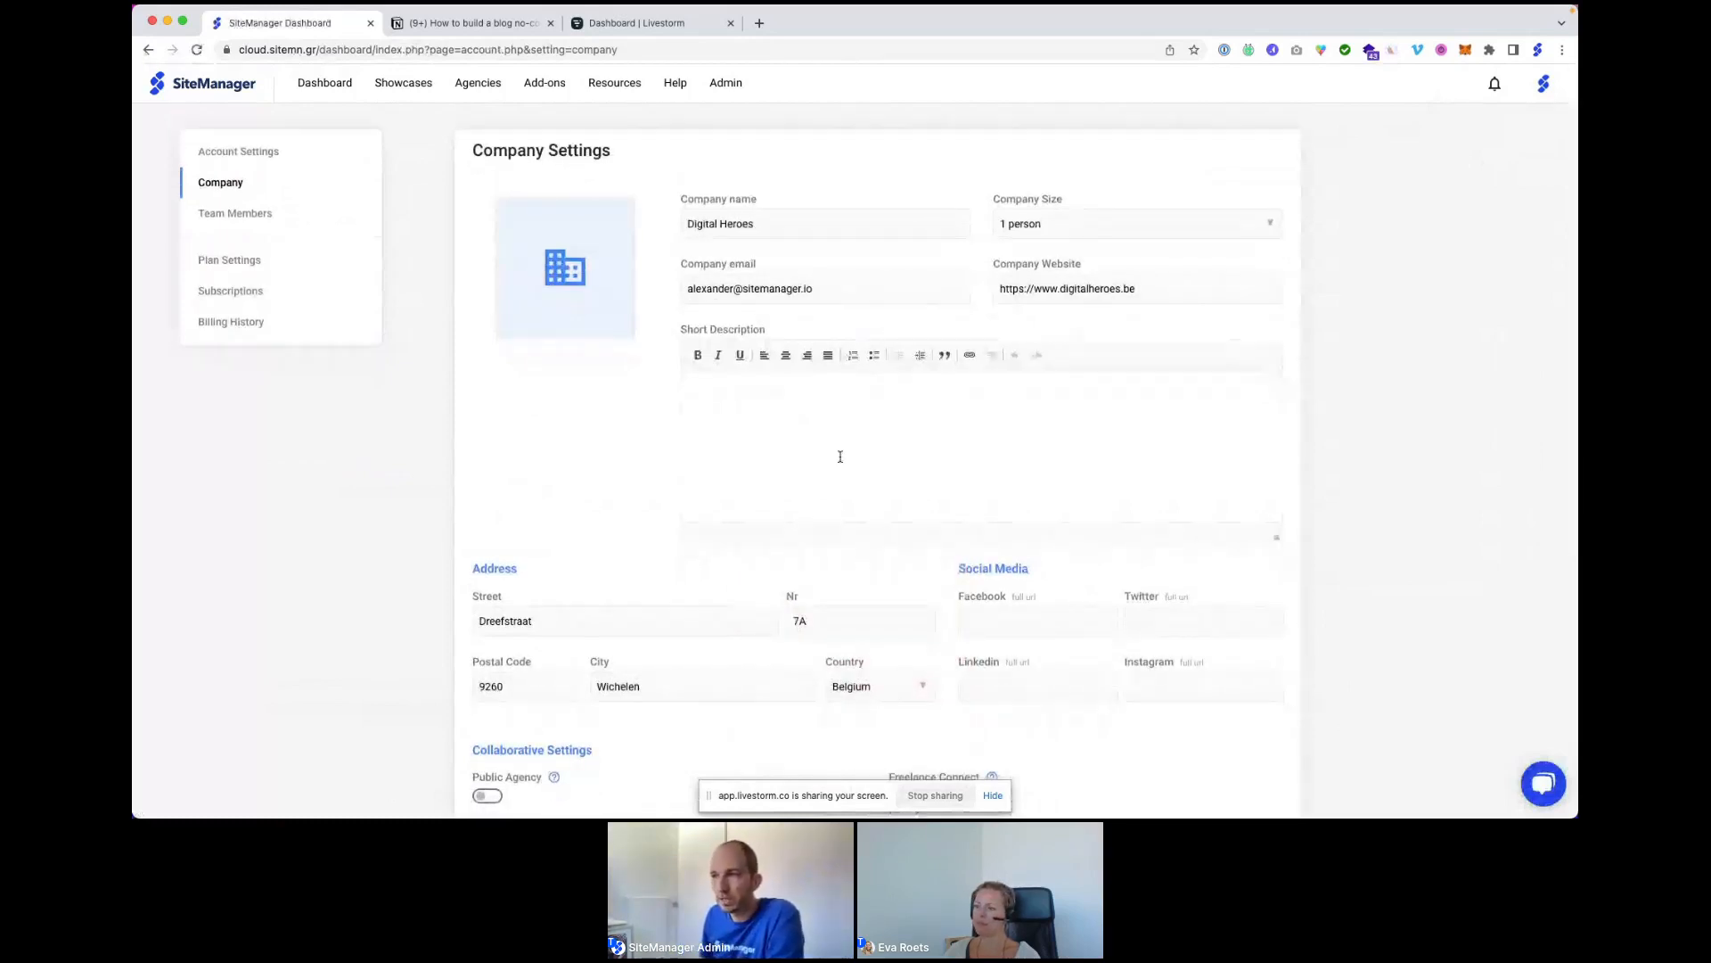
mouse_move(573, 264)
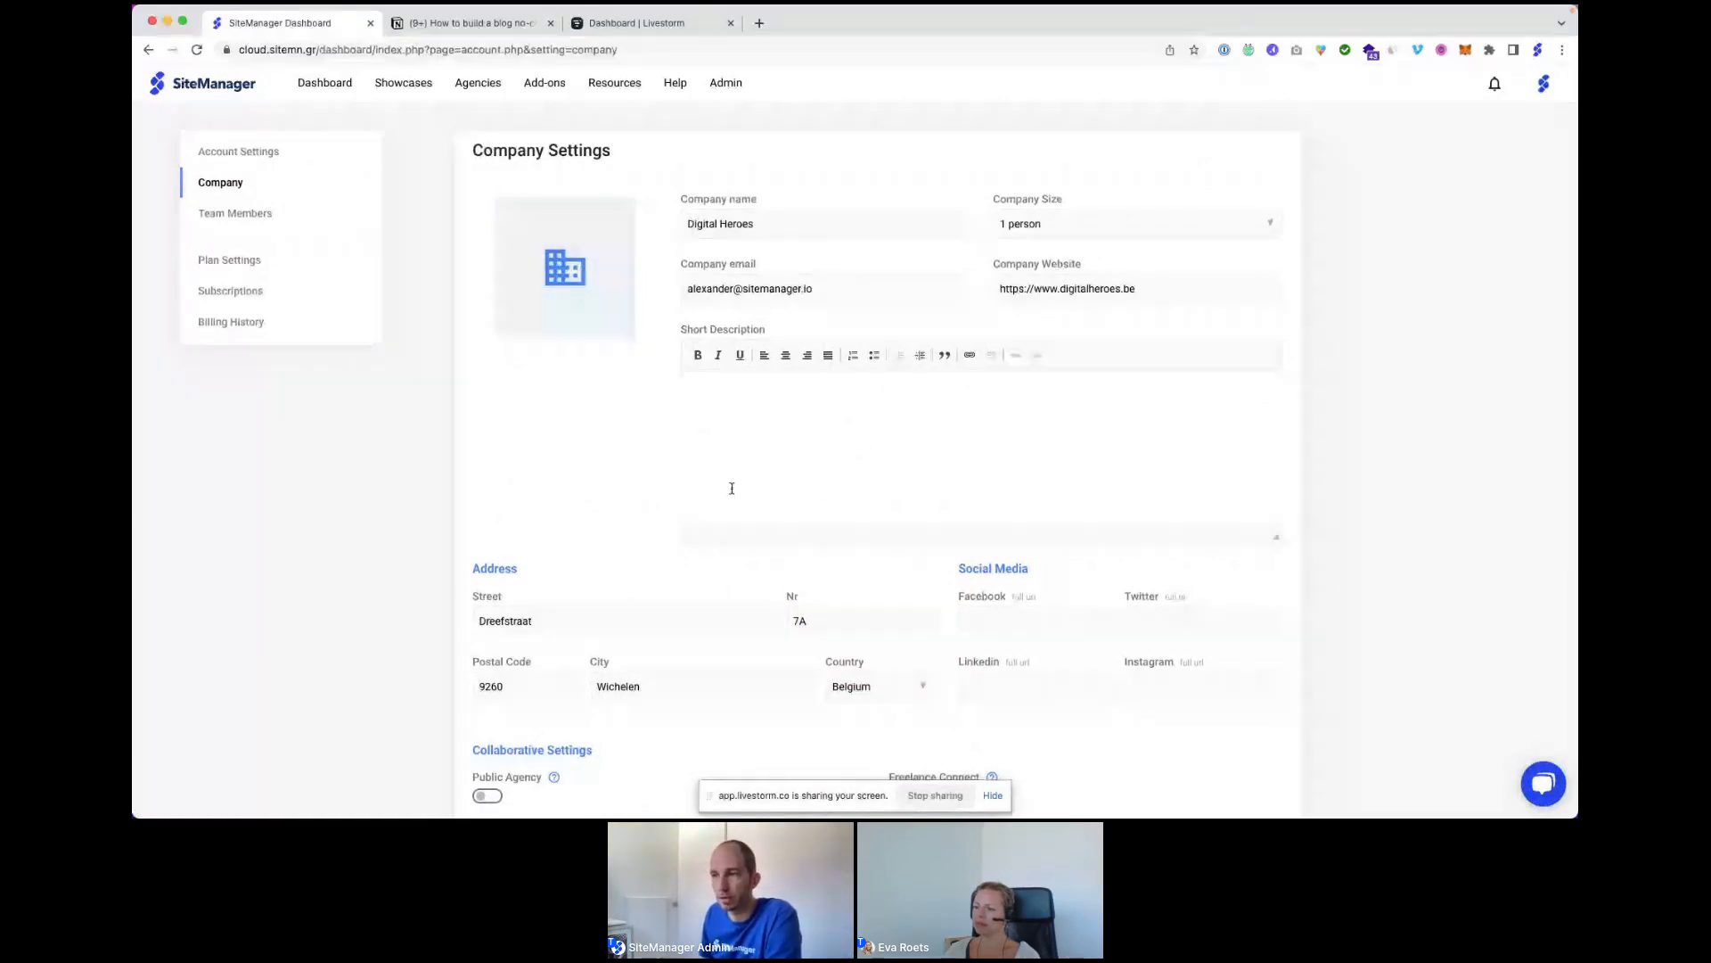
scroll(731, 488, down, 3)
scroll(732, 488, up, 3)
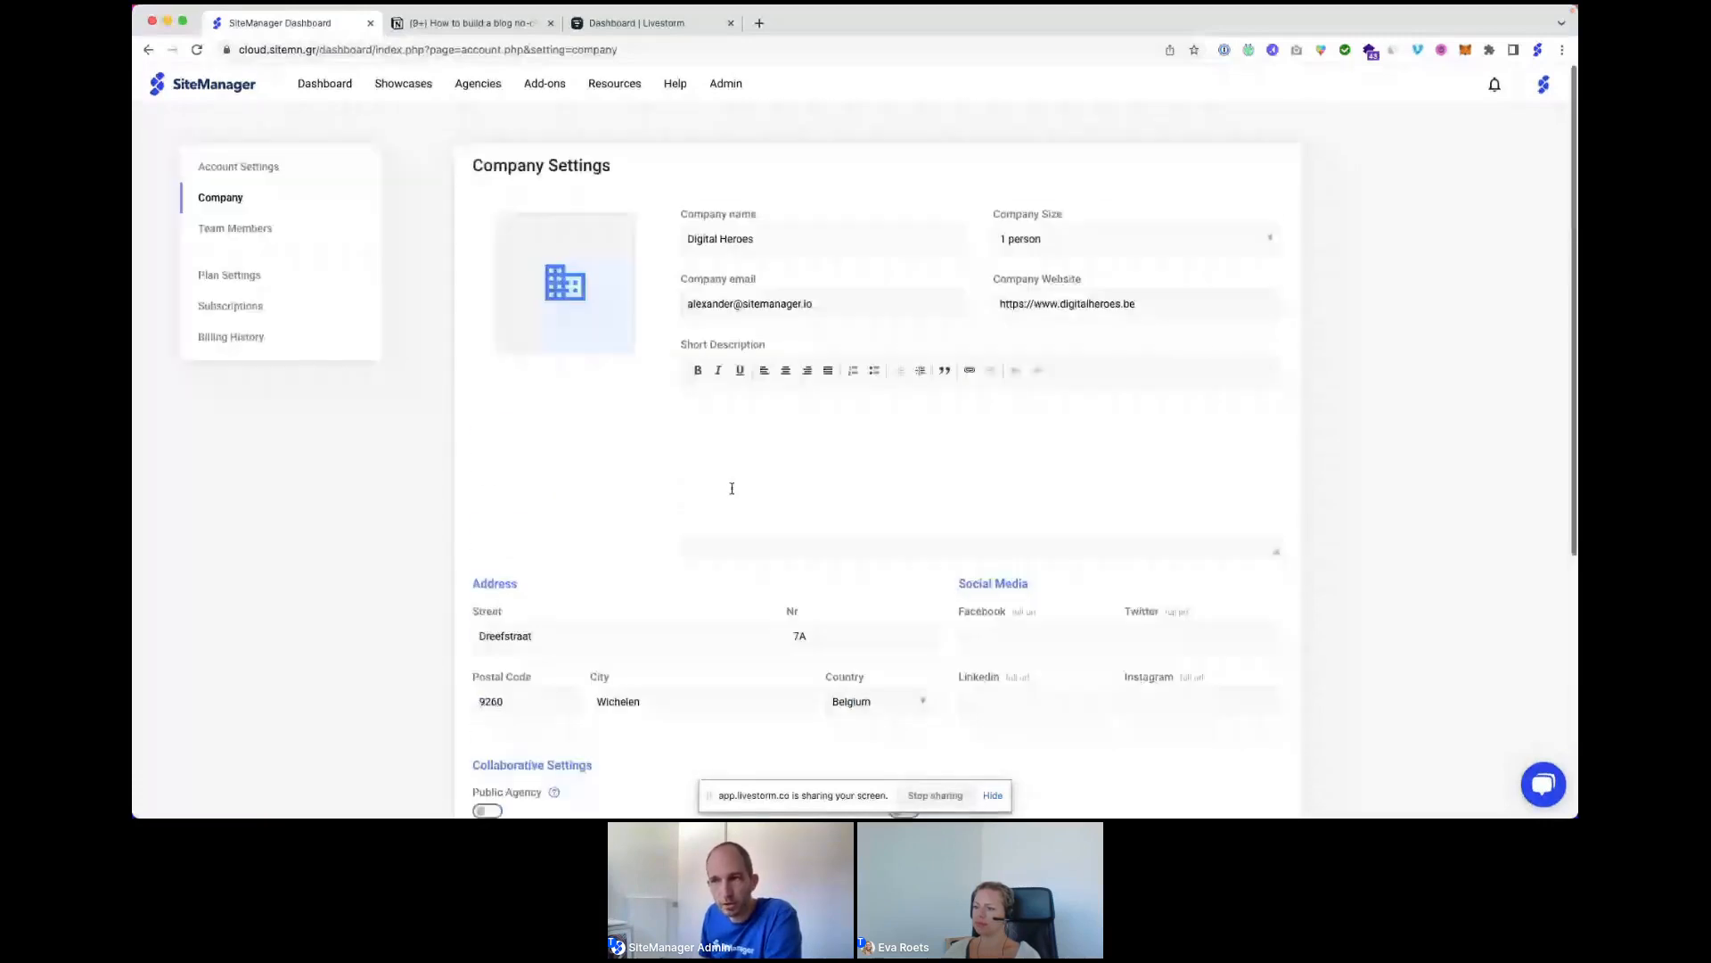
scroll(731, 487, down, 4)
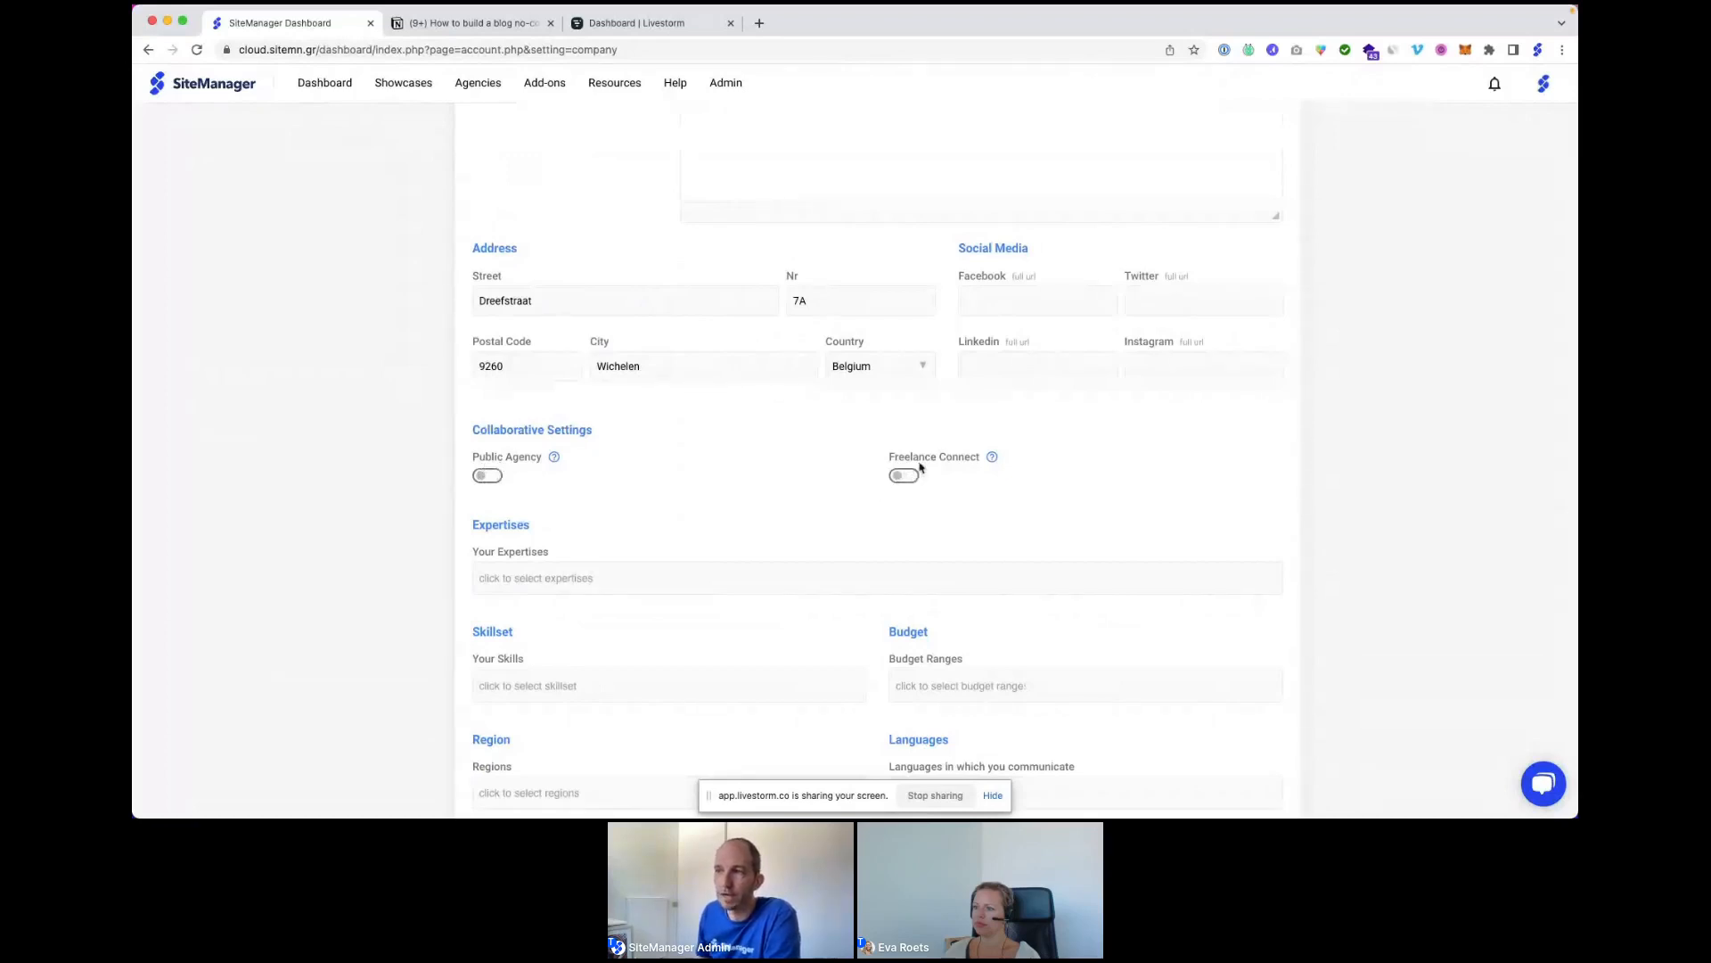
scroll(918, 467, up, 1)
scroll(847, 440, up, 3)
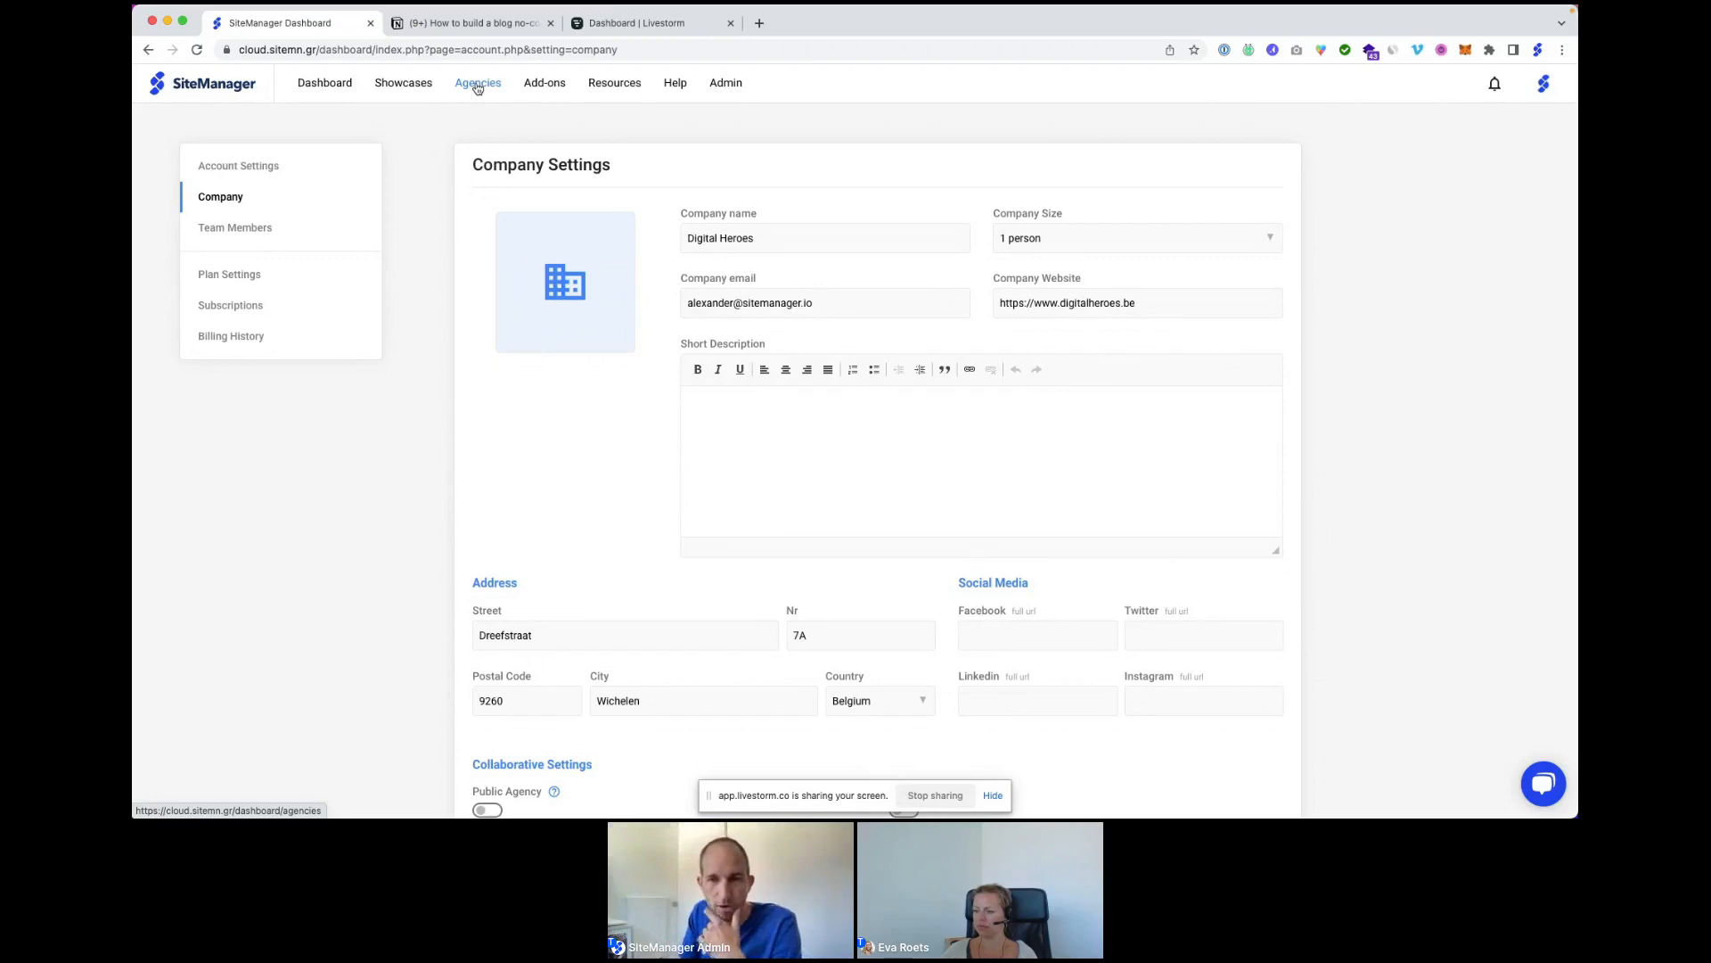
Go back to the Dashboard projects list and show the settings options for webinar_dynamiccontent.
click(477, 88)
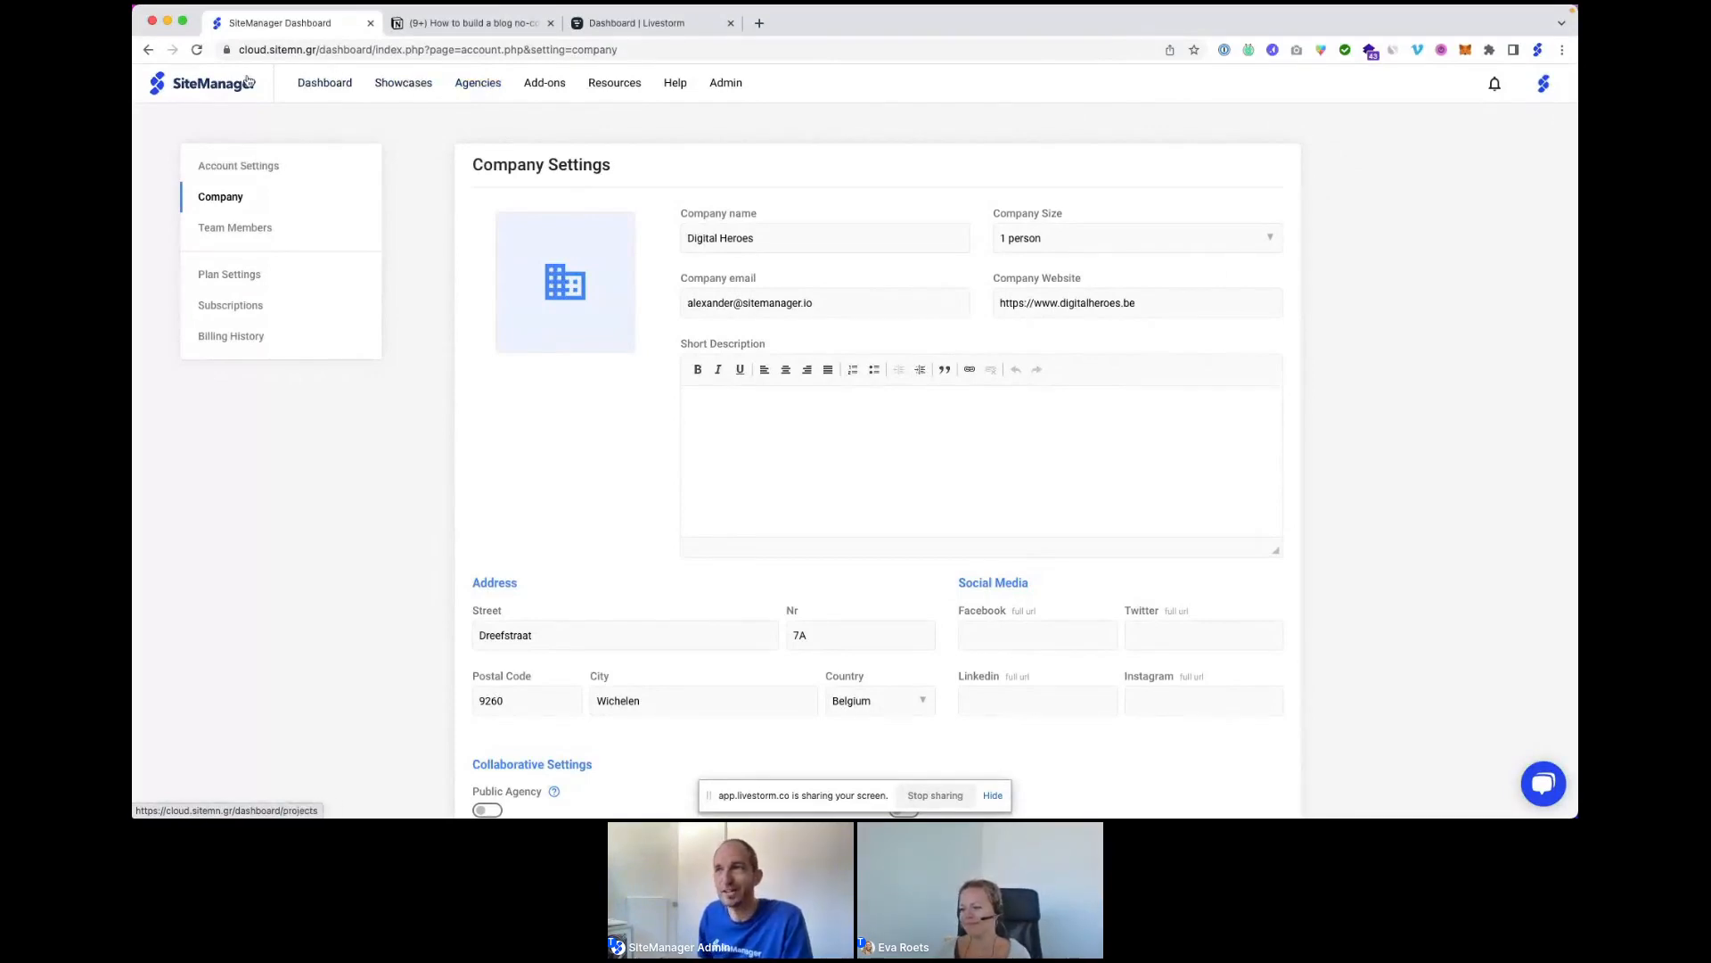
click(335, 92)
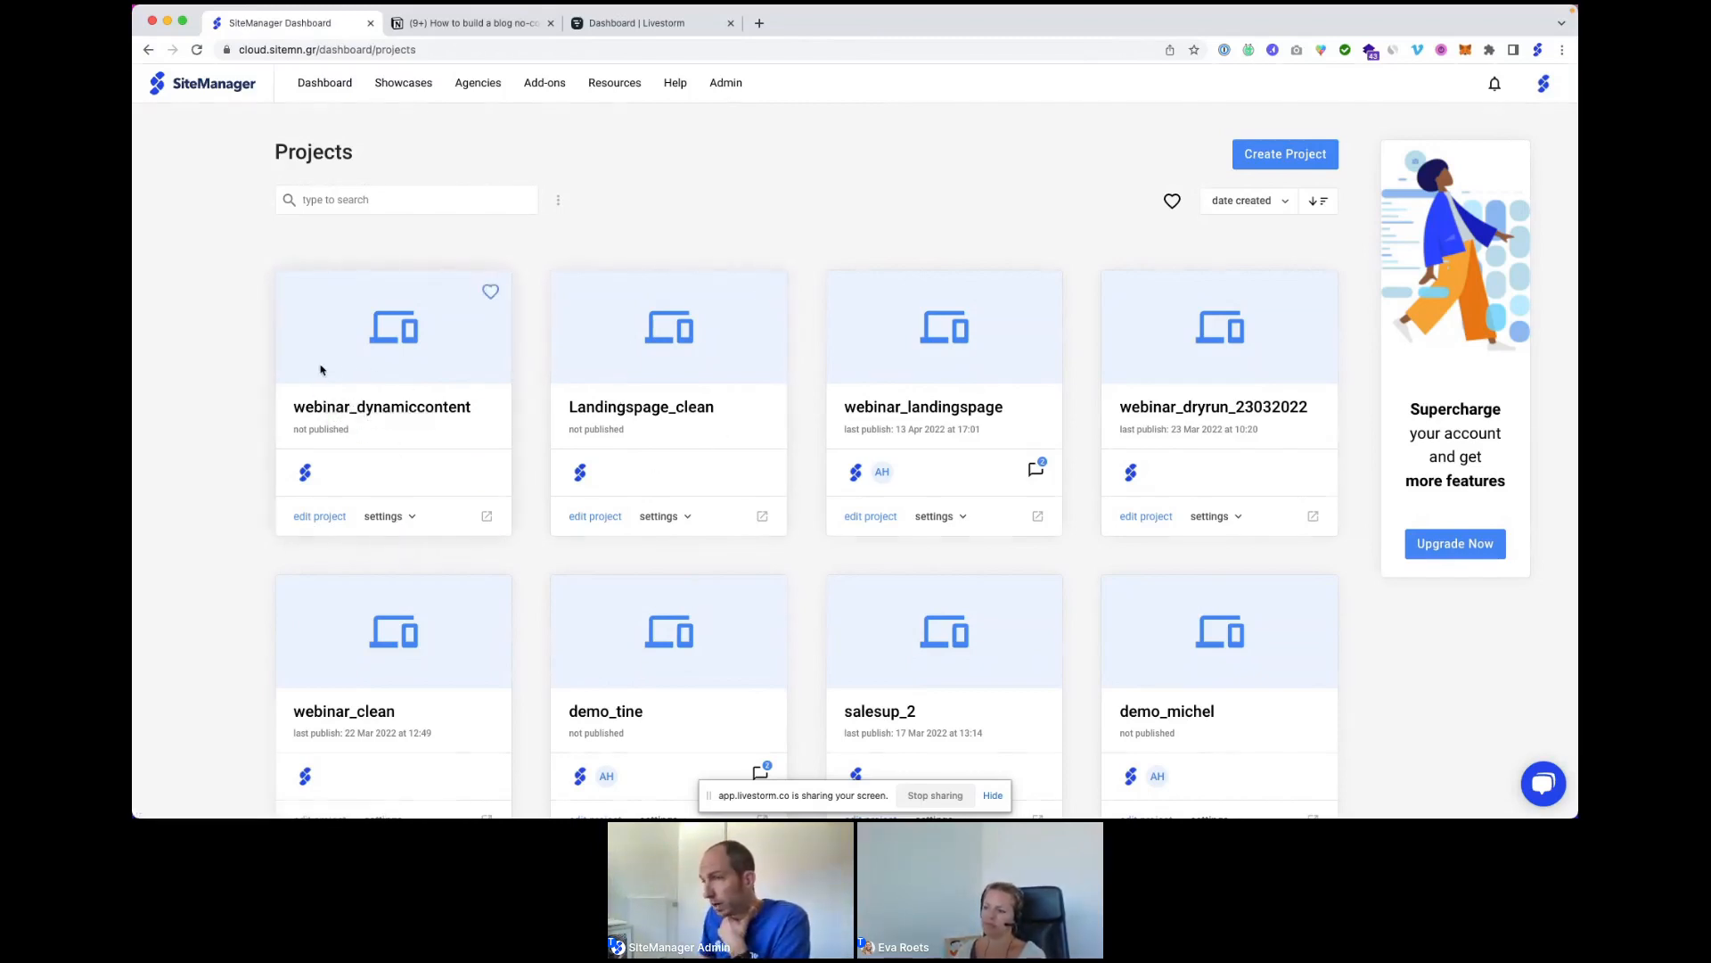
click(390, 519)
Open webinar_dynamiccontent's General Settings and view Modules & Integrations, including Dynamic content at €5/month.
click(395, 548)
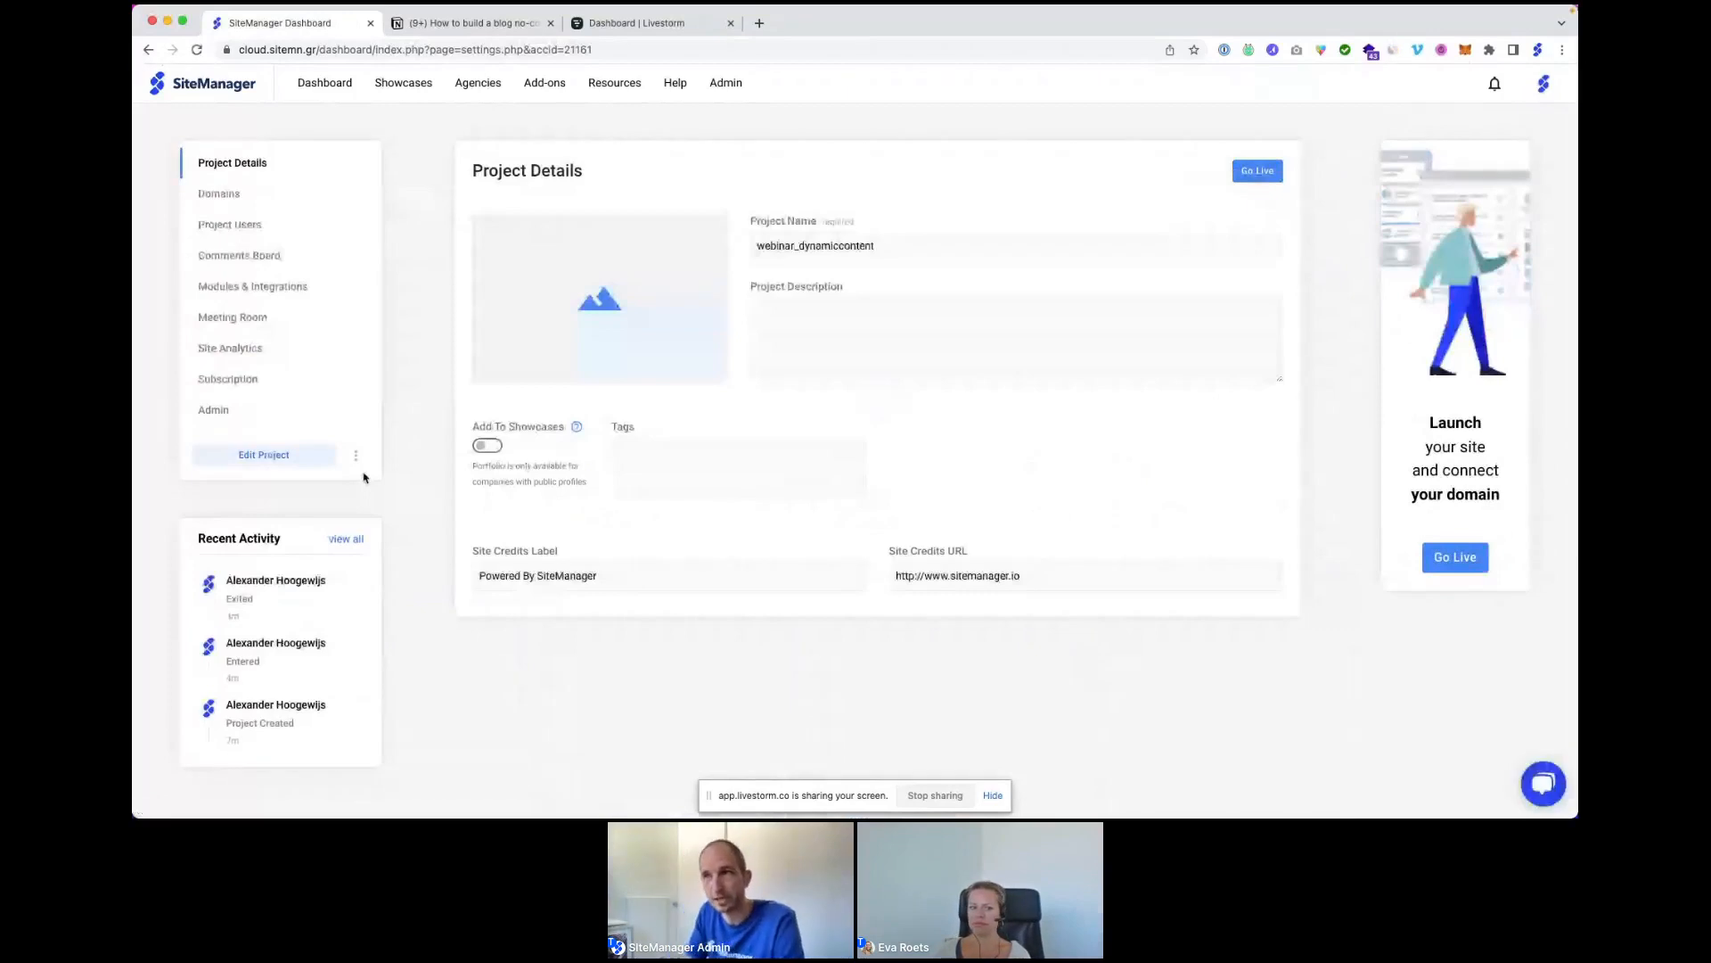
click(241, 290)
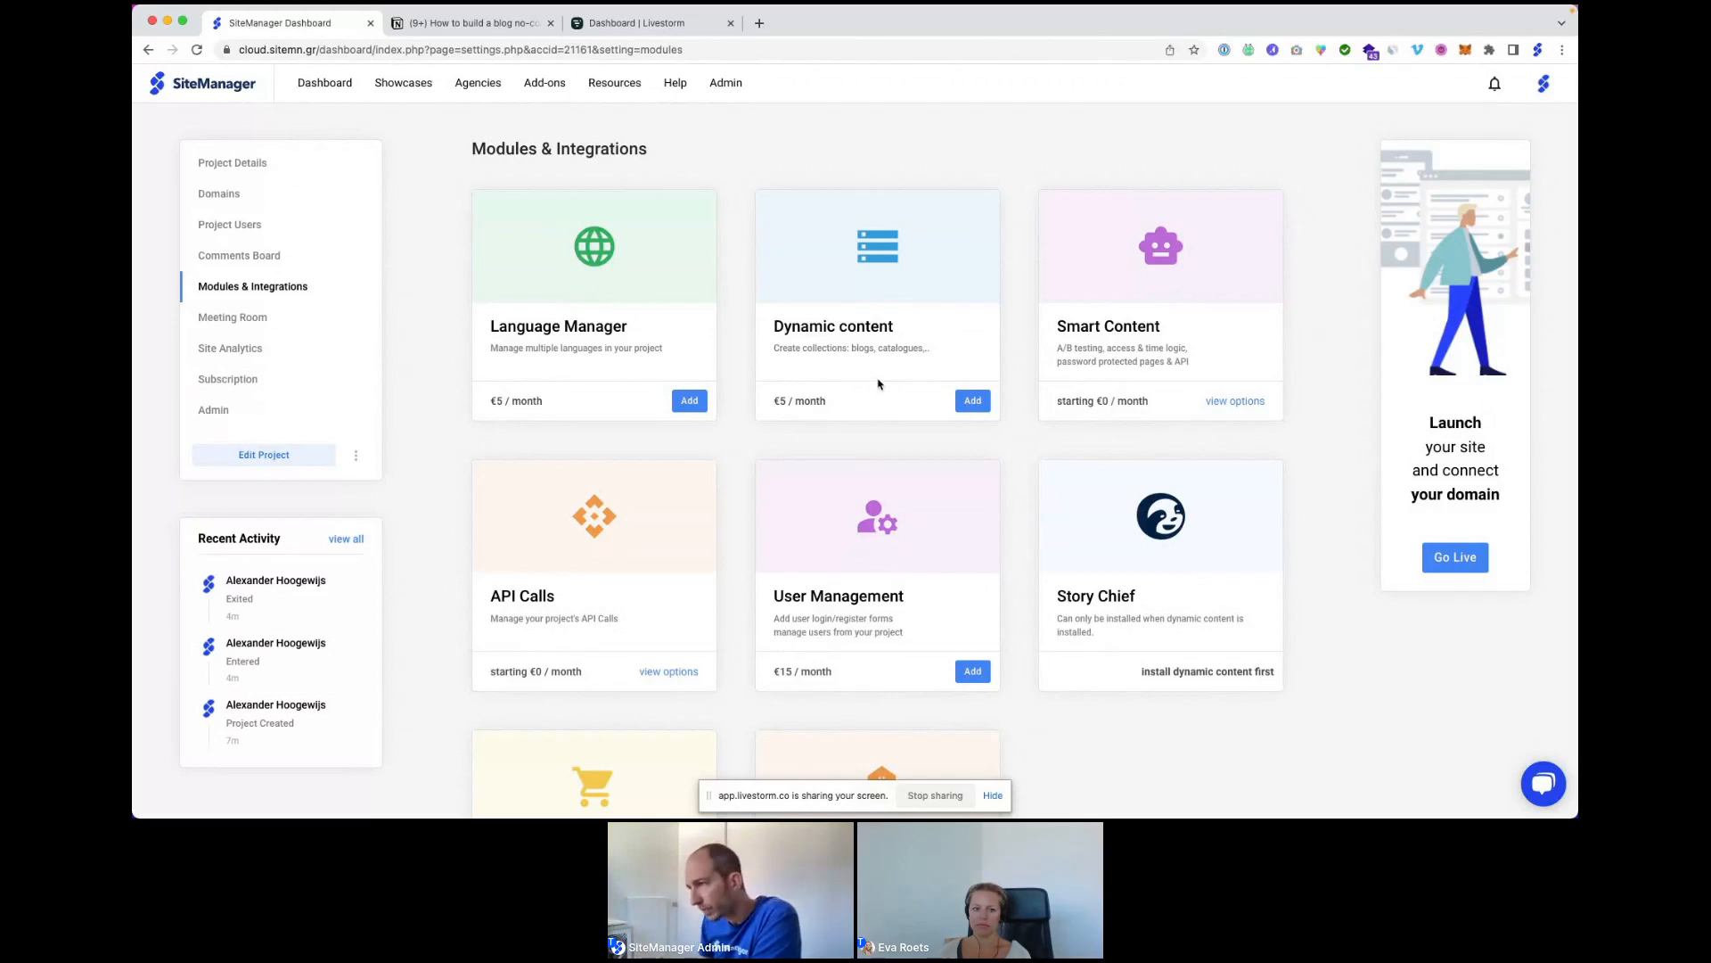
Add the Dynamic content module, reopen the project in the editor, and show its pages list.
click(973, 403)
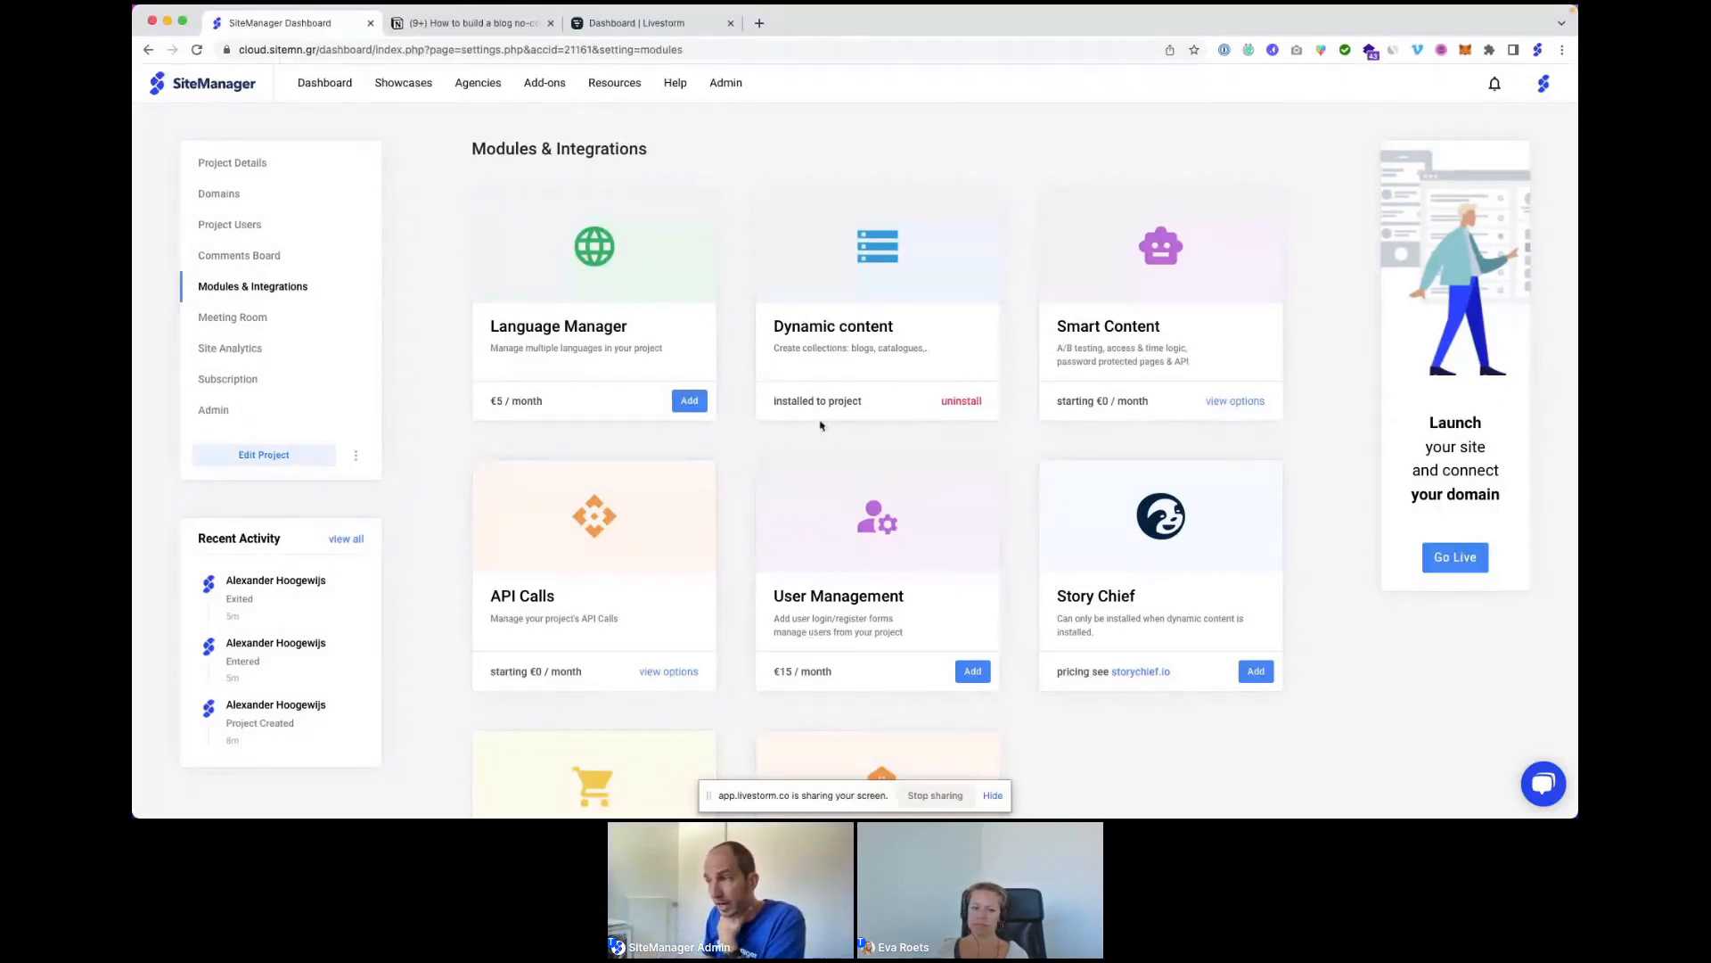
click(229, 456)
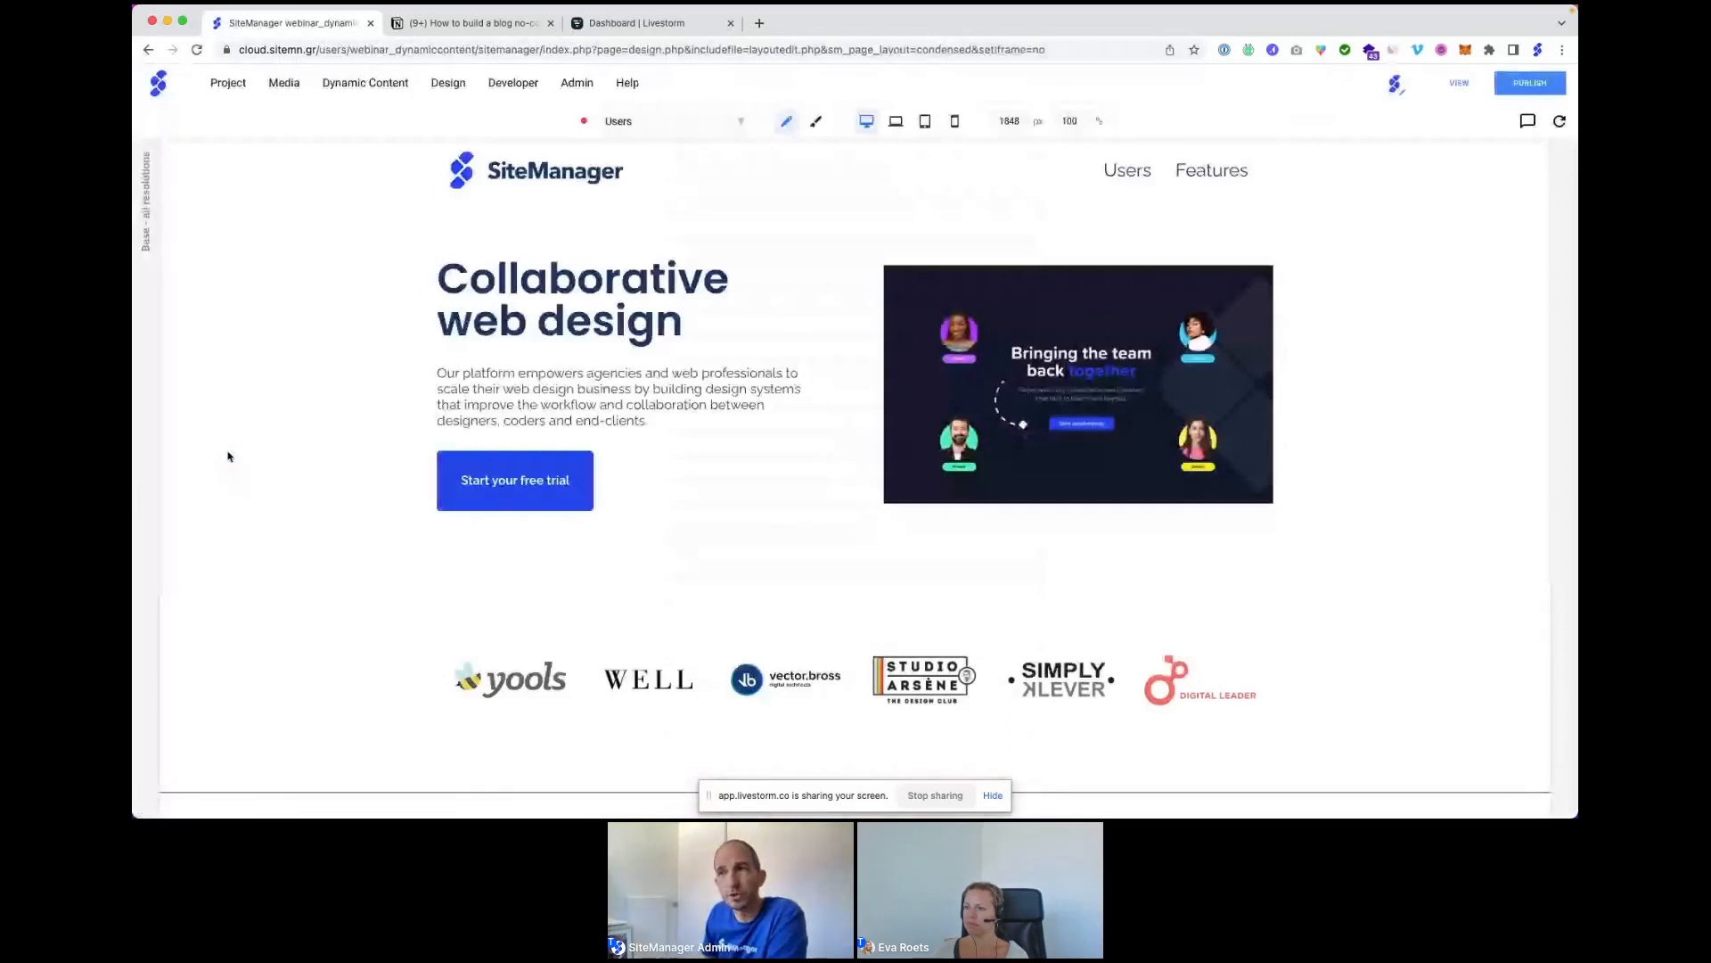
click(354, 84)
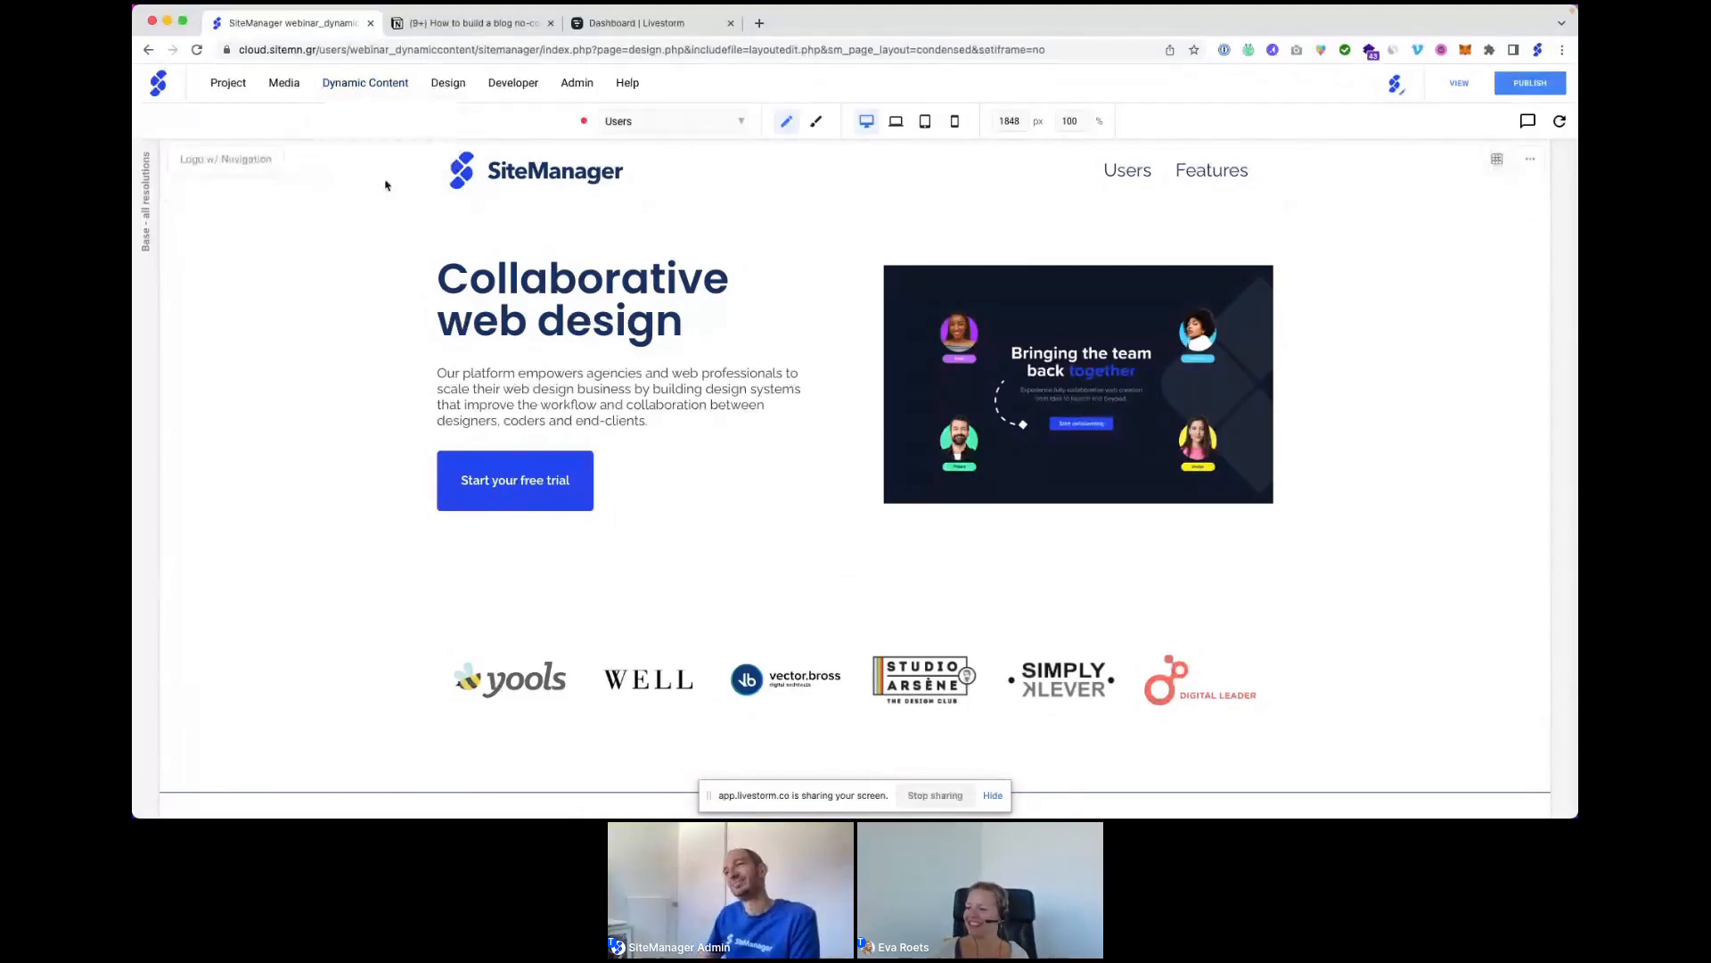
click(703, 125)
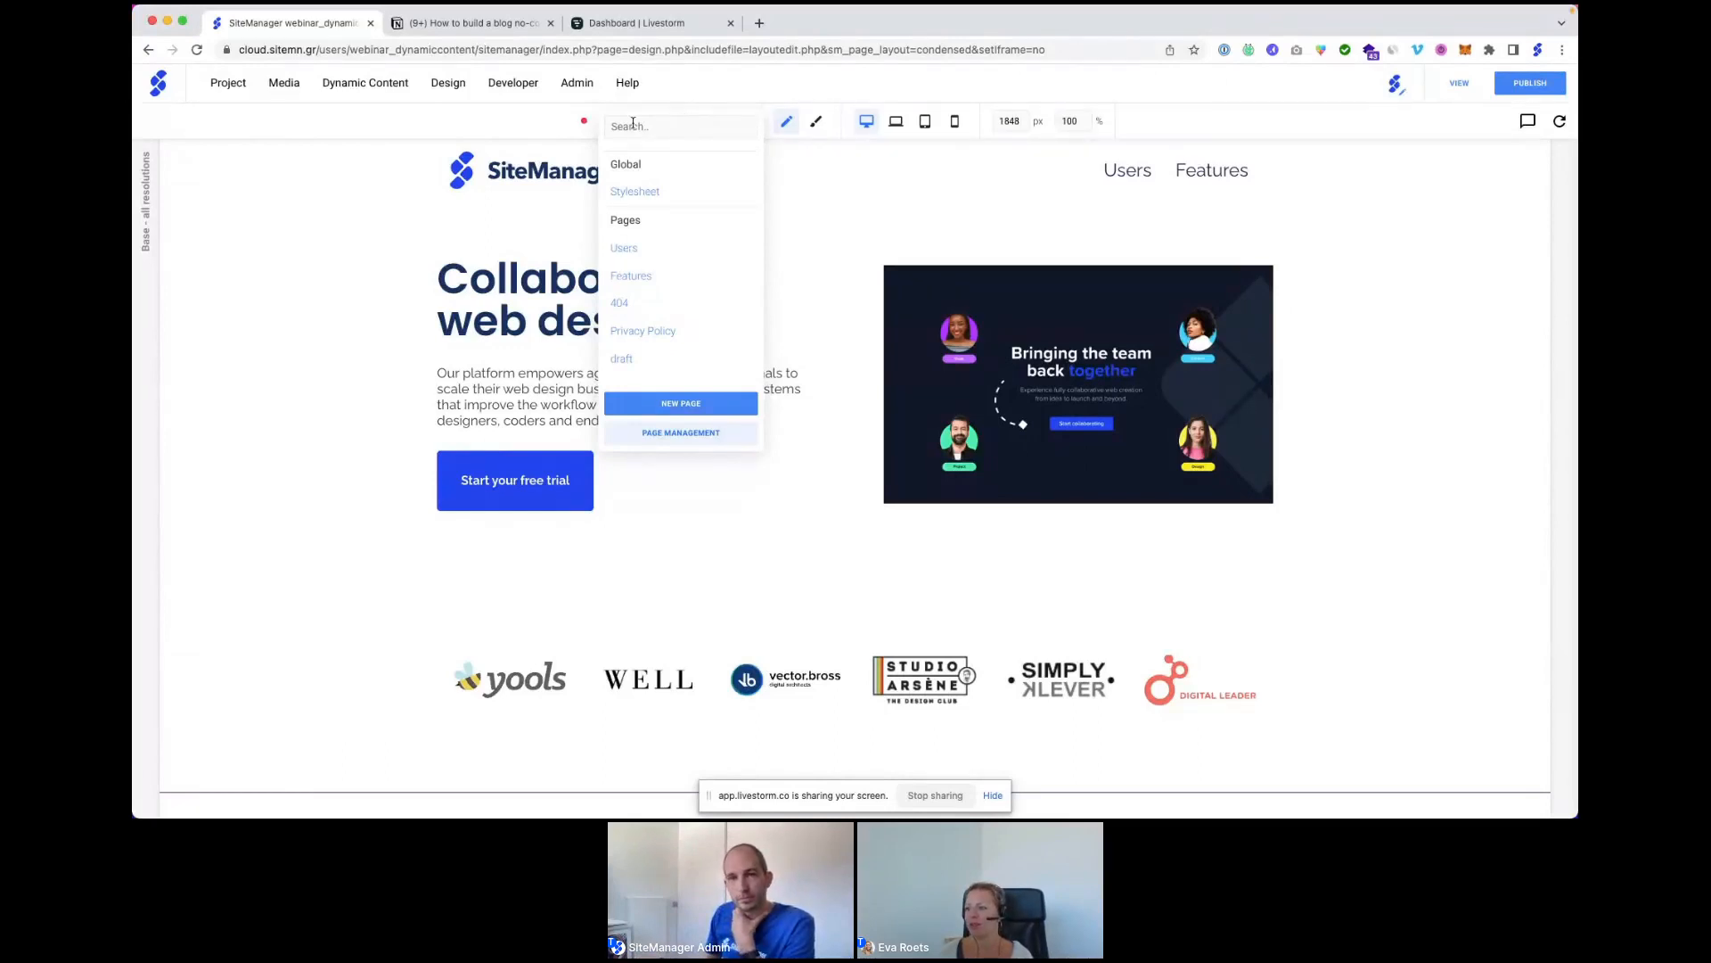
mouse_move(374, 89)
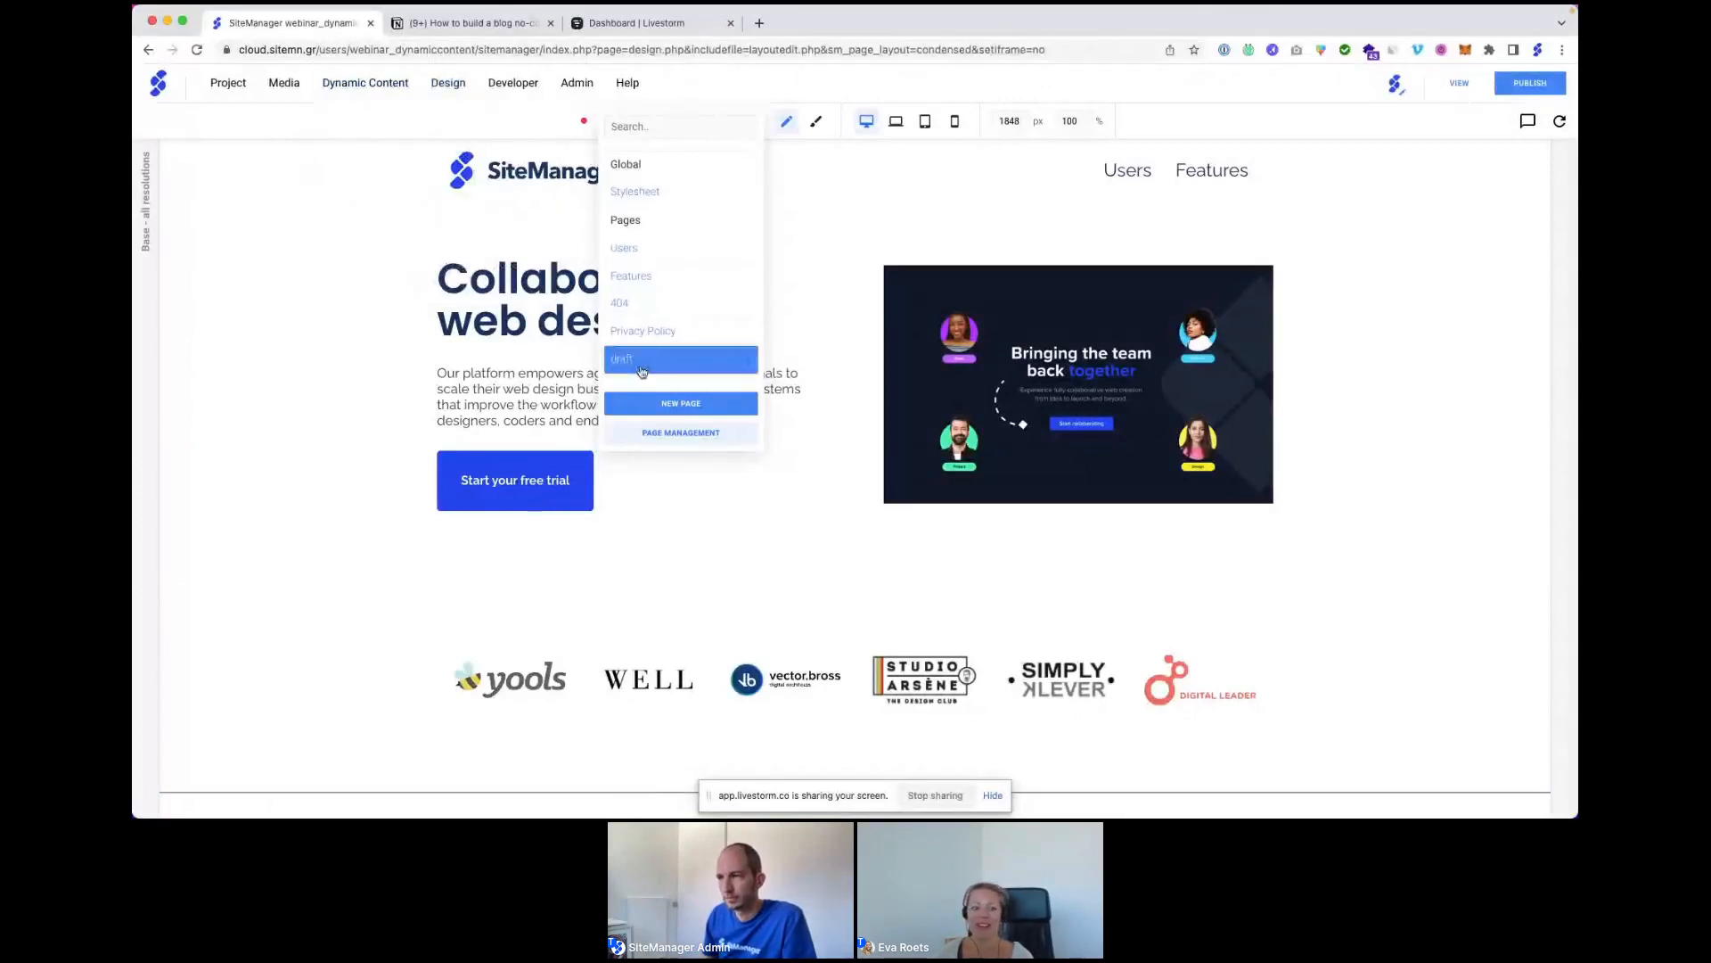
Add a new page with Page Name 'blog' and Page Url 'blog'.
click(681, 404)
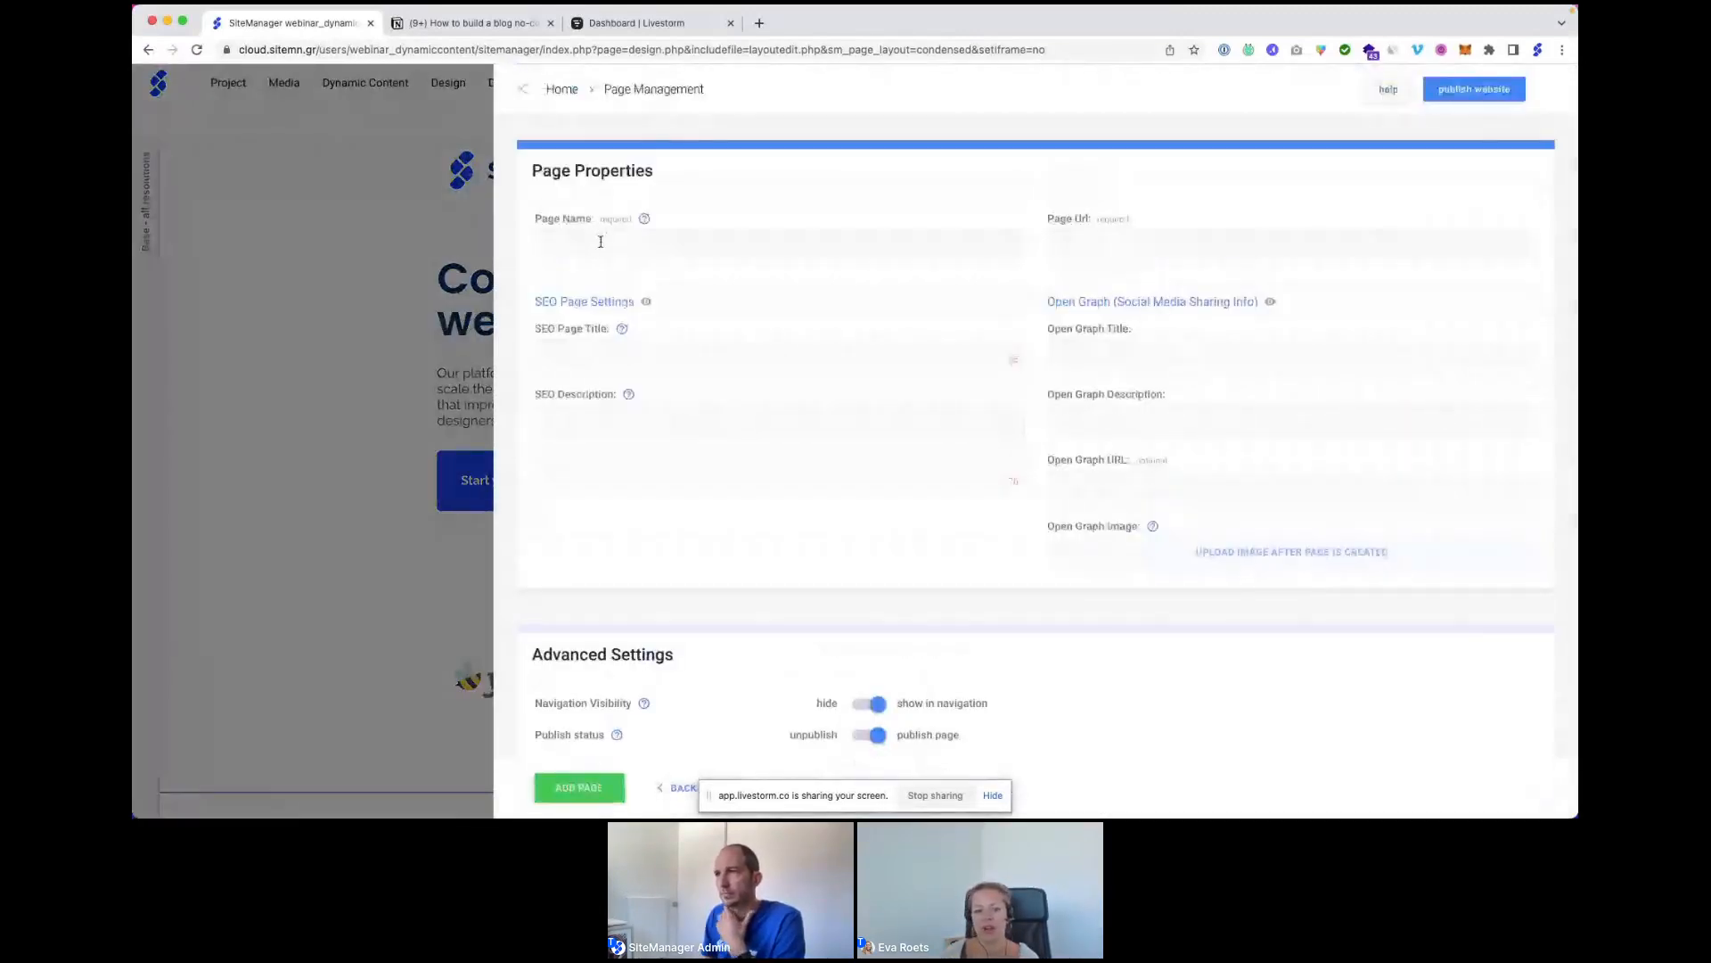
click(600, 241)
text(blog)
key(Tab)
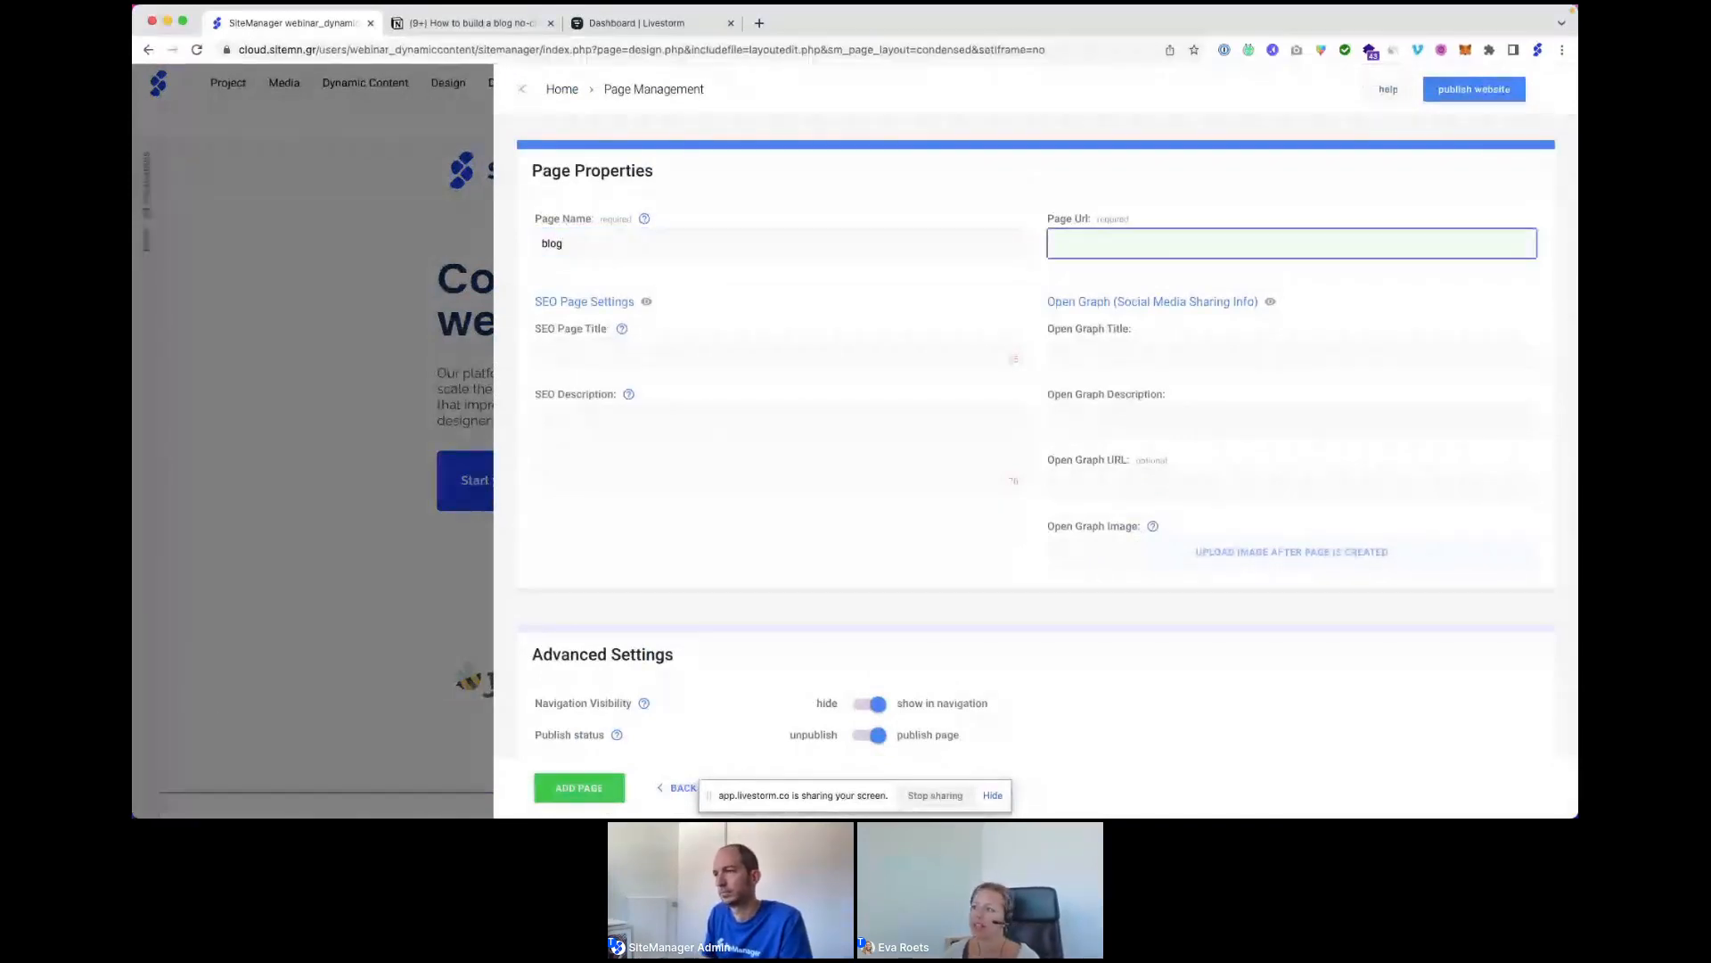
text(blog)
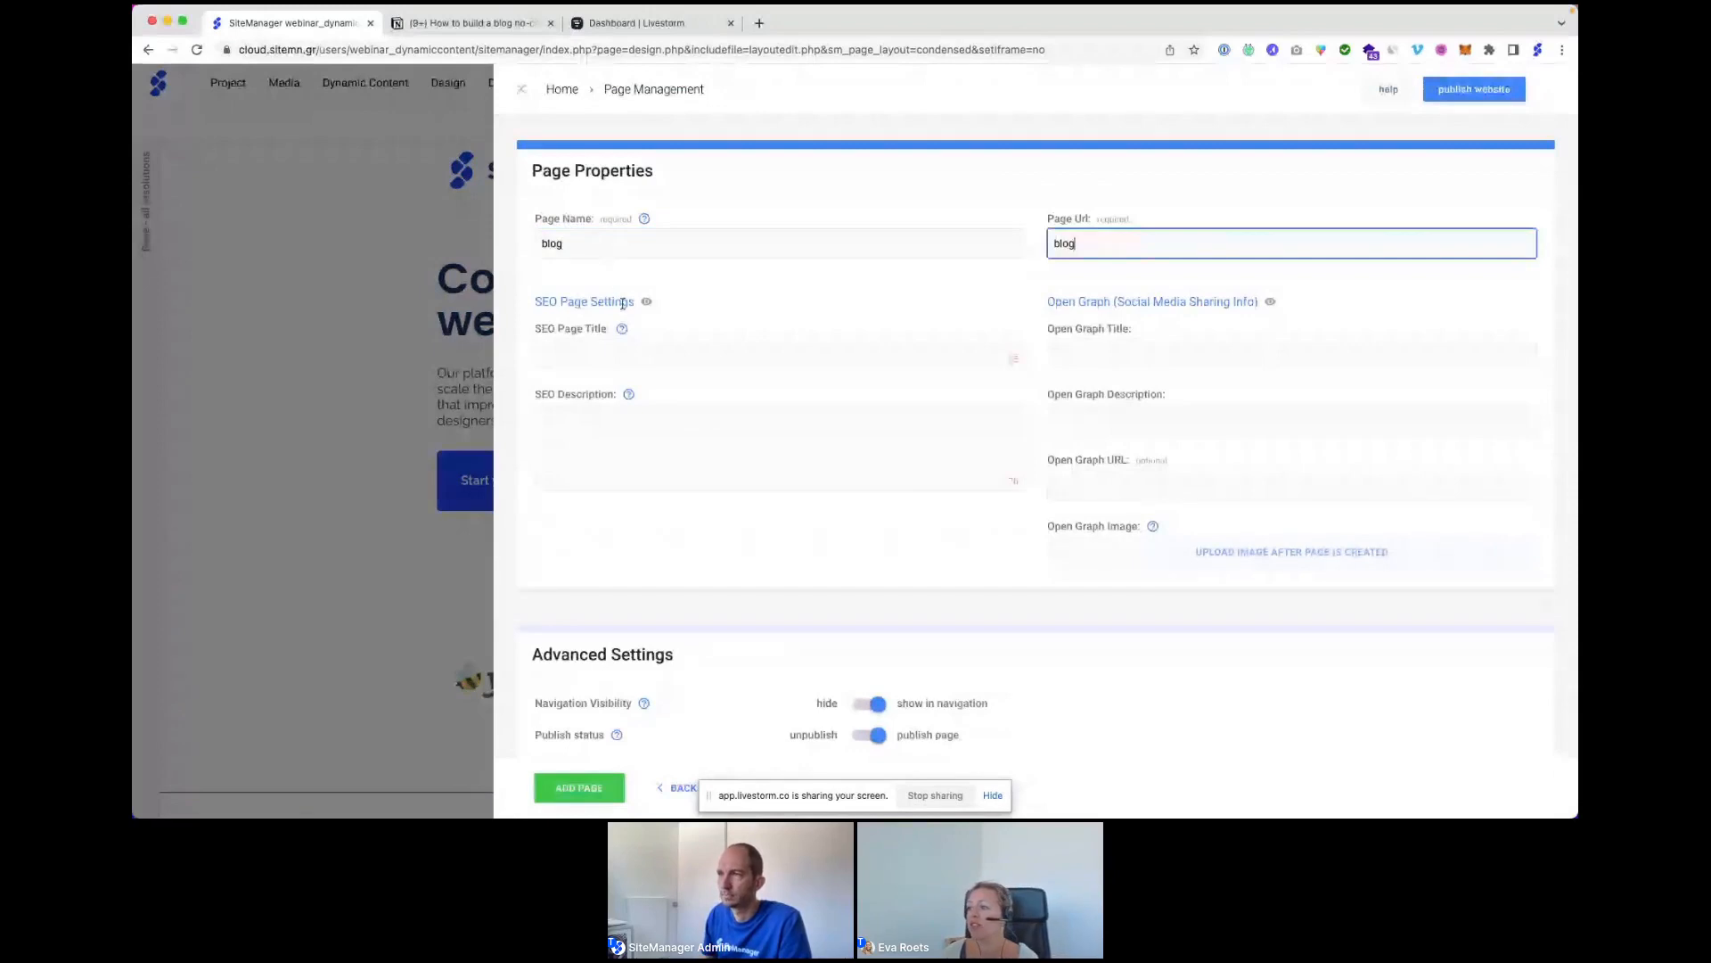
click(696, 311)
scroll(696, 311, down, 1)
scroll(696, 311, down, 5)
scroll(697, 311, up, 1)
scroll(696, 311, up, 2)
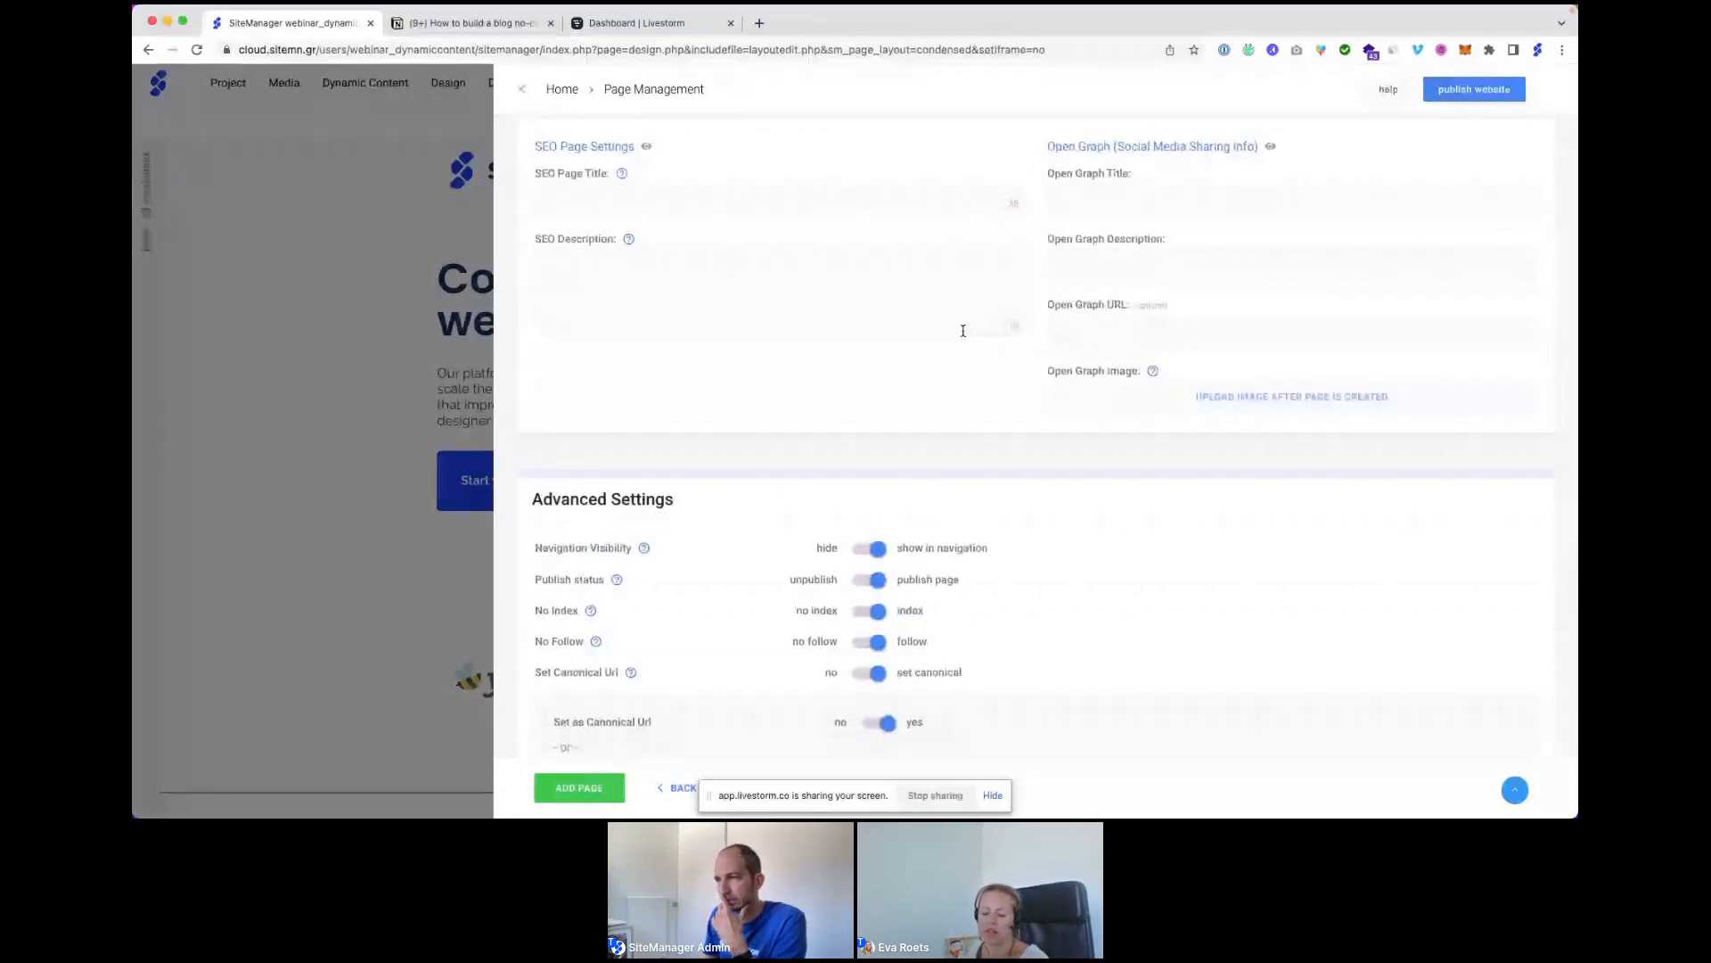
scroll(985, 420, down, 6)
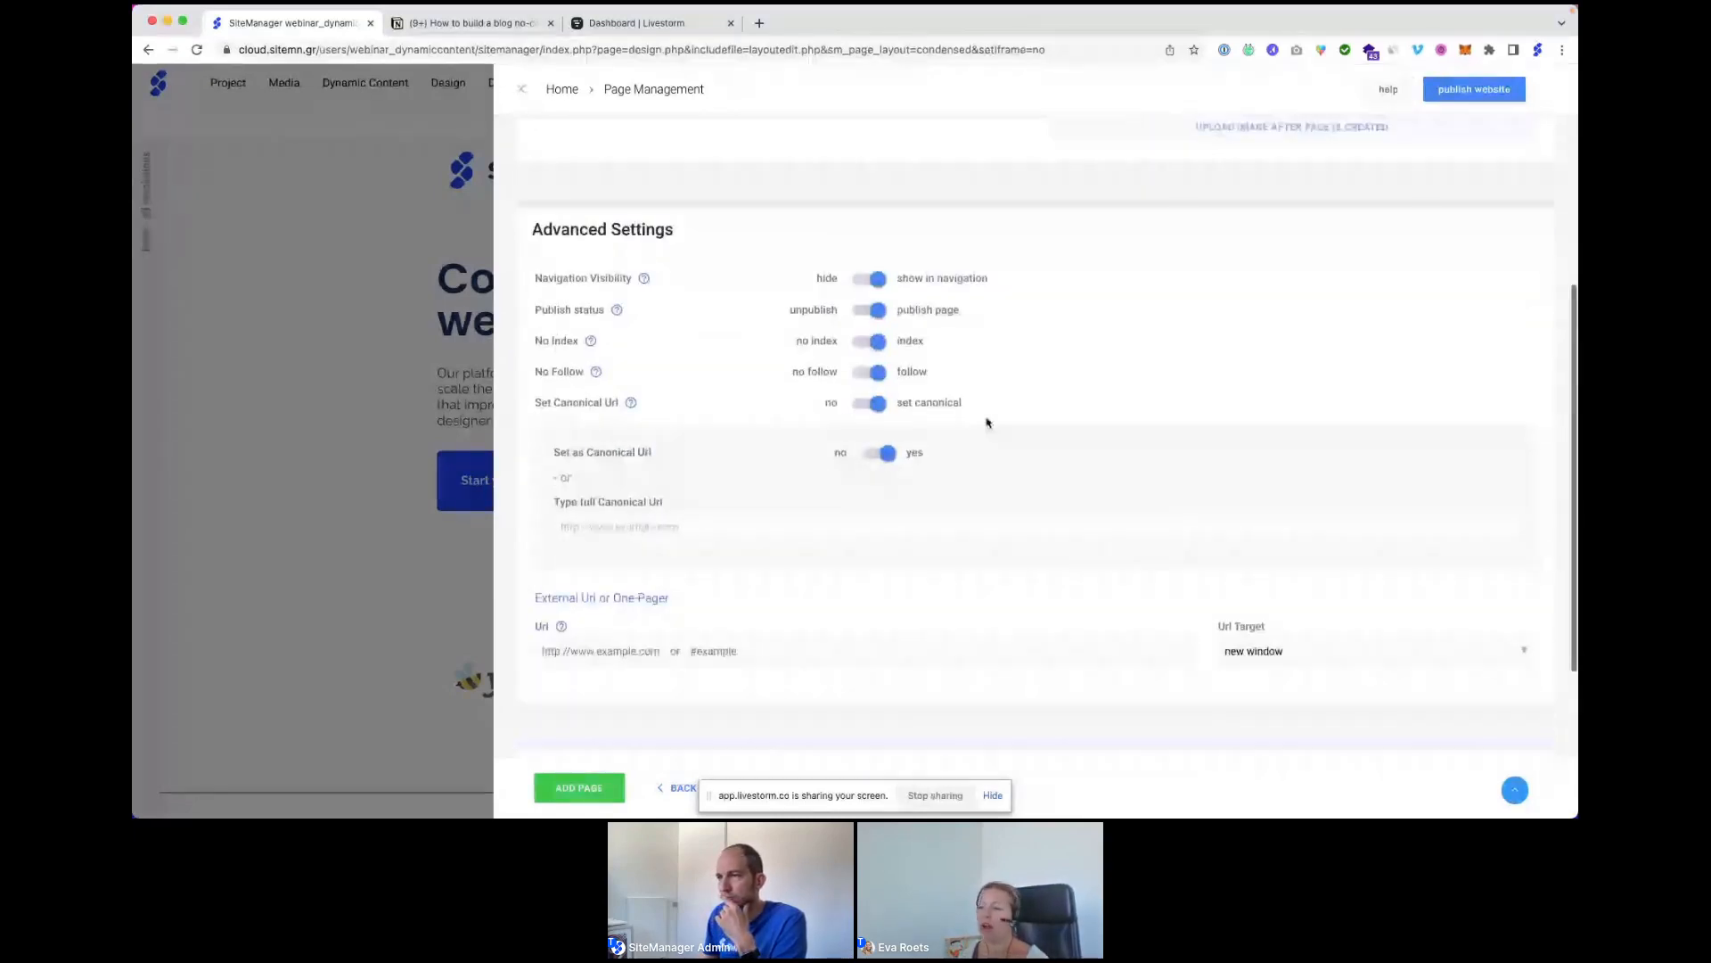
scroll(984, 418, down, 4)
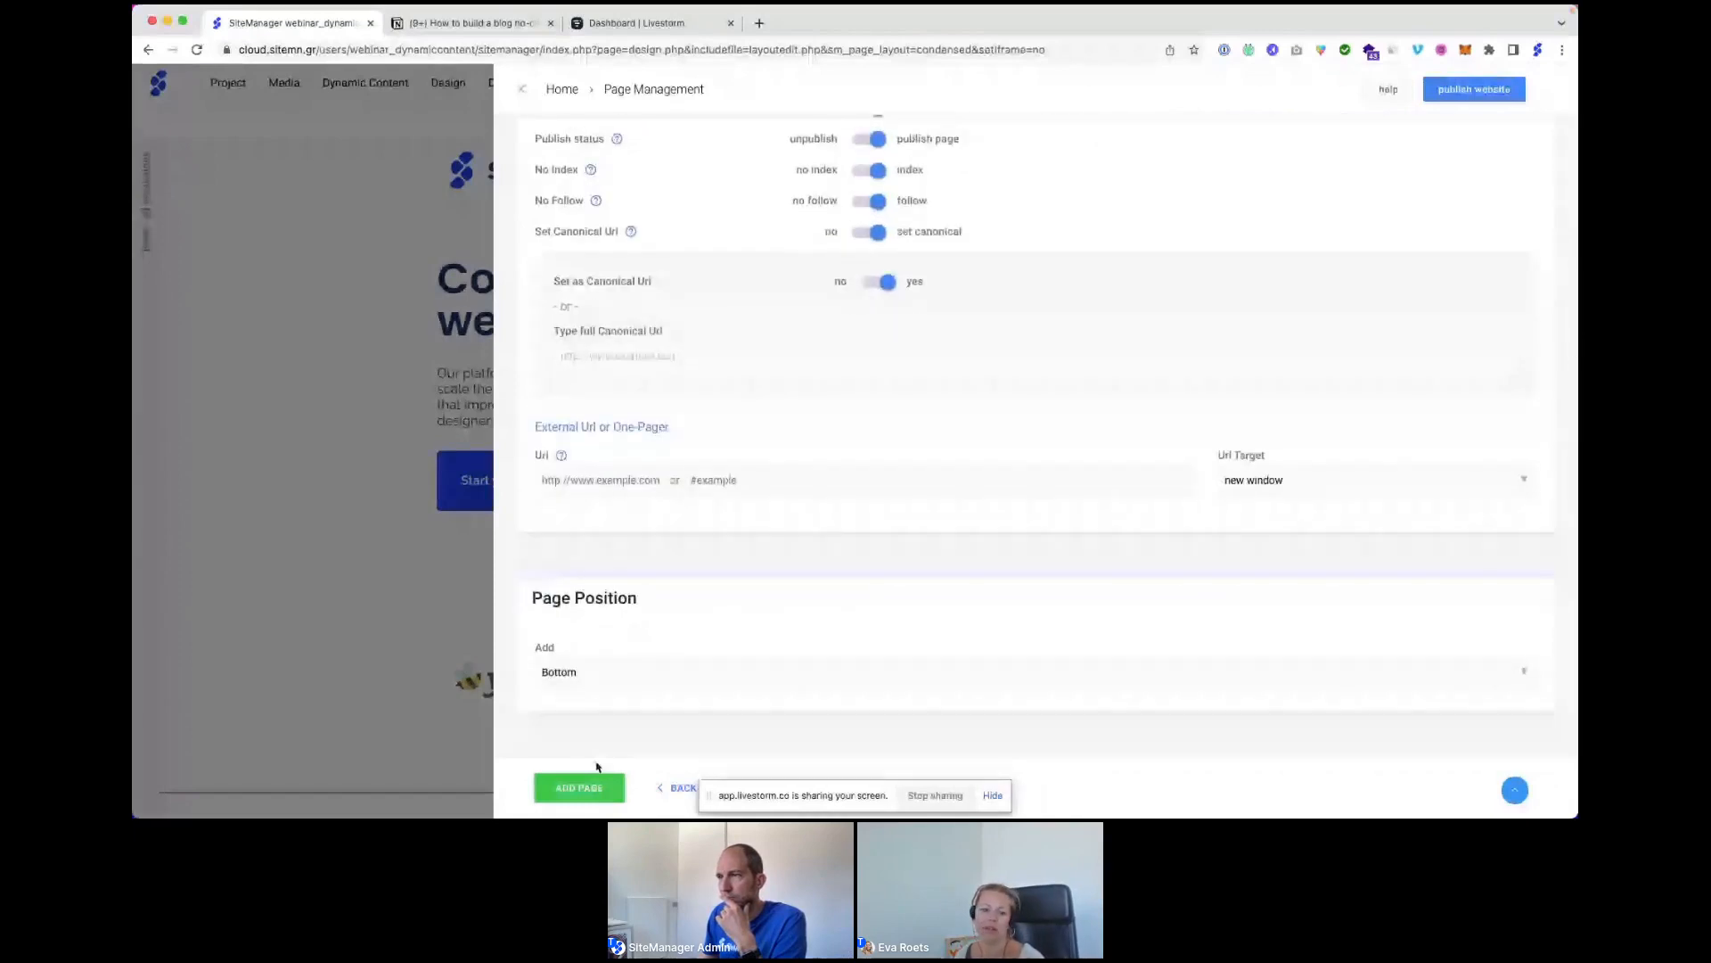
click(580, 790)
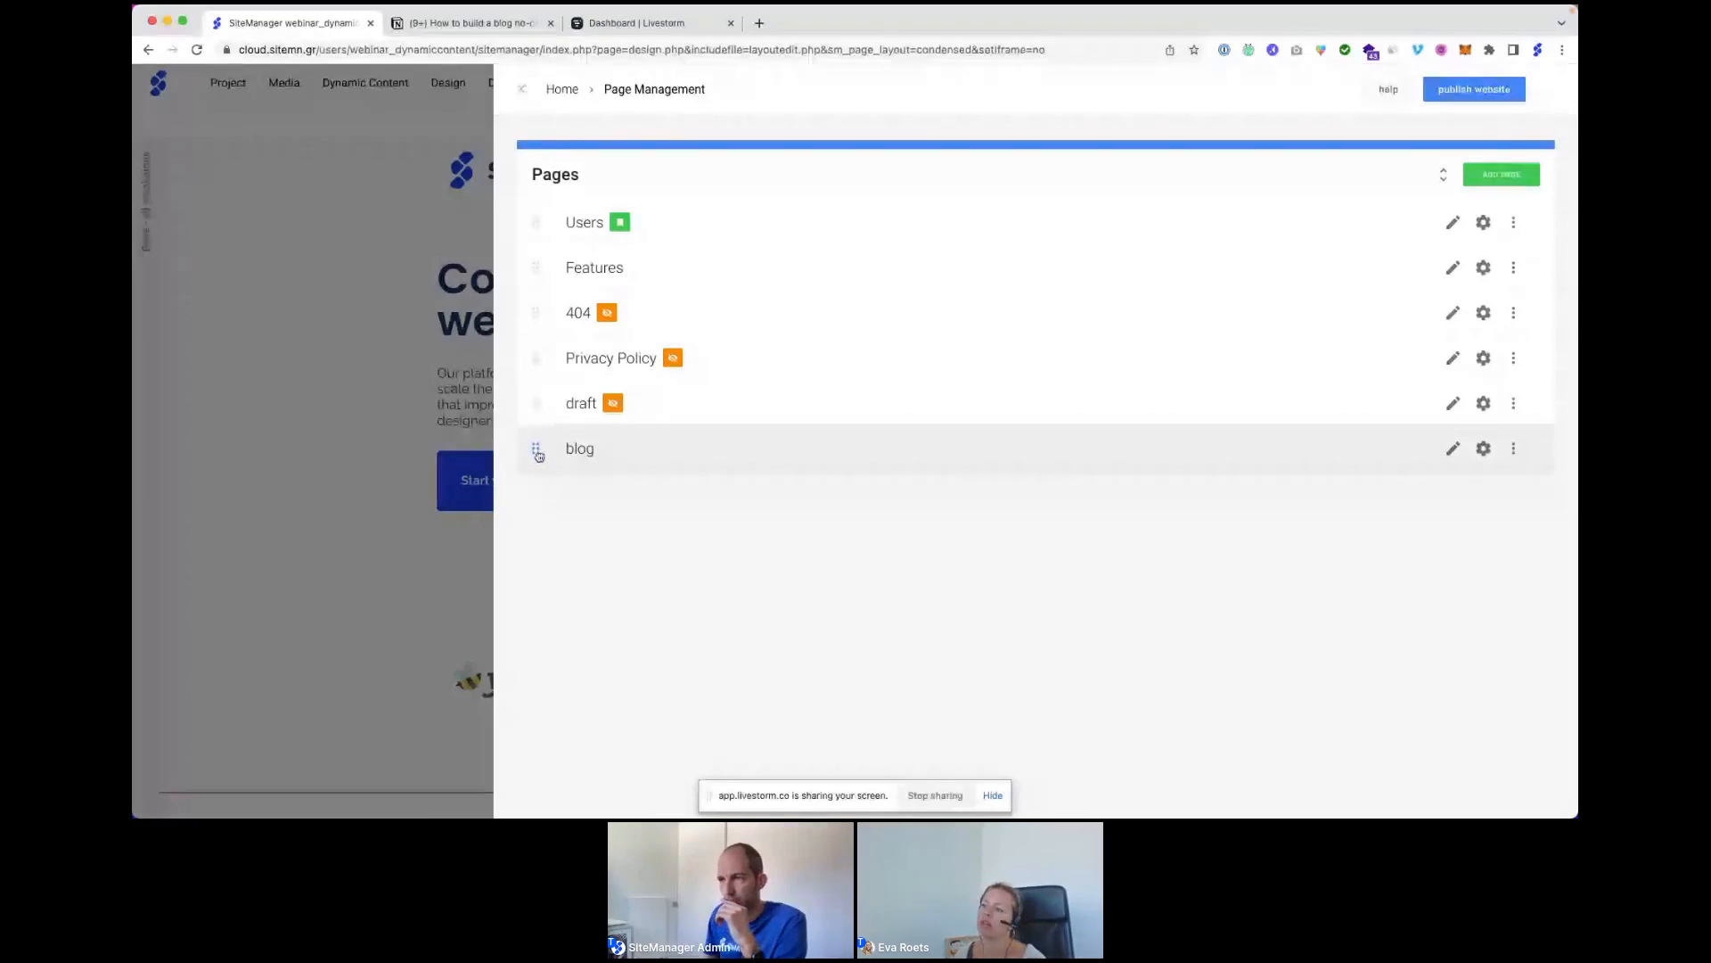
Move the blog page up to follow Features and return to the editor.
drag(538, 454, 551, 323)
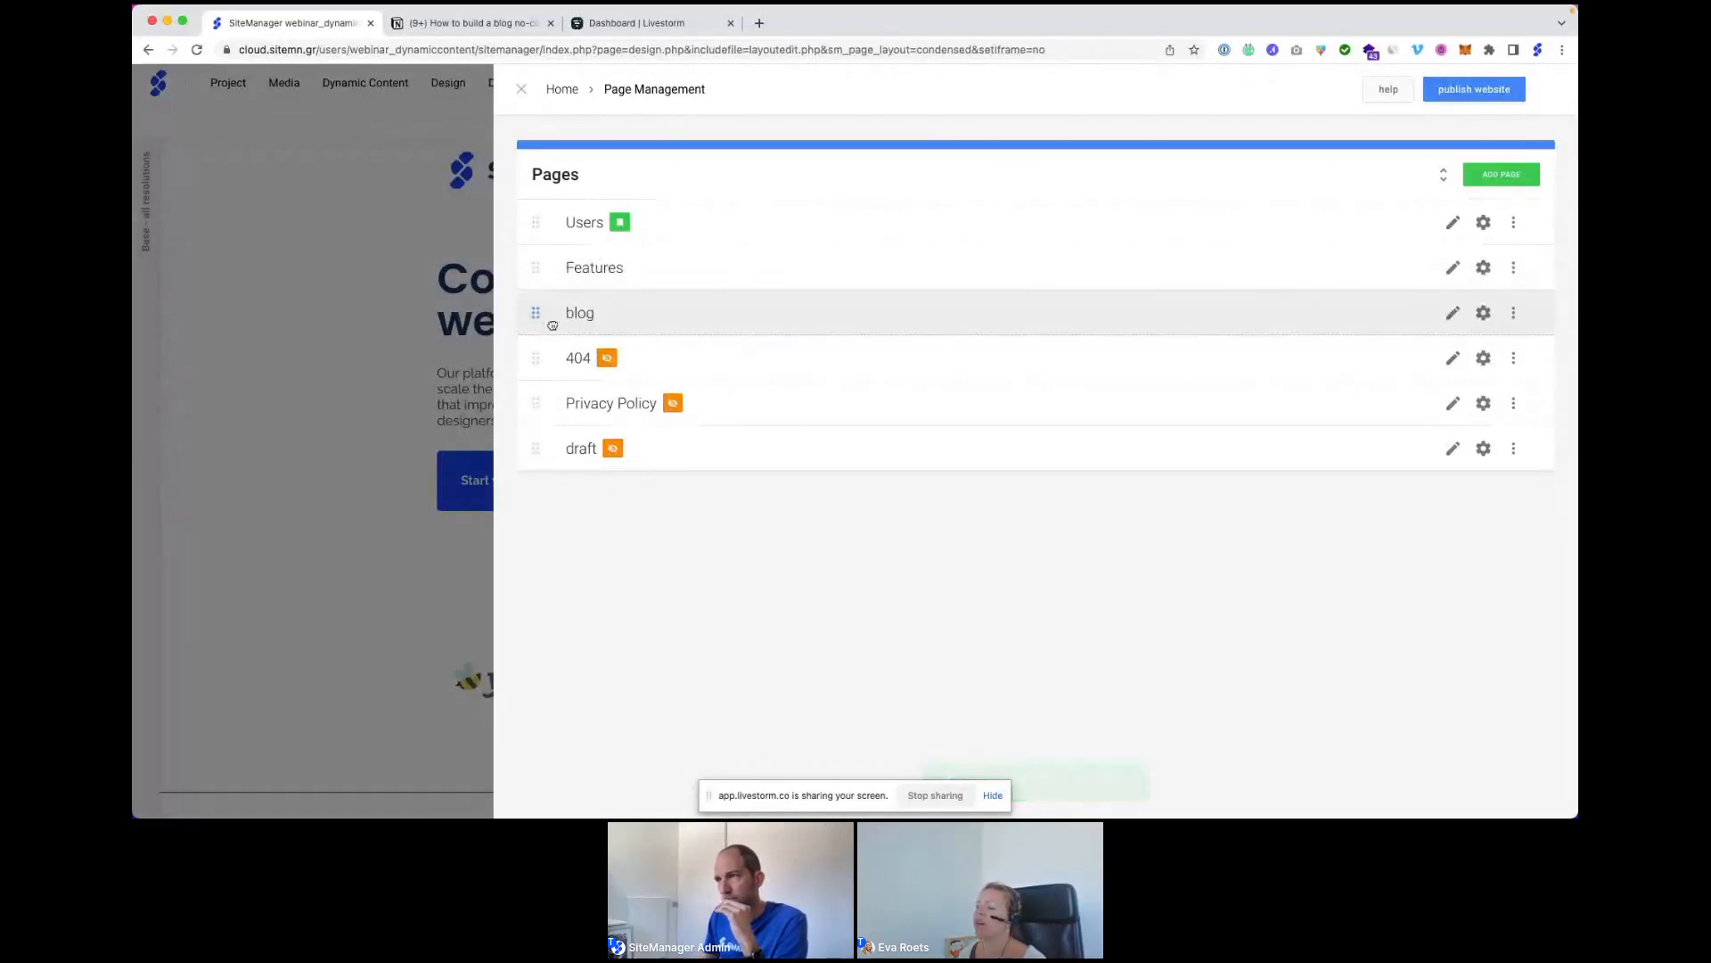
click(522, 91)
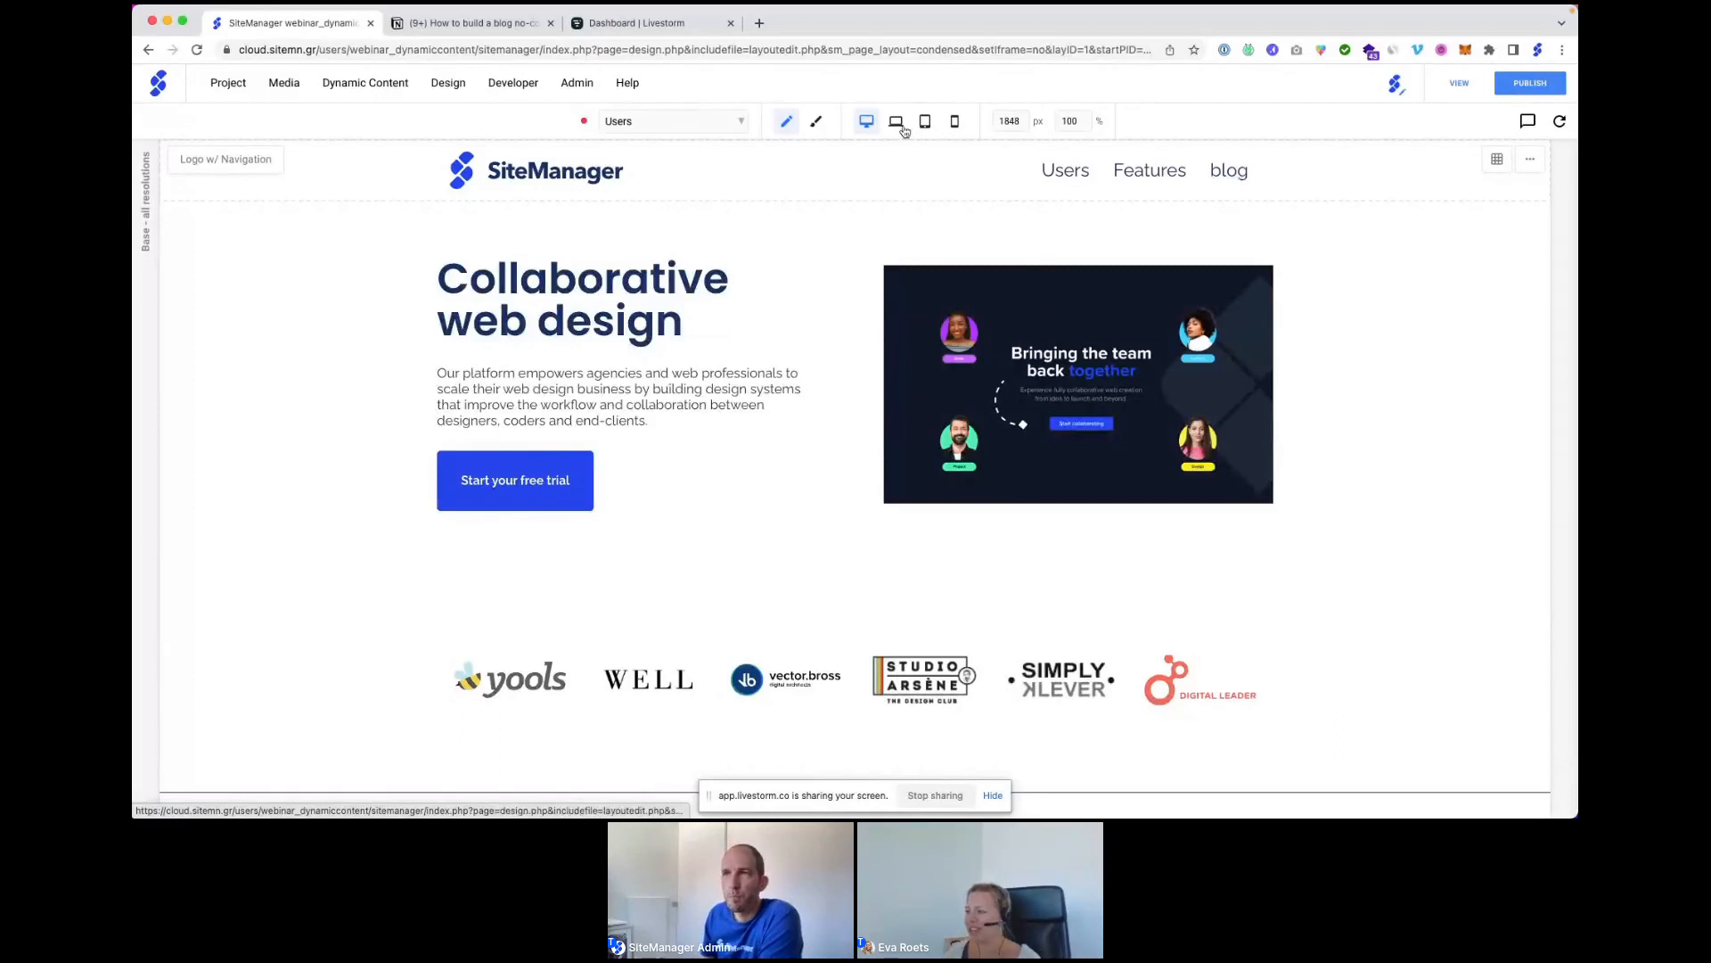
Fill in a new collection: name 'Blog articles', main category 'All topics', URL folder blog.
mouse_move(386, 84)
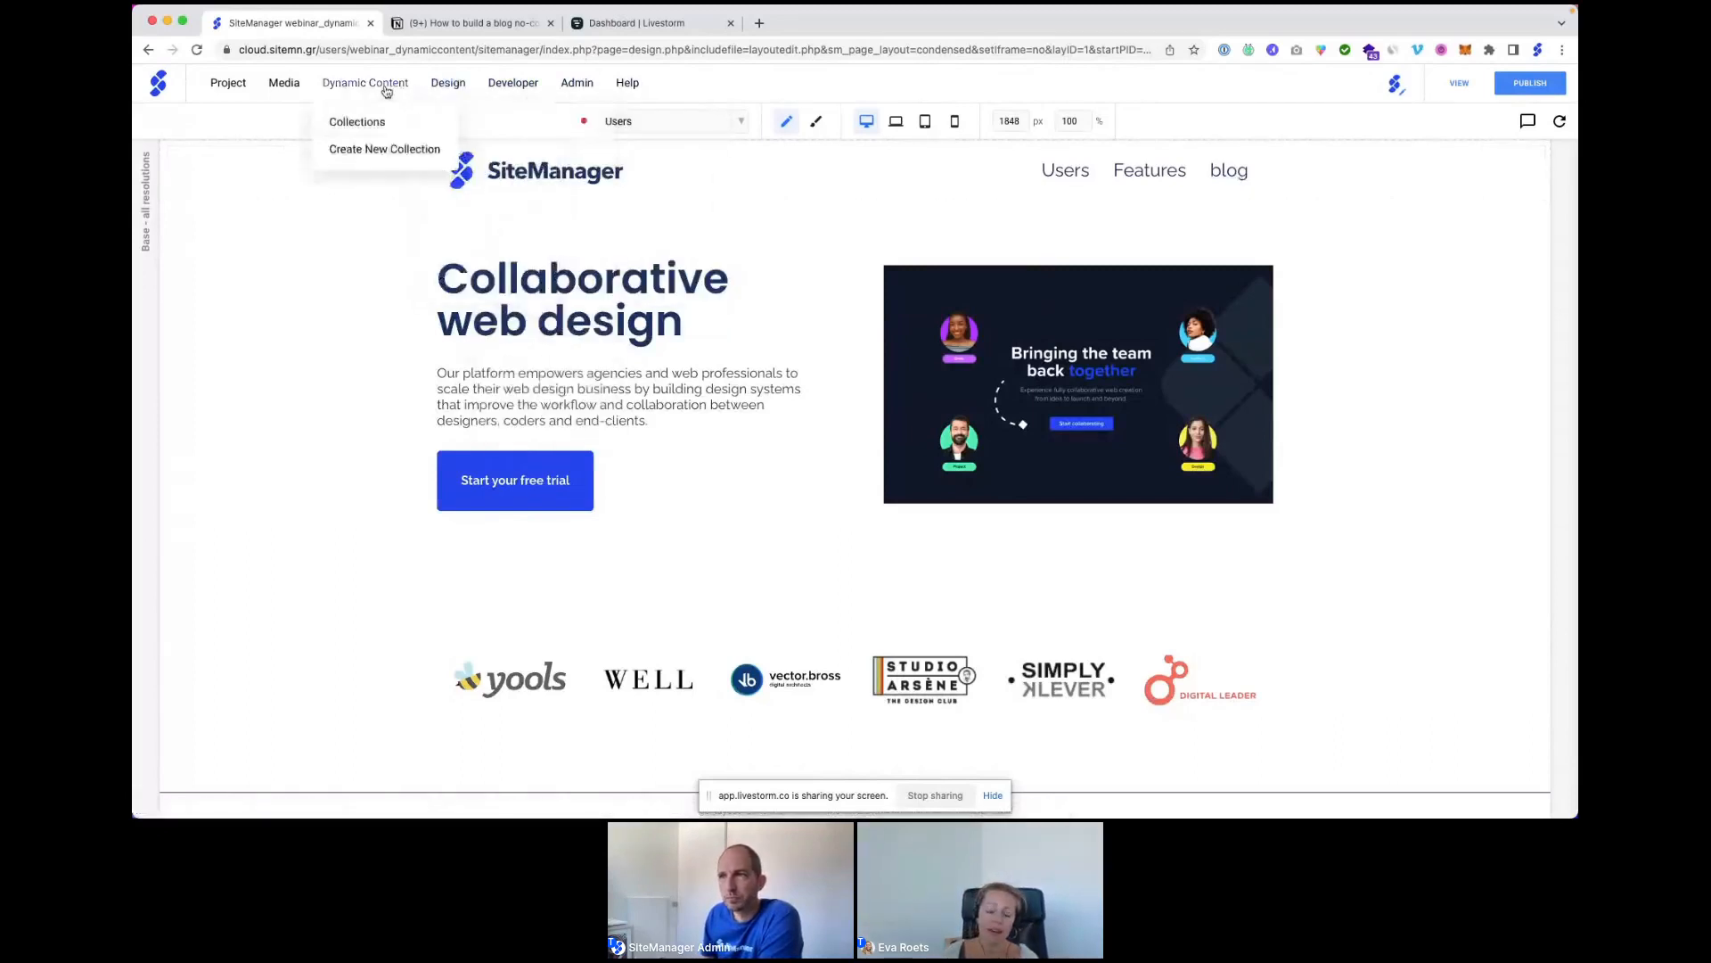
click(369, 147)
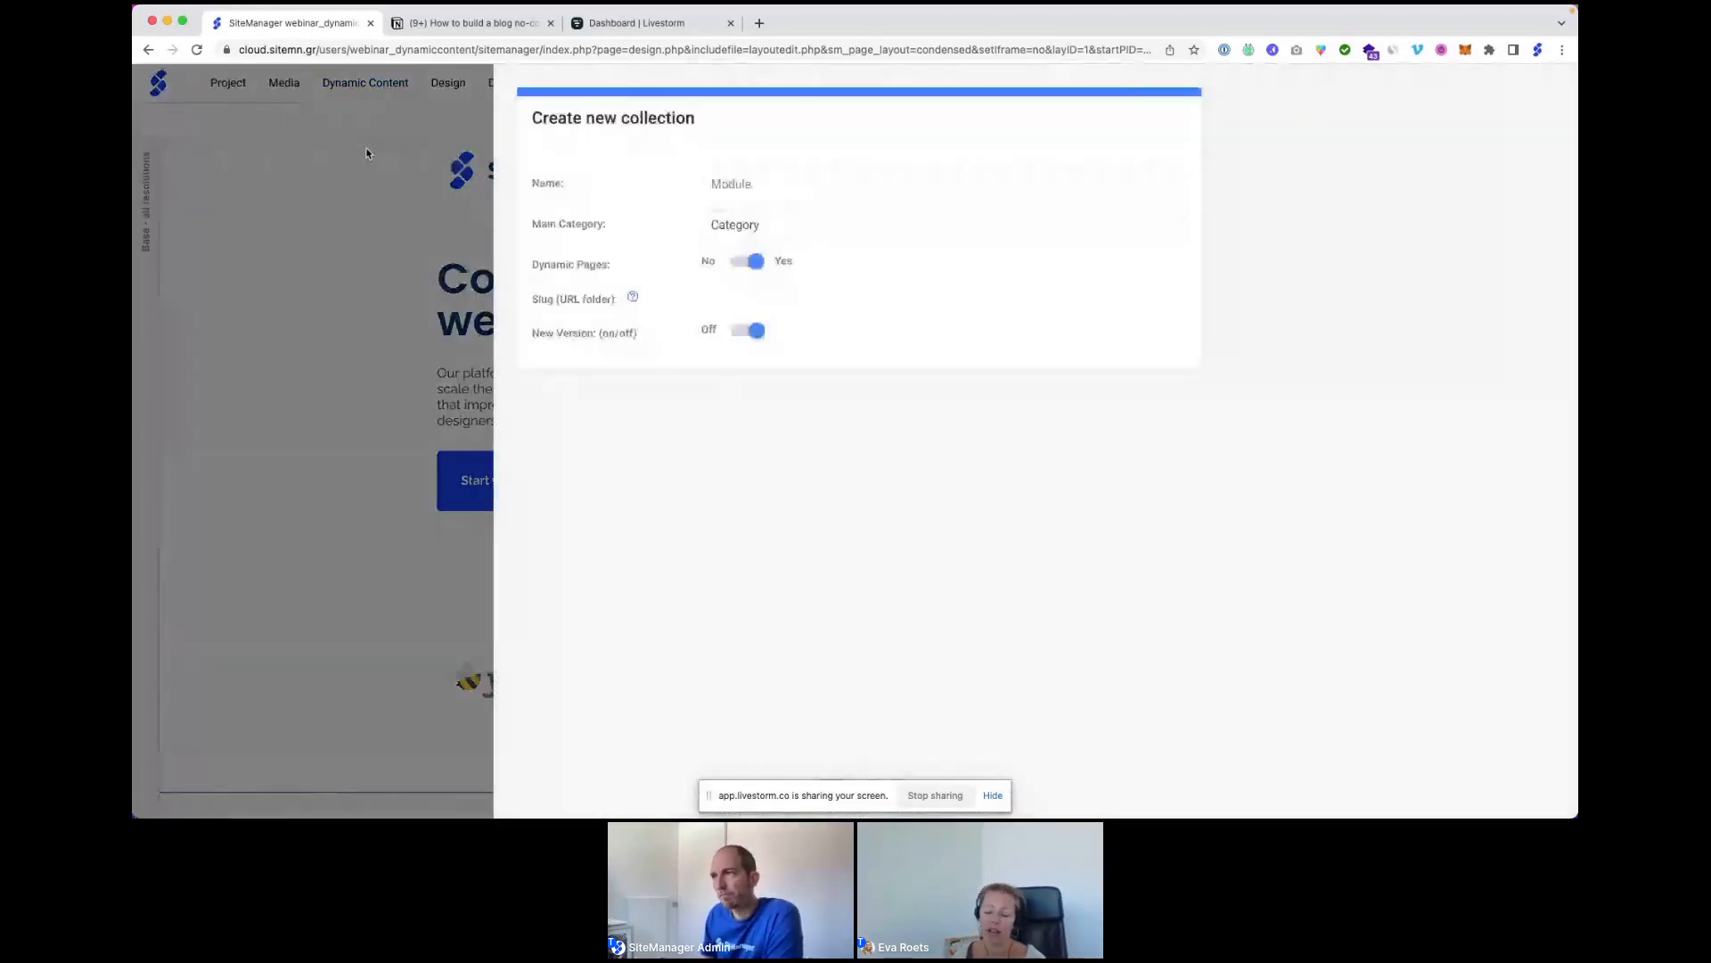
click(789, 239)
text(Blog articles)
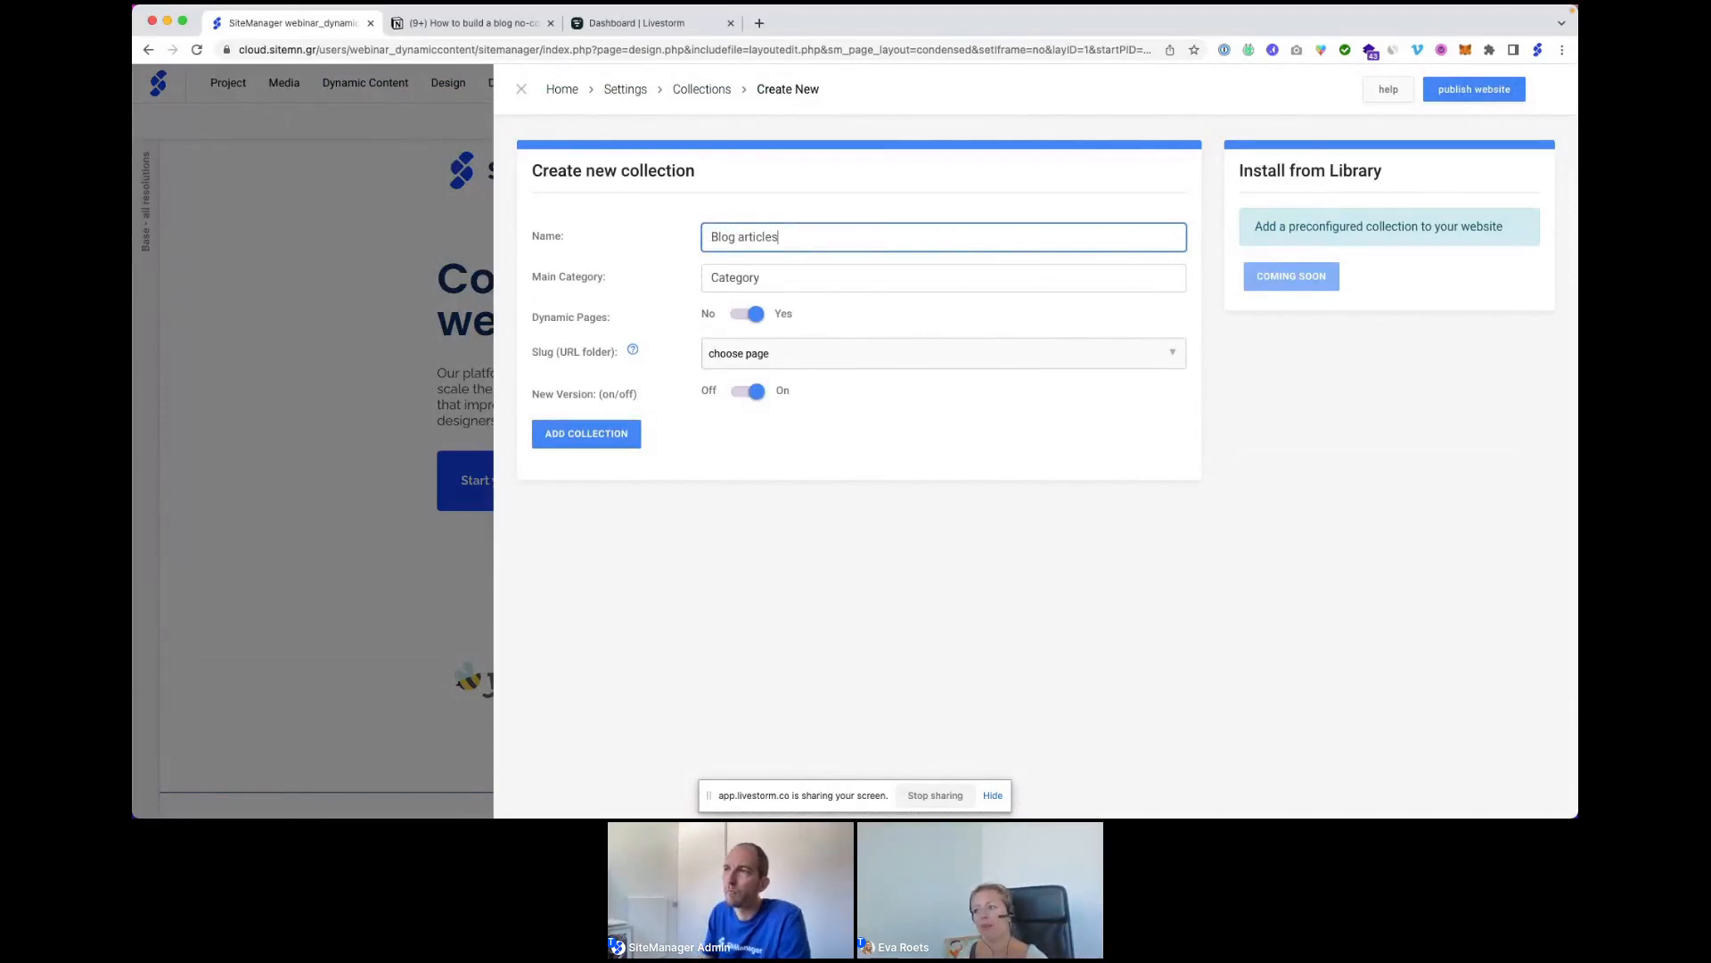
click(765, 277)
key(BackSpace)
key(BackSpace)
key(BackSpace)
key(BackSpace)
key(BackSpace)
key(BackSpace)
key(BackSpace)
text(All topics)
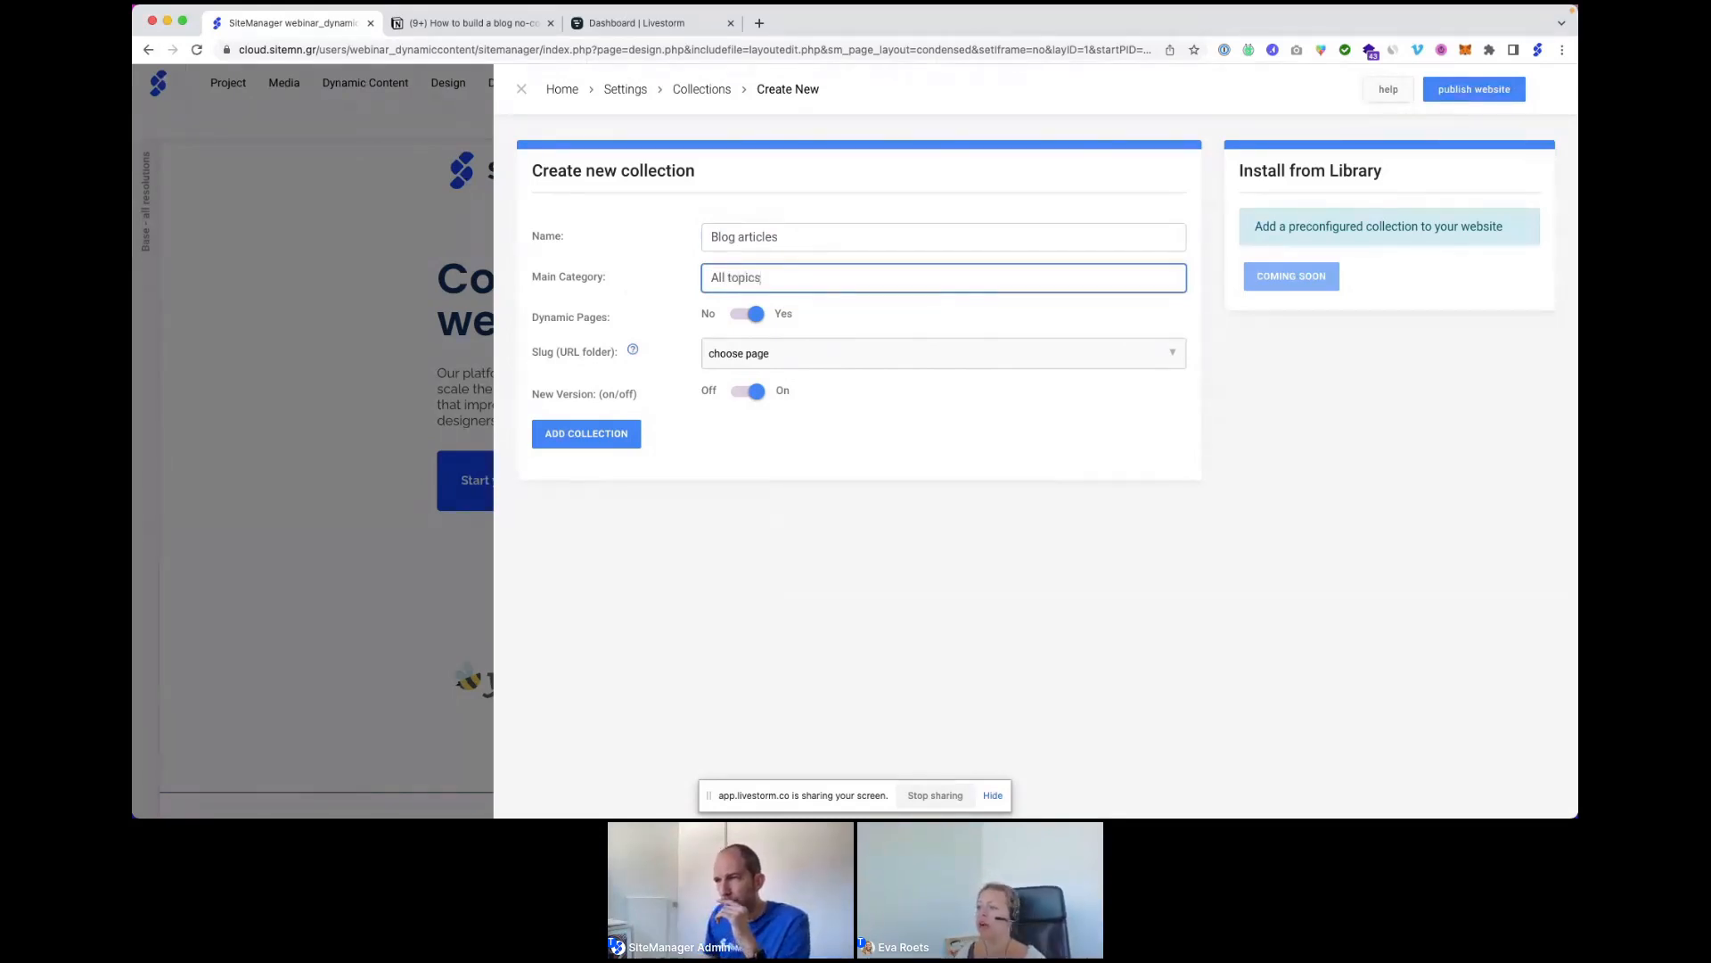
click(765, 356)
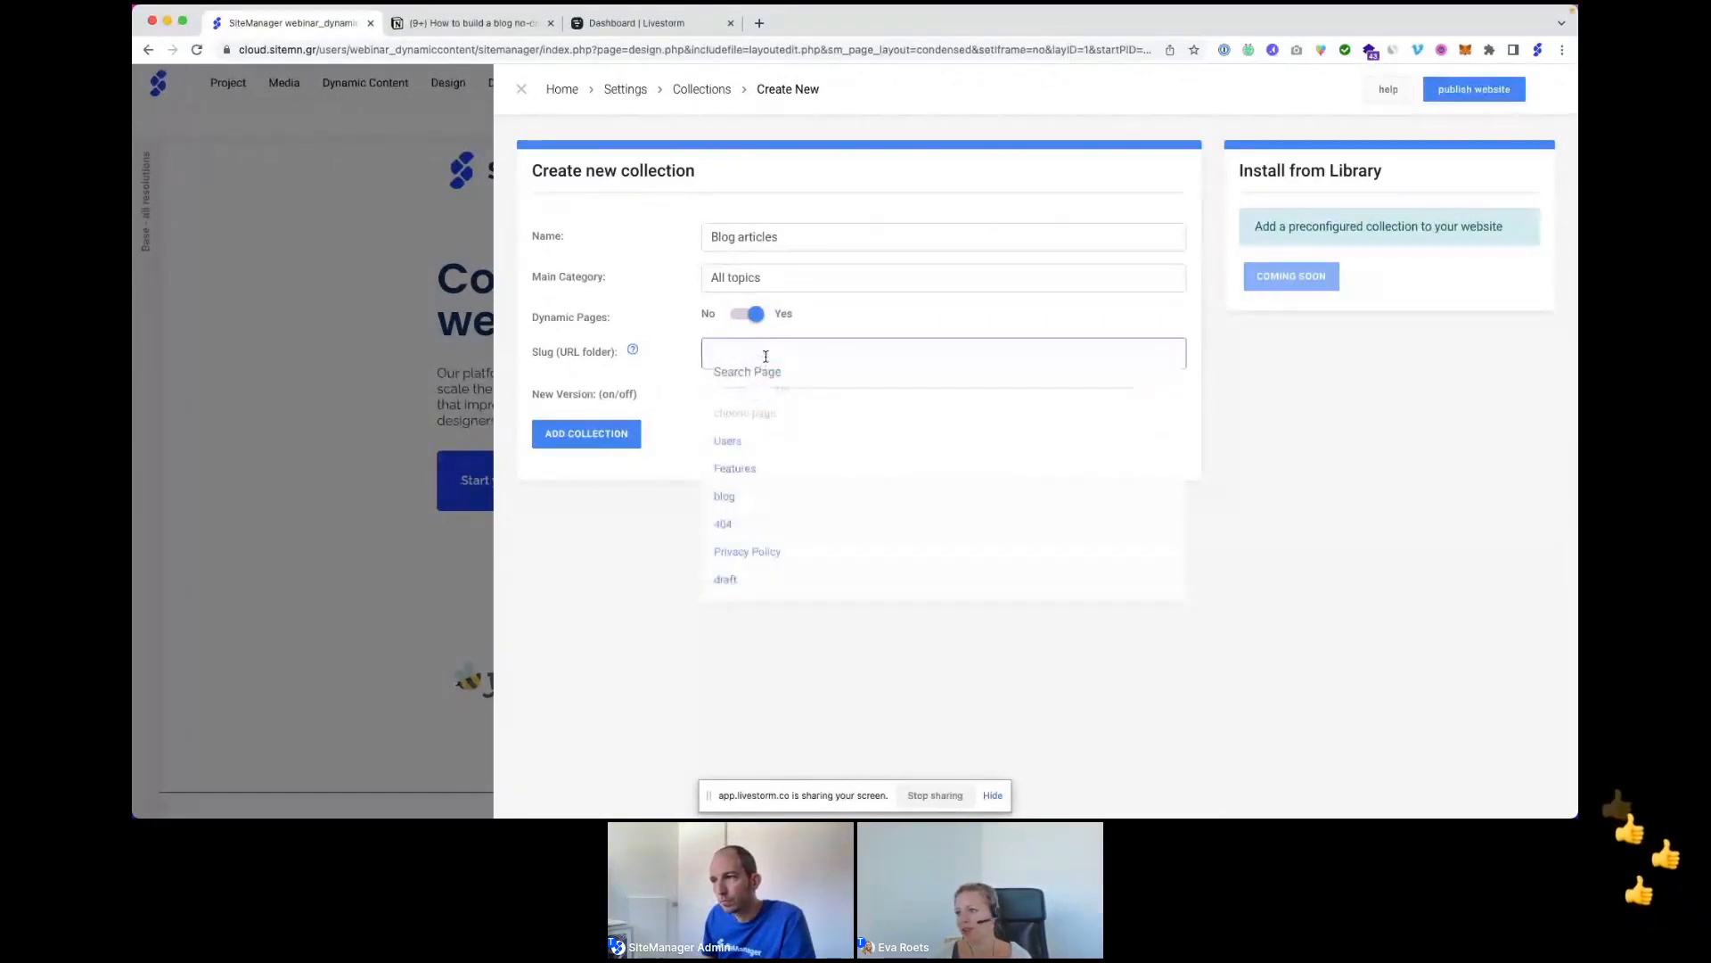
click(724, 495)
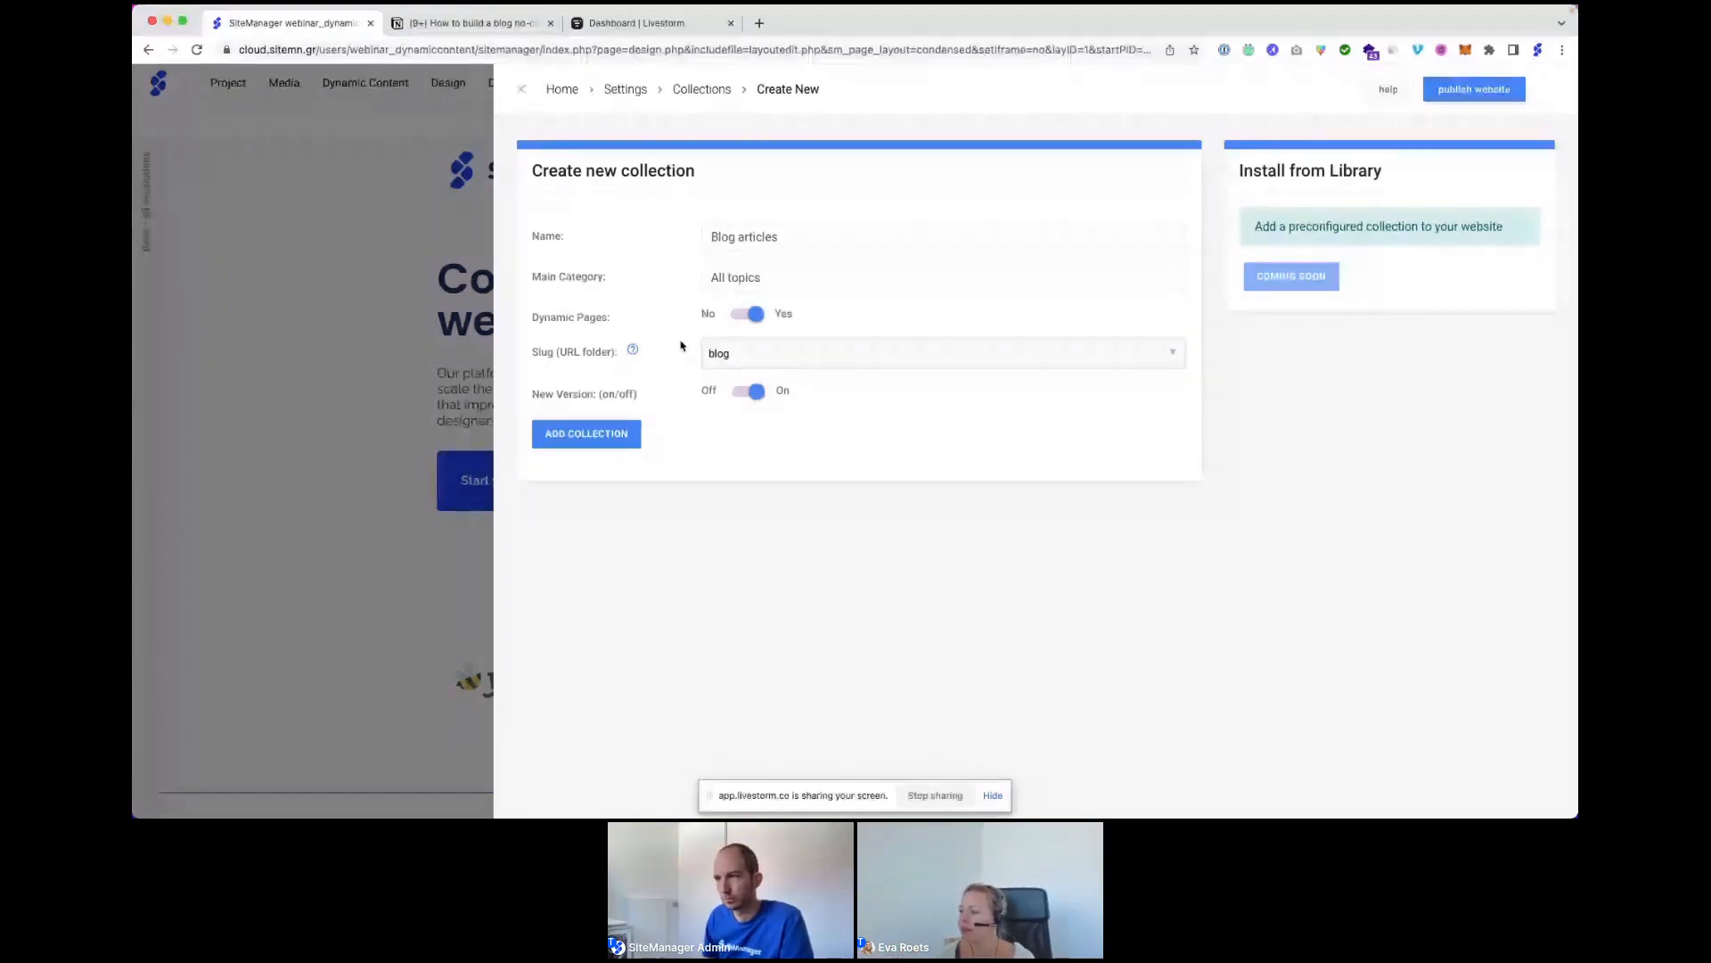
Create the Blog articles collection and open its field setup.
click(588, 434)
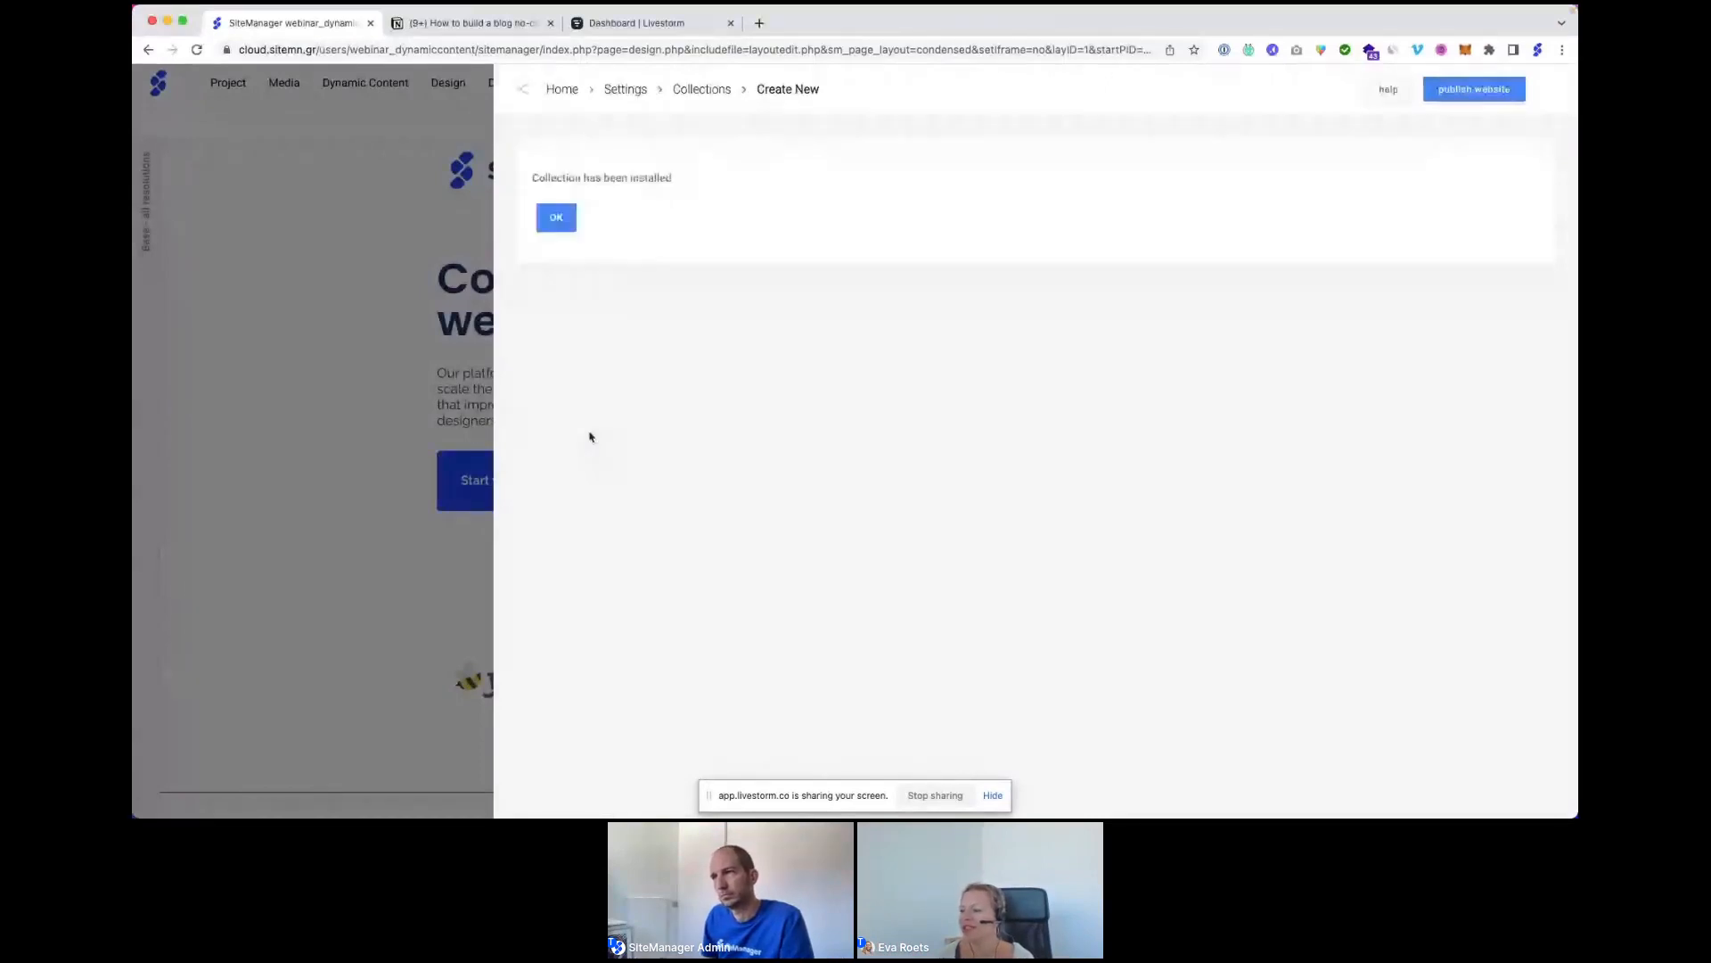
click(557, 219)
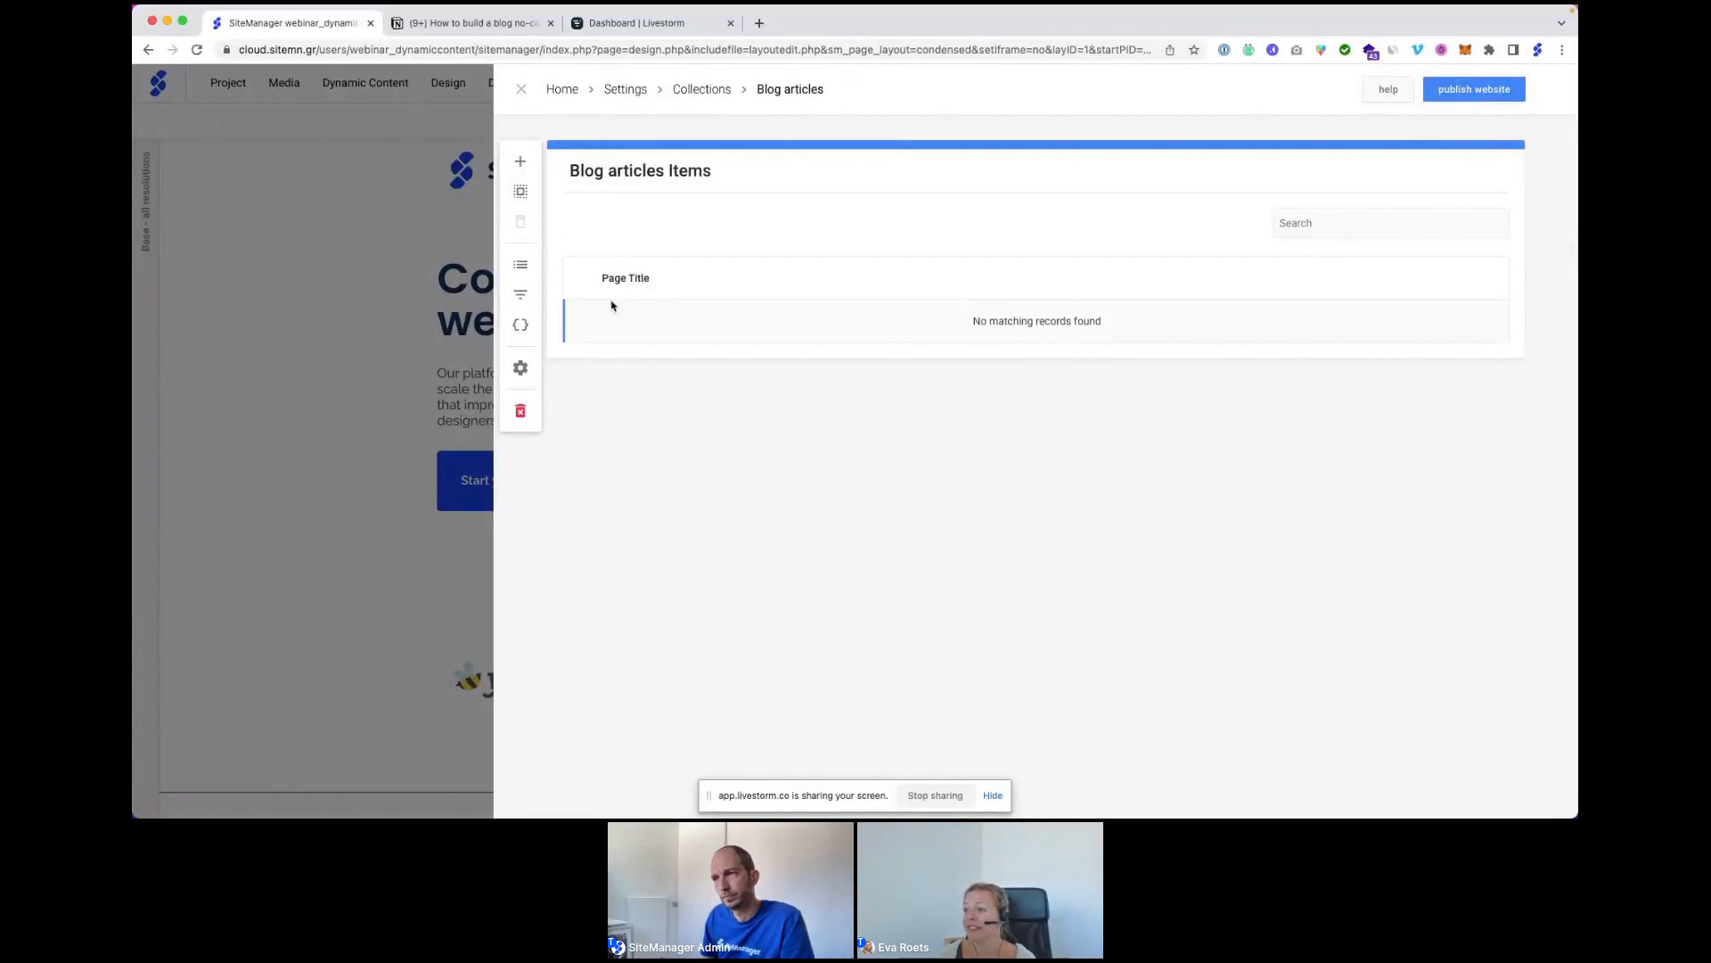
click(521, 326)
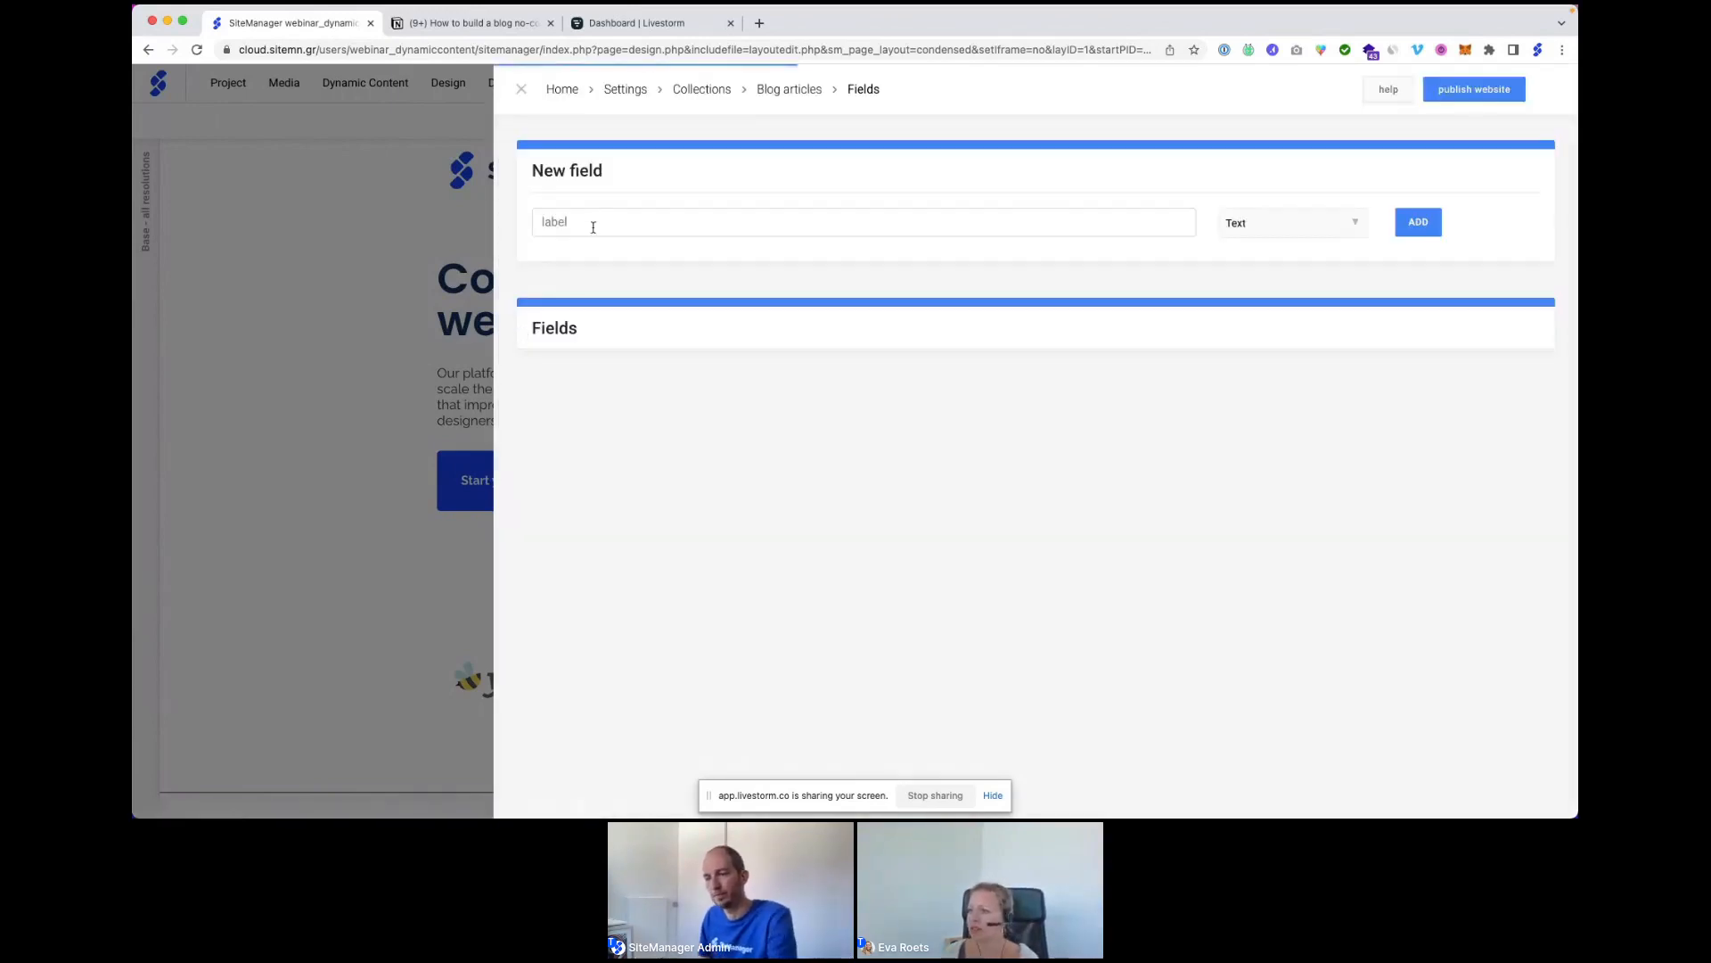
Add text fields named Blog title and Blog intro.
click(599, 216)
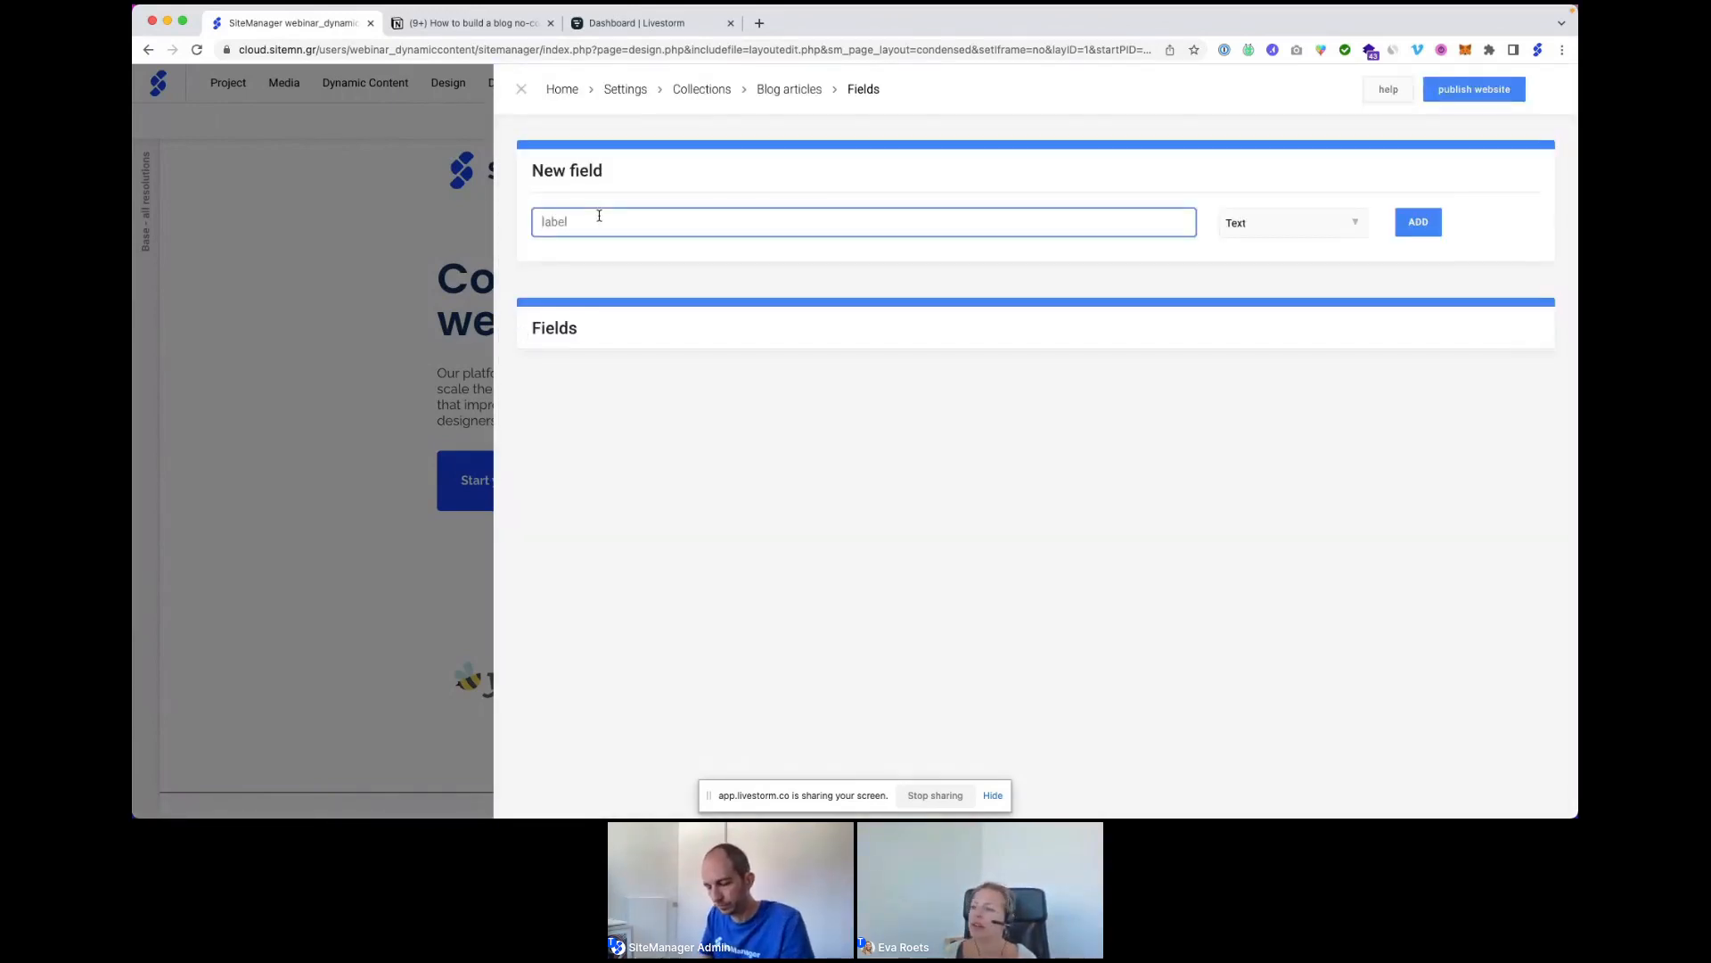
text(Blog title)
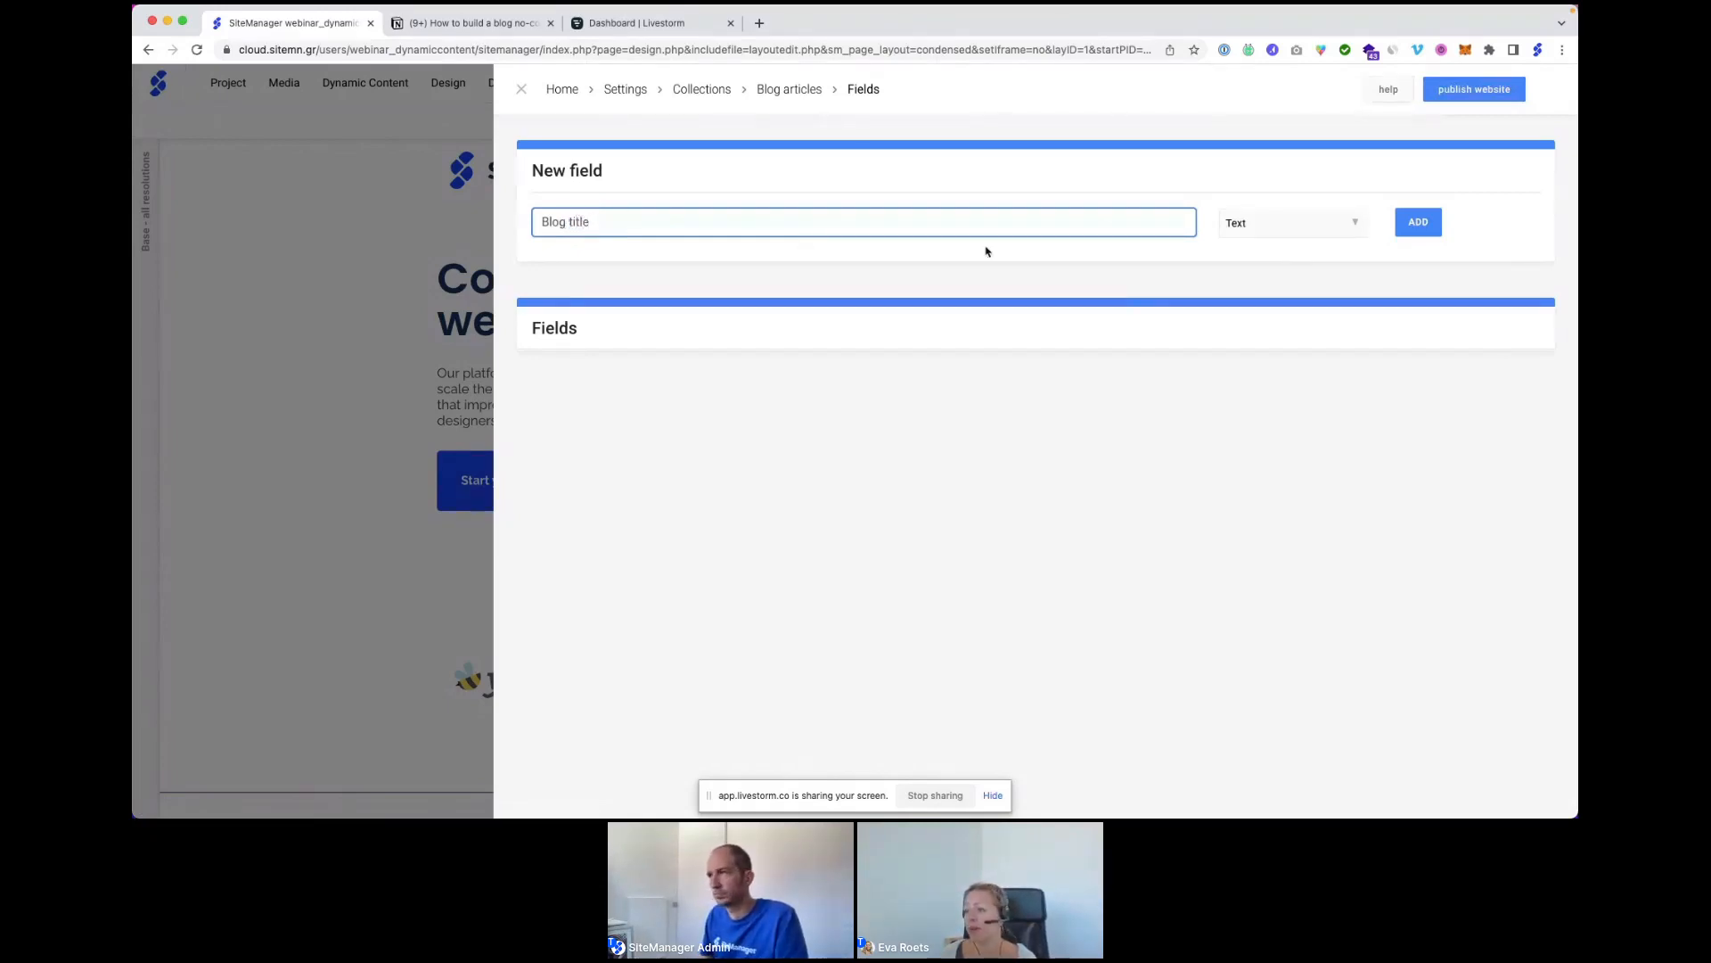
click(1415, 223)
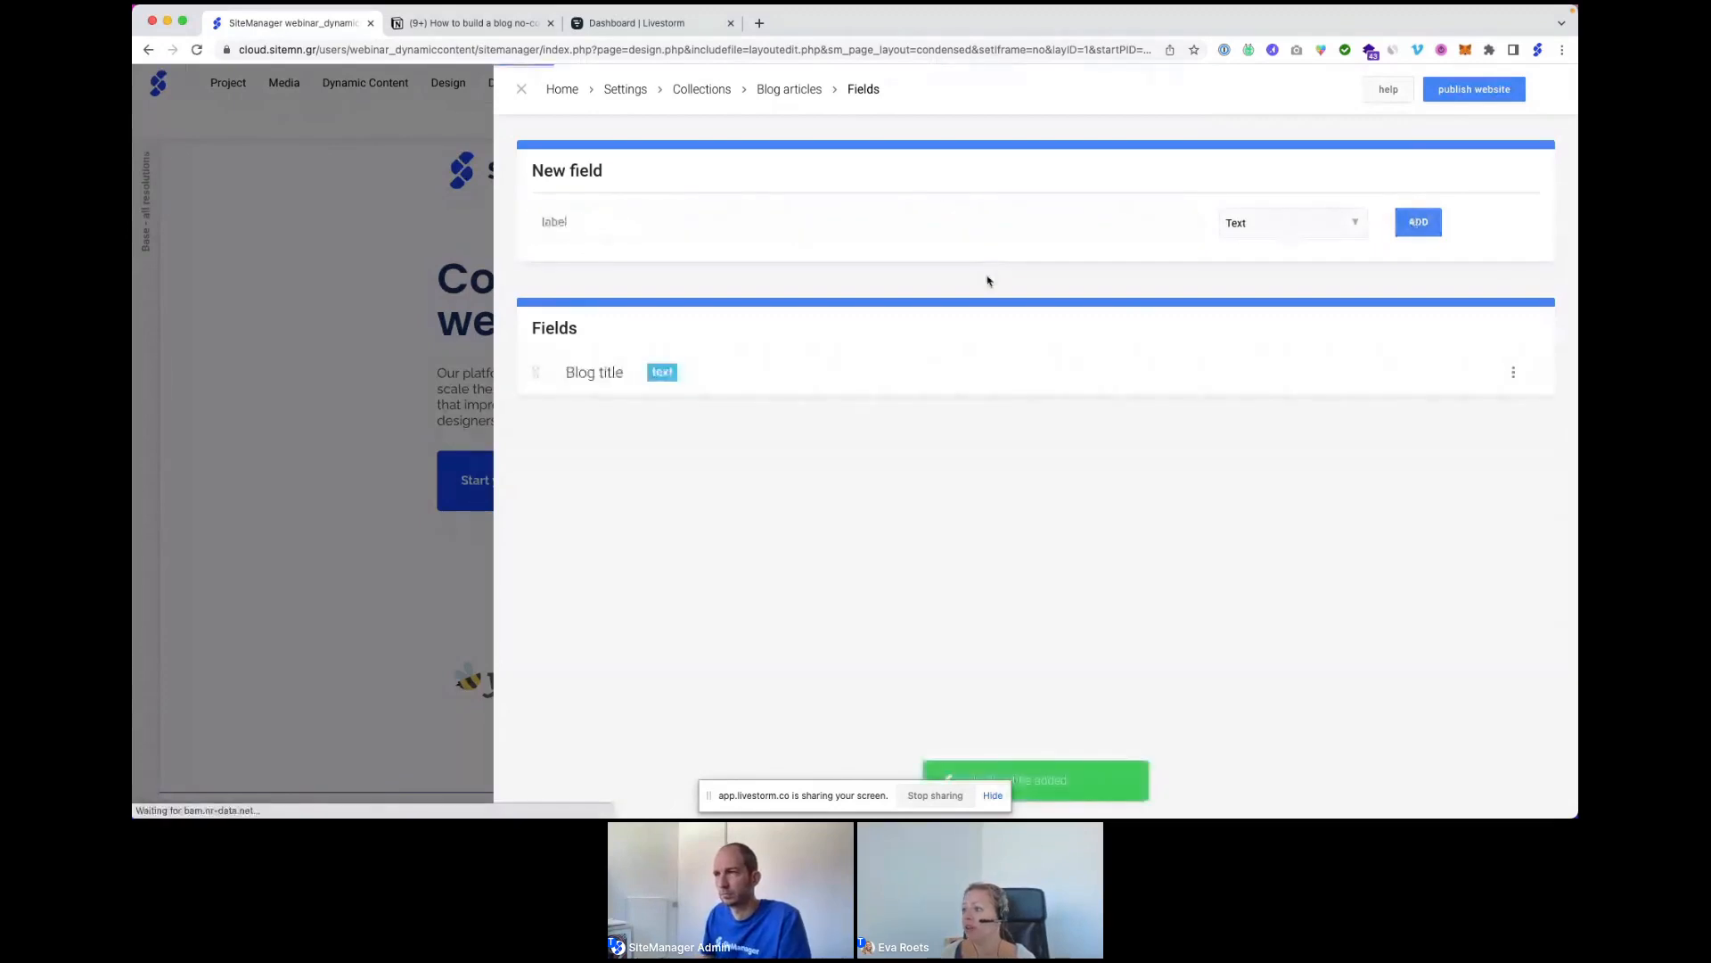
text(Blog intro)
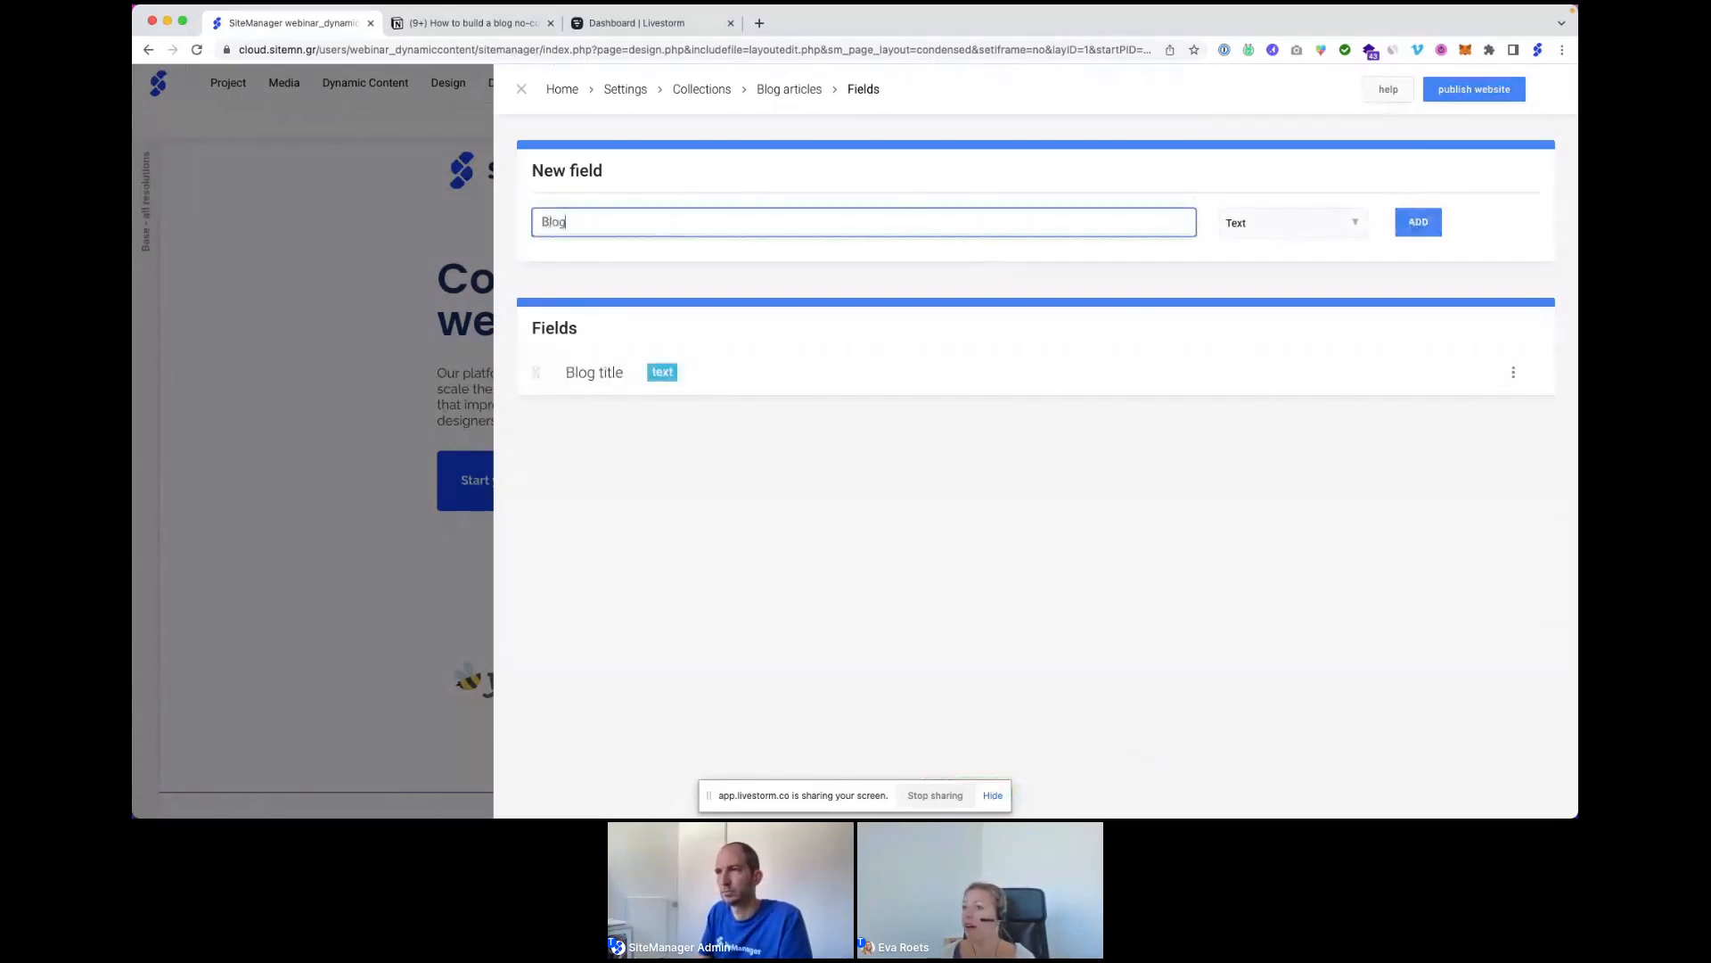
click(1411, 221)
Add an Image field named Blog image.
text(Blog imge)
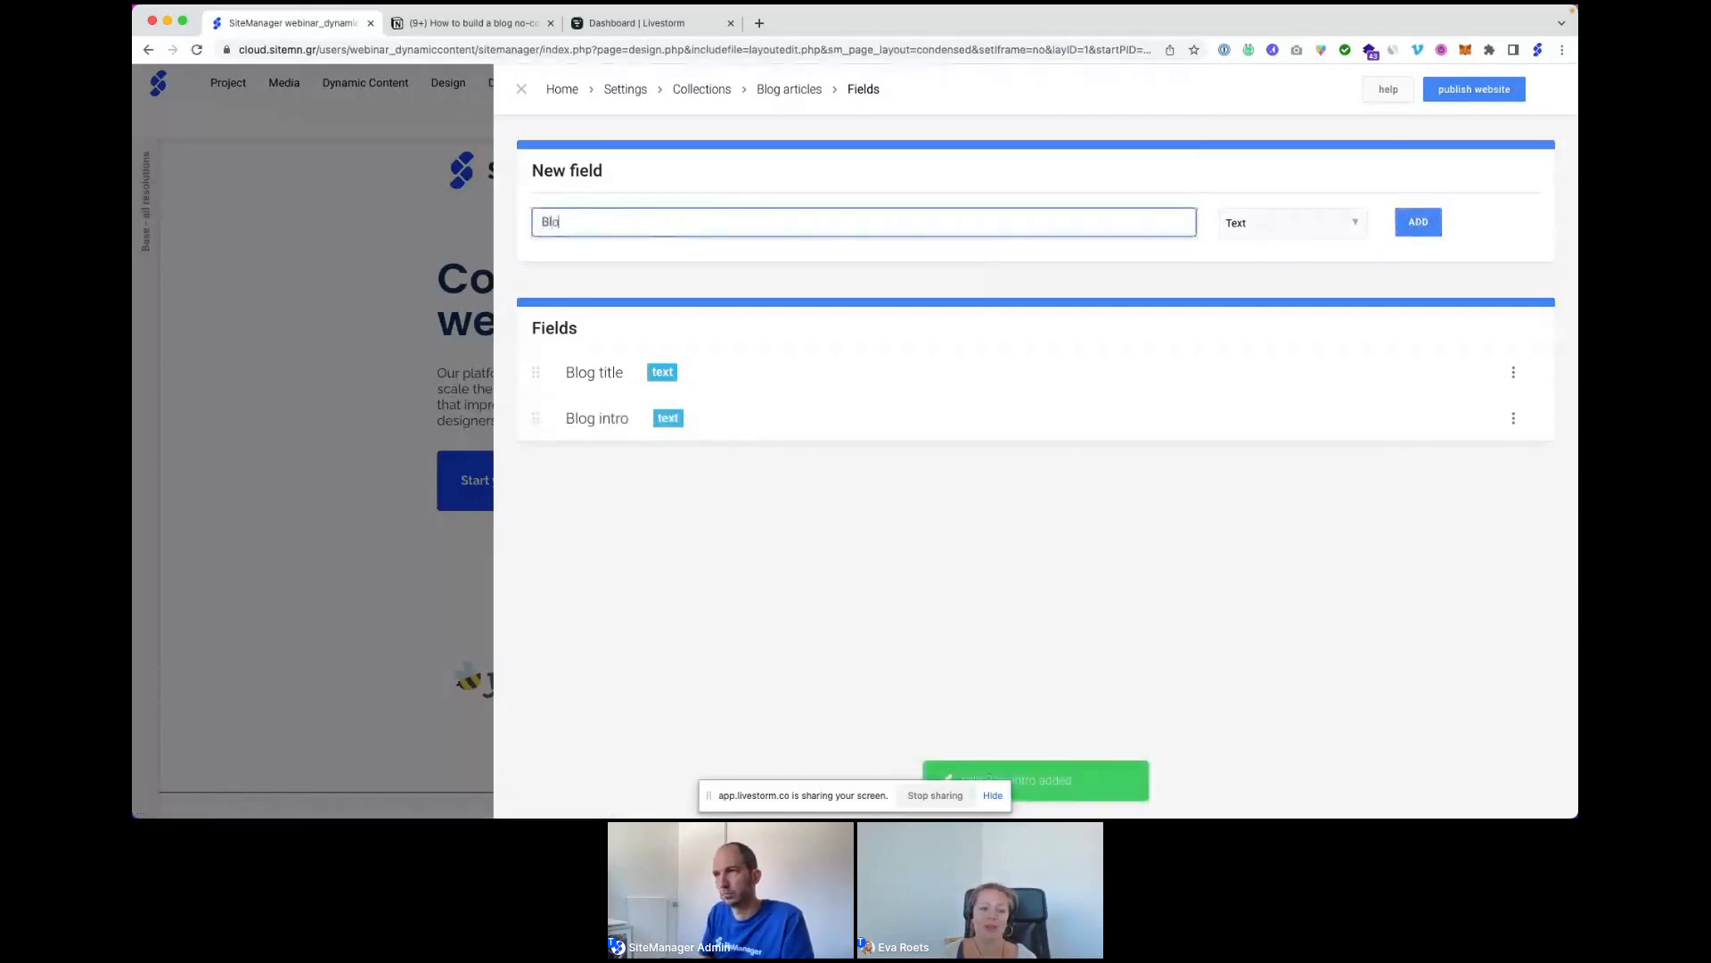
key(BackSpace)
key(BackSpace)
text(age)
click(1283, 223)
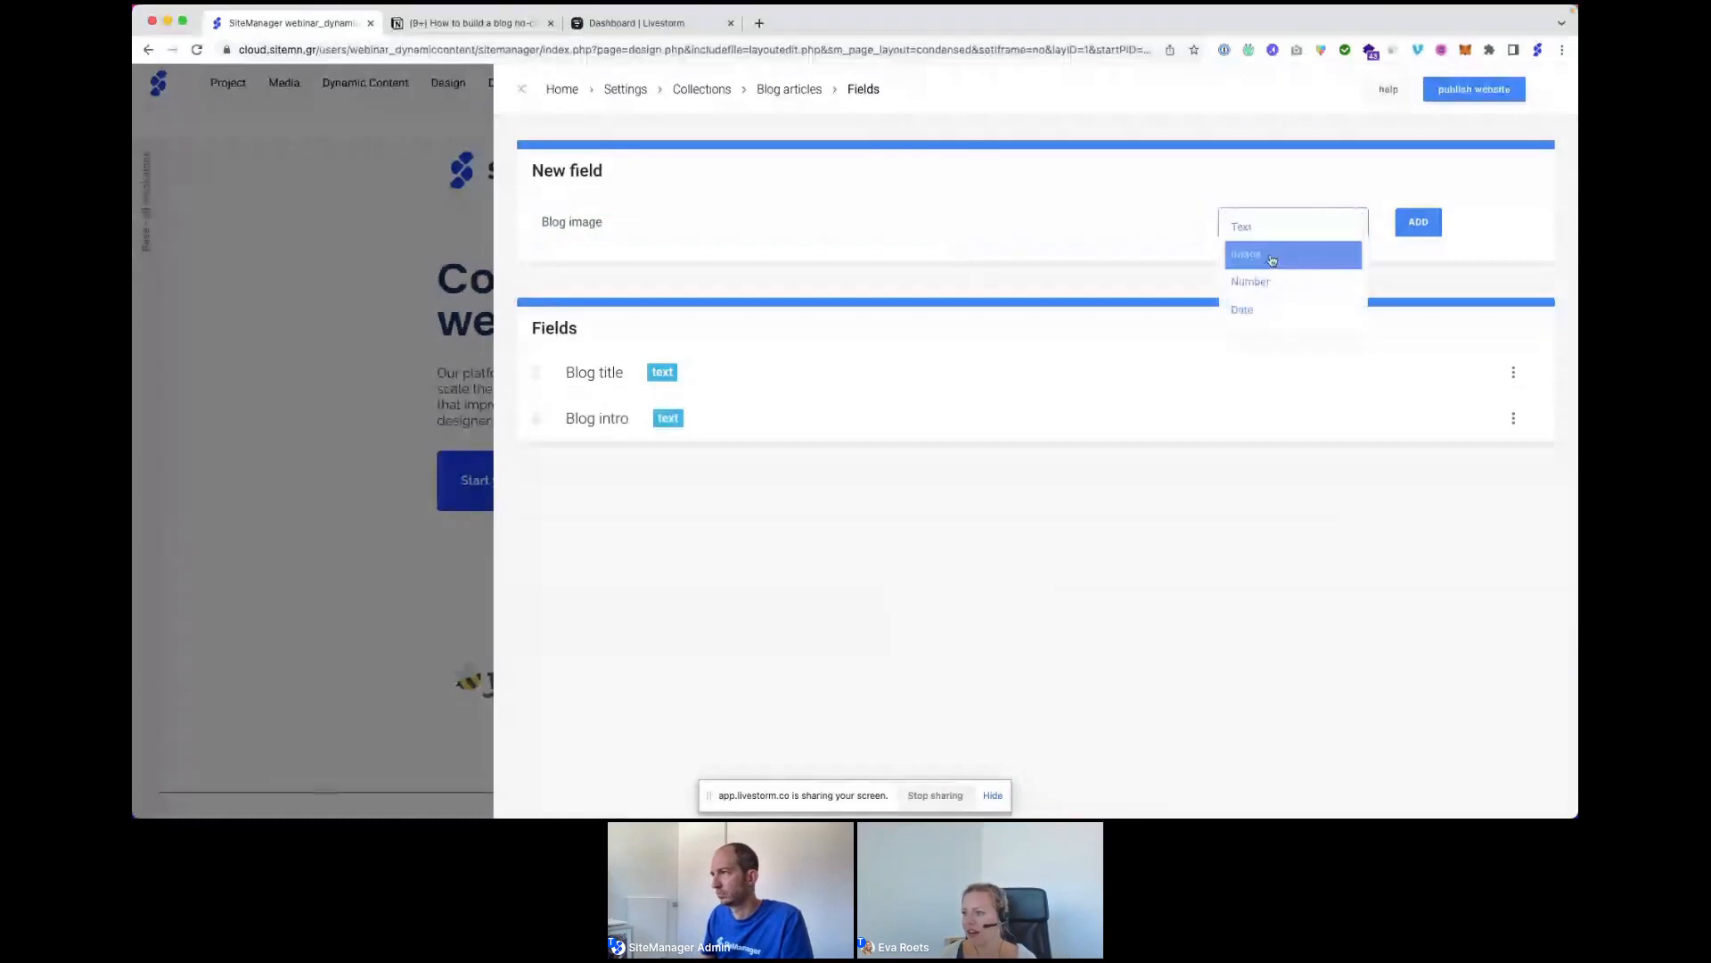
click(1272, 257)
click(1418, 222)
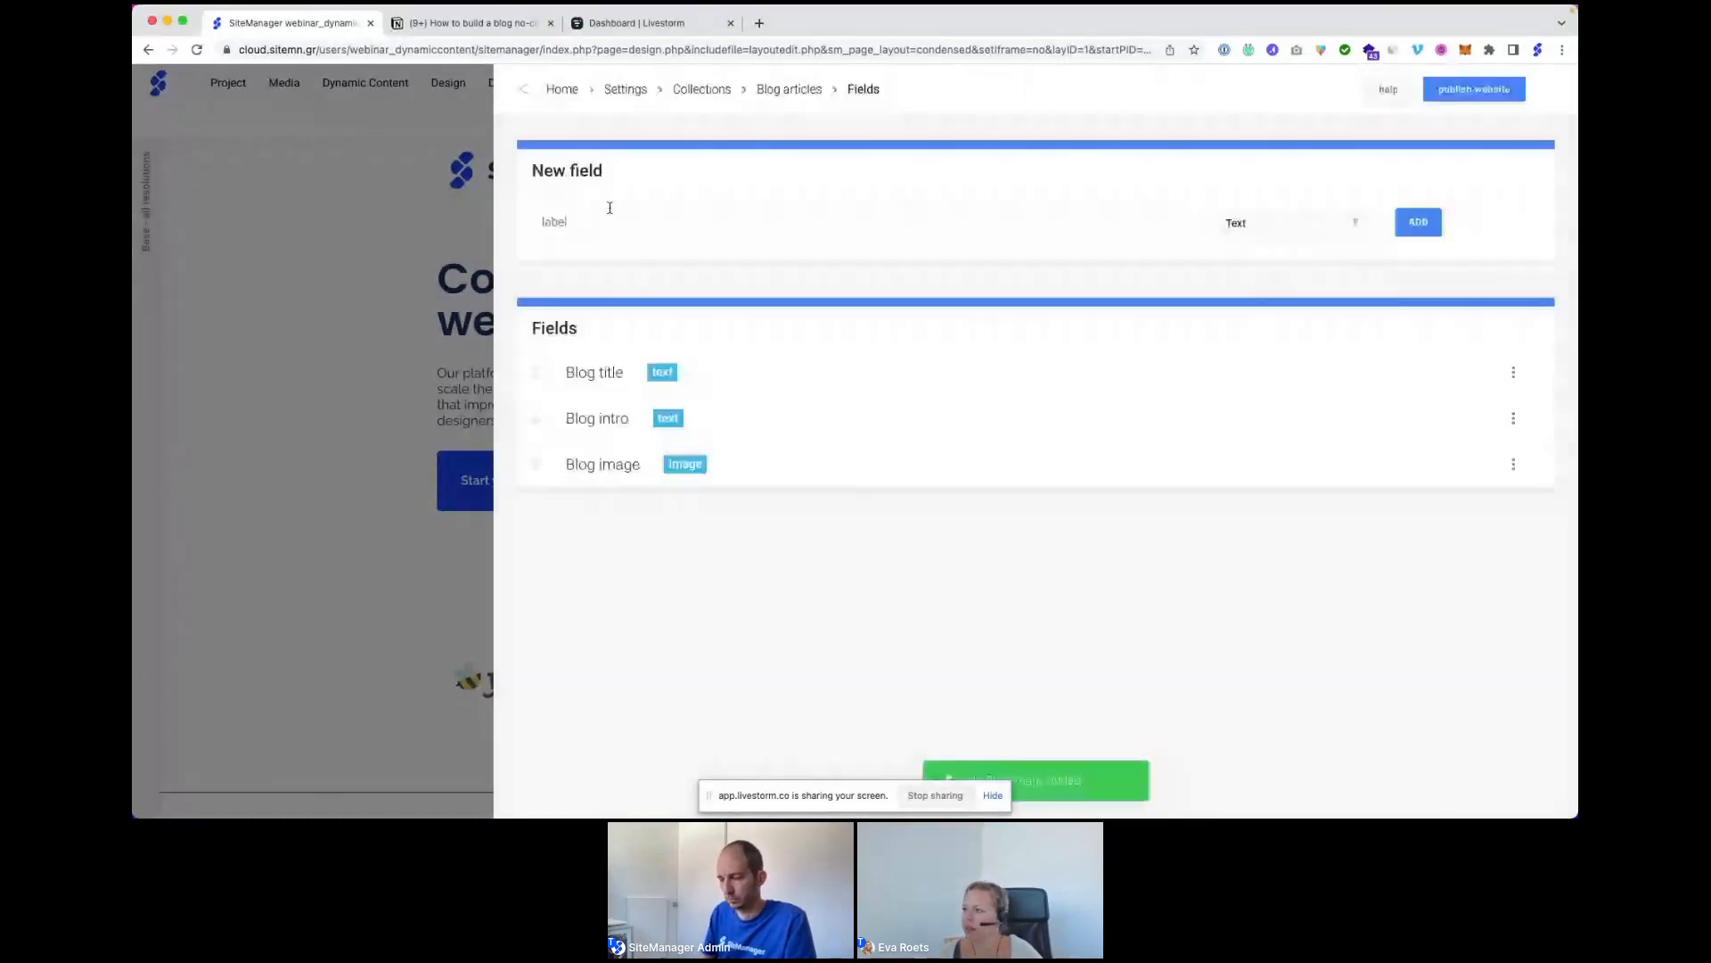
Add a Date field named Publish date.
click(610, 210)
text(Pl)
text(ublish)
text( data)
key(BackSpace)
text(e)
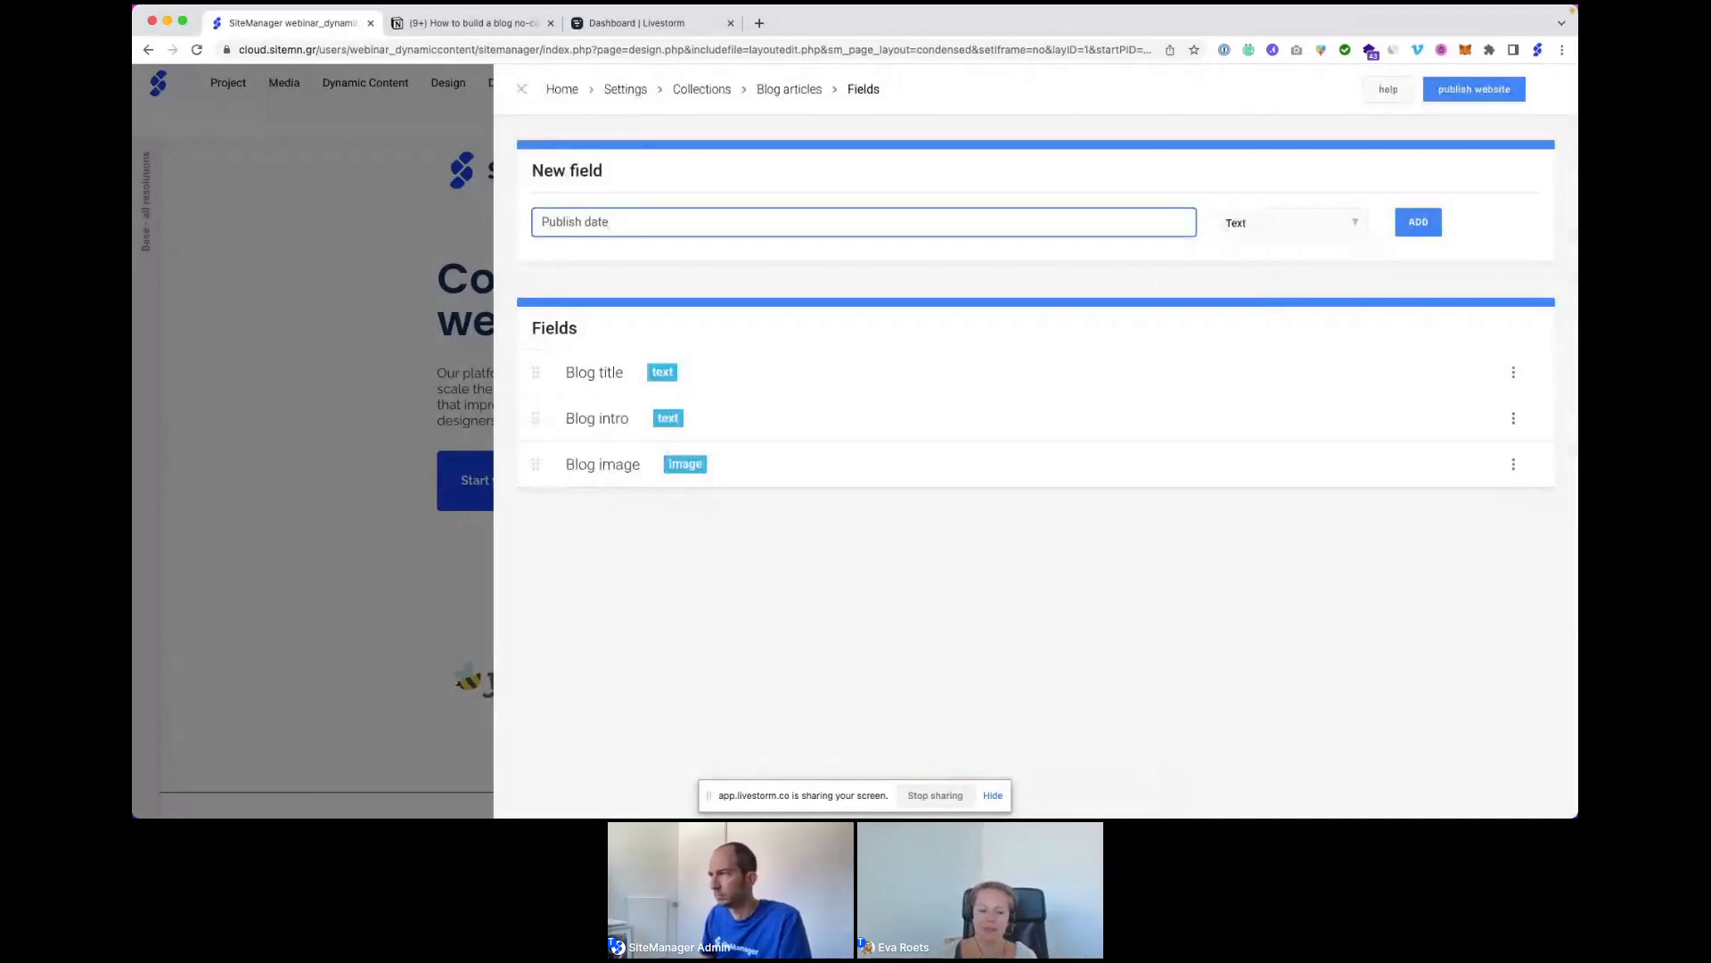
click(1283, 229)
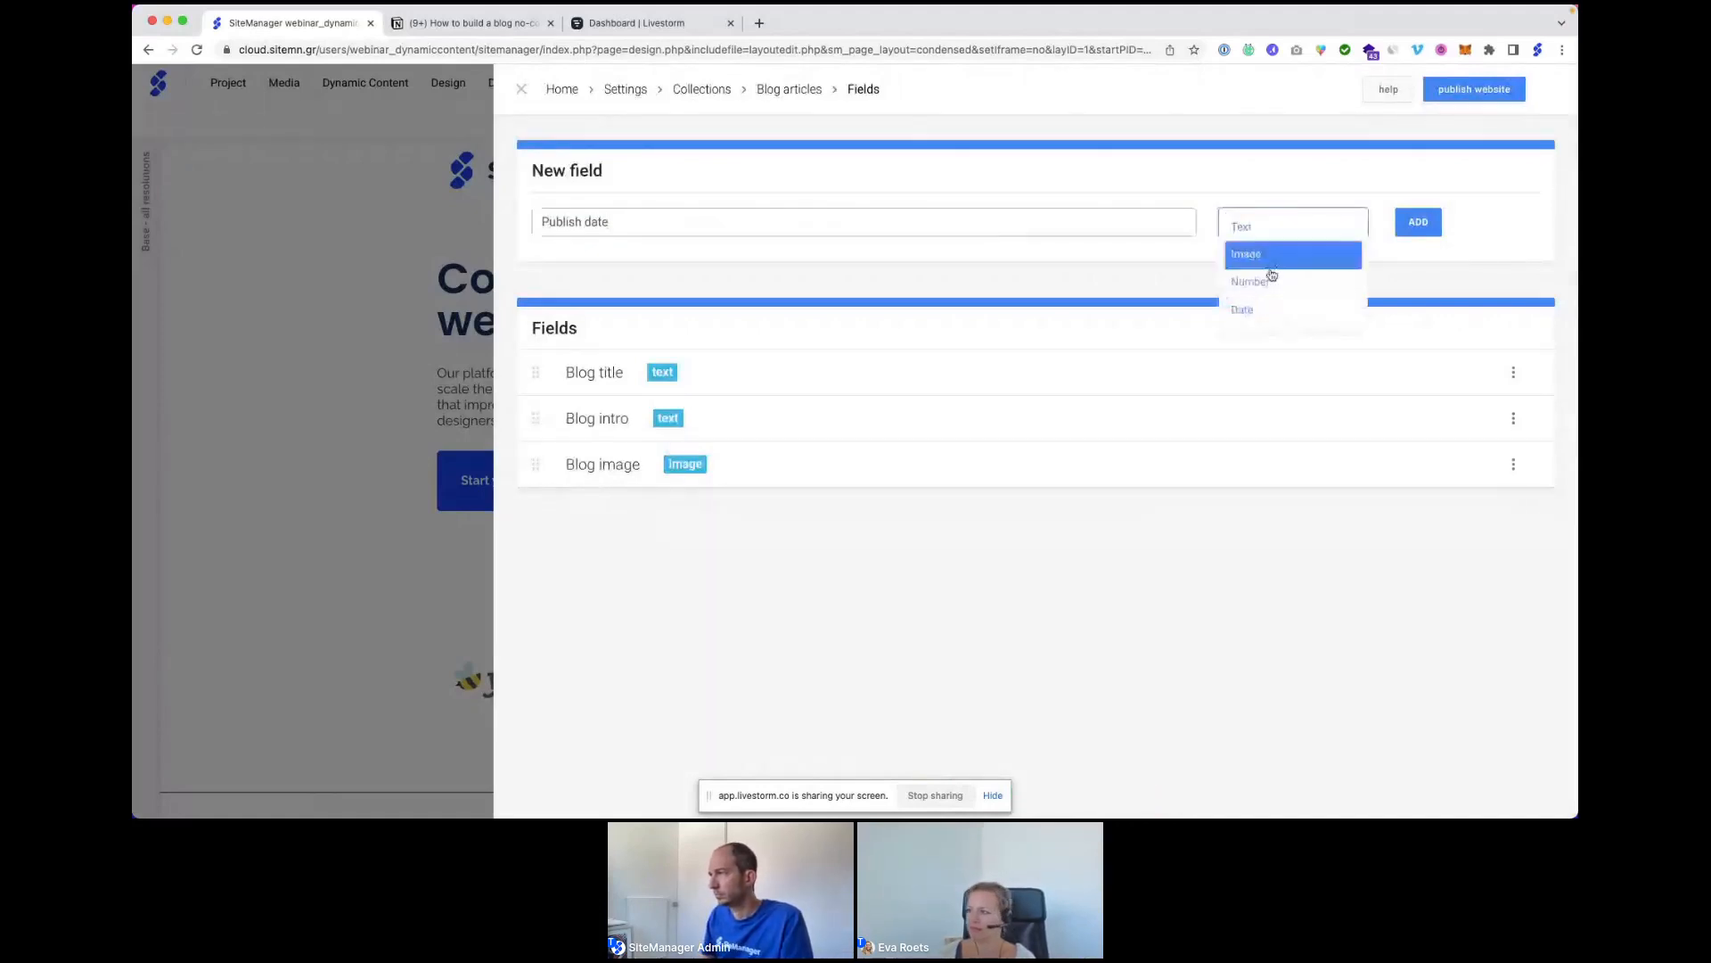
click(1263, 312)
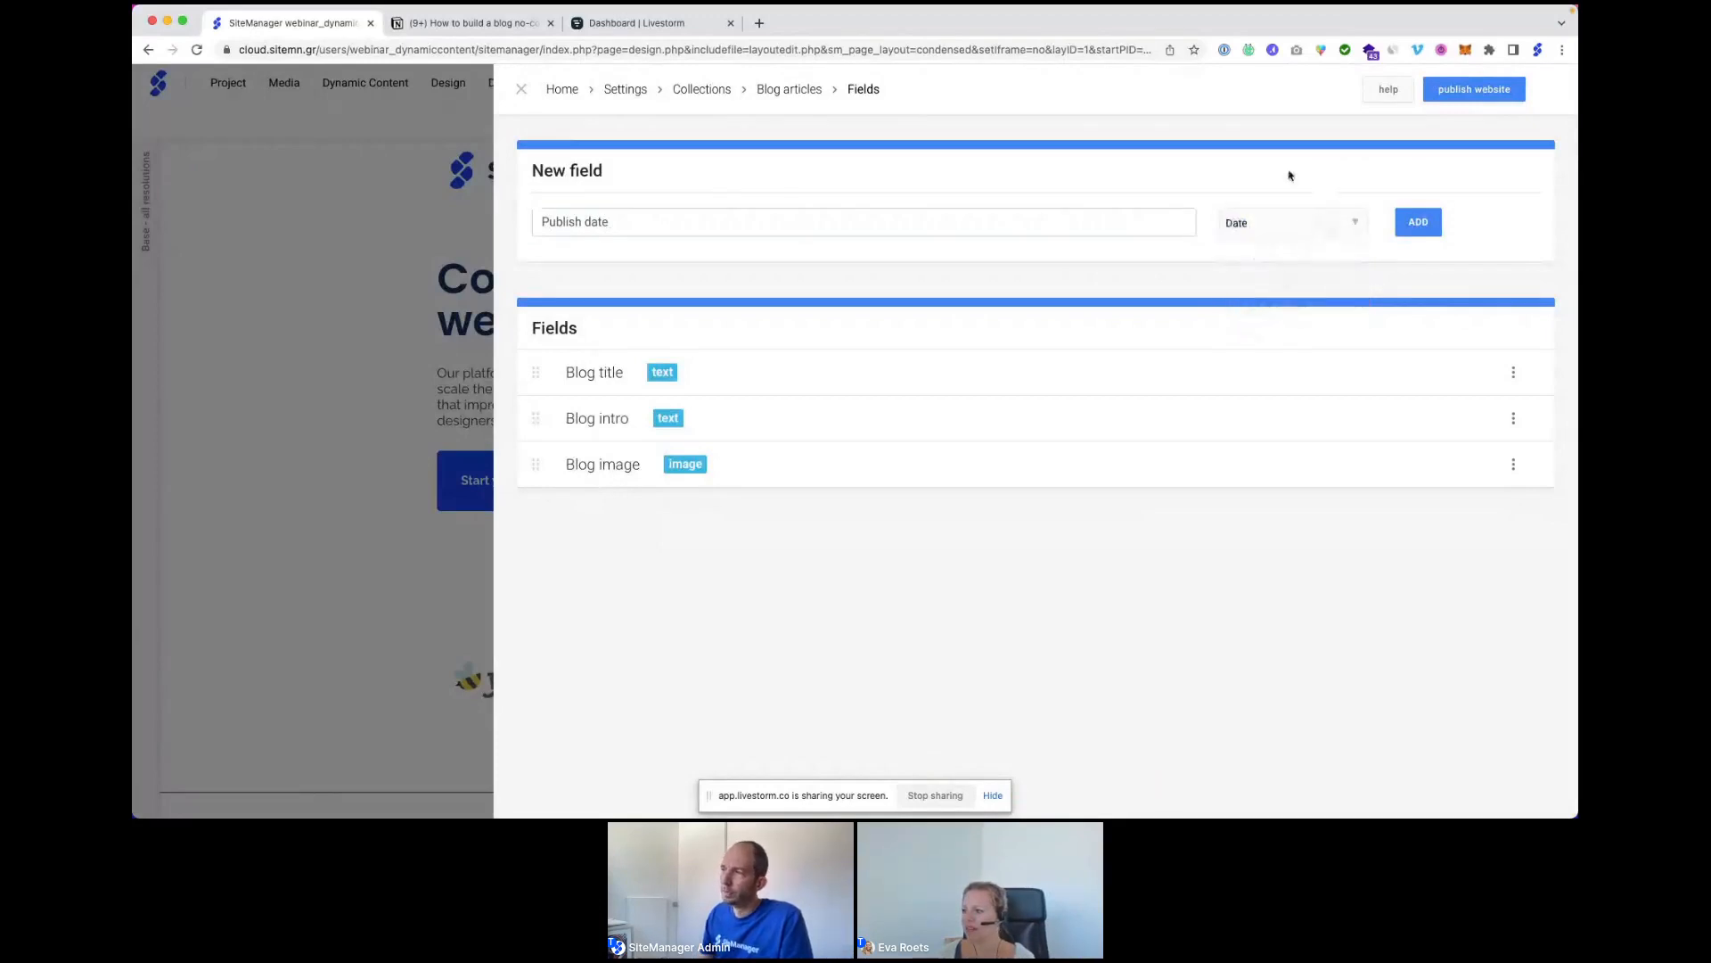
click(1422, 223)
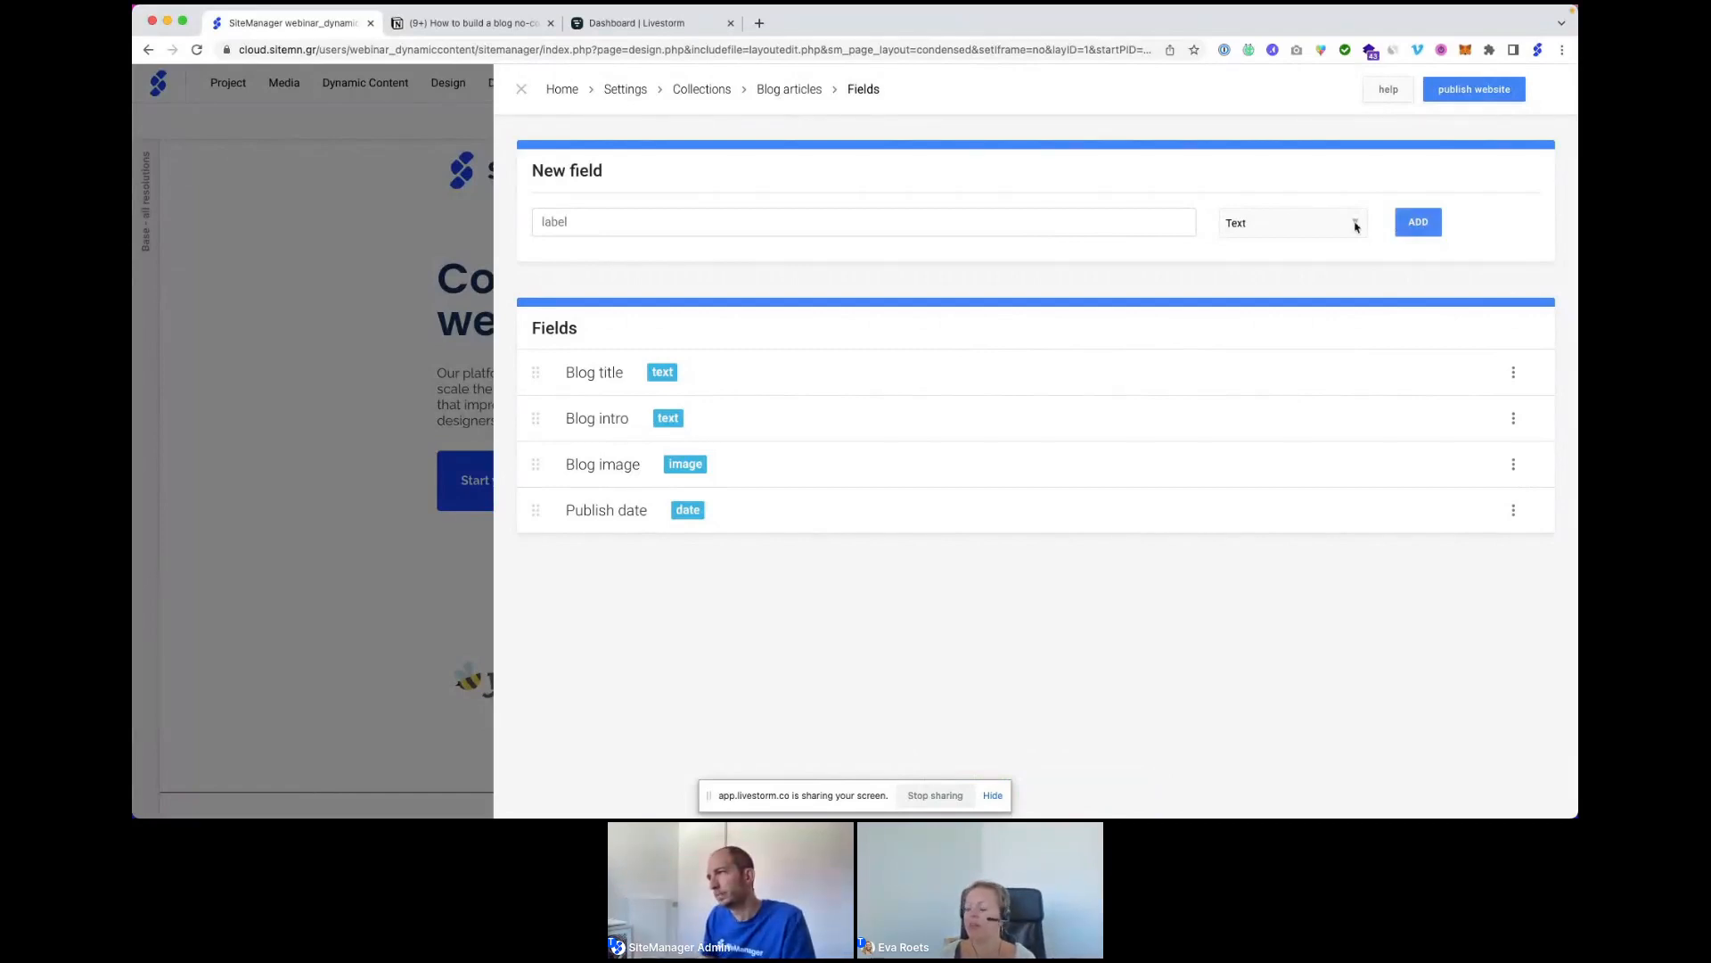
Review the field types without changes and return to the Blog articles items list.
click(1291, 231)
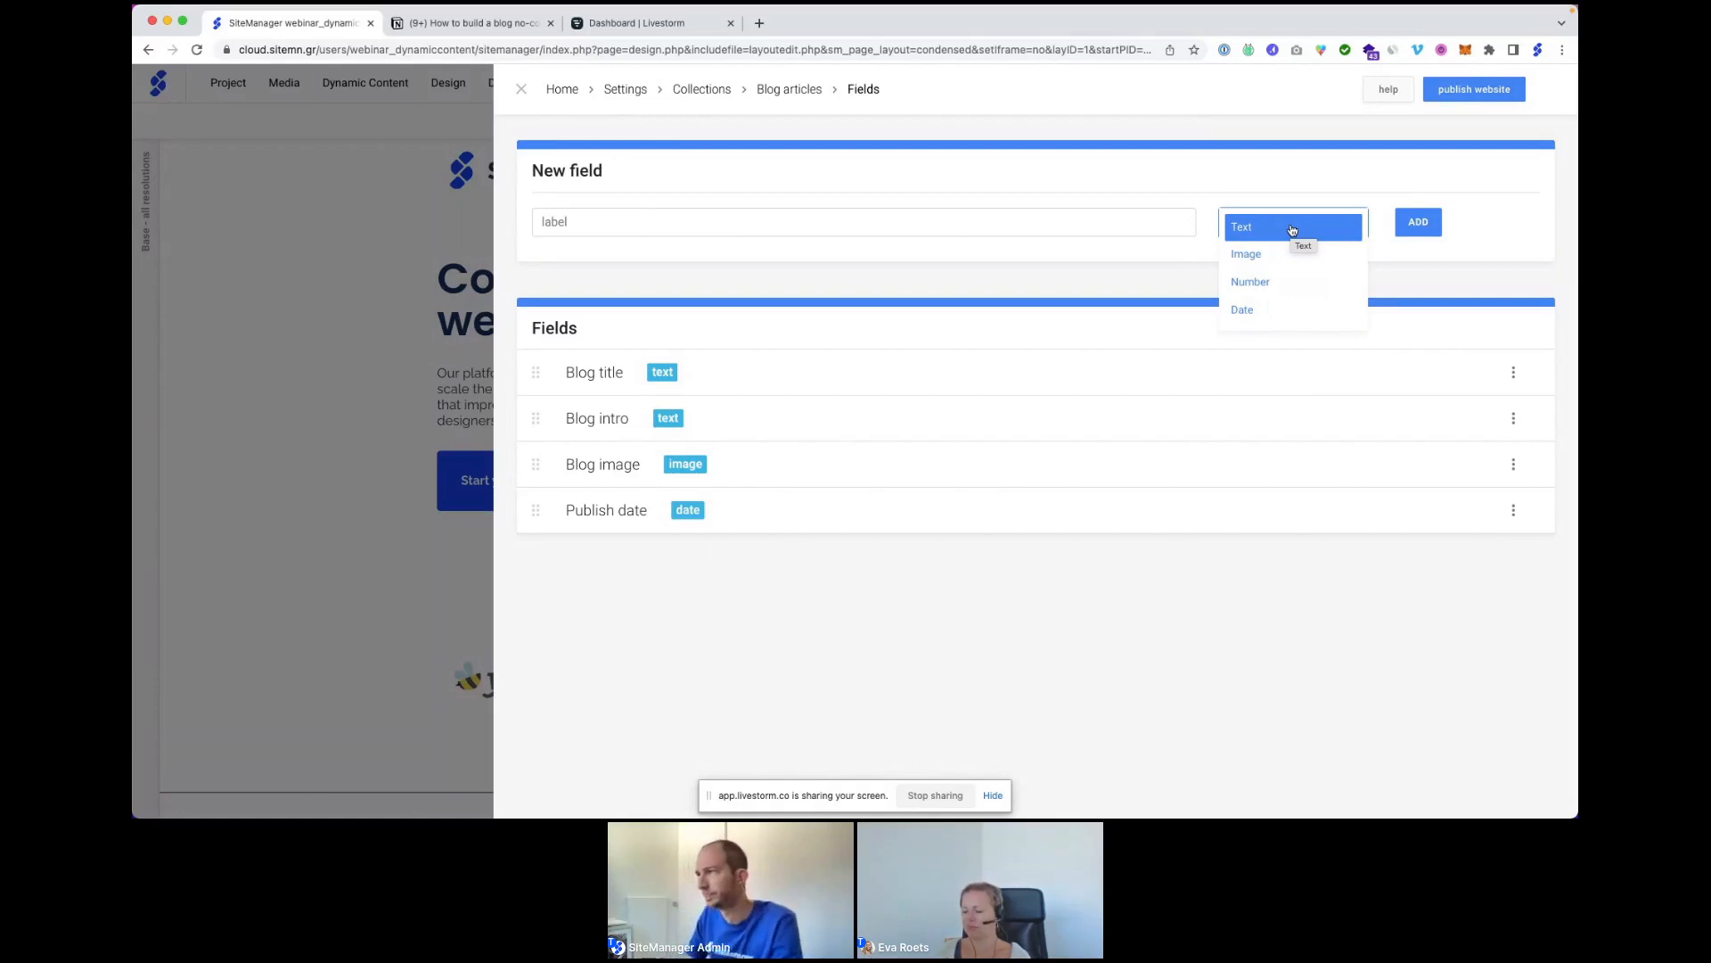
click(760, 190)
click(791, 95)
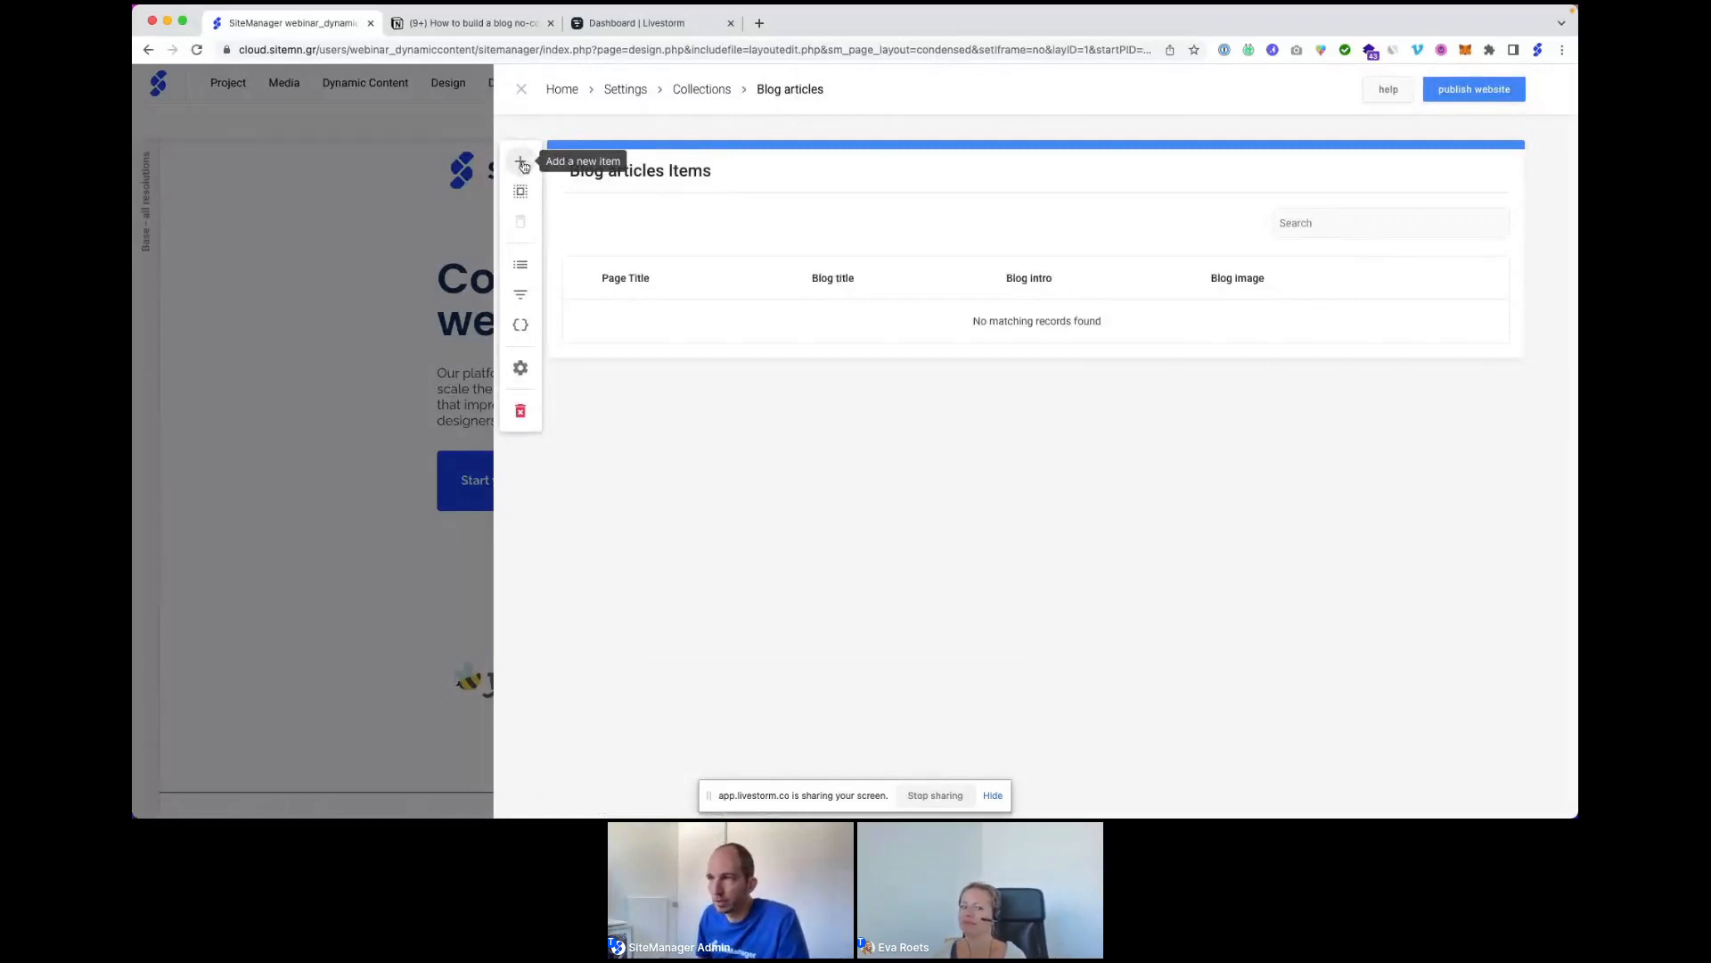
Add an article entry titled 'How to build a blog no-code', with URL from the title and All topics category.
click(524, 165)
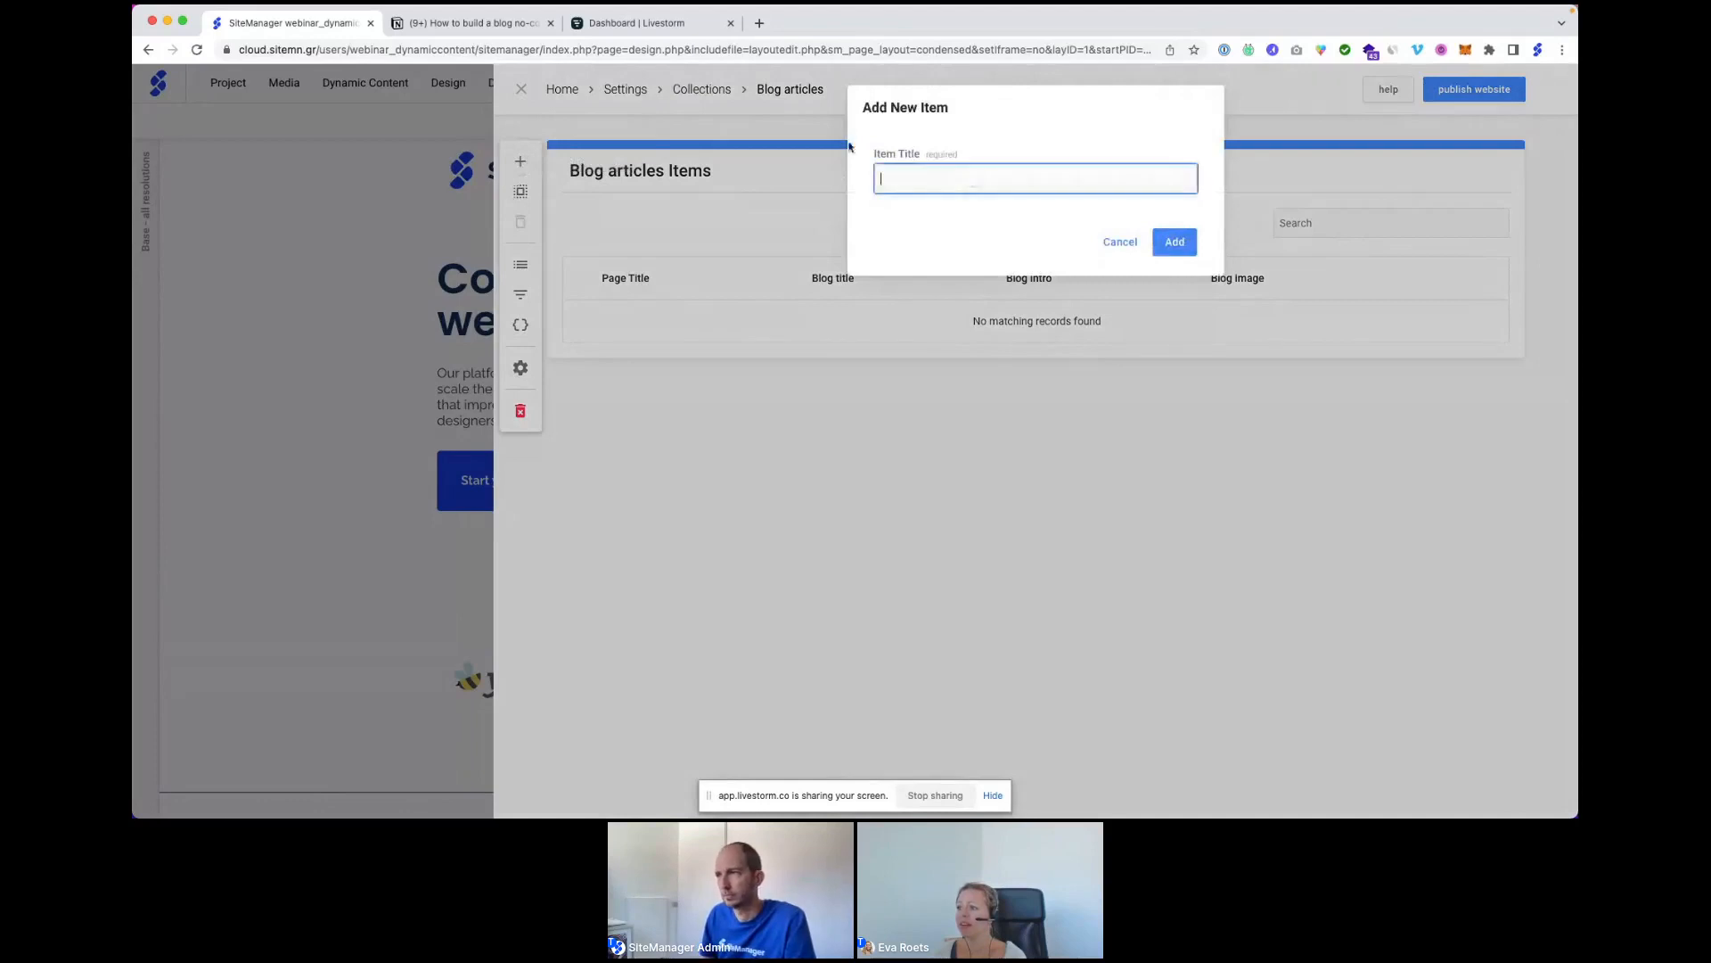
click(460, 26)
drag(683, 201, 1061, 203)
key(super+c)
click(290, 24)
key(super+v)
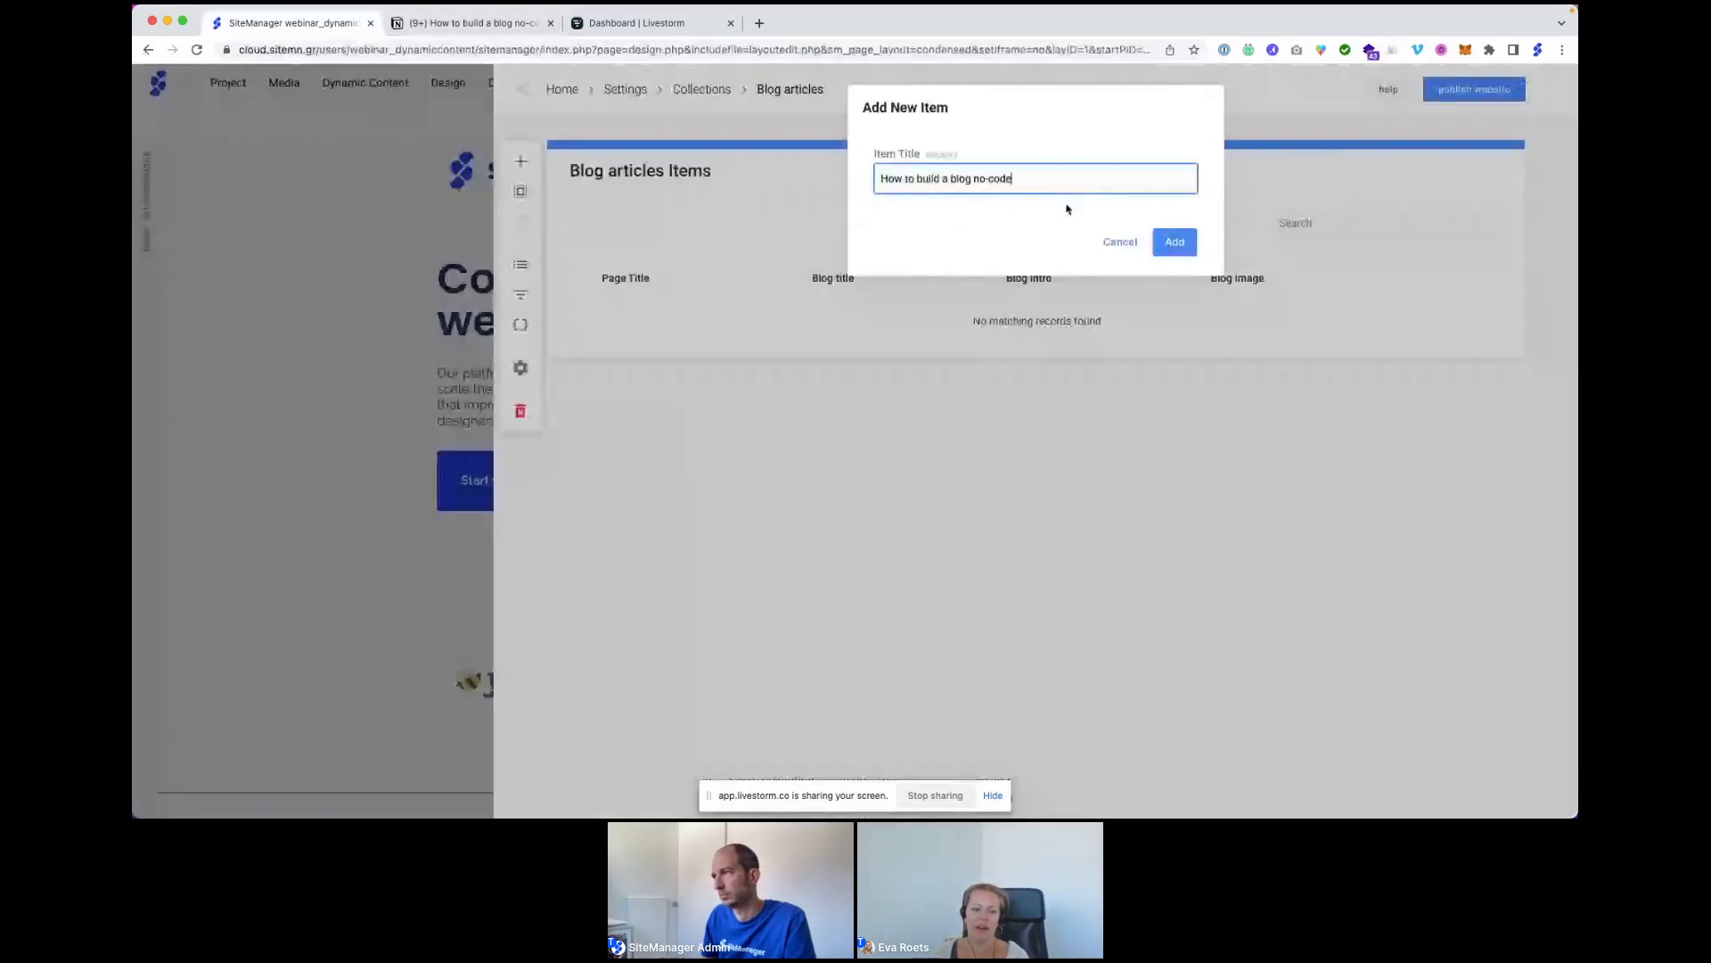
click(1177, 242)
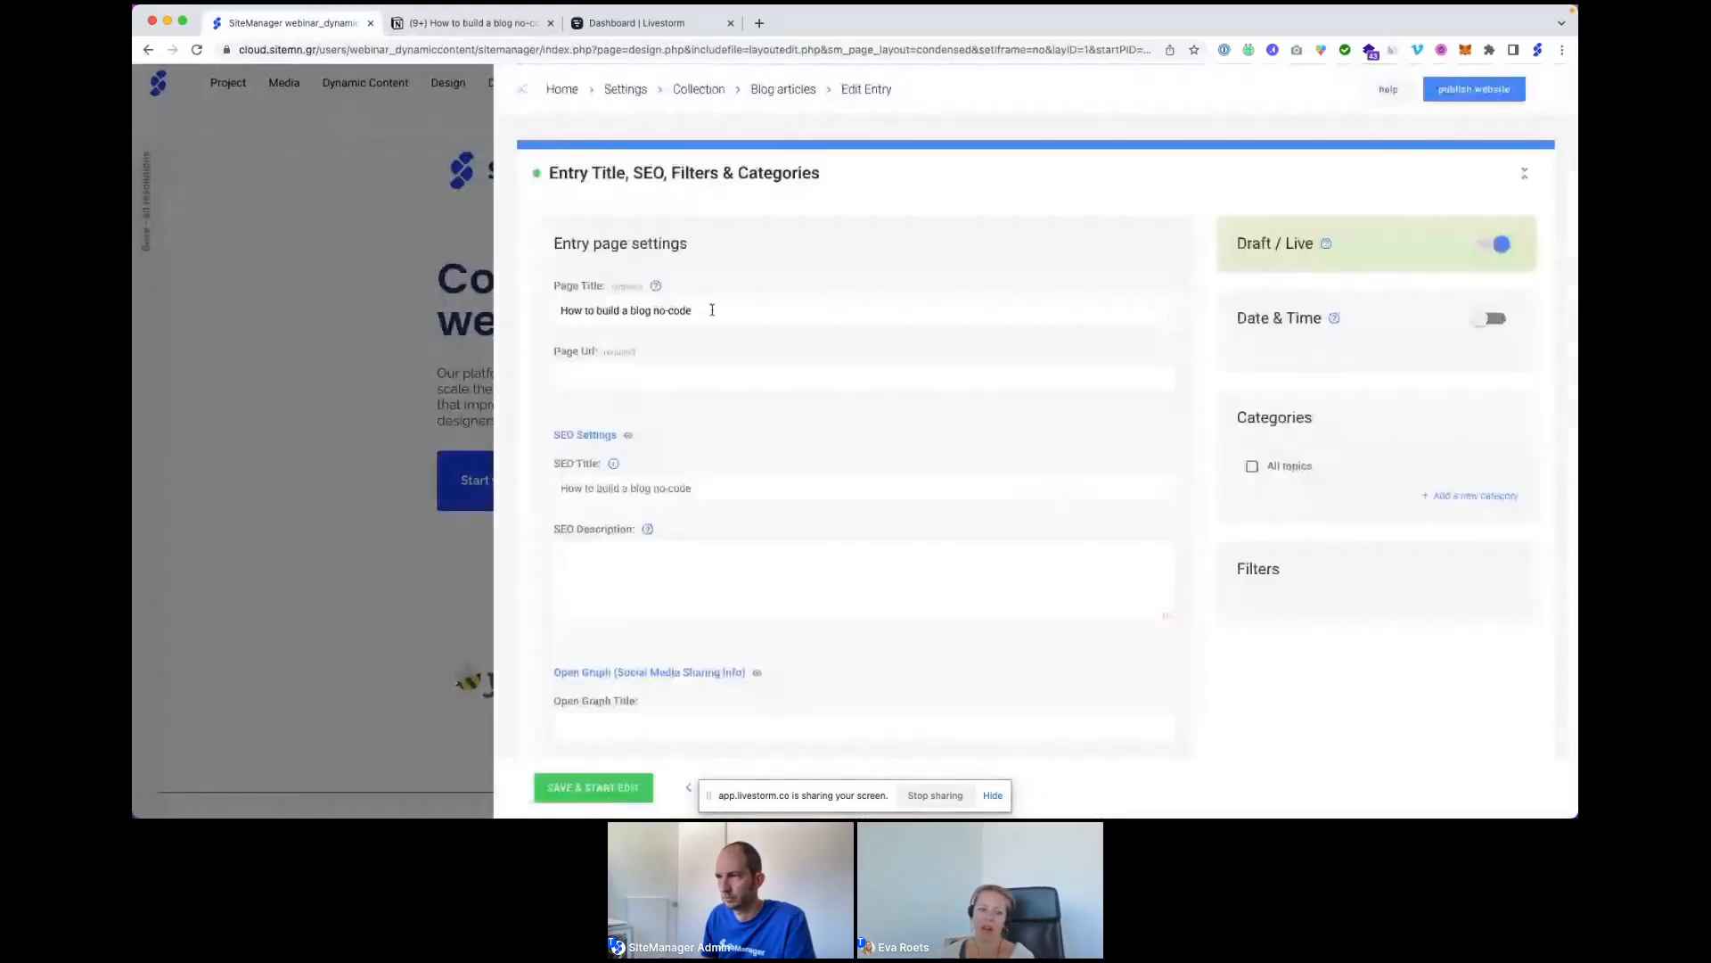
triple_click(712, 310)
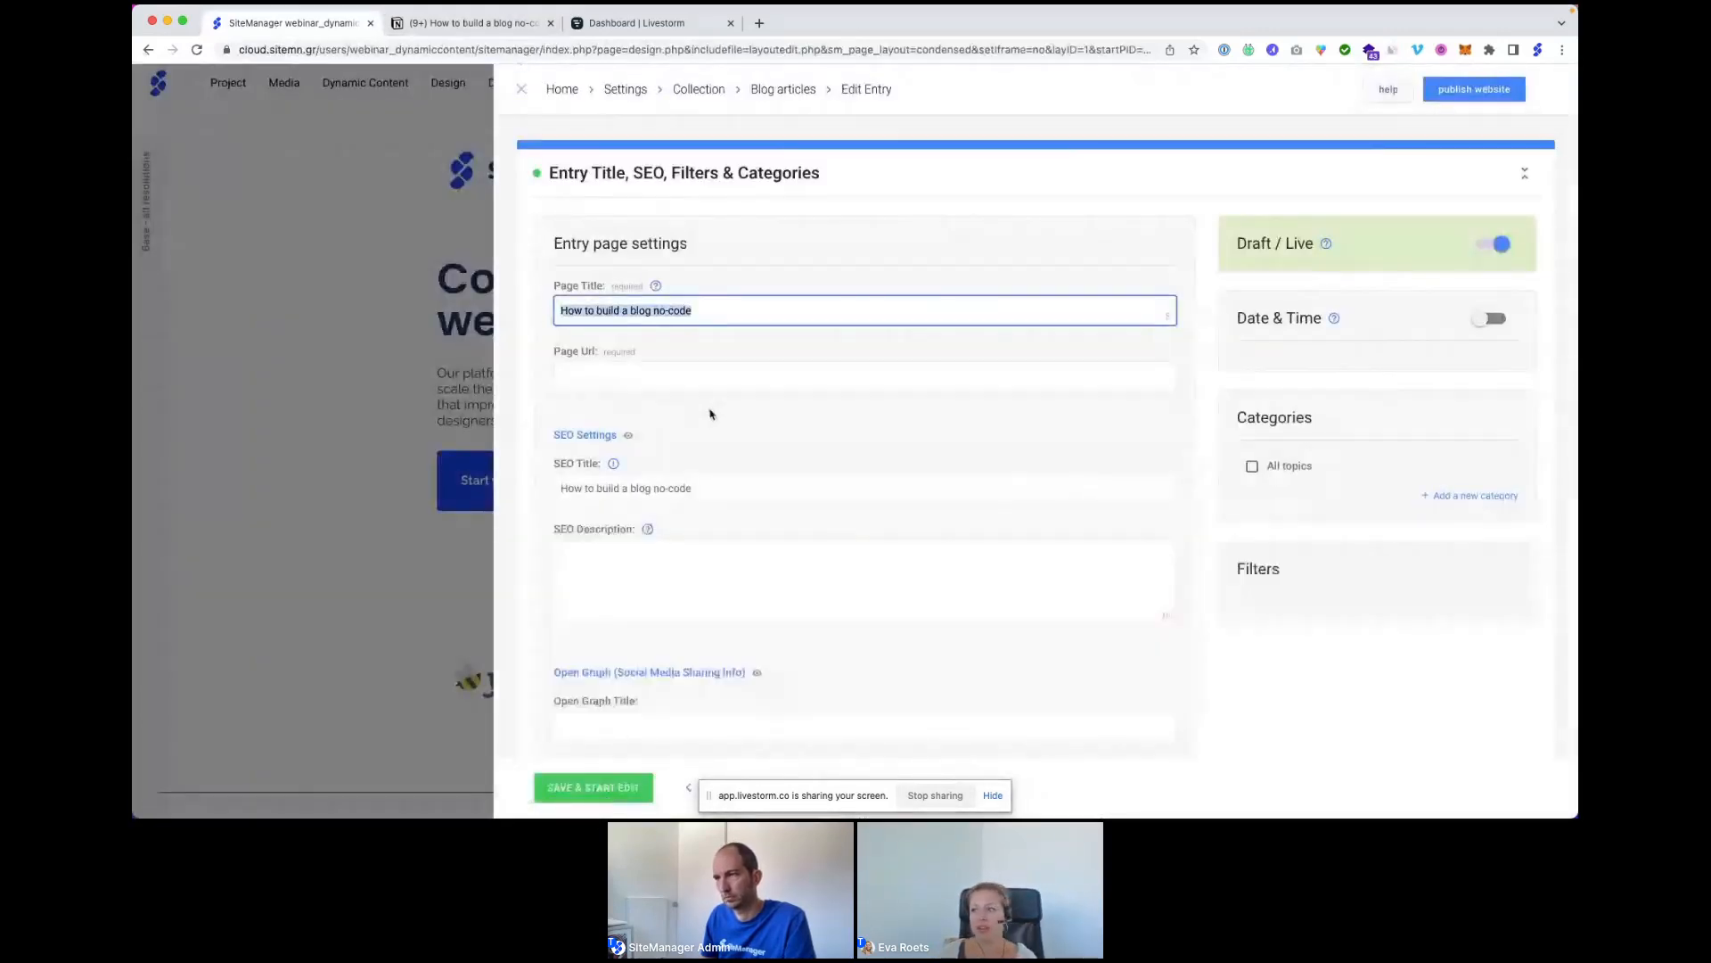
click(656, 376)
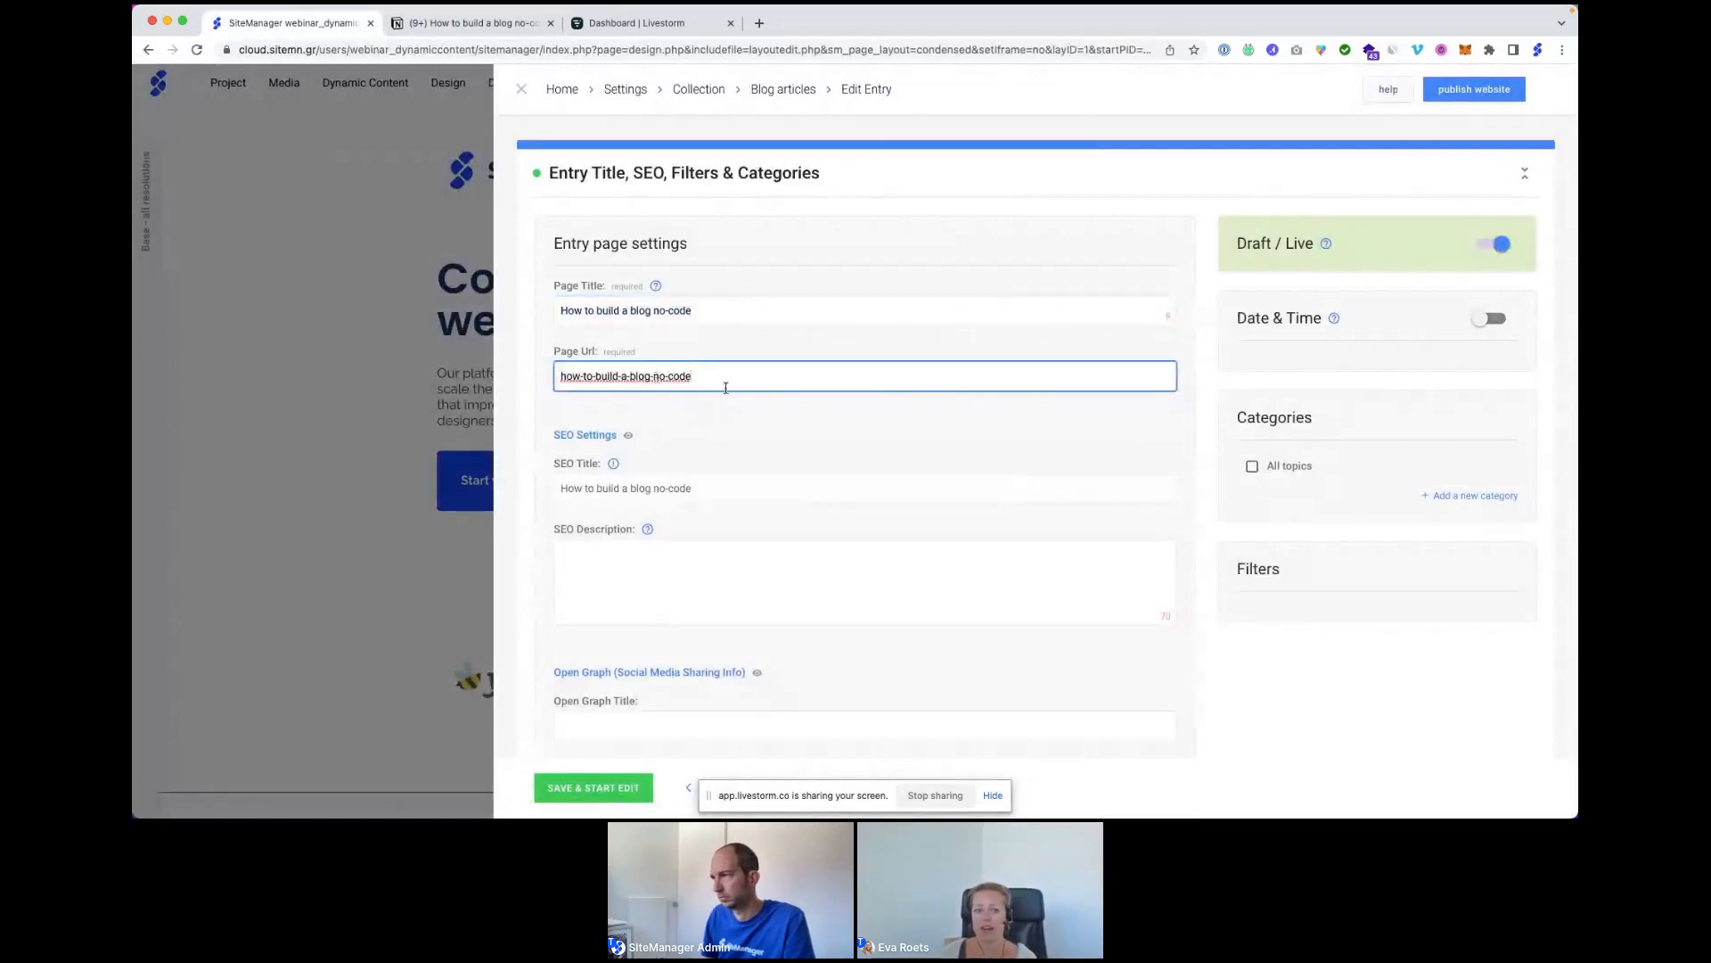
click(1252, 465)
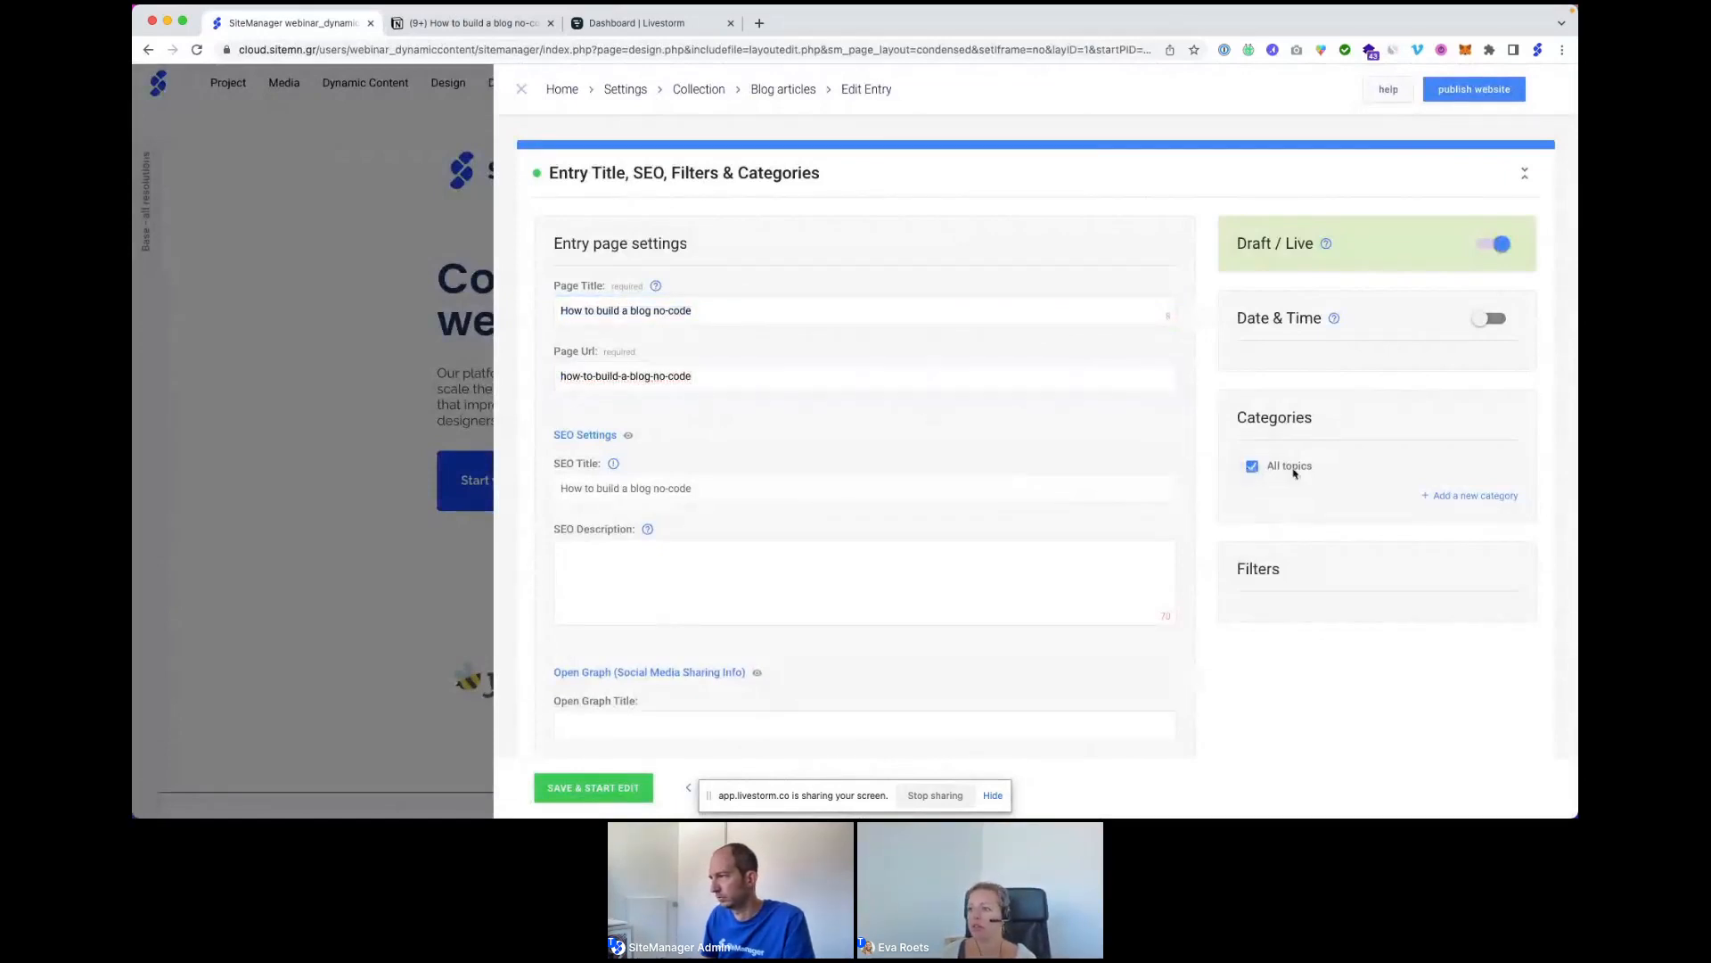
Set blog as the default canonical page in Advanced SEO settings and save the entry settings.
scroll(848, 417, down, 1)
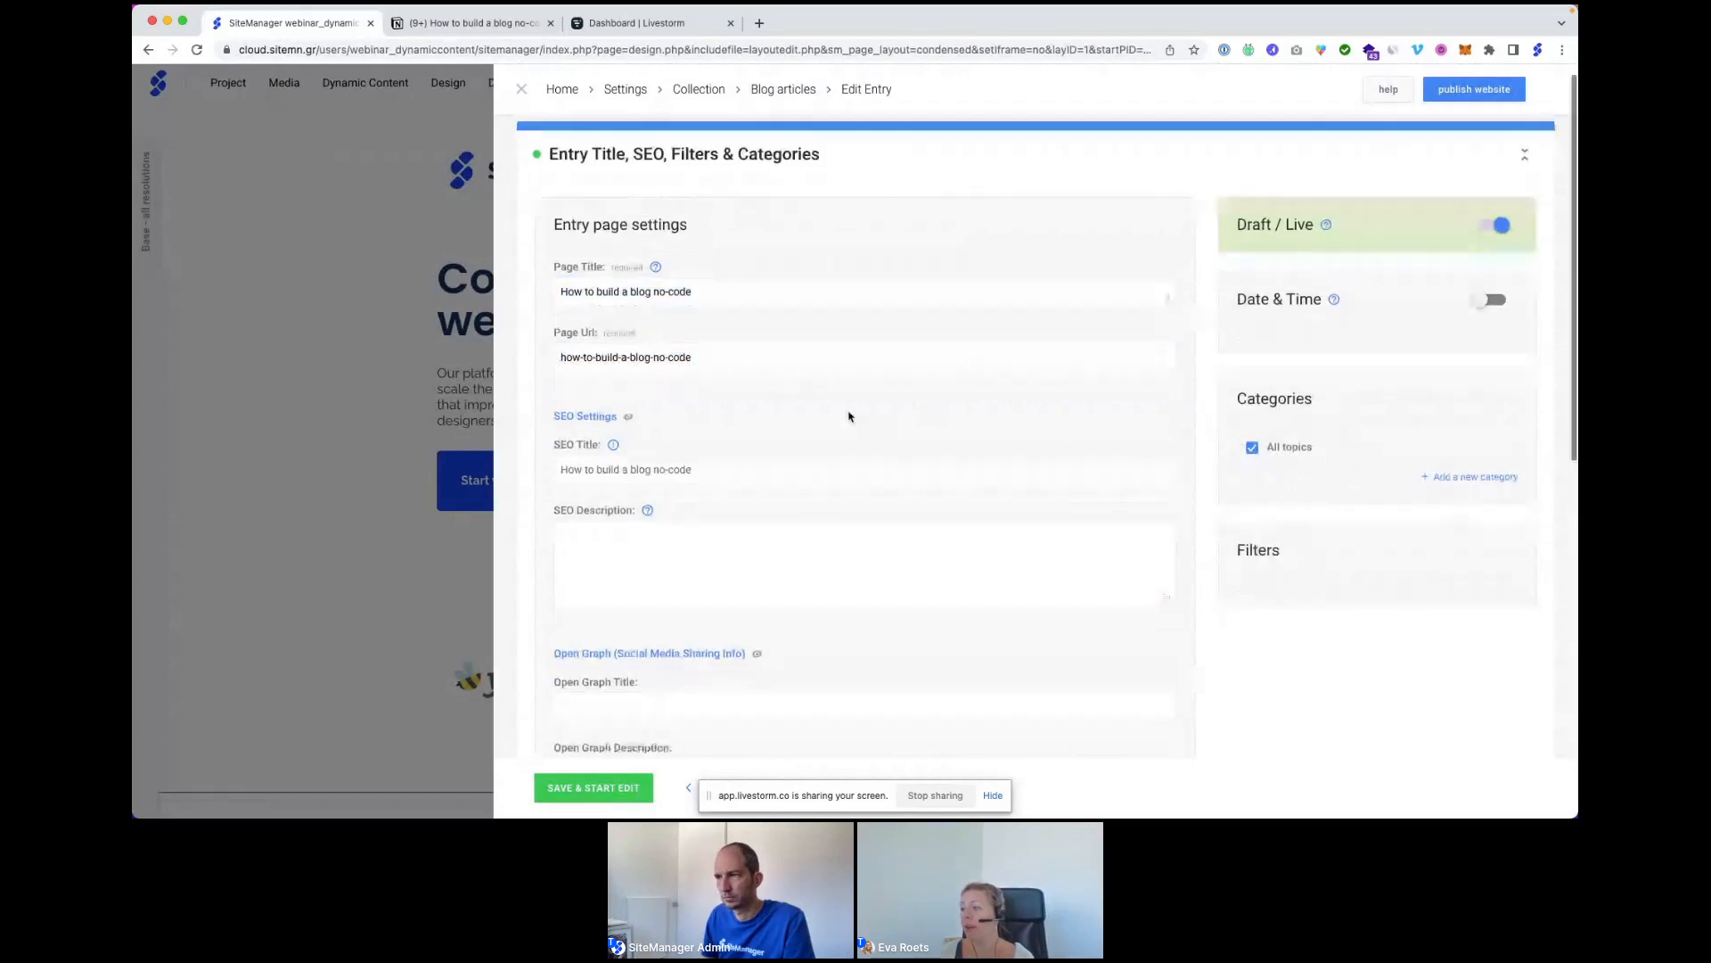
scroll(848, 417, down, 3)
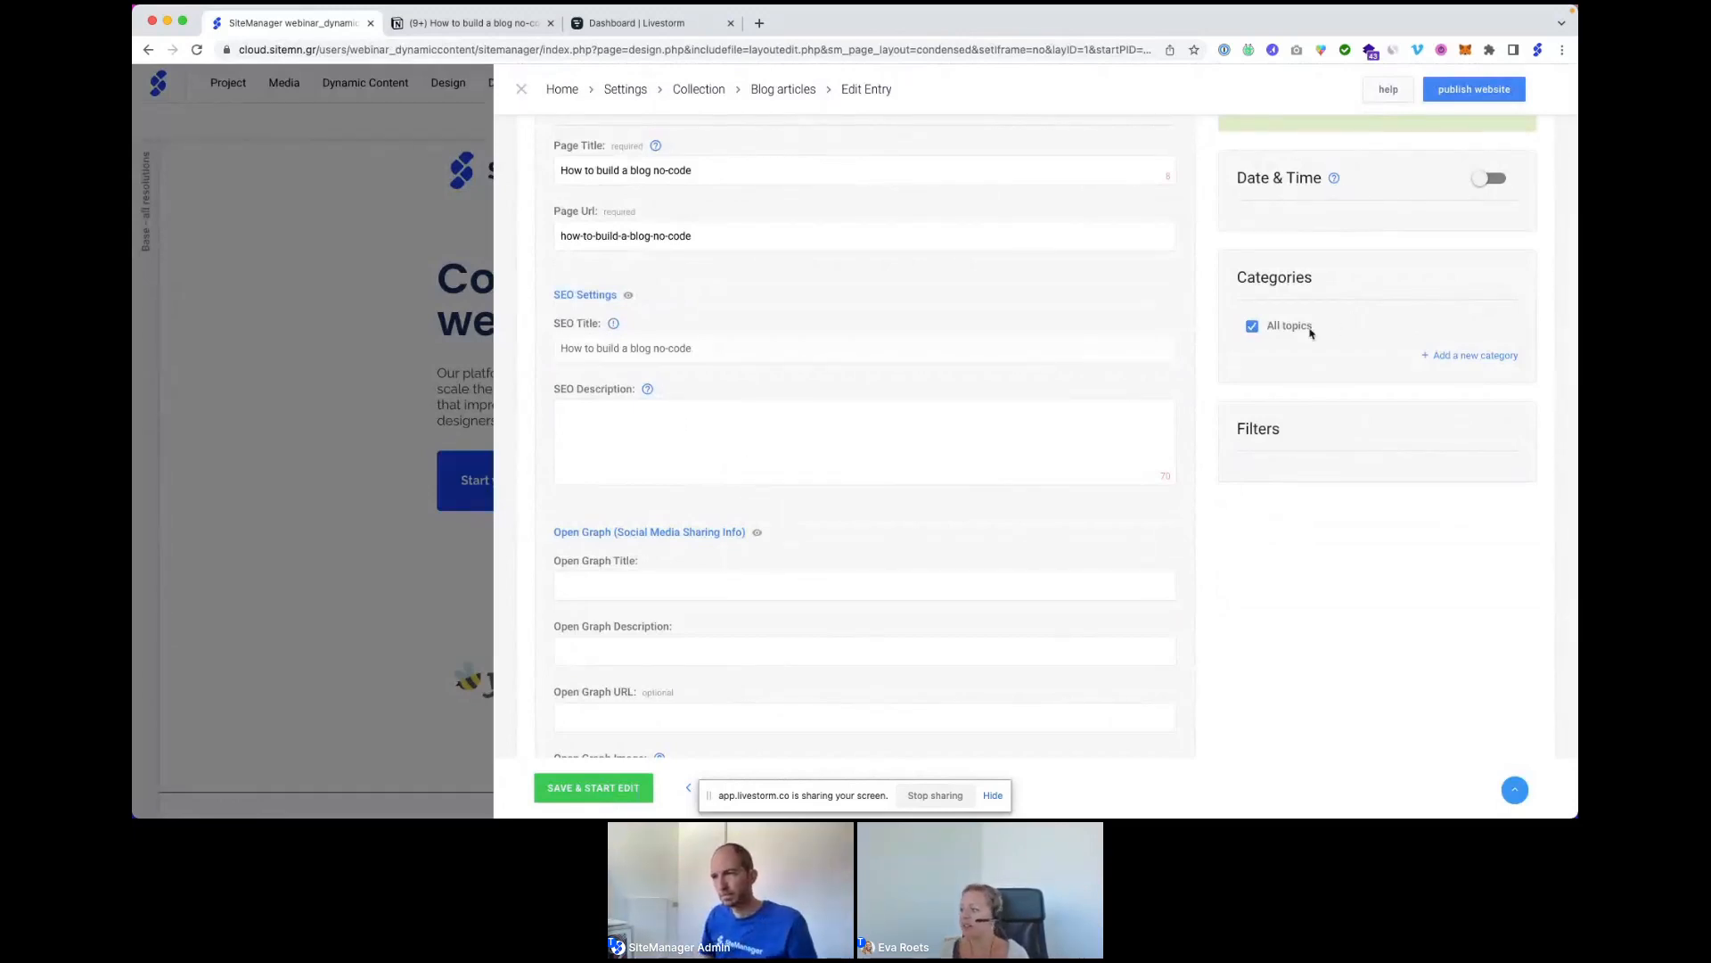
scroll(830, 403, down, 2)
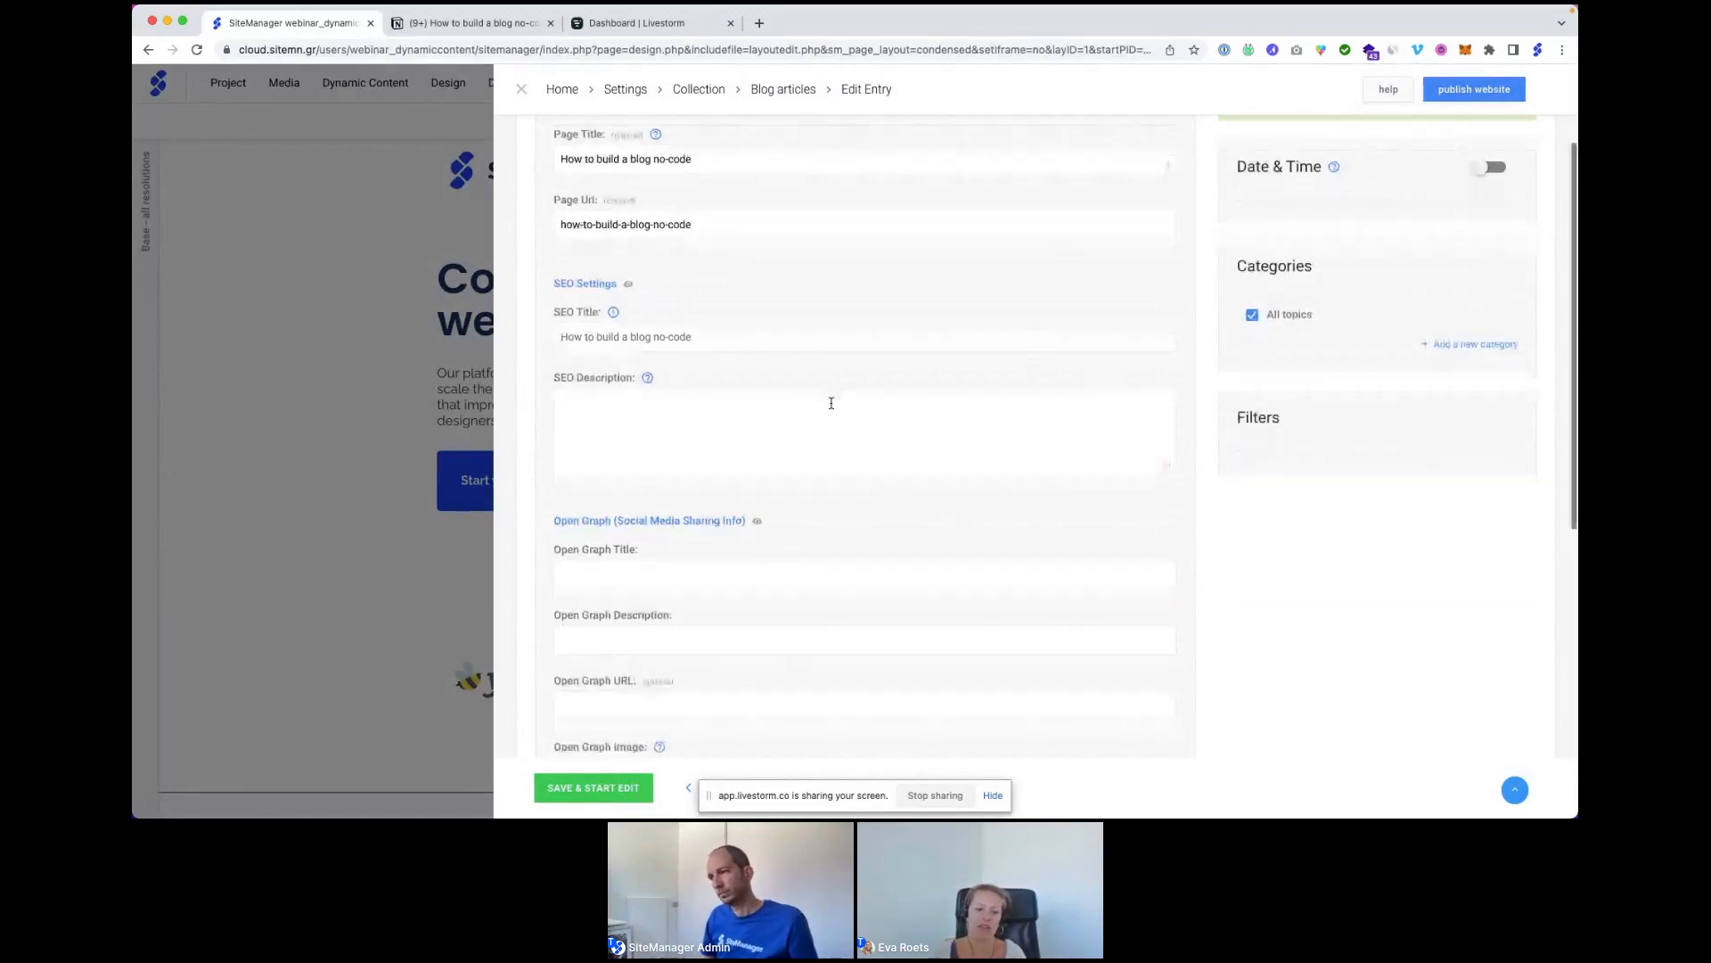
scroll(830, 403, down, 3)
scroll(828, 403, down, 9)
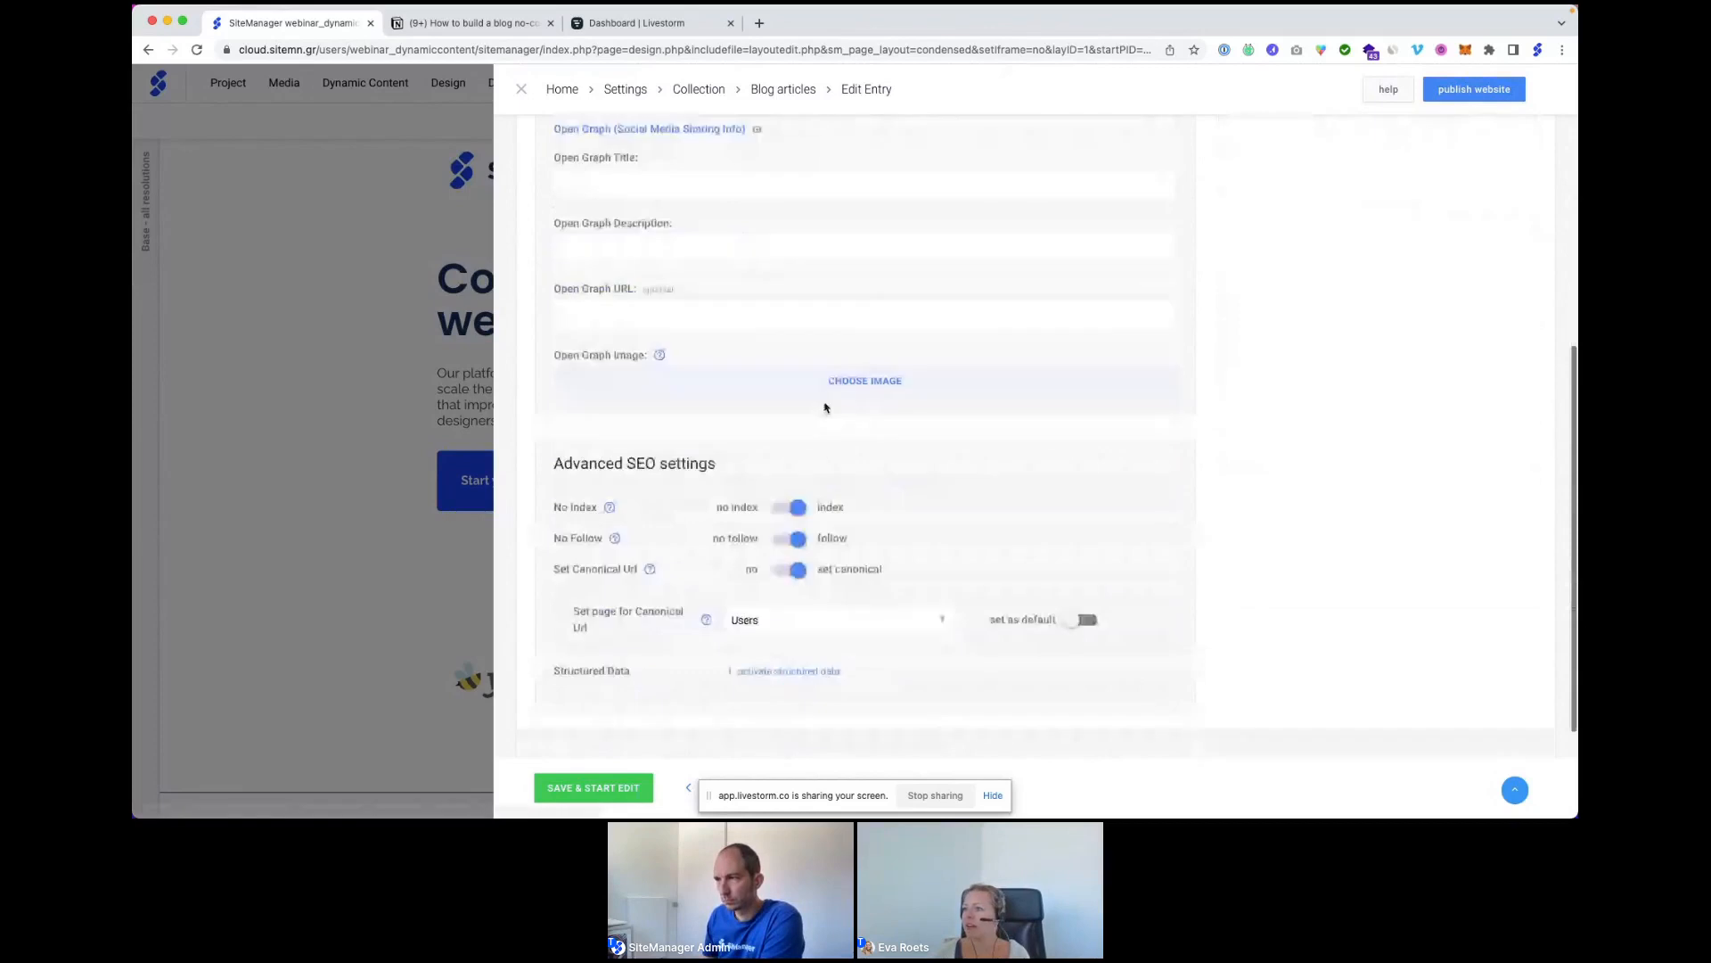
click(771, 516)
click(768, 628)
click(1082, 513)
scroll(1036, 453, down, 2)
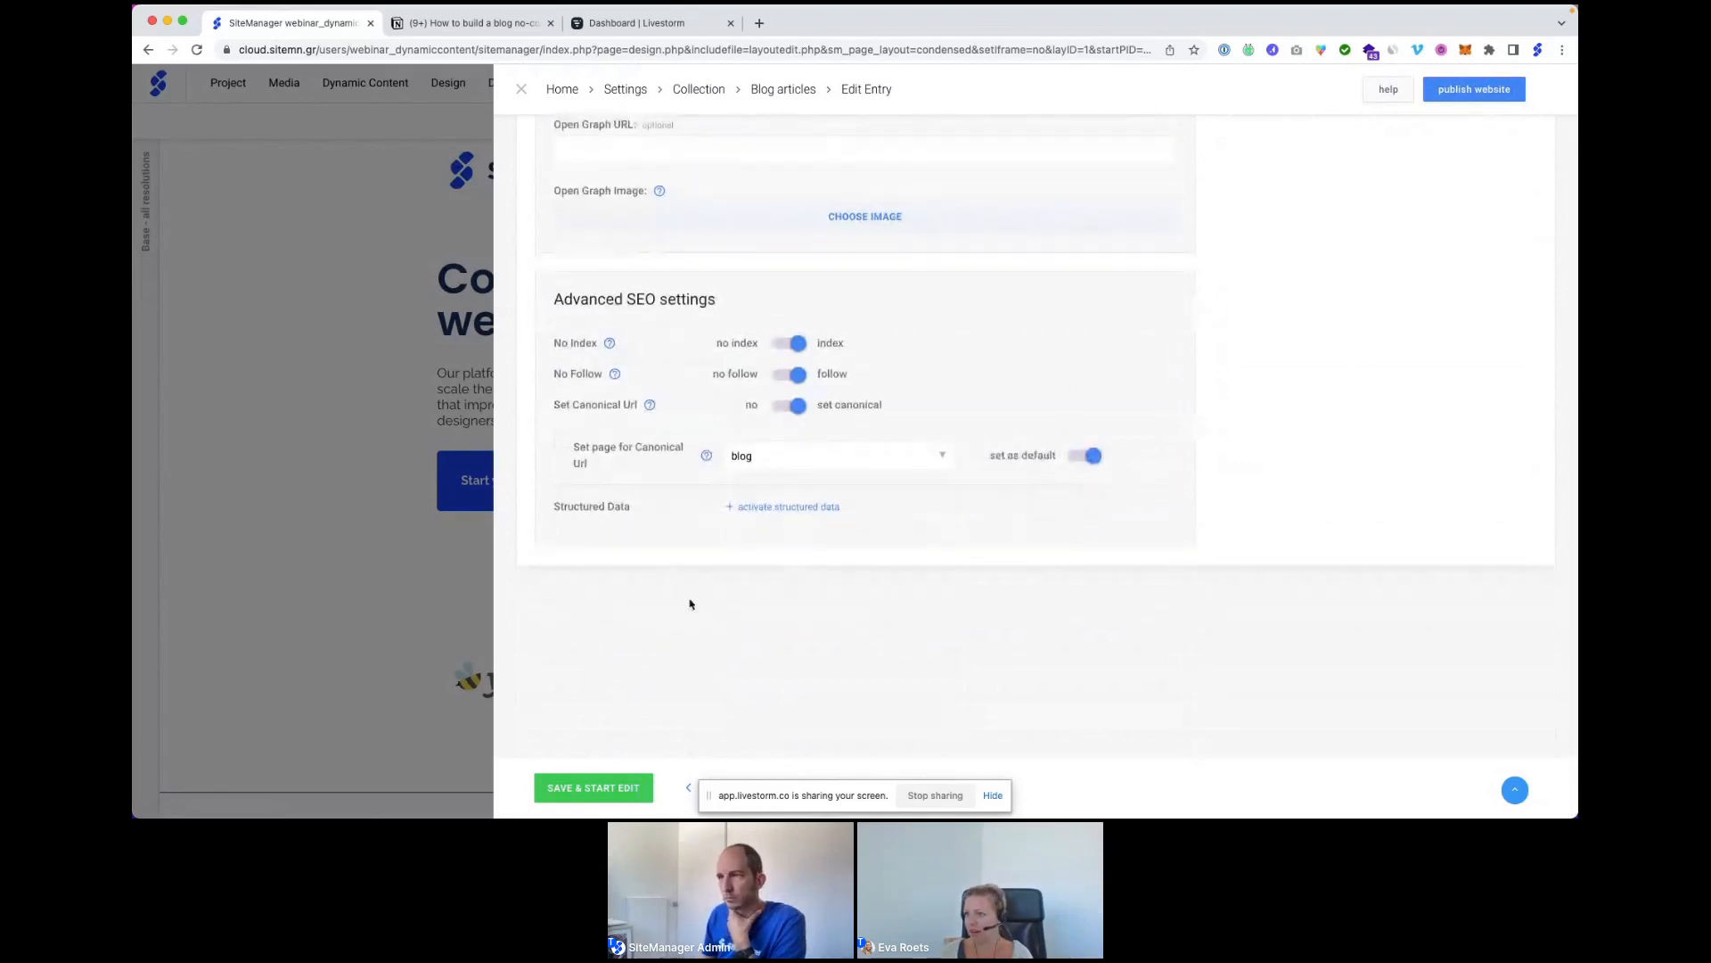
click(605, 790)
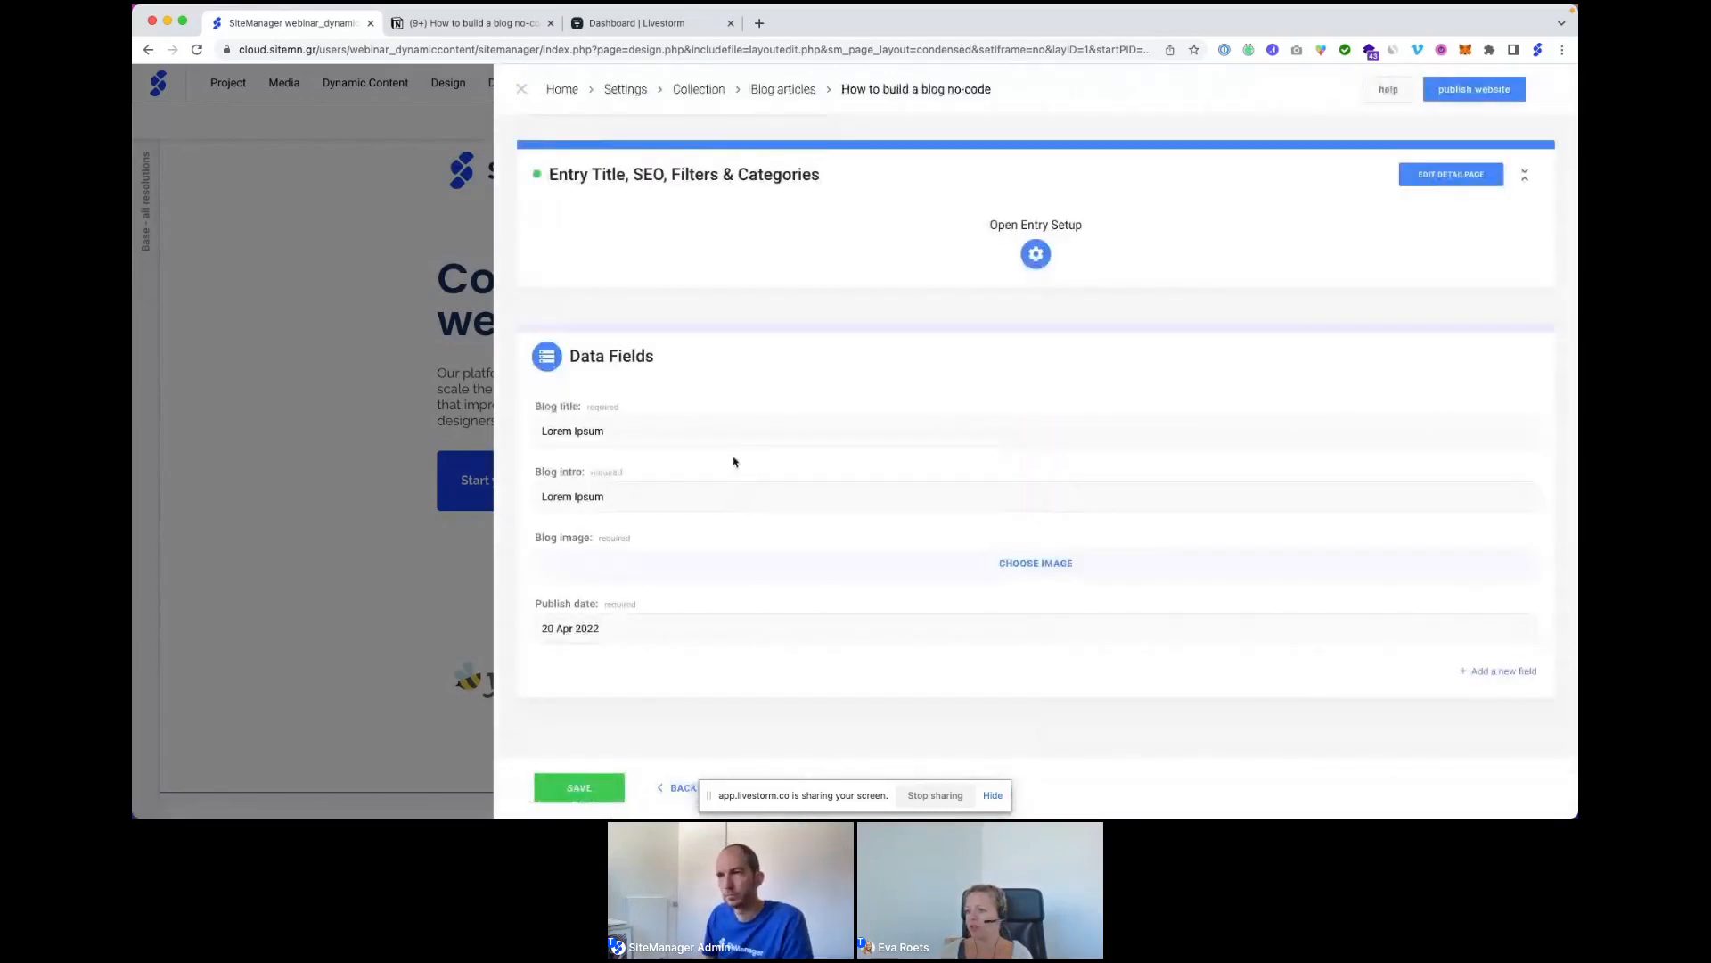
Replace the Lorem Ipsum Blog title with the Notion article's title.
click(467, 31)
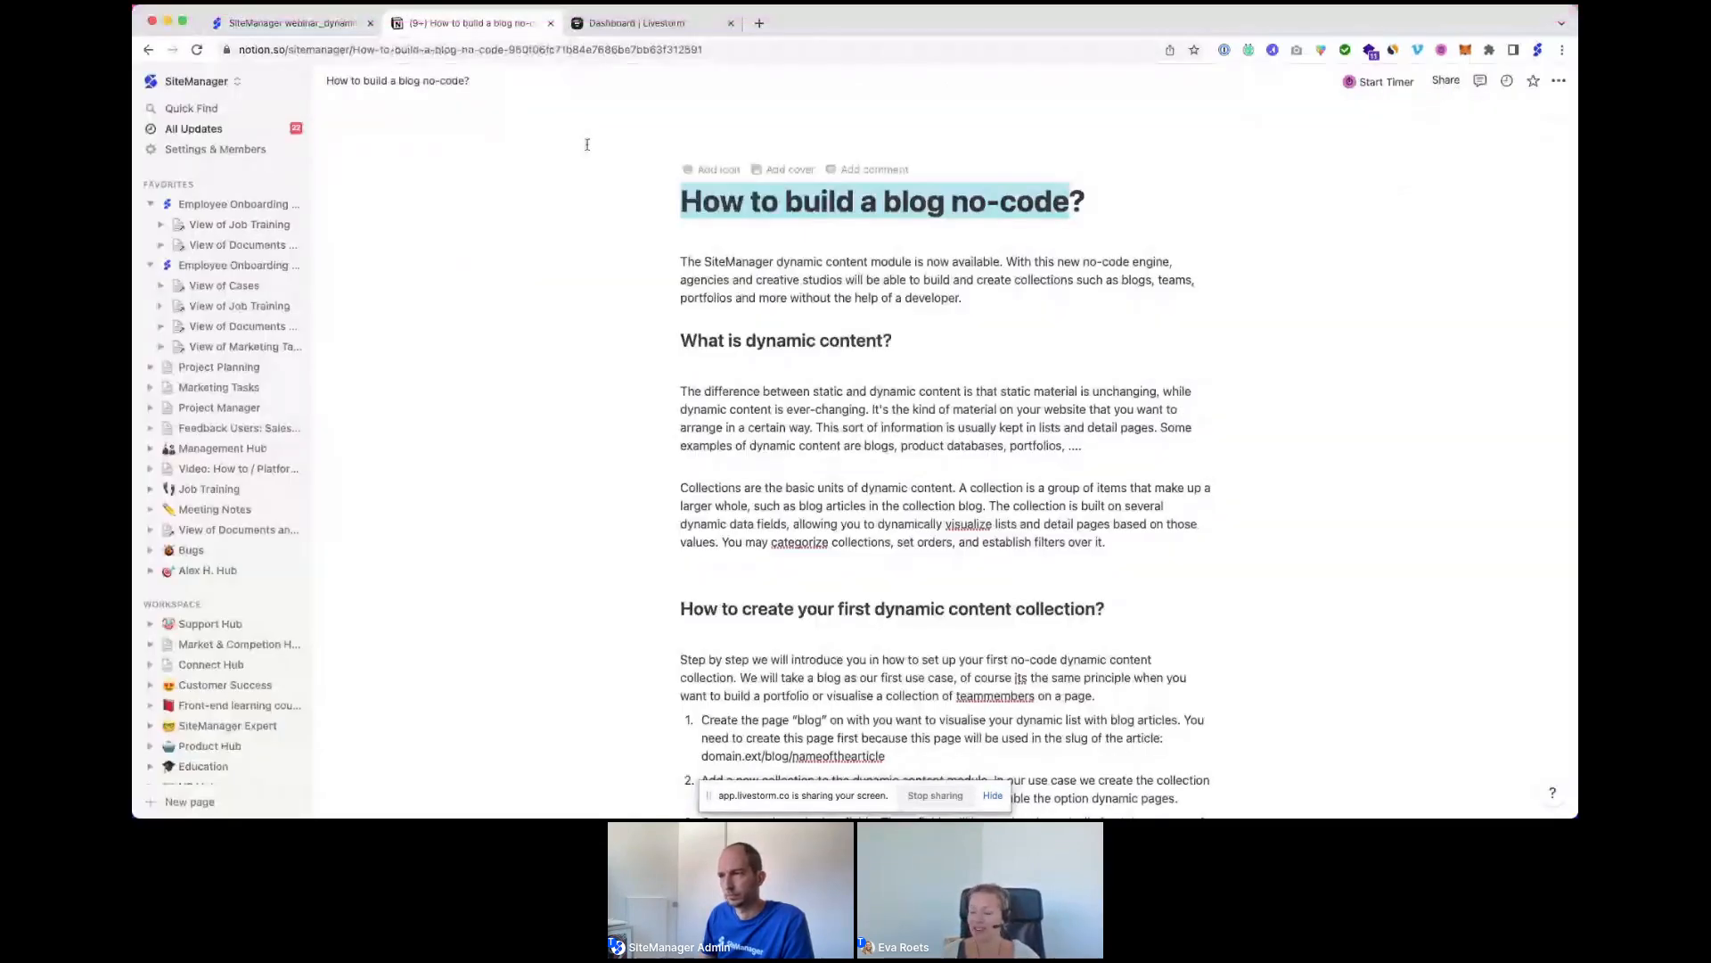
click(312, 25)
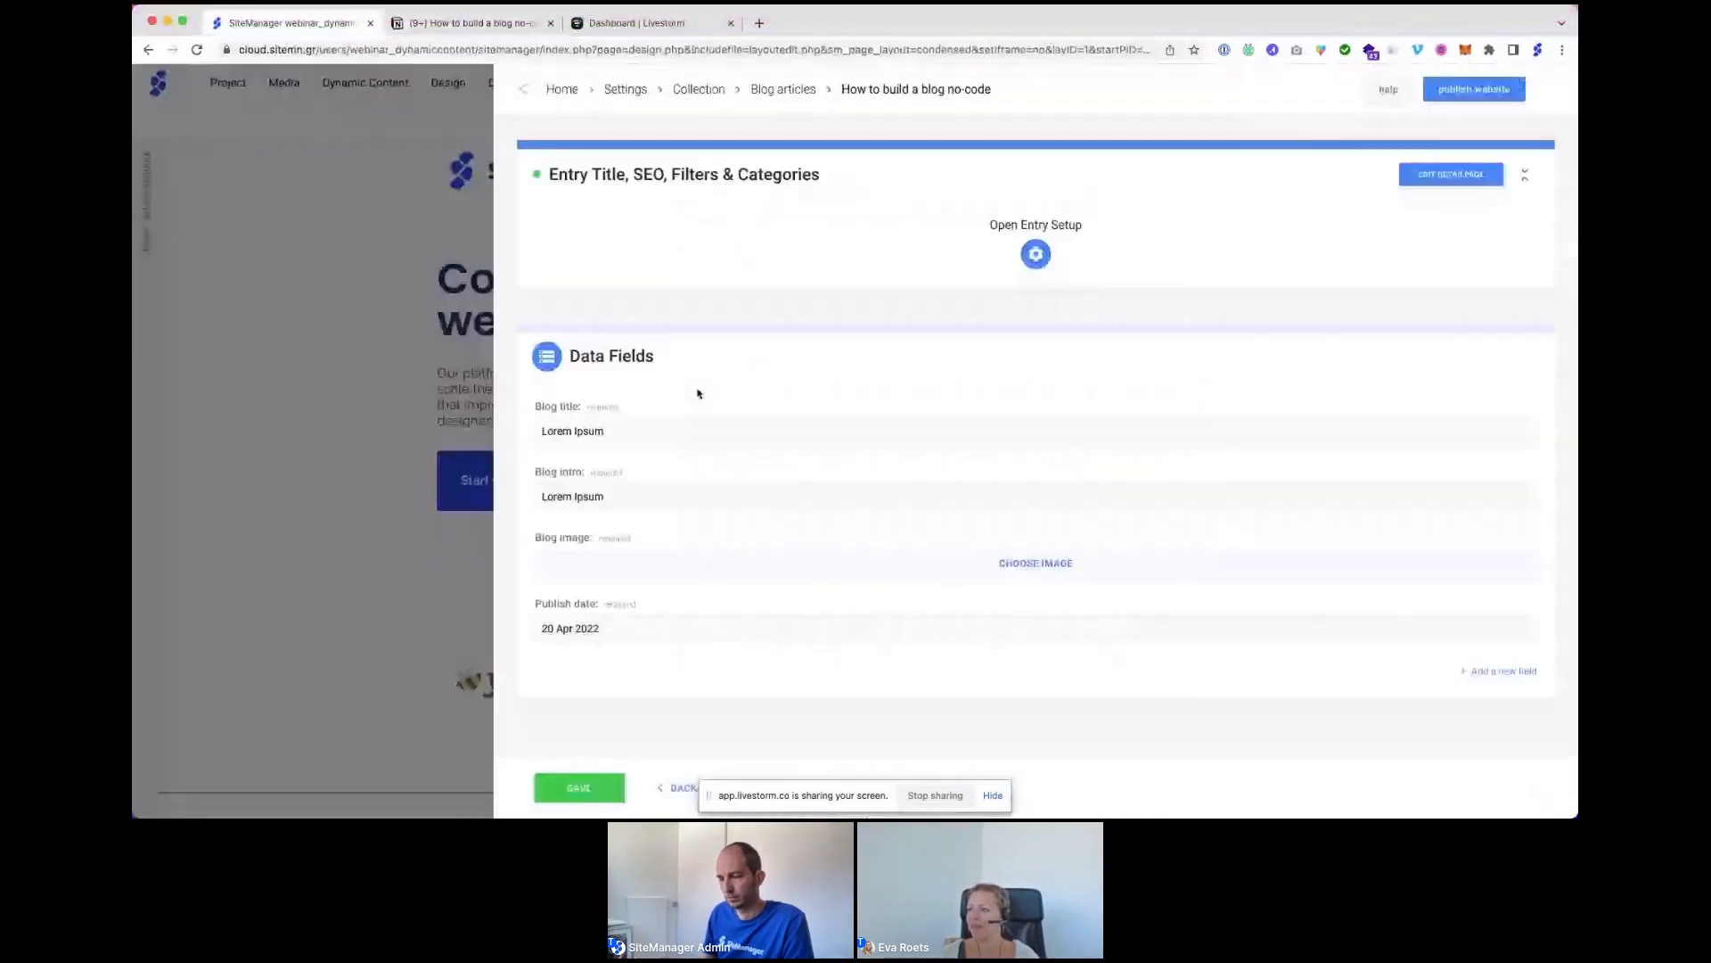
triple_click(675, 432)
key(super+v)
Copy the Notion article's first intro paragraph into the Blog intro field.
click(655, 497)
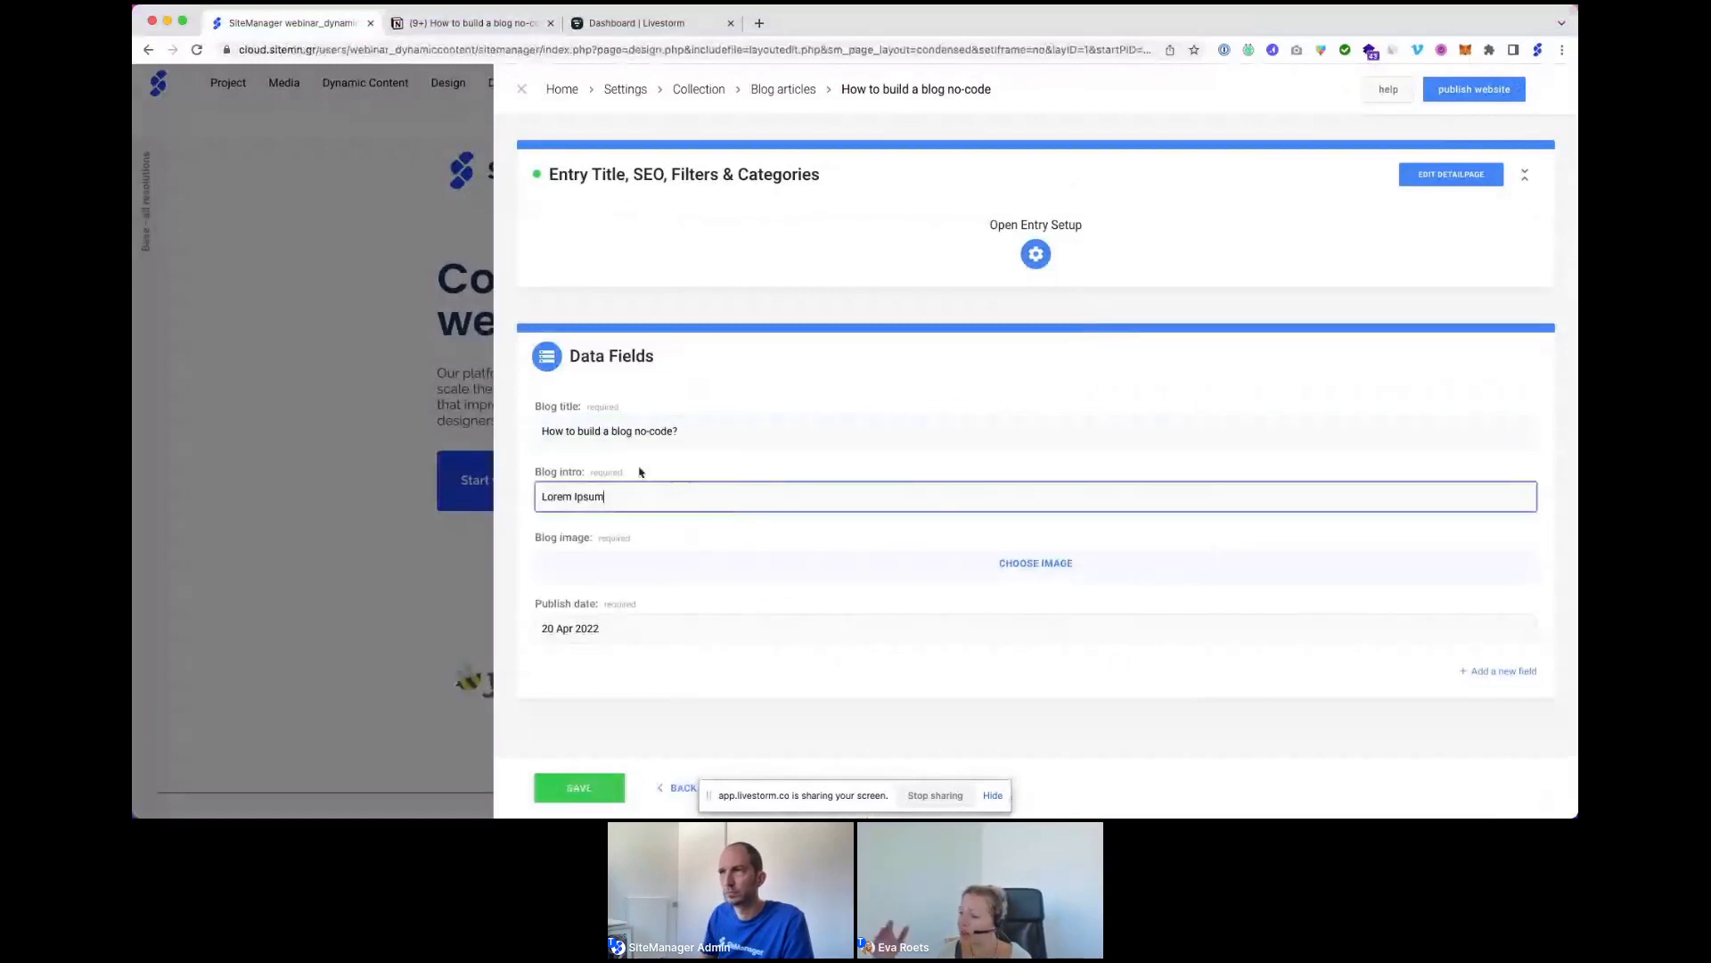
click(456, 25)
triple_click(711, 264)
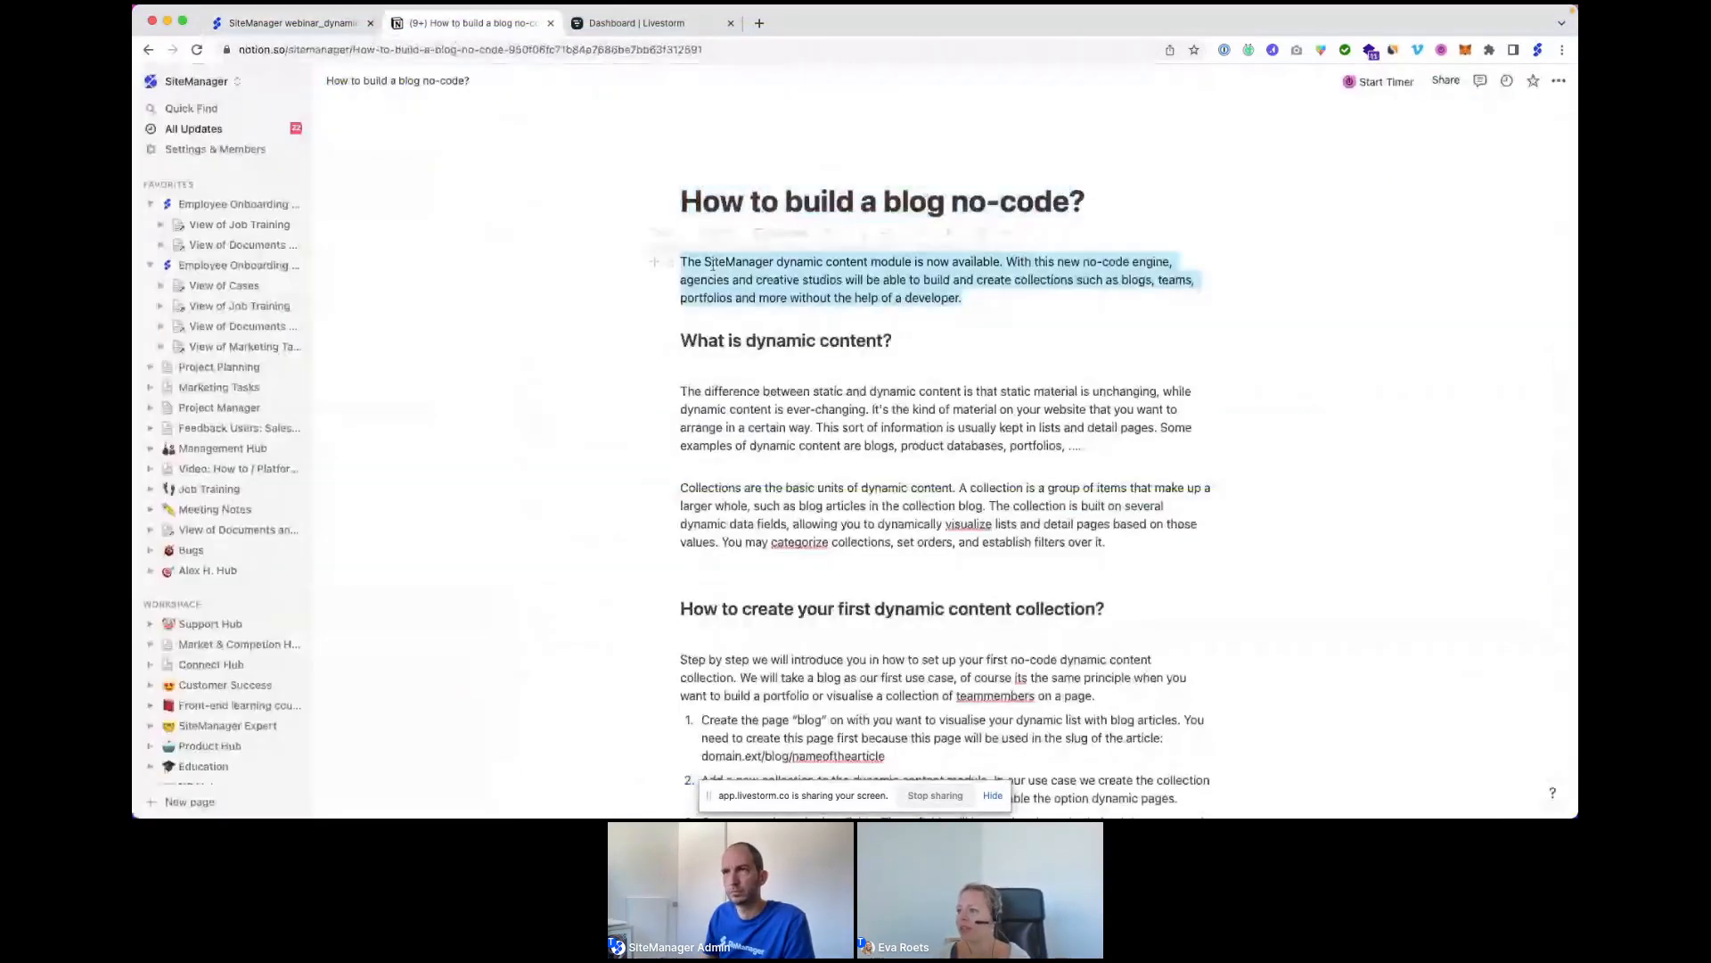
click(303, 28)
key(super+v)
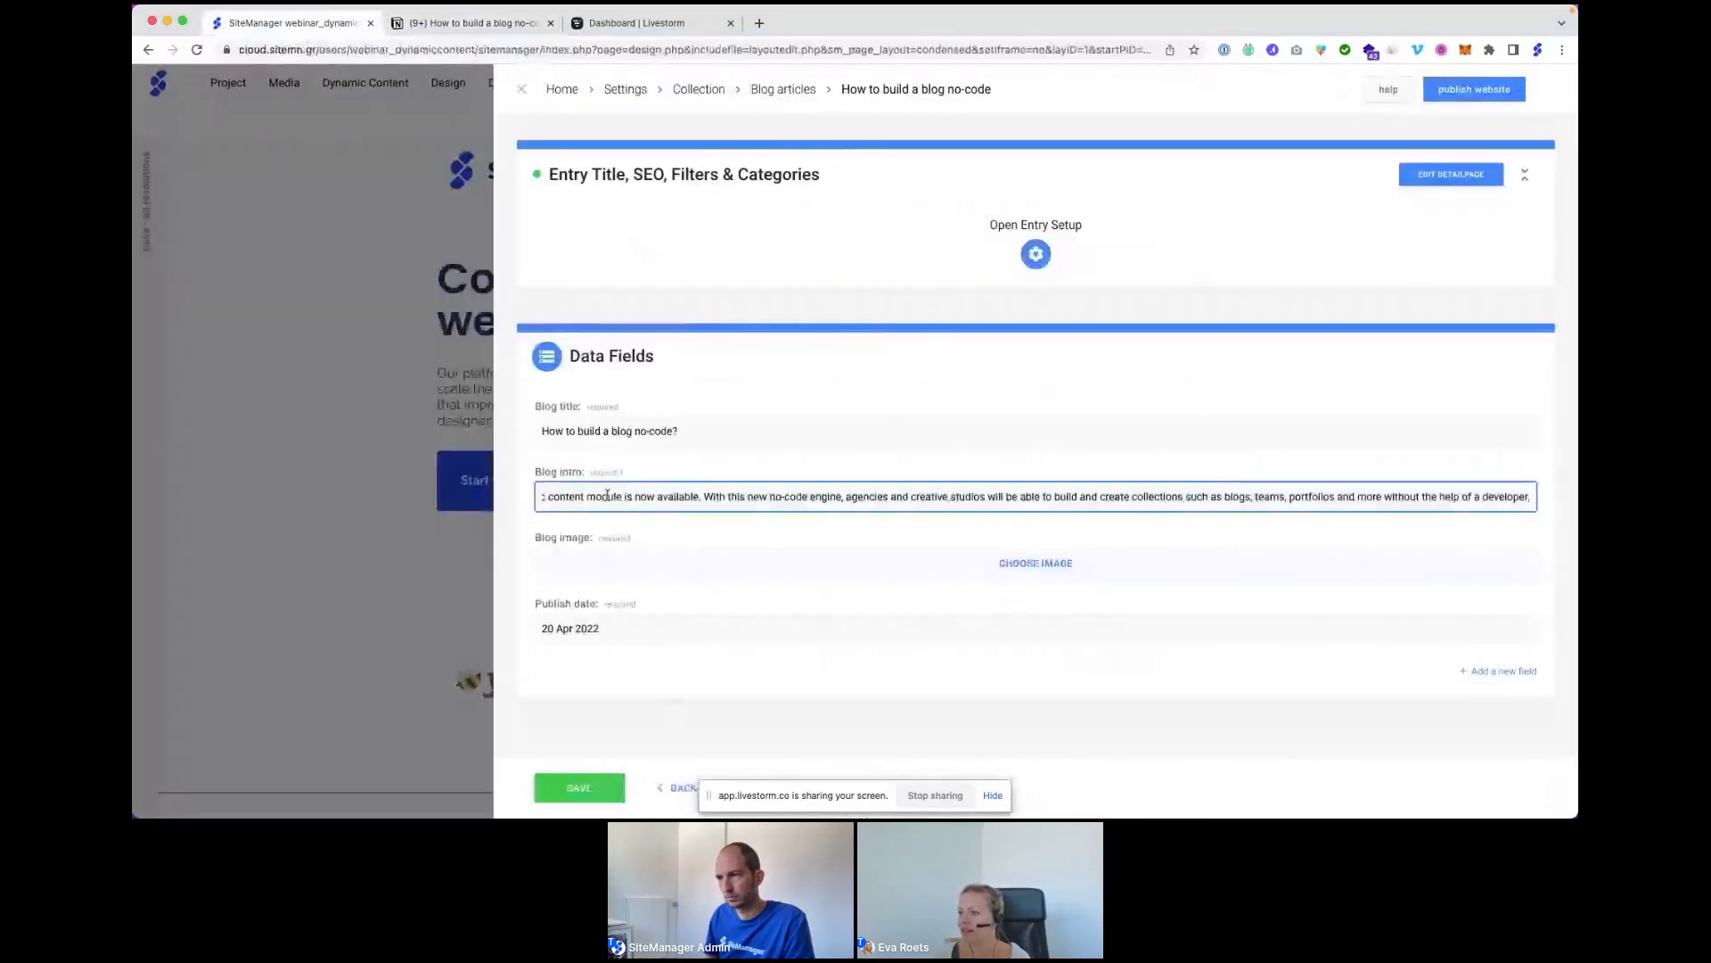
click(673, 535)
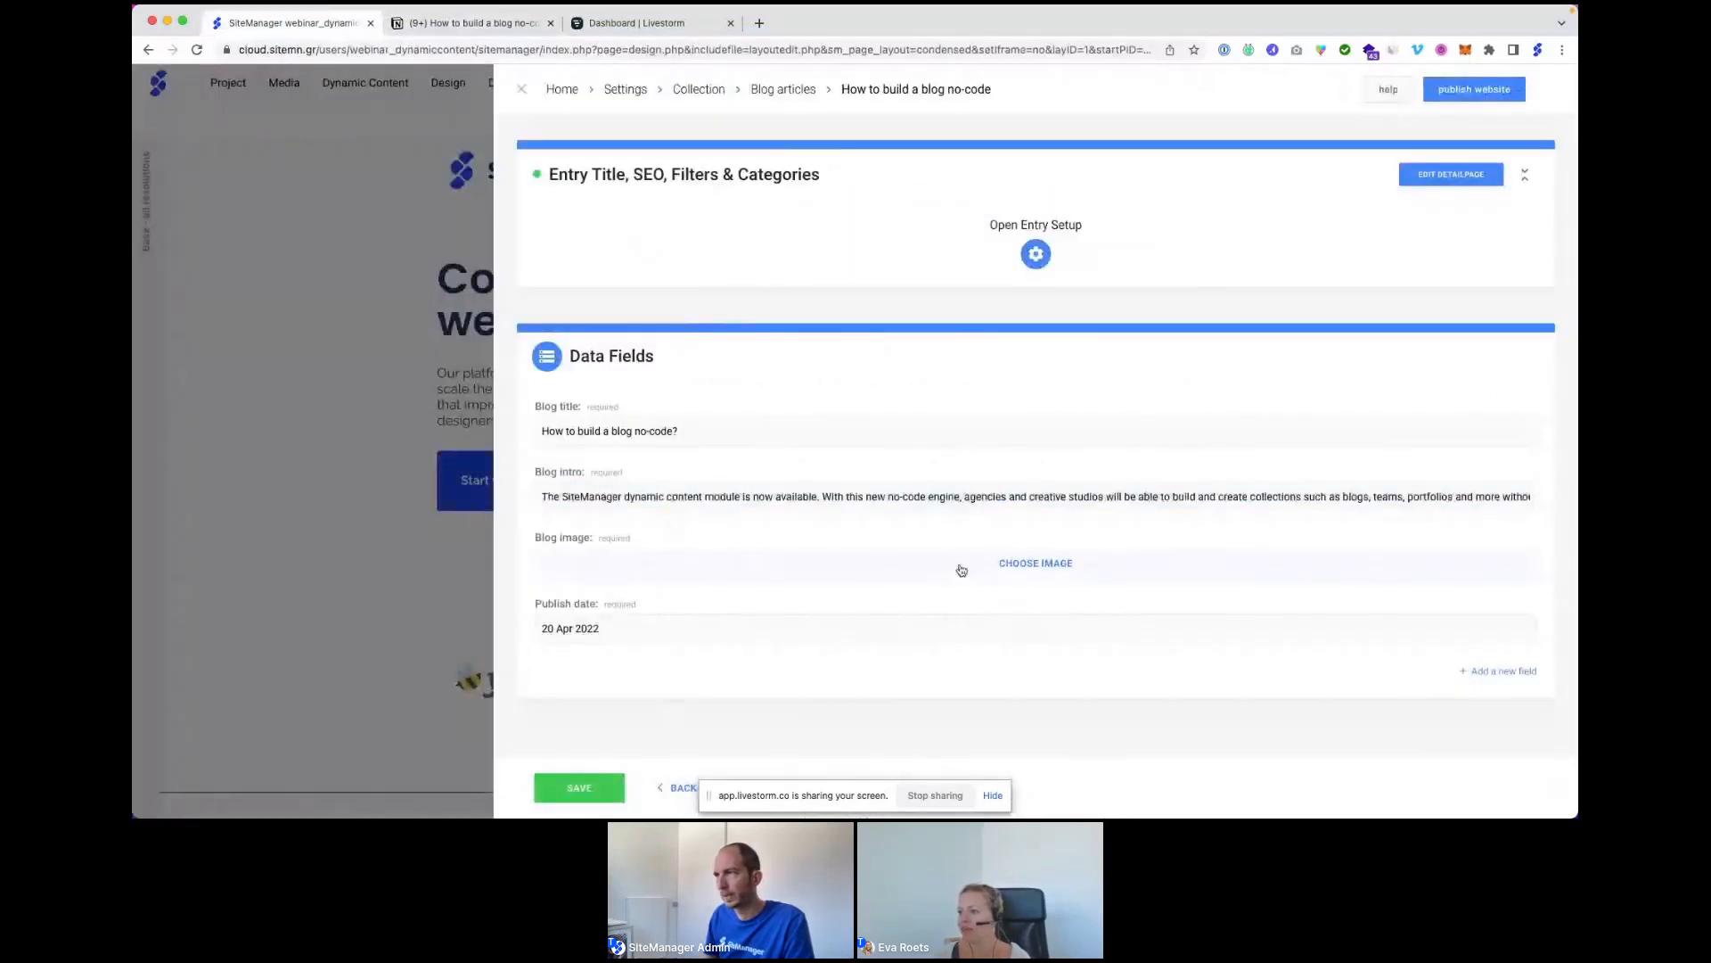
Choose the yellow how-to-build-a-blog image from the library, save the entry, and return to Blog articles.
click(971, 570)
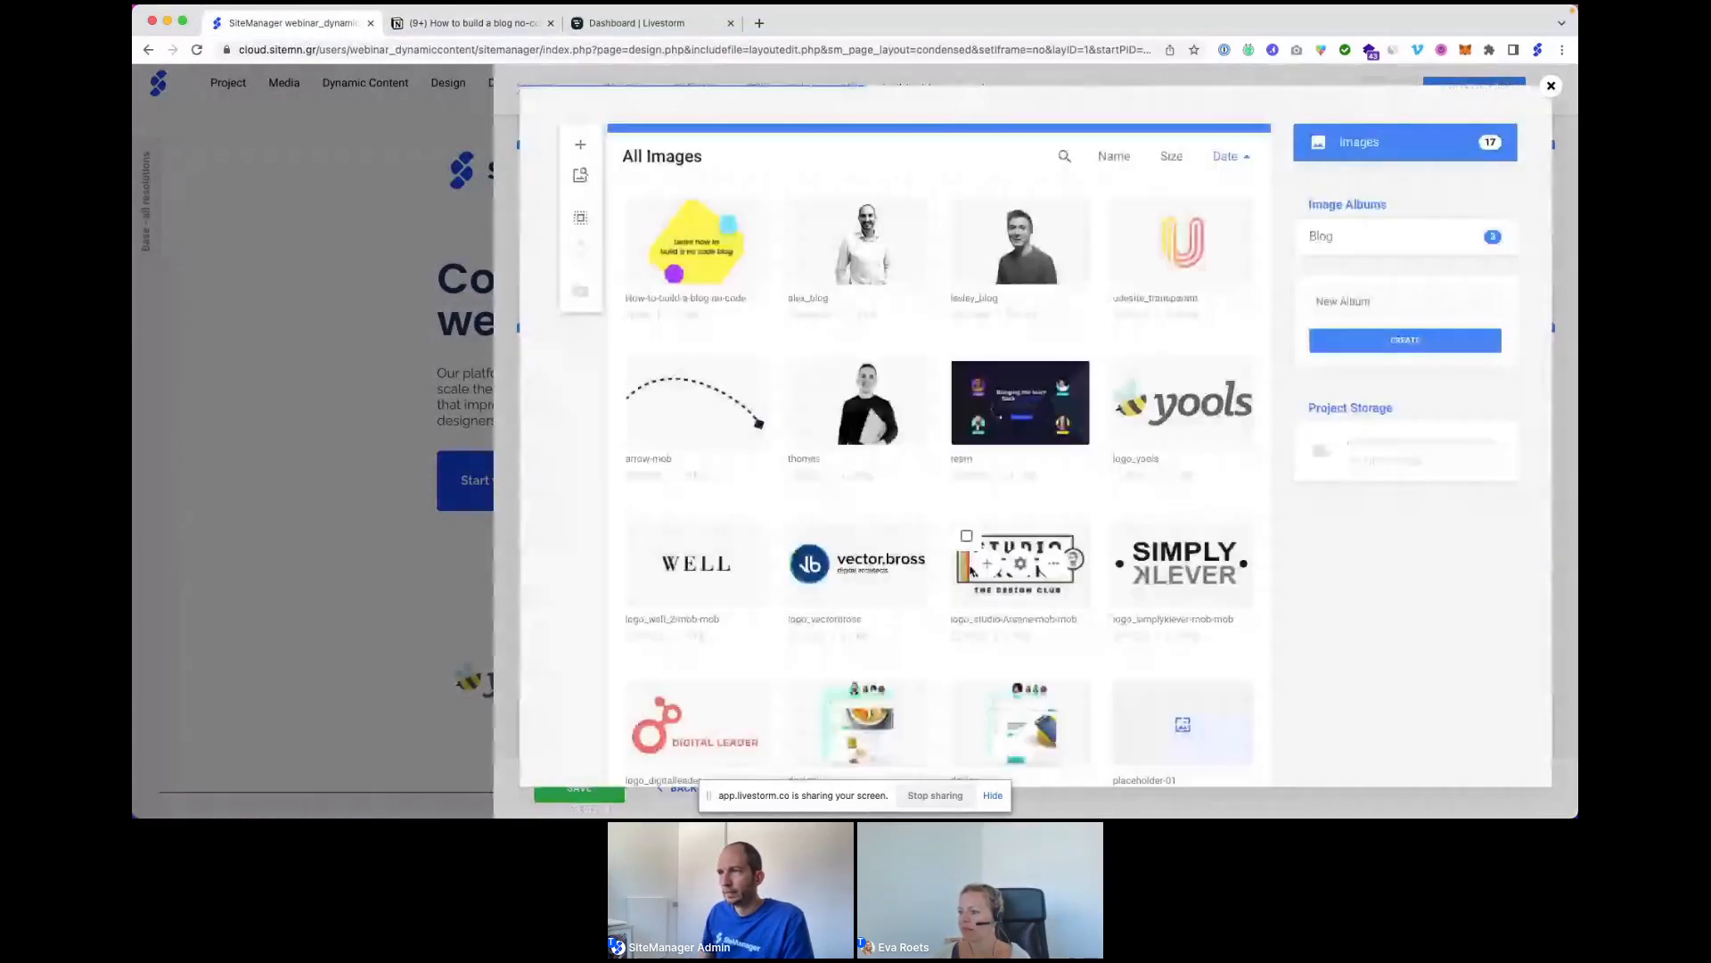
click(663, 243)
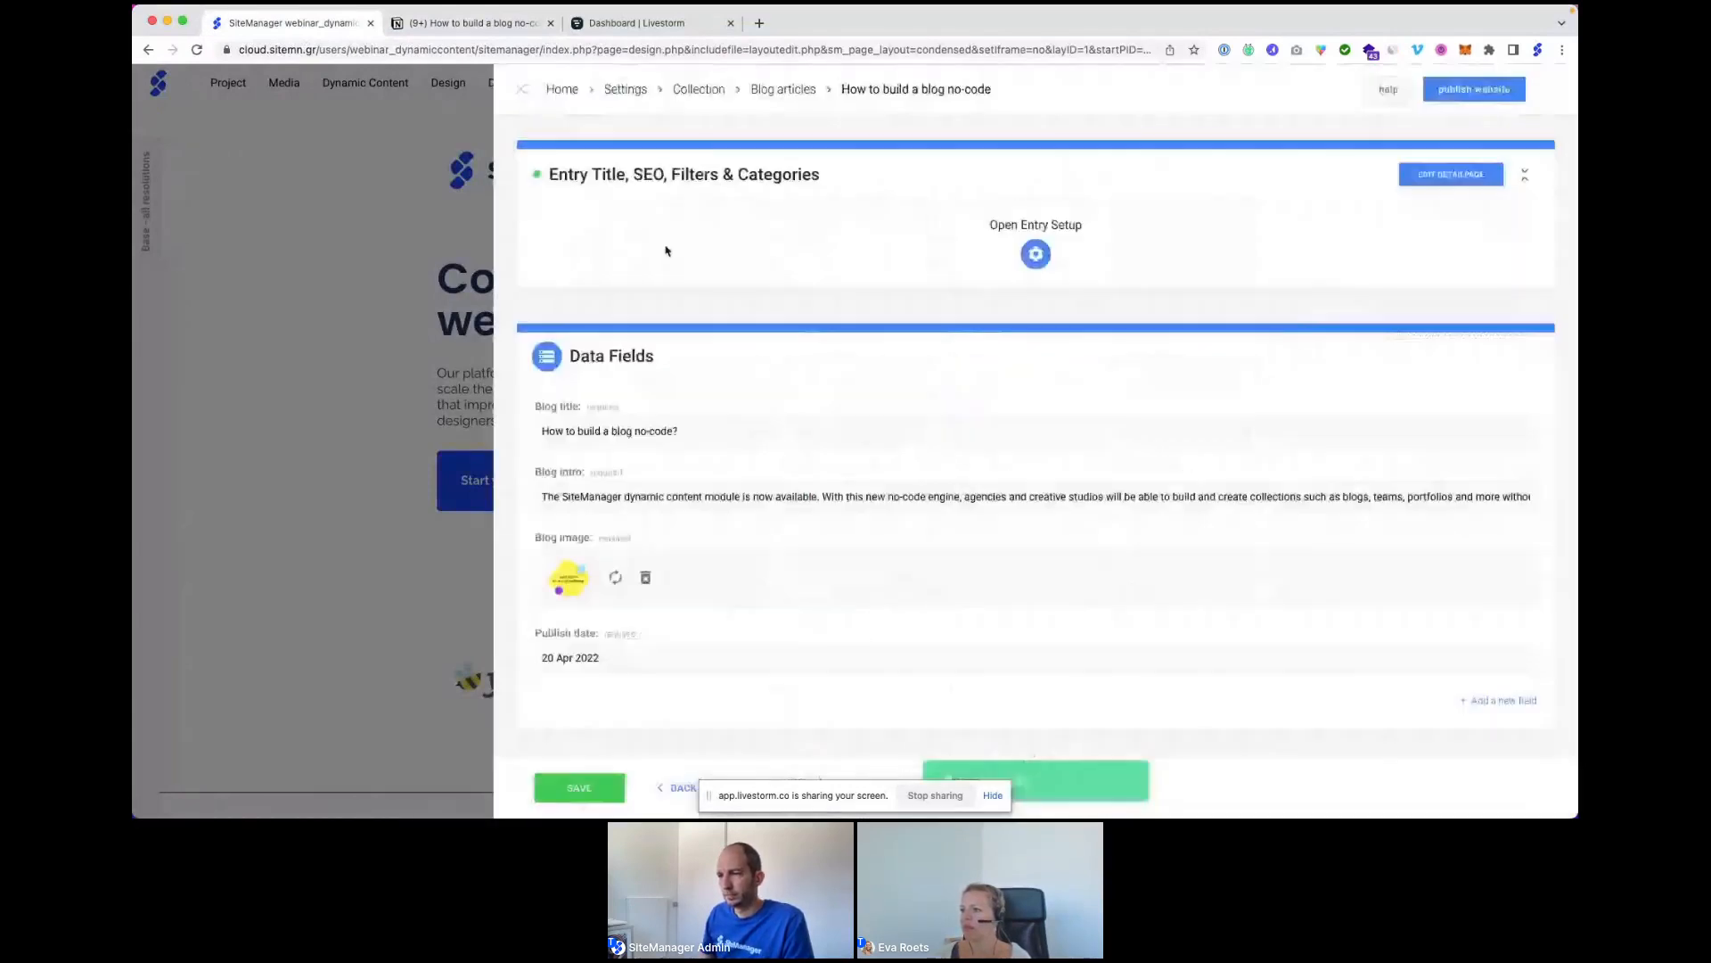
scroll(757, 607, down, 1)
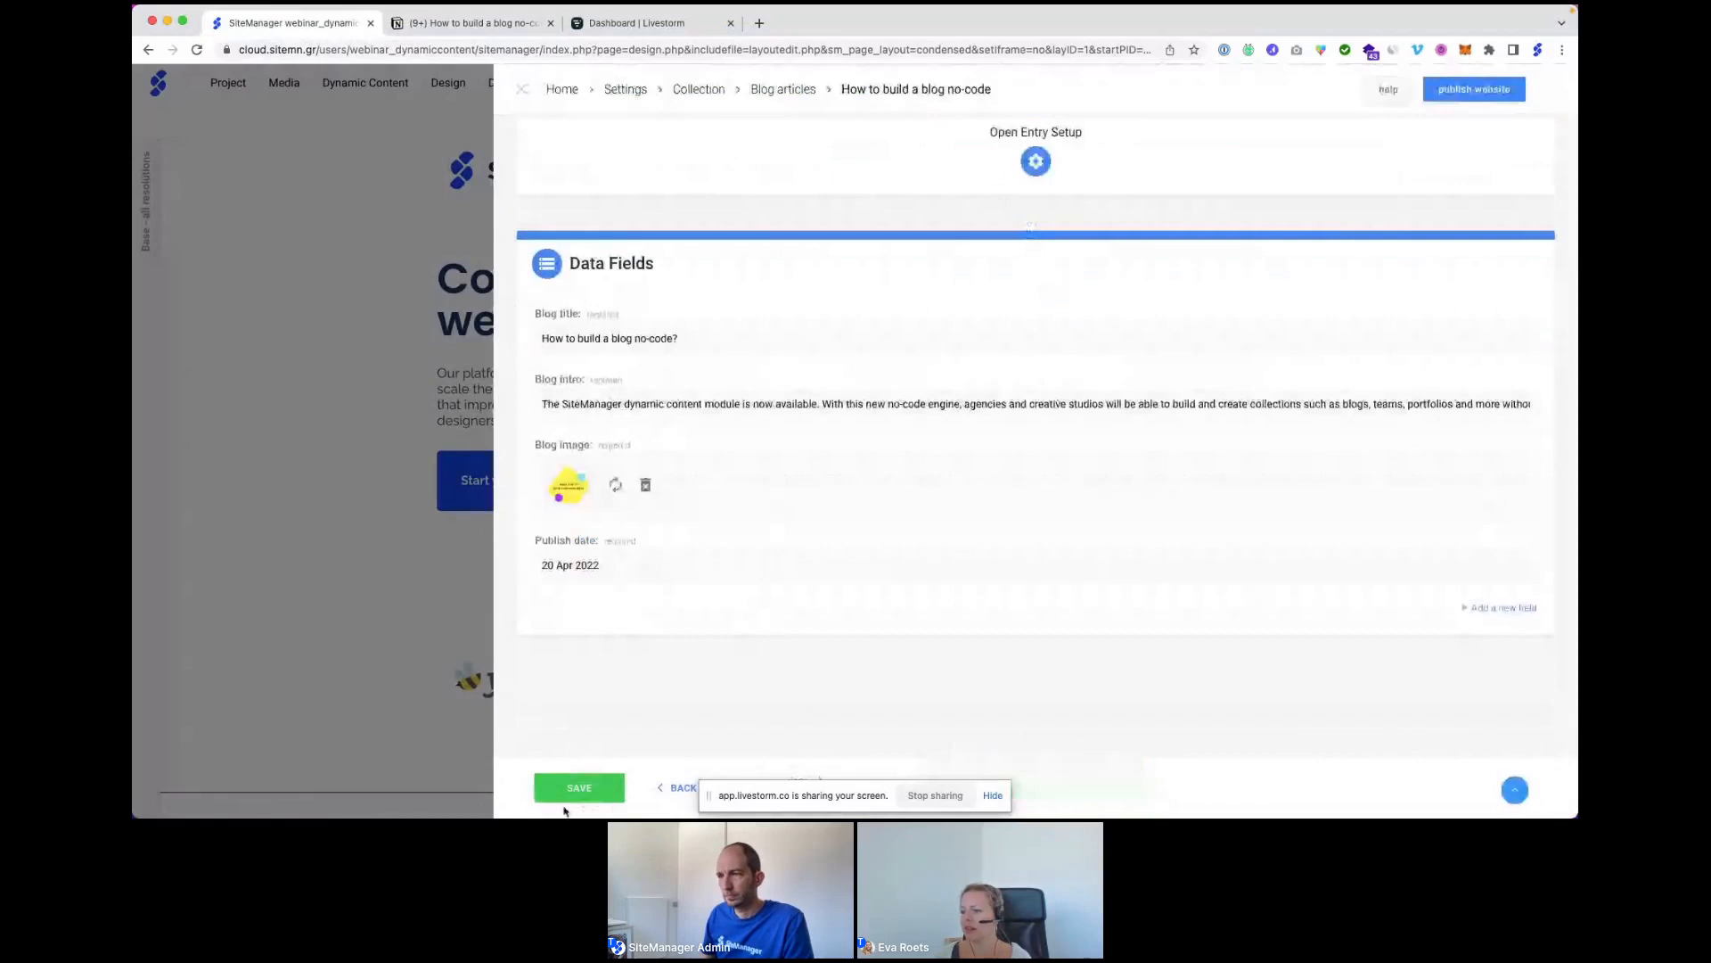
click(580, 789)
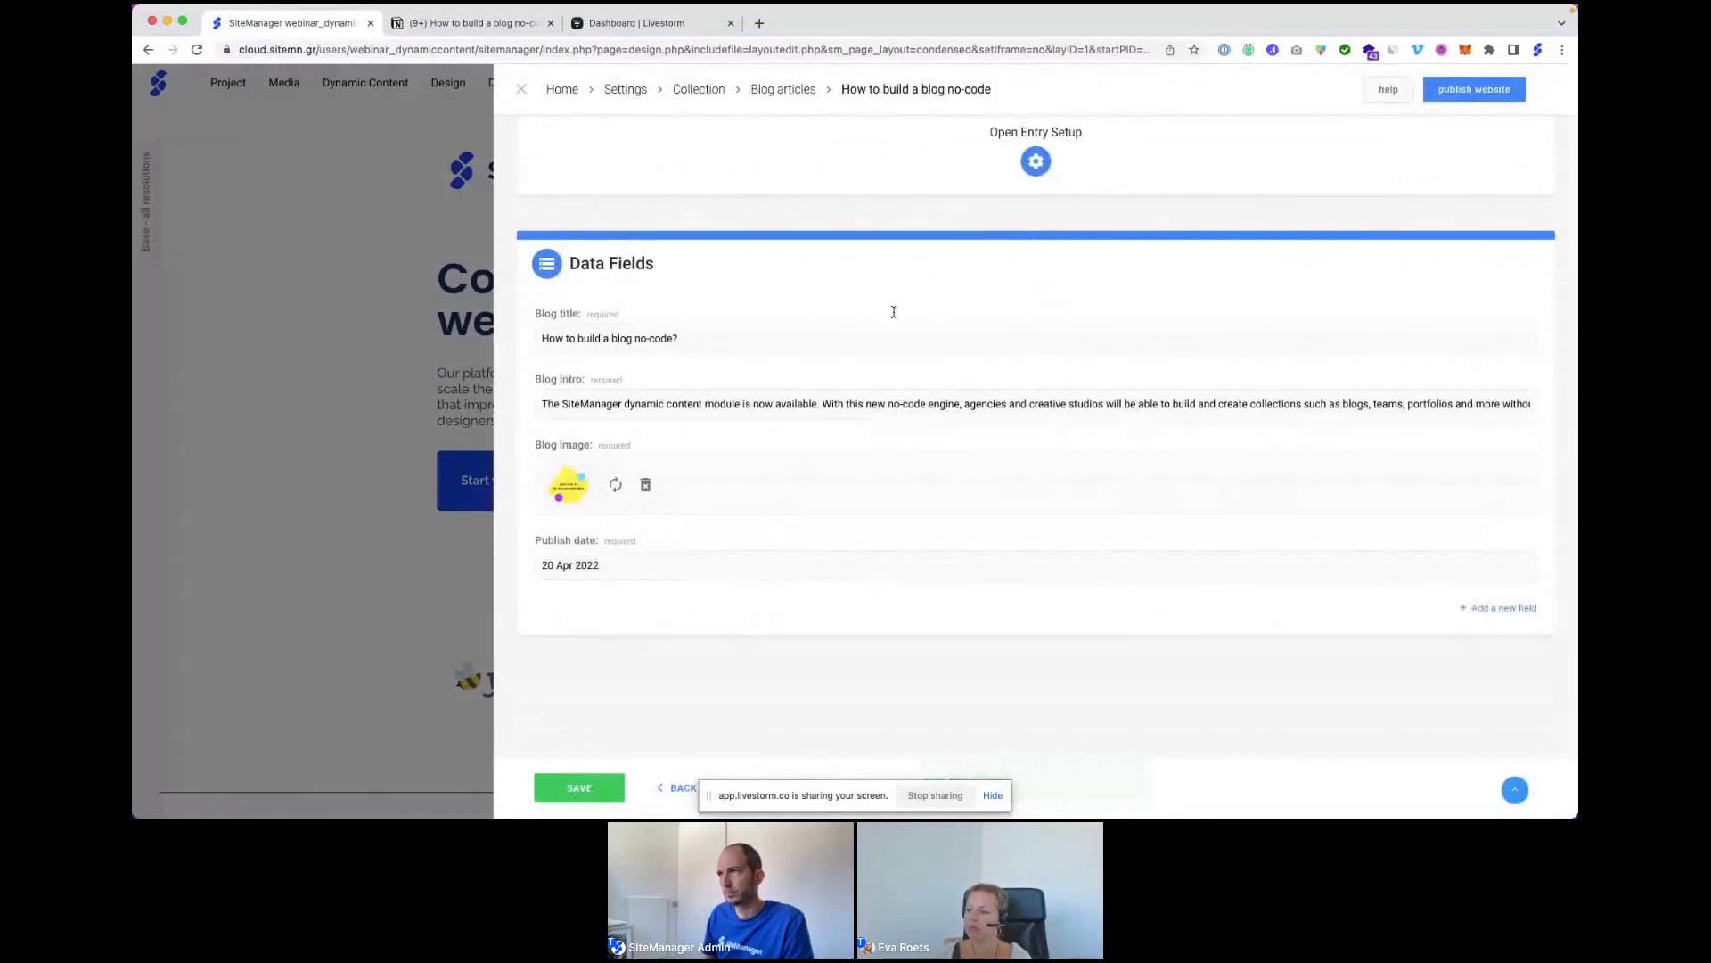
click(790, 90)
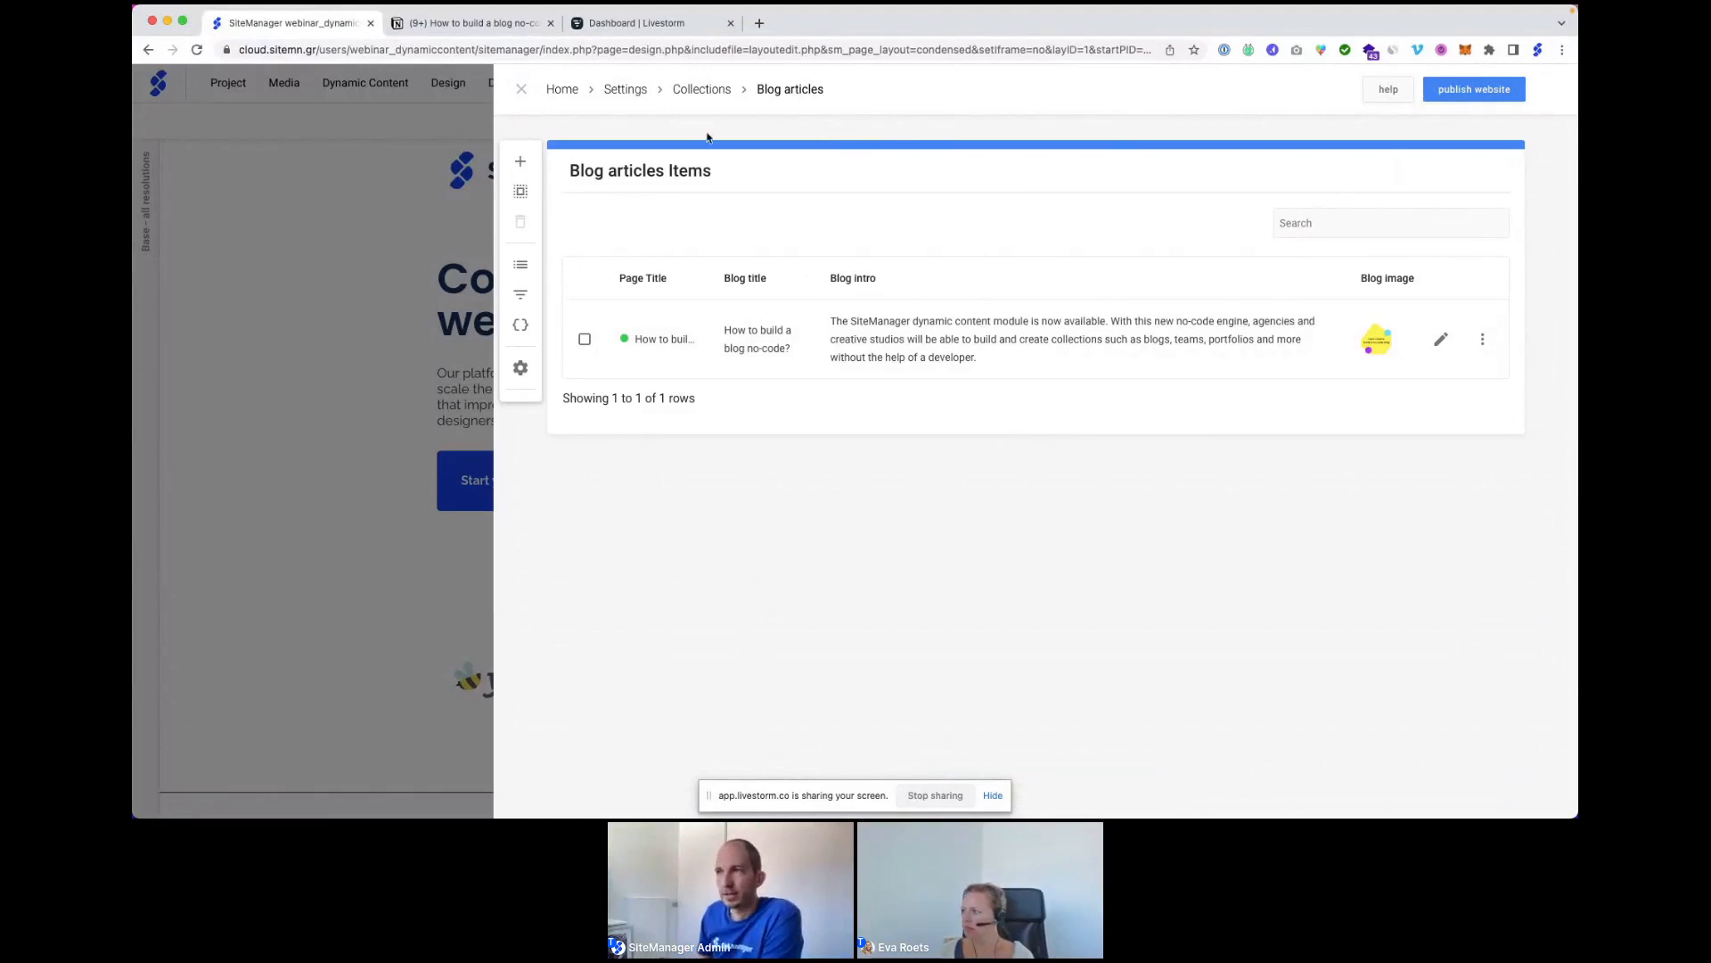
Close the Blog articles collection and switch to editing the blog page.
click(521, 91)
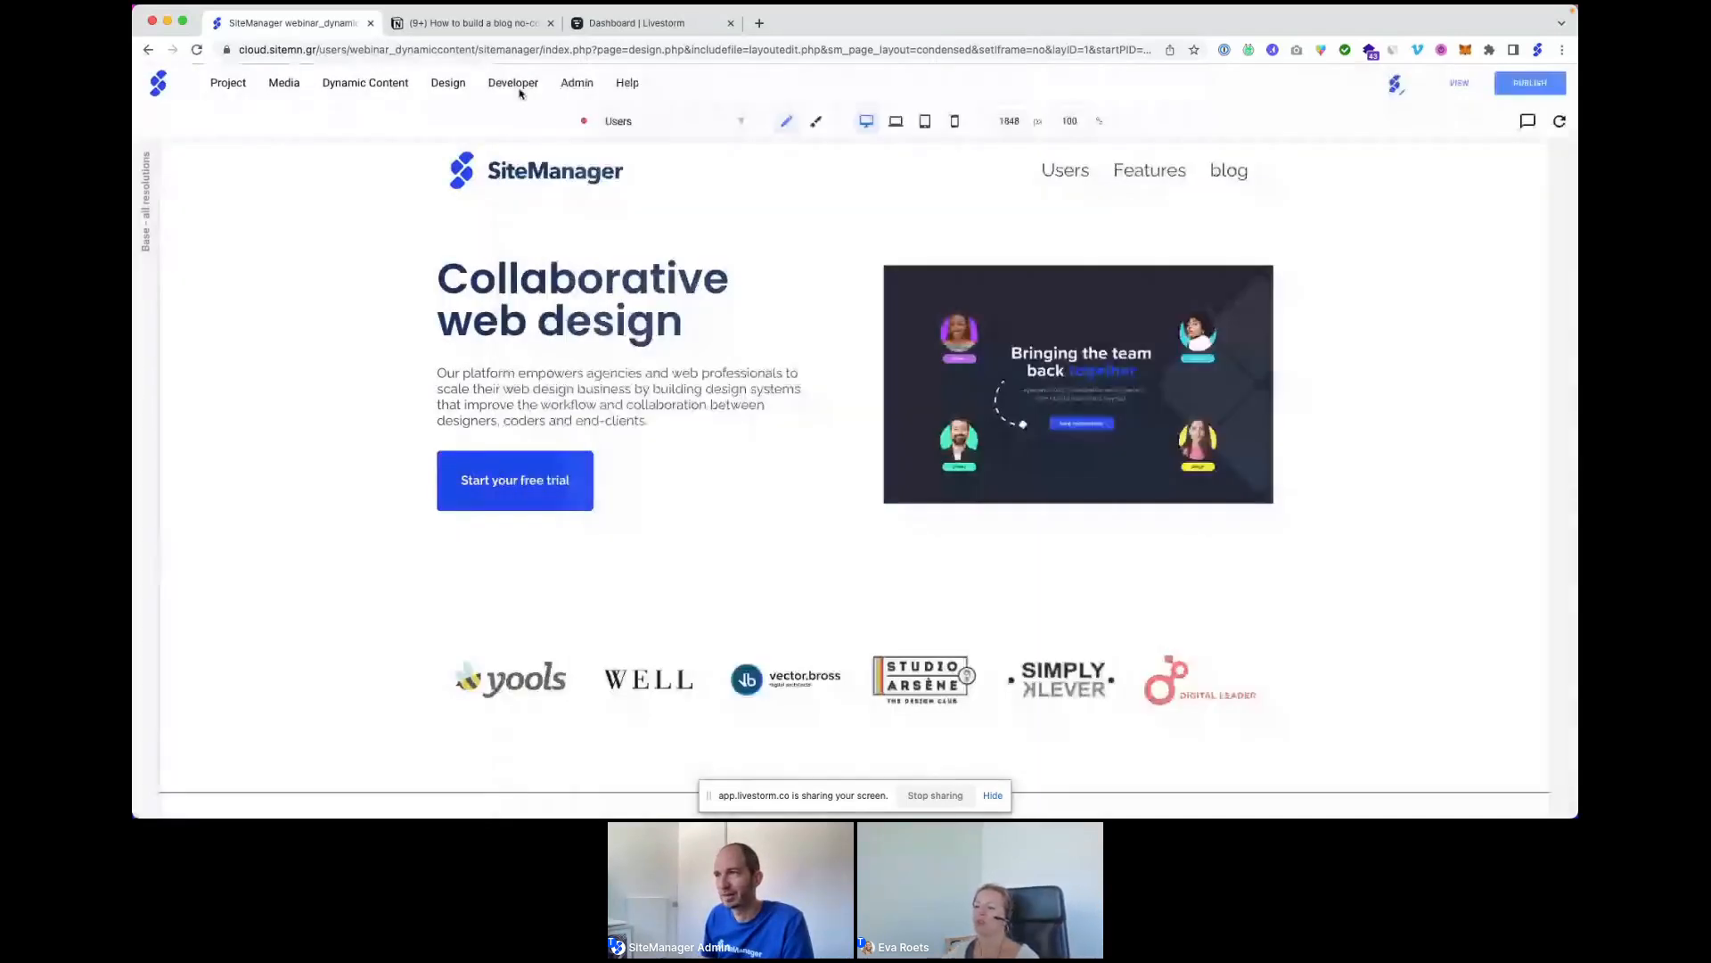
click(517, 82)
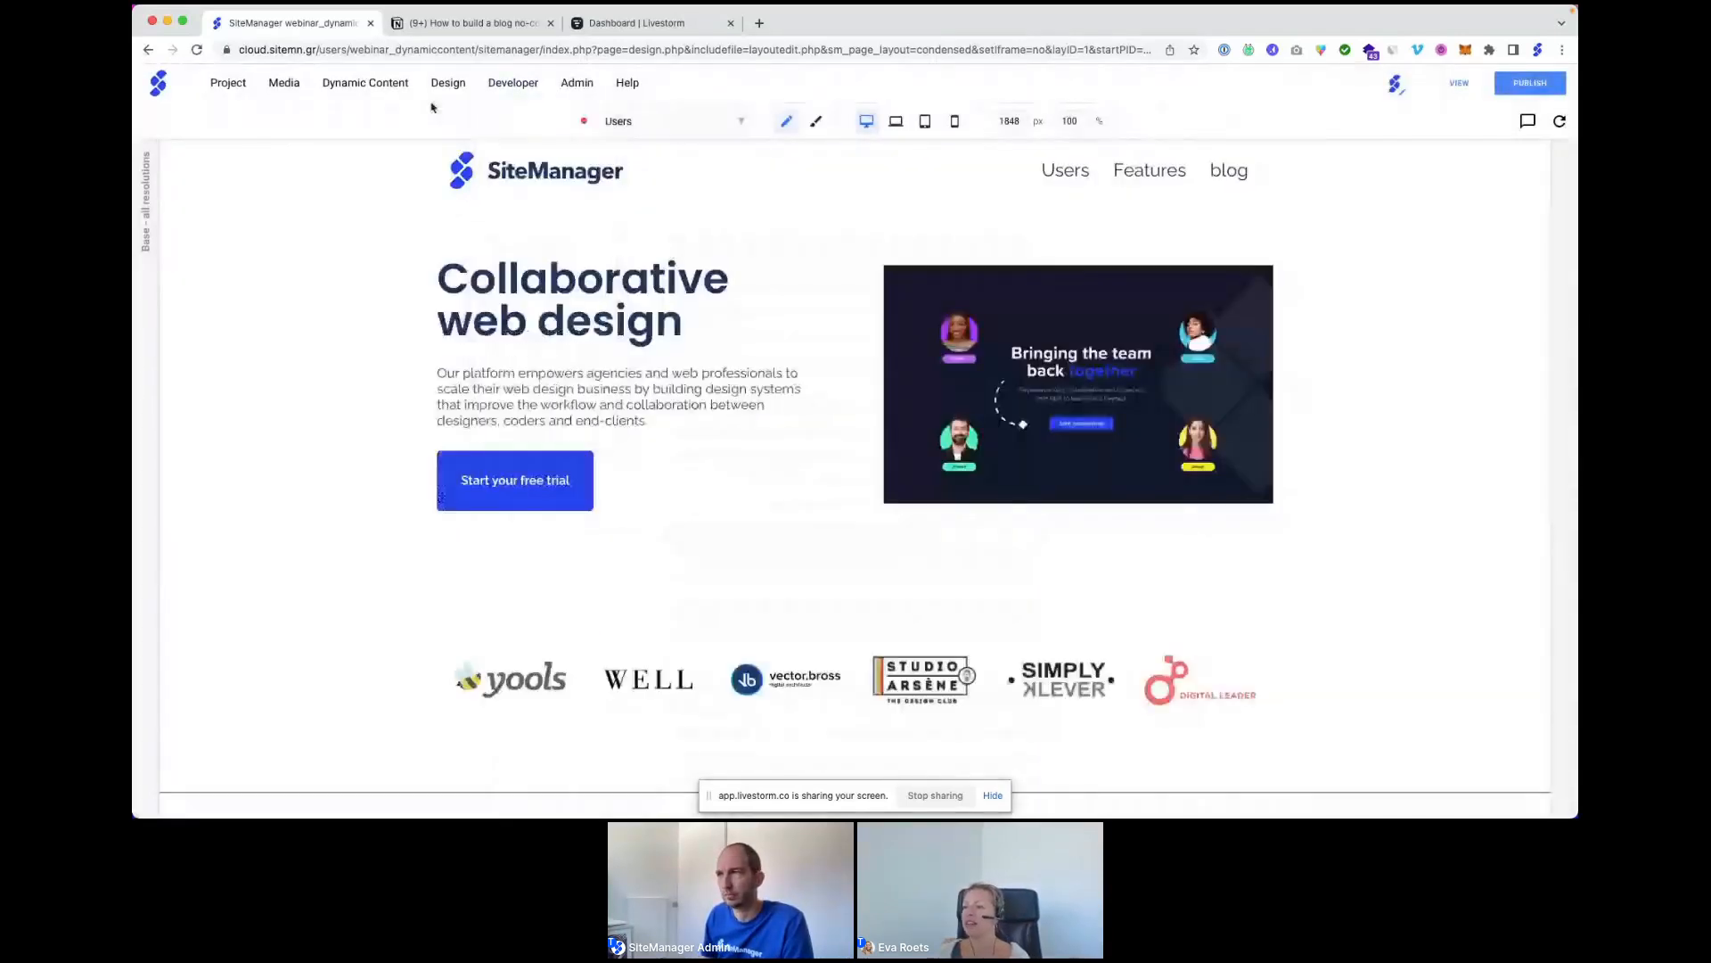
click(693, 127)
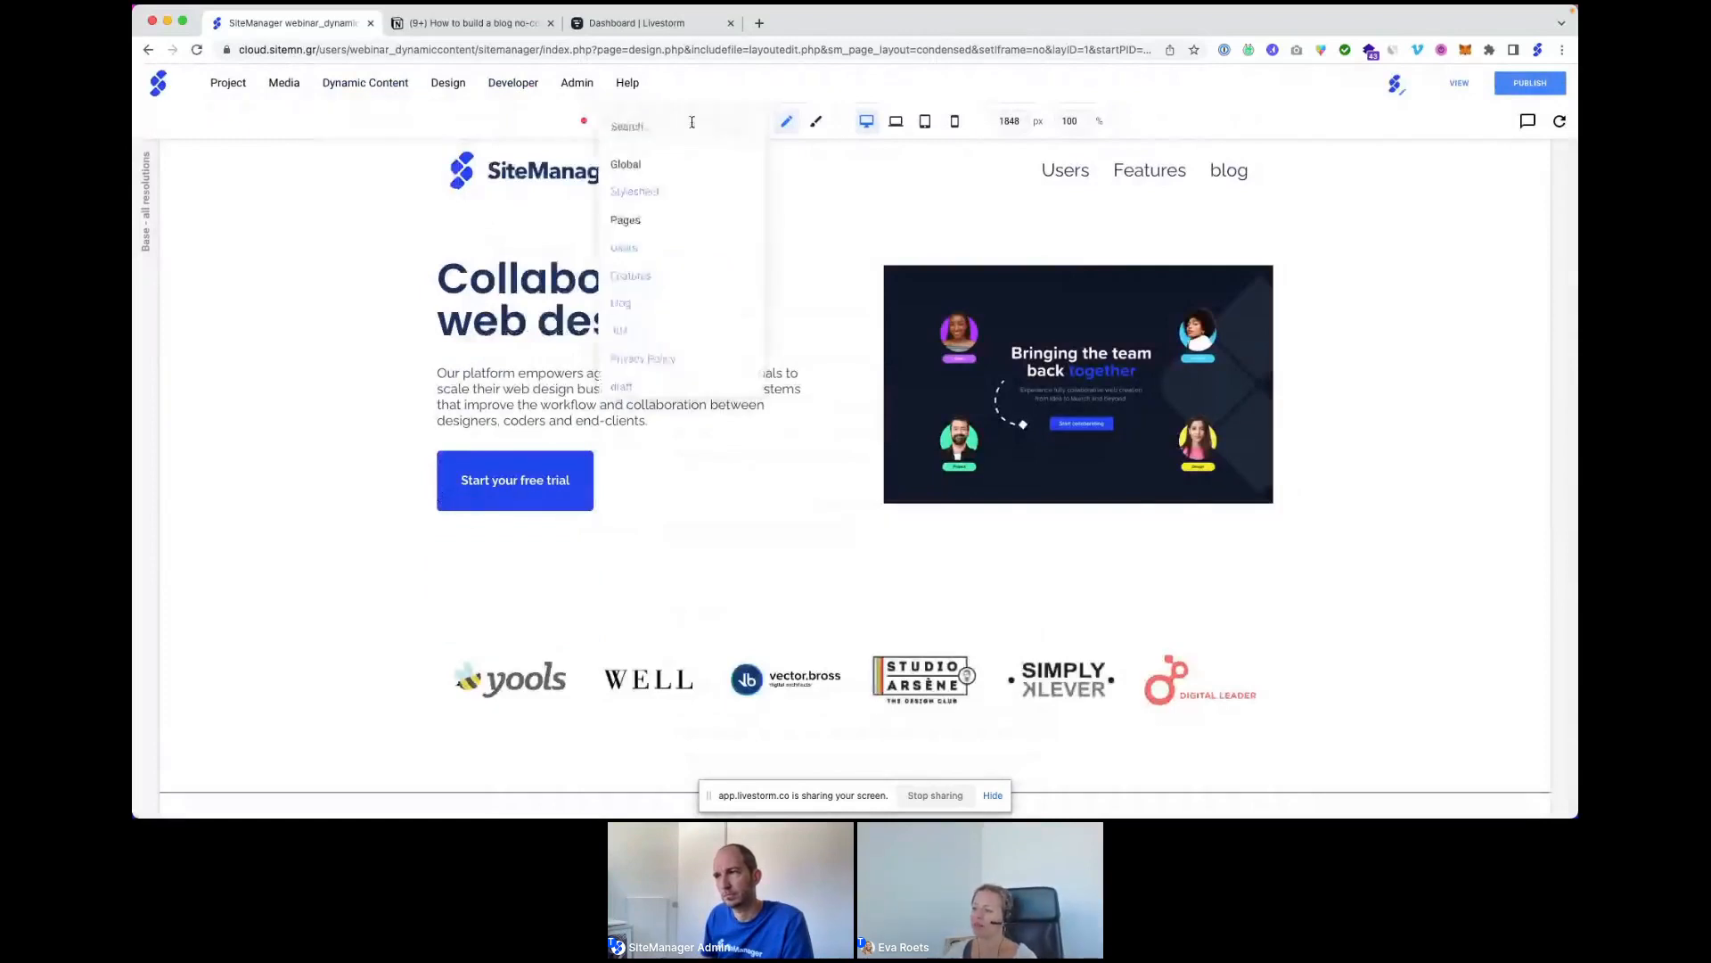
click(627, 304)
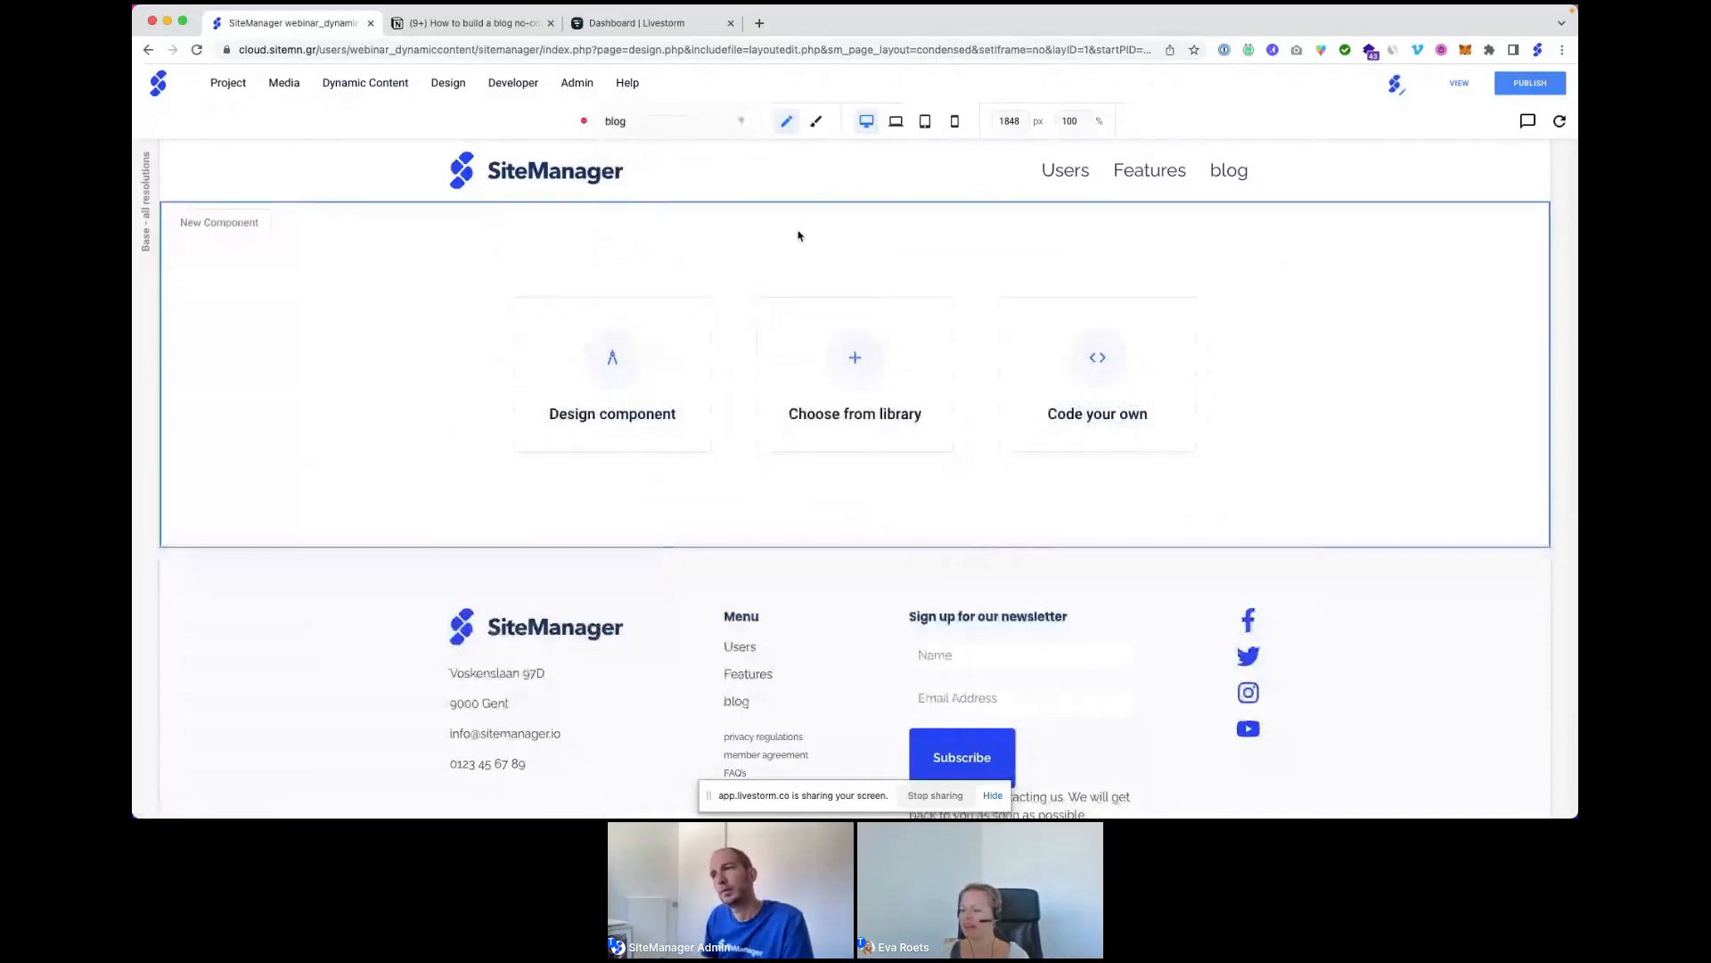
Create a component named 'dynamic list' with a horizontal flex layout and pin the Layers panel.
click(607, 361)
text(dynamic list)
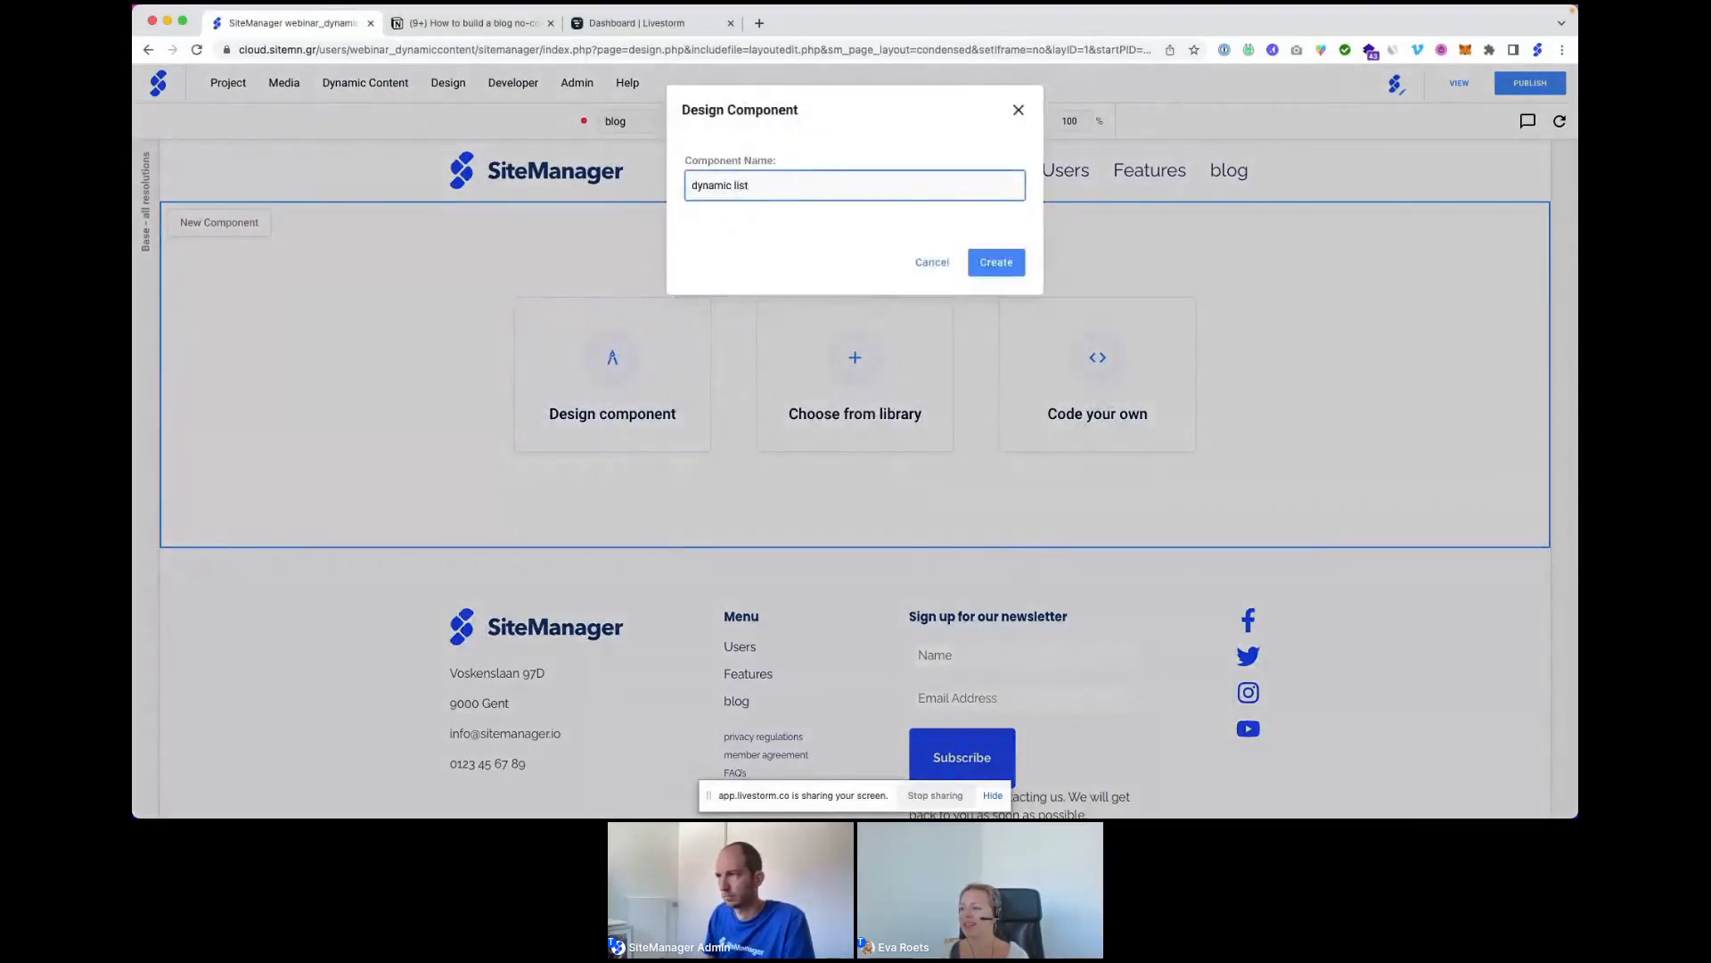
click(1006, 262)
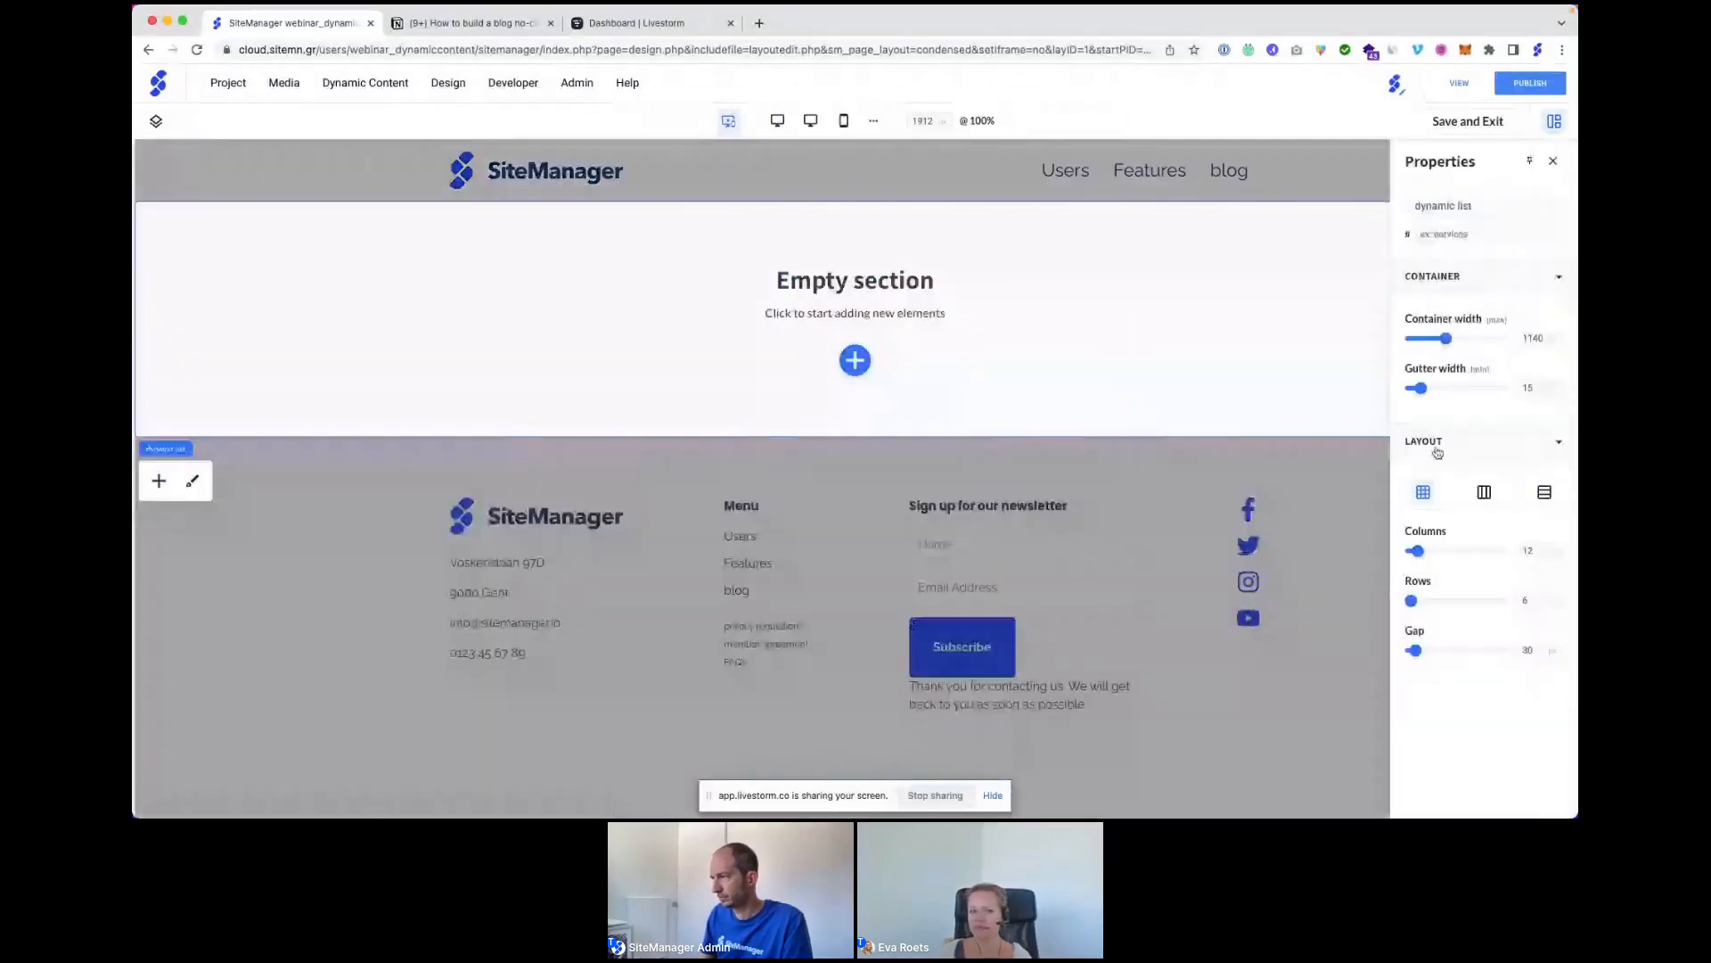
click(1485, 494)
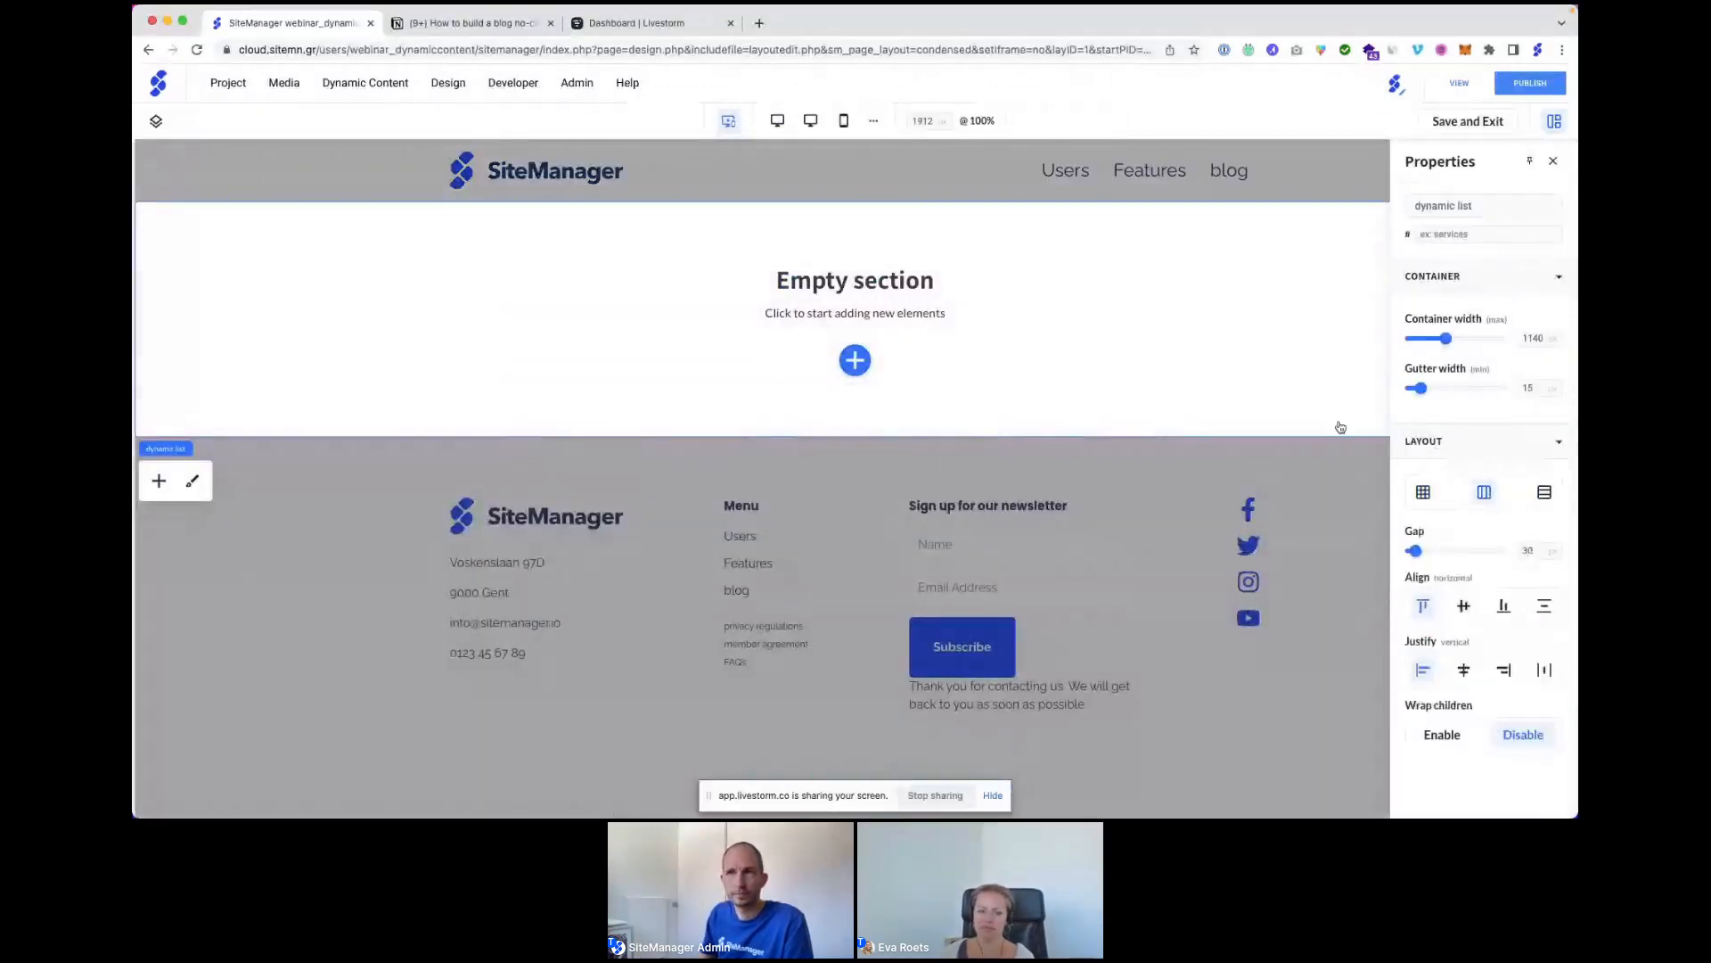
click(156, 121)
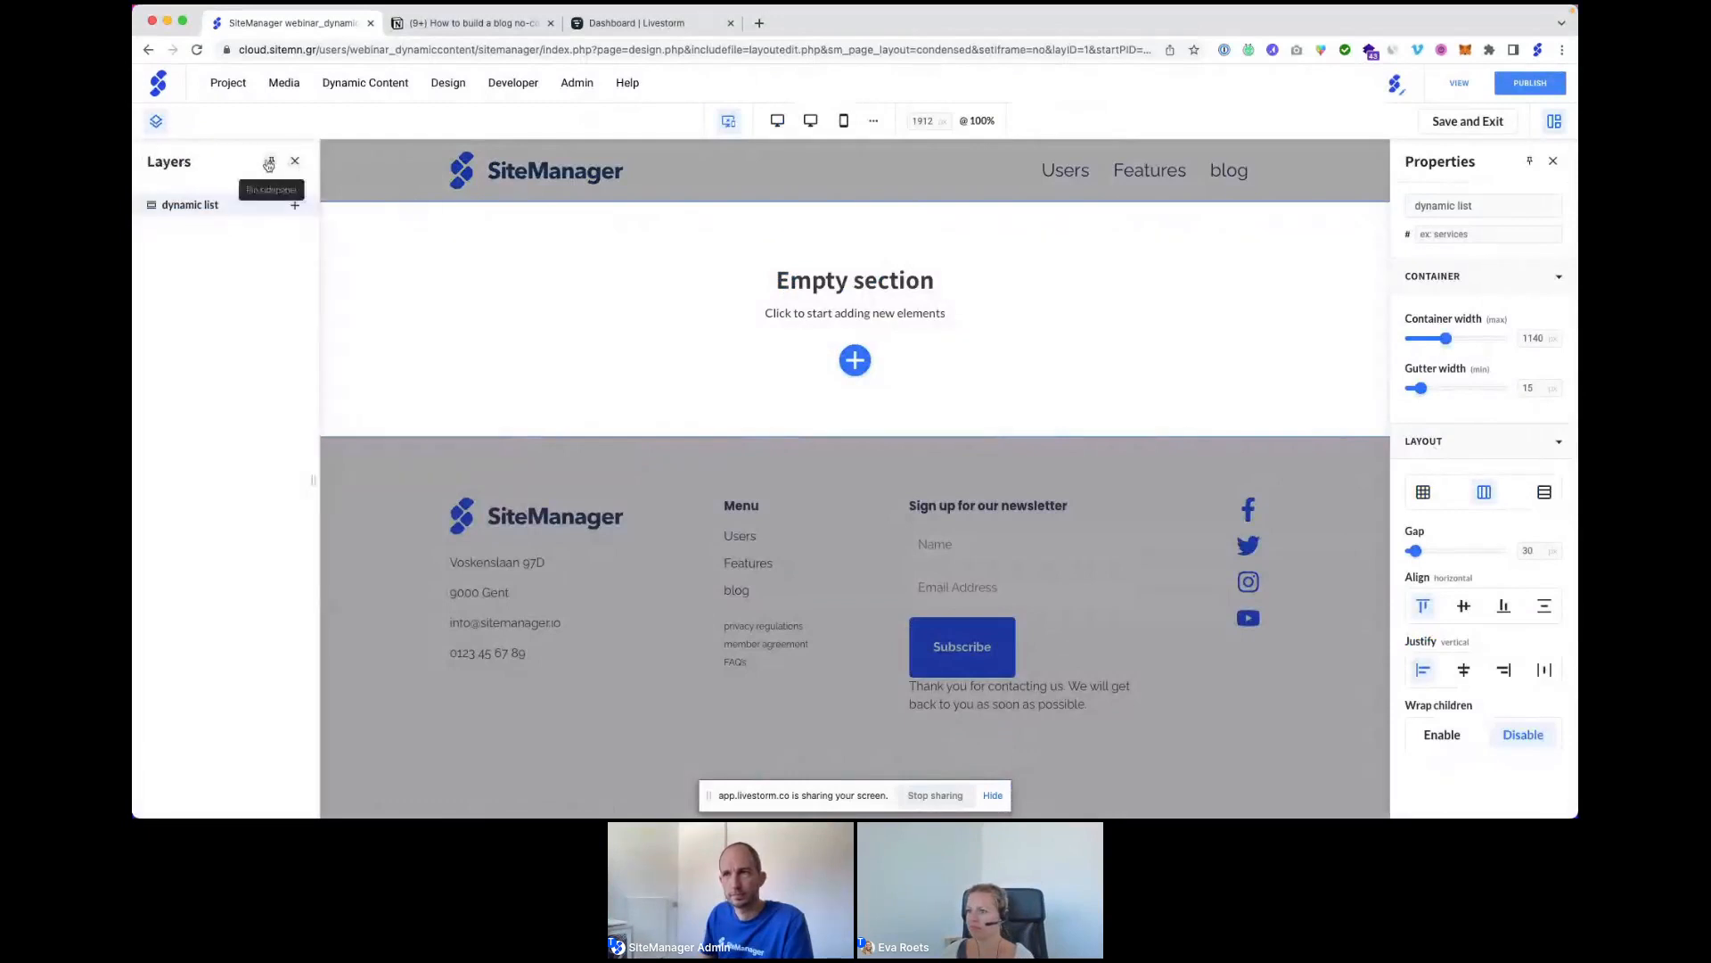
click(270, 163)
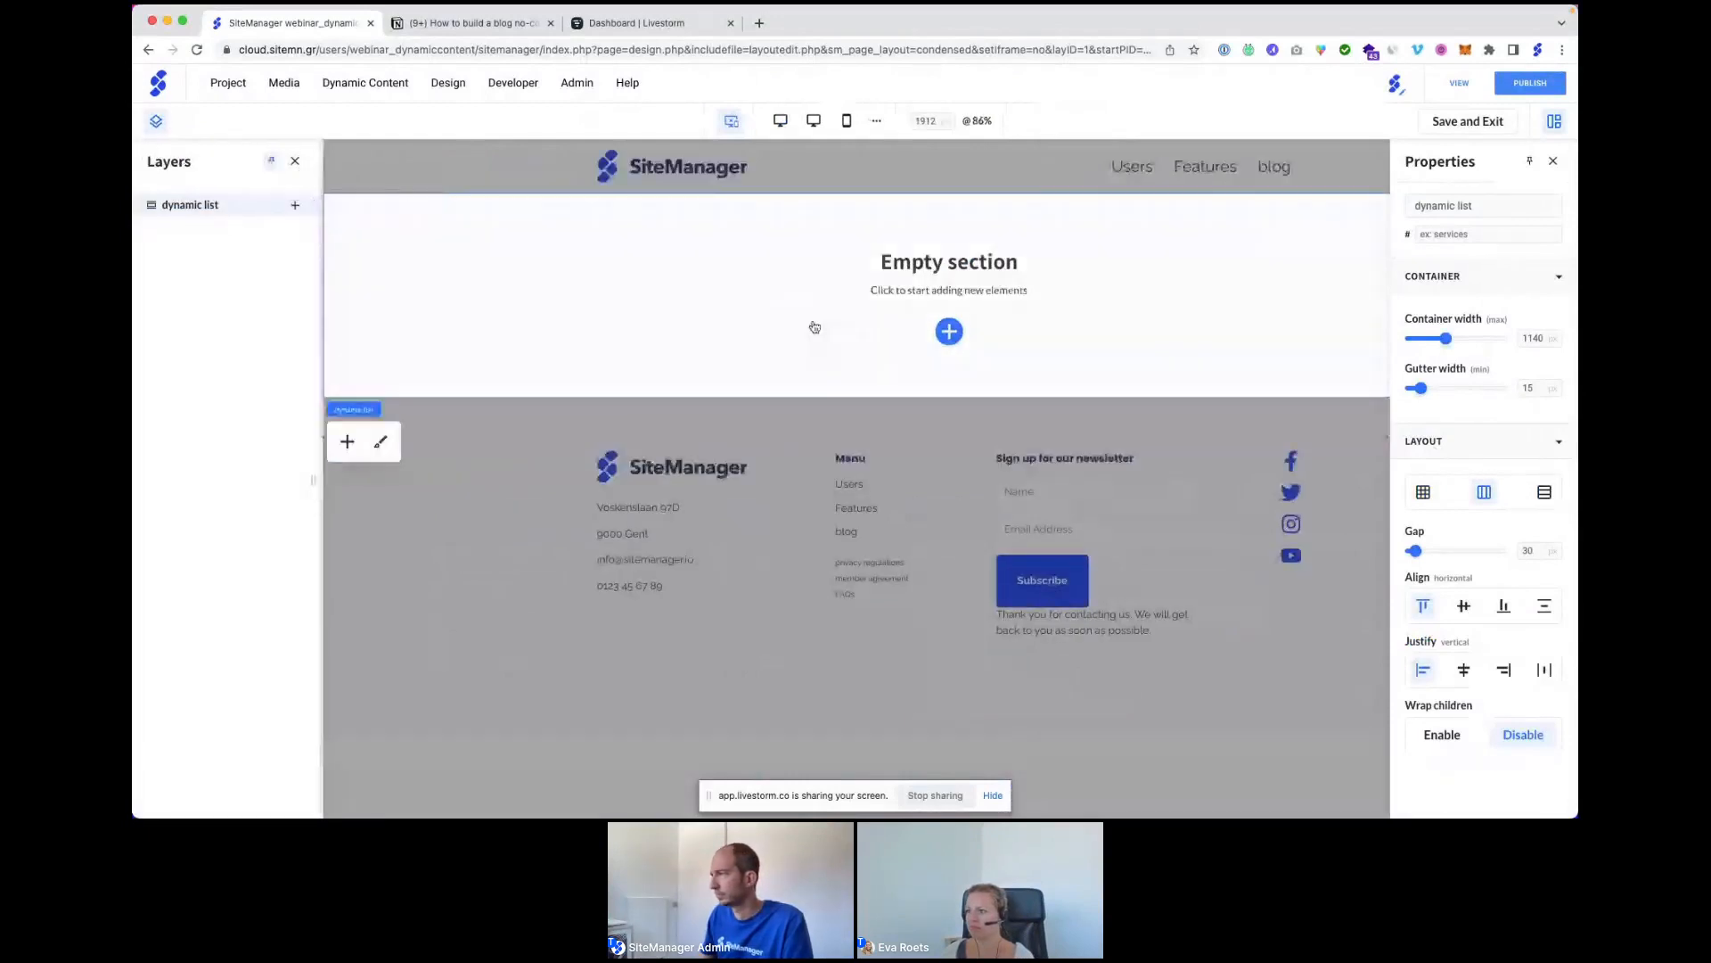
Pin the properties panel and add a Dynamic List block from the Basic blocks to the section.
click(1528, 163)
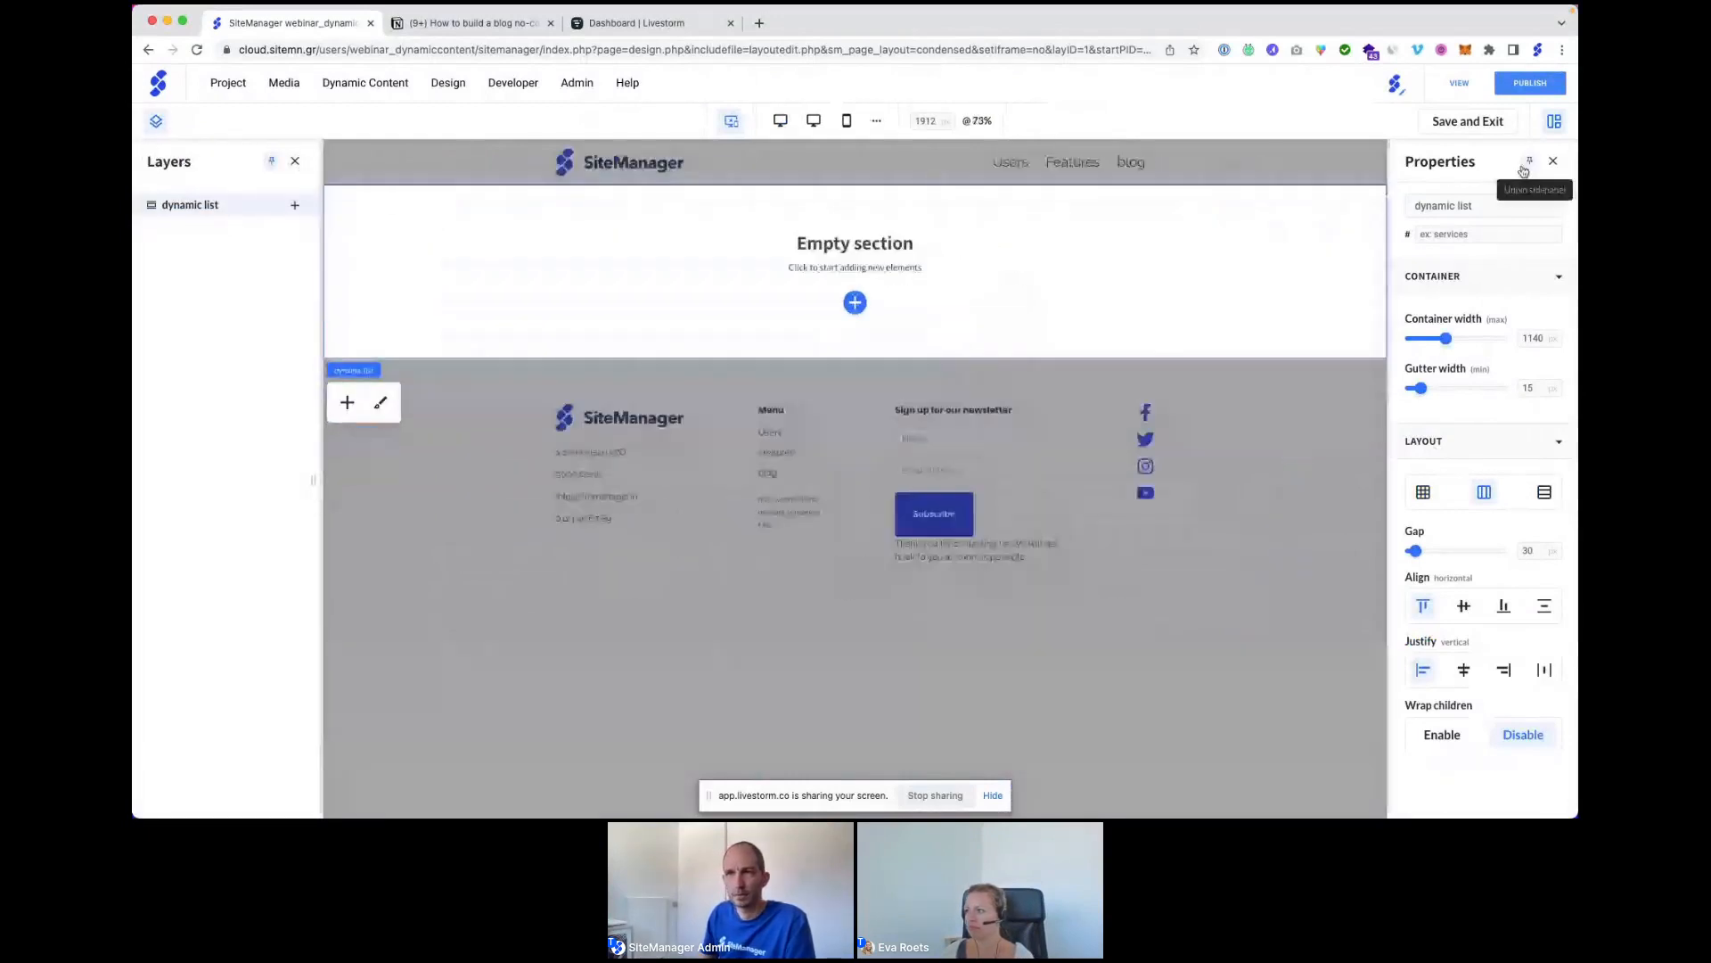
click(346, 402)
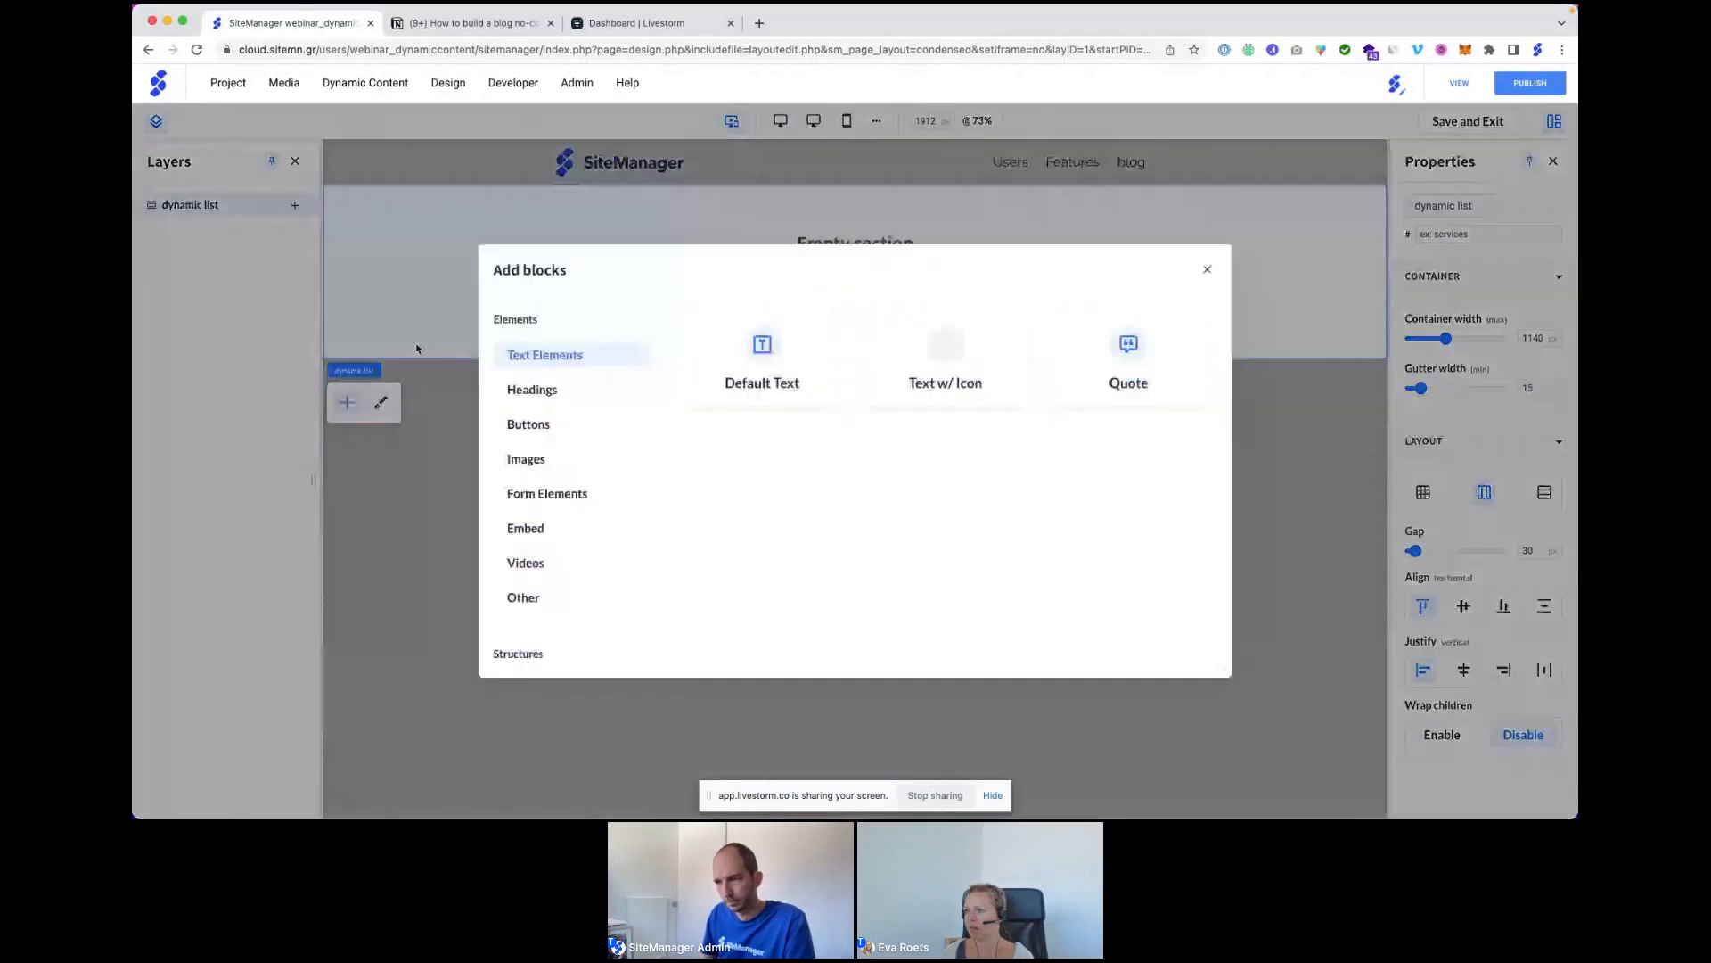
scroll(529, 652, down, 1)
click(530, 652)
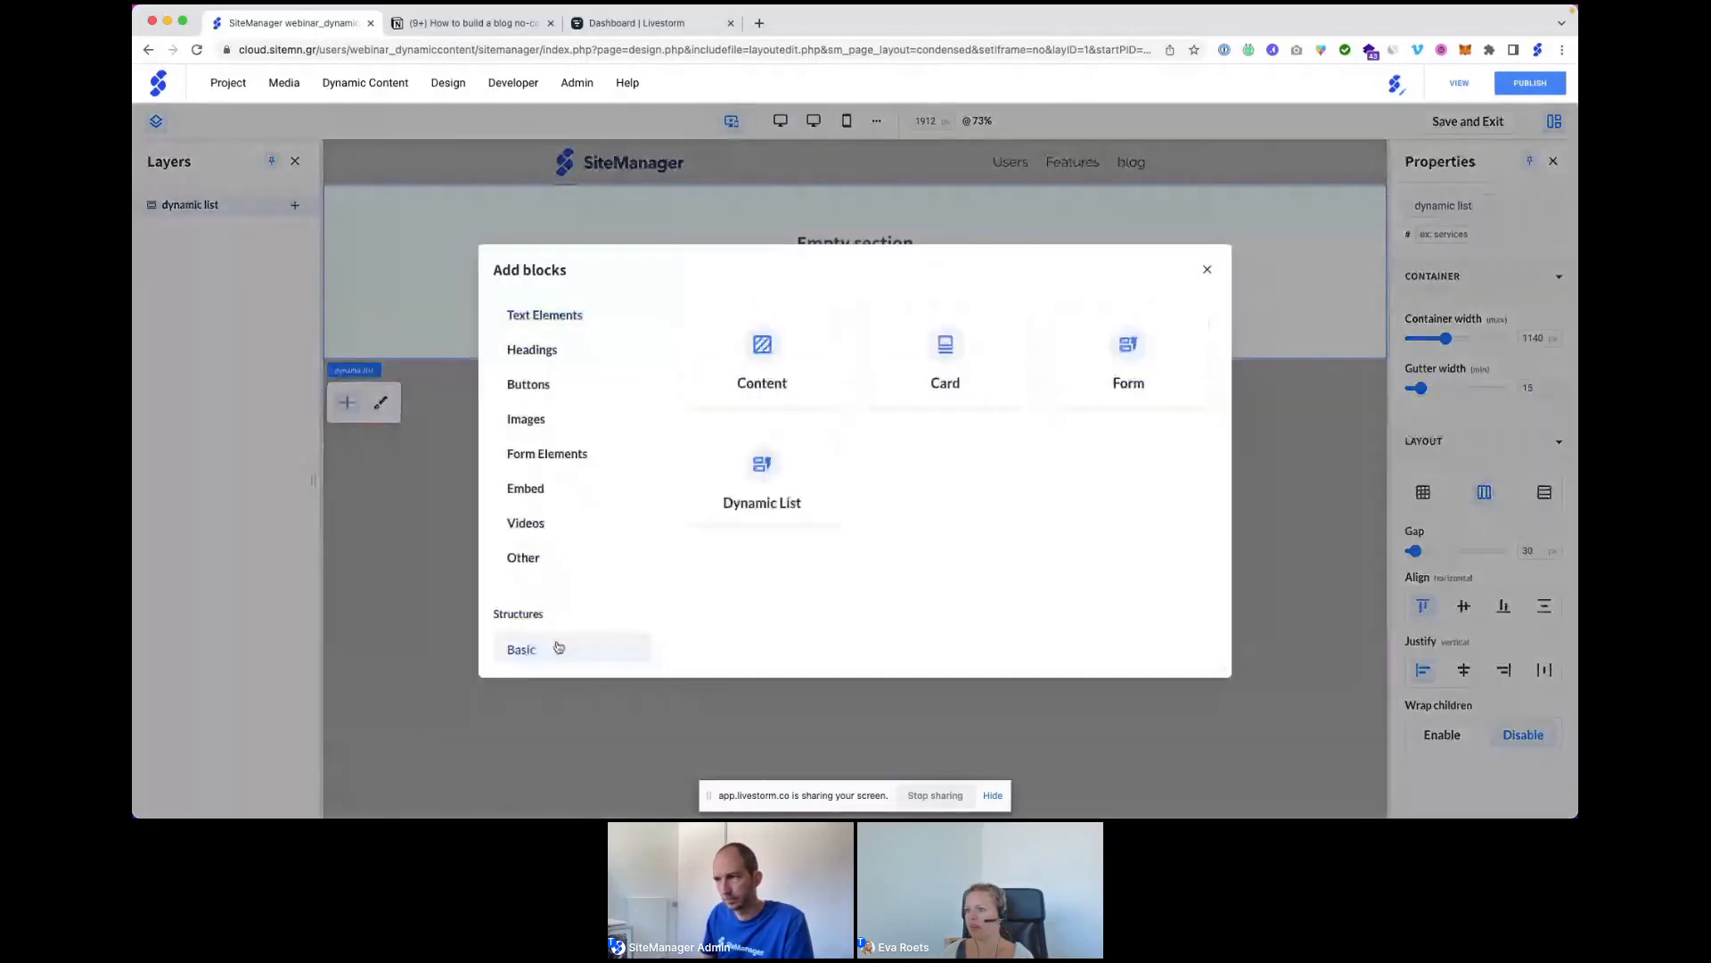
click(749, 474)
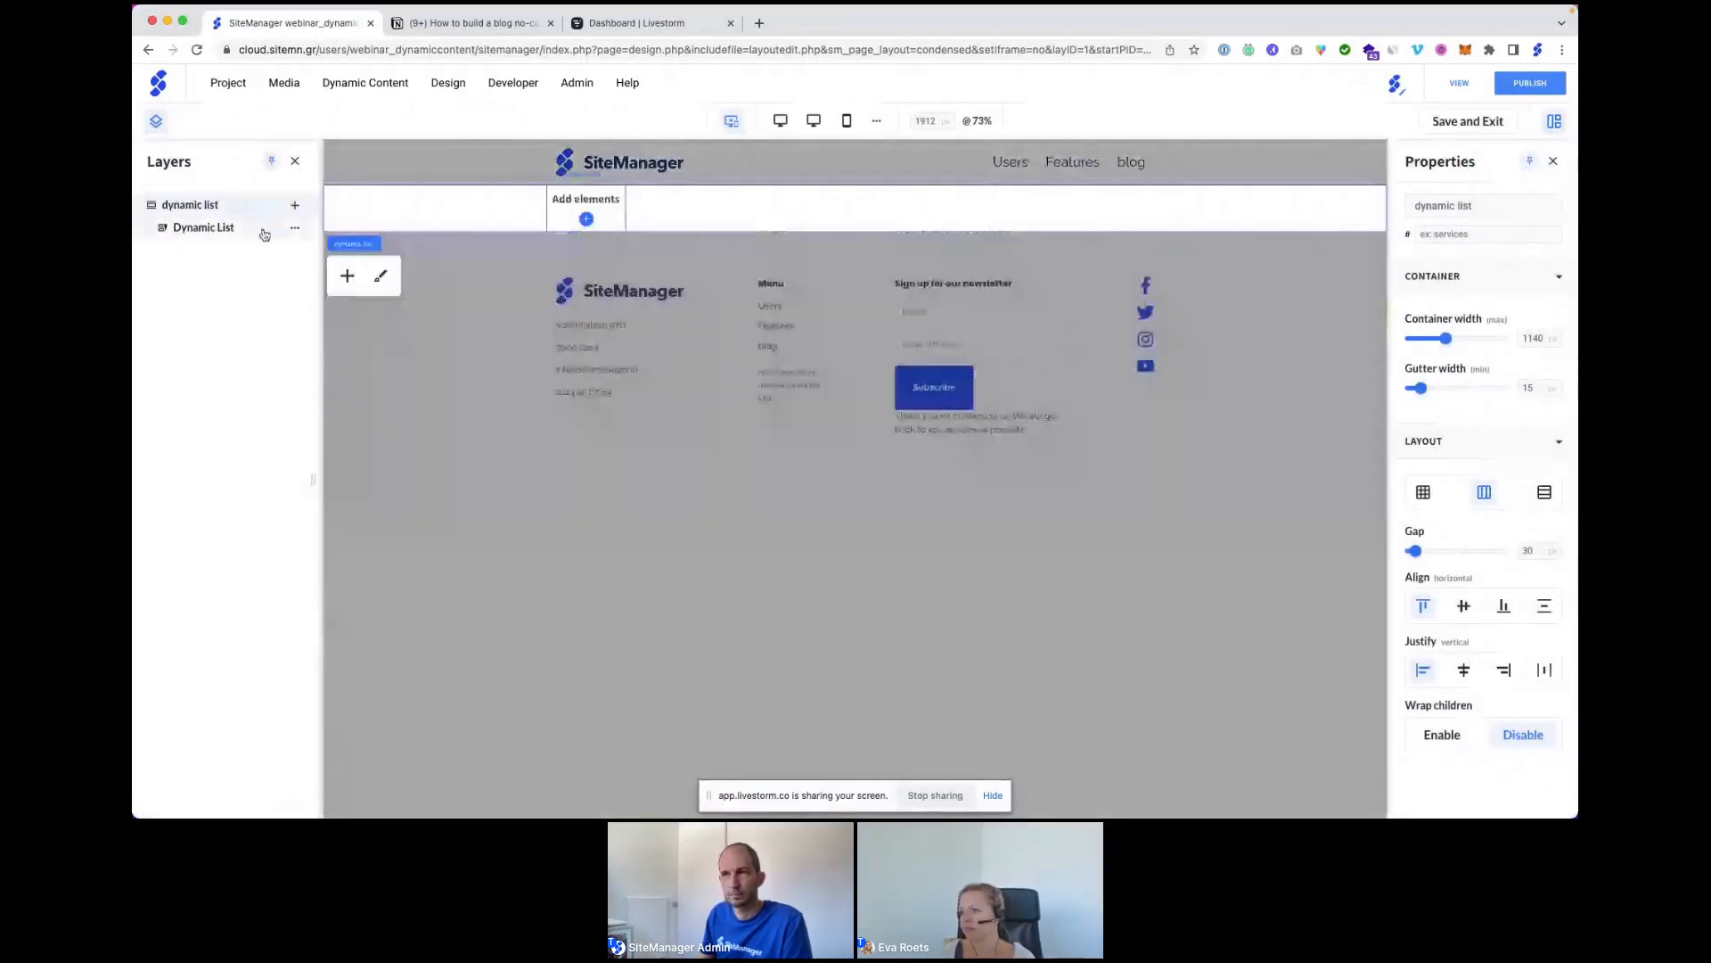
Insert a Basic Card block into the dynamic list.
click(295, 227)
click(343, 242)
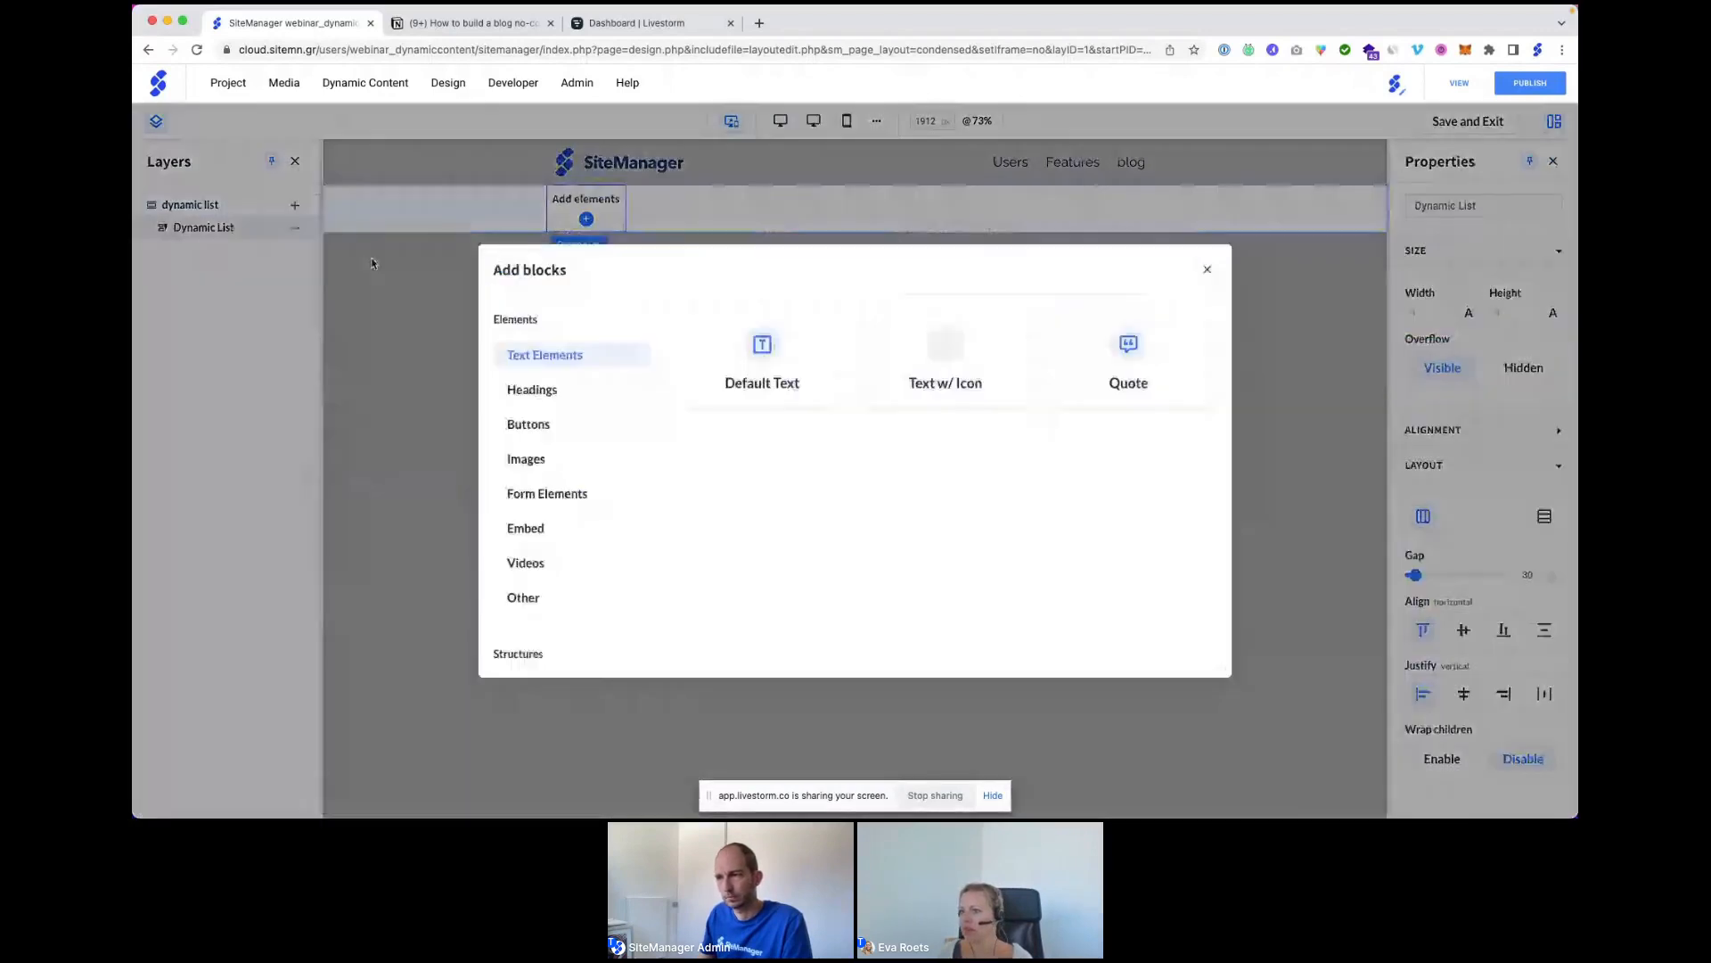
scroll(548, 648, down, 1)
click(526, 649)
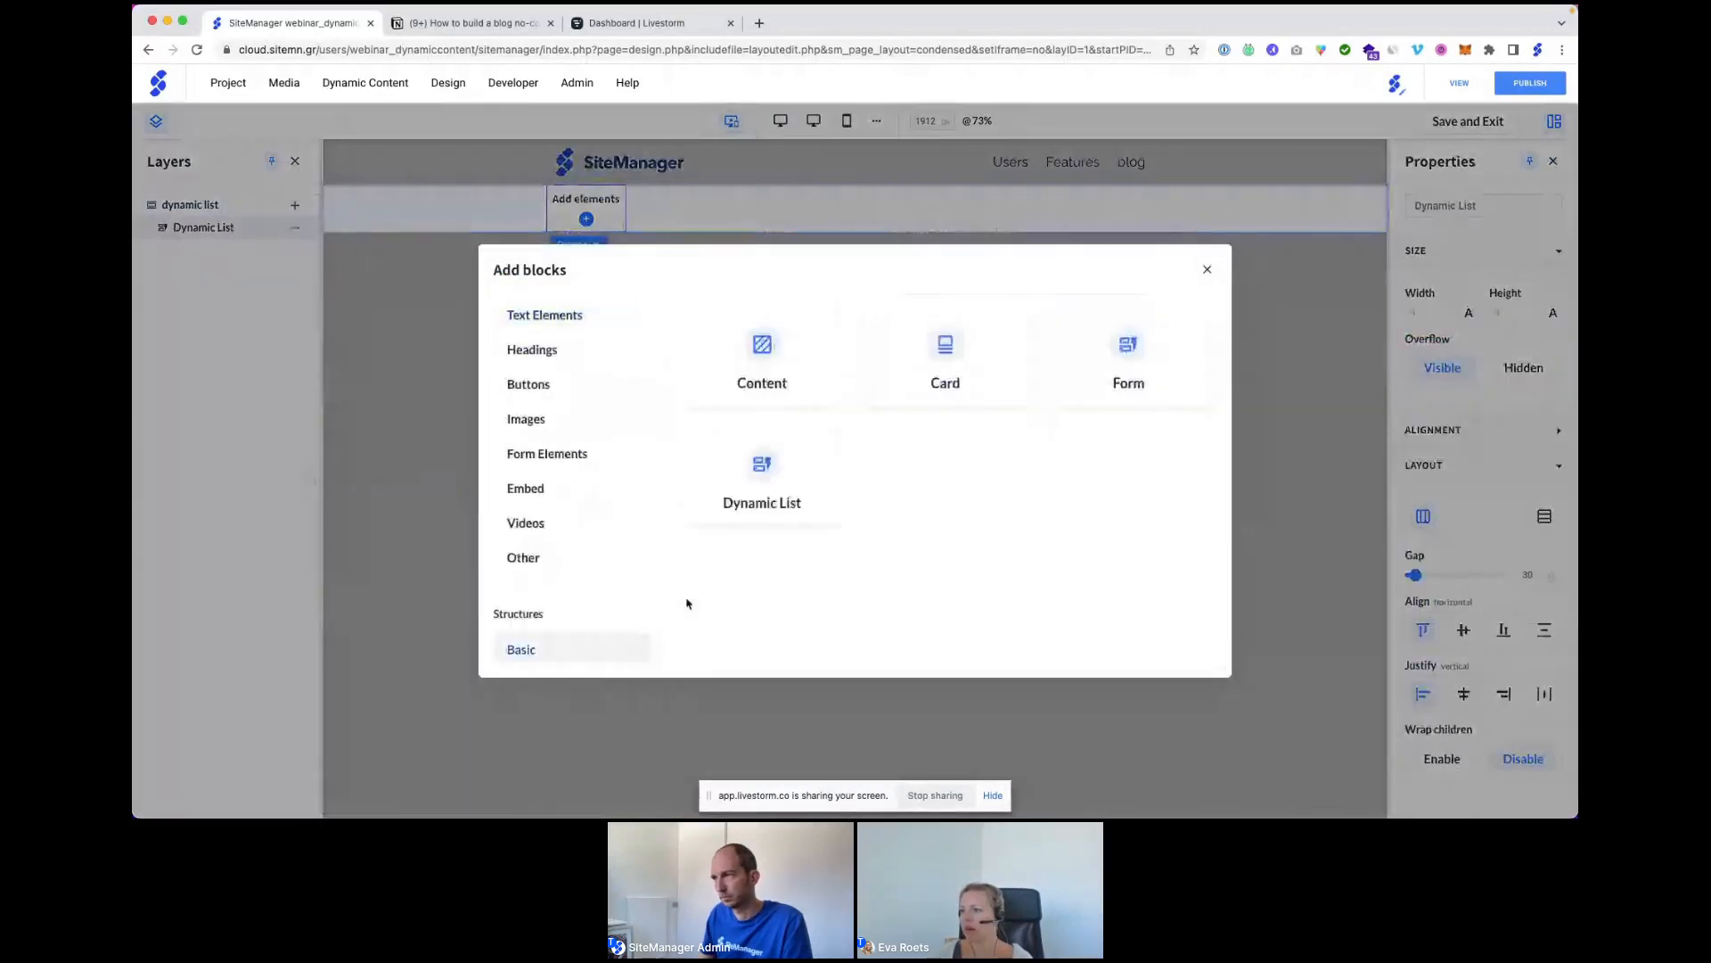
click(940, 354)
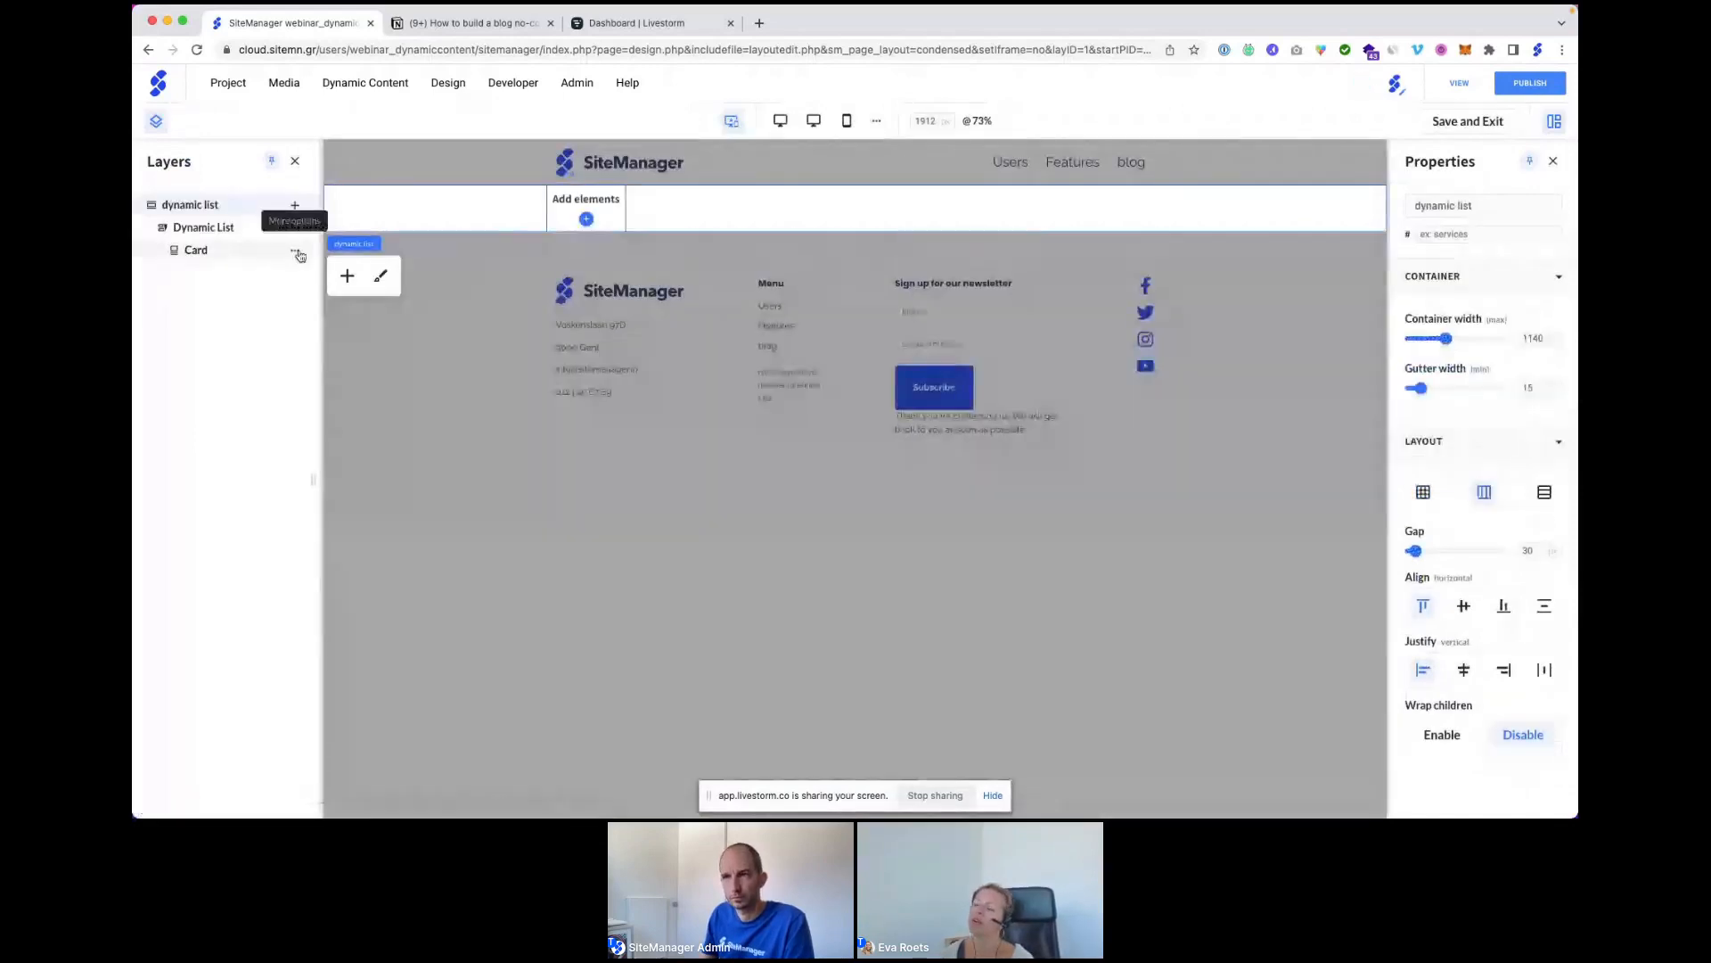
Add a Default Button to the card and stack the card's contents vertically.
click(295, 253)
click(328, 269)
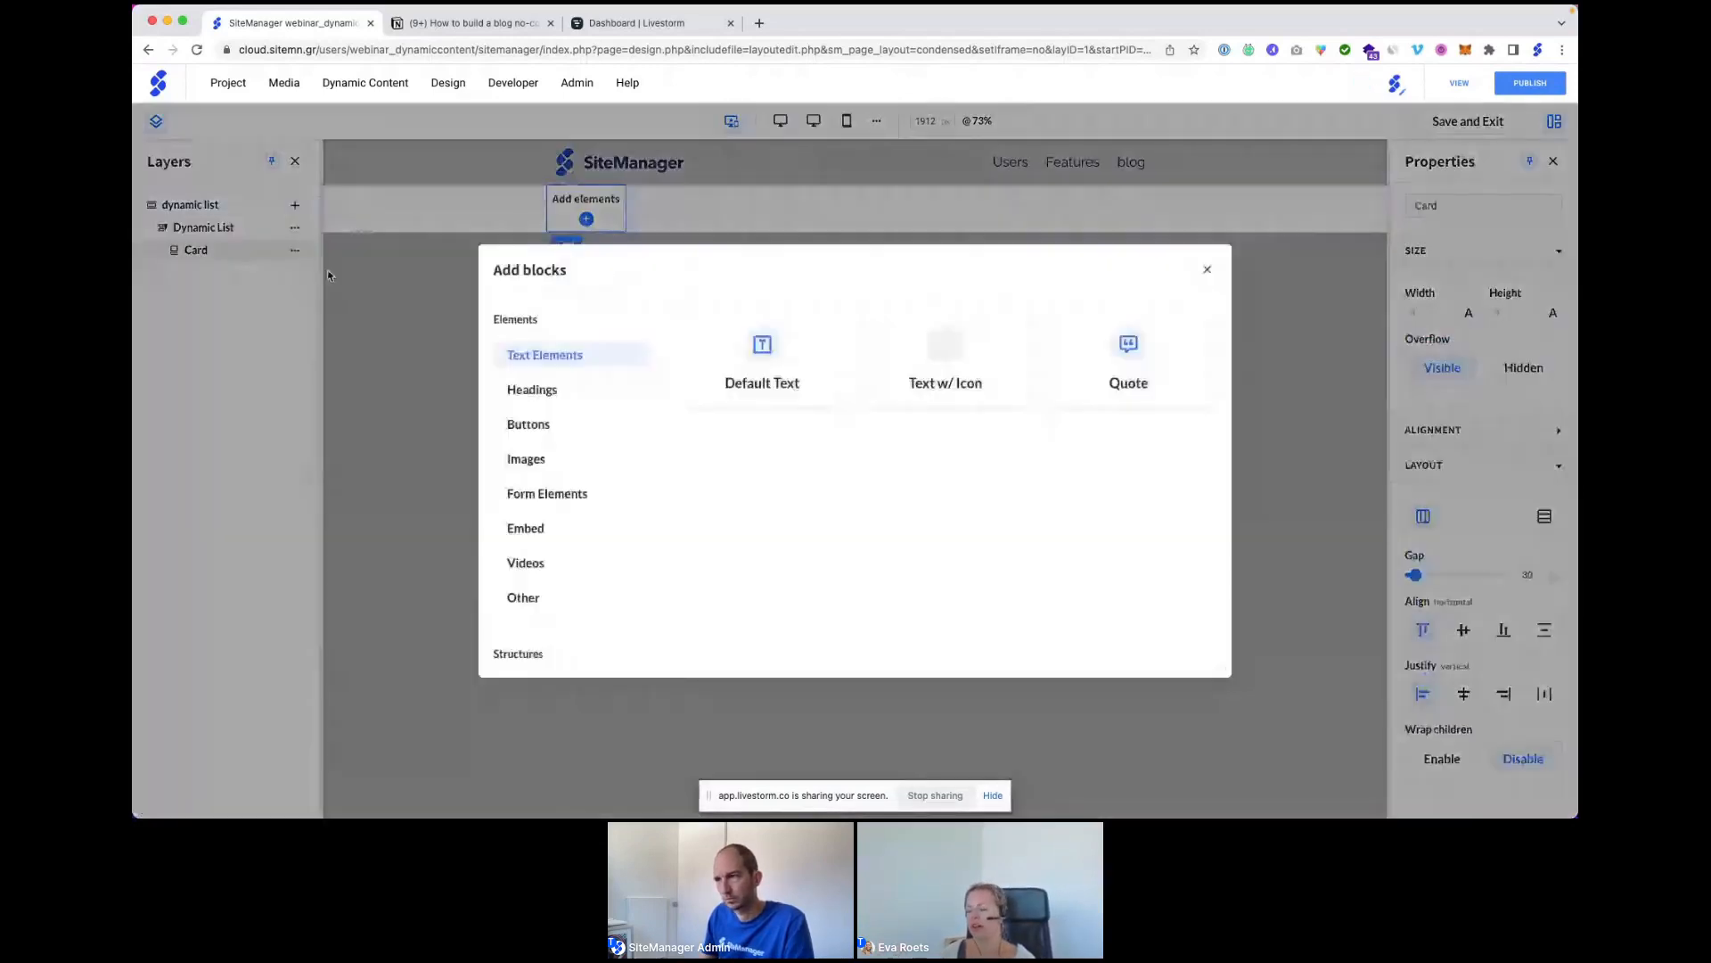
click(529, 425)
click(752, 364)
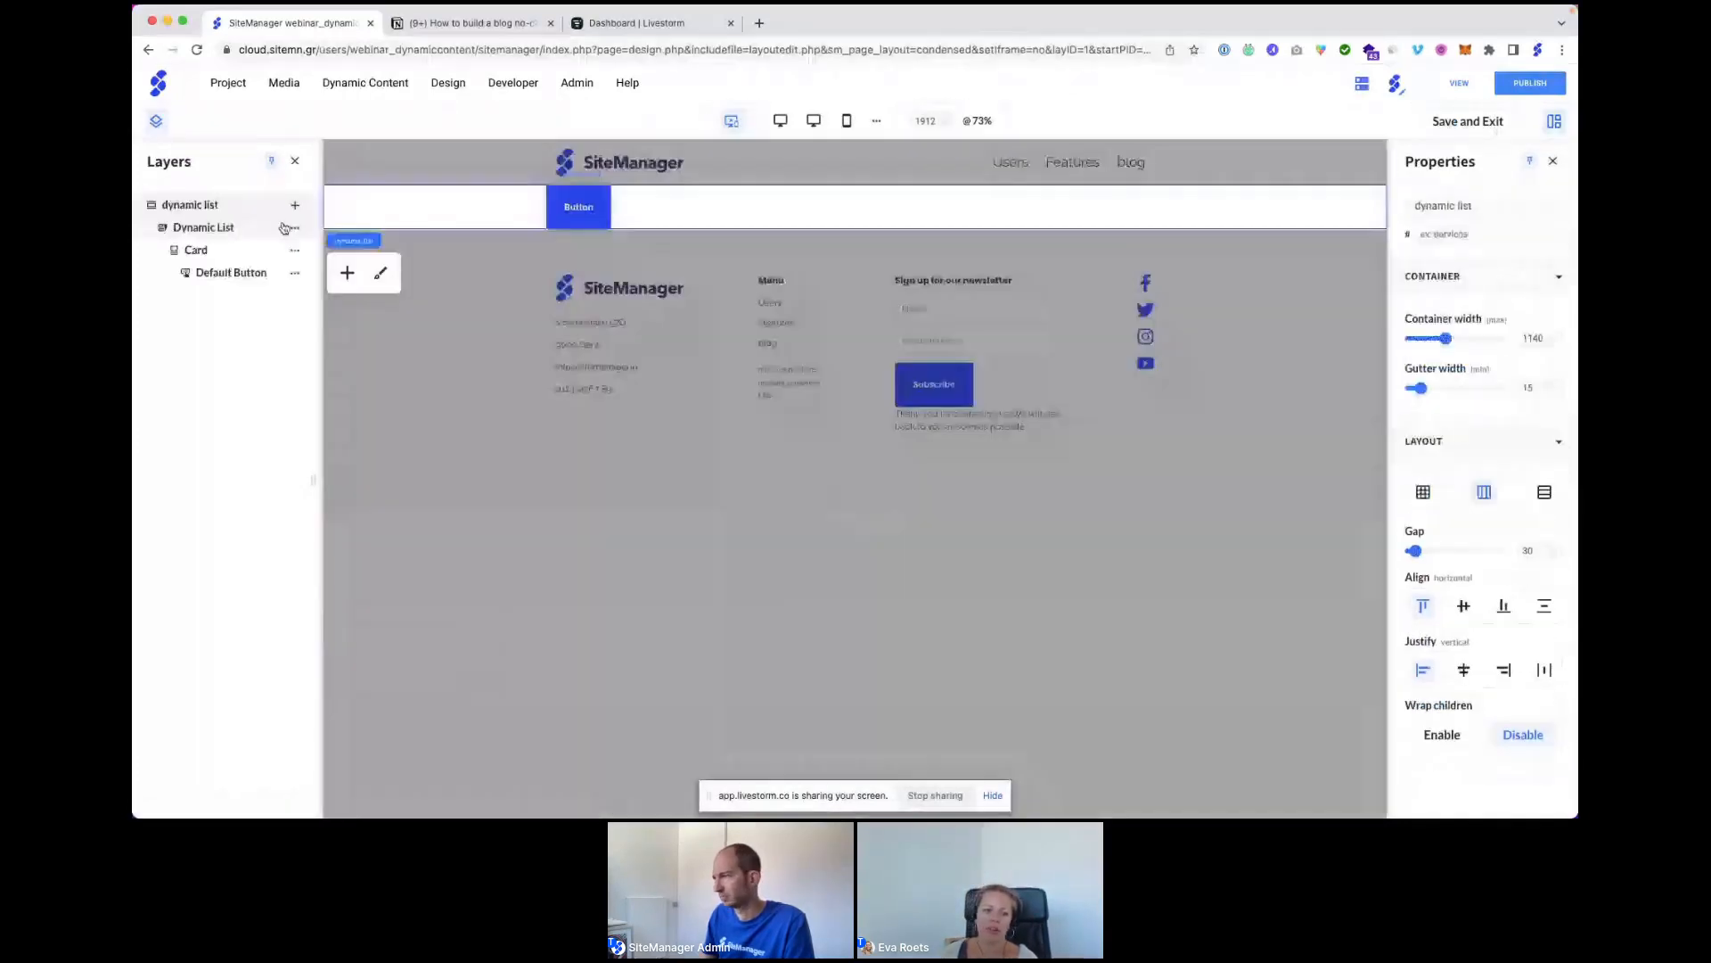
click(219, 250)
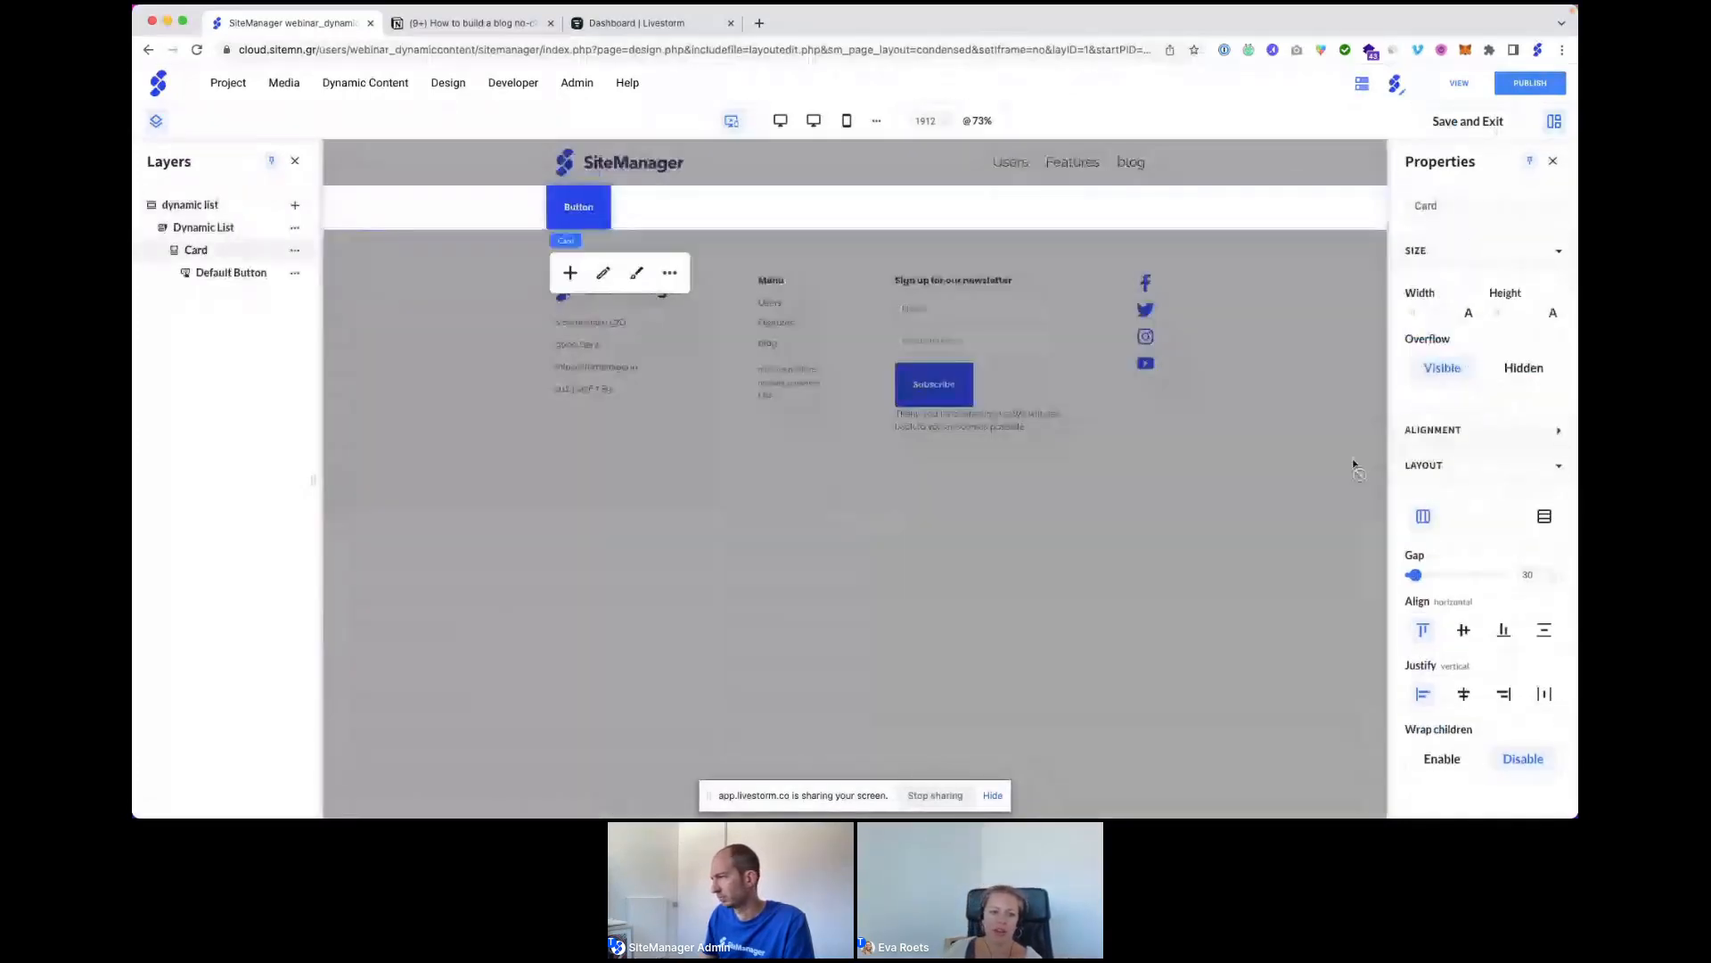
click(1544, 518)
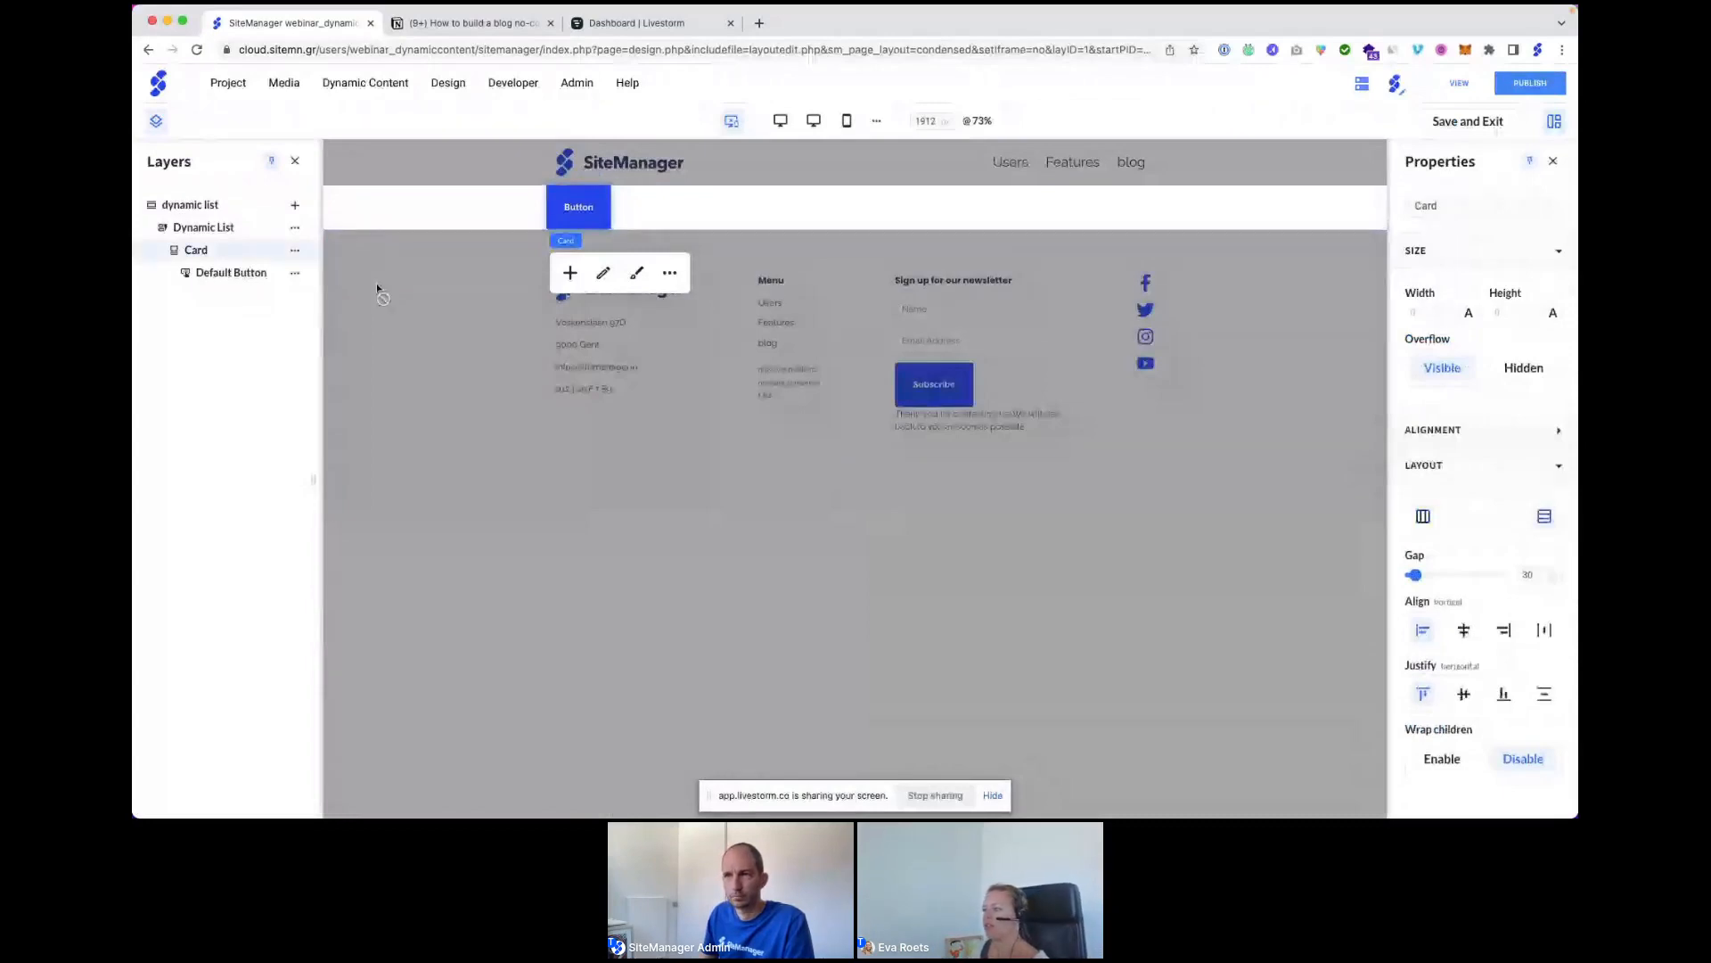
Add a Default Text block and an image placeholder to the card.
click(295, 253)
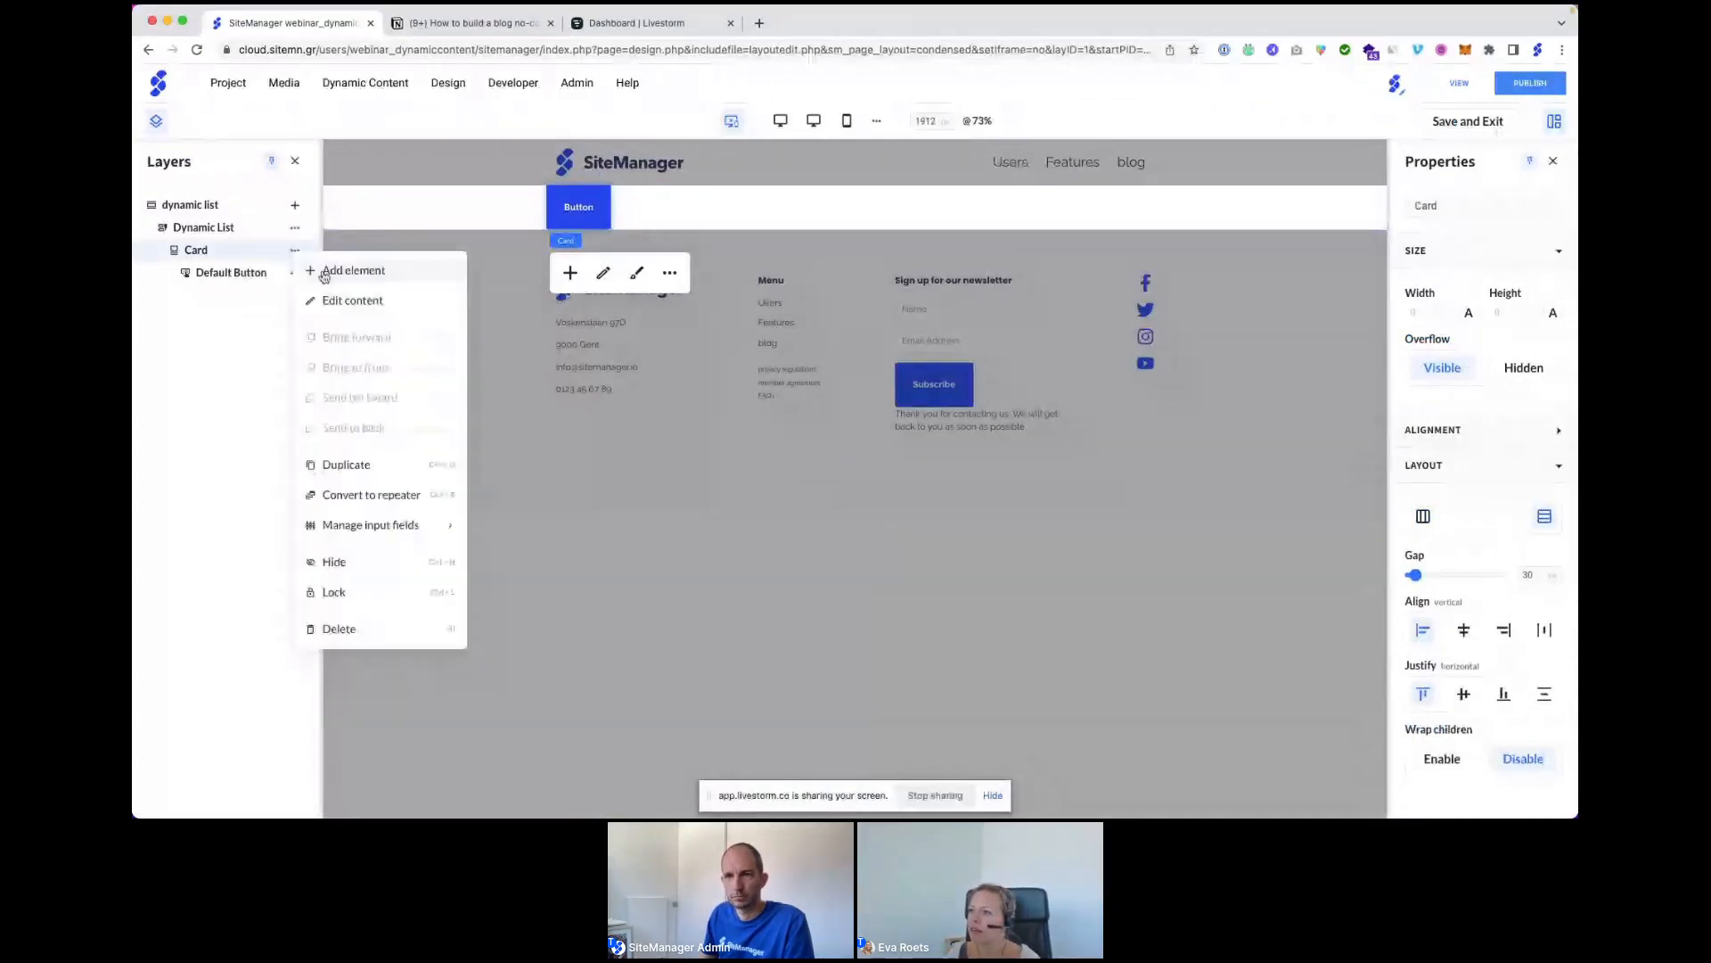
click(325, 274)
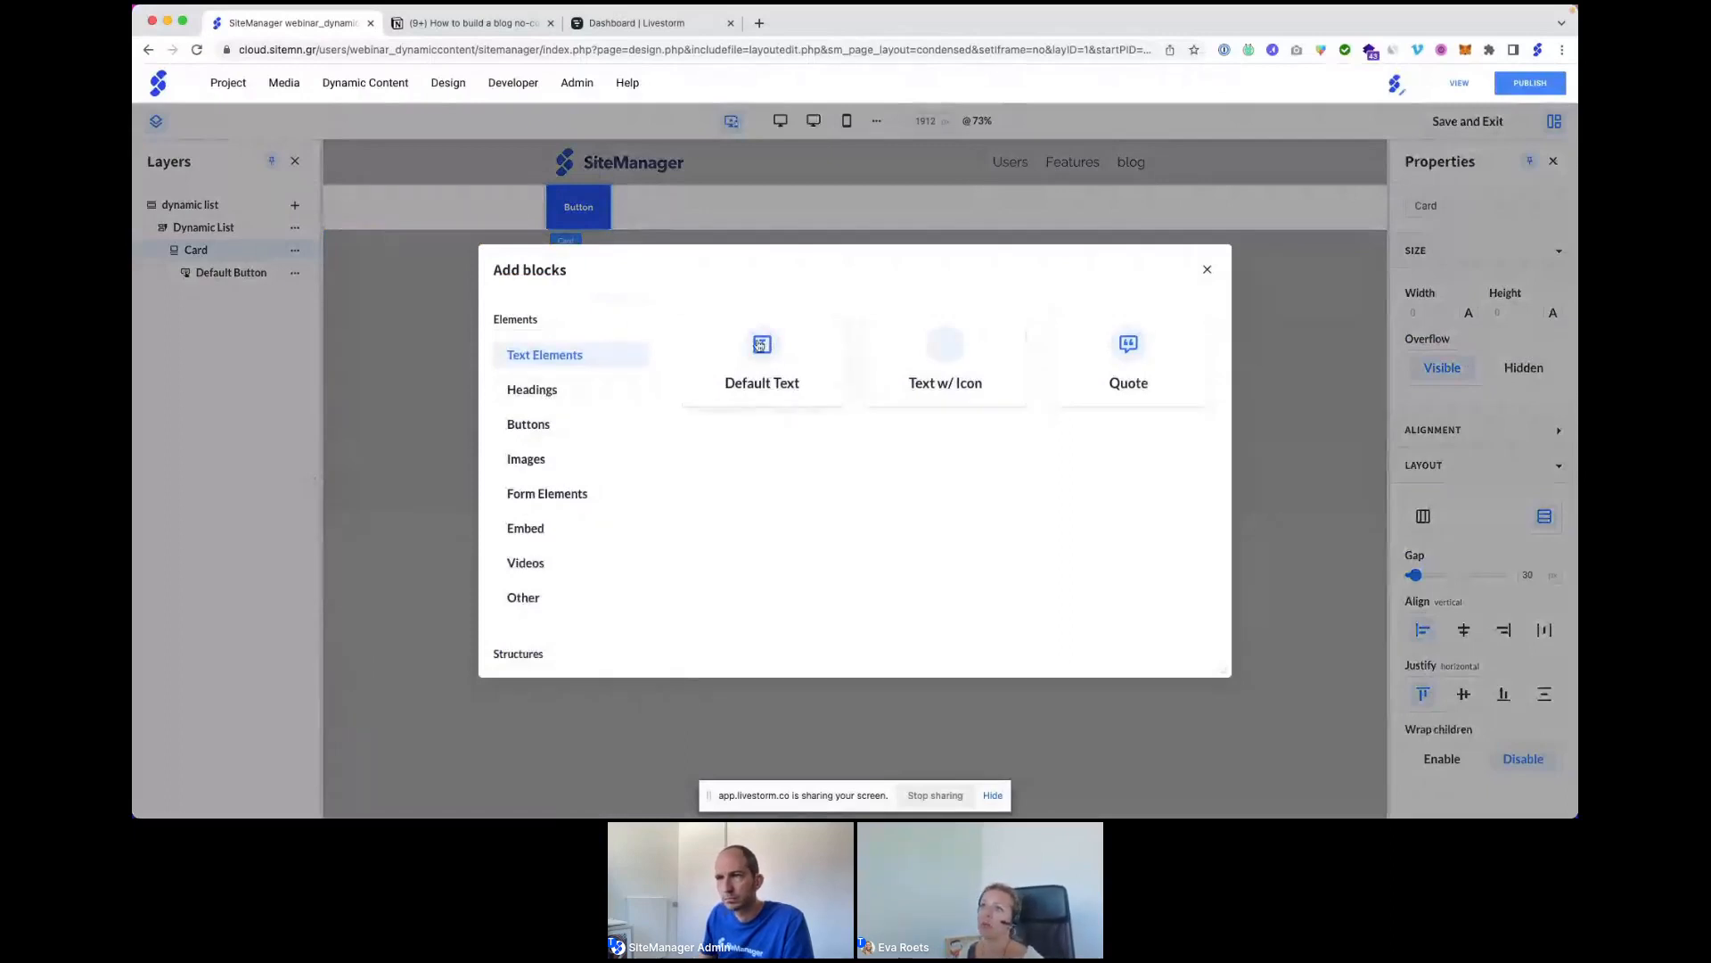
click(759, 345)
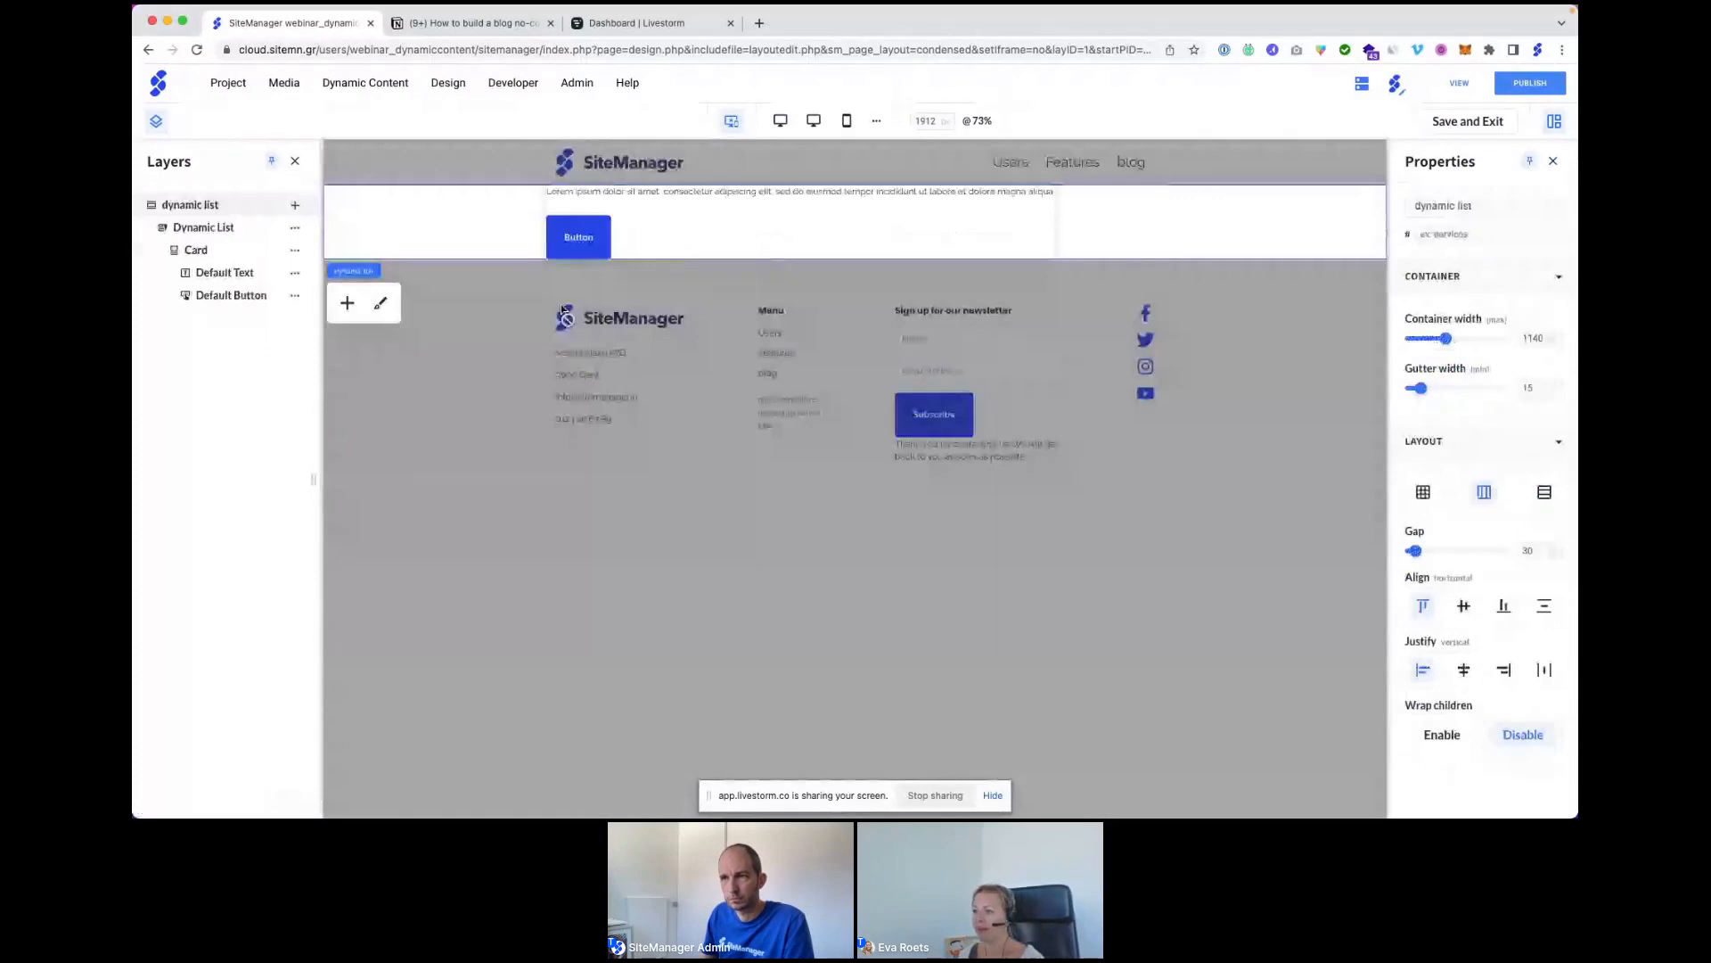
click(196, 249)
click(294, 250)
click(346, 270)
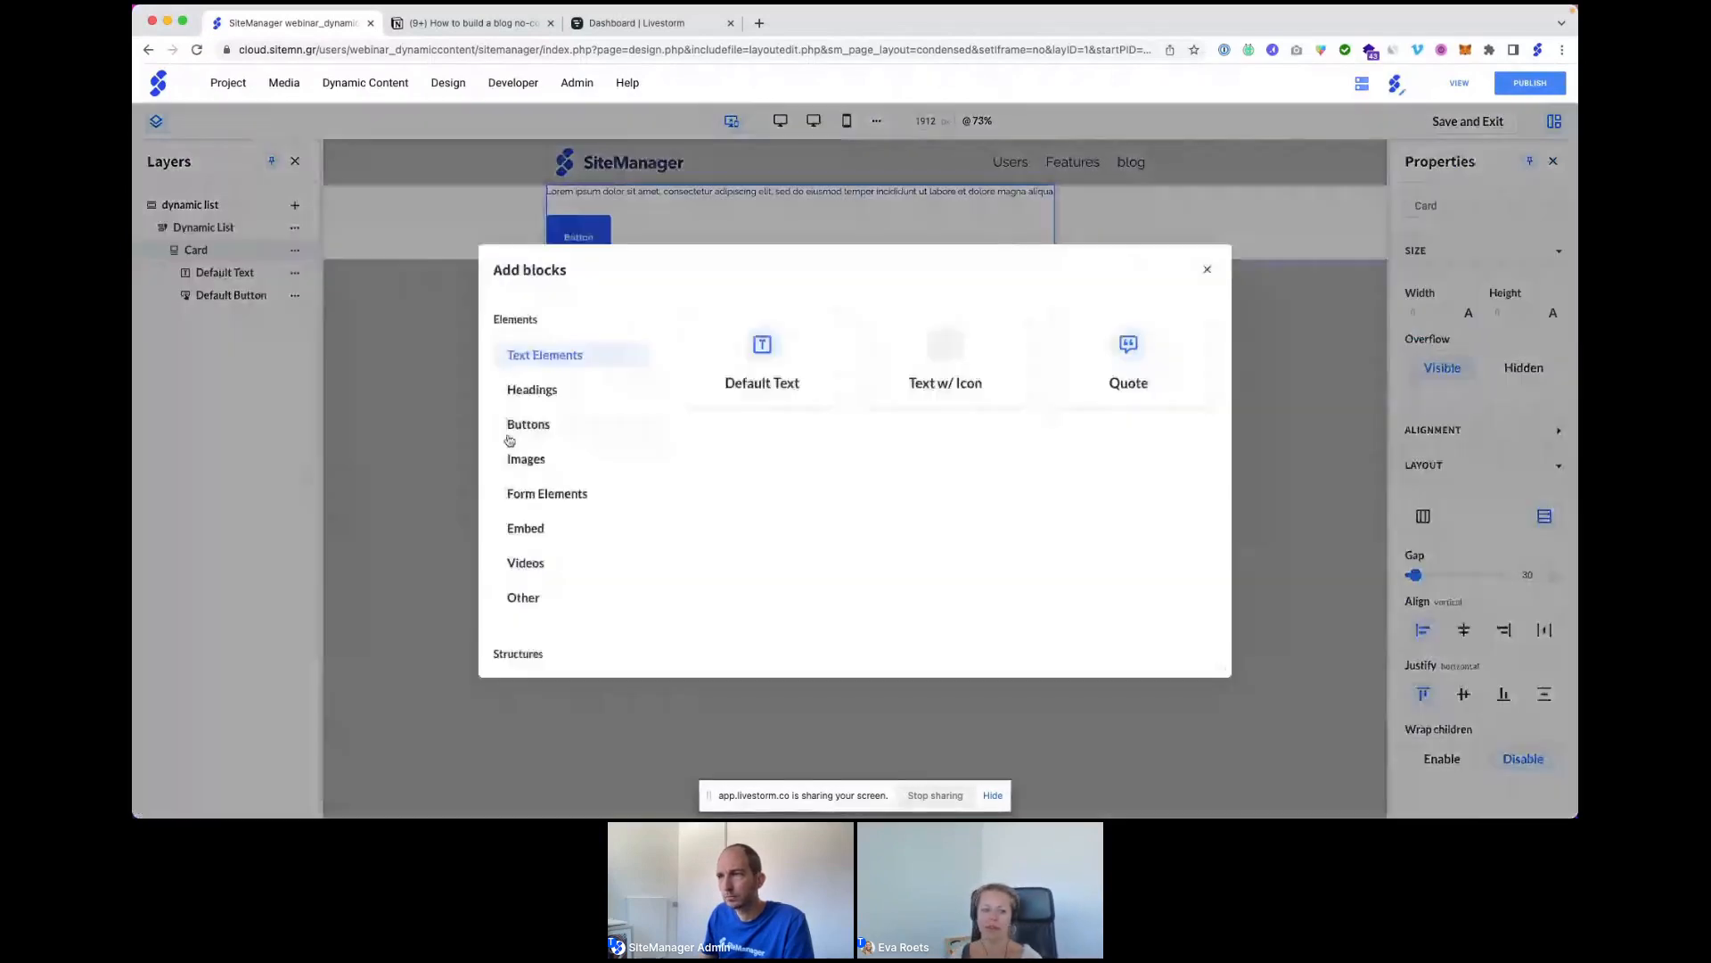
click(772, 355)
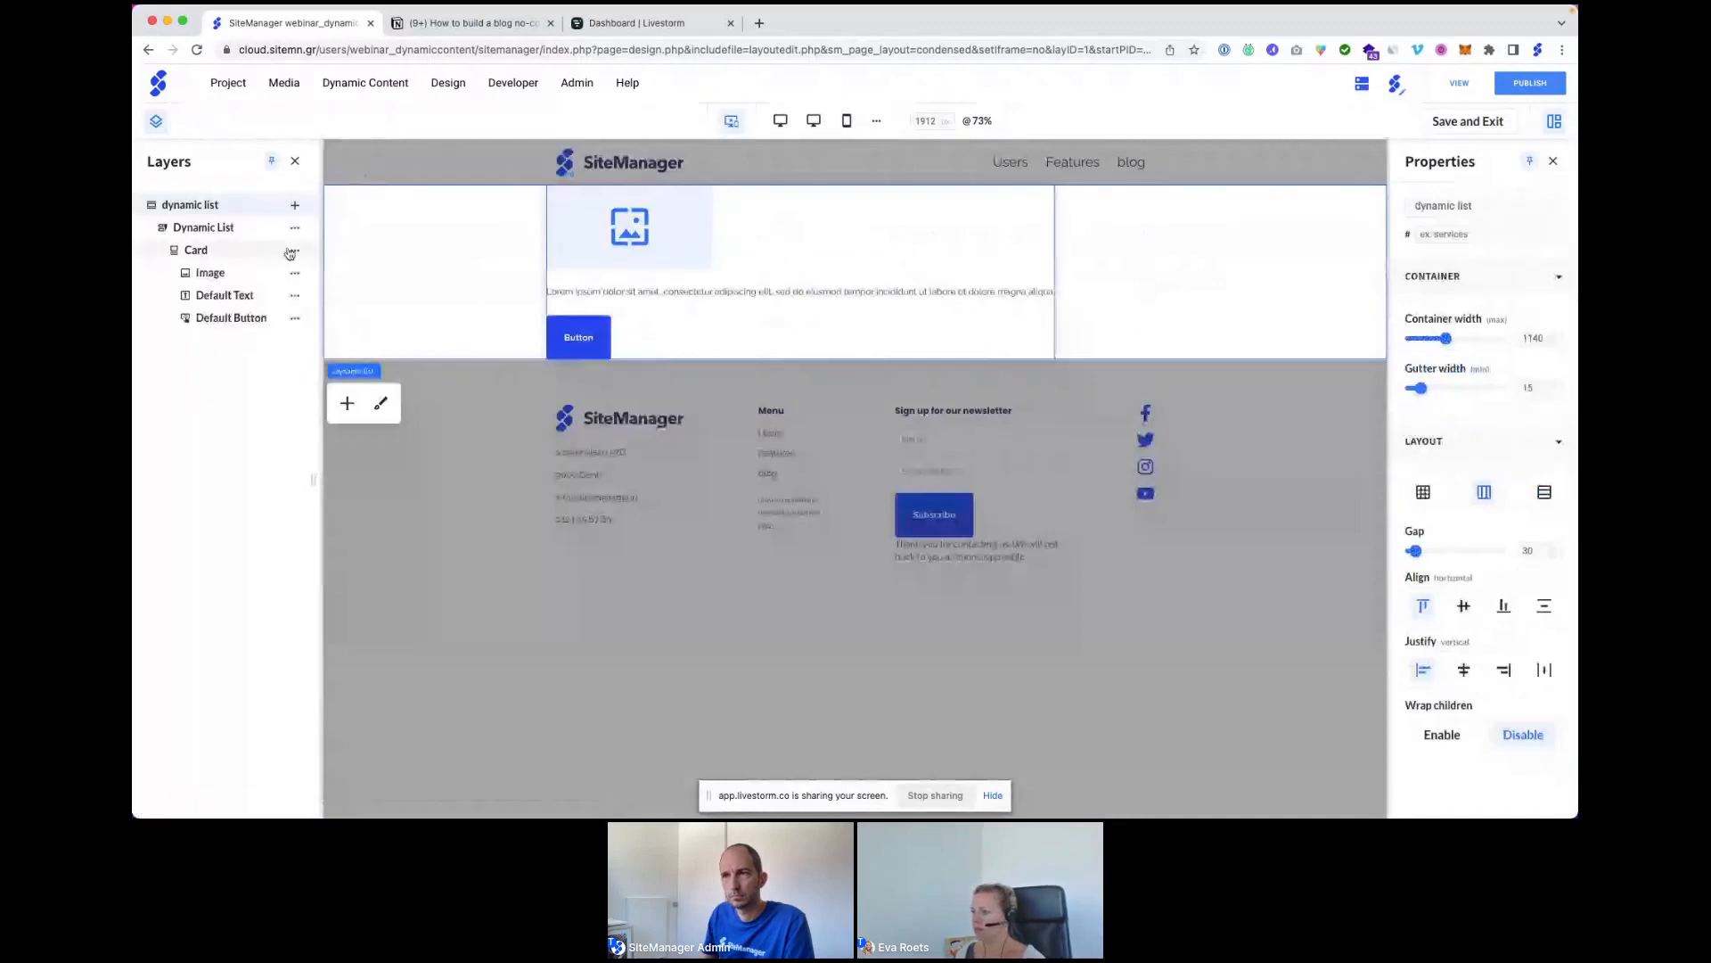
Add a Header 4 heading to the card and switch the card width unit to percent.
click(293, 250)
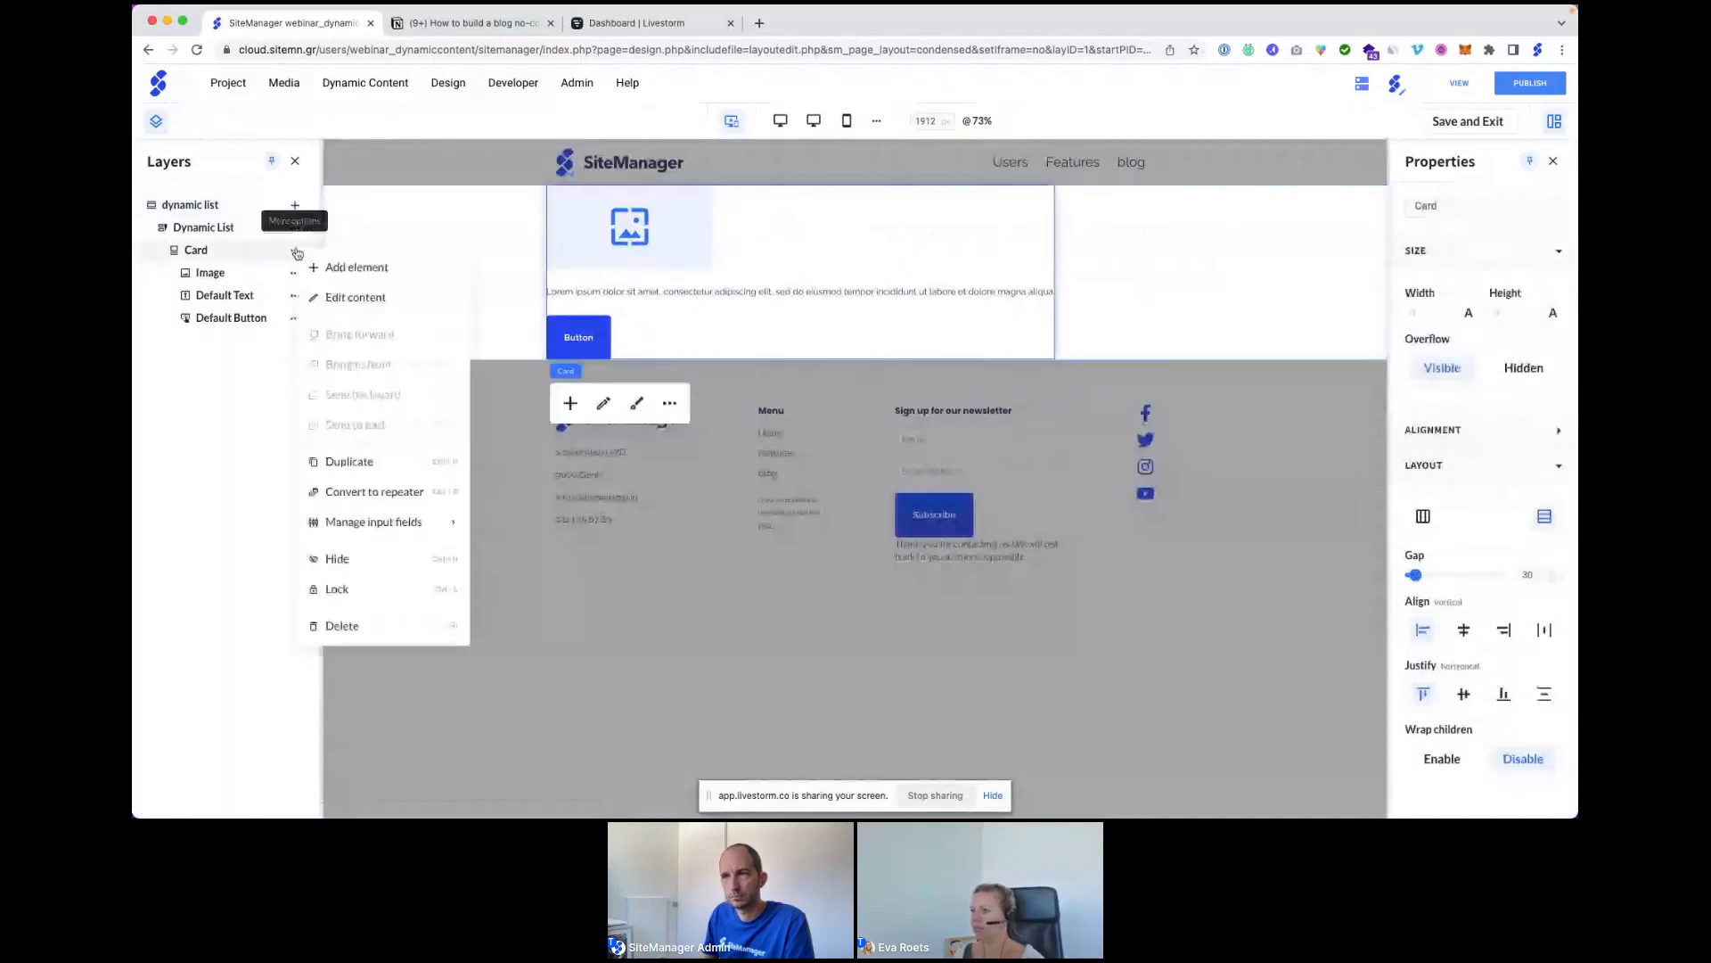
click(350, 273)
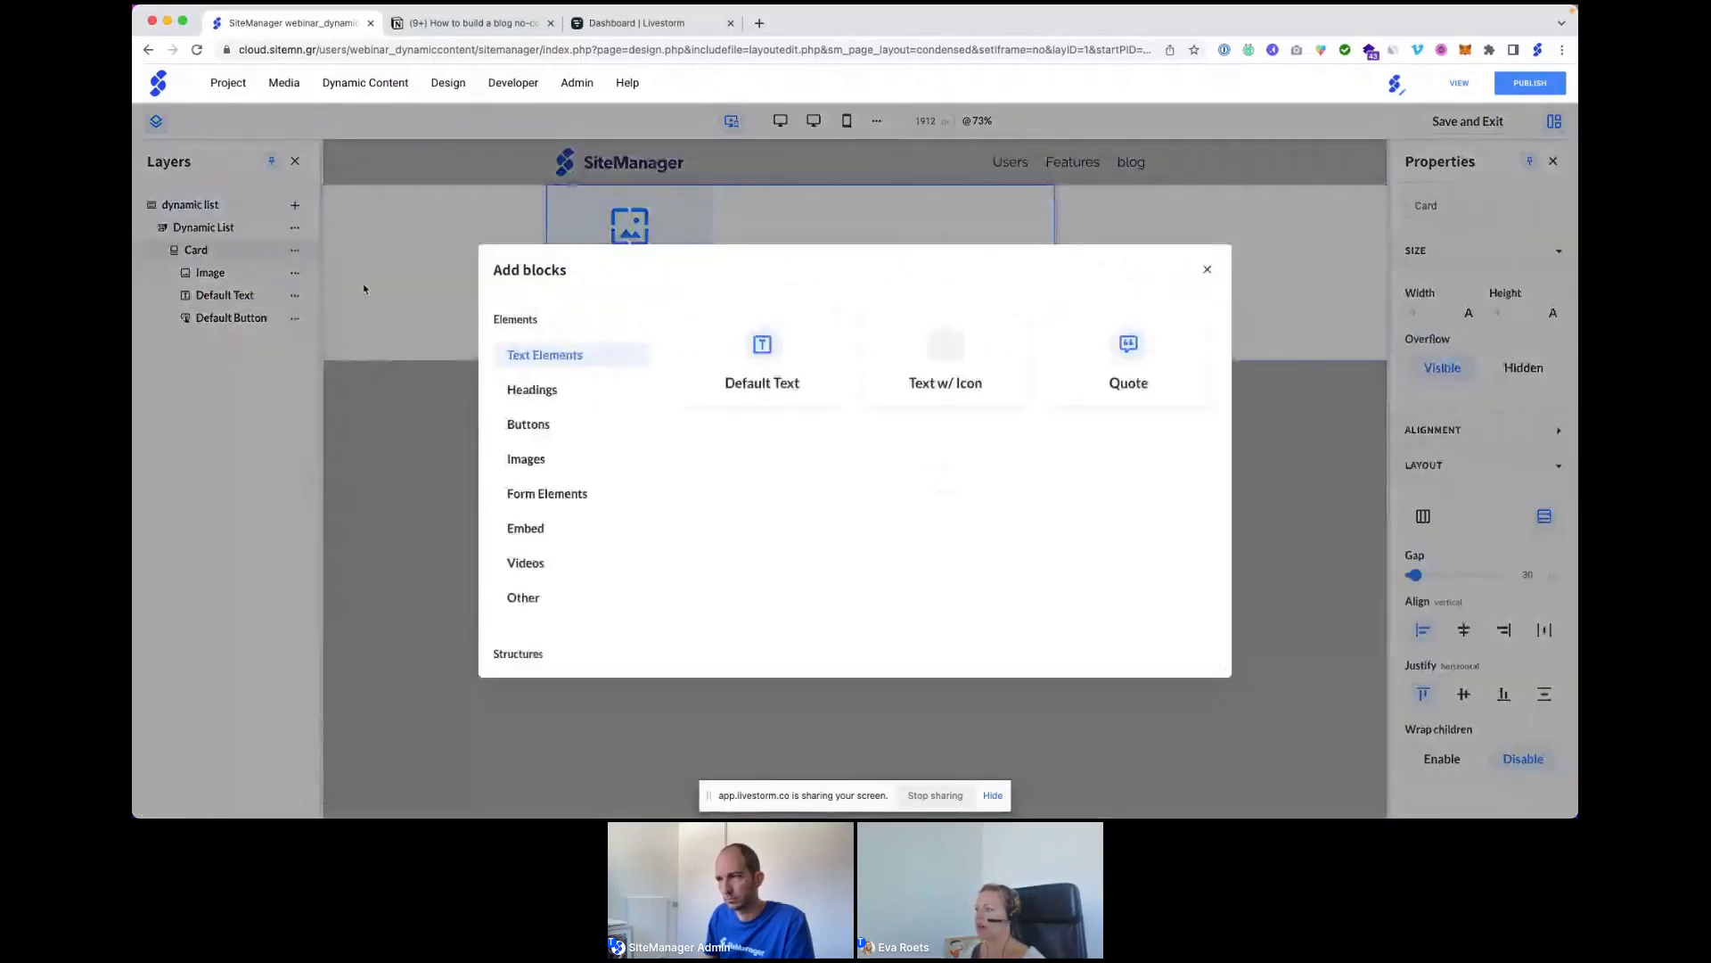
click(525, 386)
click(910, 489)
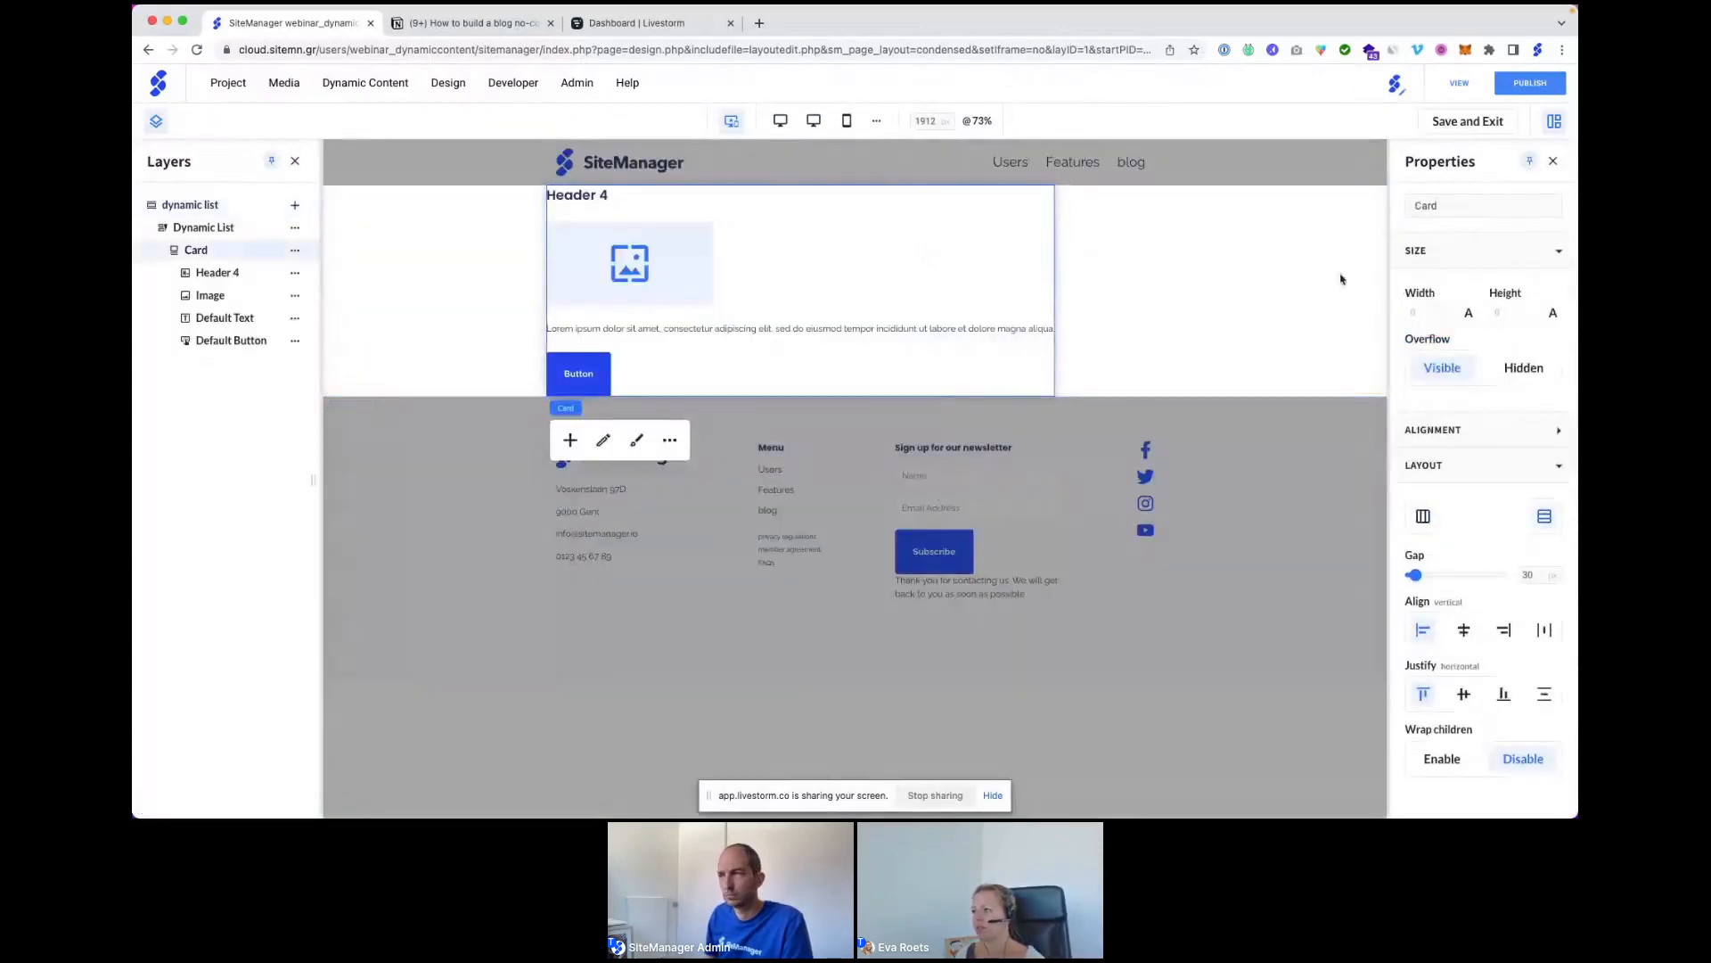
click(1469, 315)
Set the card's width to 33%.
click(1444, 359)
click(1426, 312)
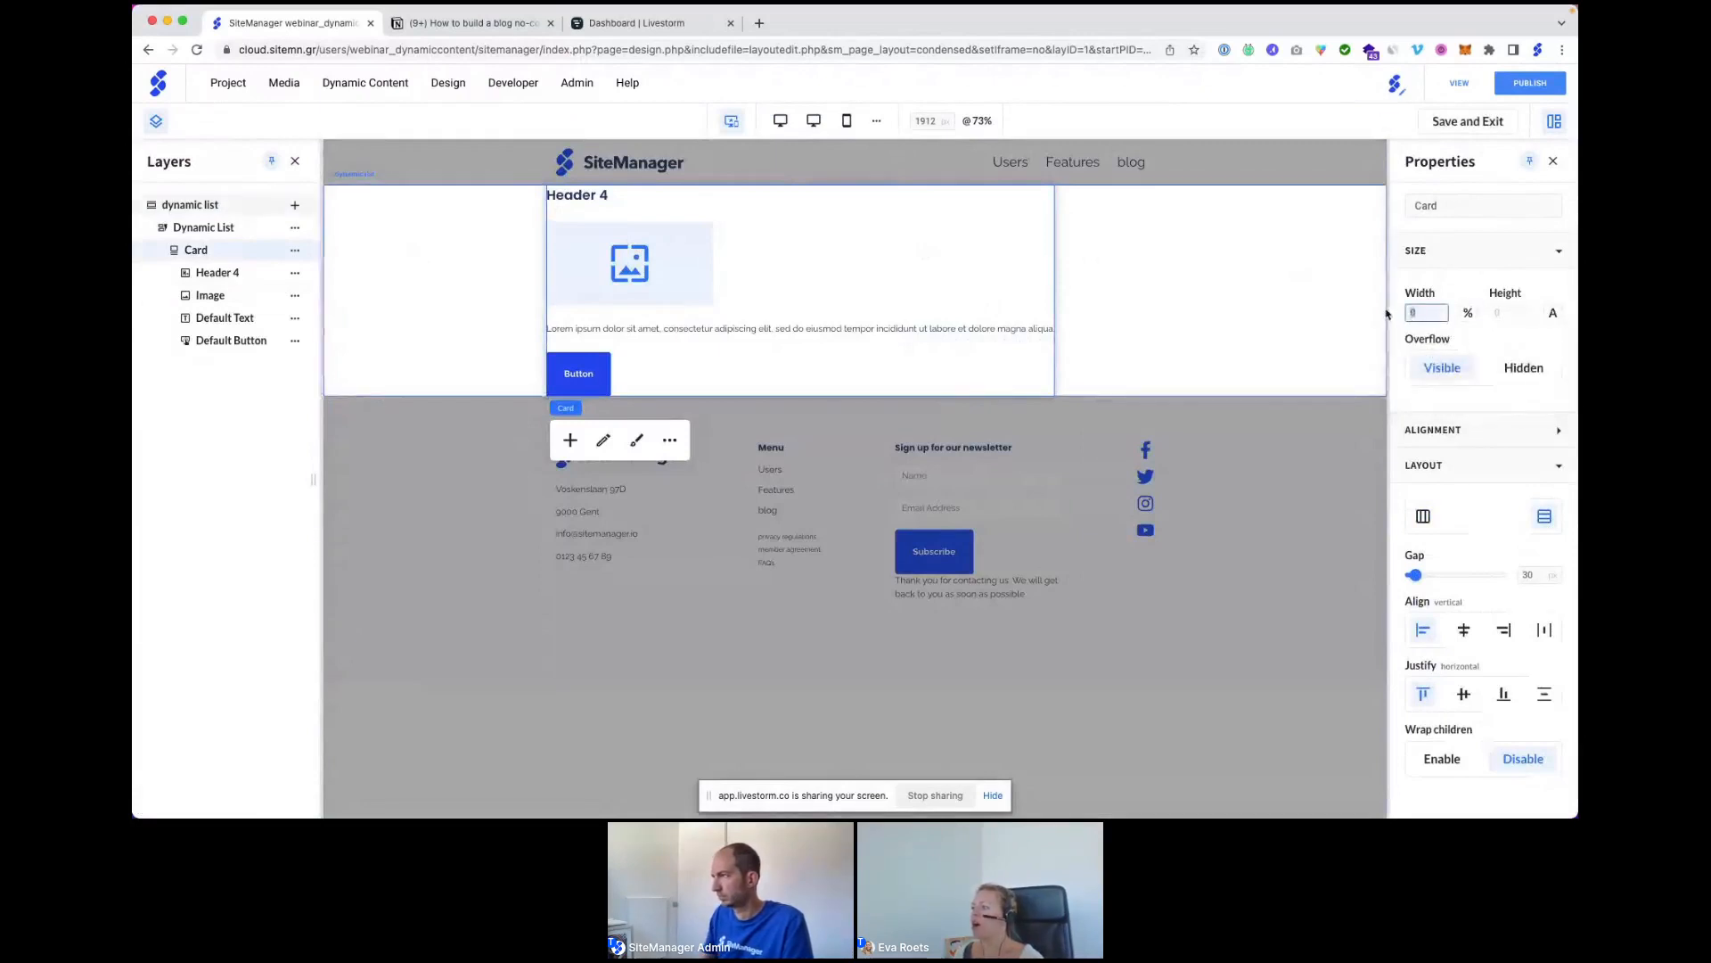
click(1476, 284)
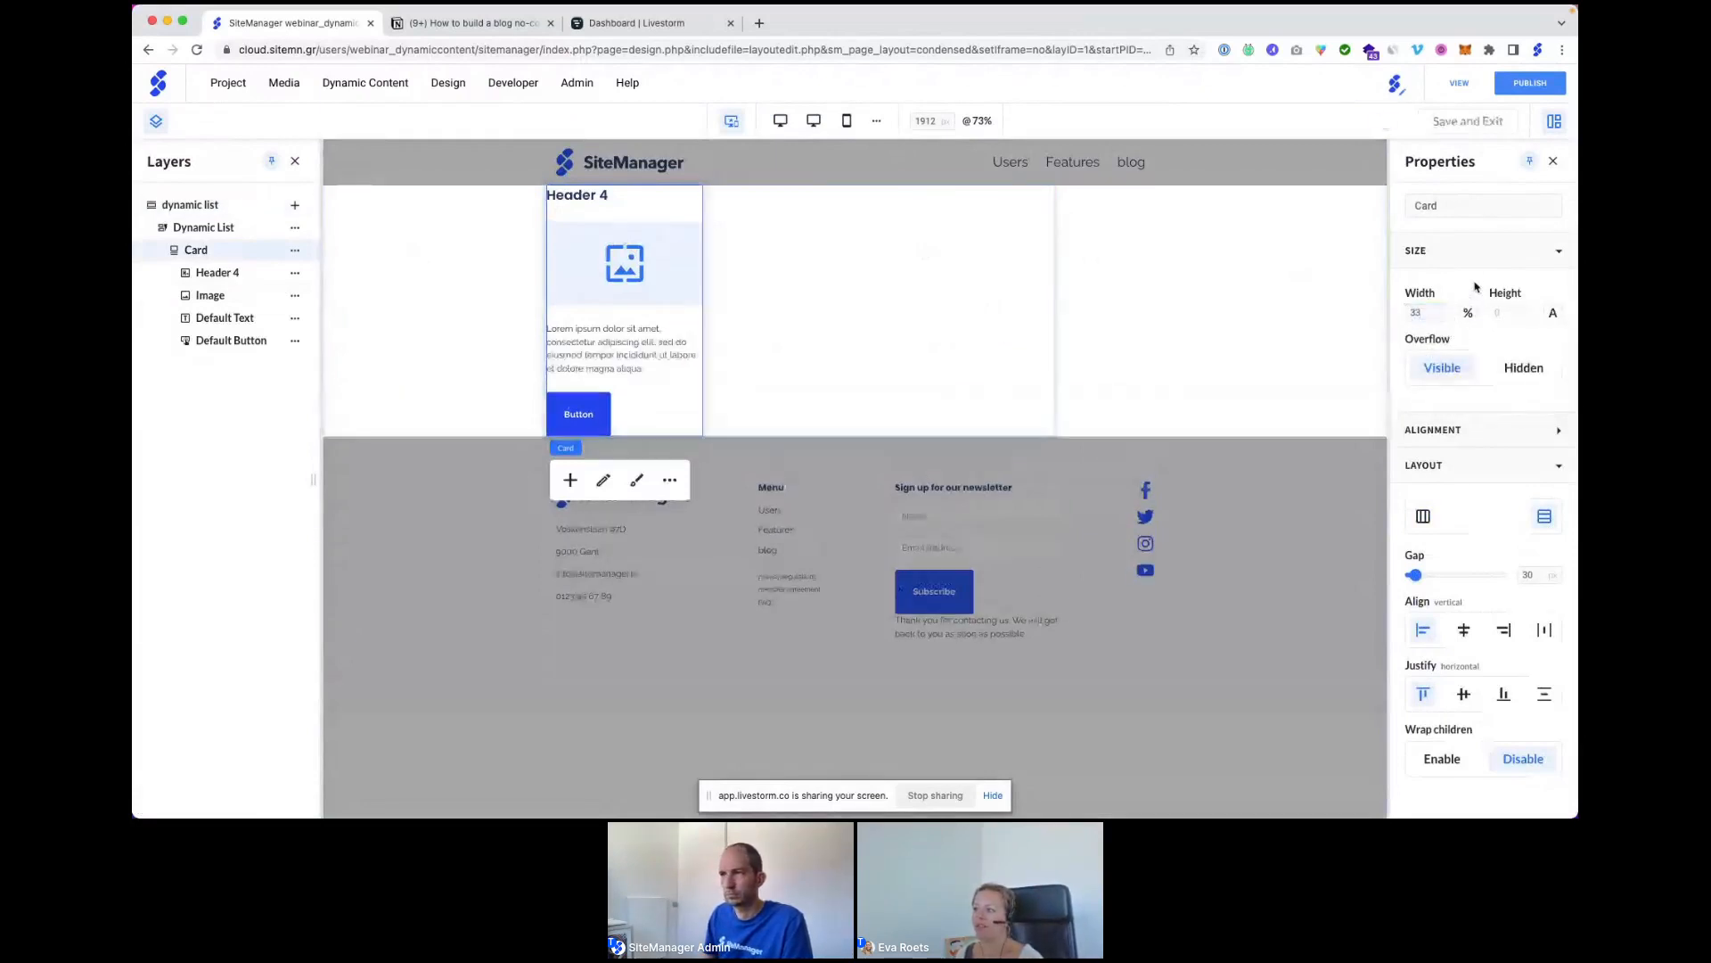
Give the dynamic list 50 px top and bottom padding.
click(458, 321)
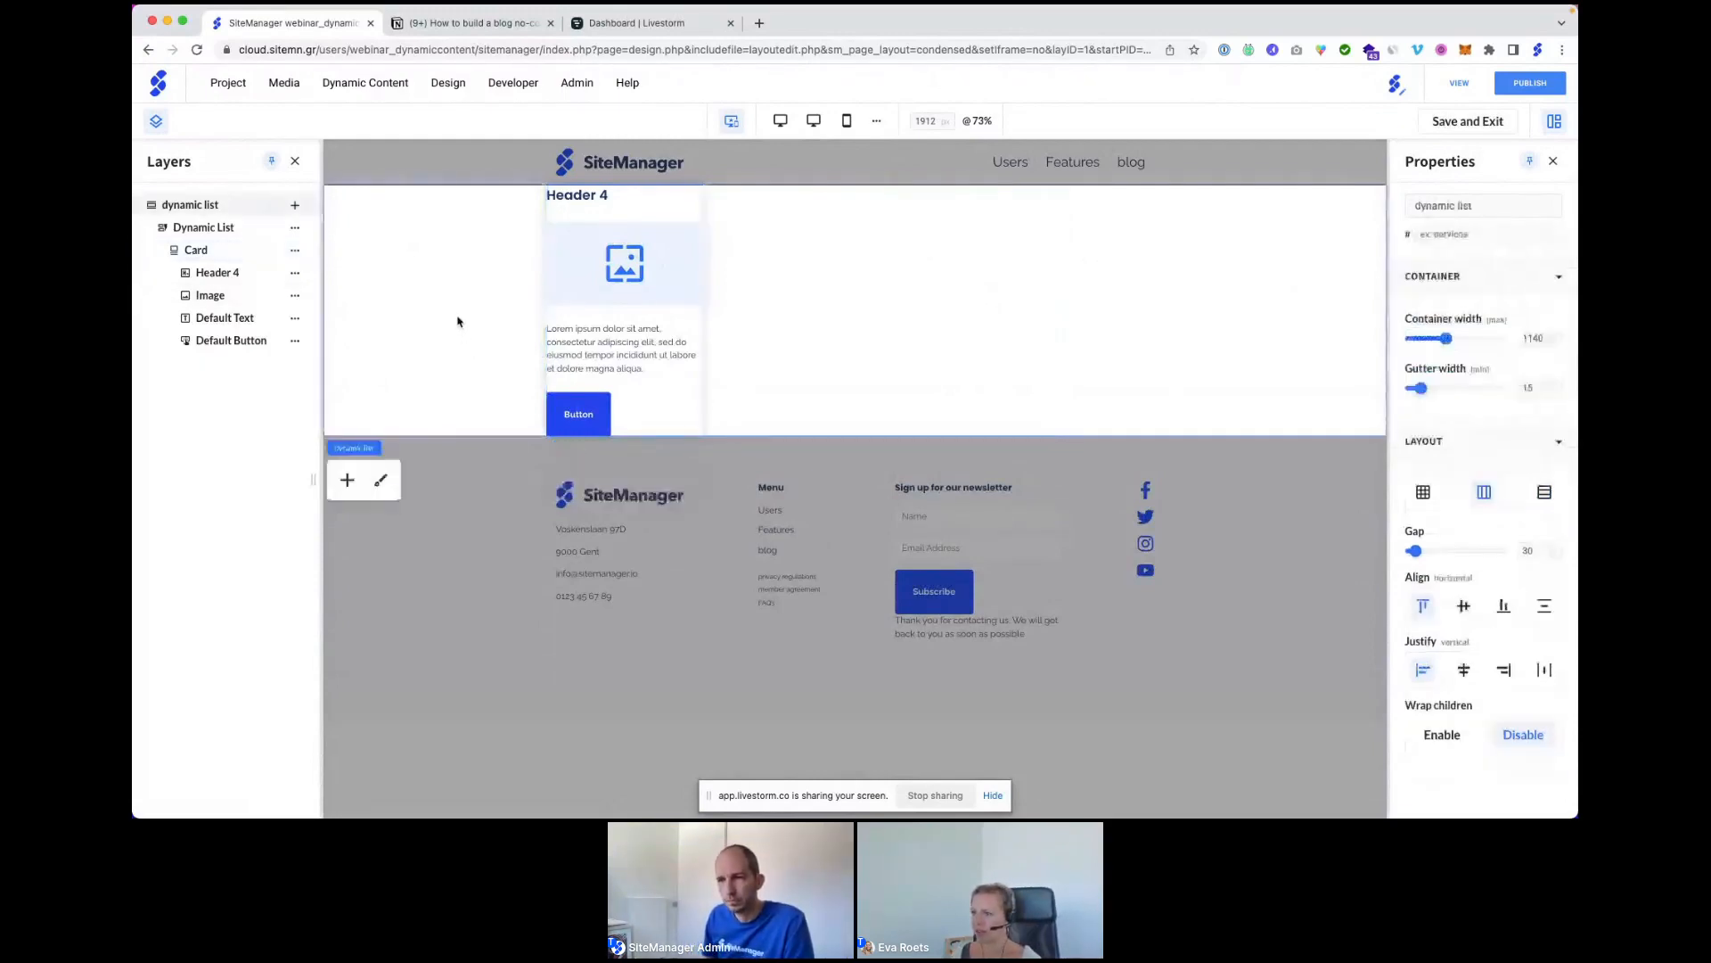
click(381, 481)
click(264, 283)
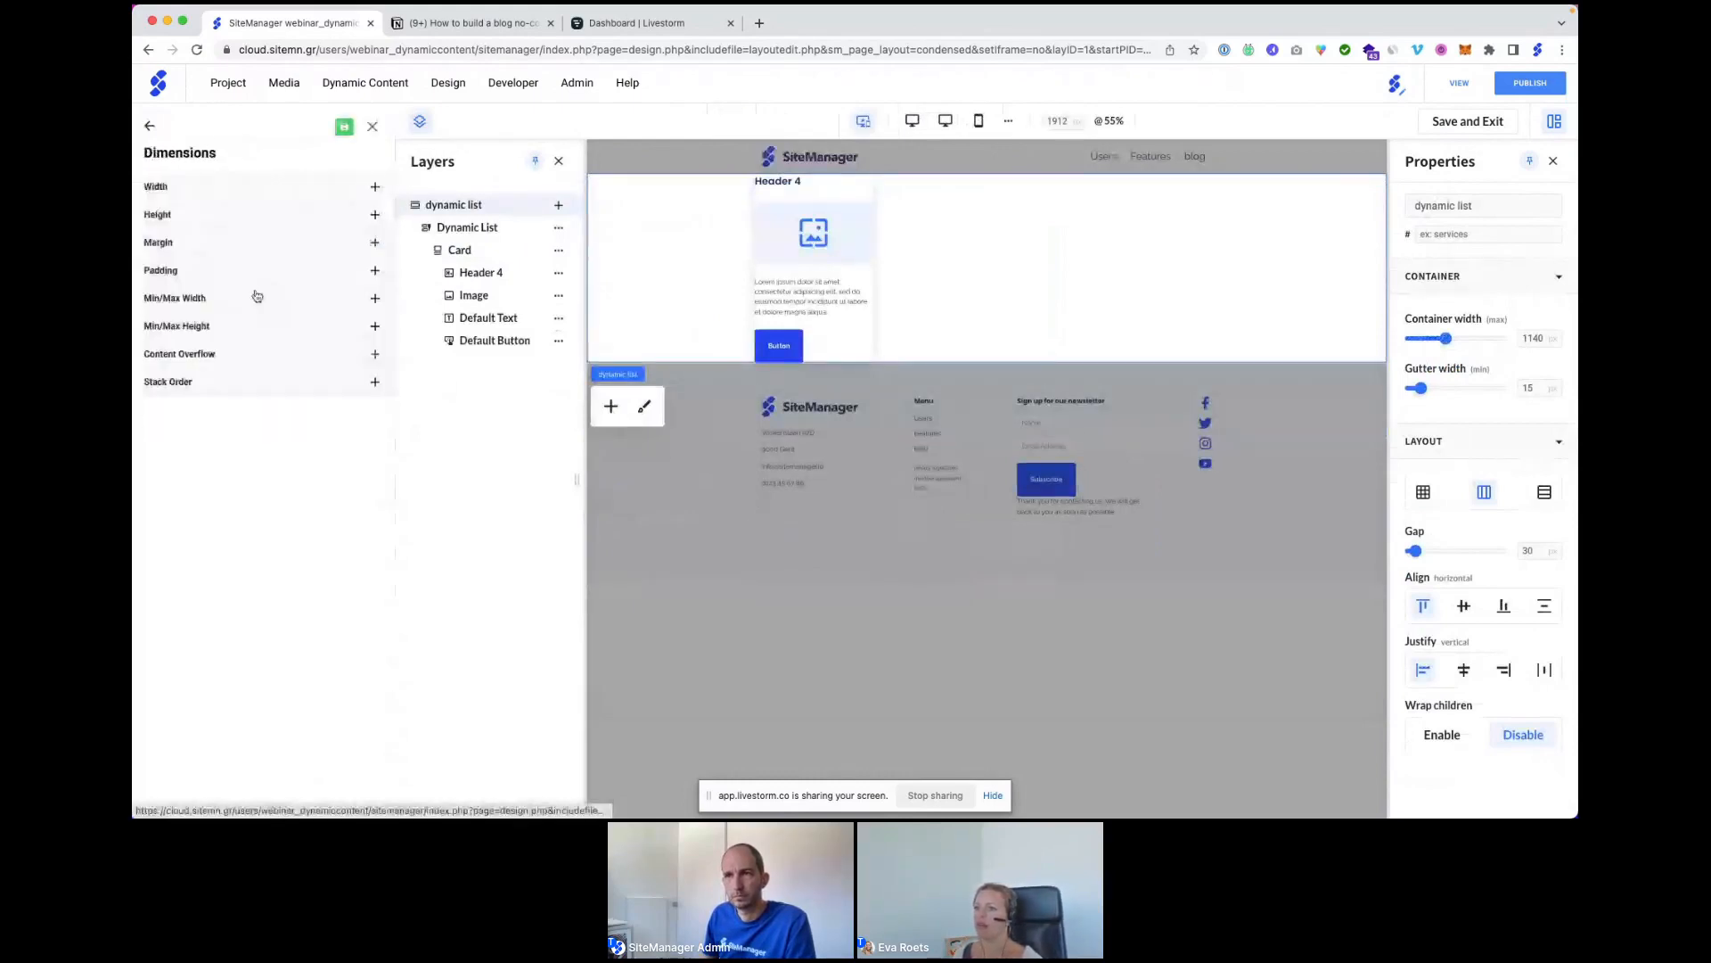
click(218, 269)
click(241, 342)
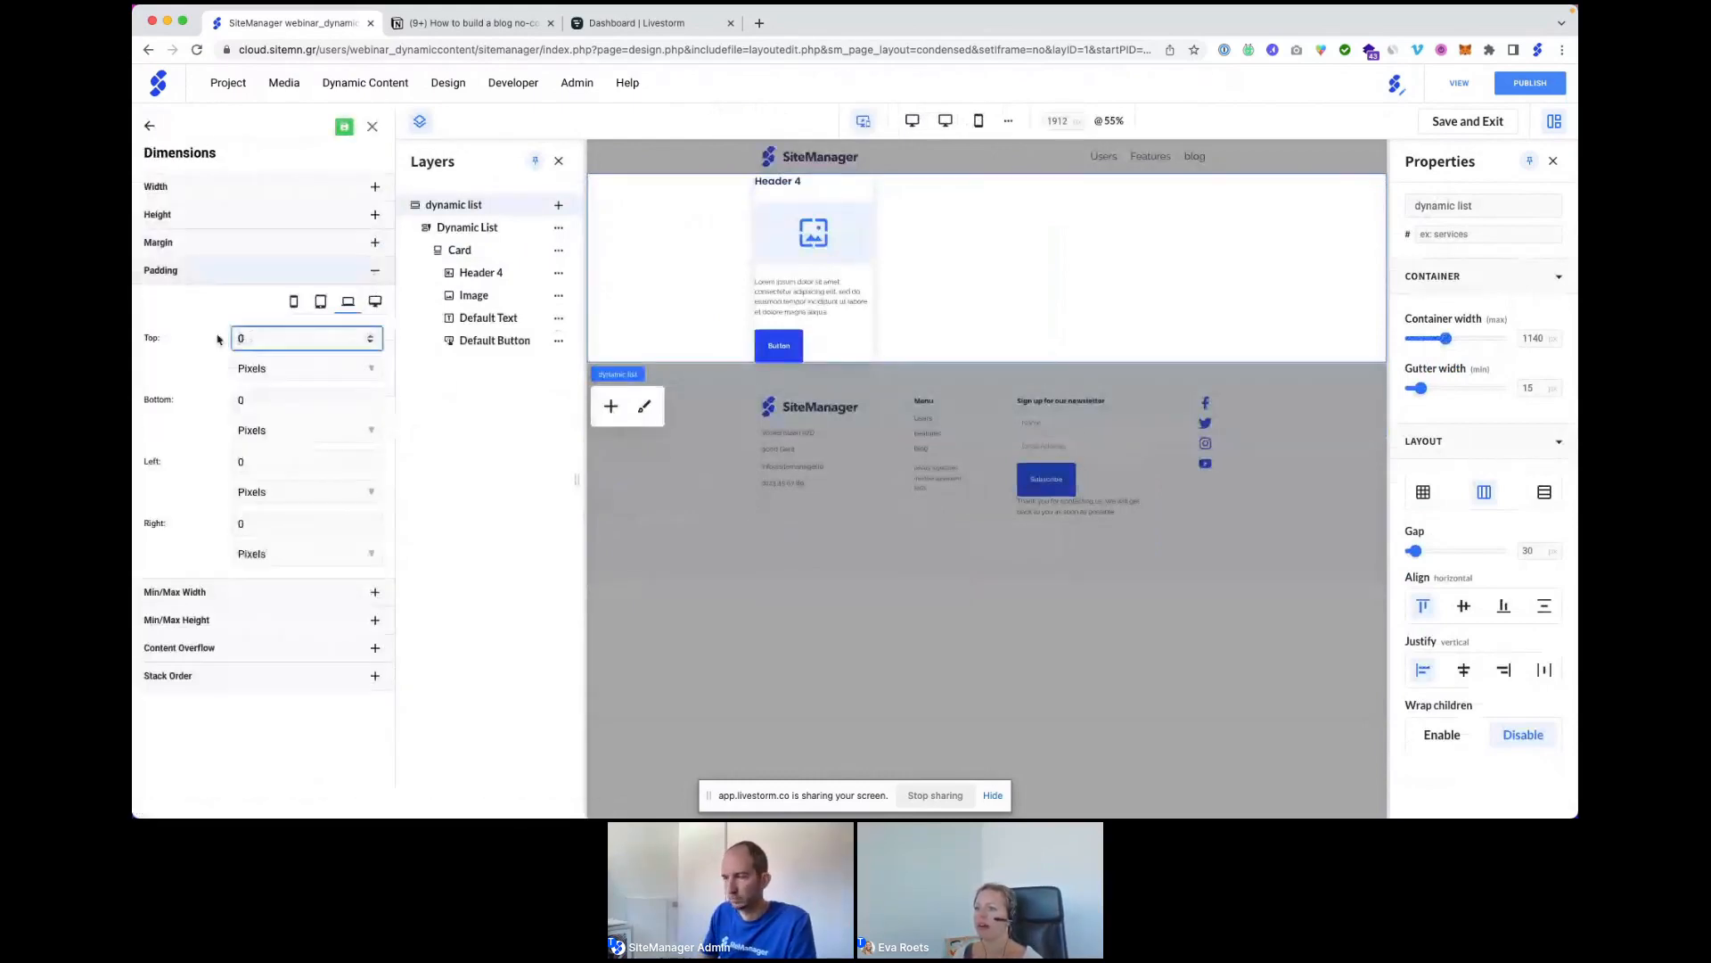
text(50)
key(Tab)
key(Tab)
text(50)
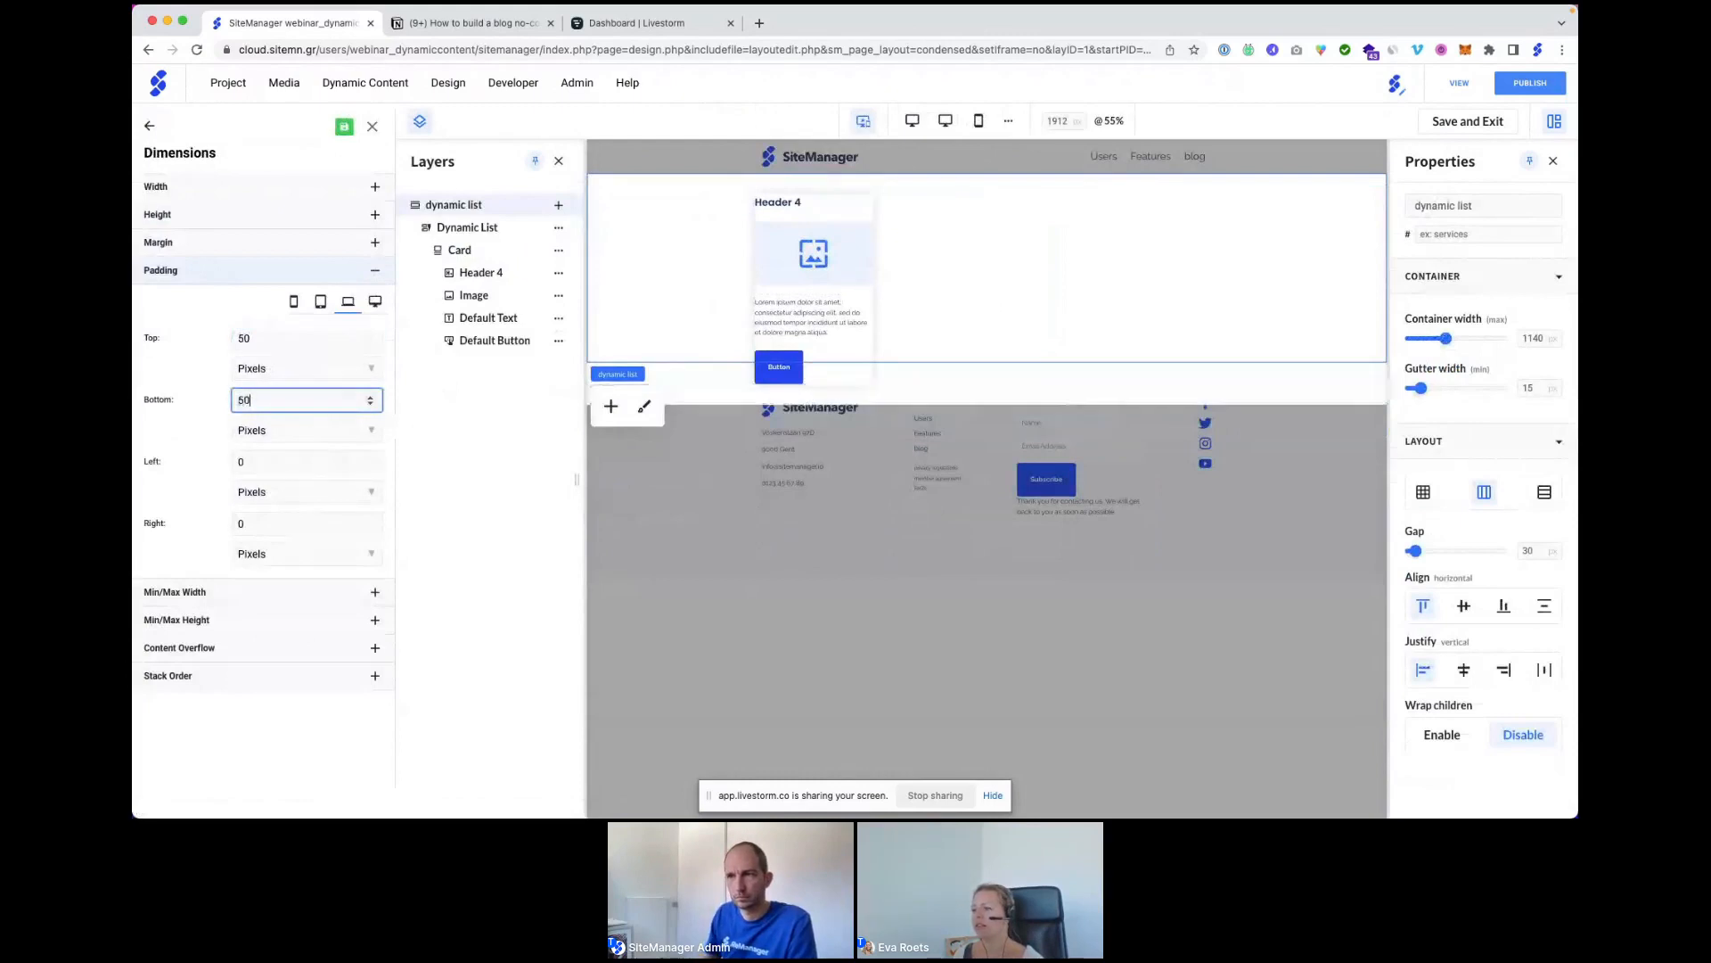
click(374, 129)
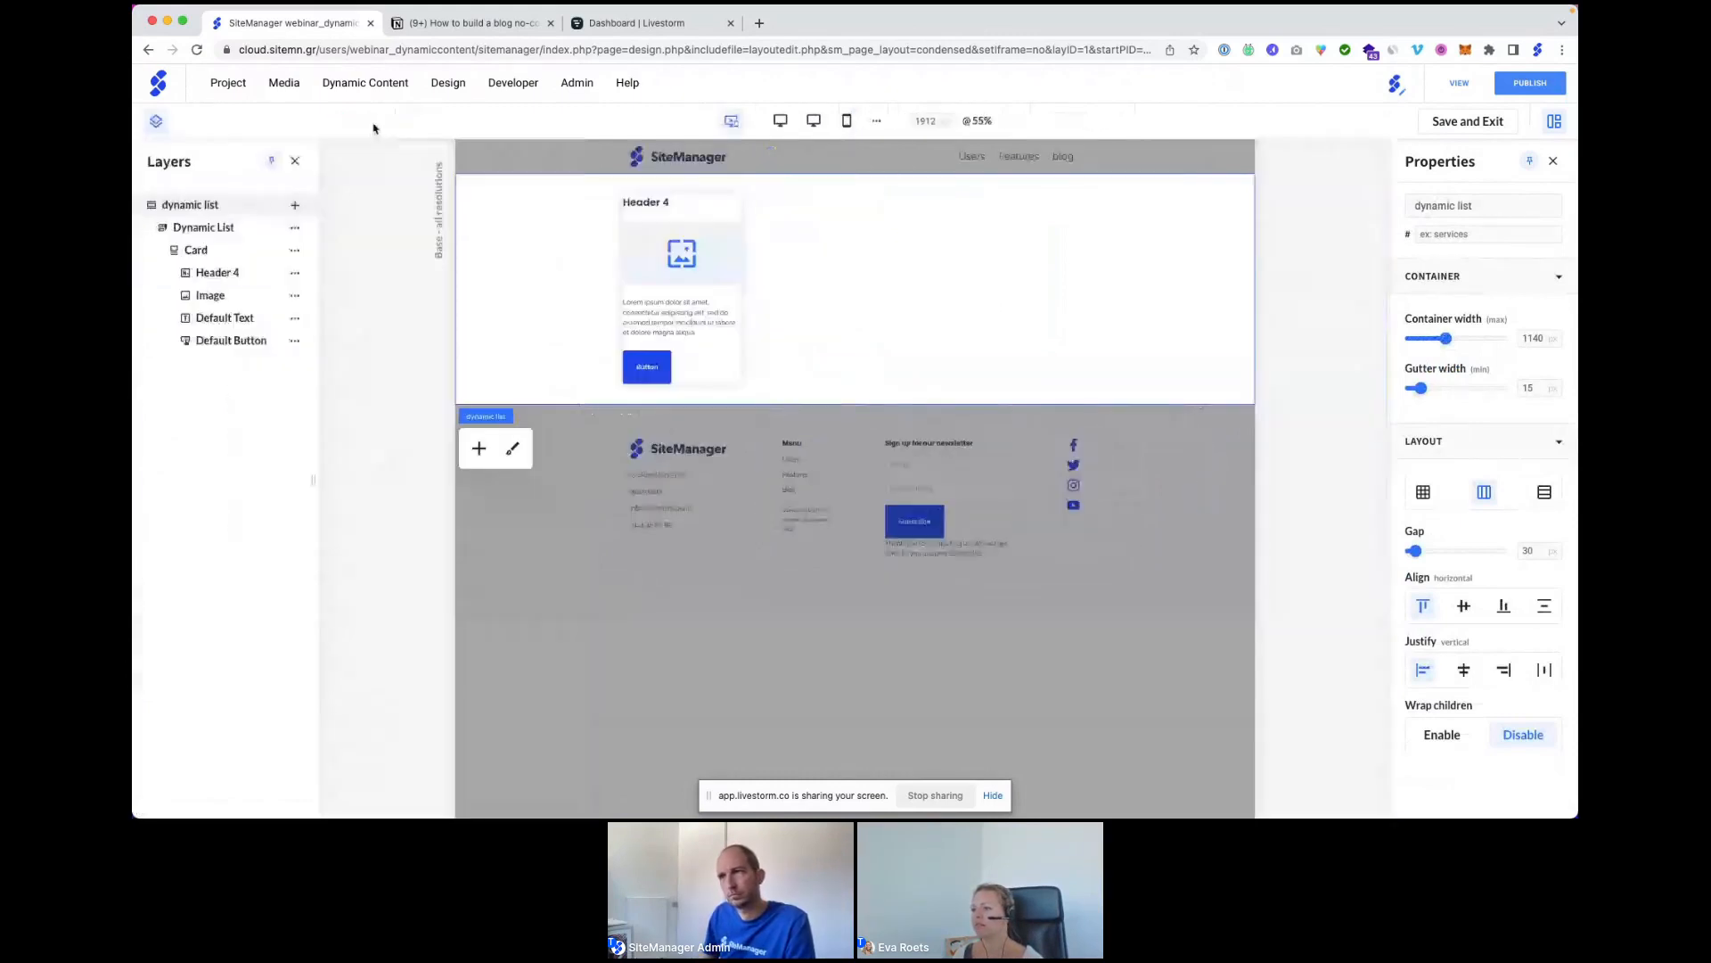
Give the card 15 px padding on top, bottom, left and right, then view at 100%.
click(703, 206)
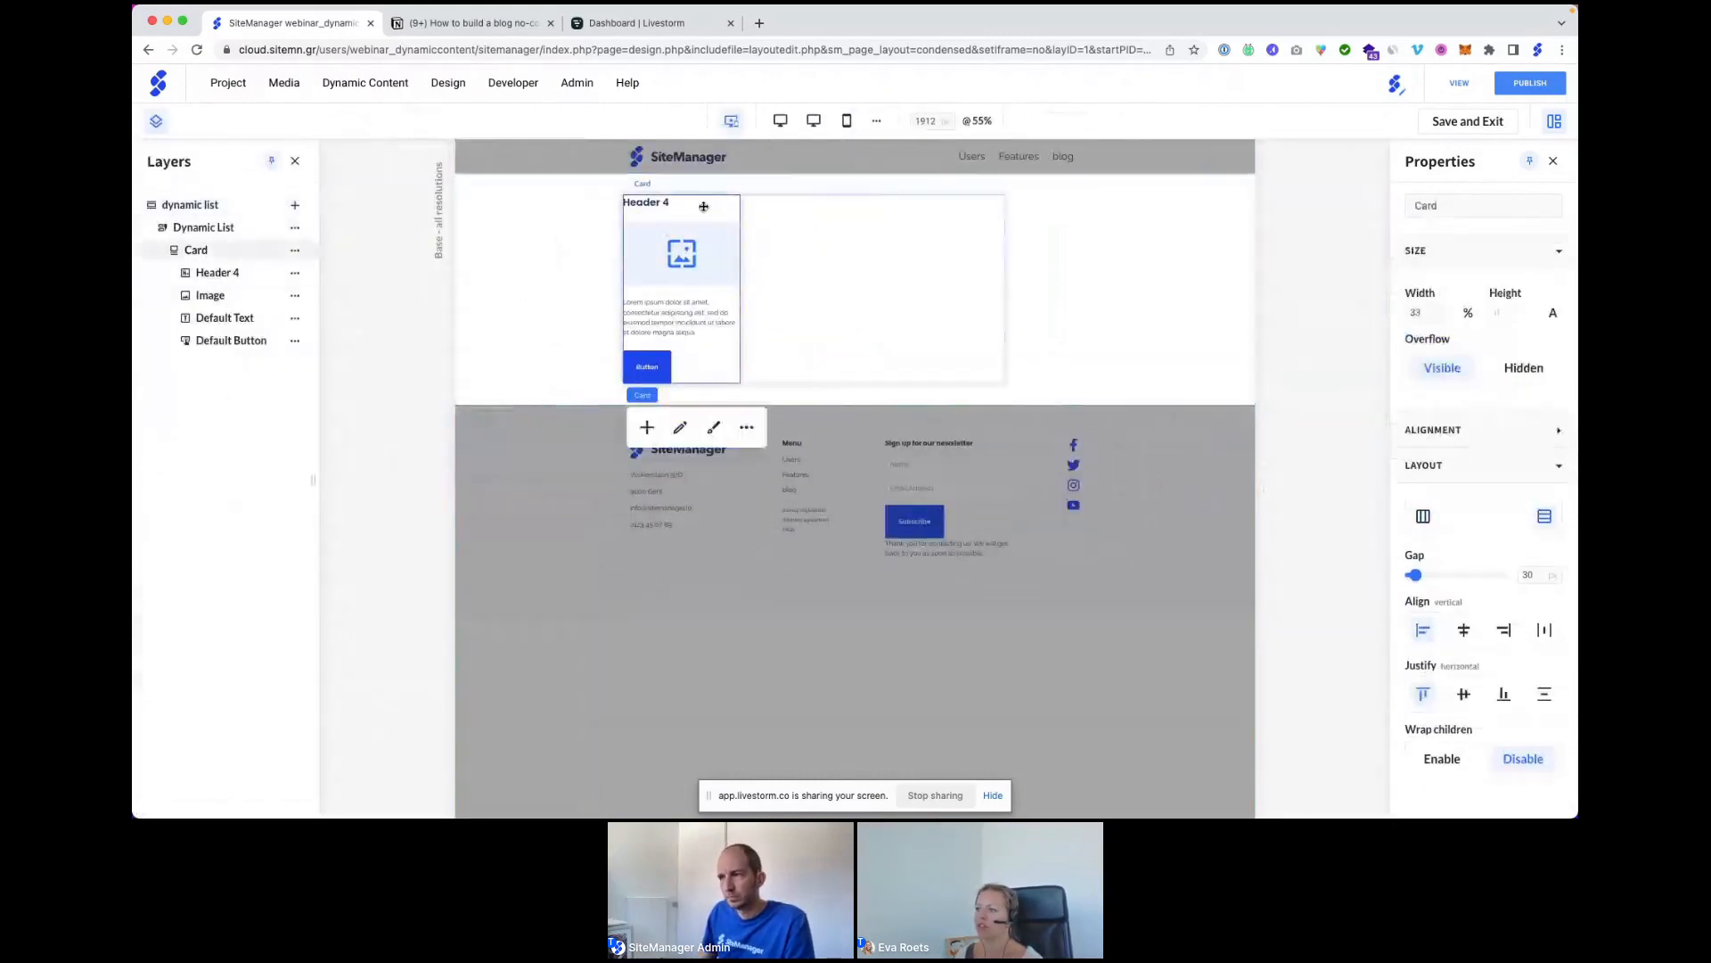
click(715, 428)
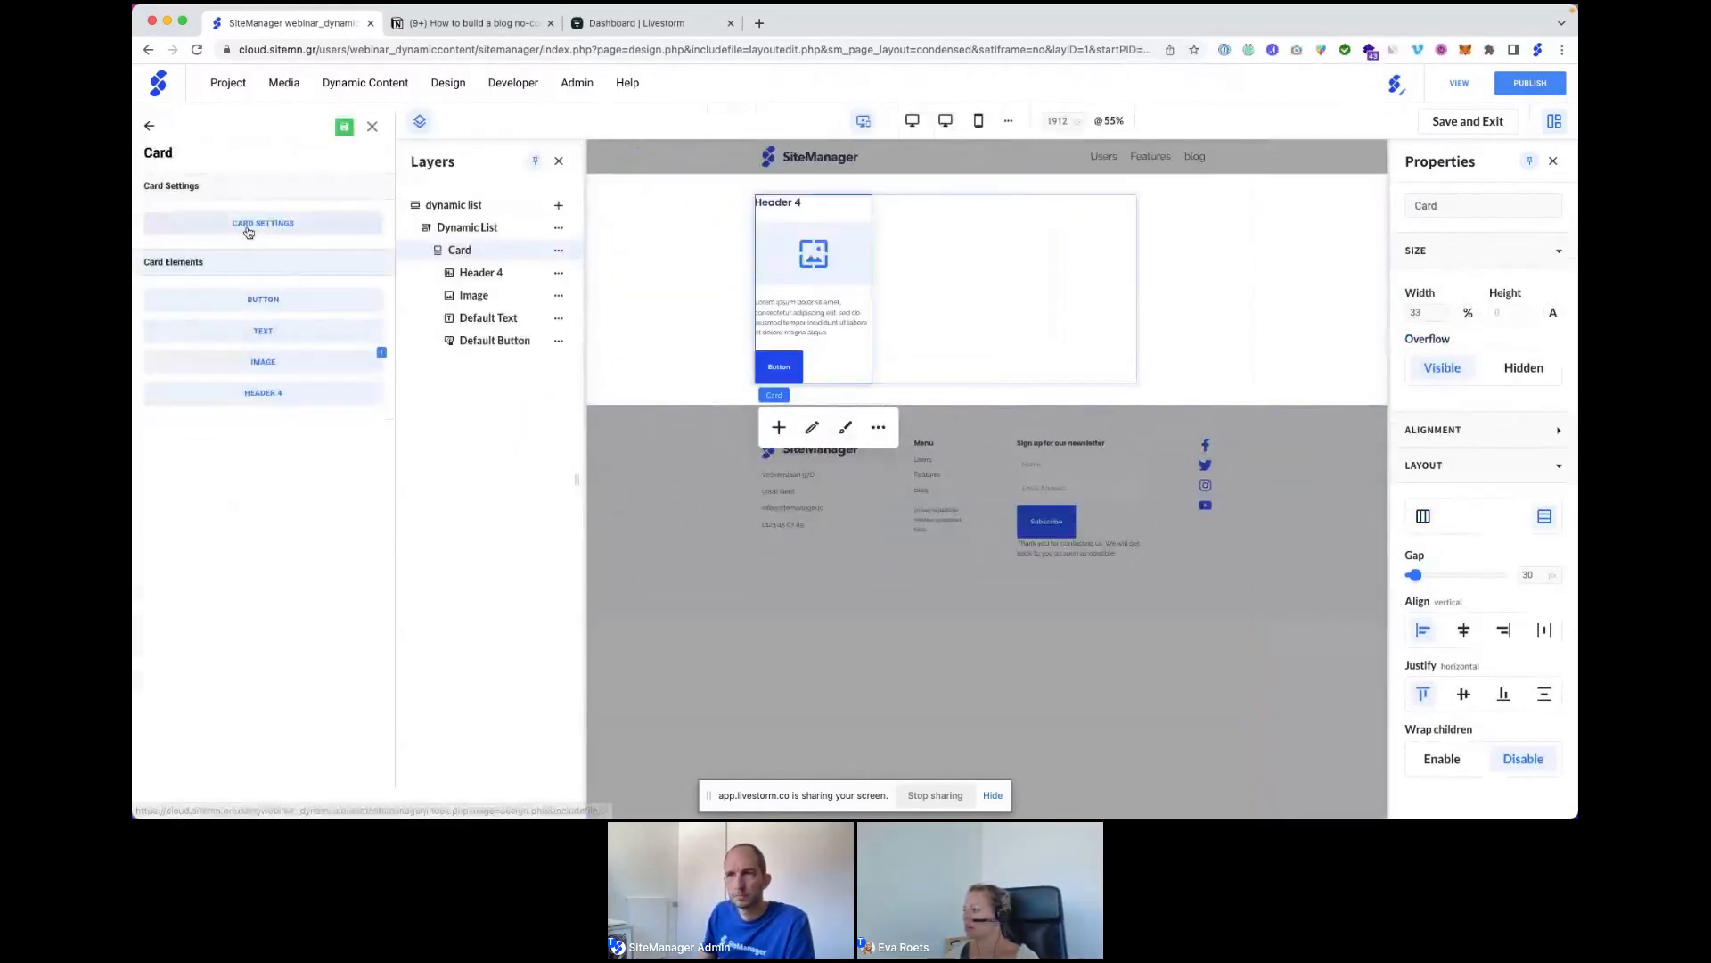
click(254, 287)
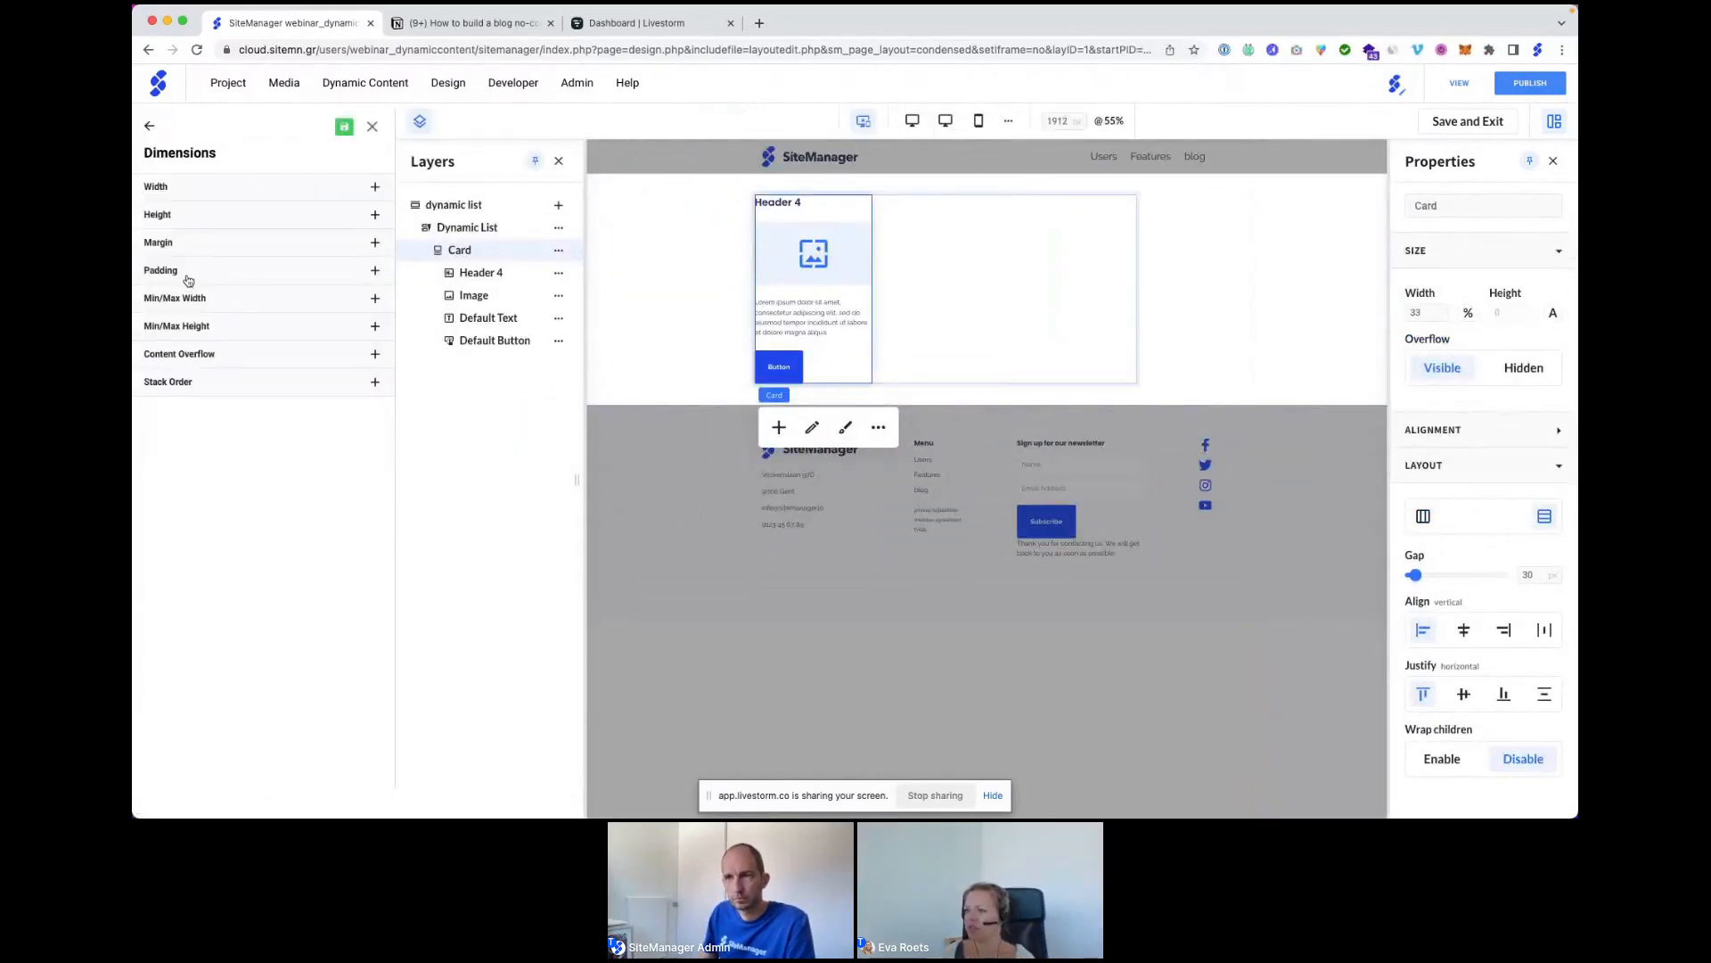
click(186, 273)
click(248, 338)
text(15)
key(Tab)
key(Tab)
text(15)
key(Tab)
key(Tab)
text(15)
key(Tab)
key(Tab)
text(15)
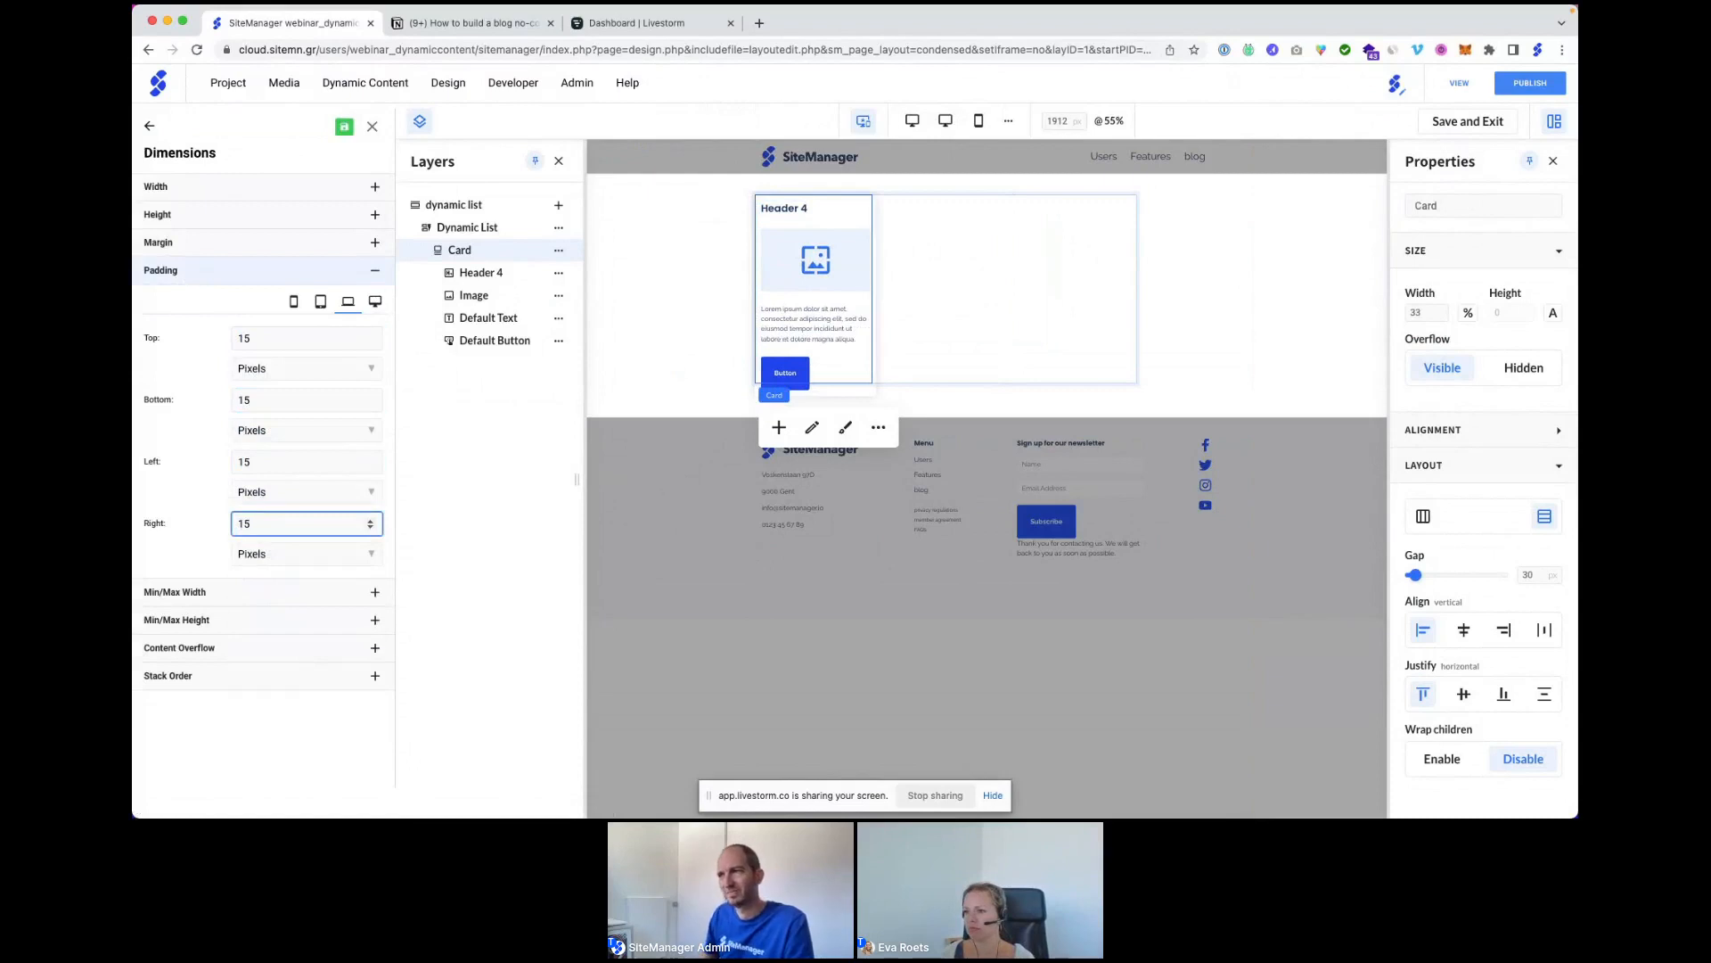
click(370, 127)
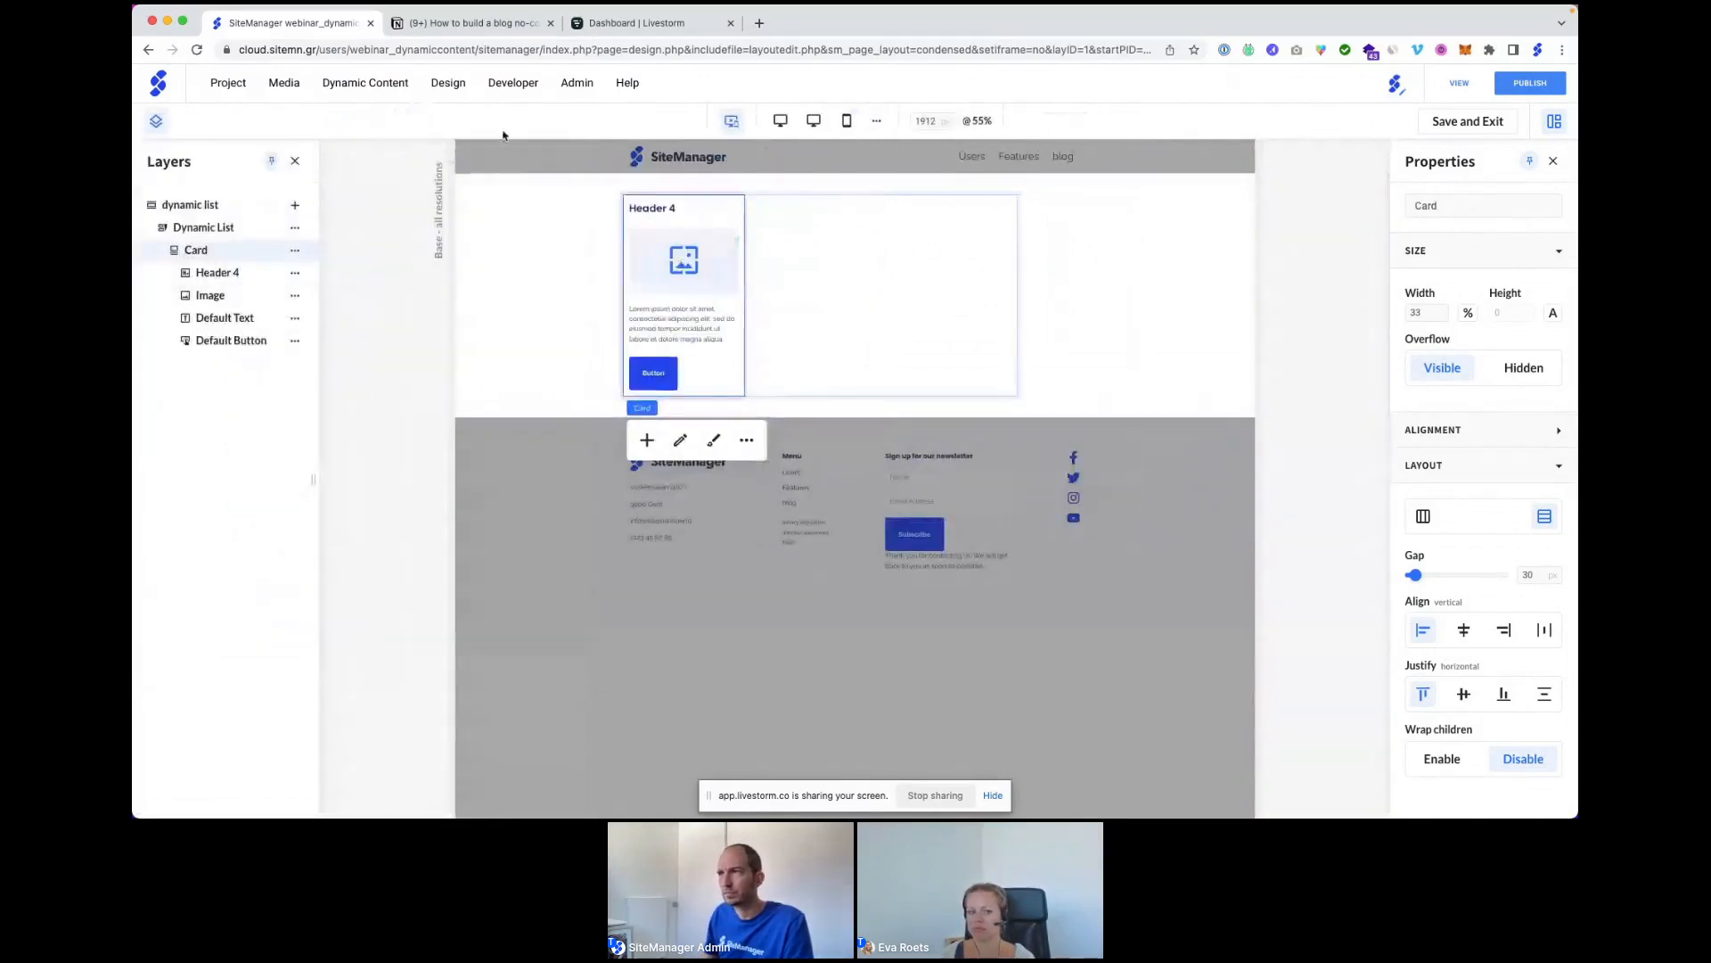
click(734, 122)
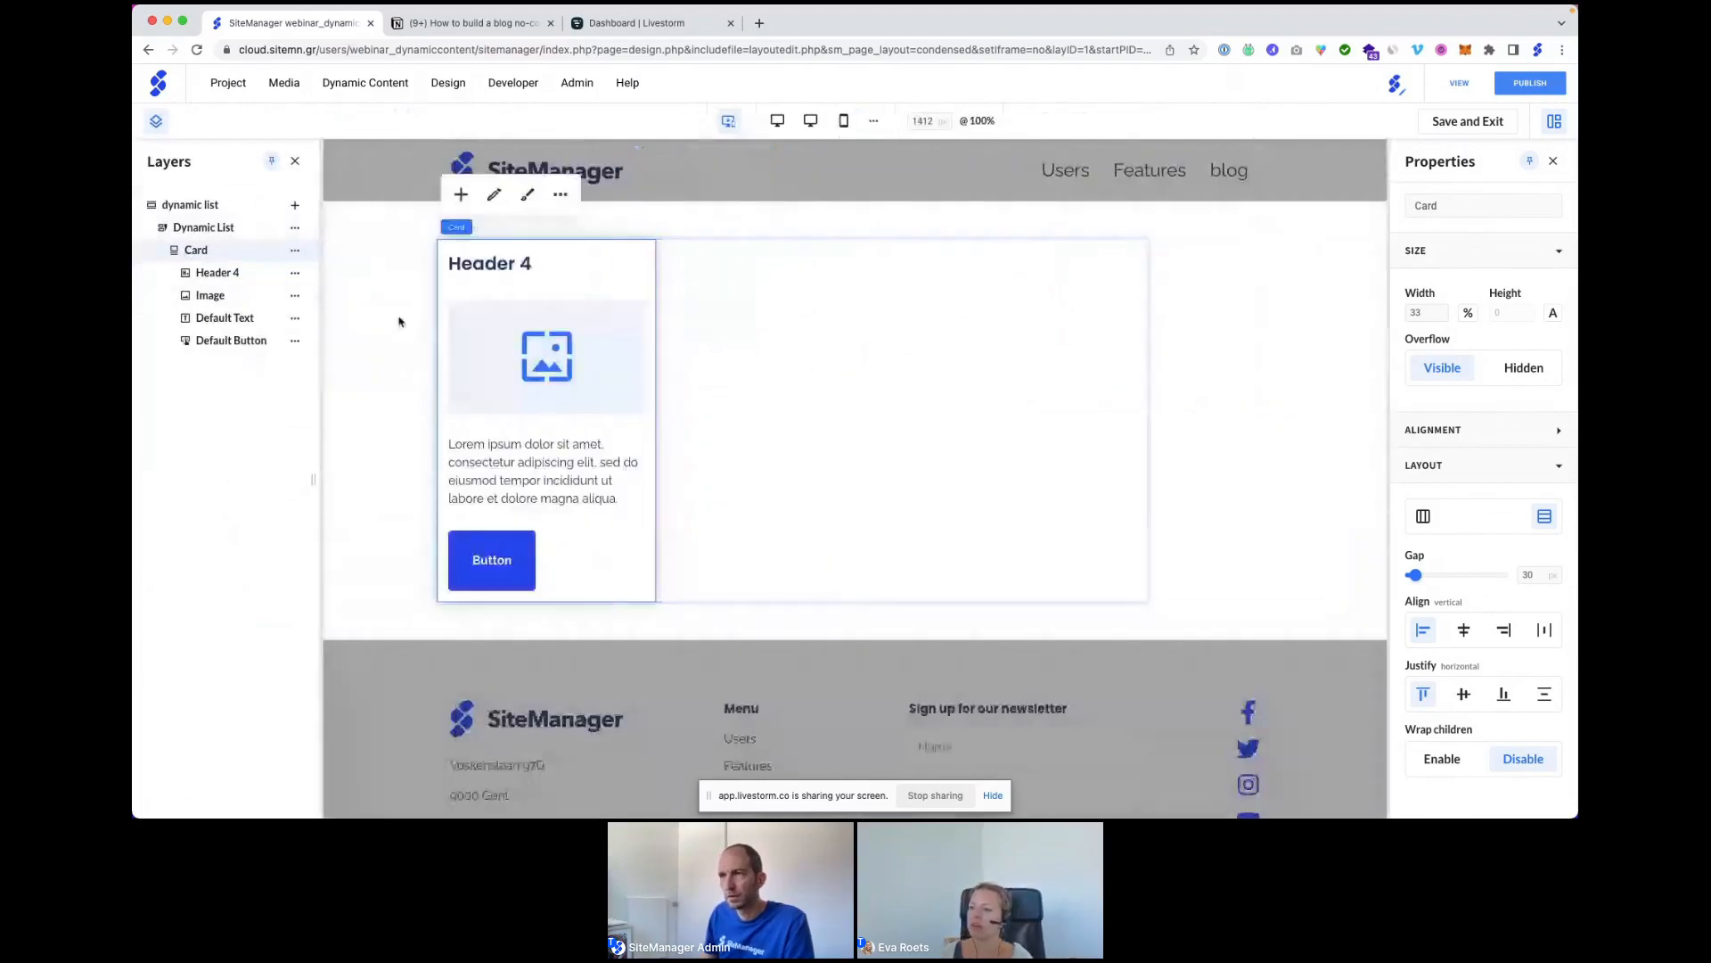
Set the Dynamic List's Category to All topics in its content settings and save.
click(399, 321)
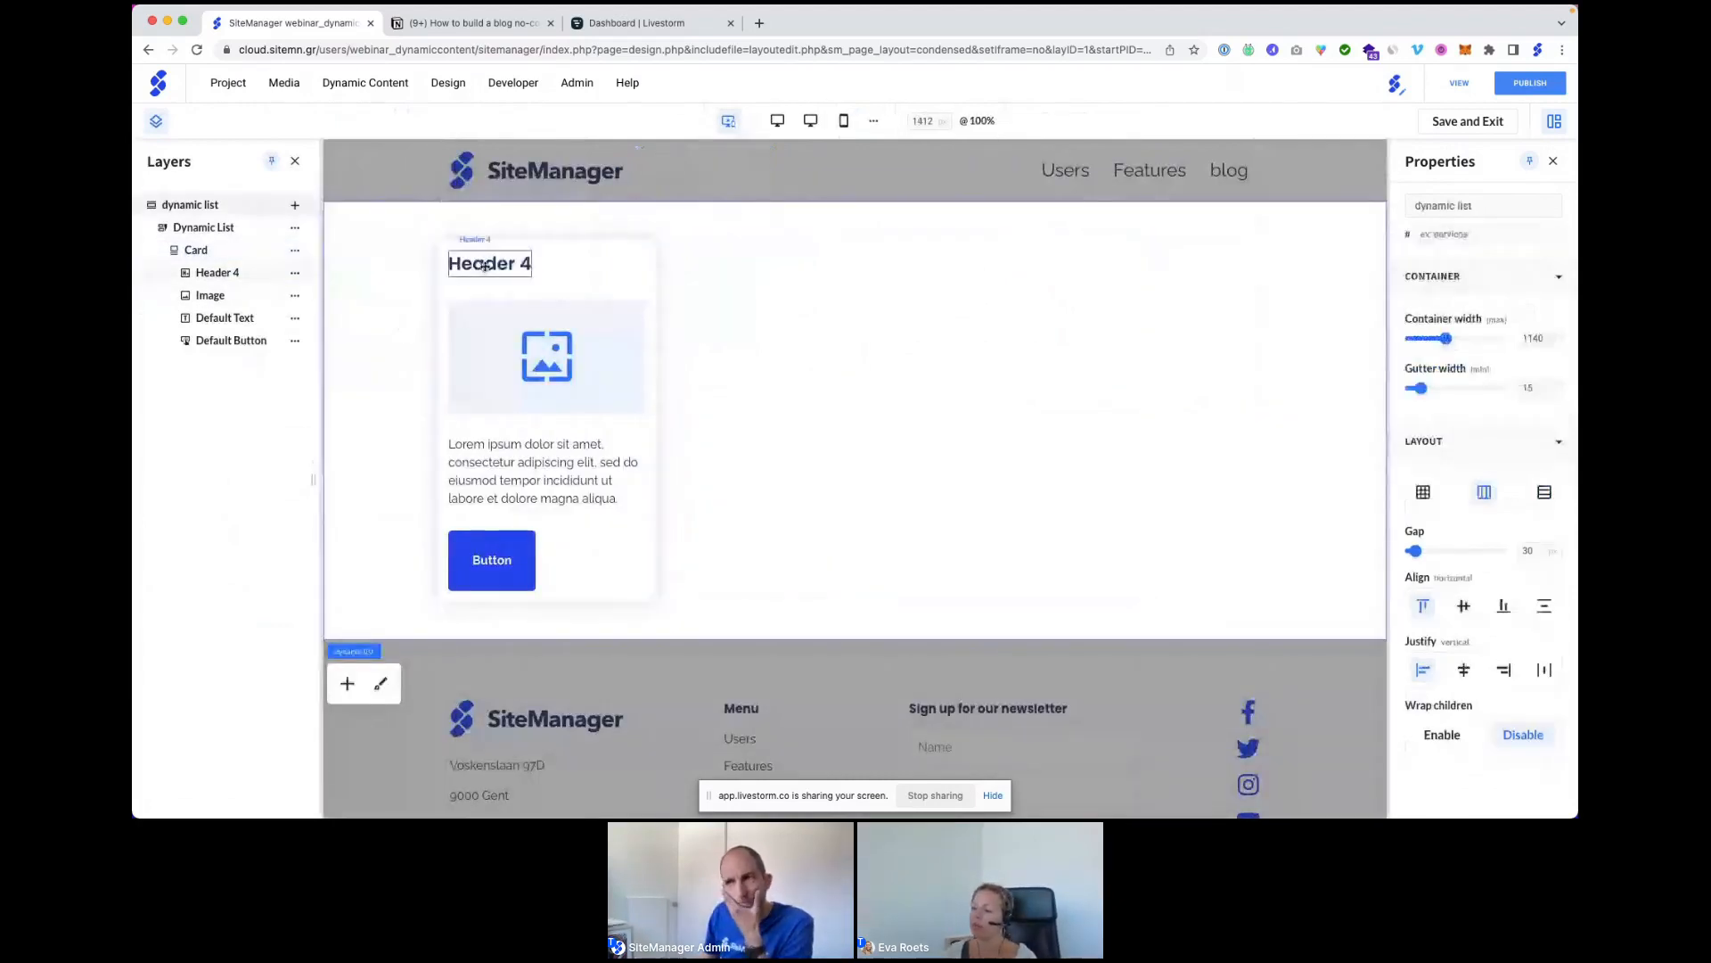
click(230, 235)
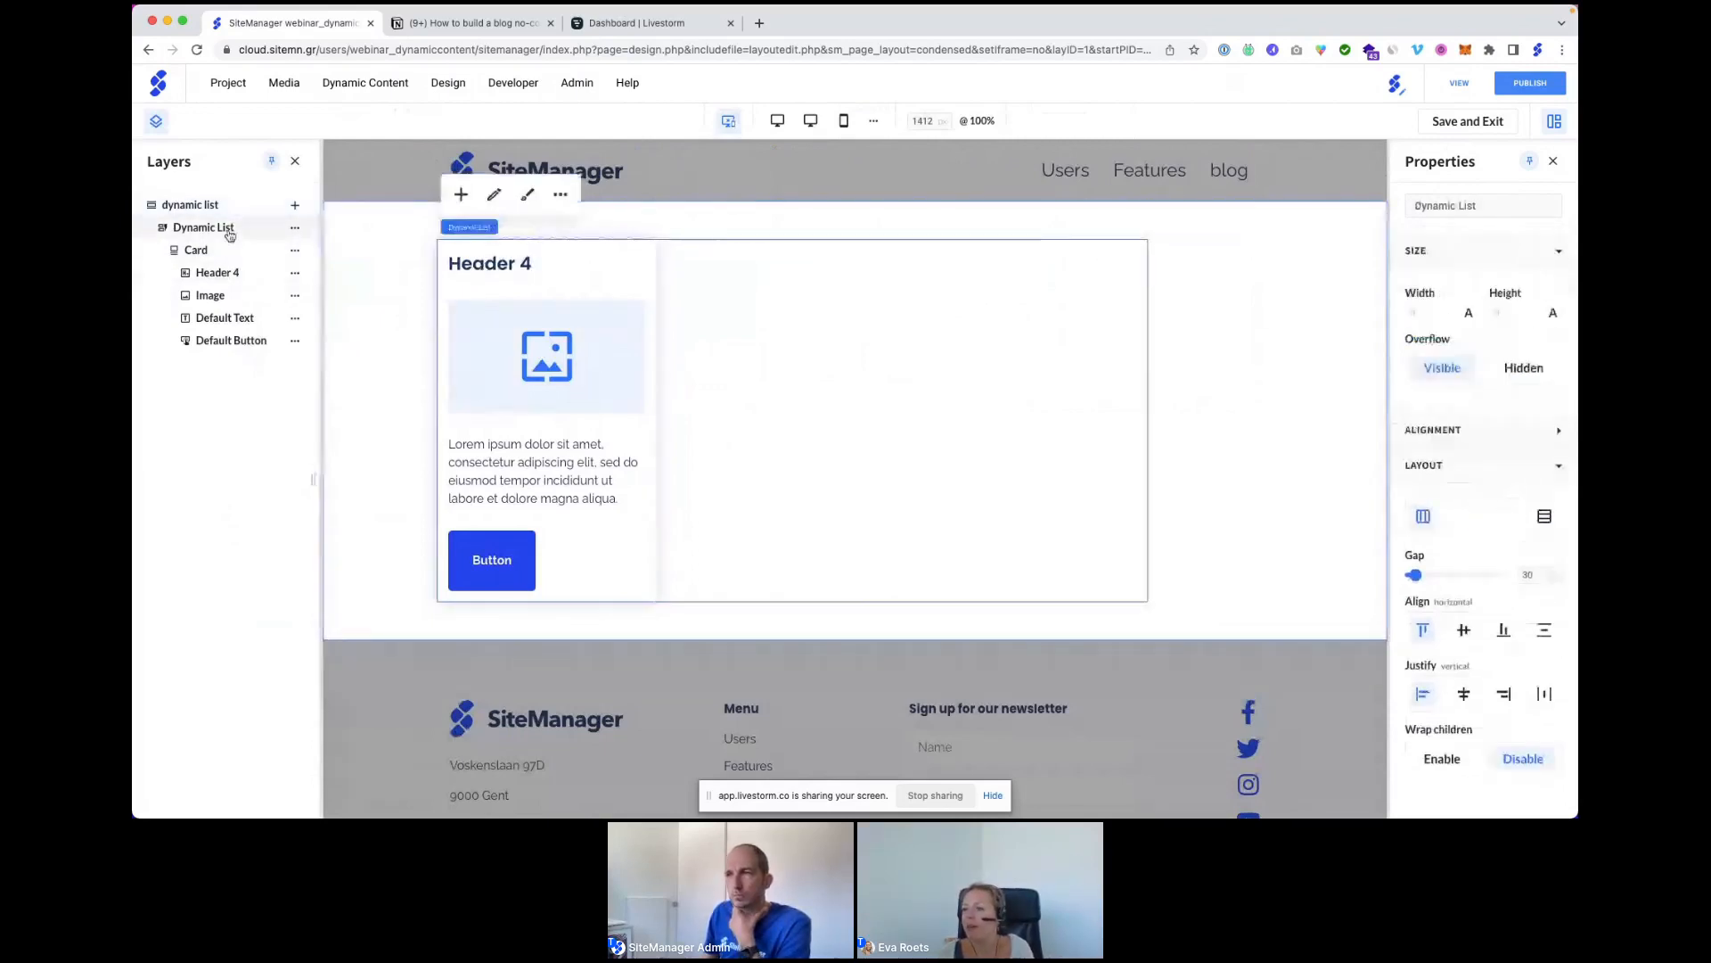
click(494, 195)
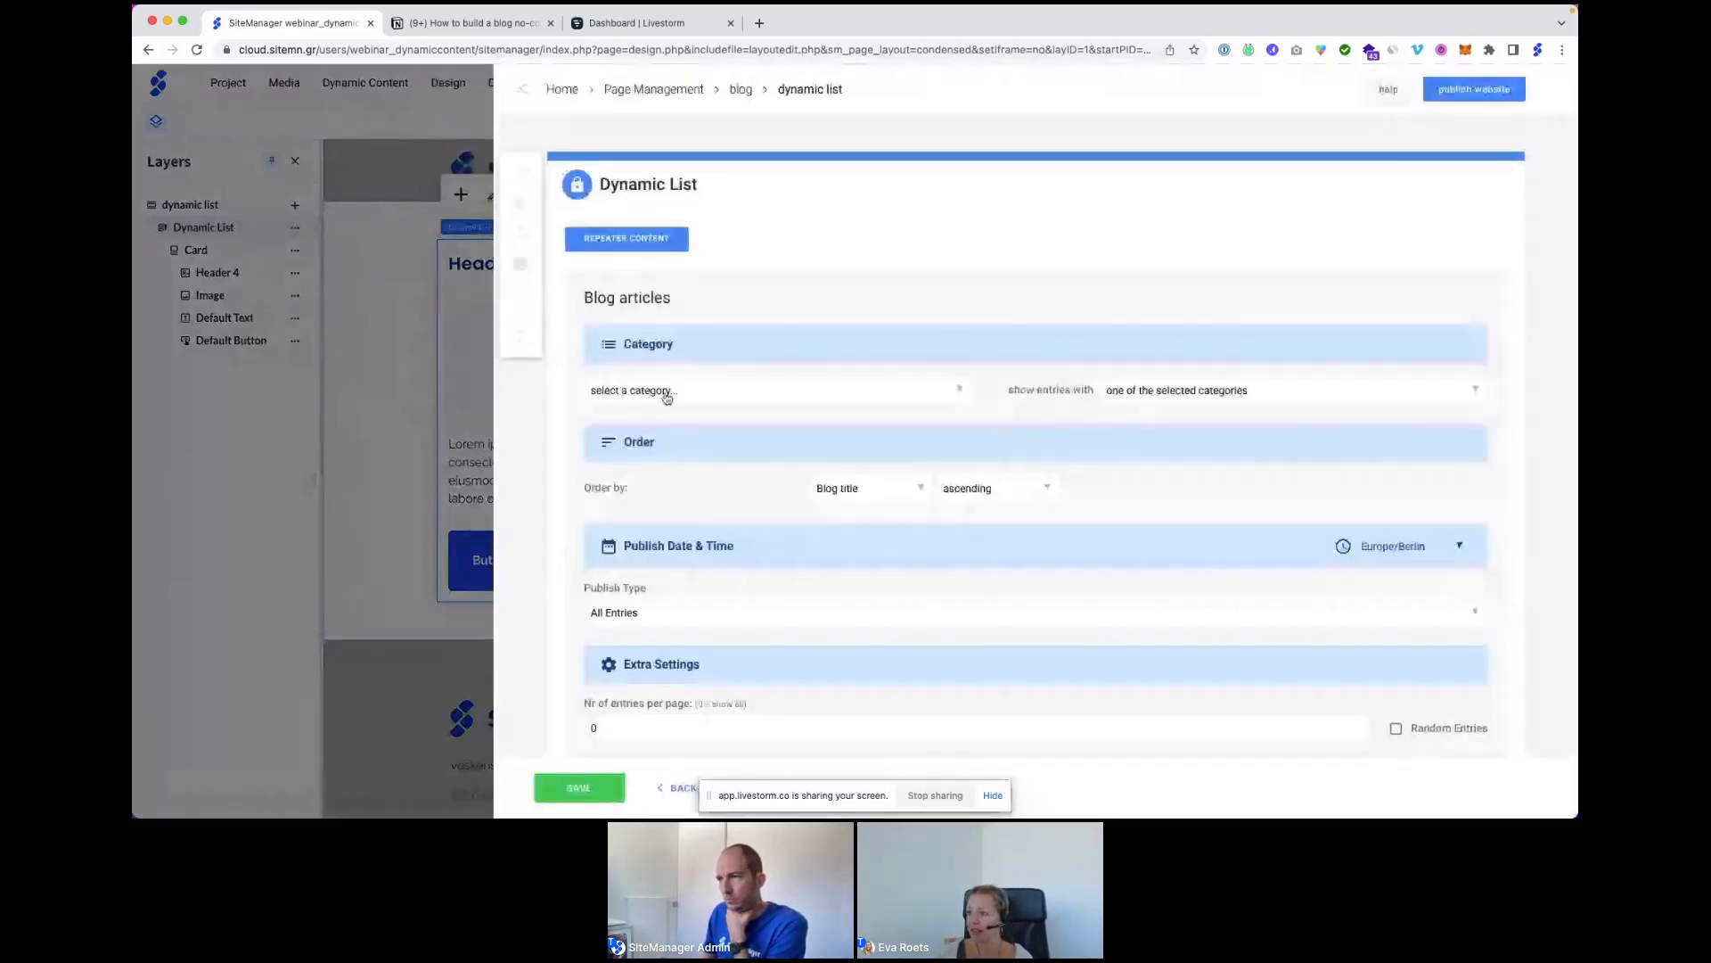
click(666, 392)
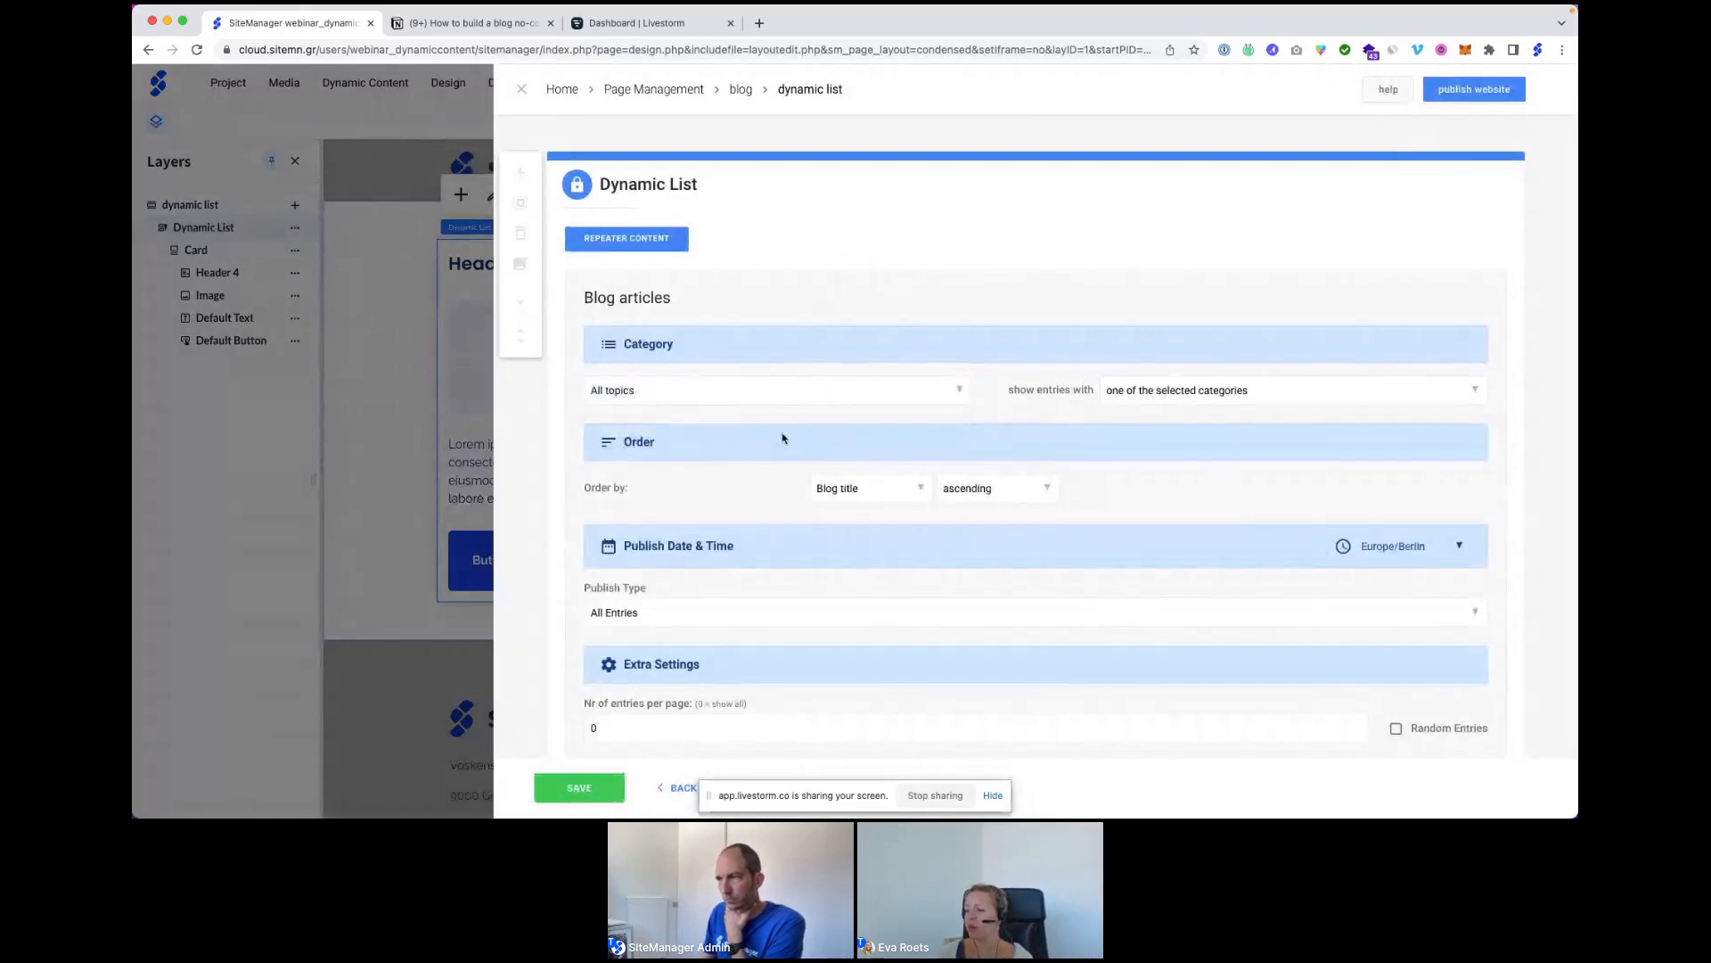
scroll(782, 438, down, 3)
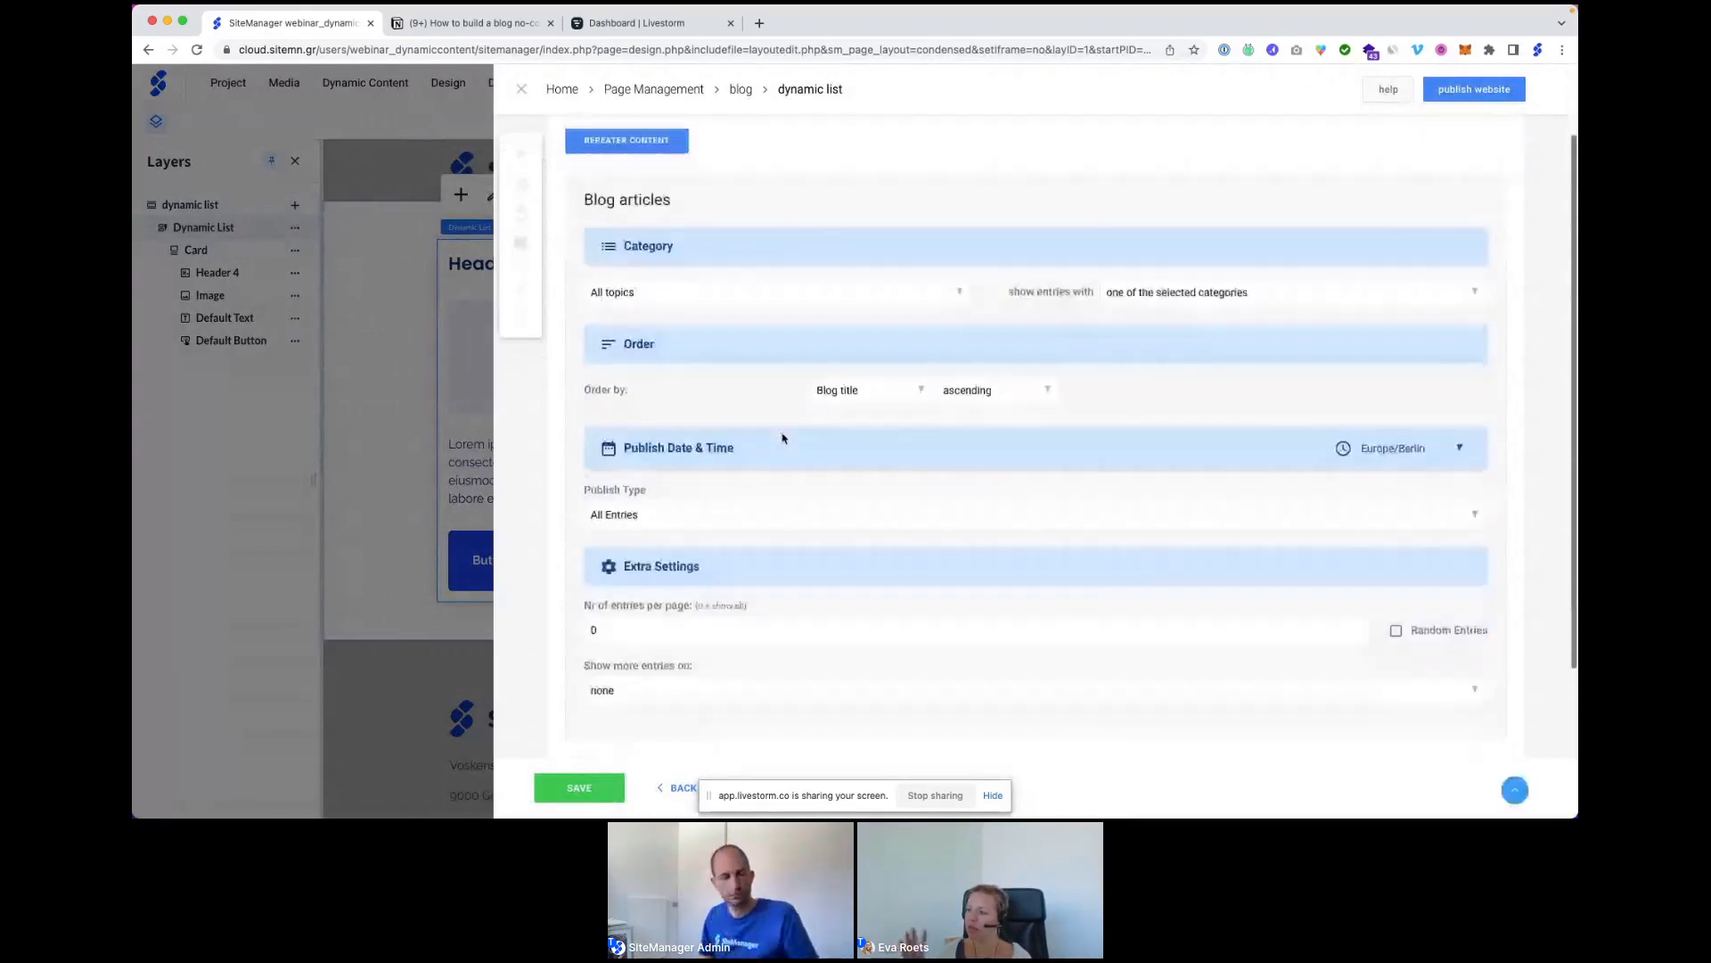
scroll(782, 438, down, 1)
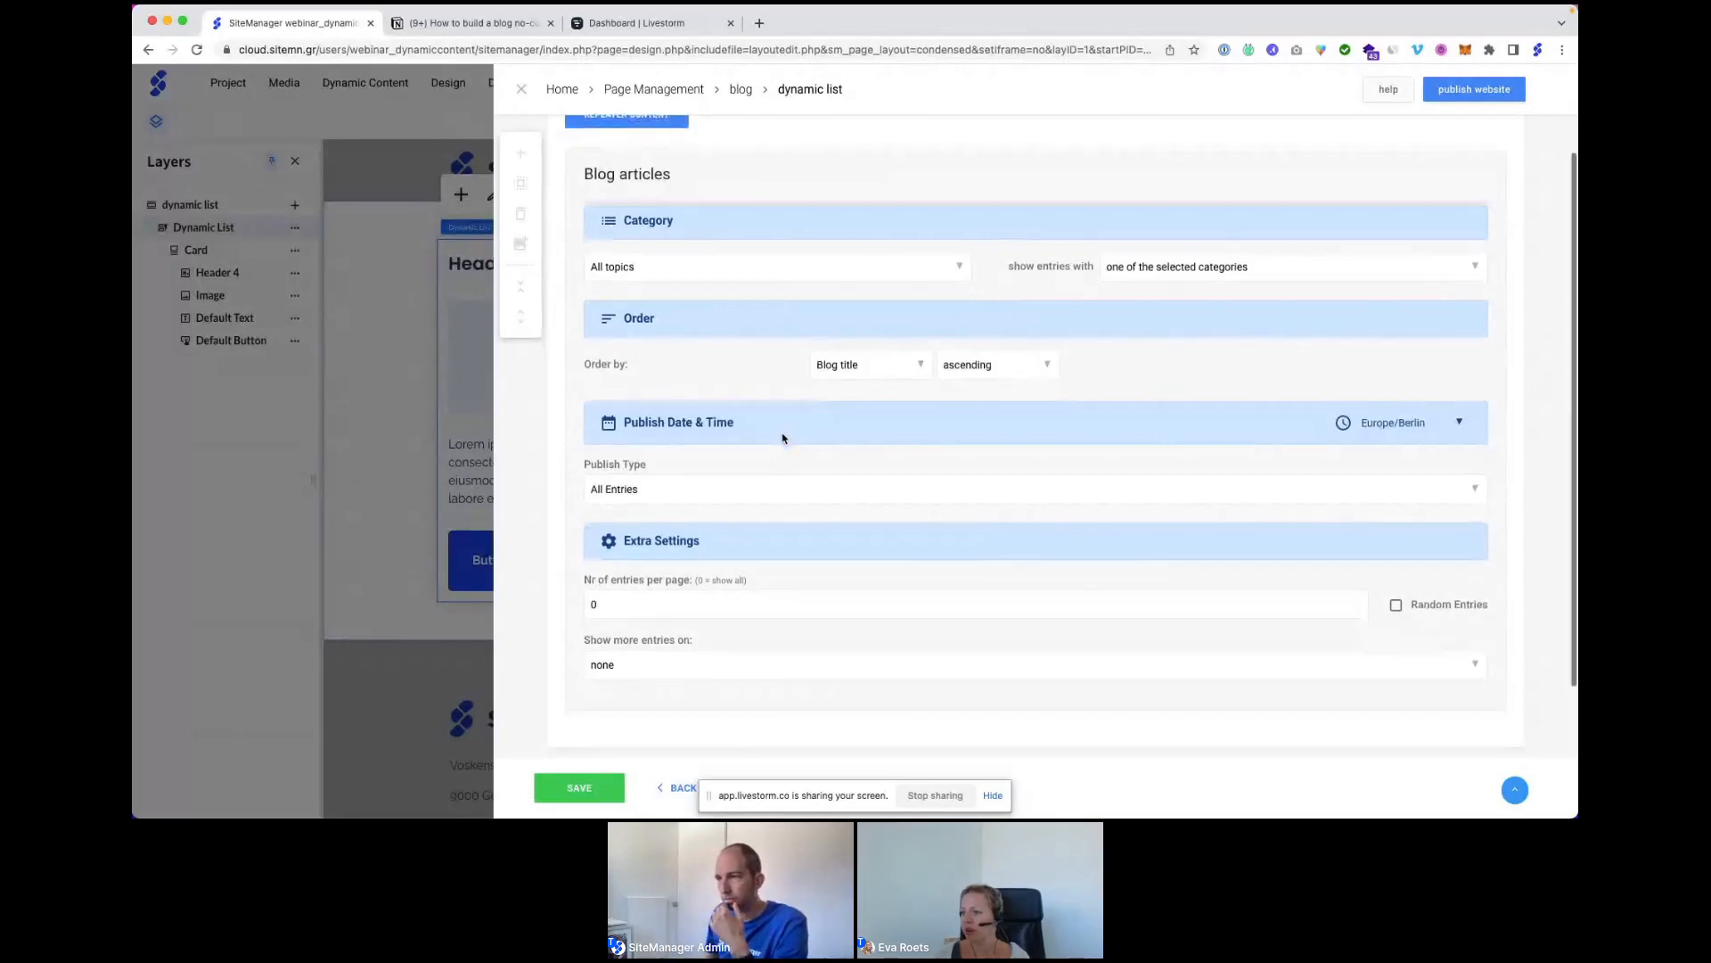
scroll(783, 438, down, 2)
scroll(783, 438, down, 3)
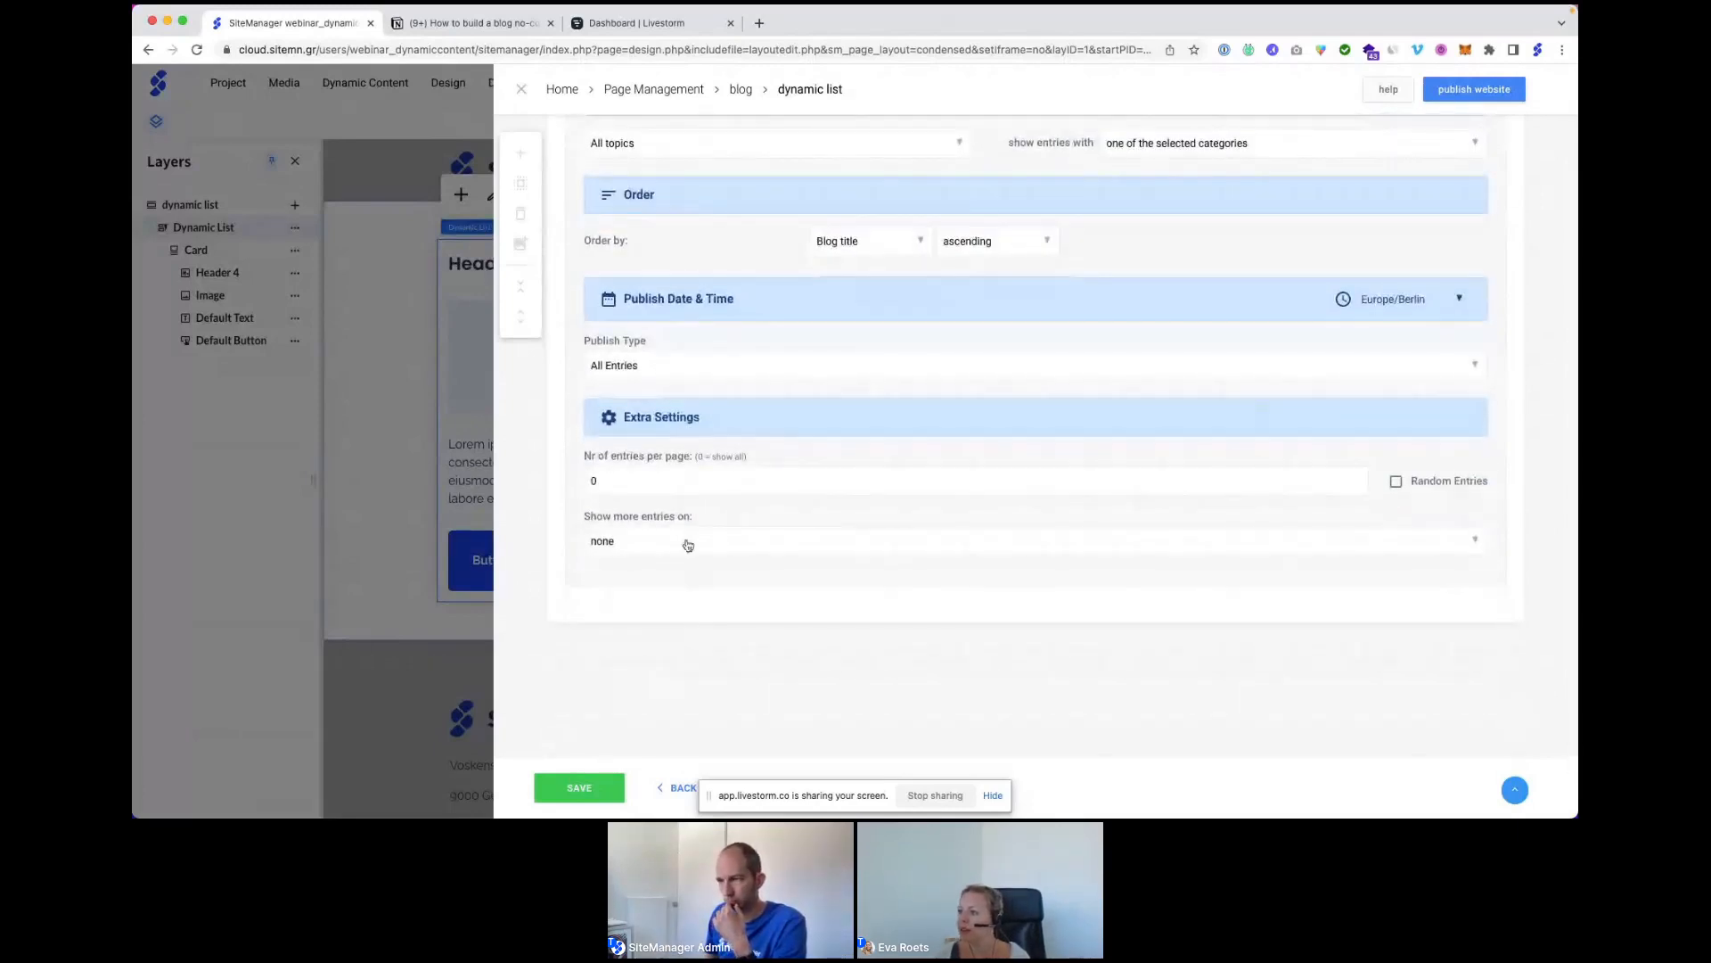
scroll(688, 546, up, 5)
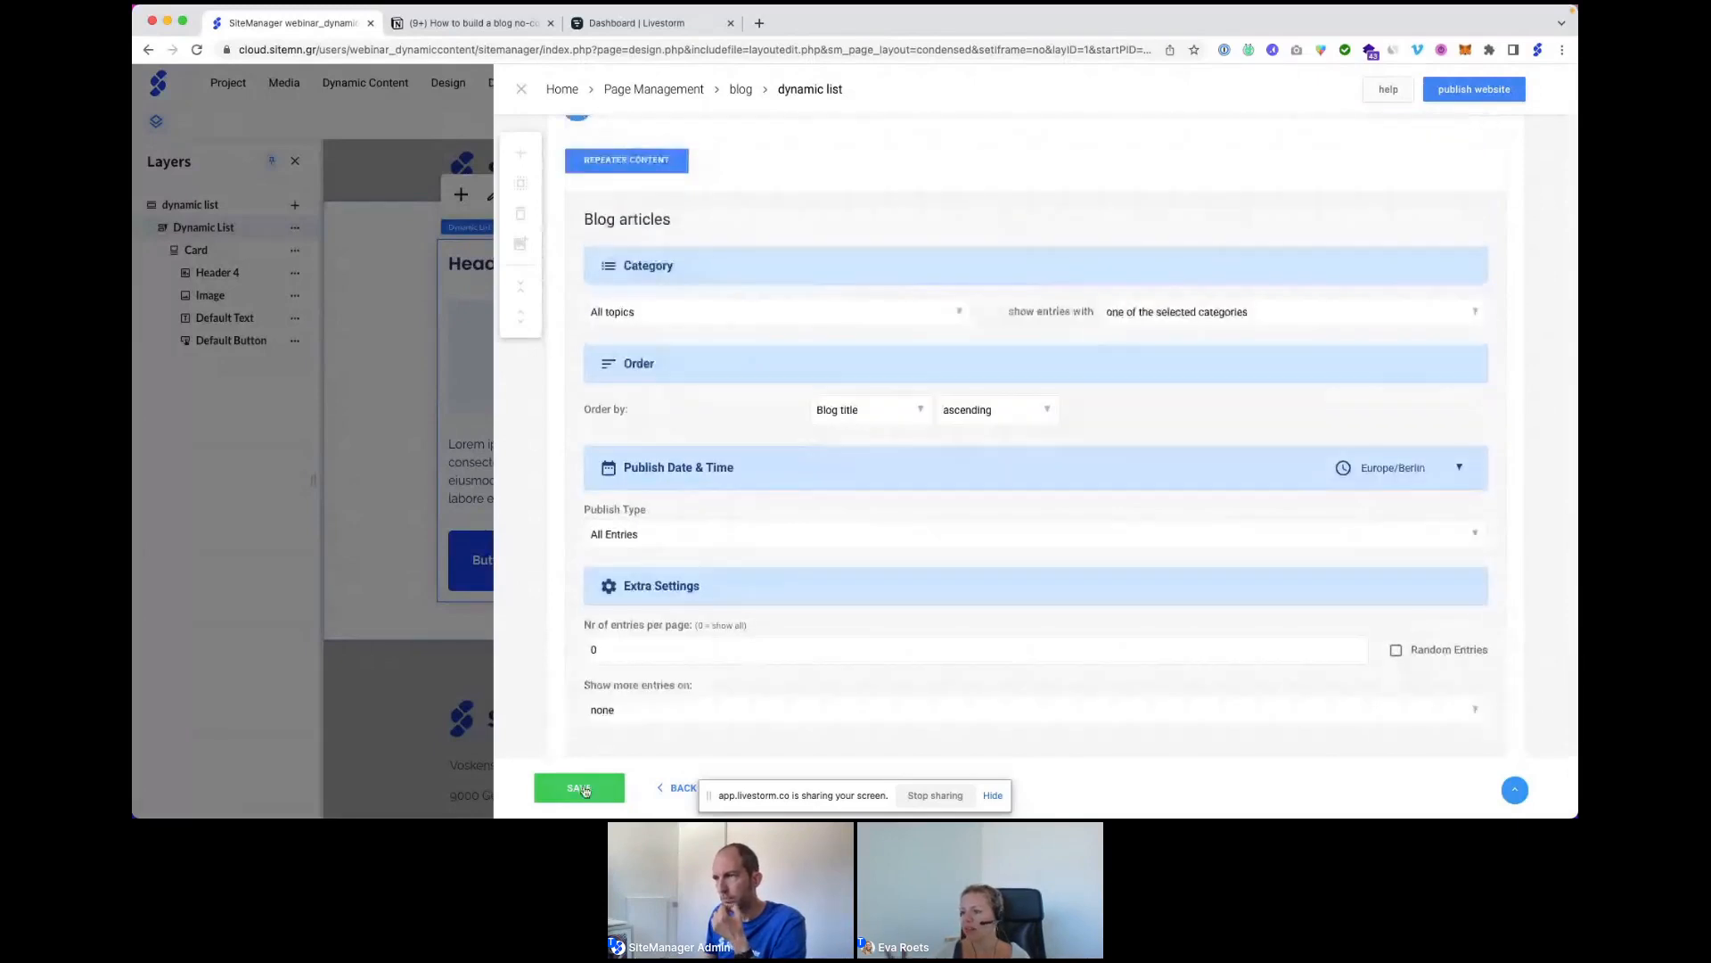
click(584, 790)
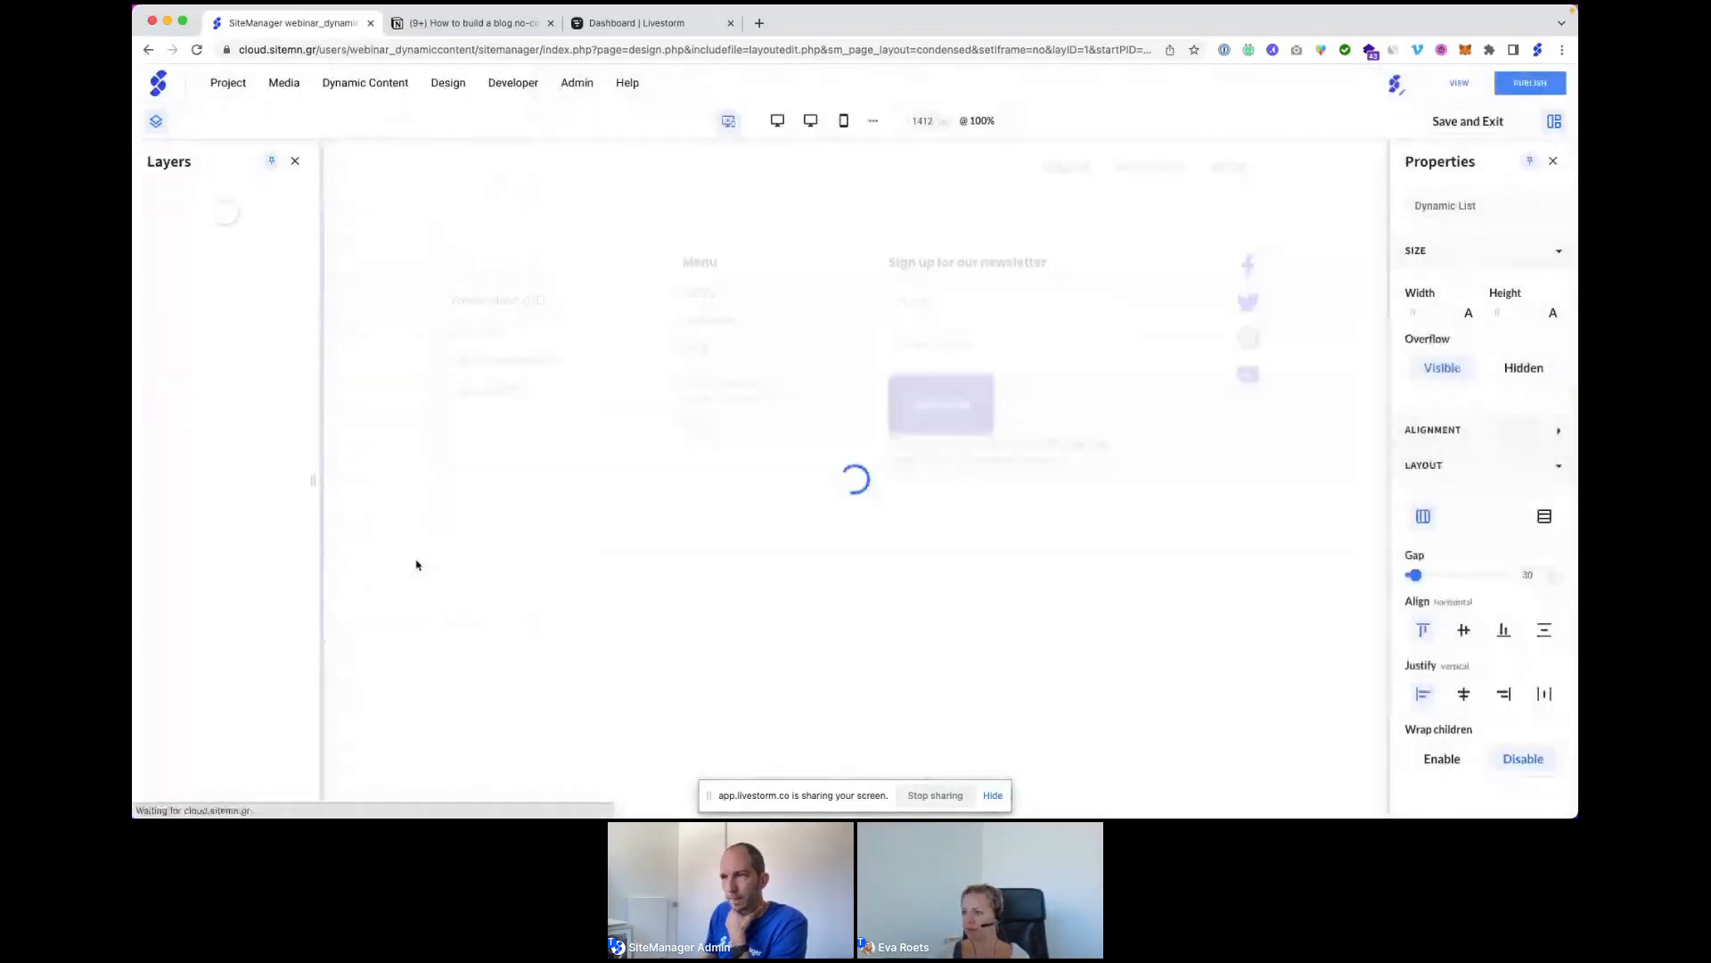
Bind the card's Header 4 Title to the Blog articles collection's Blog title field and save.
click(489, 263)
click(538, 205)
mouse_move(600, 450)
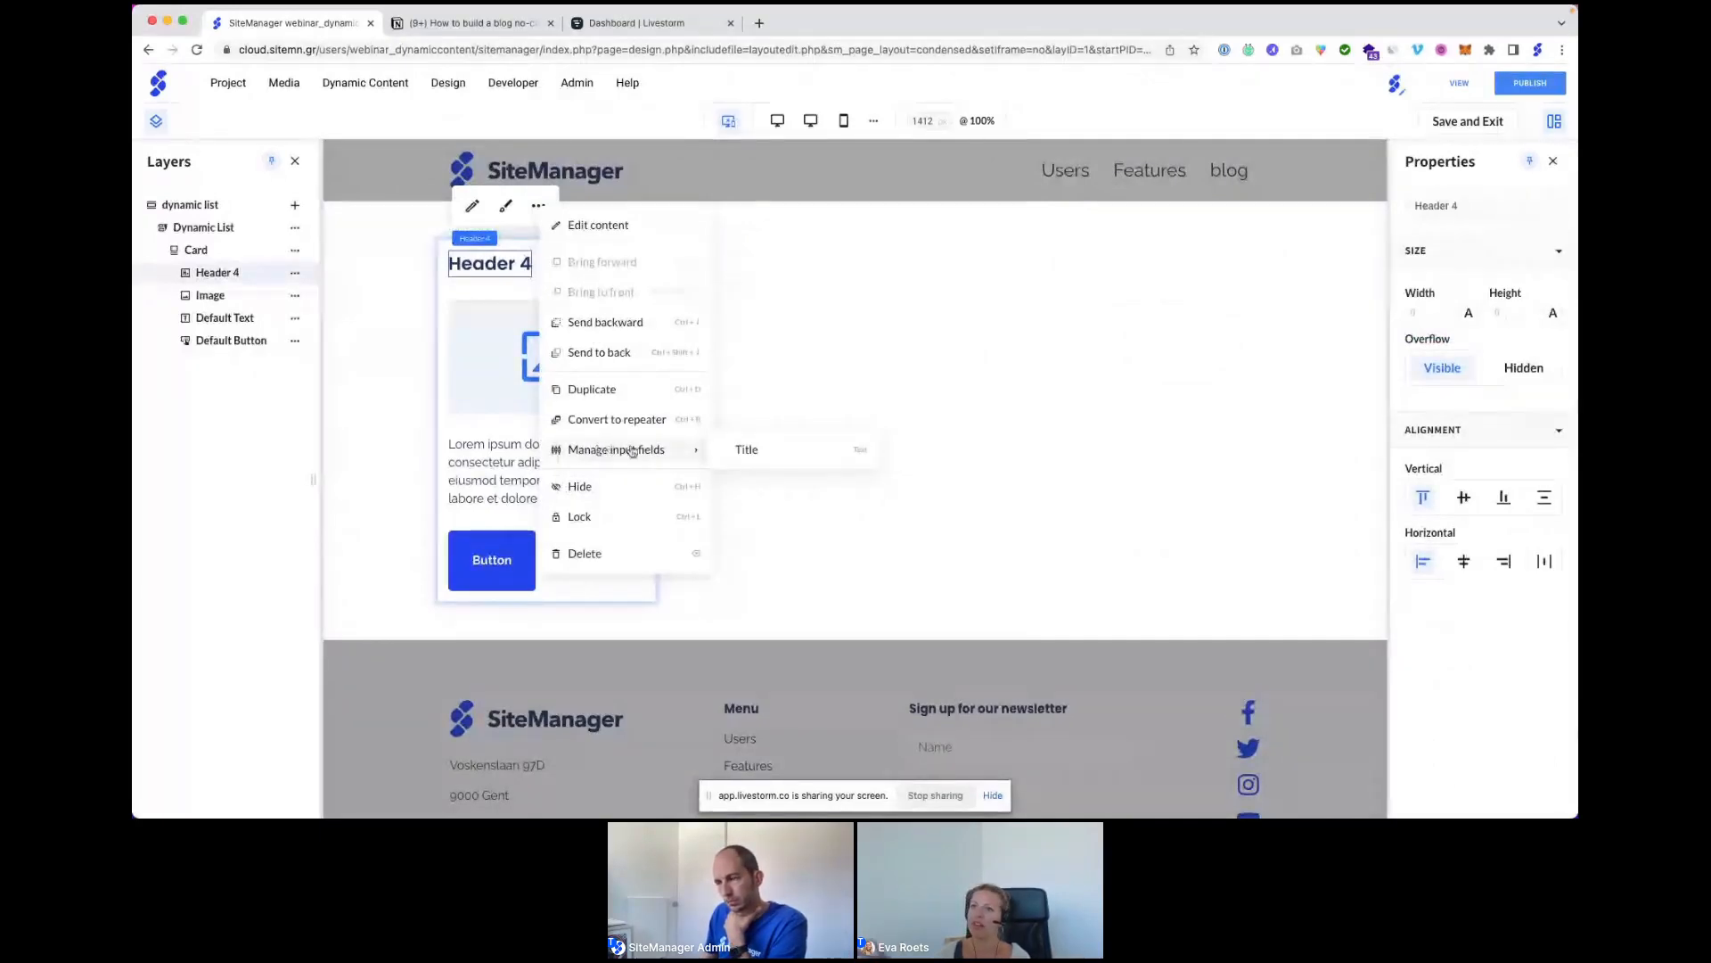
click(744, 450)
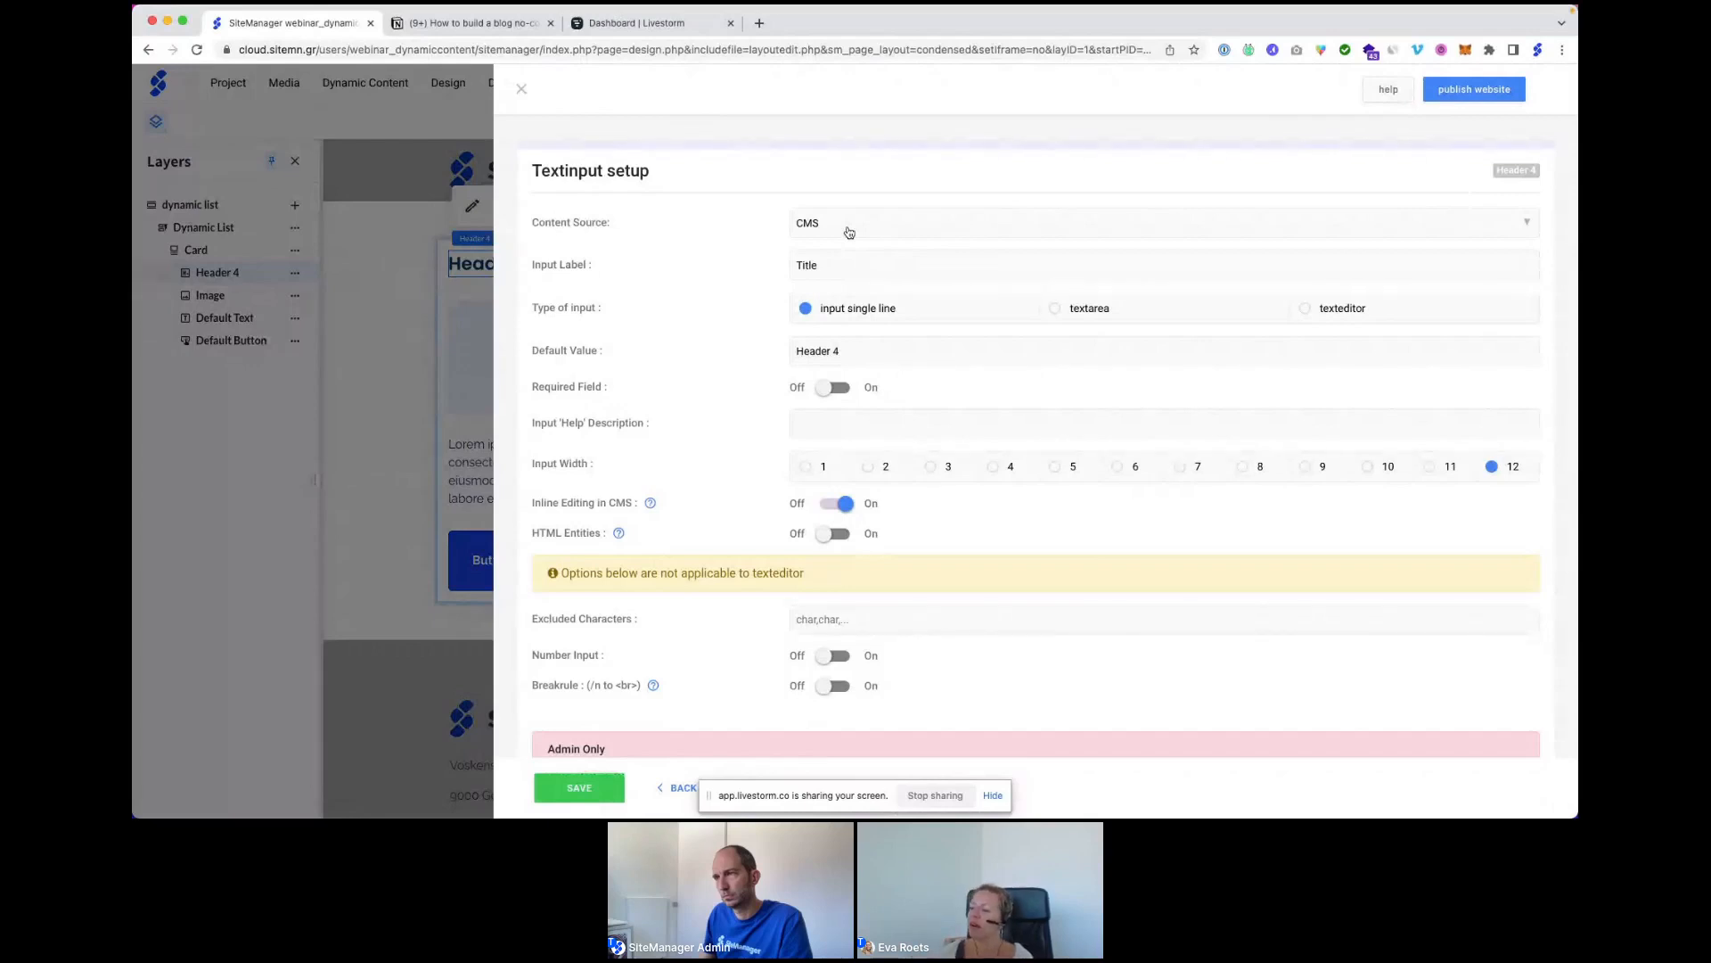
click(848, 233)
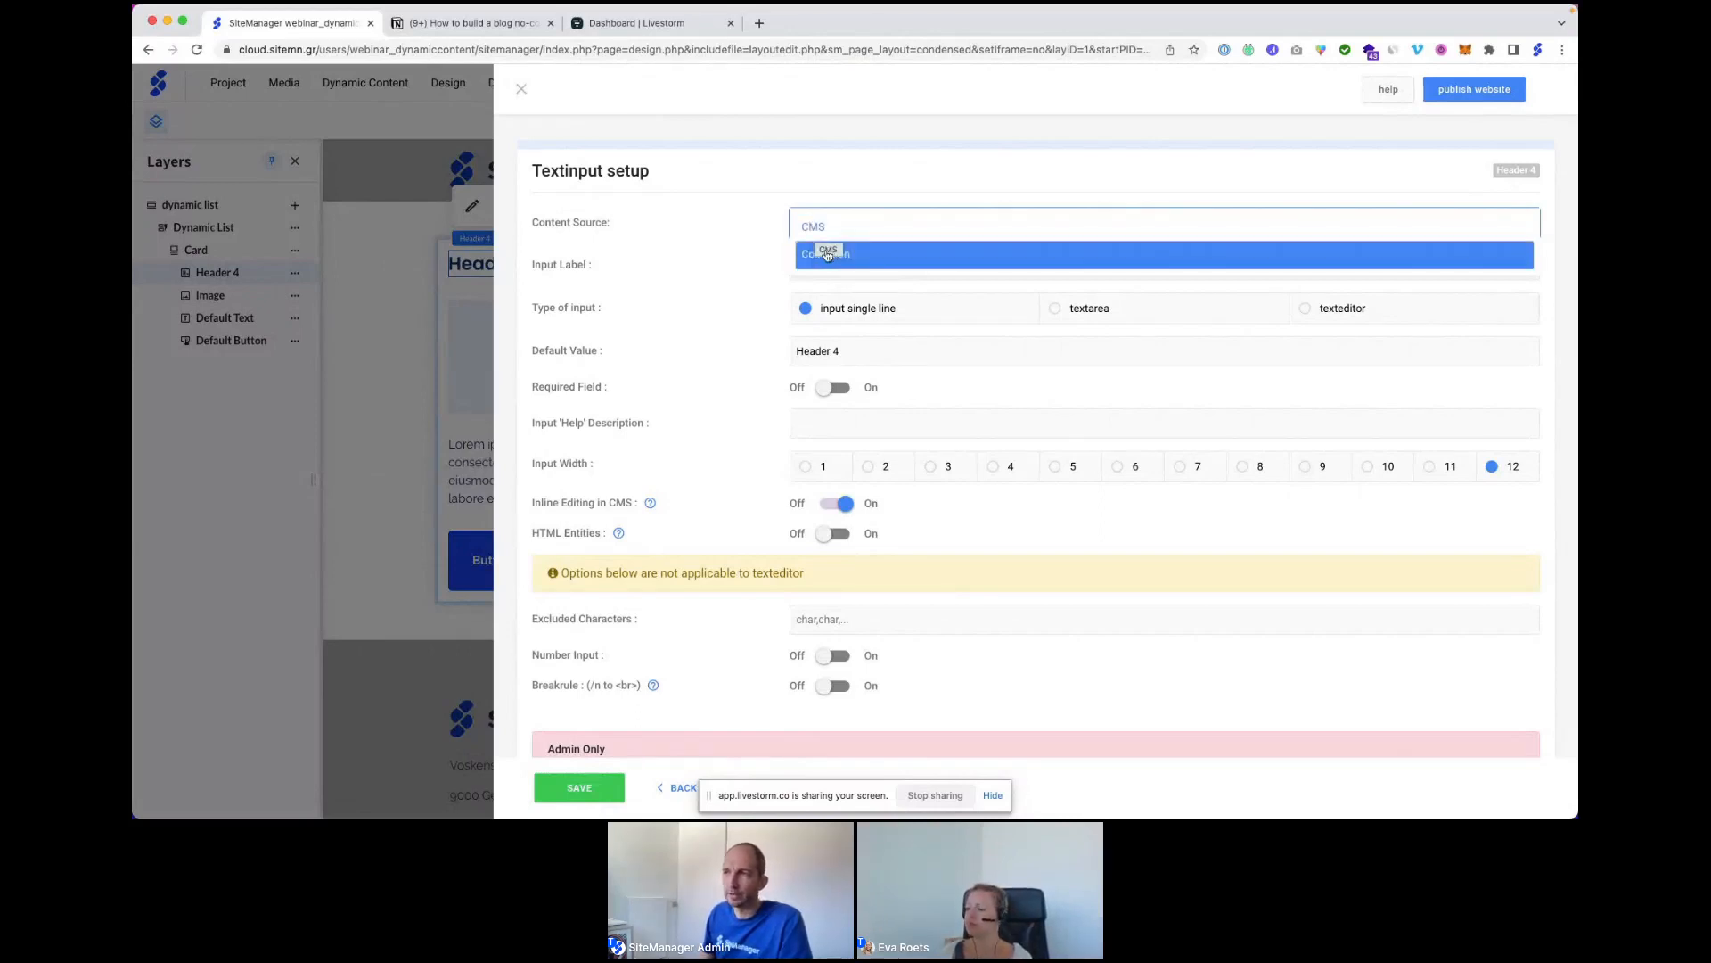
click(835, 256)
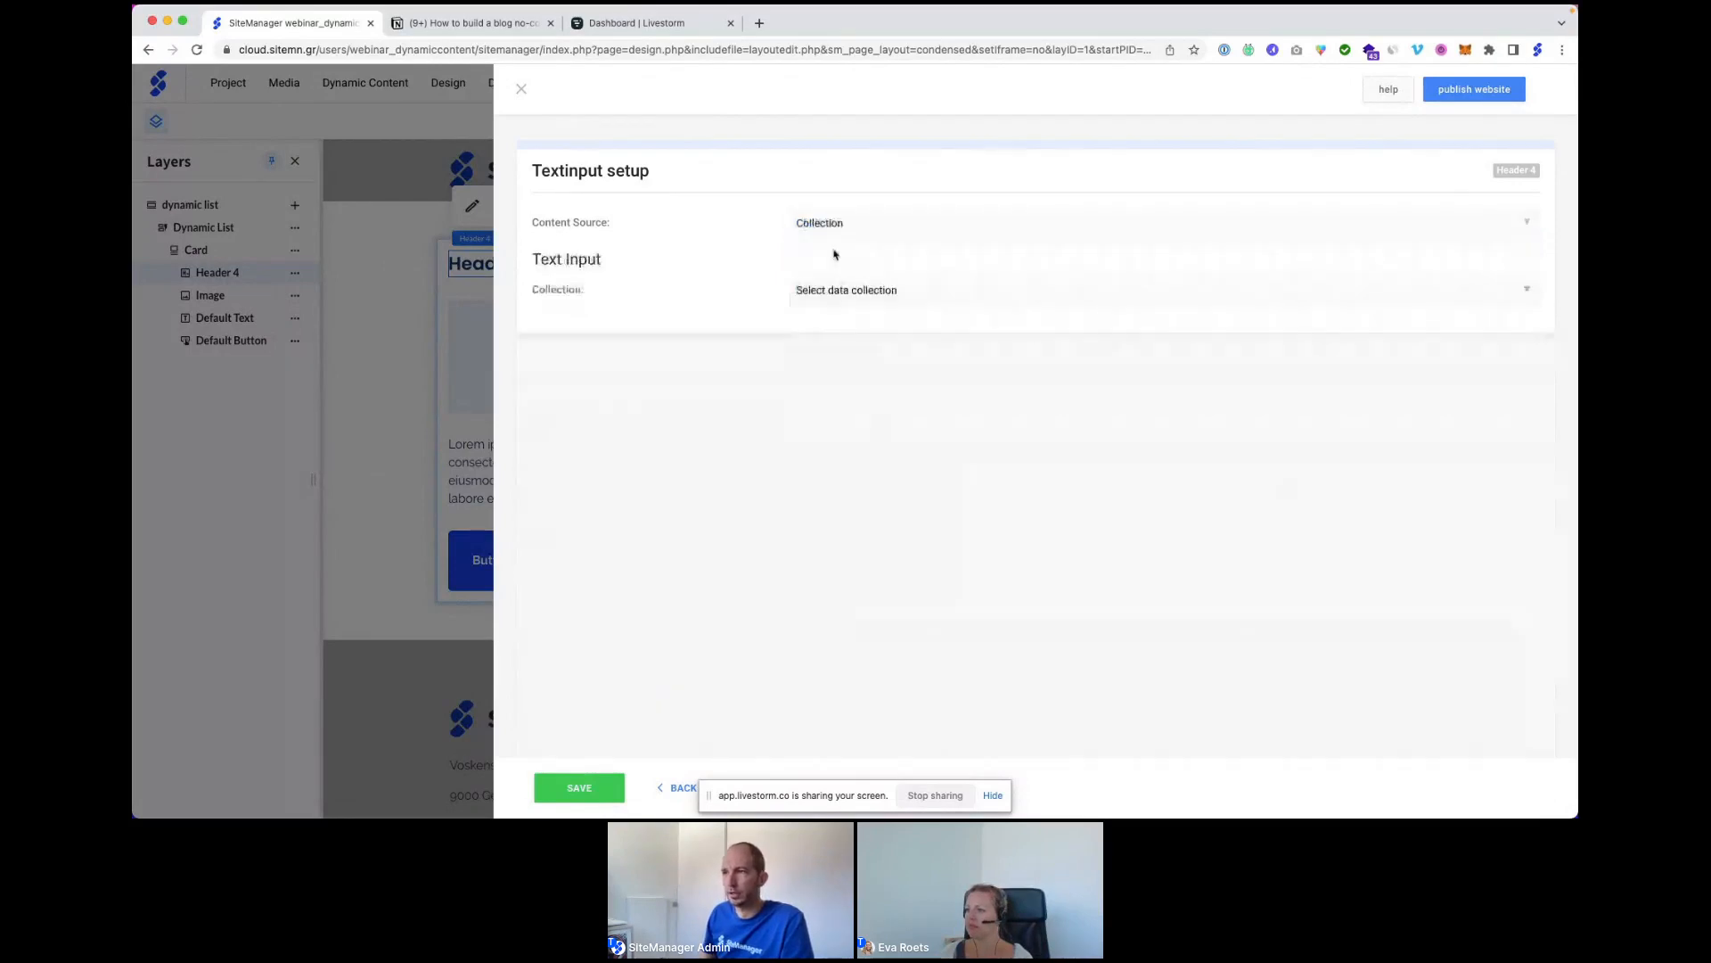
click(847, 294)
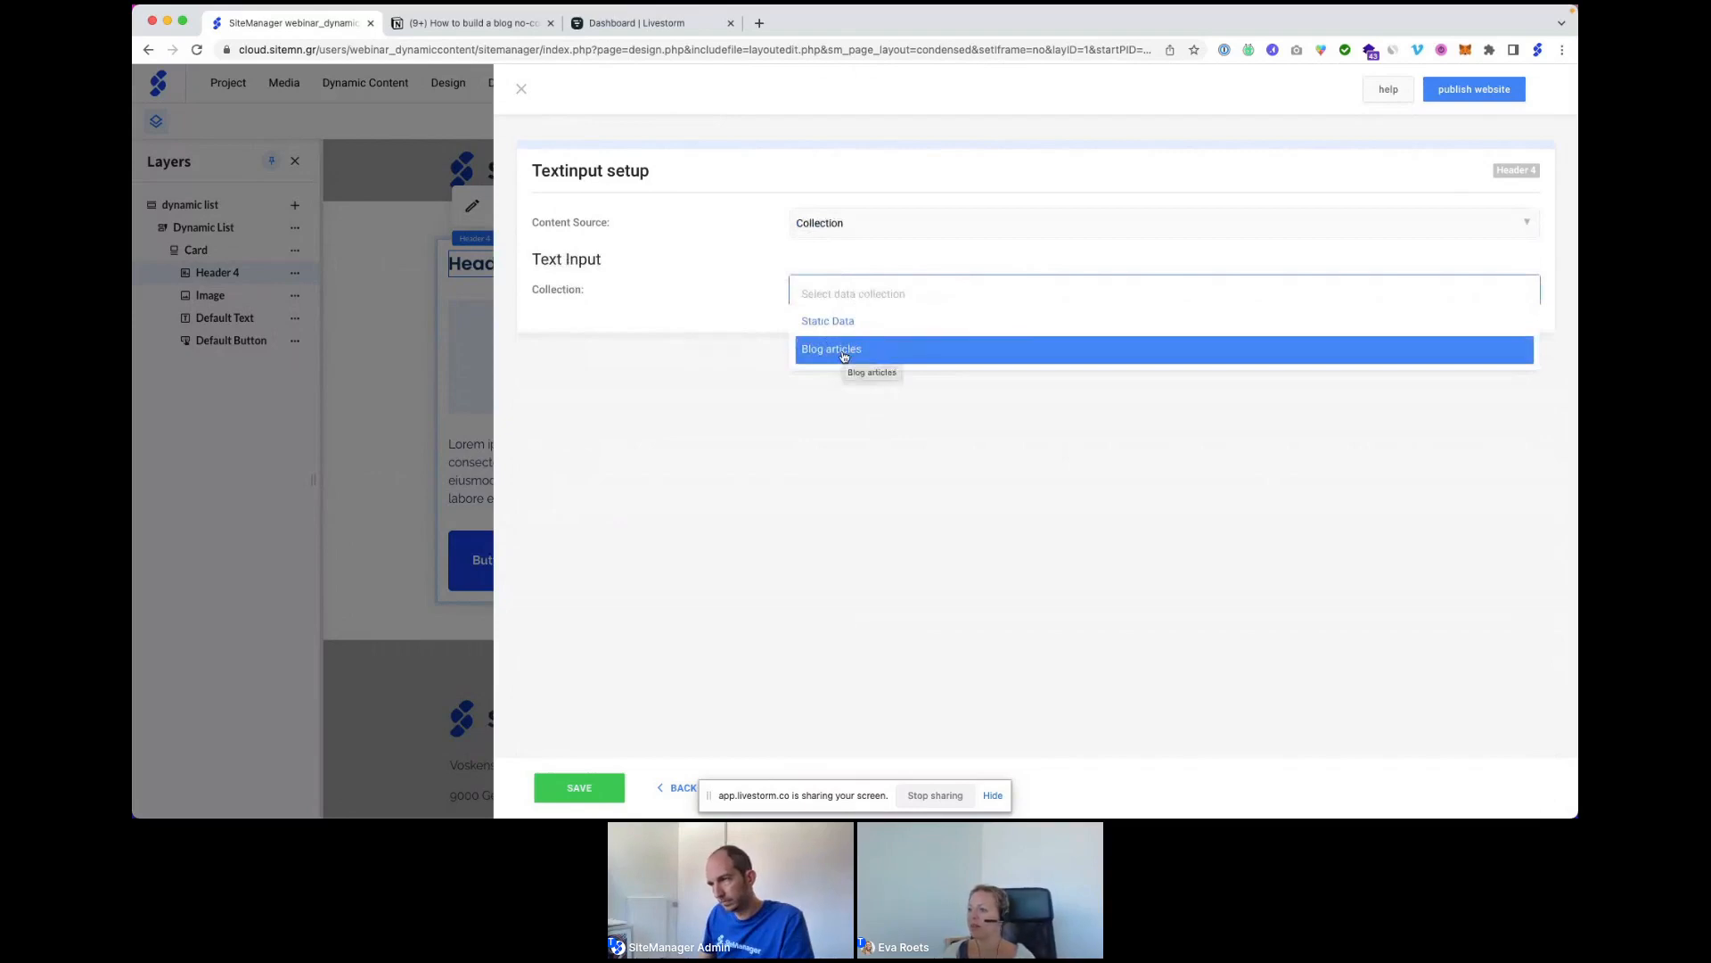
click(844, 351)
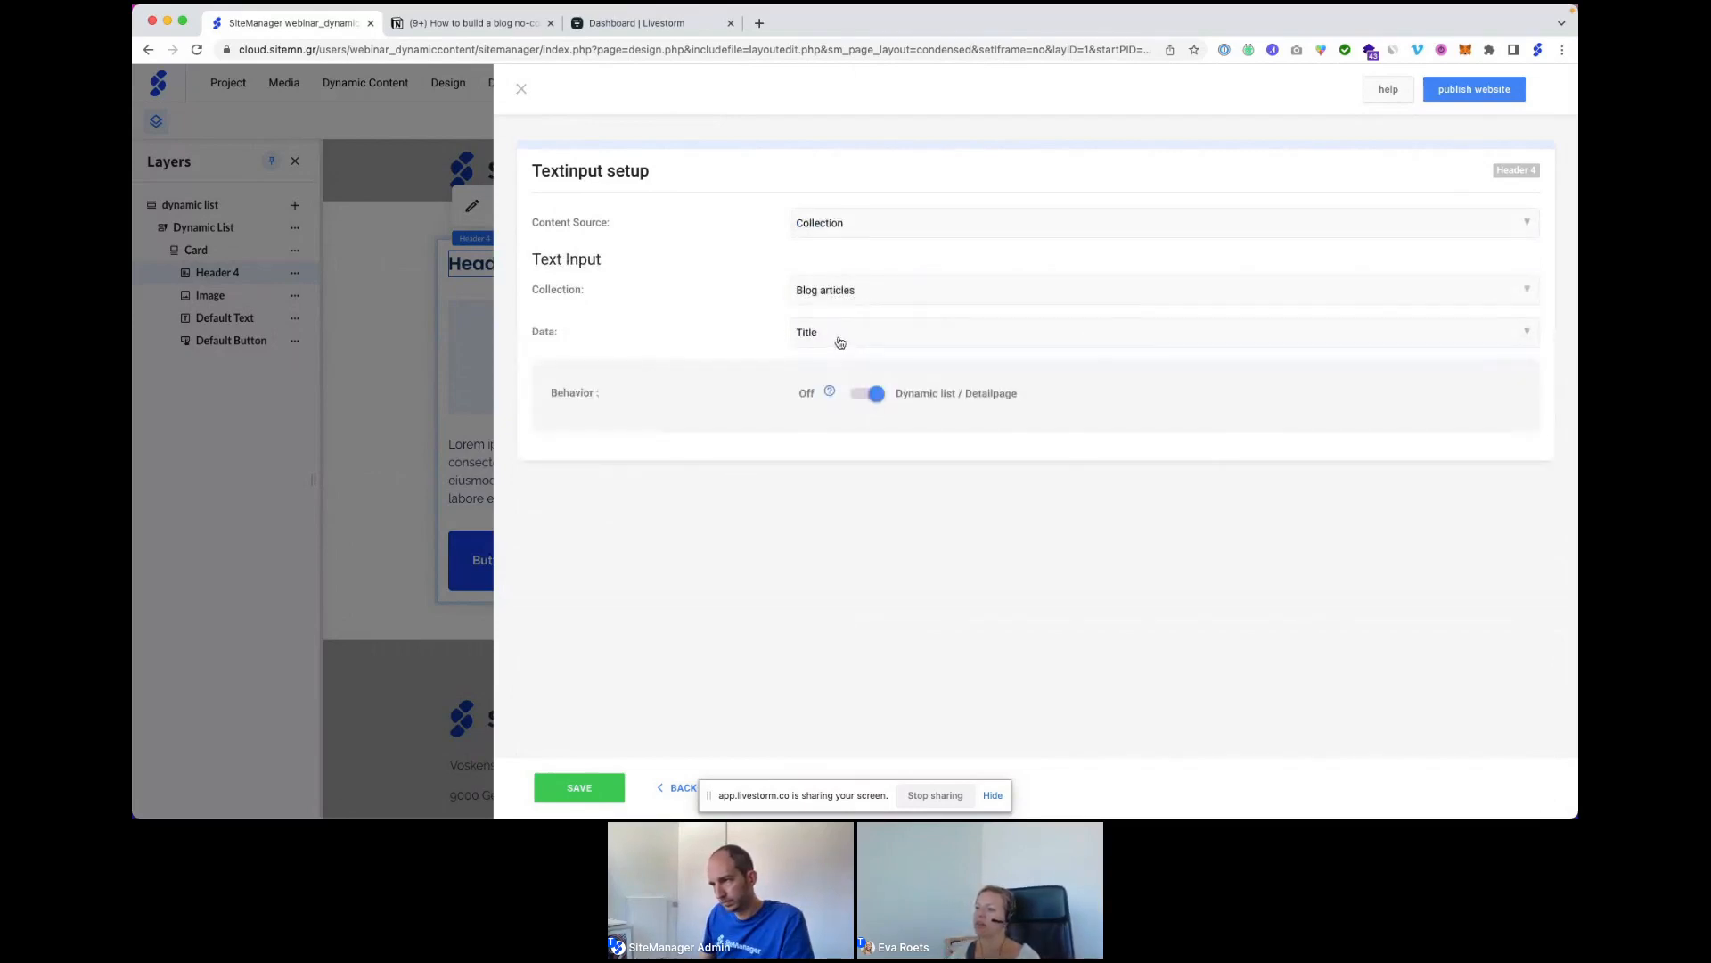
click(840, 336)
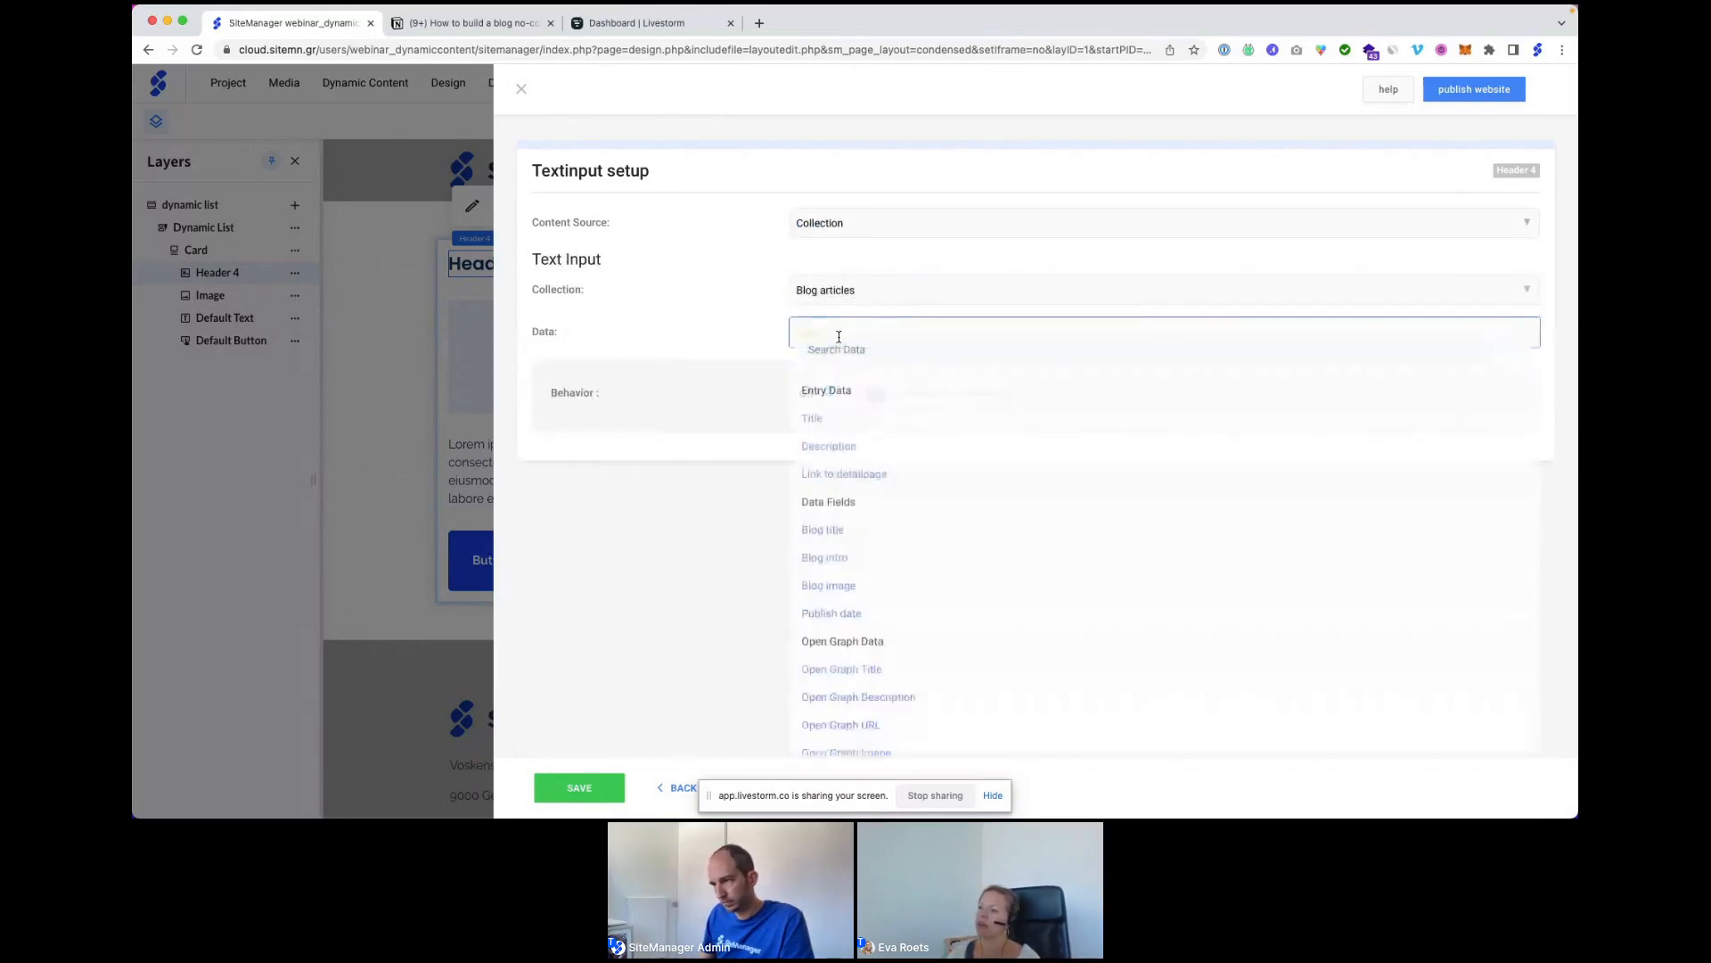
click(820, 530)
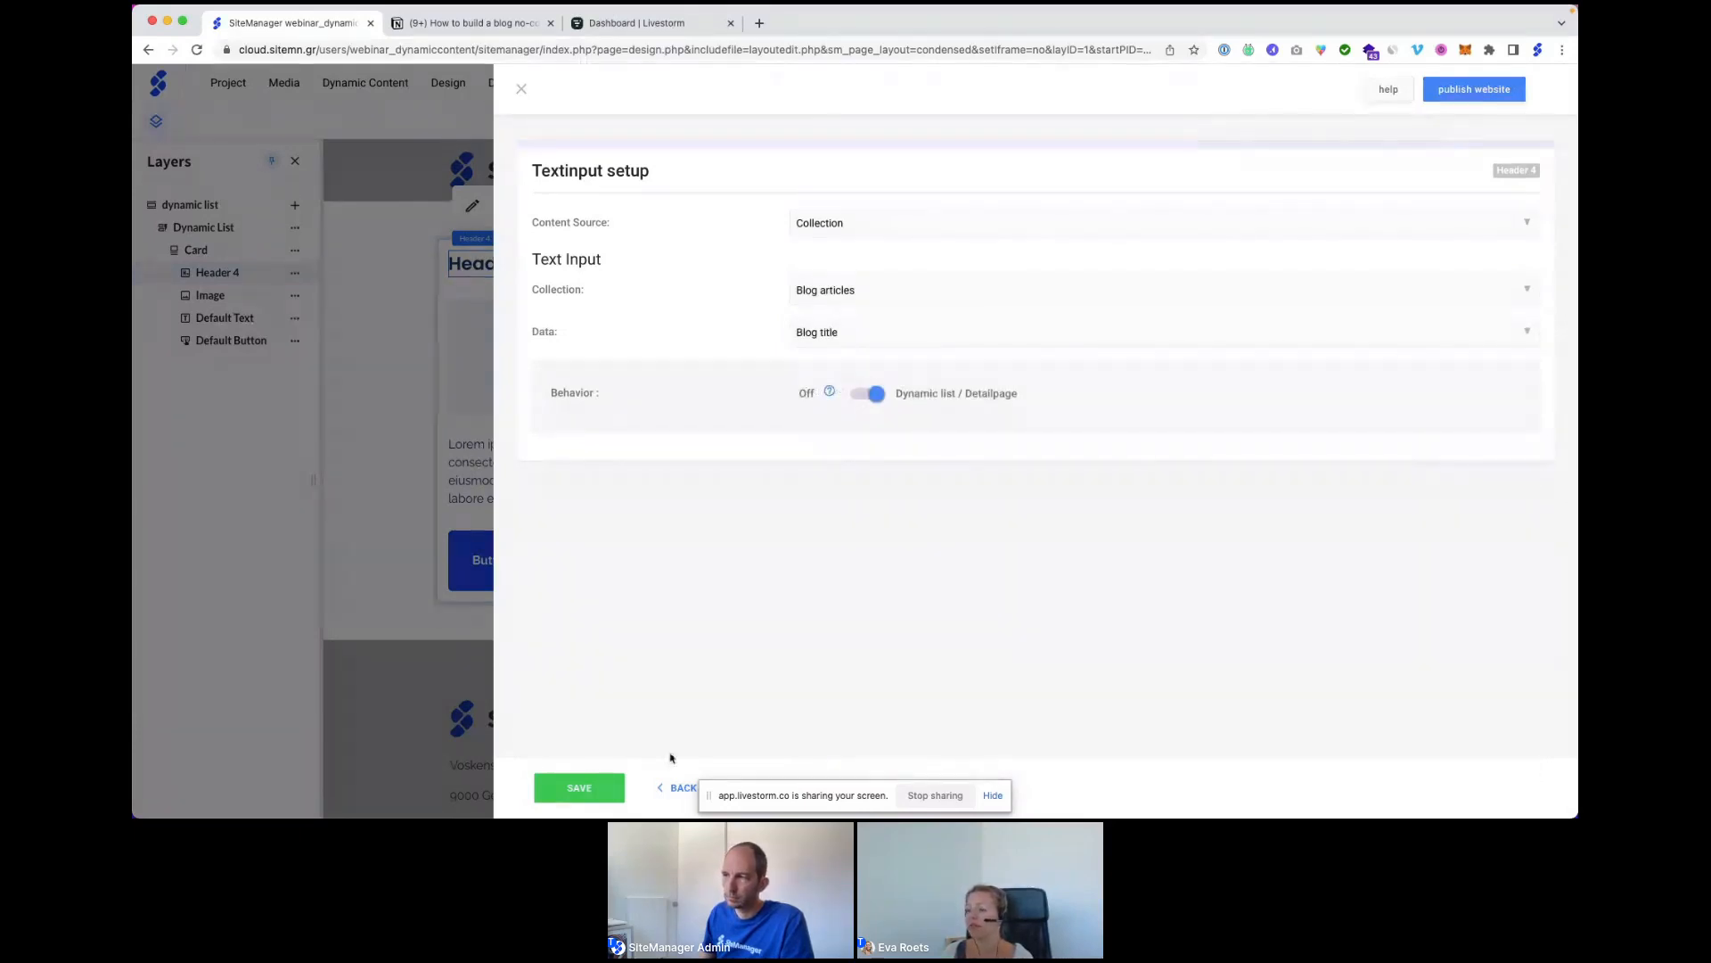
click(579, 788)
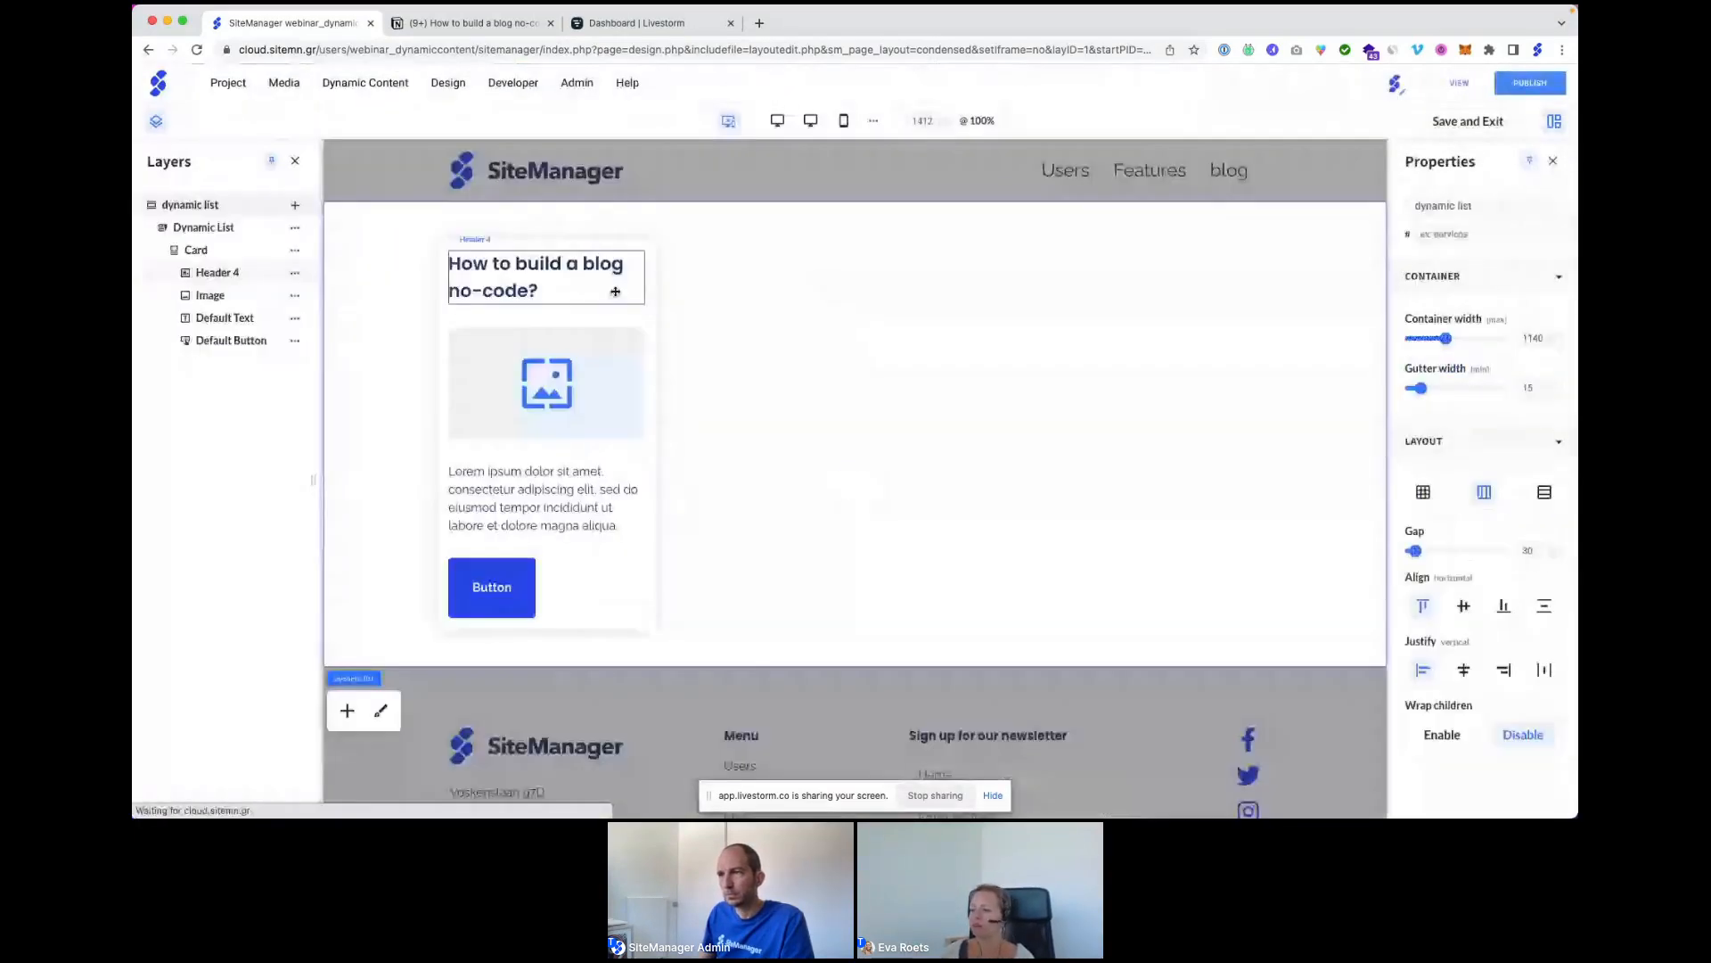
click(638, 313)
Bind the card image to the Blog articles collection's Blog image field.
click(538, 283)
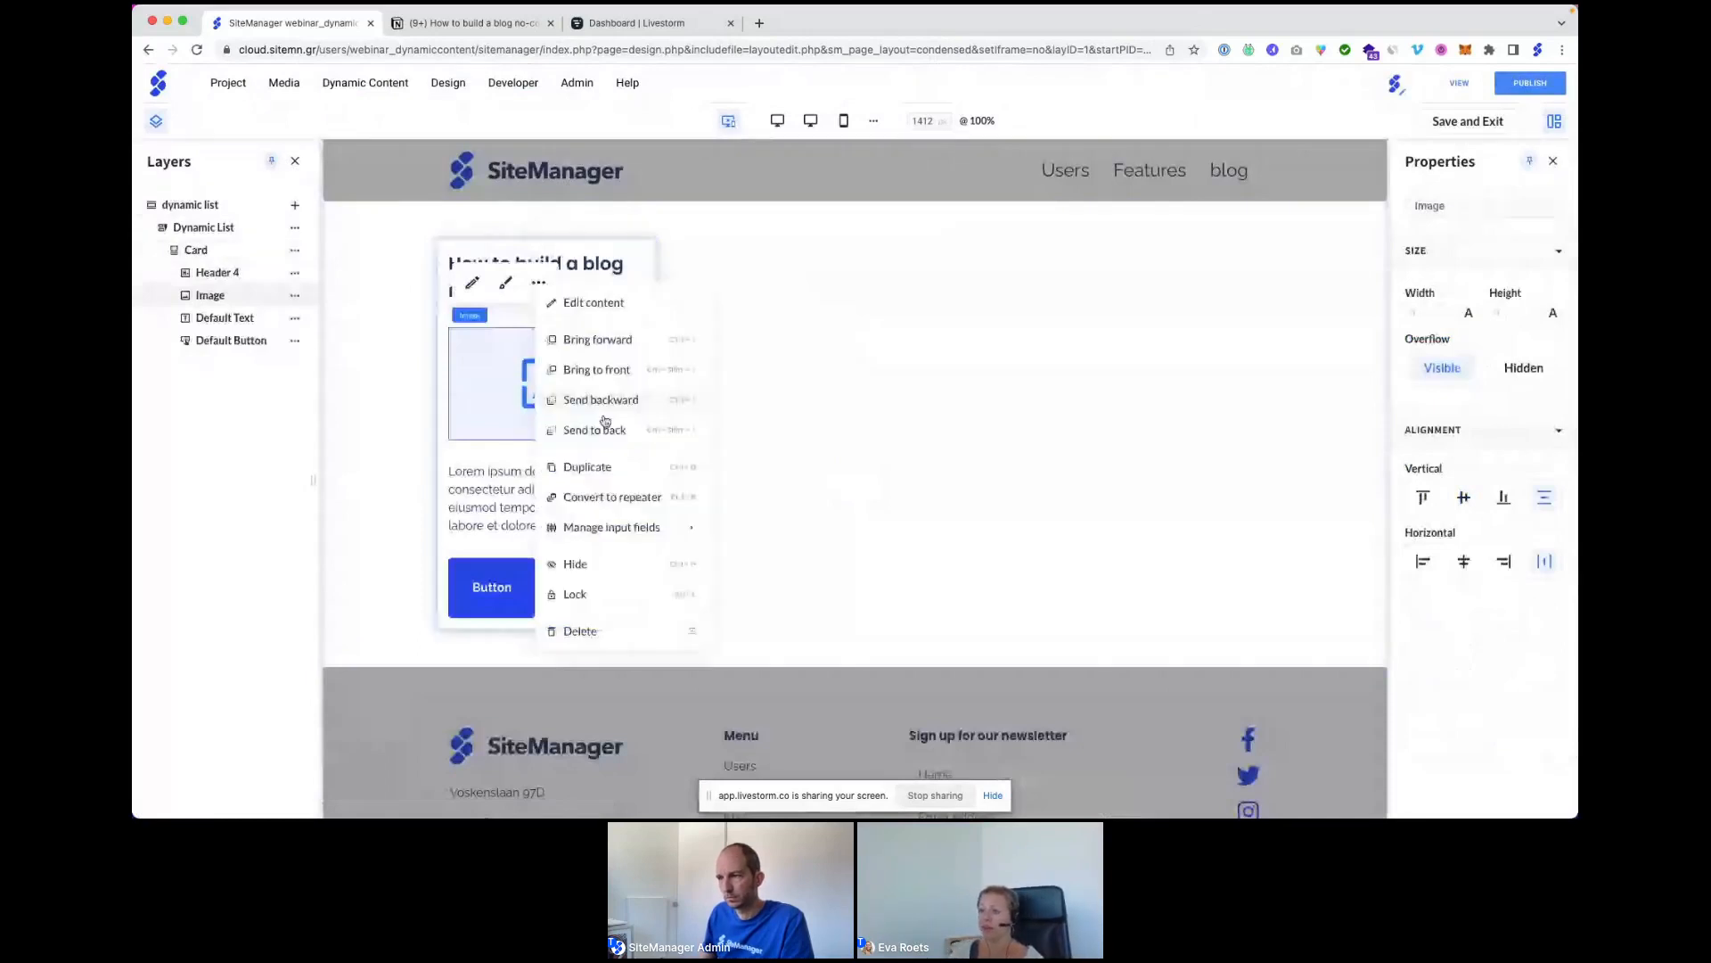
mouse_move(638, 526)
click(749, 528)
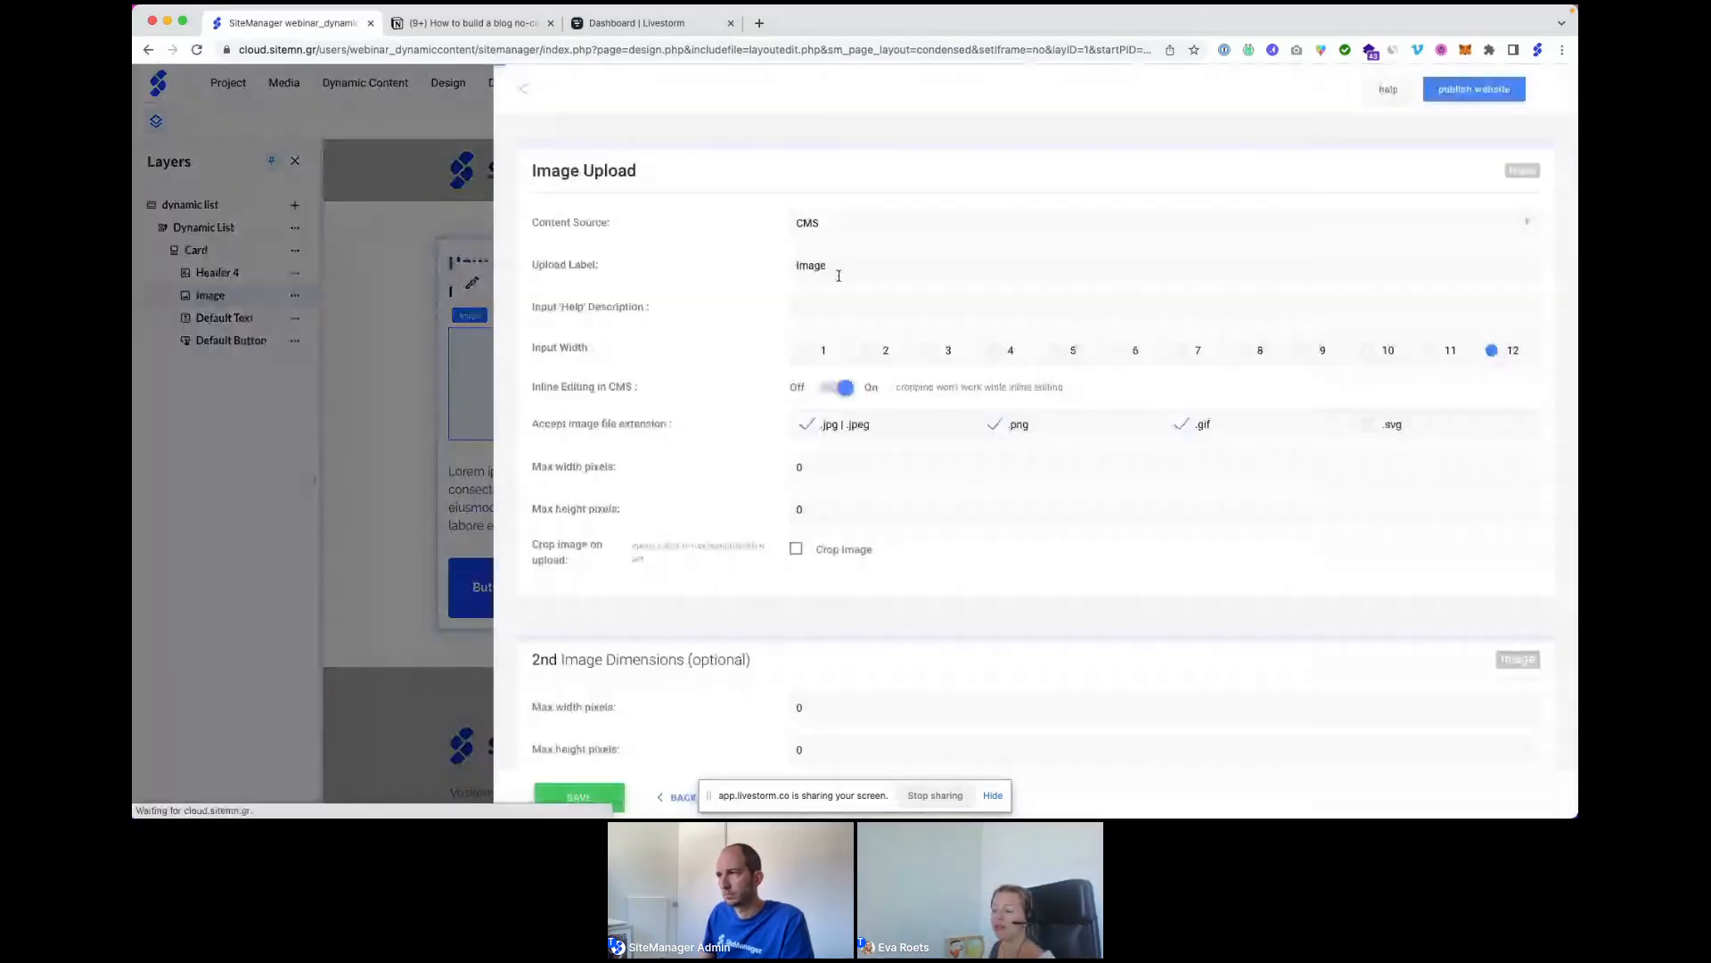
click(833, 222)
click(829, 256)
click(848, 287)
click(838, 348)
click(844, 333)
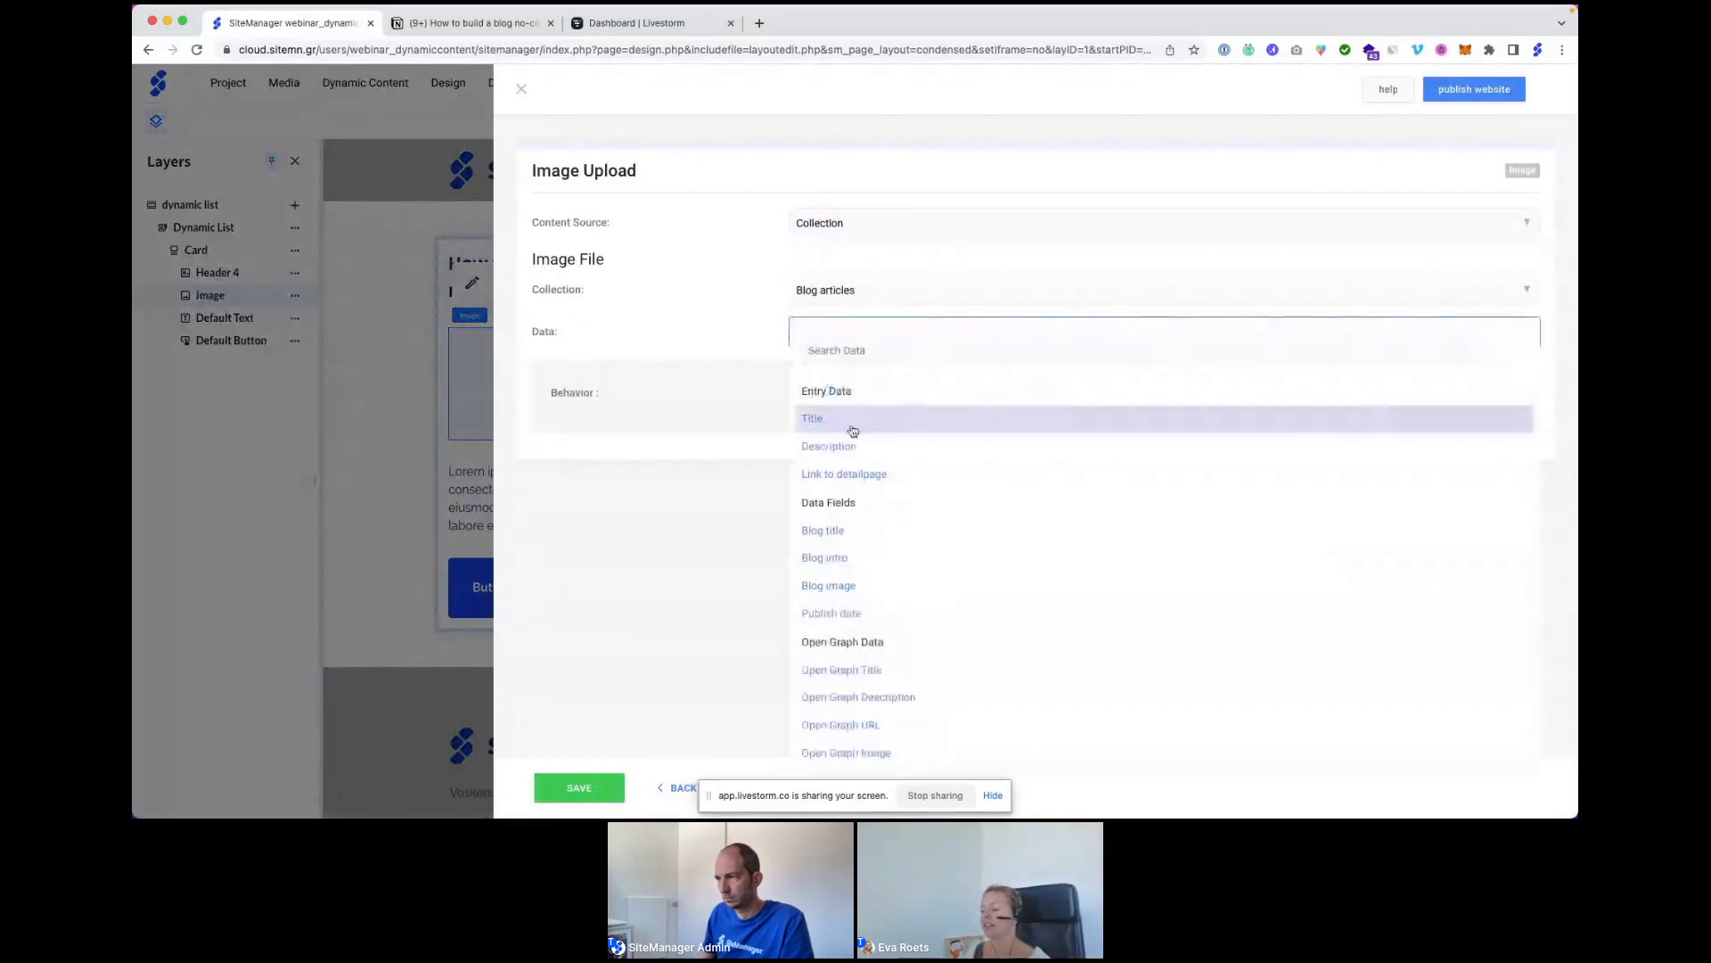
click(842, 584)
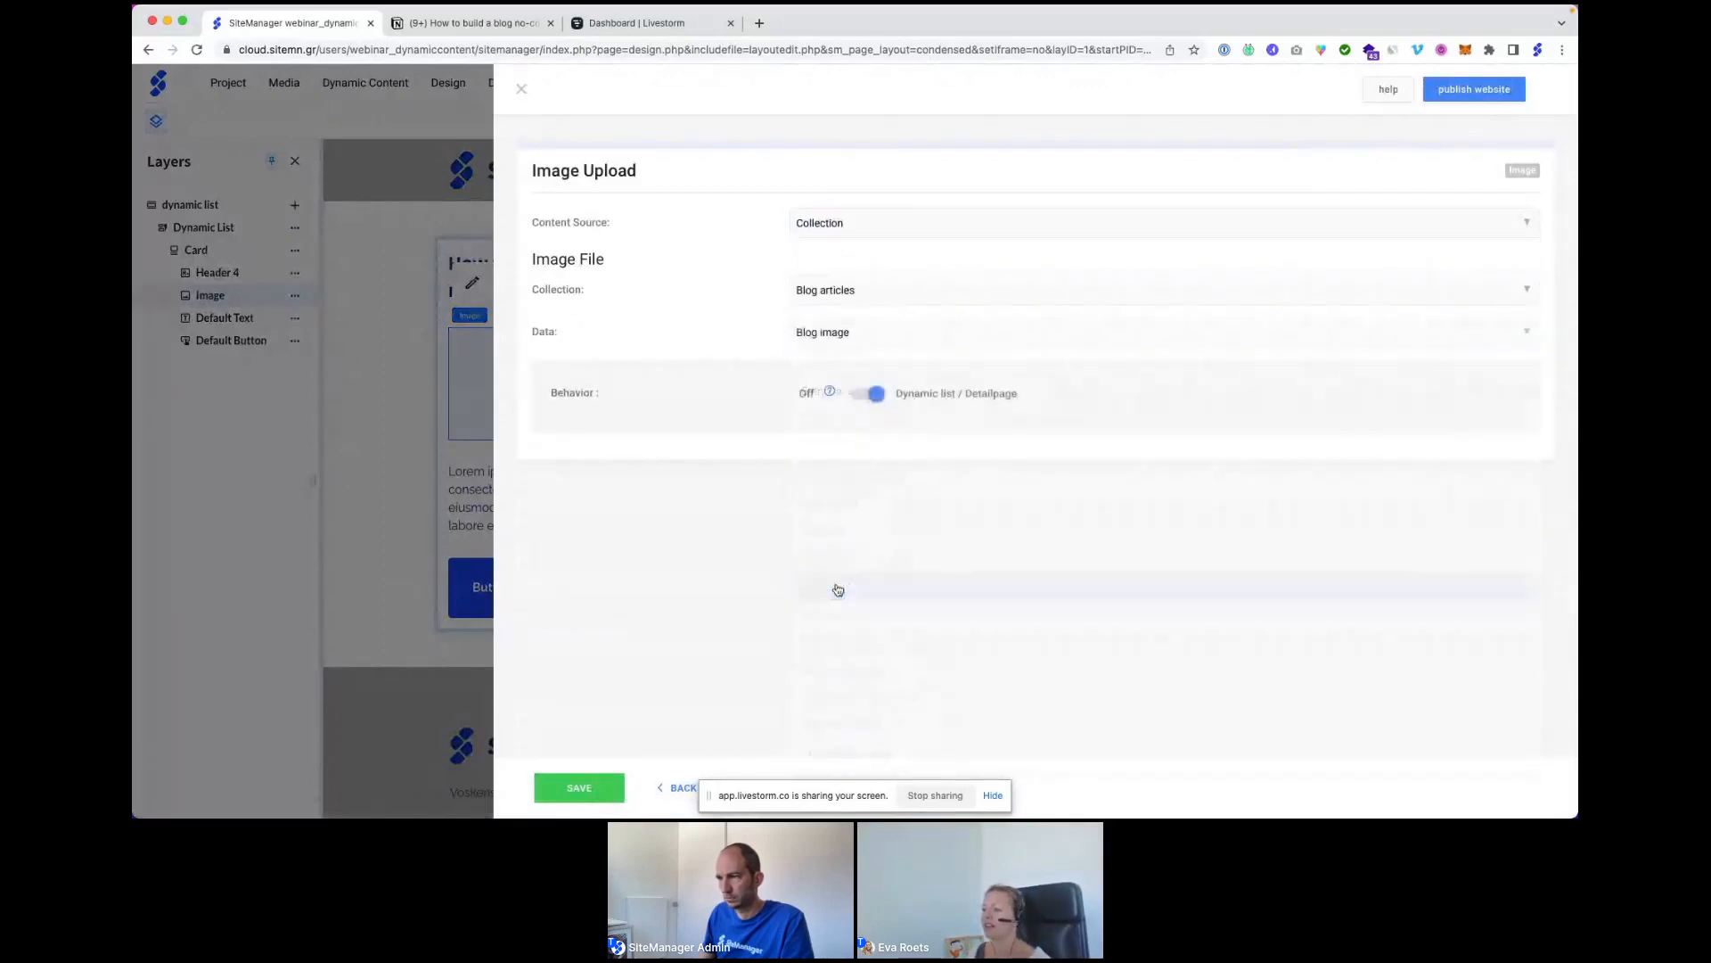
click(580, 790)
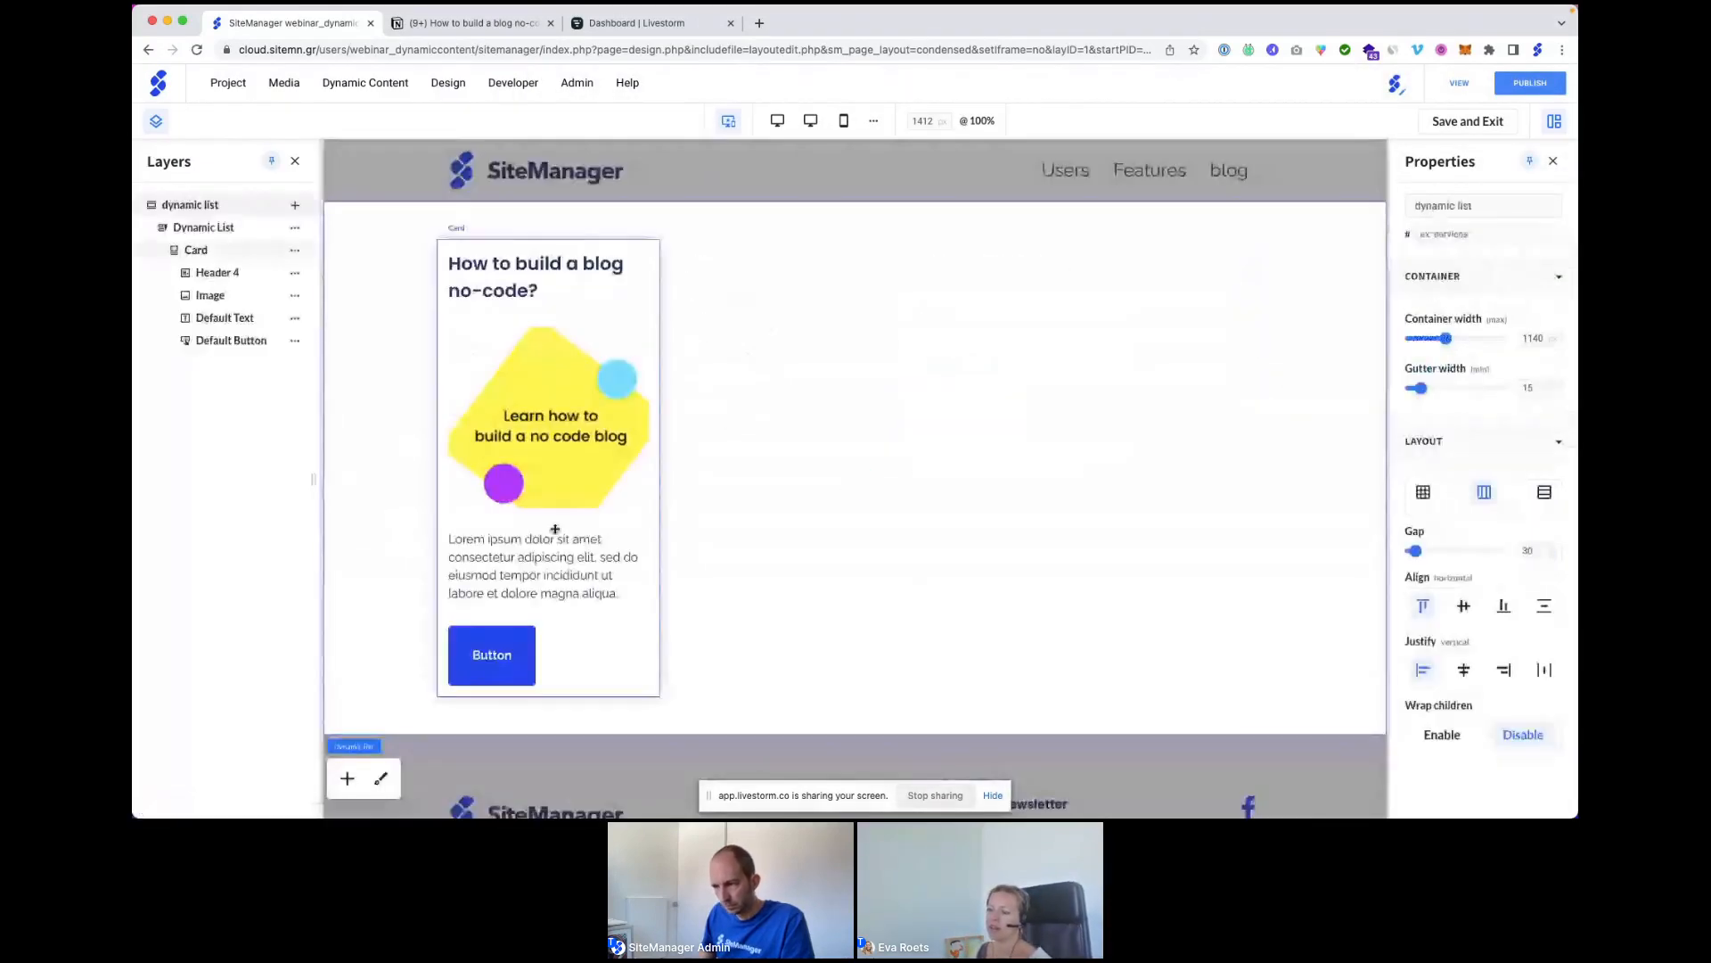
Bind the card's body text to the Blog articles collection's Blog intro field.
click(554, 539)
click(539, 486)
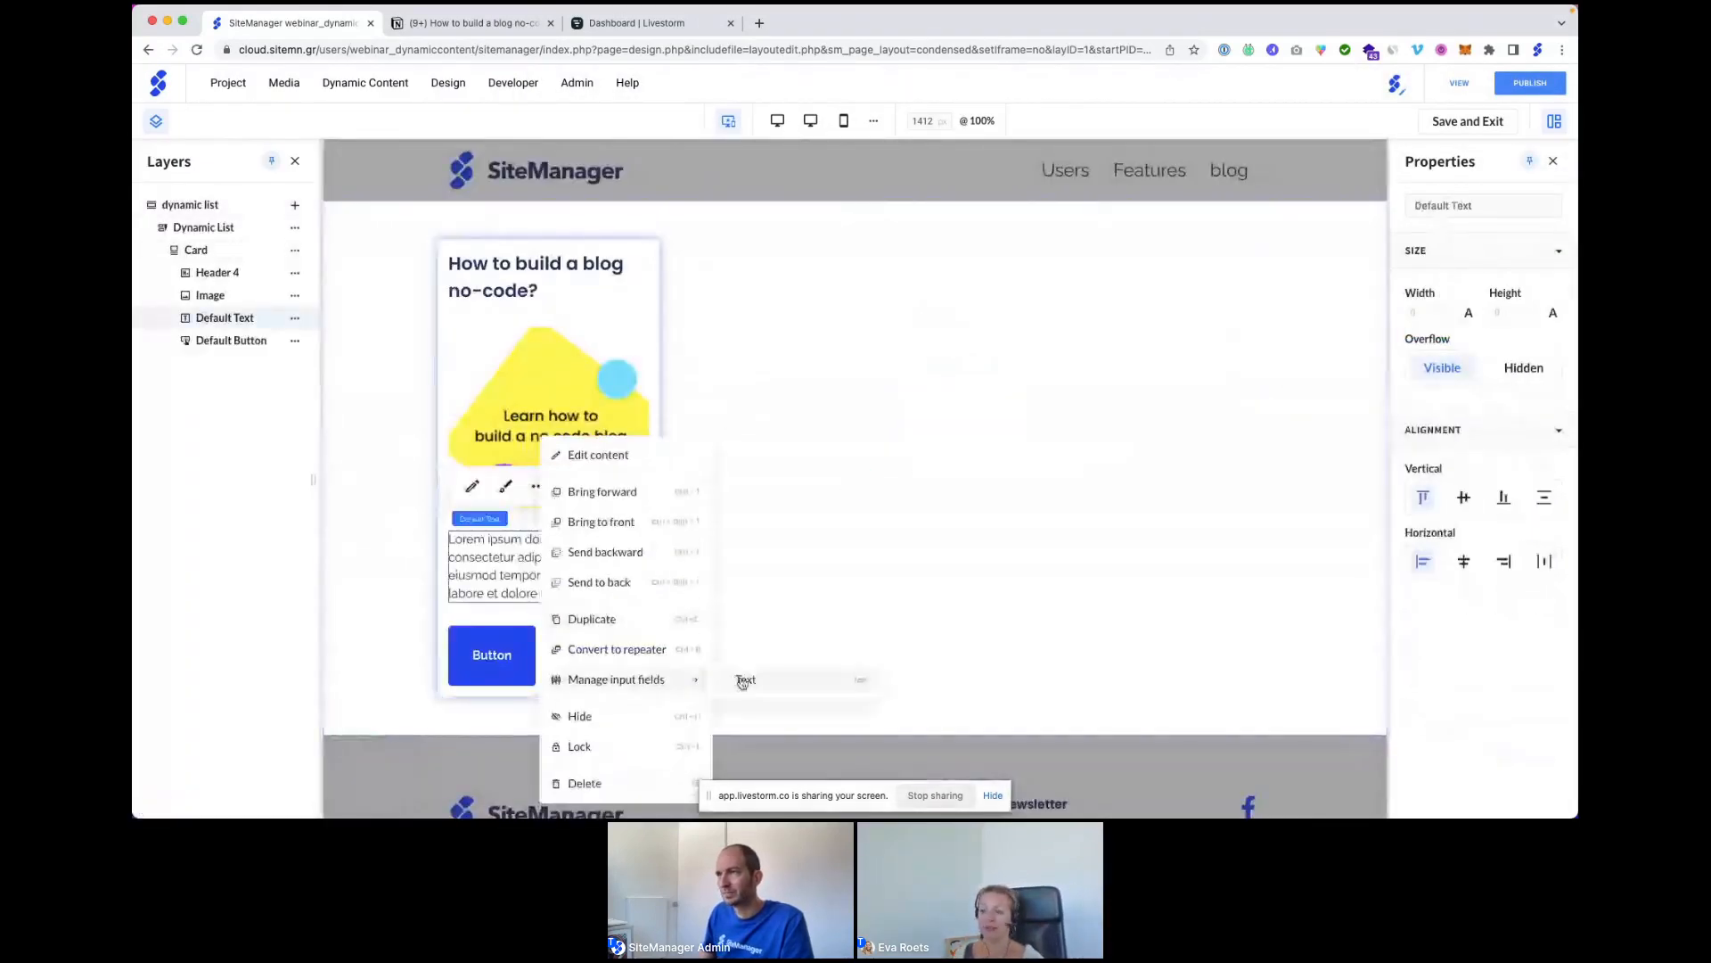
click(745, 683)
click(831, 224)
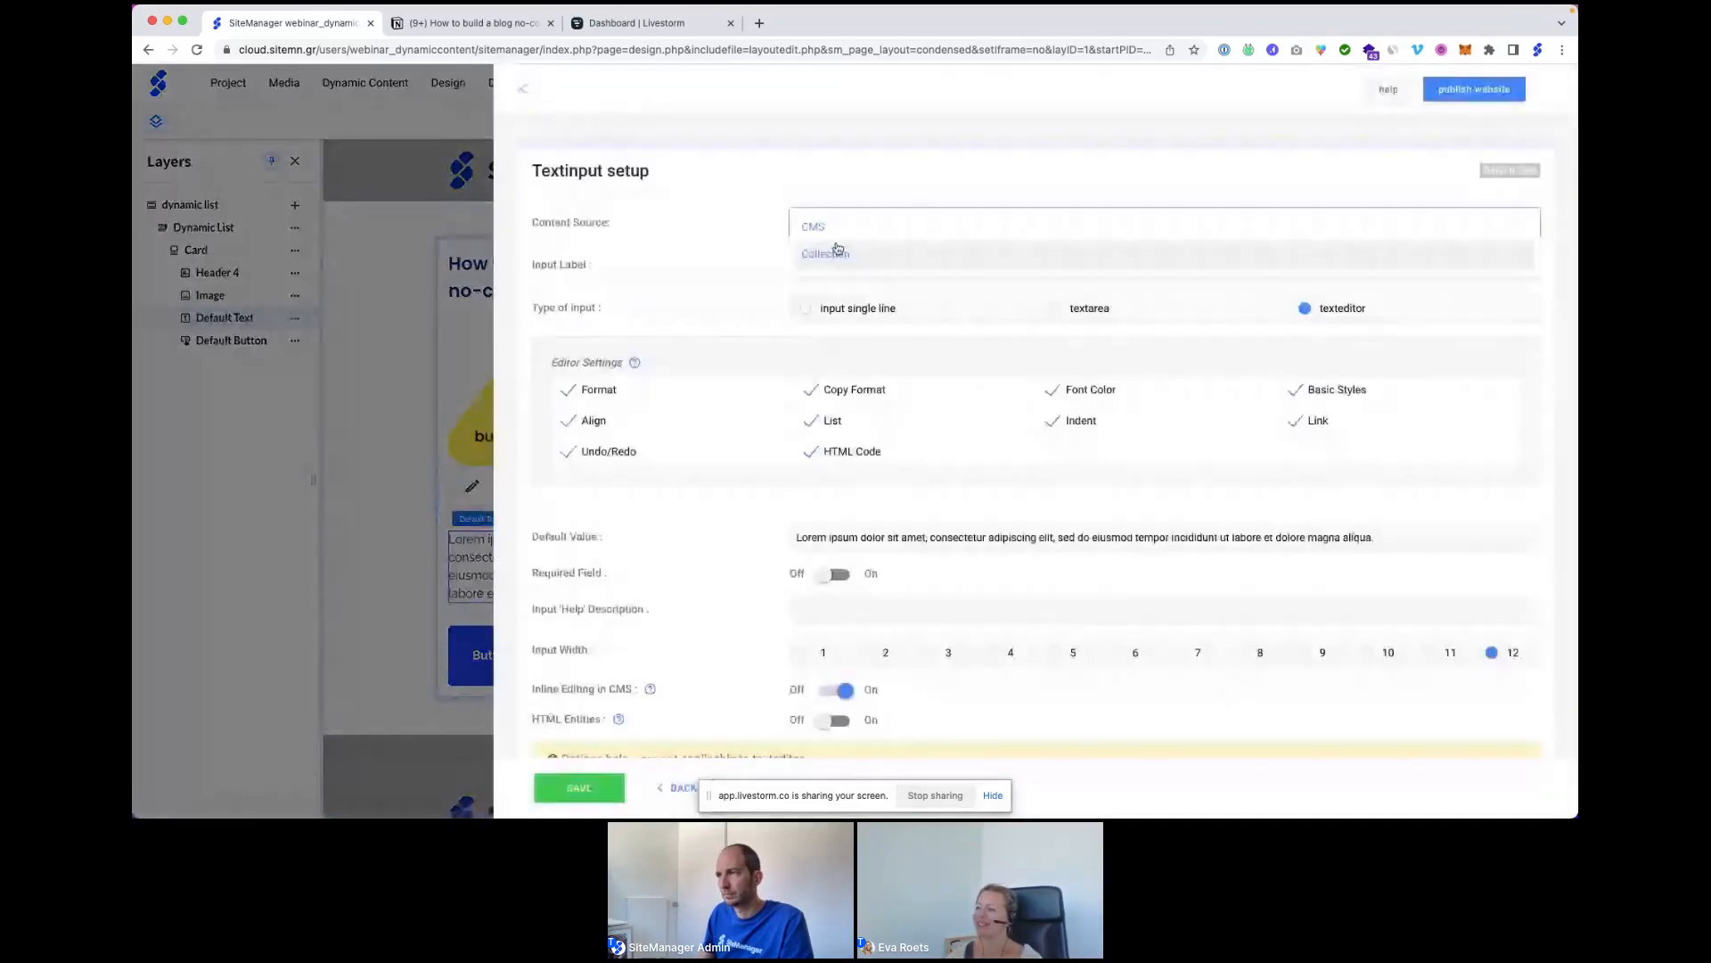
click(838, 254)
click(840, 292)
click(836, 351)
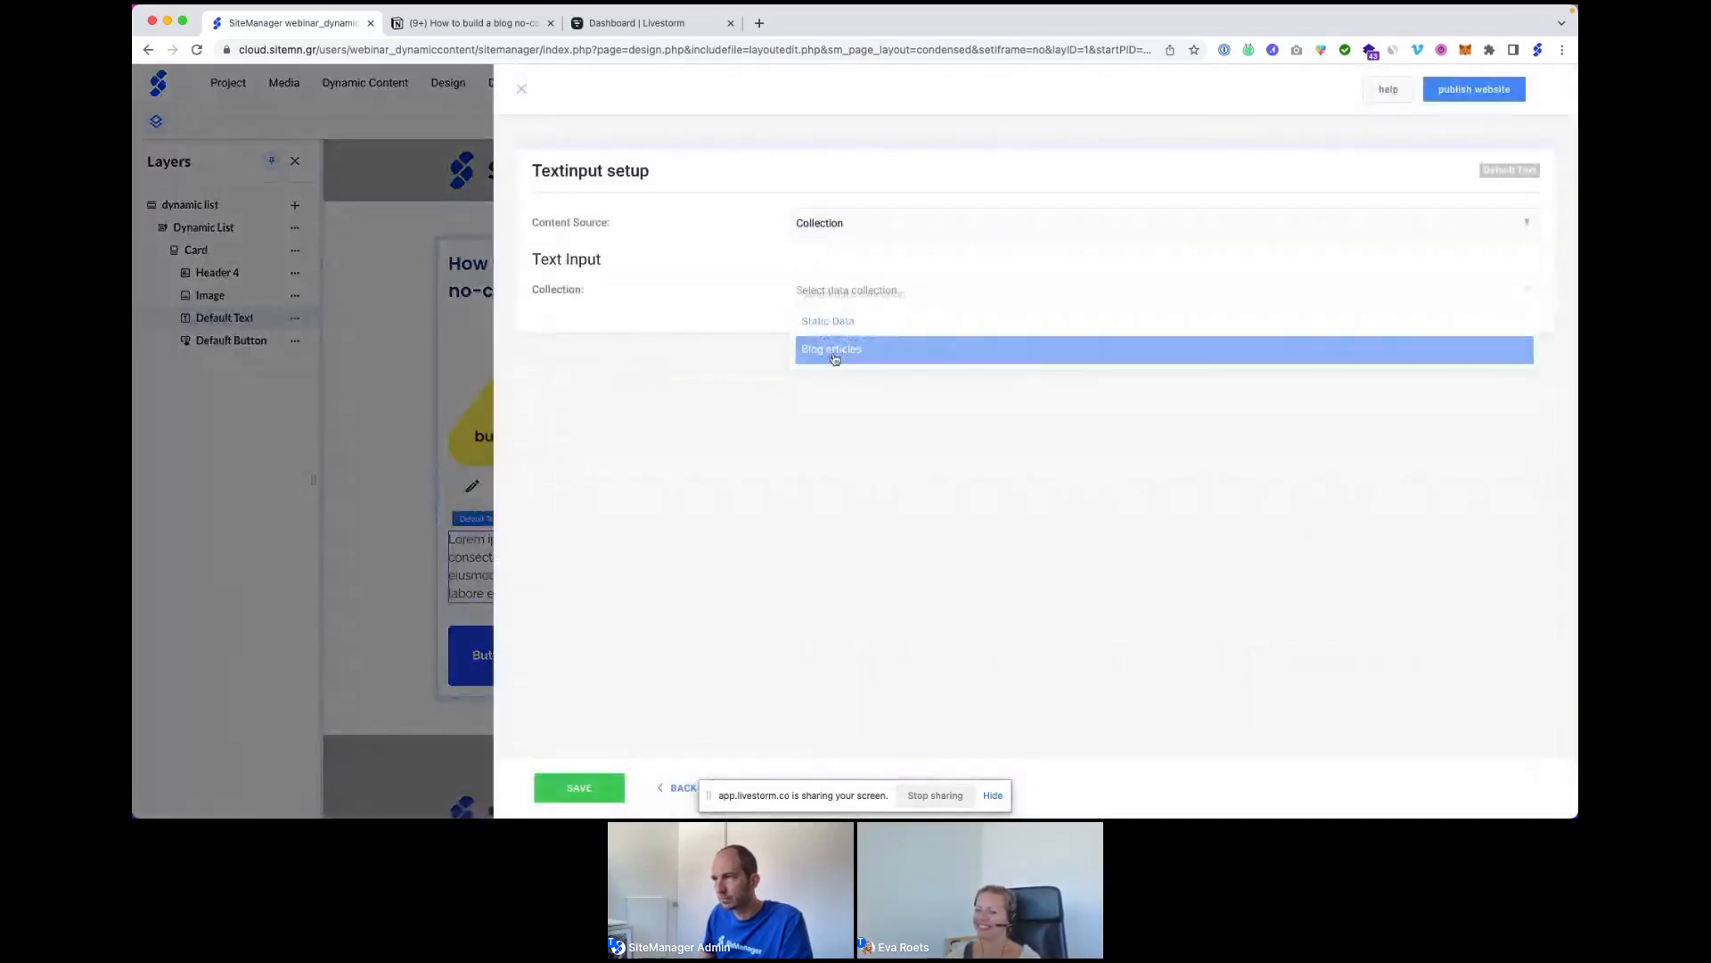
click(834, 337)
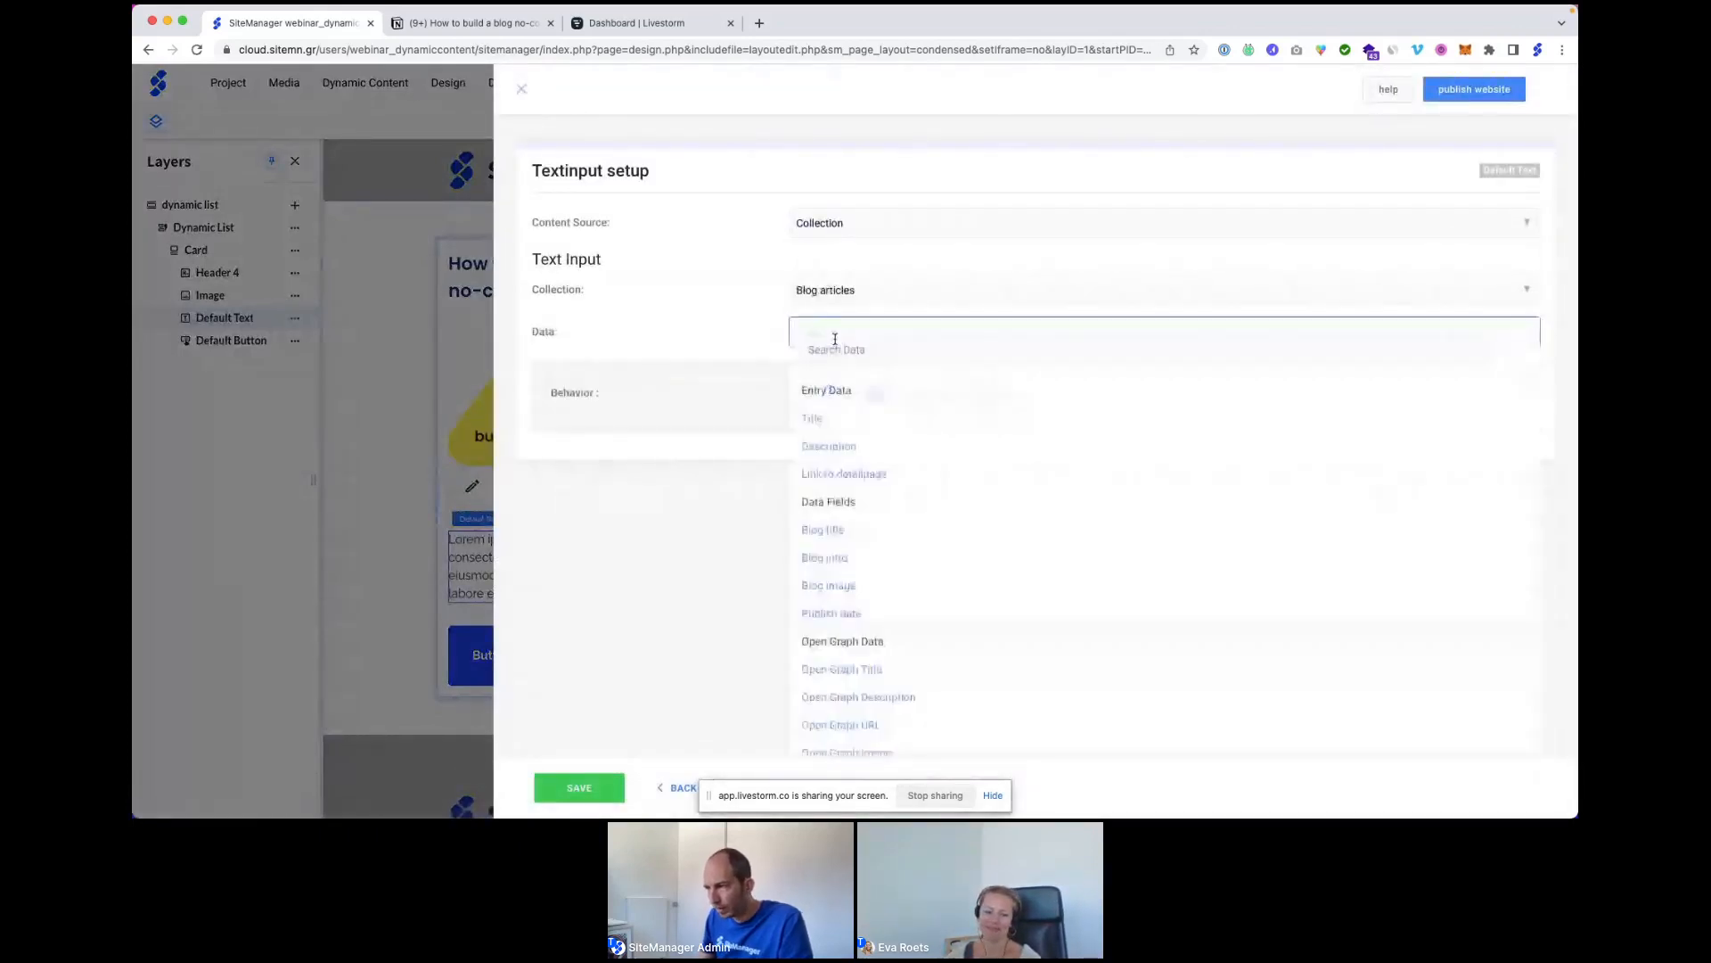
click(838, 559)
click(577, 788)
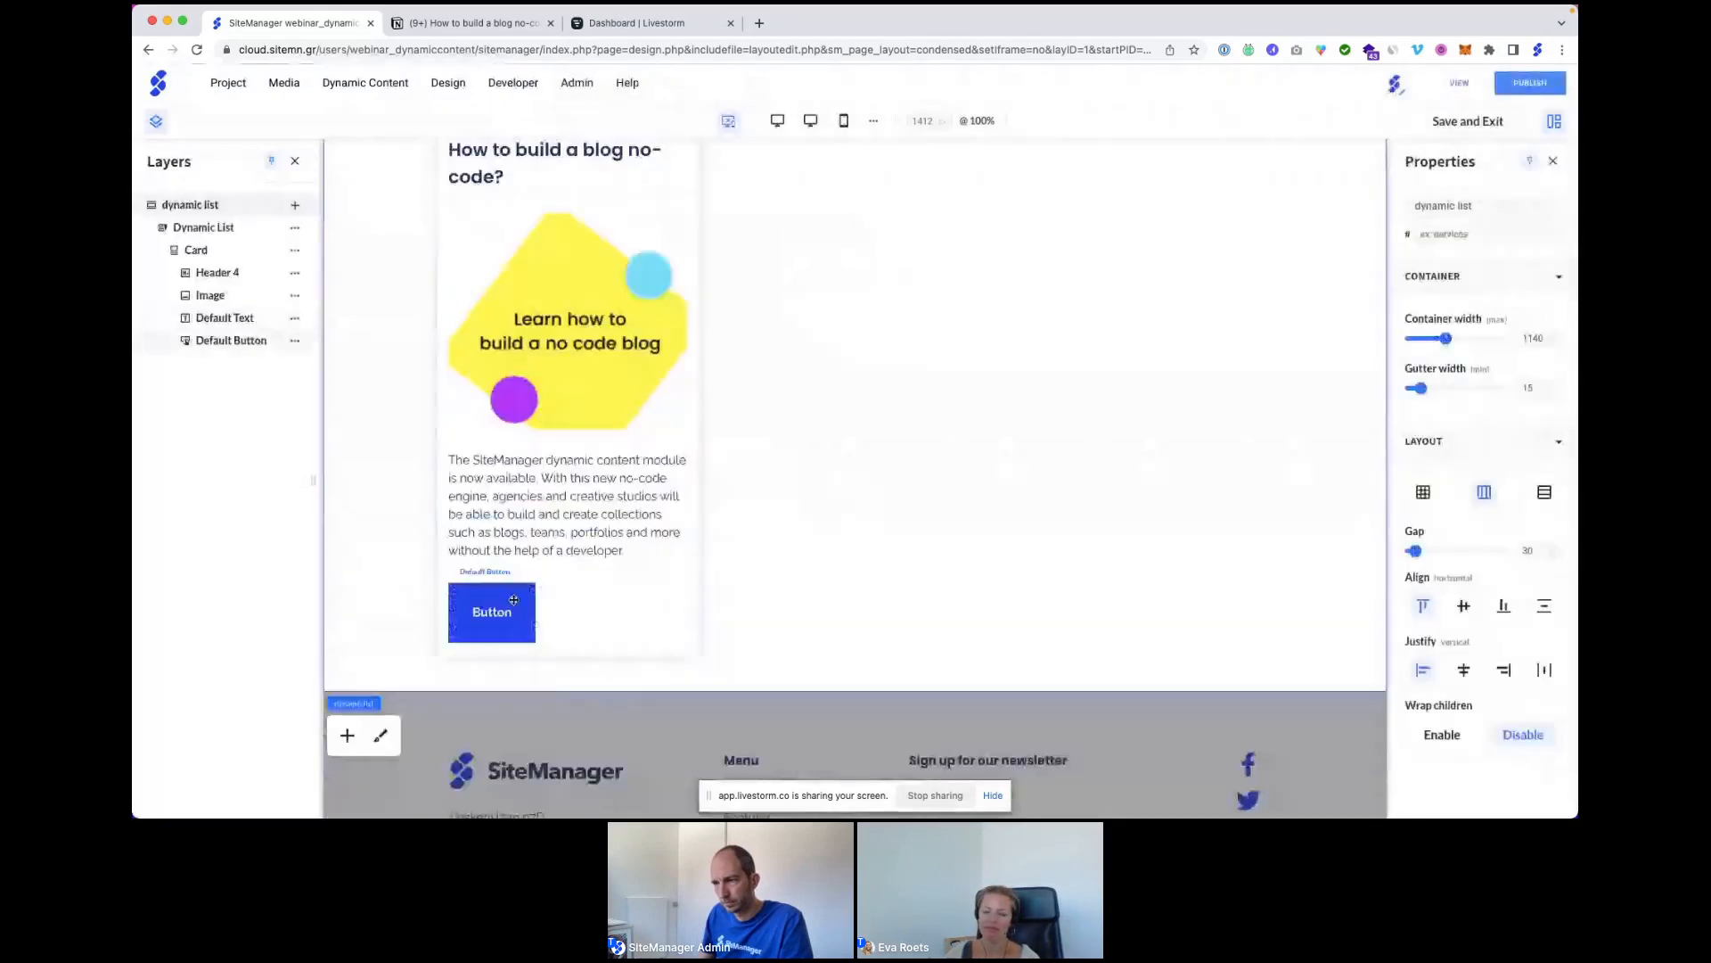
Select the card's button and bring up its extra options menu.
click(513, 600)
click(538, 539)
mouse_move(686, 679)
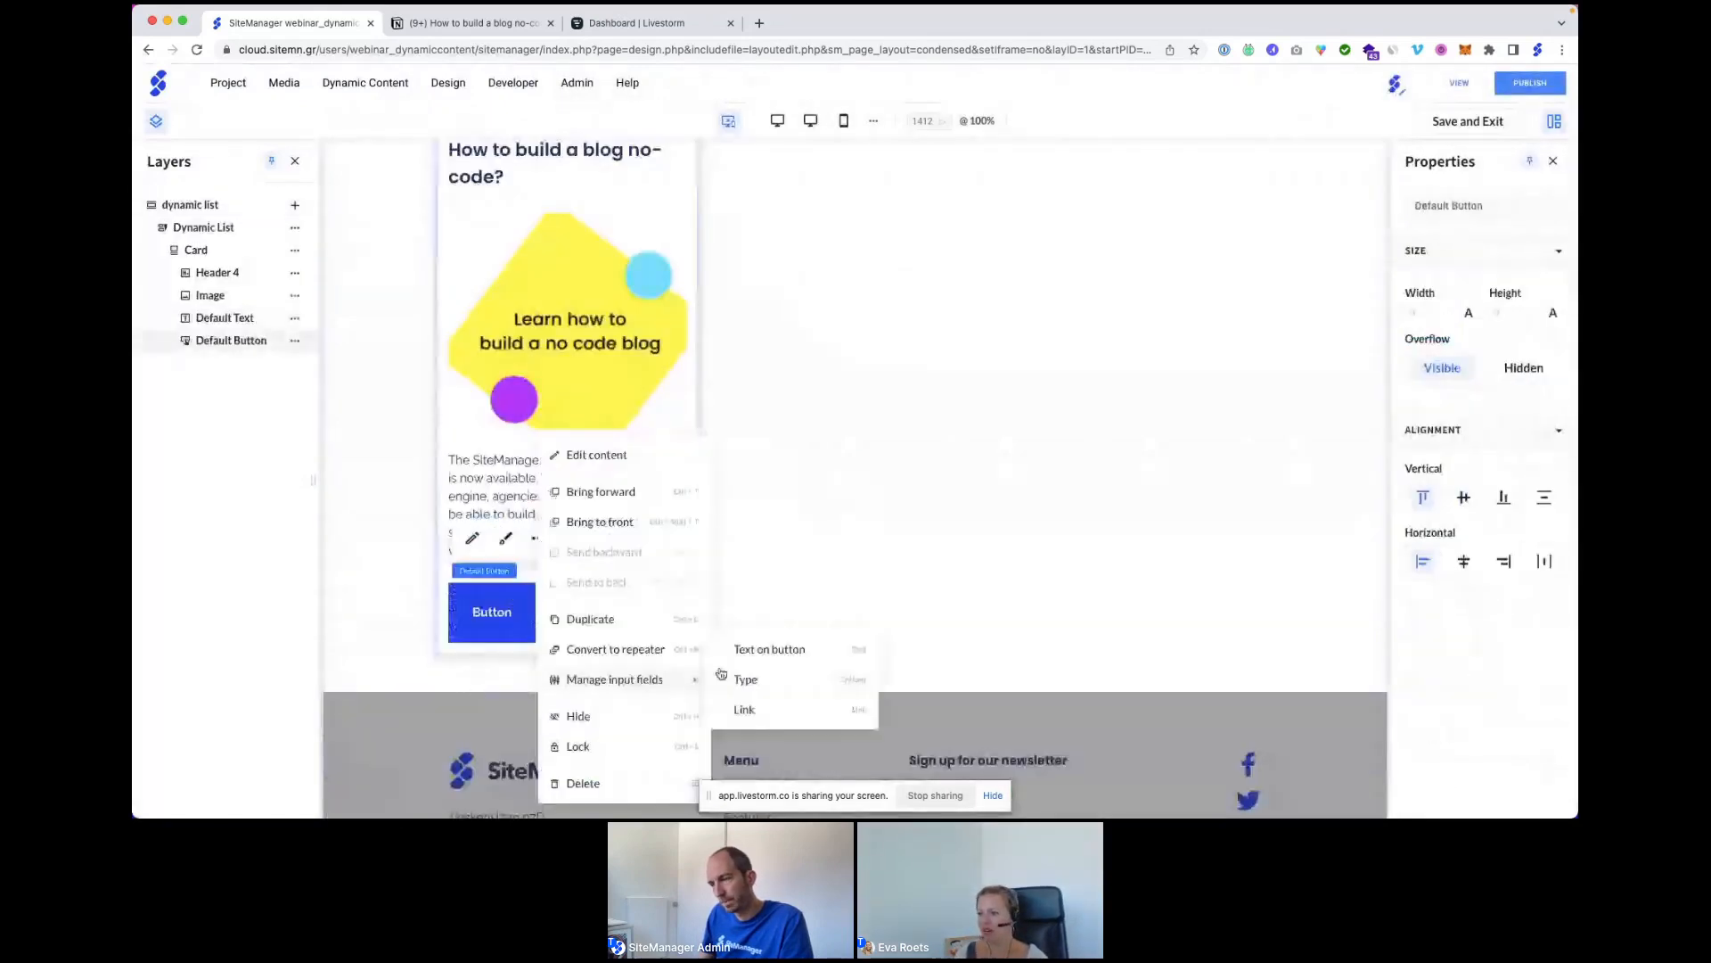
Link the button to Blog articles' 'Link to detail page' field with a Same Window target.
click(756, 709)
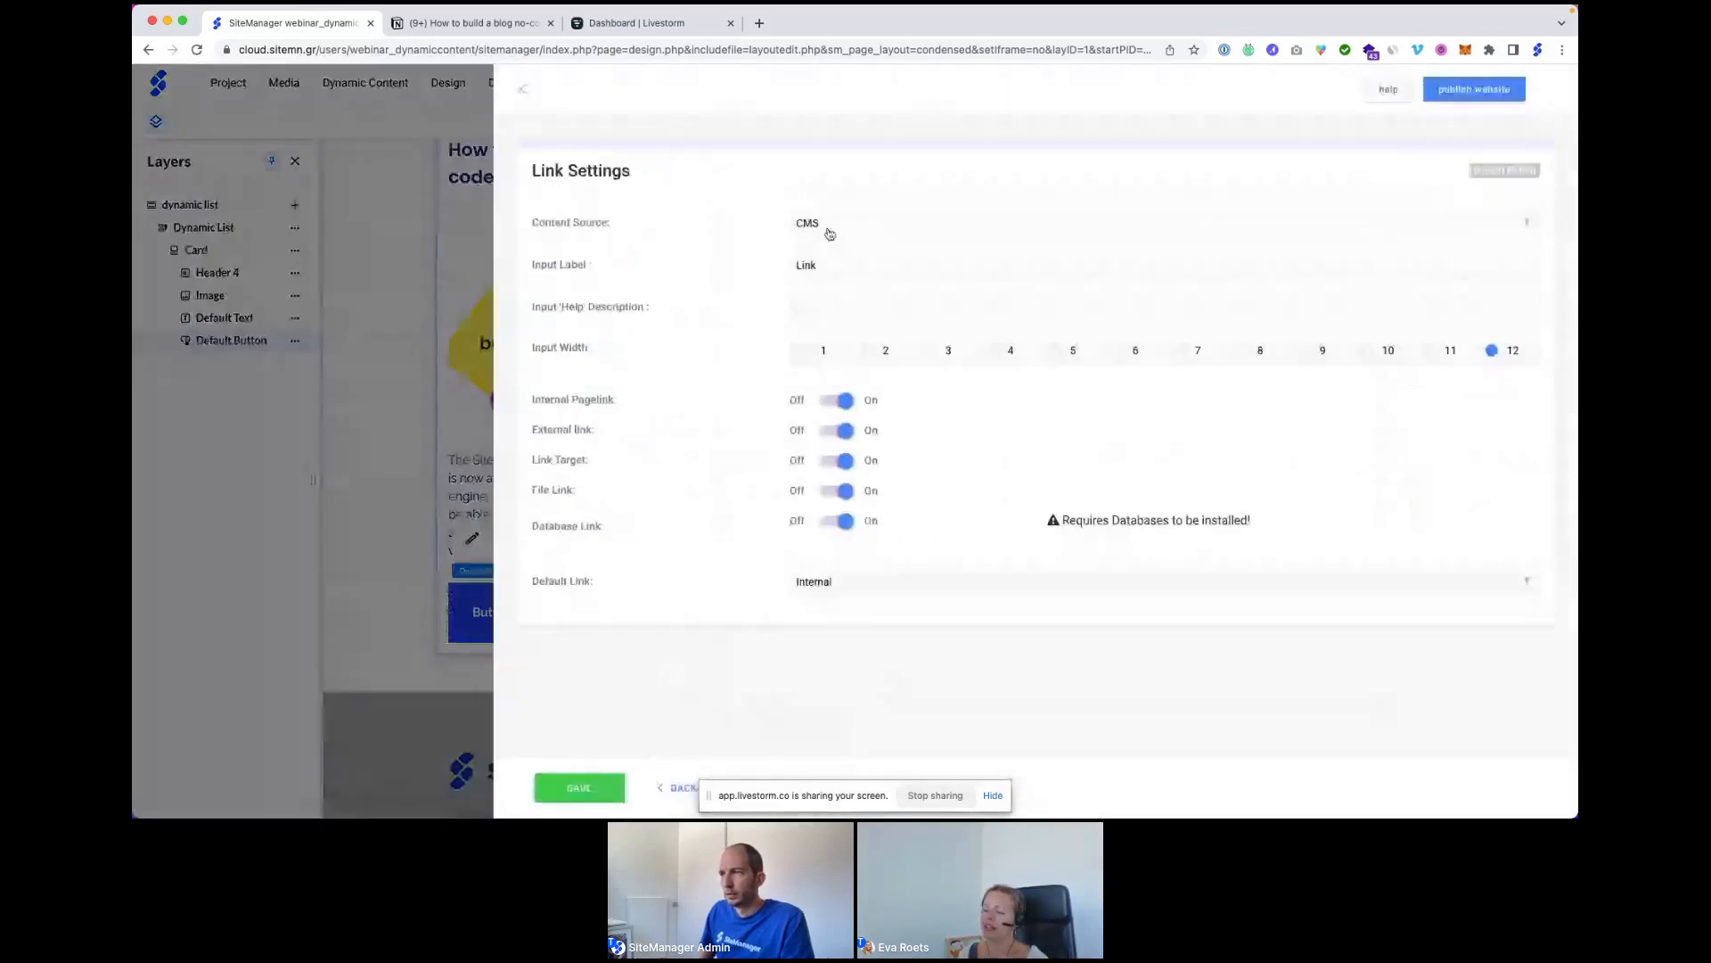
click(827, 229)
click(832, 254)
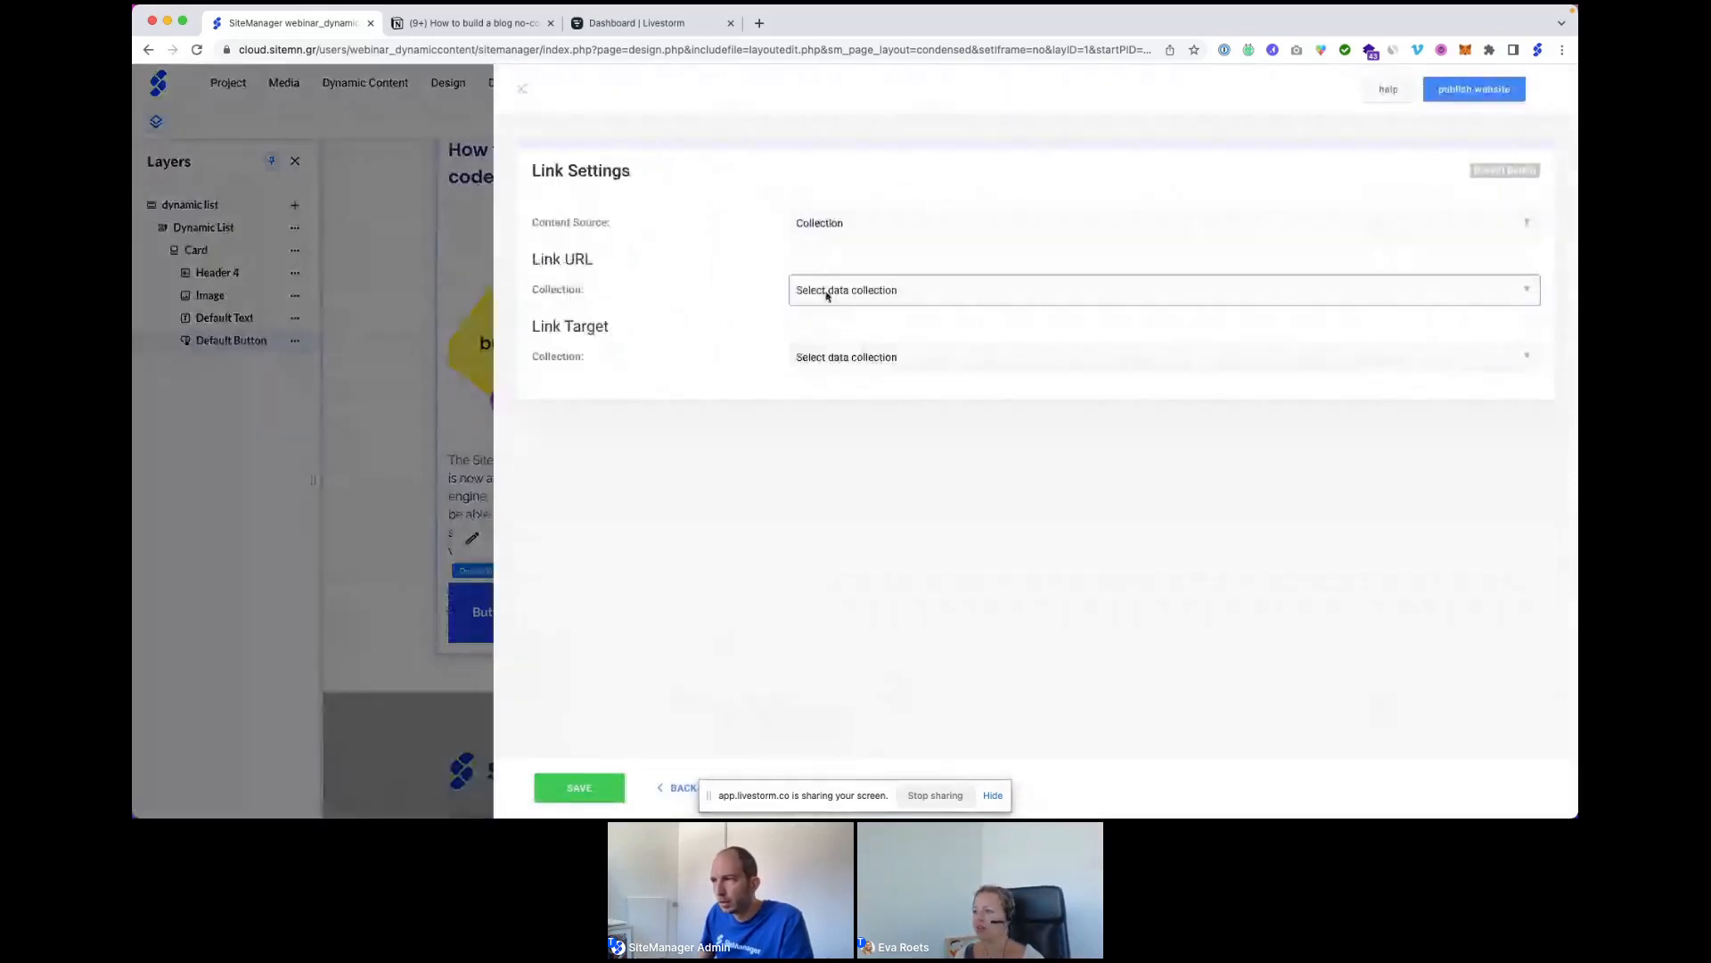
click(827, 296)
click(827, 321)
click(829, 334)
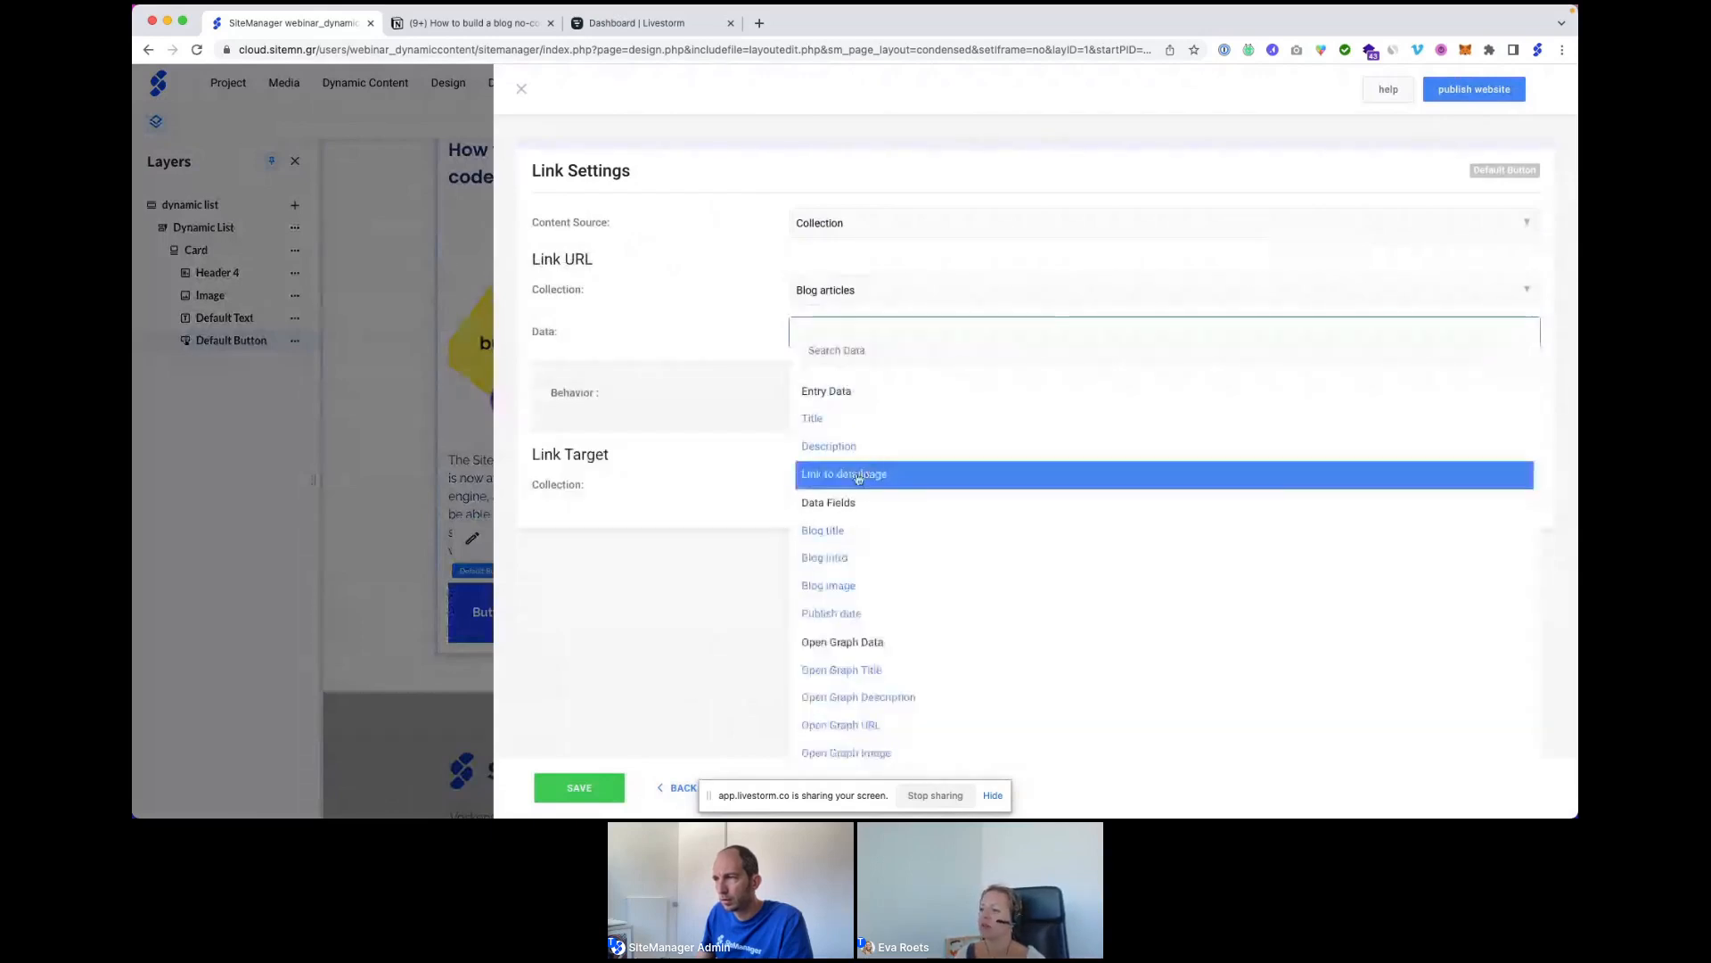
click(858, 477)
click(829, 486)
click(829, 516)
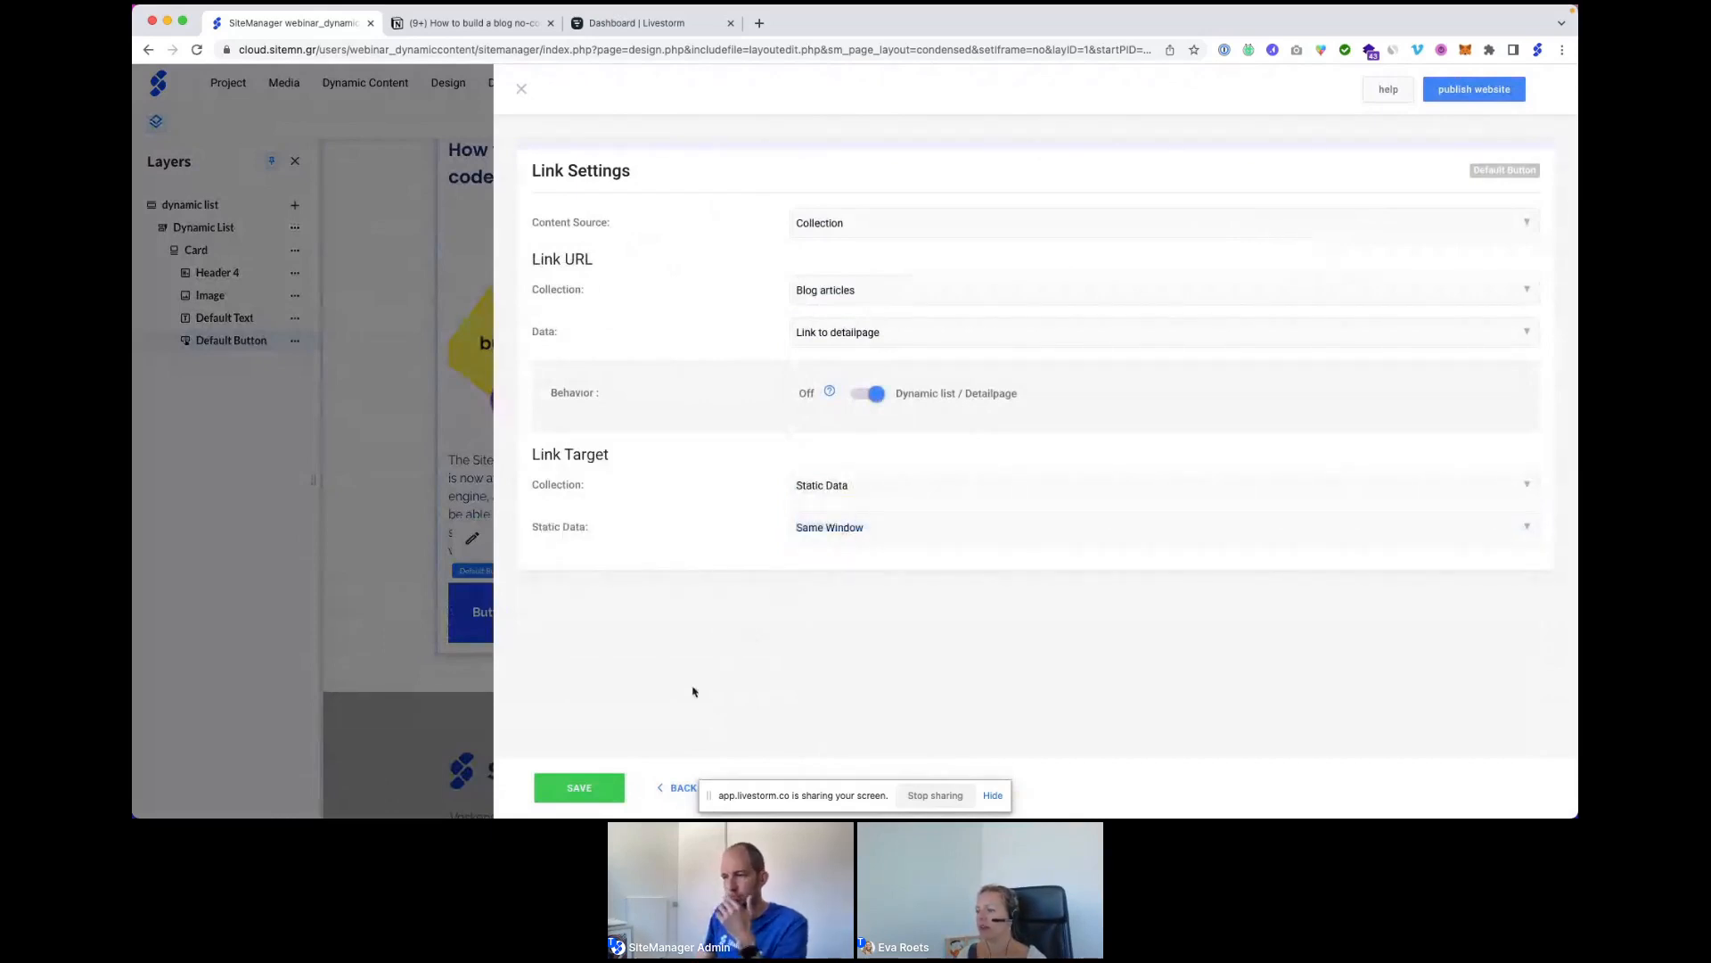
click(581, 789)
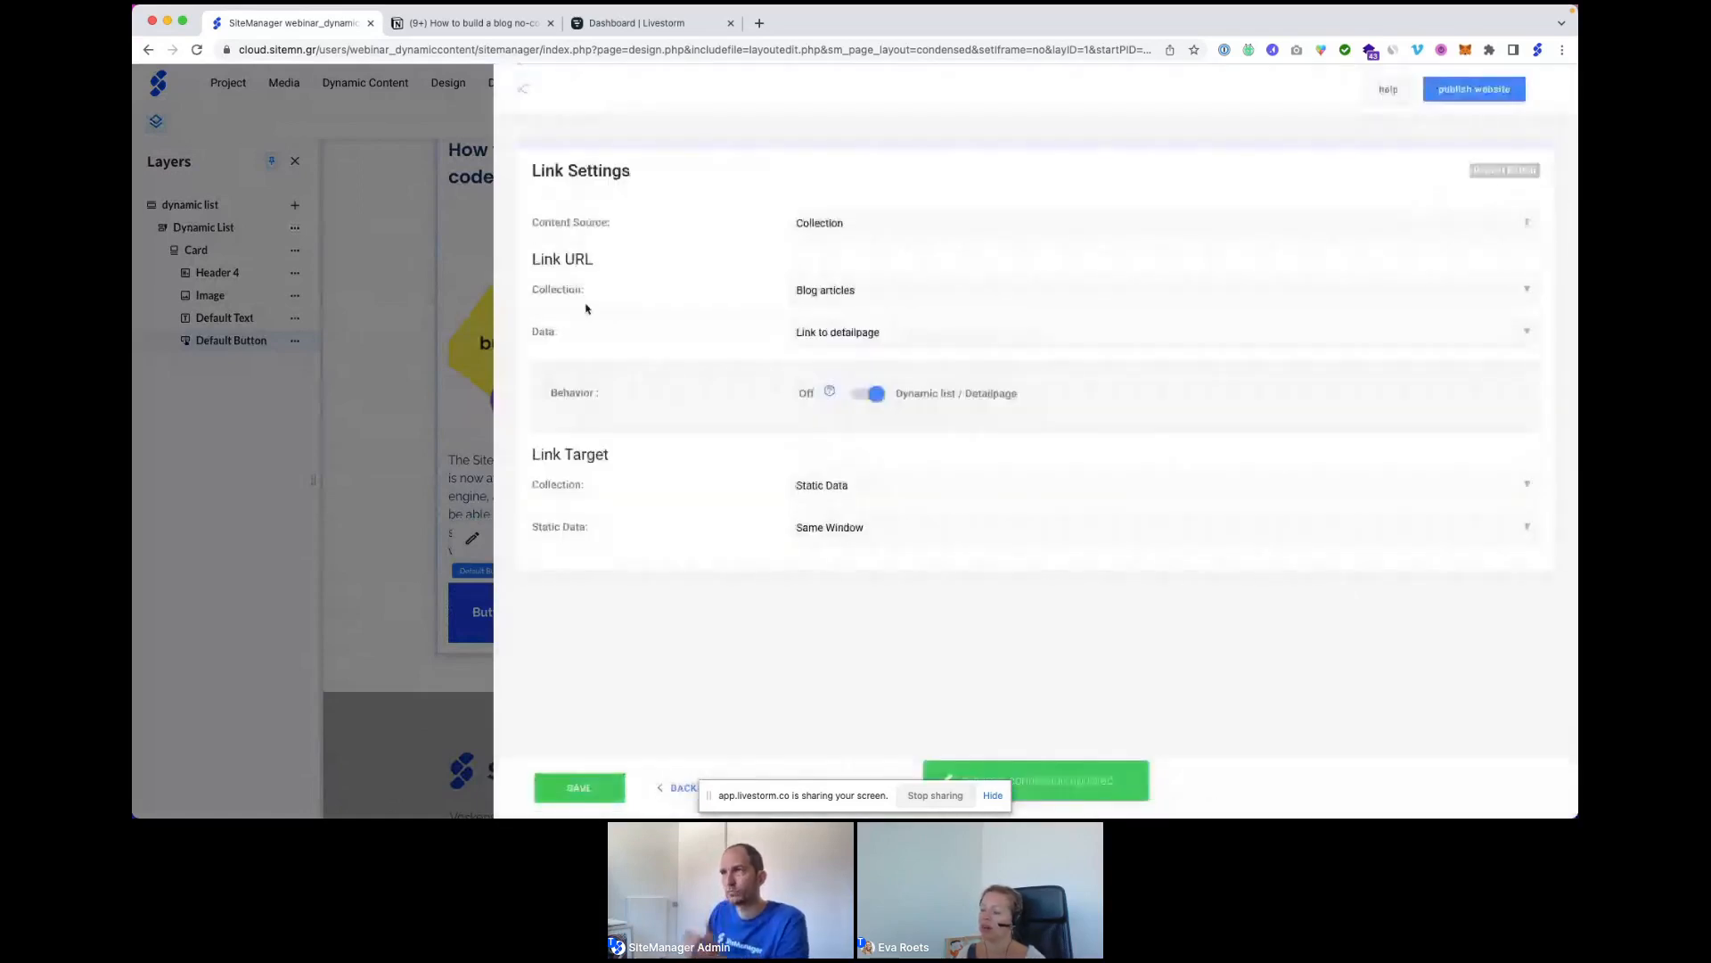
click(524, 89)
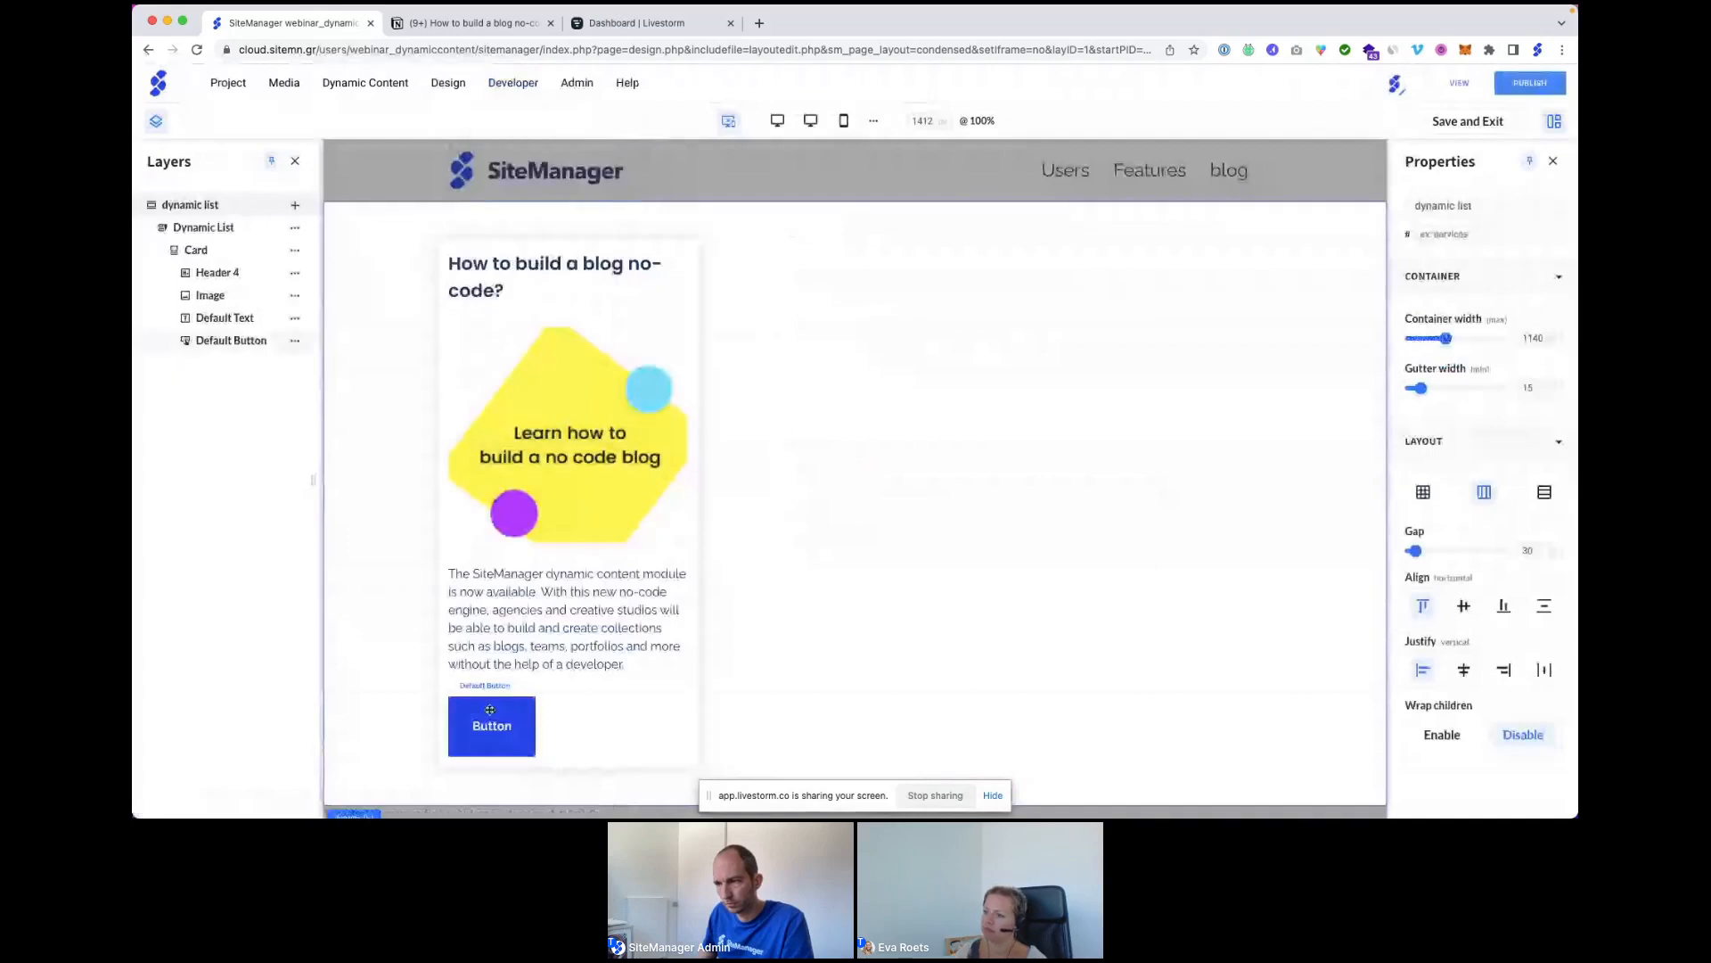
Change the button text to 'Read More', save the card, and close the card editor.
click(538, 655)
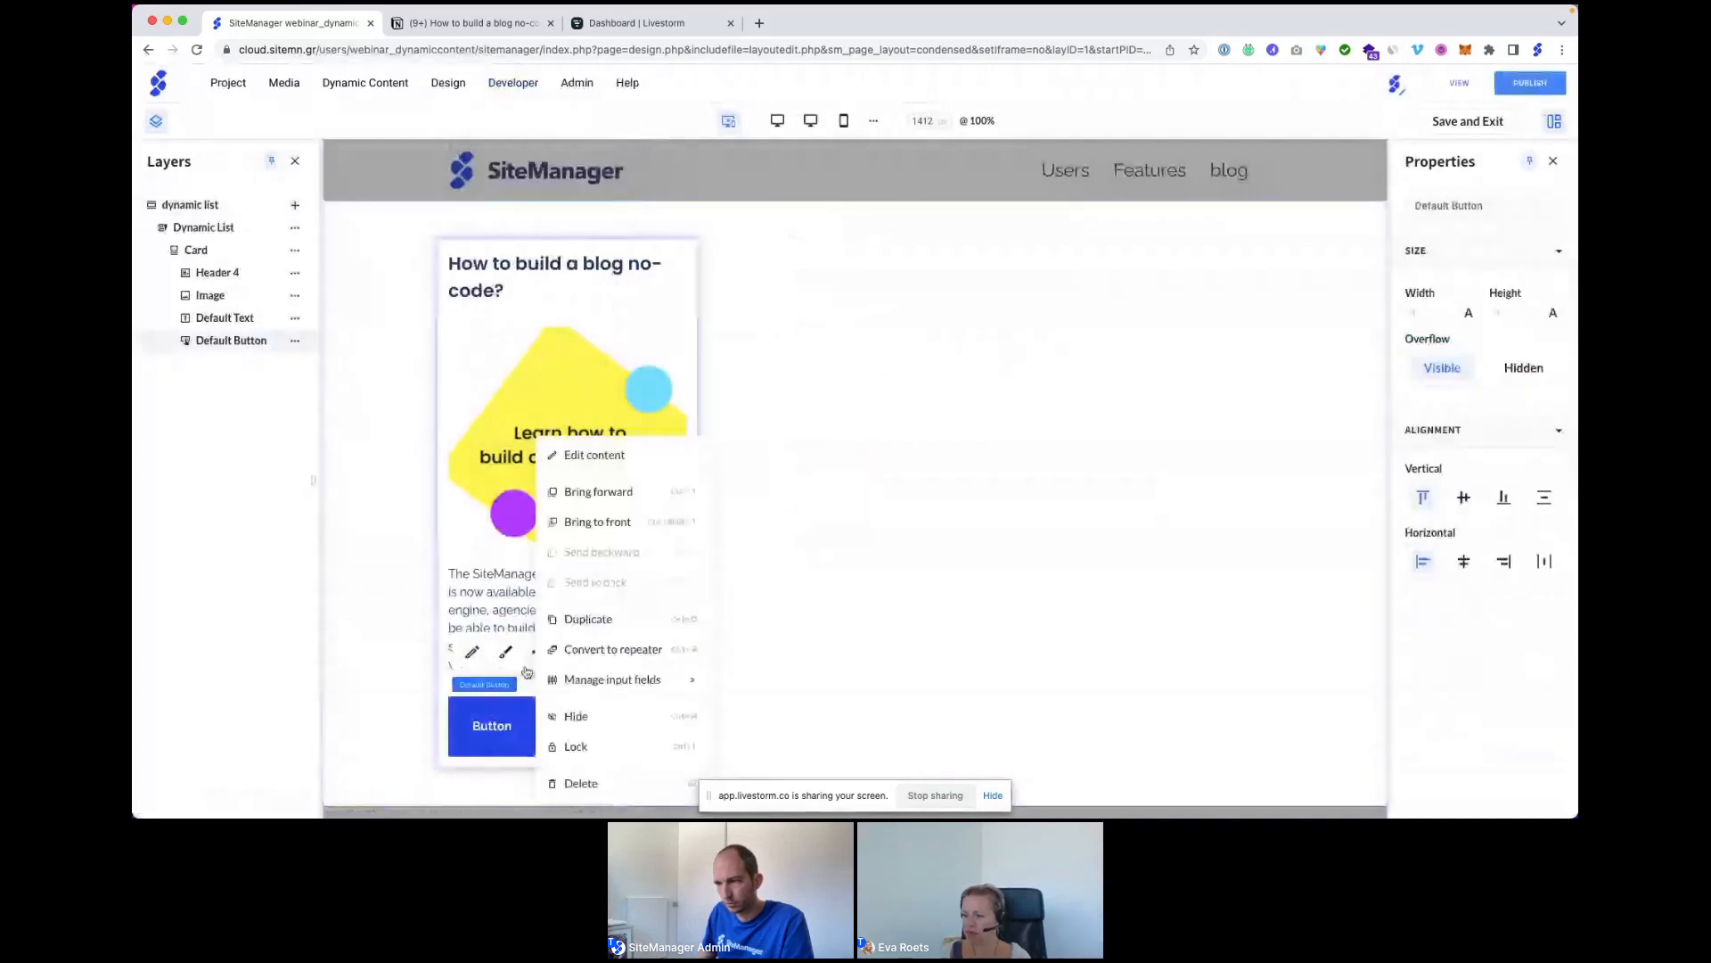
click(473, 653)
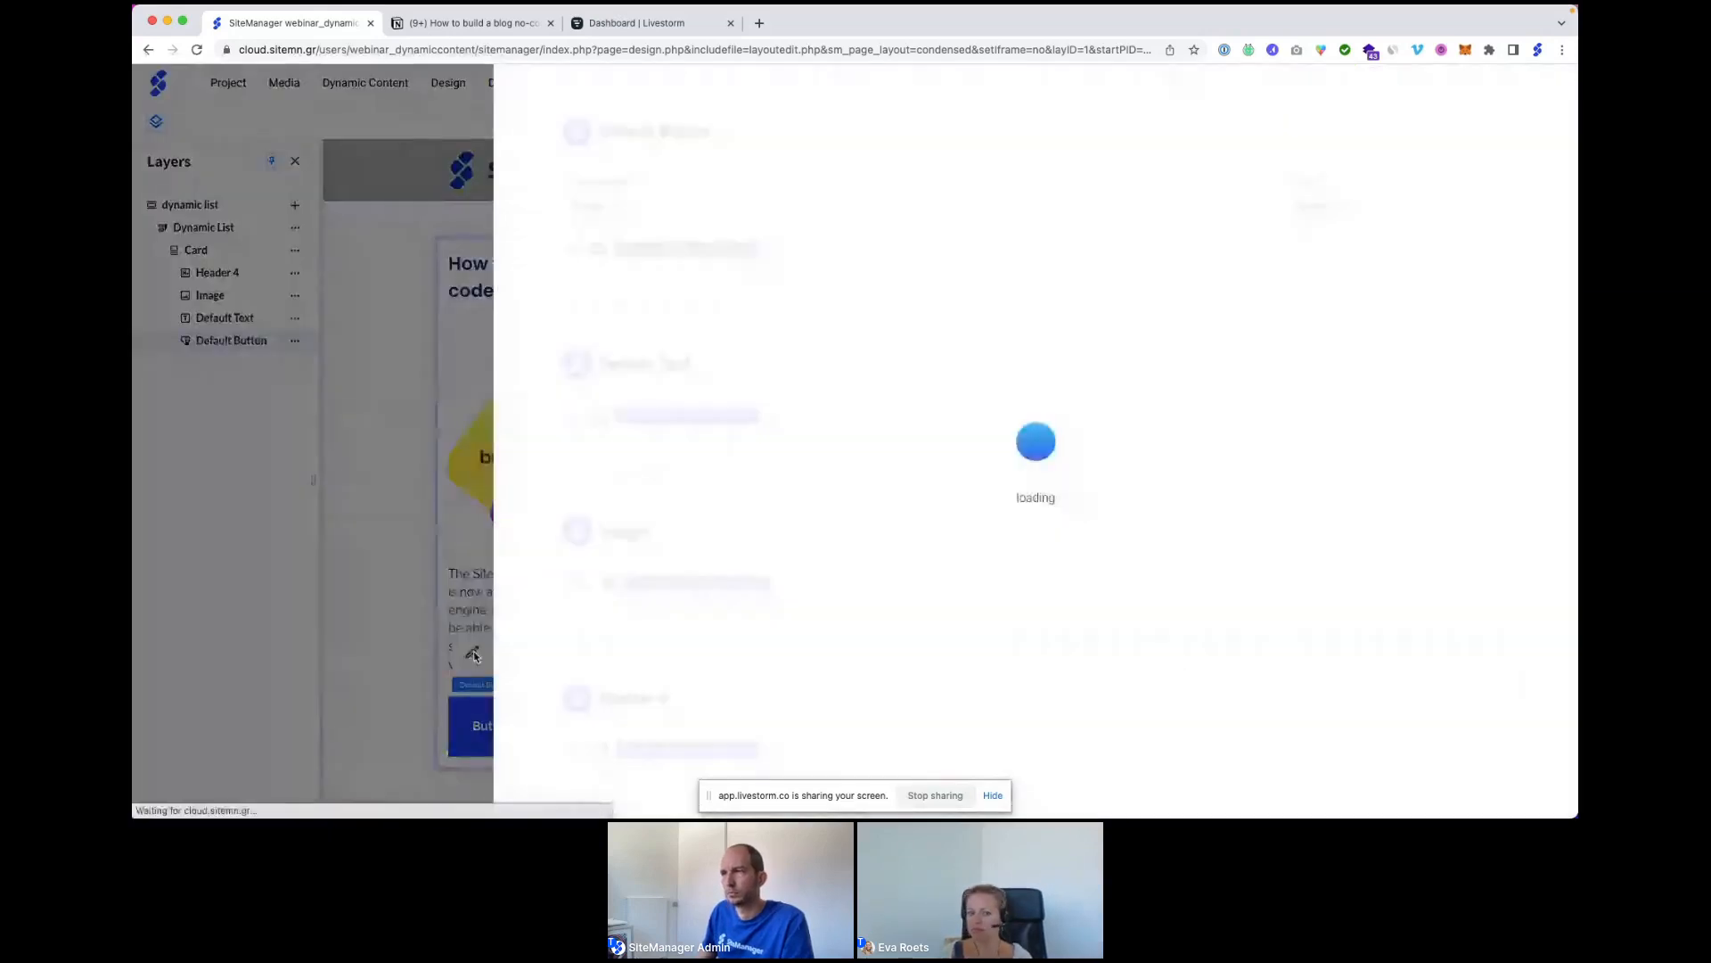
click(575, 258)
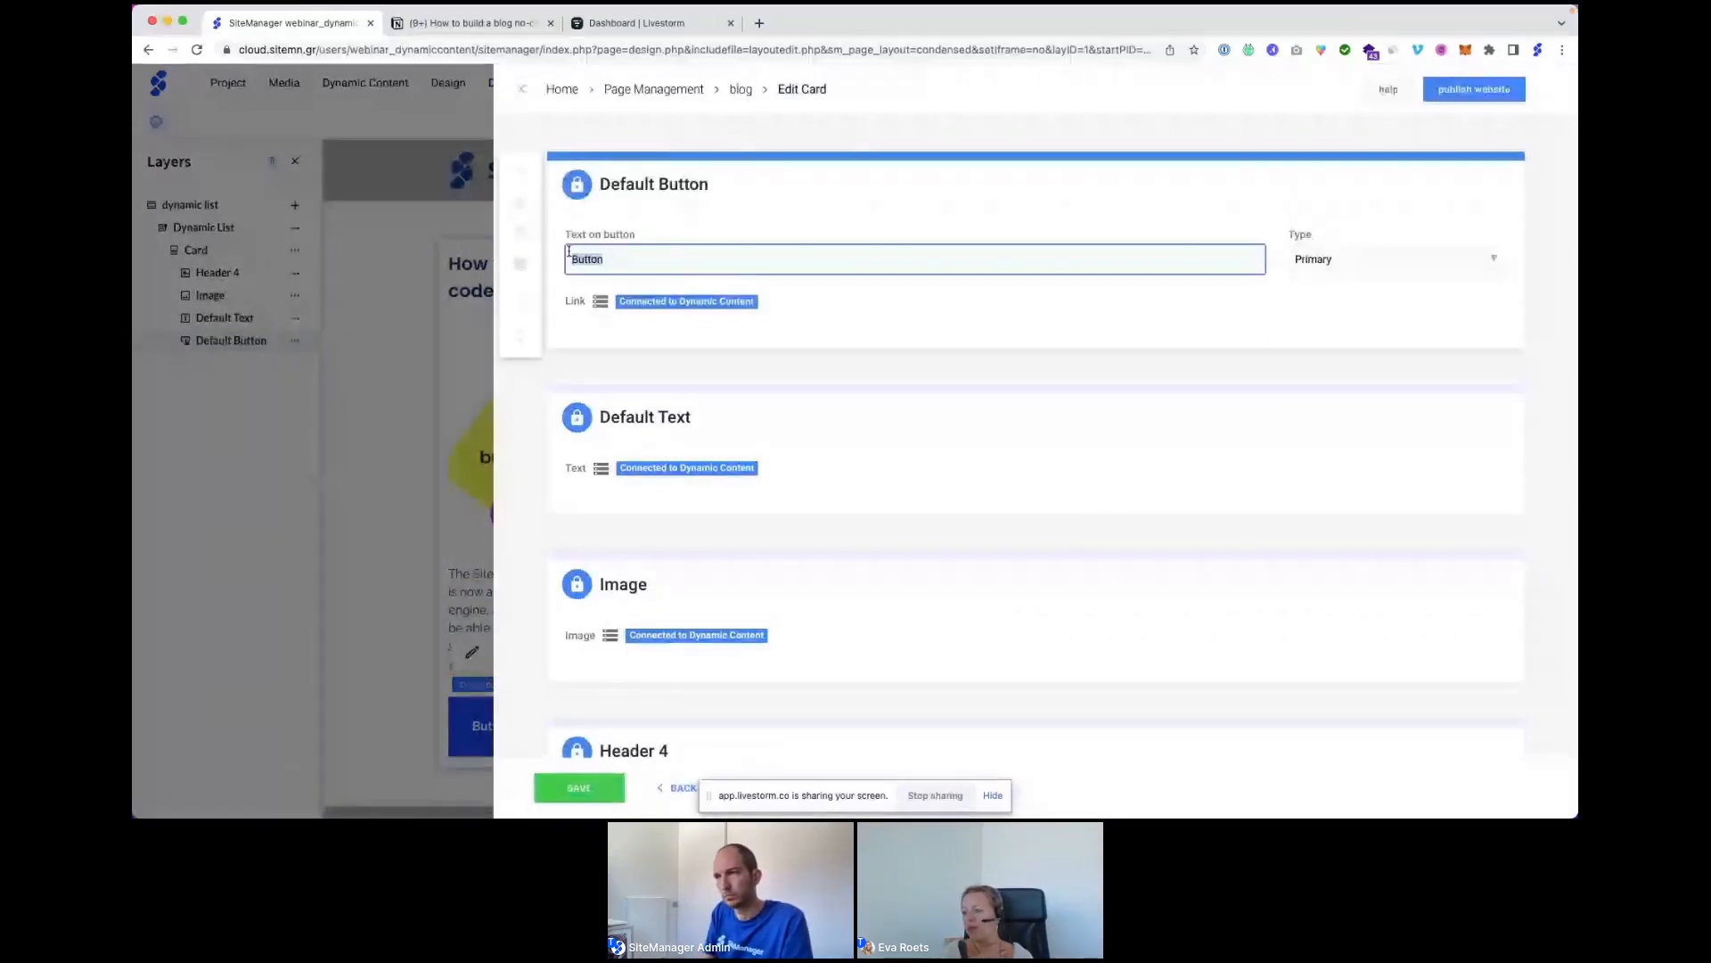
text(Read More)
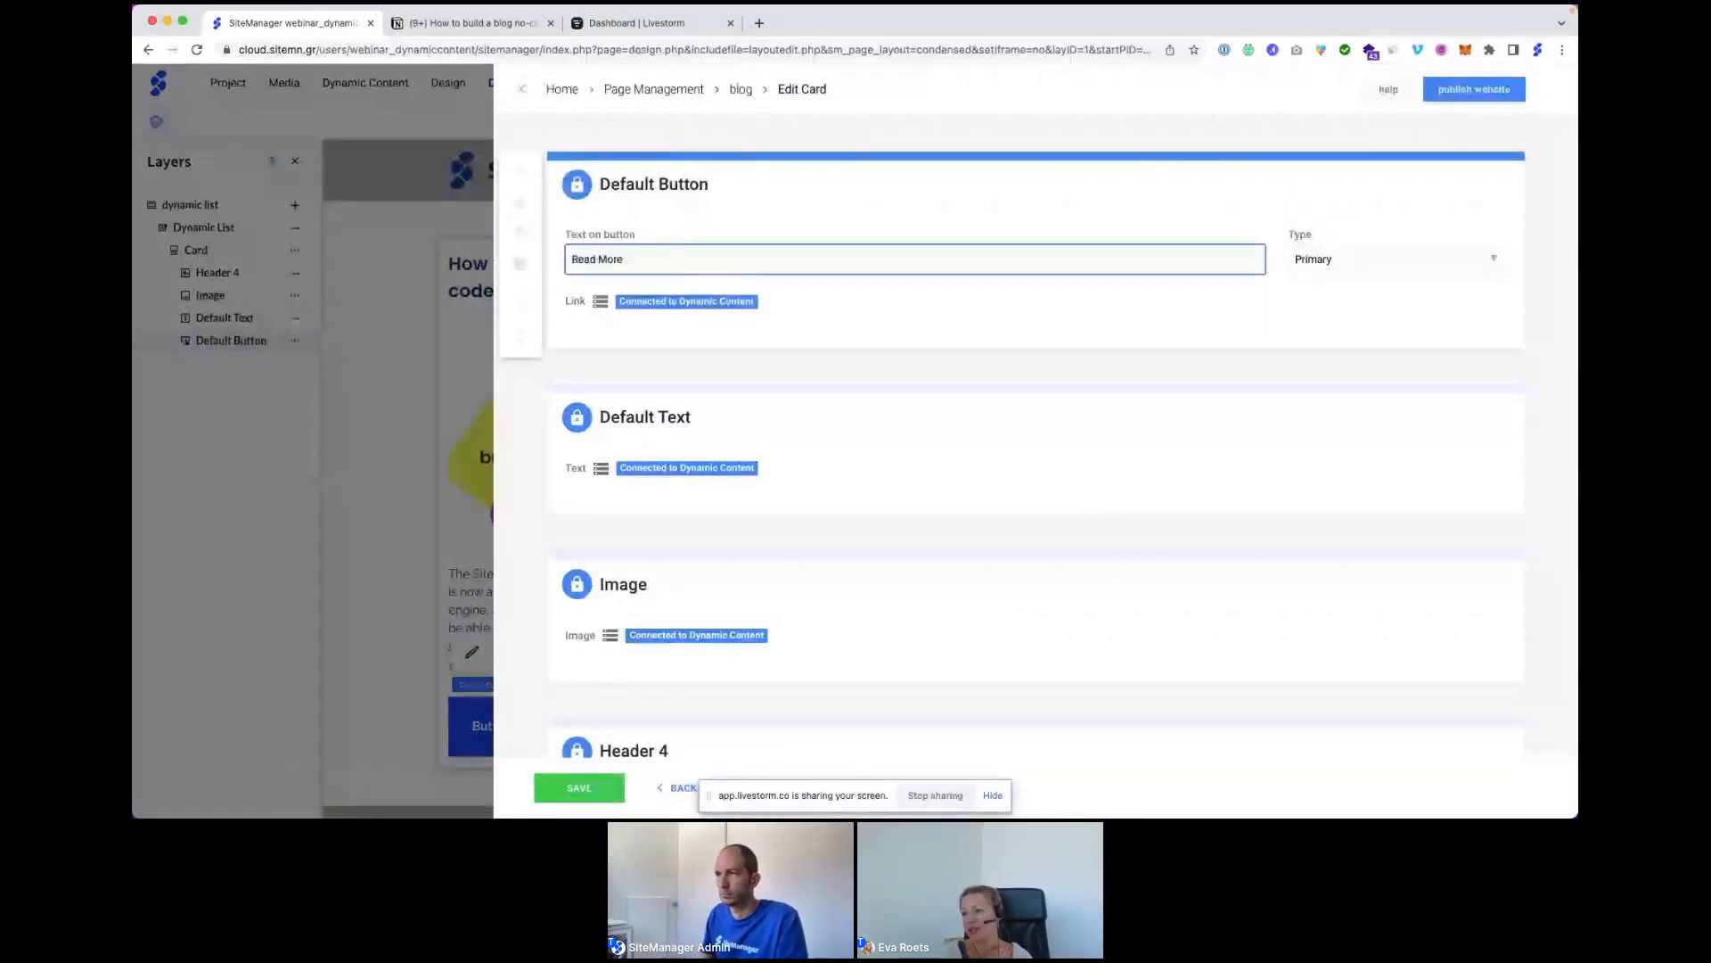
click(665, 225)
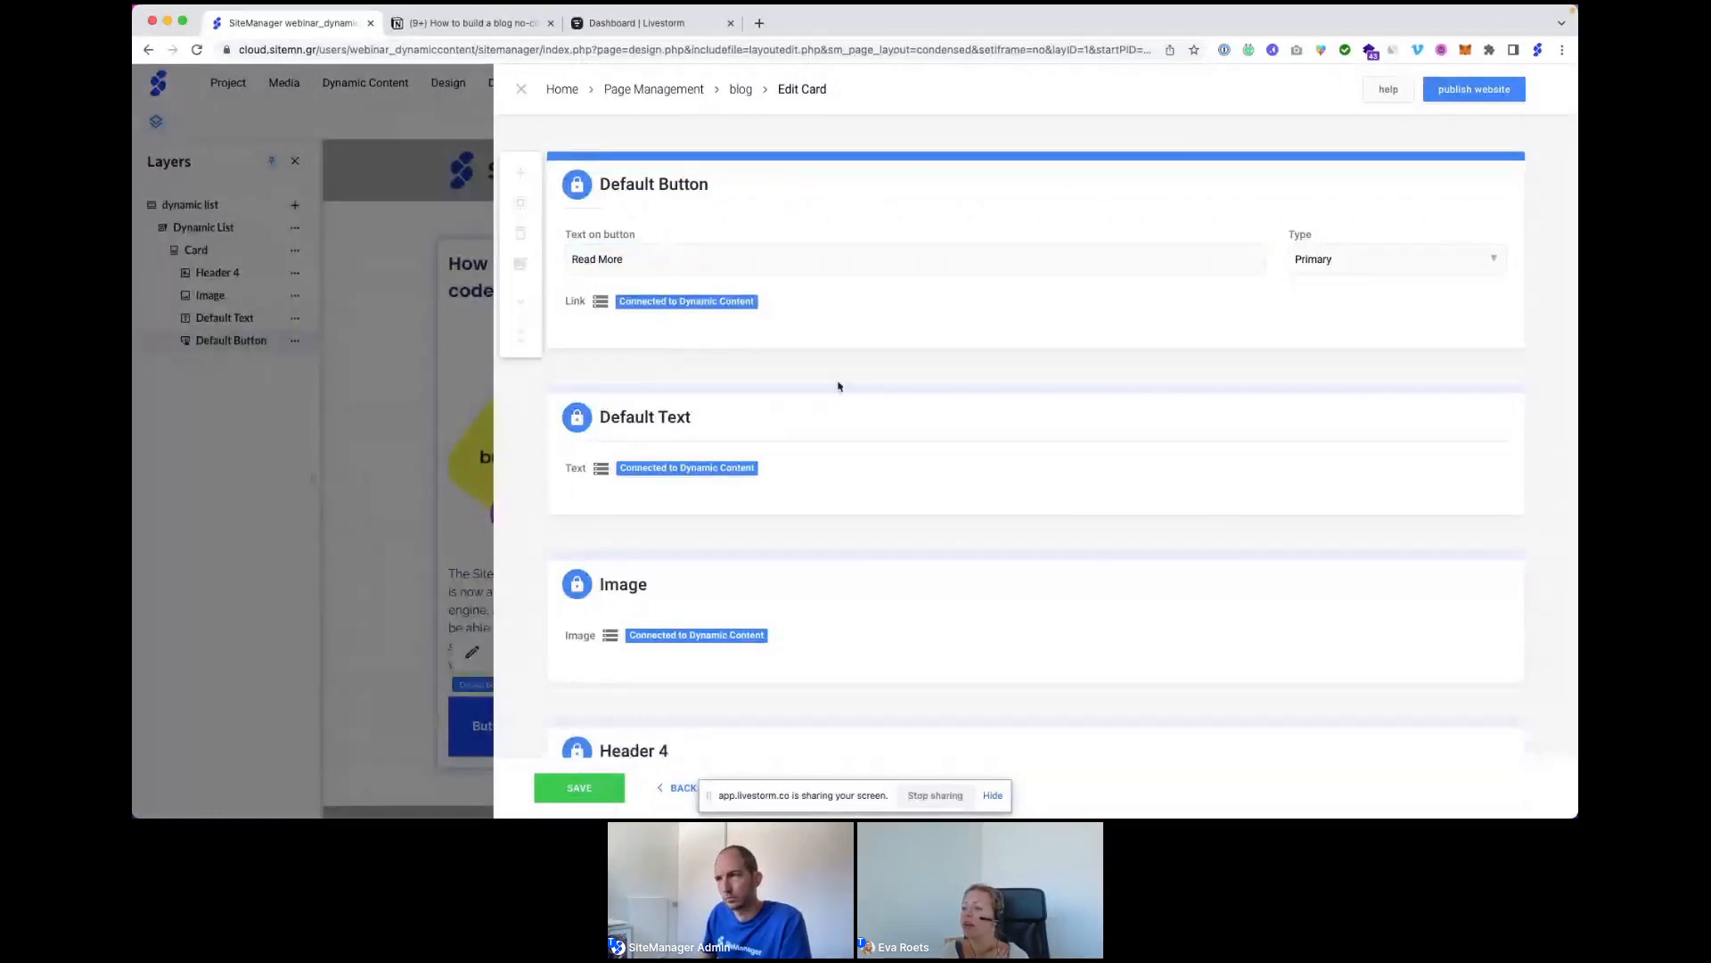
click(581, 790)
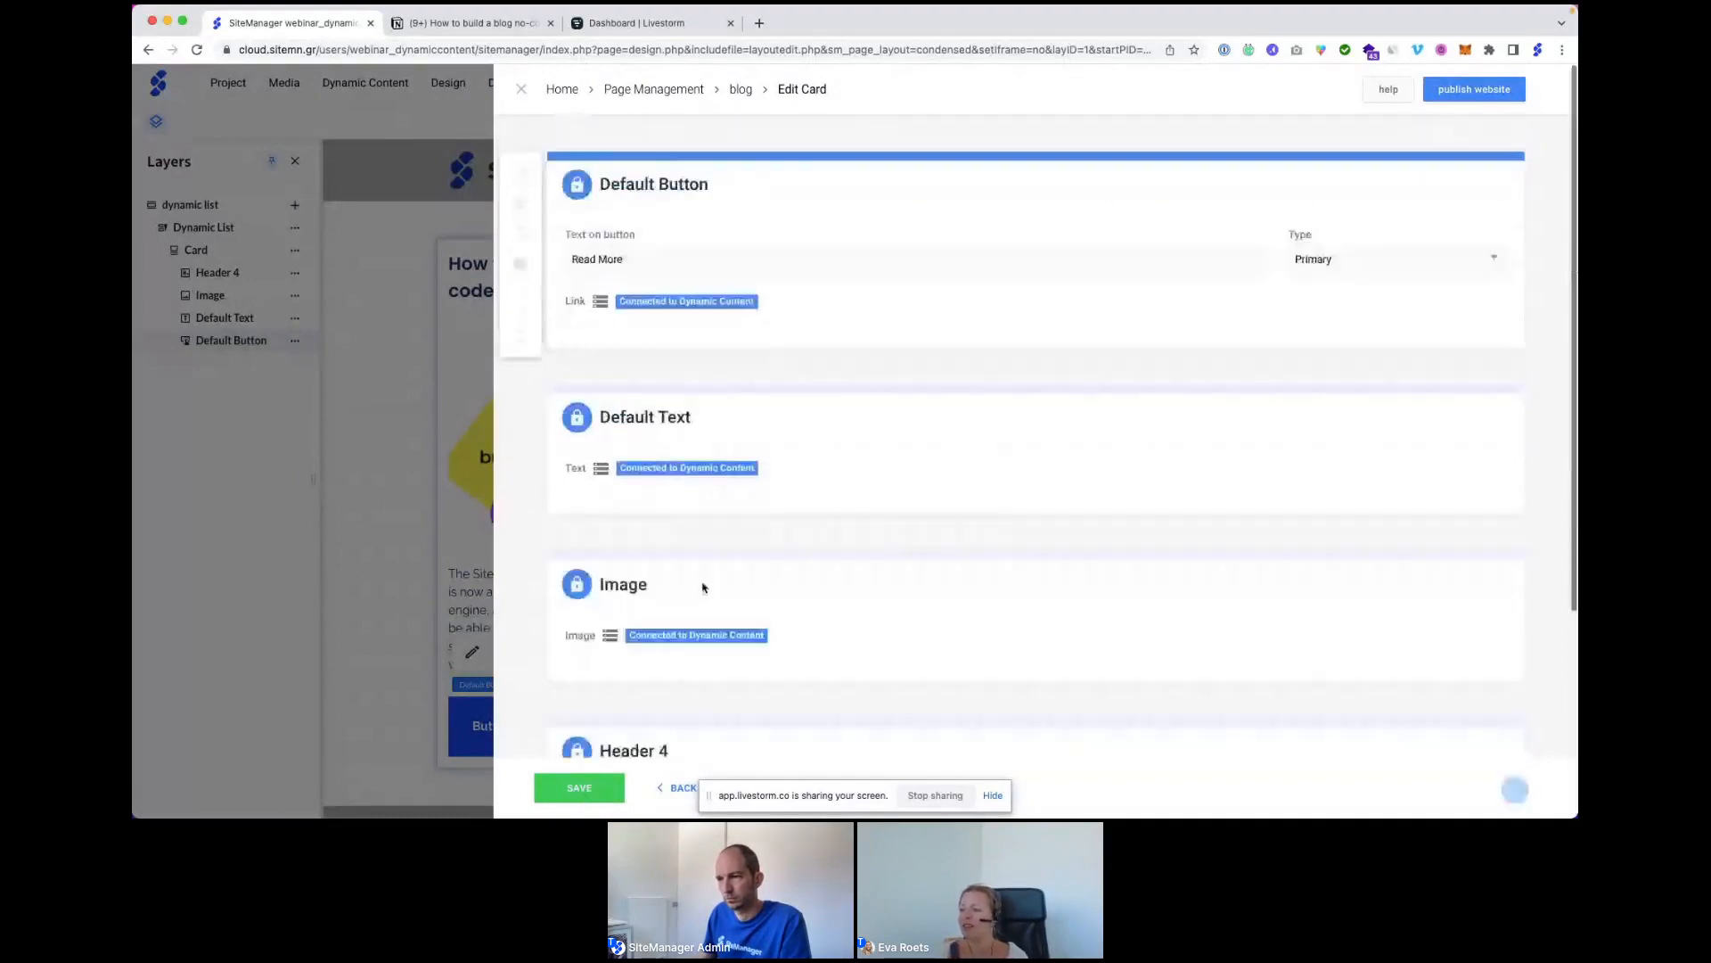
click(590, 792)
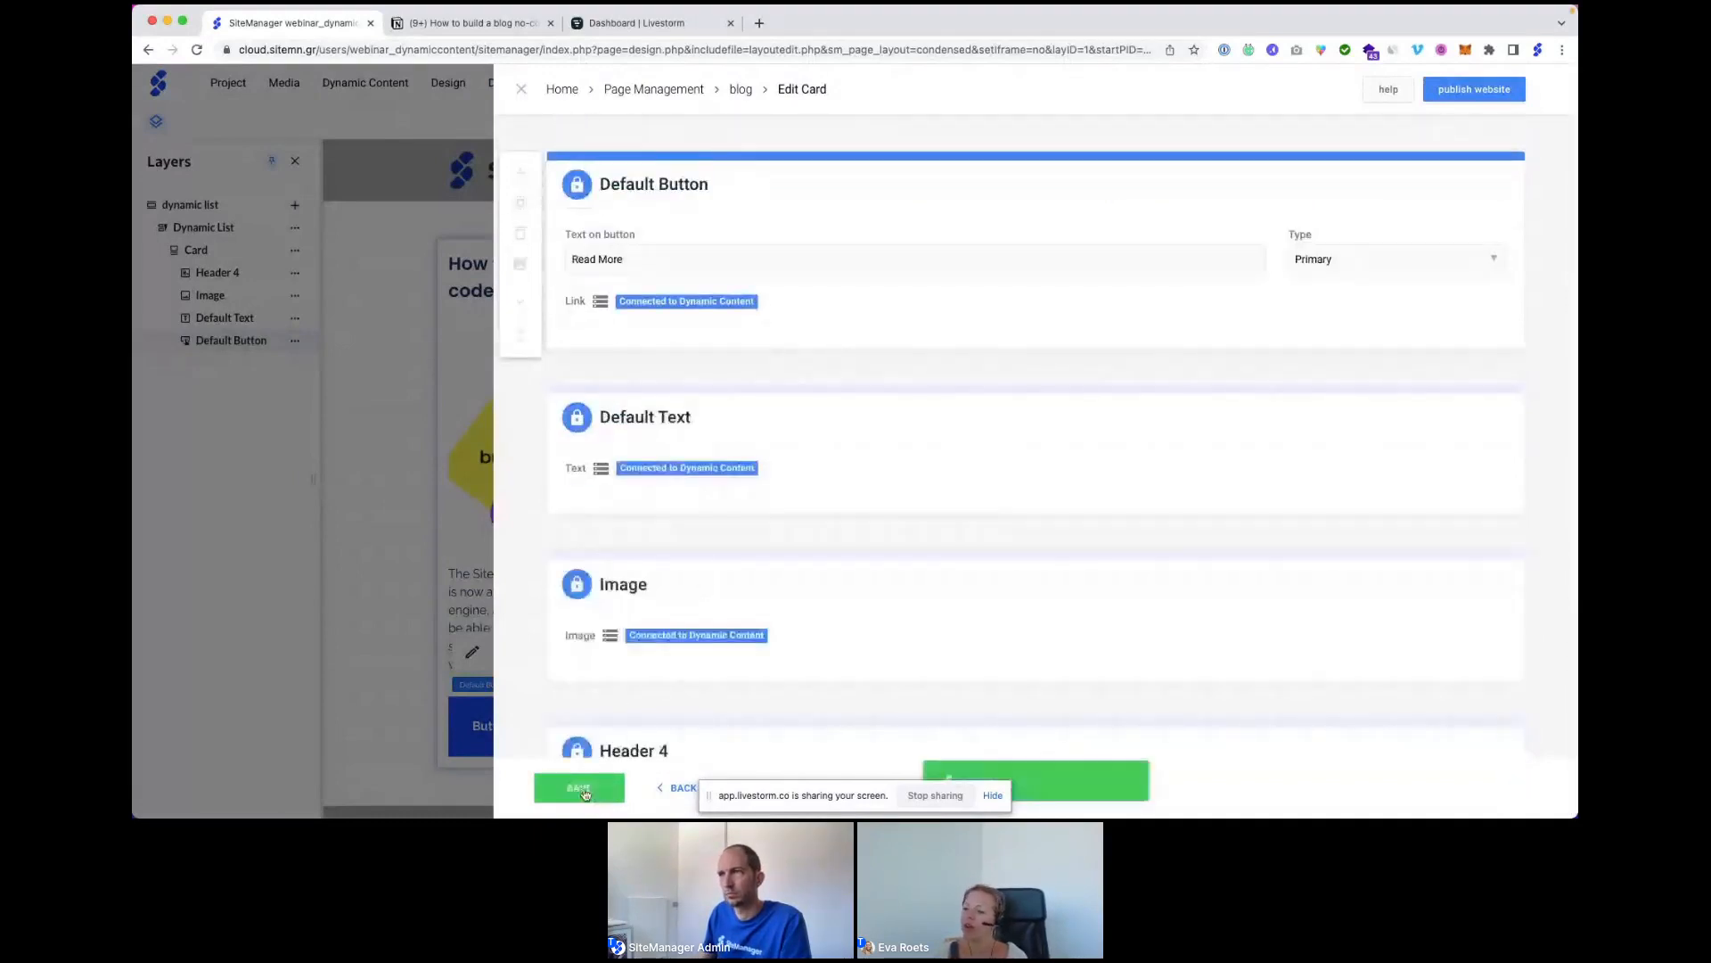
click(524, 93)
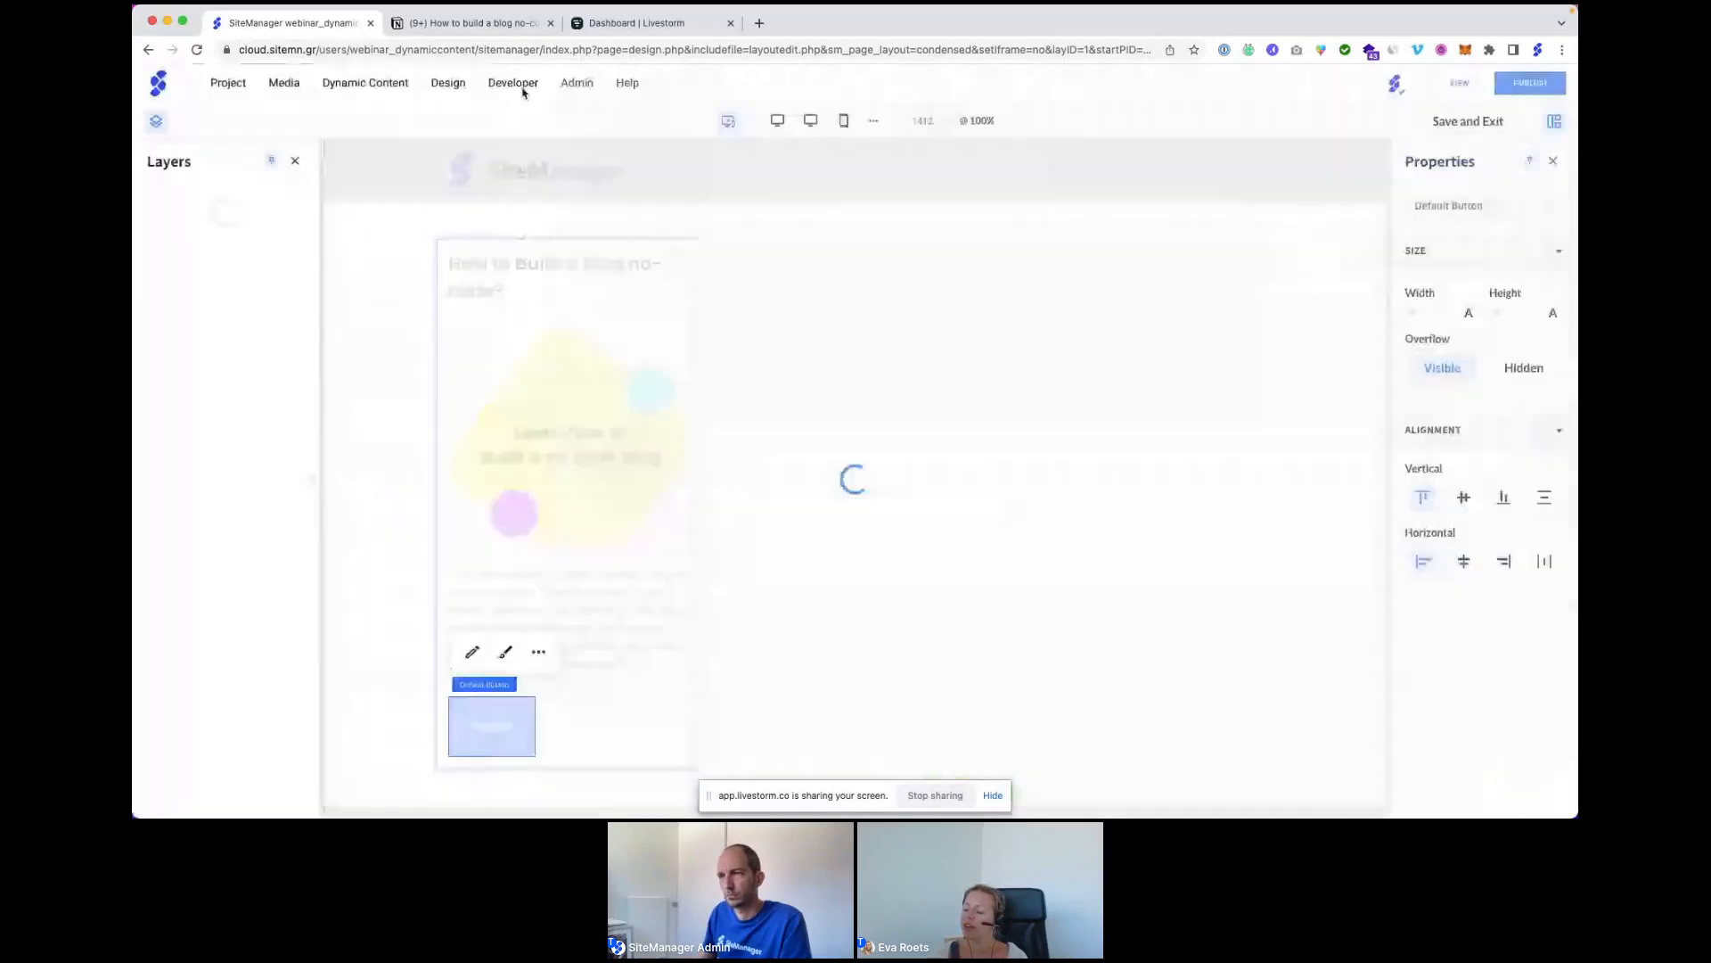
Save and exit the layout editor, reloading after the server error.
mouse_move(524, 93)
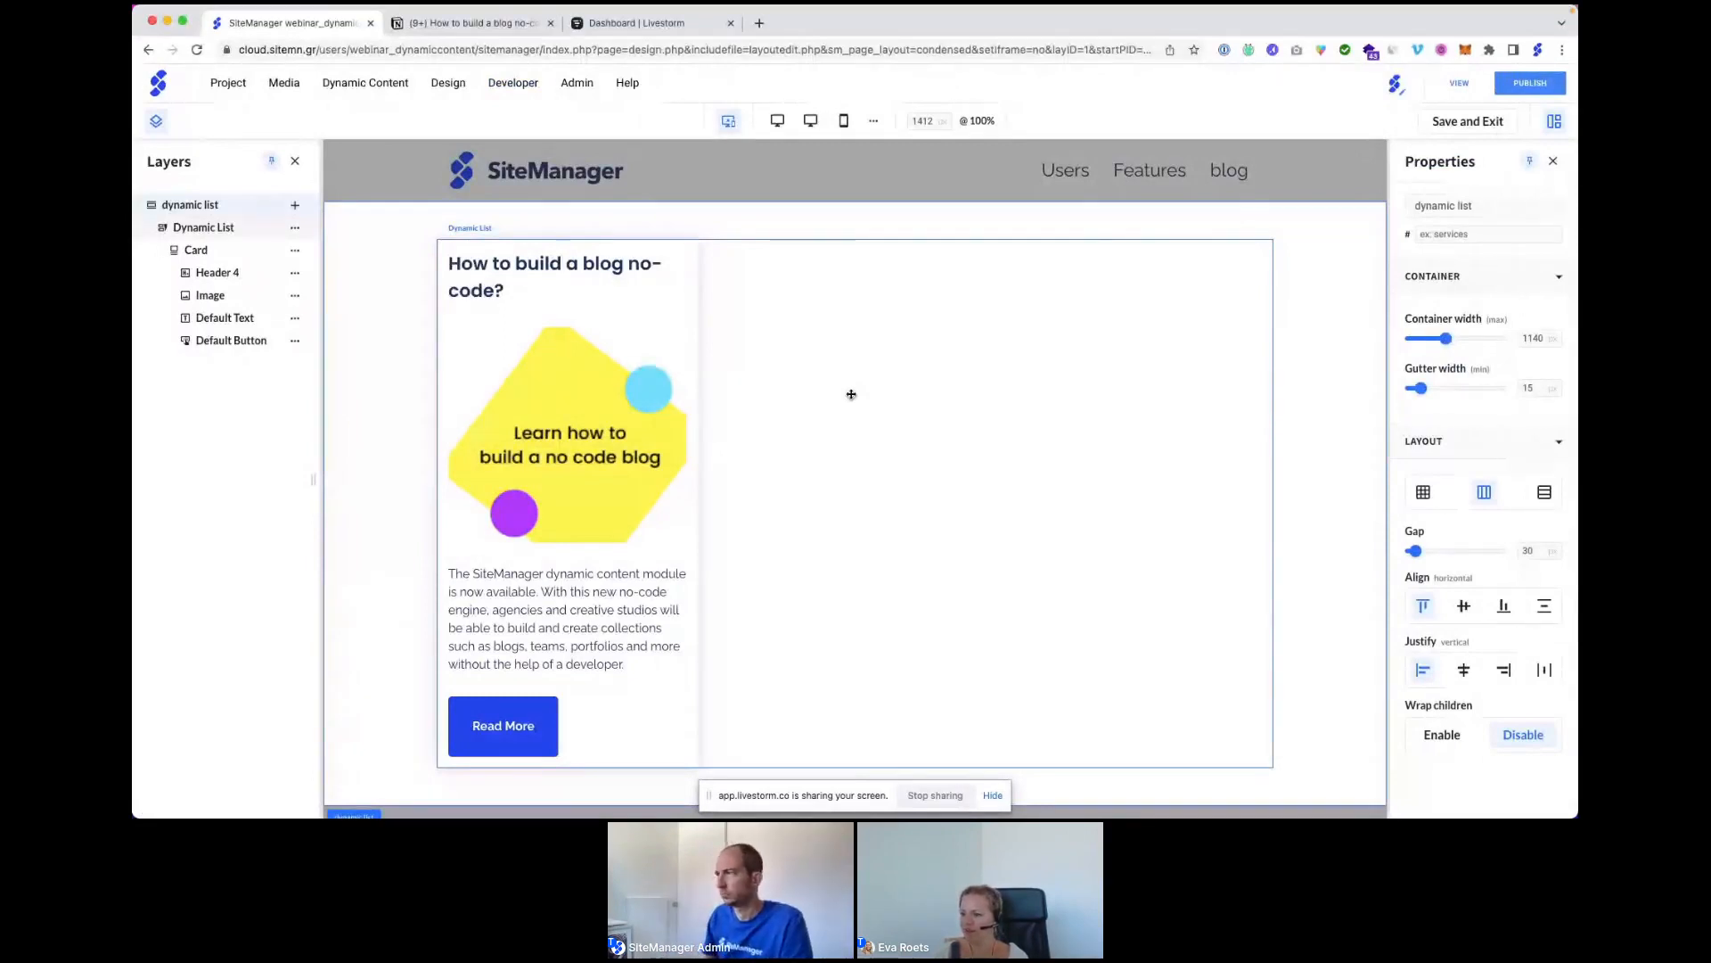
click(1476, 133)
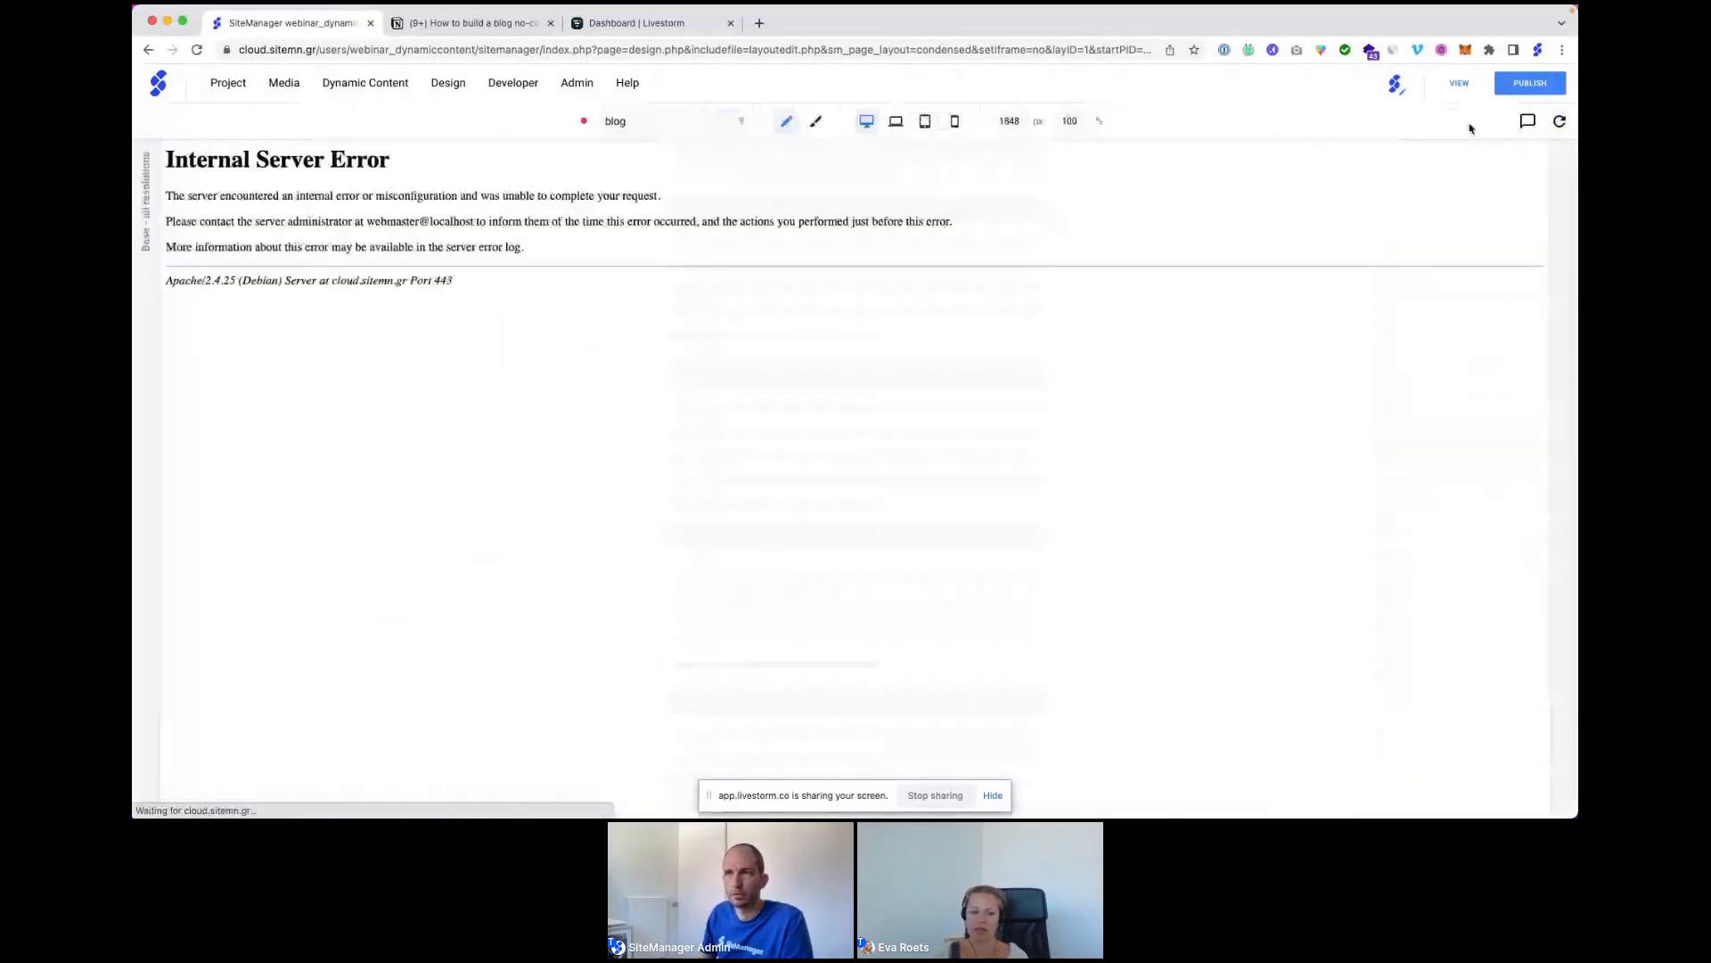
click(197, 50)
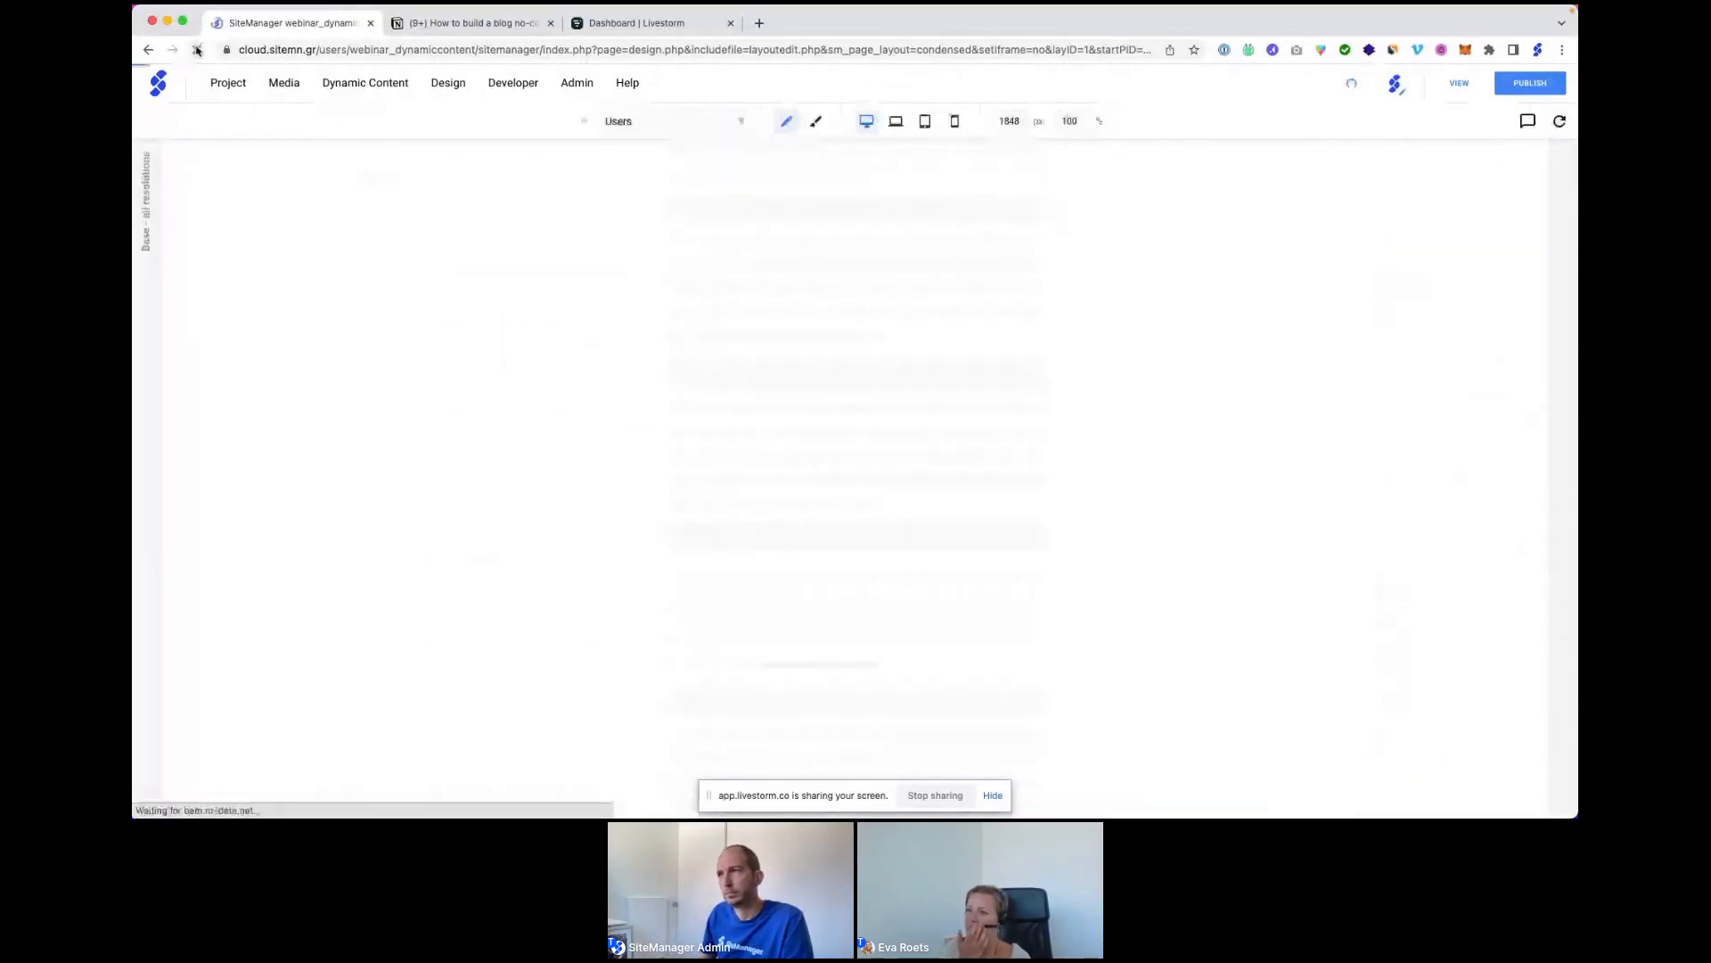
Switch to the 'blog' page and scroll to review the finished article card.
click(661, 123)
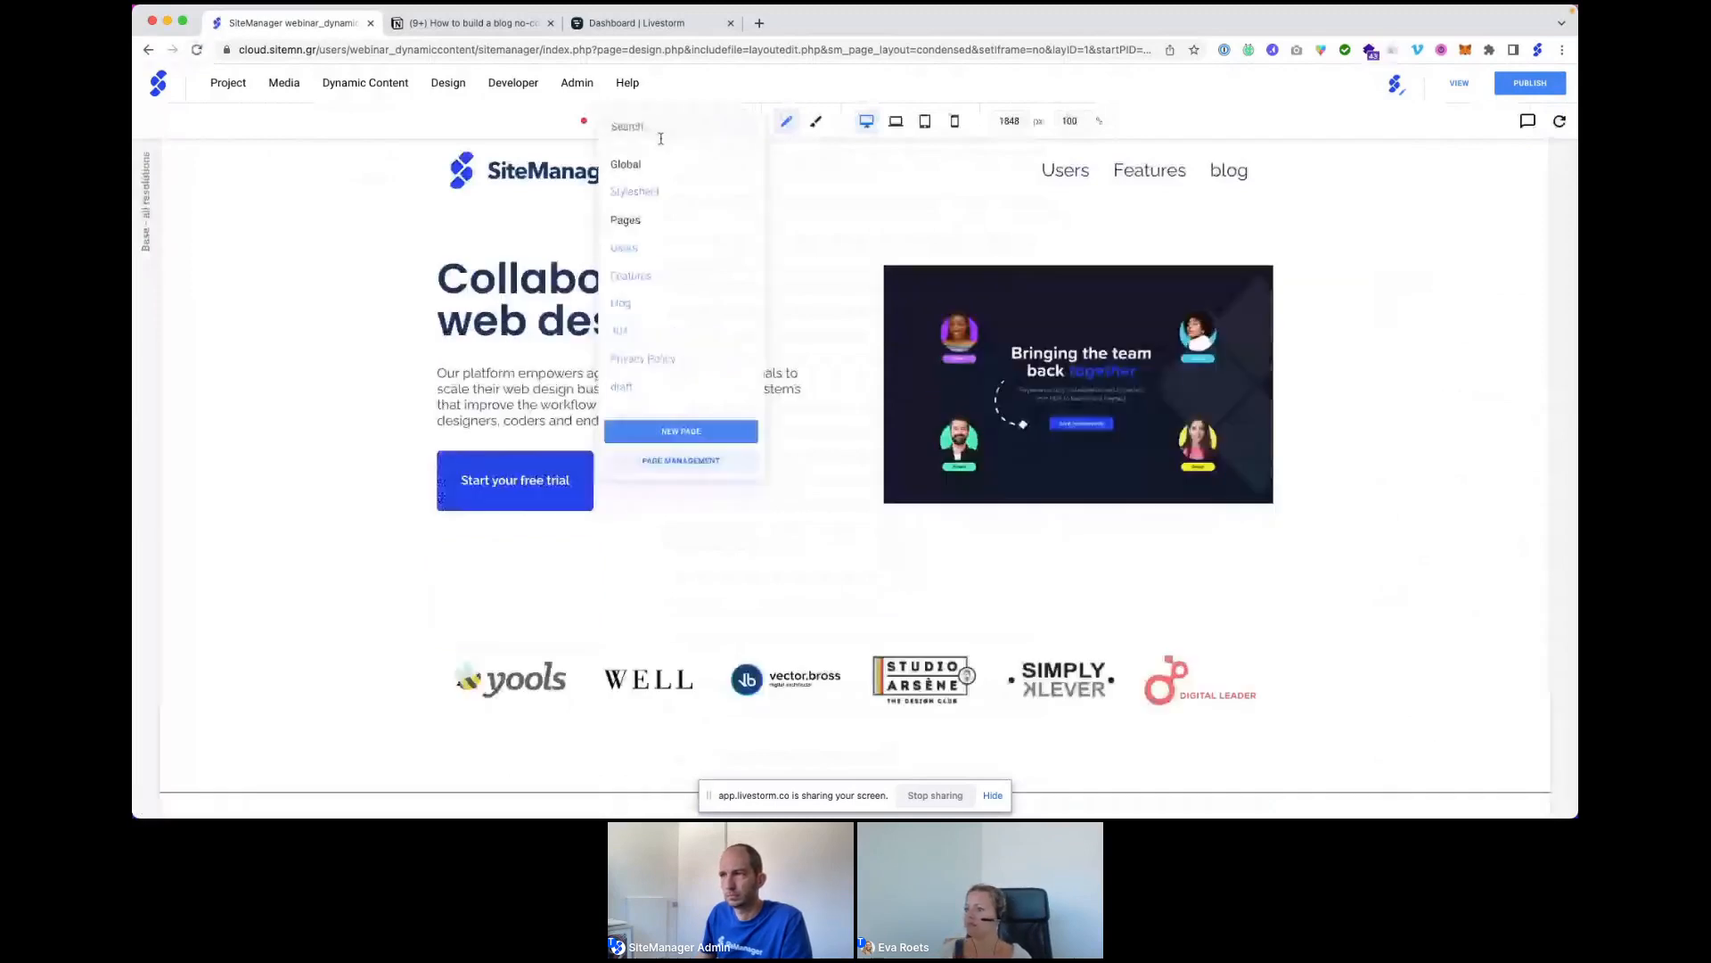
click(621, 304)
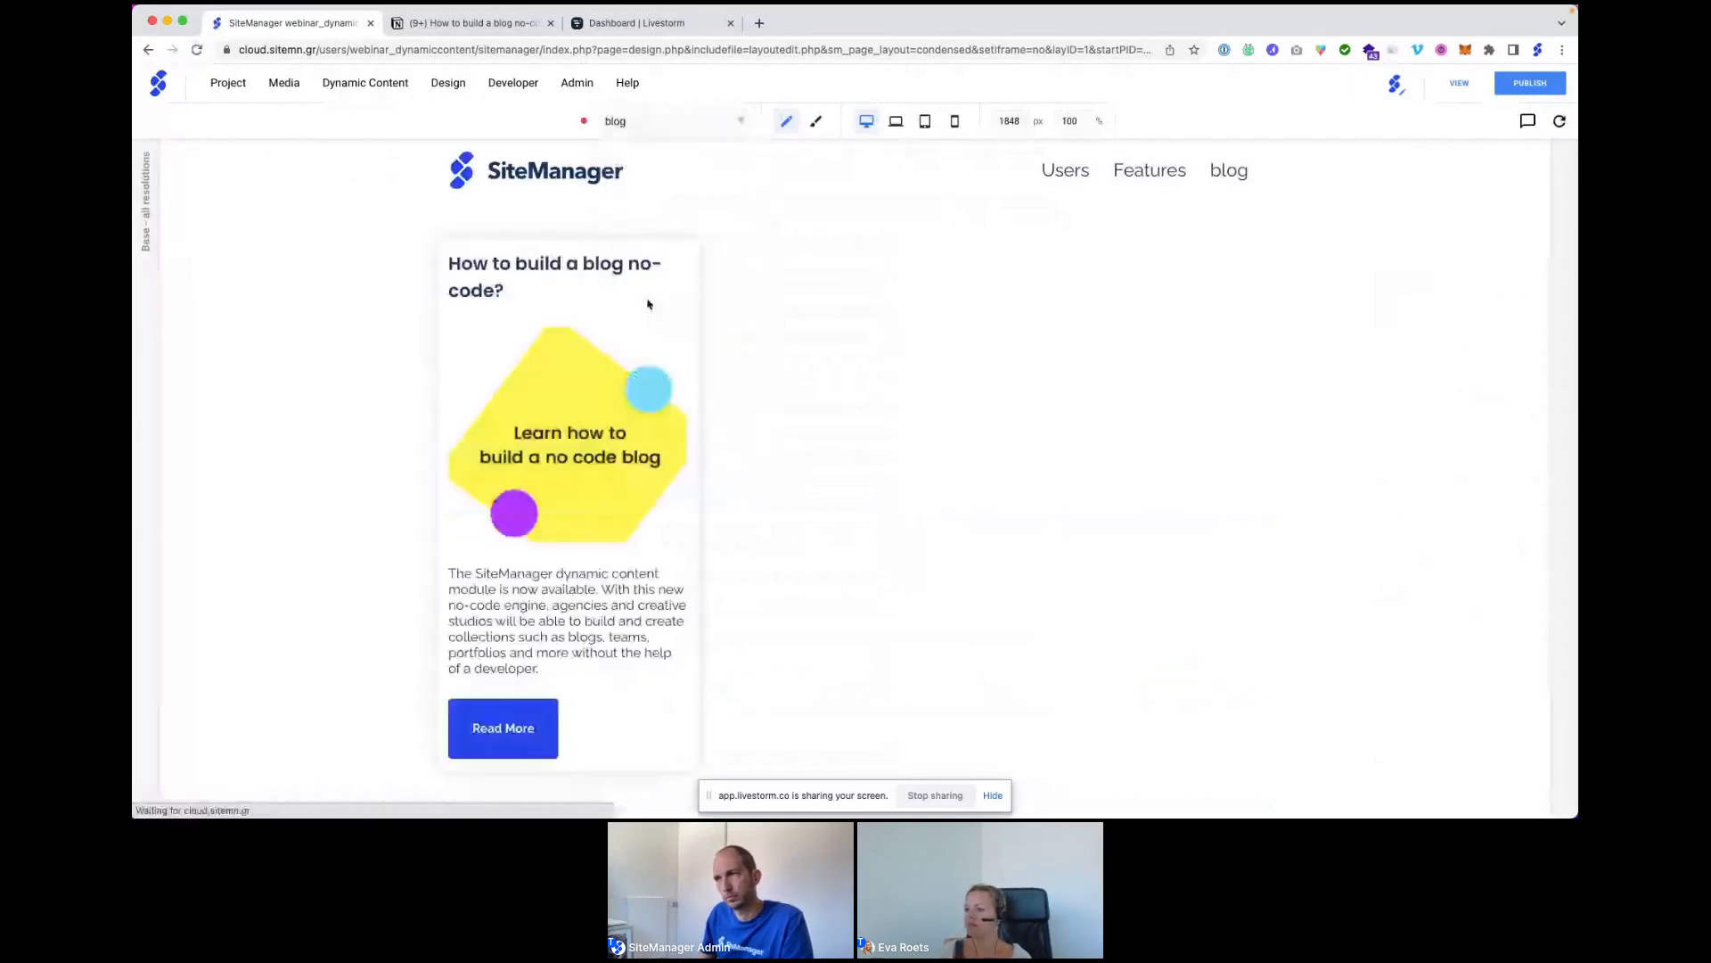
scroll(923, 392, down, 1)
scroll(833, 354, up, 1)
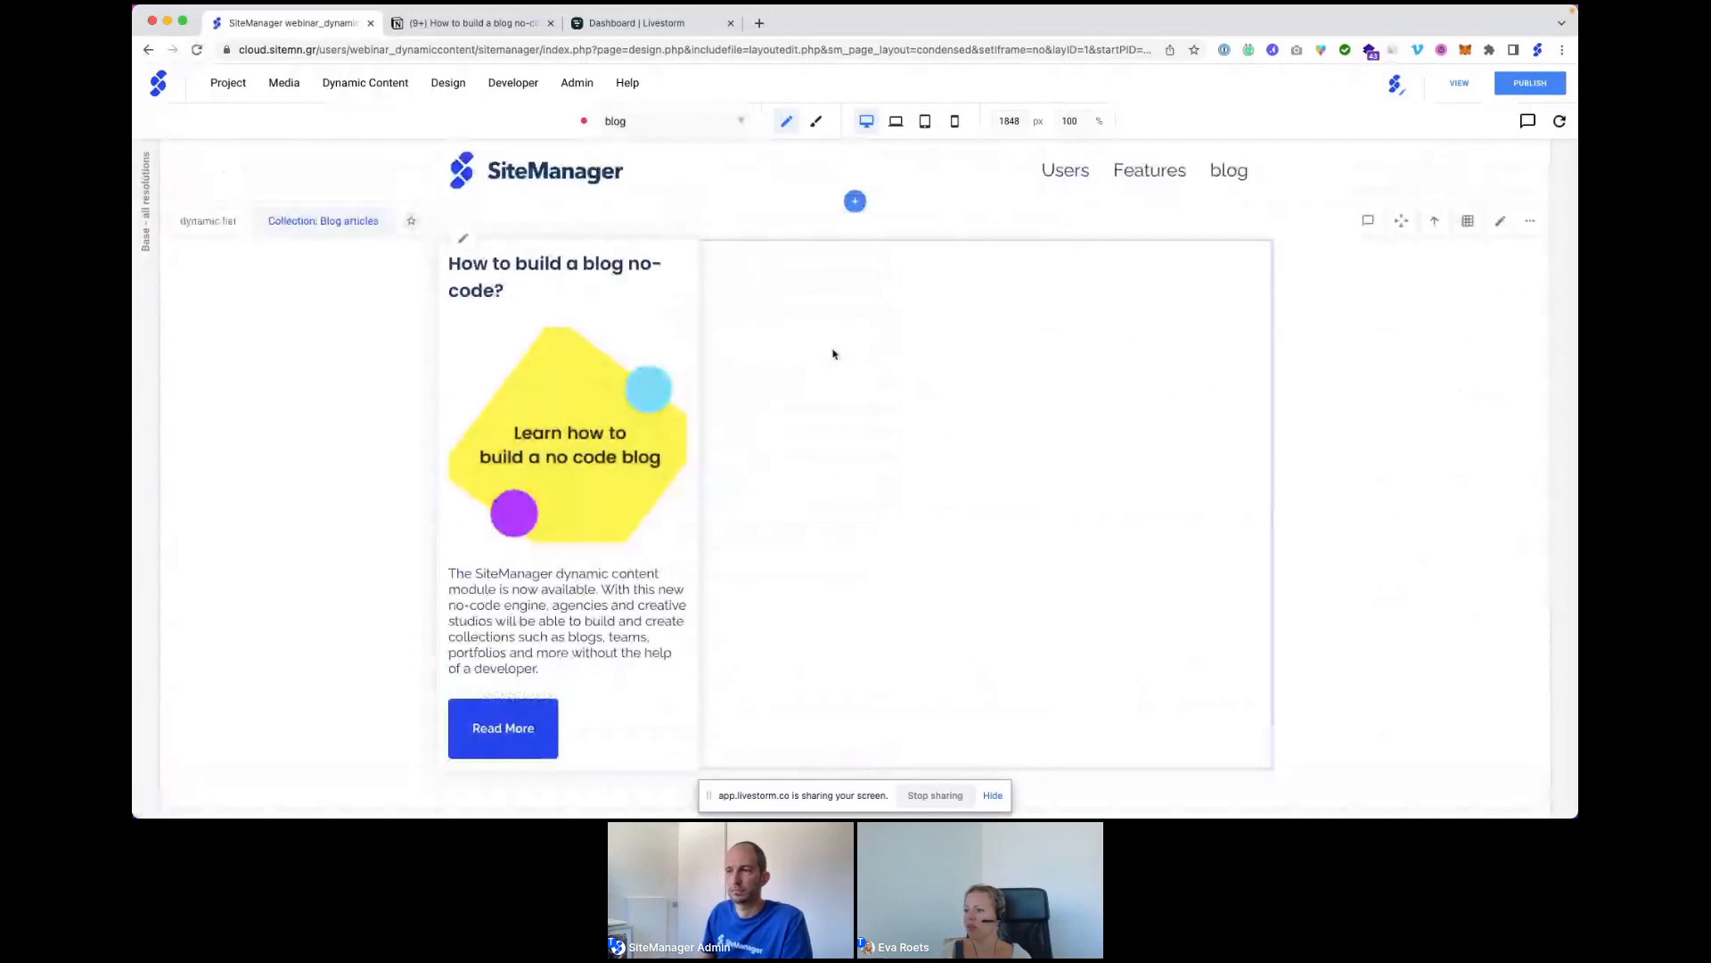
scroll(835, 375, down, 1)
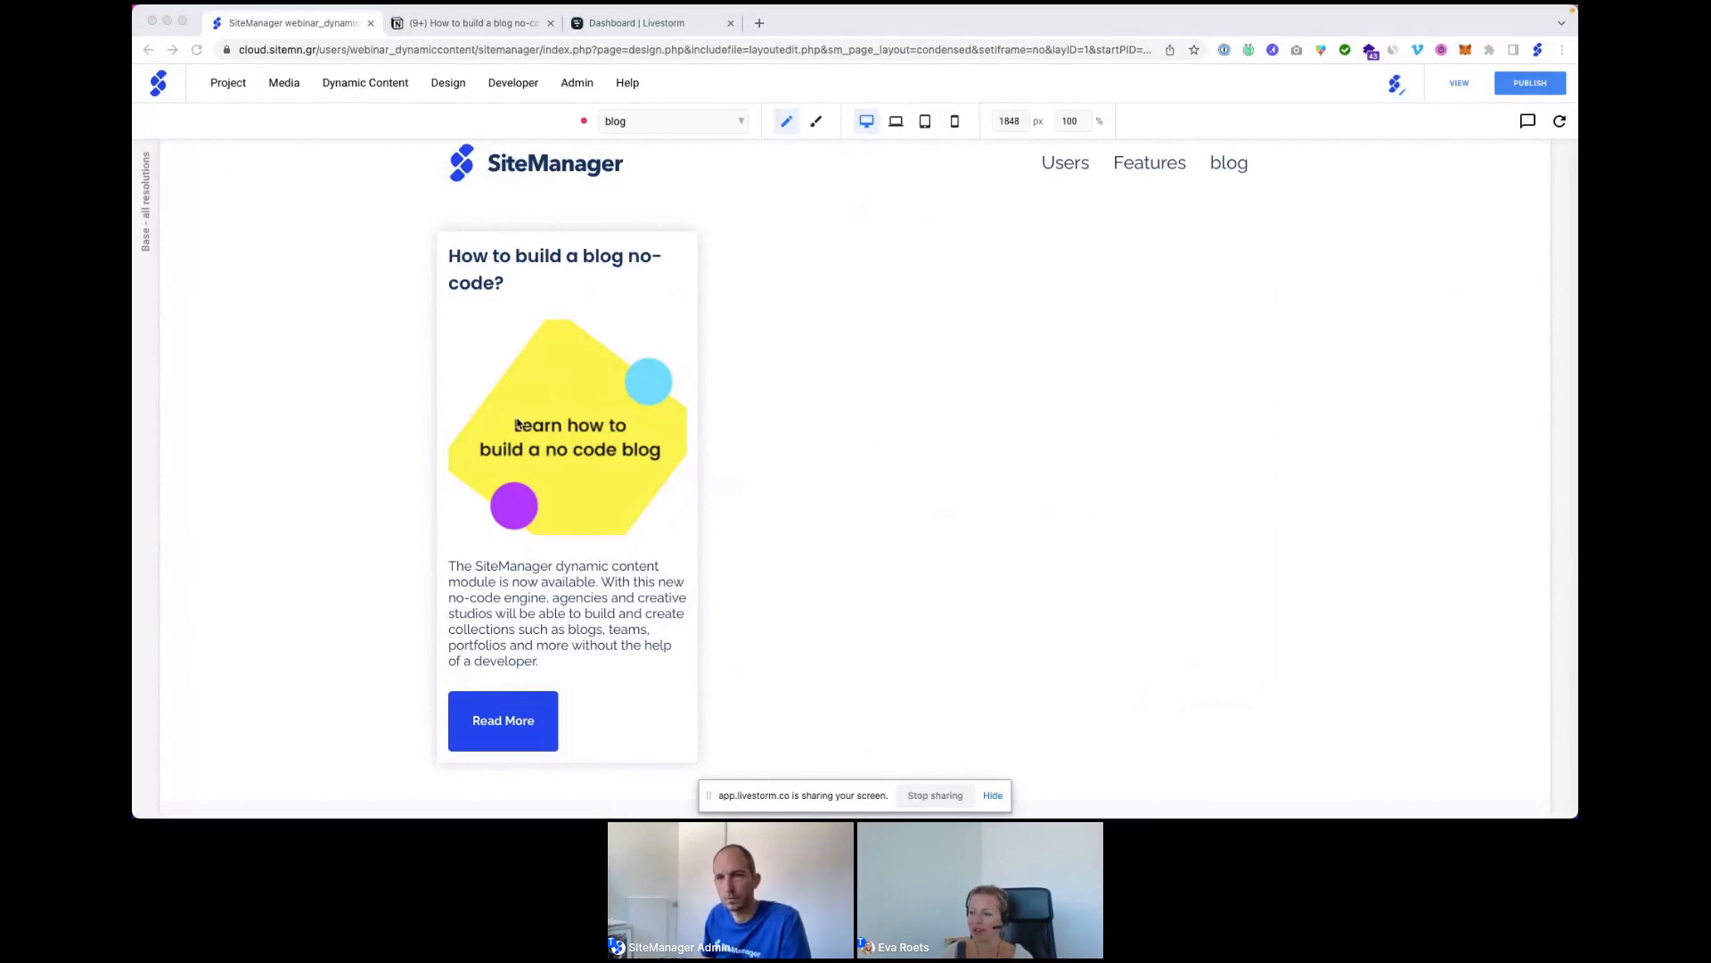
Select the article list and follow the card's Read More button to the detail page.
click(504, 719)
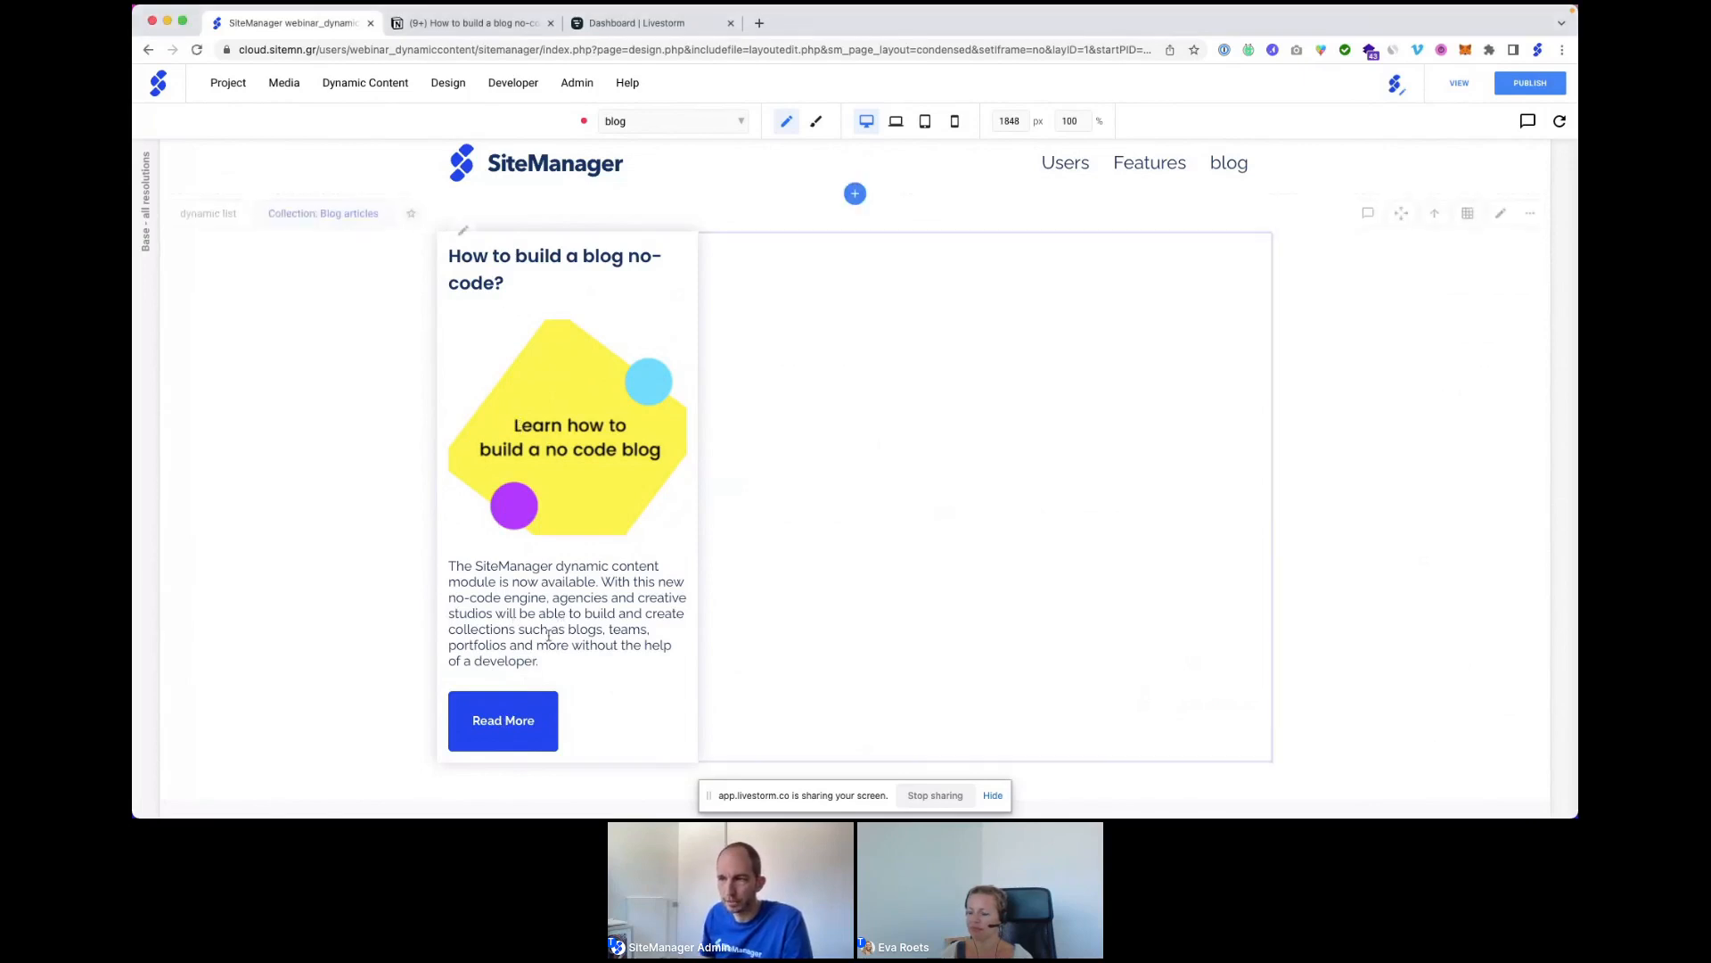
click(506, 723)
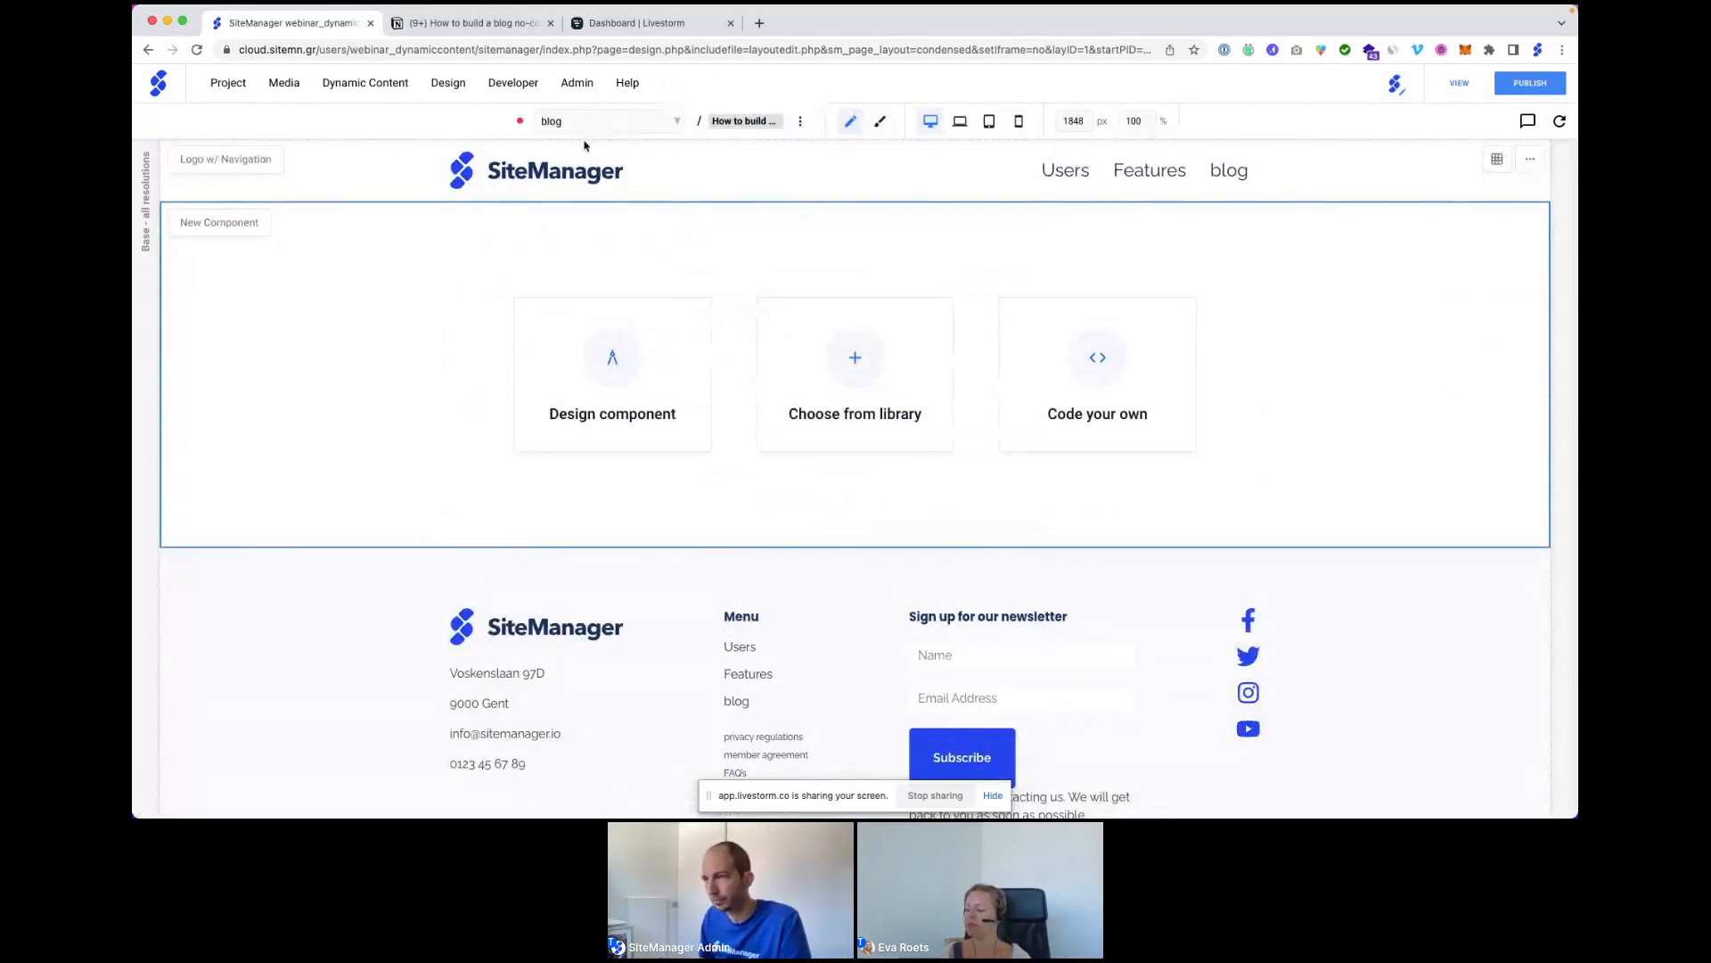
Insert the Content Banner from Installed Components and scroll to review its content.
click(855, 361)
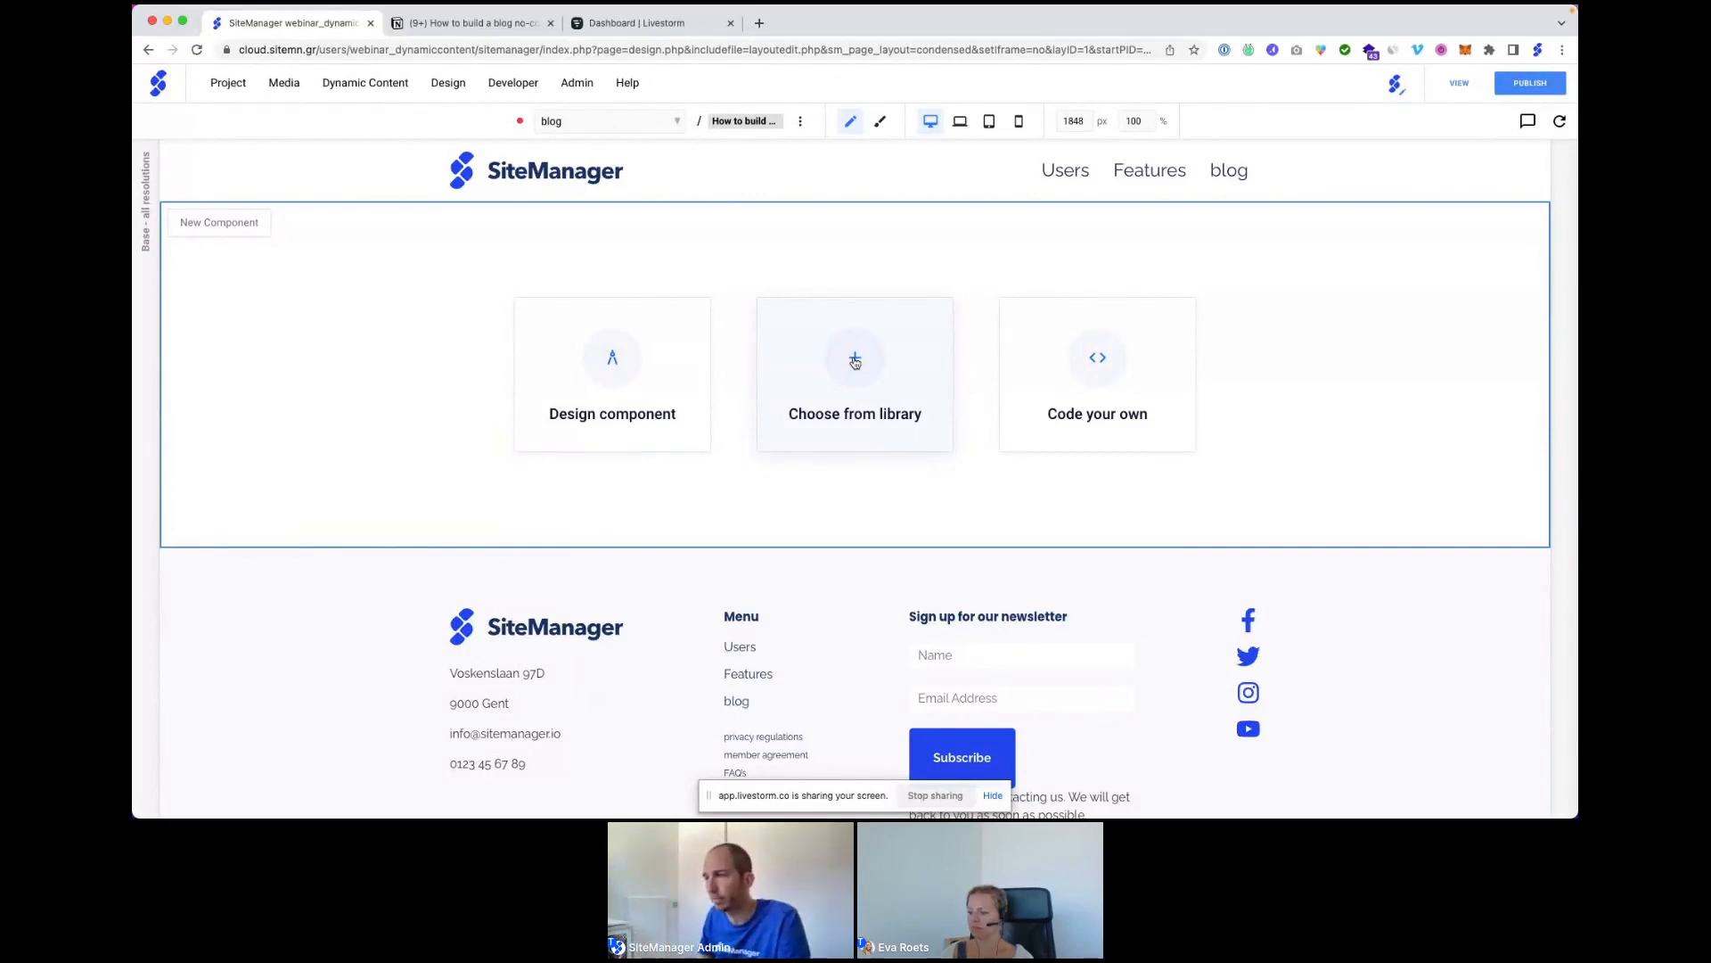
click(855, 359)
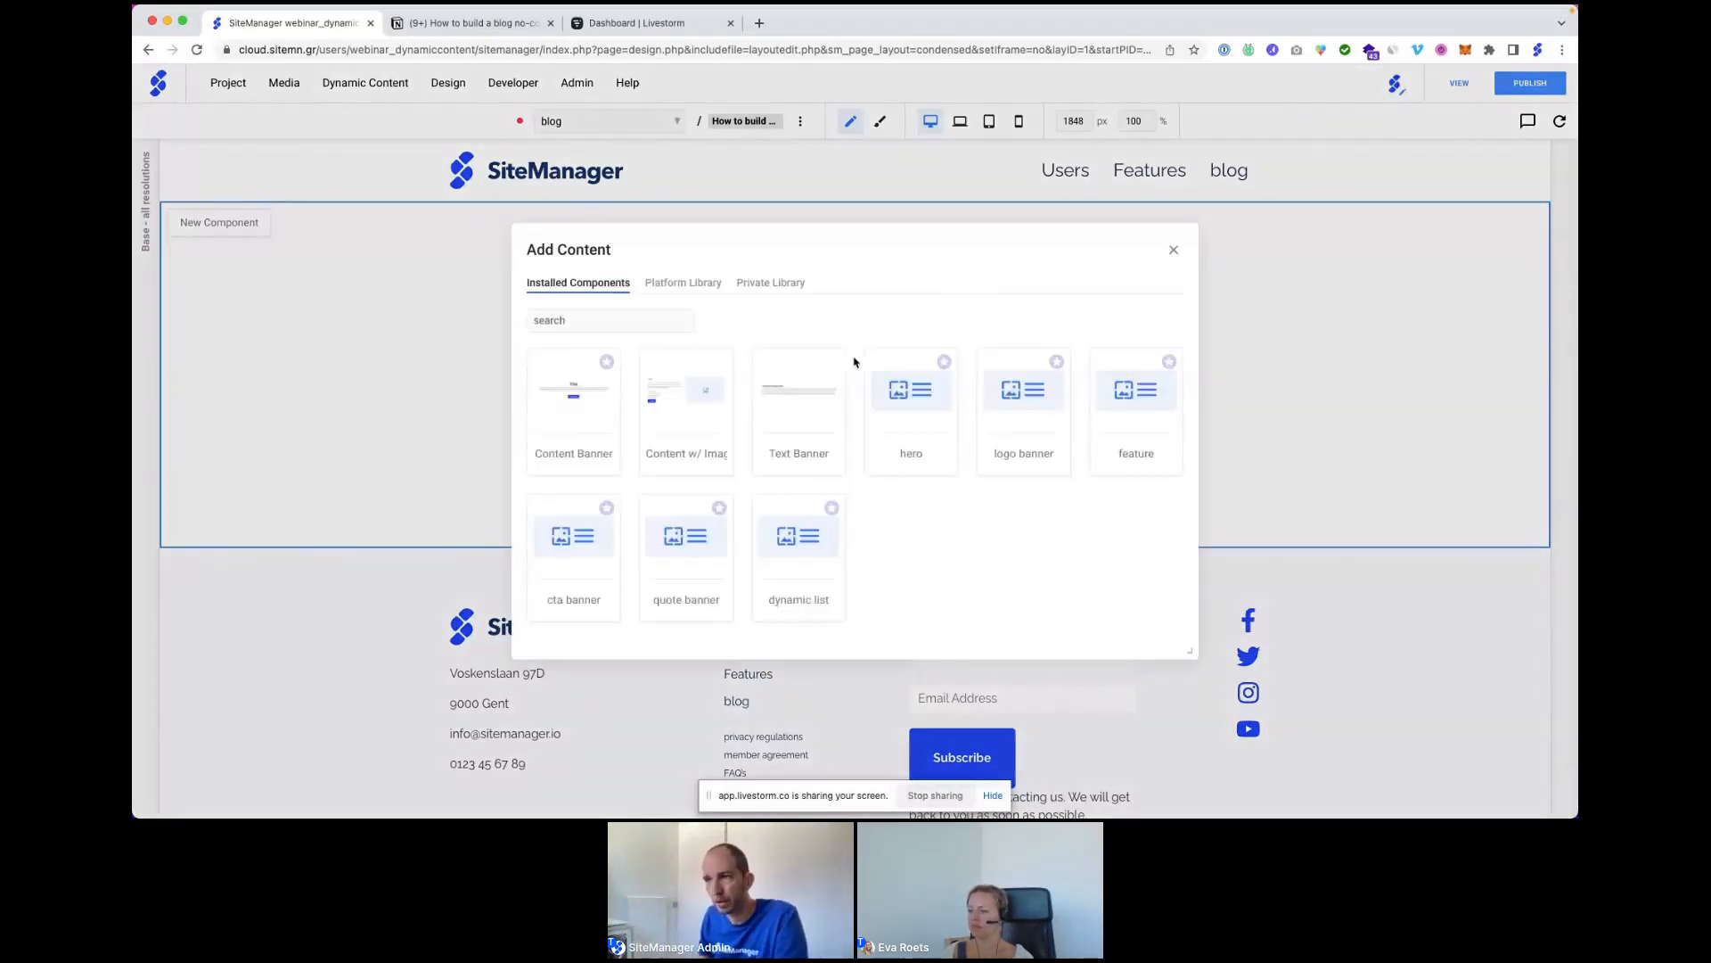
click(575, 398)
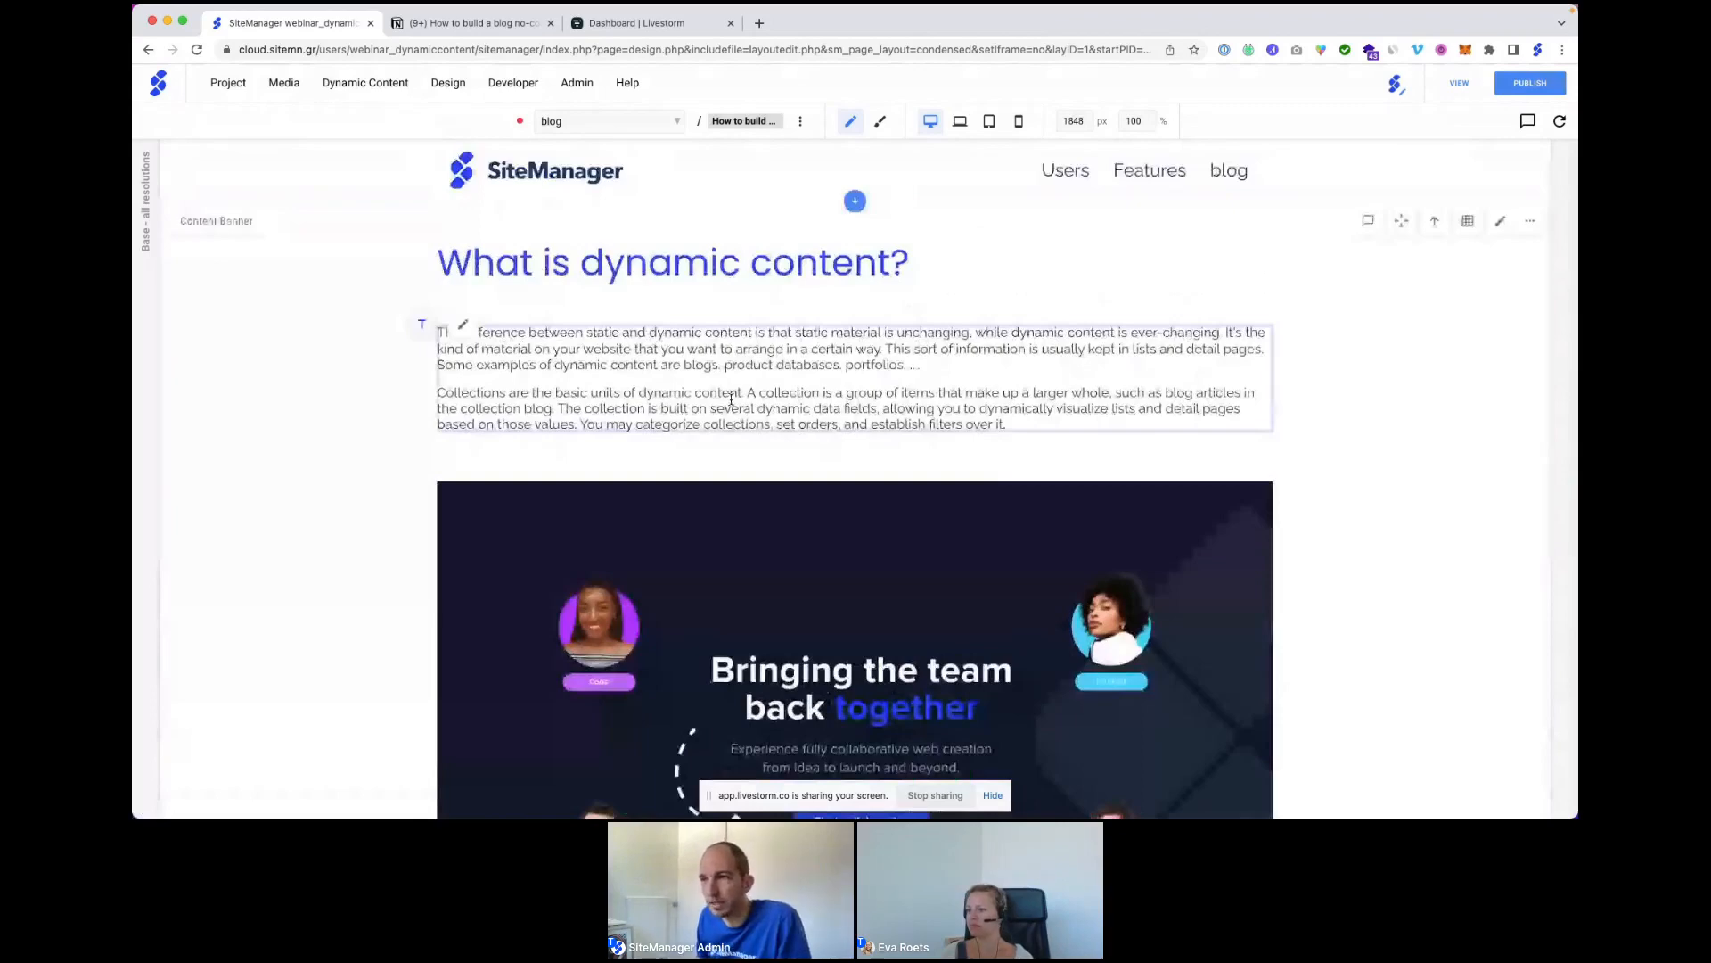
scroll(730, 400, down, 5)
scroll(731, 399, down, 4)
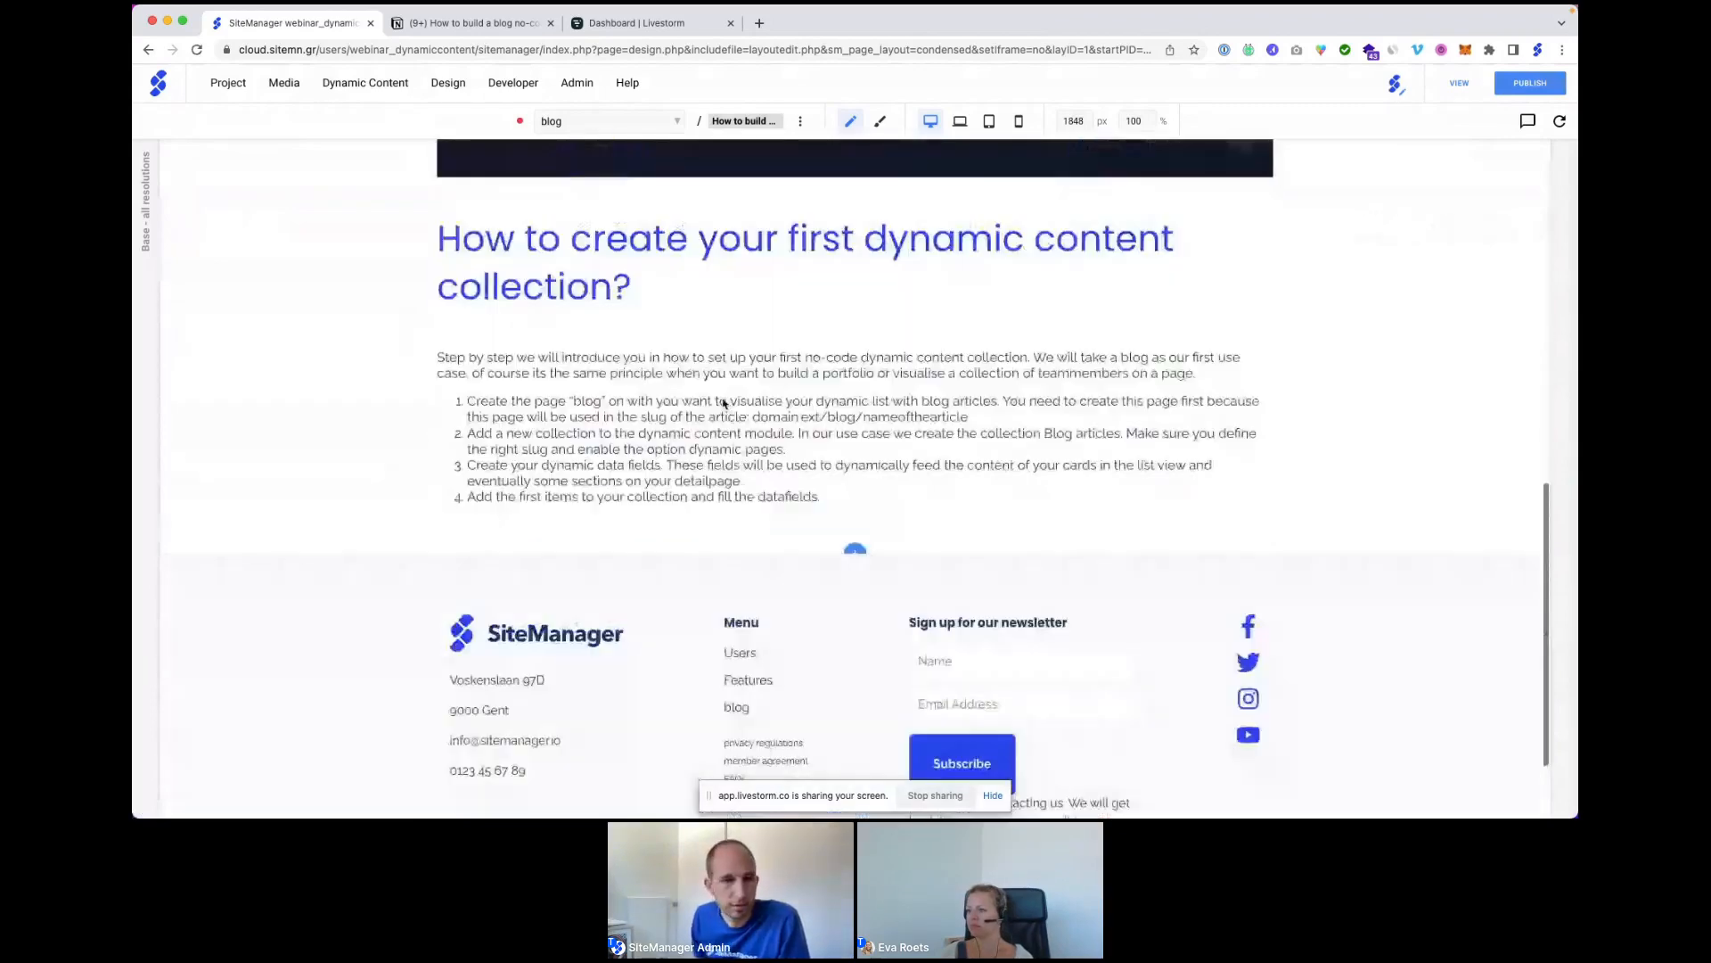
scroll(724, 403, up, 10)
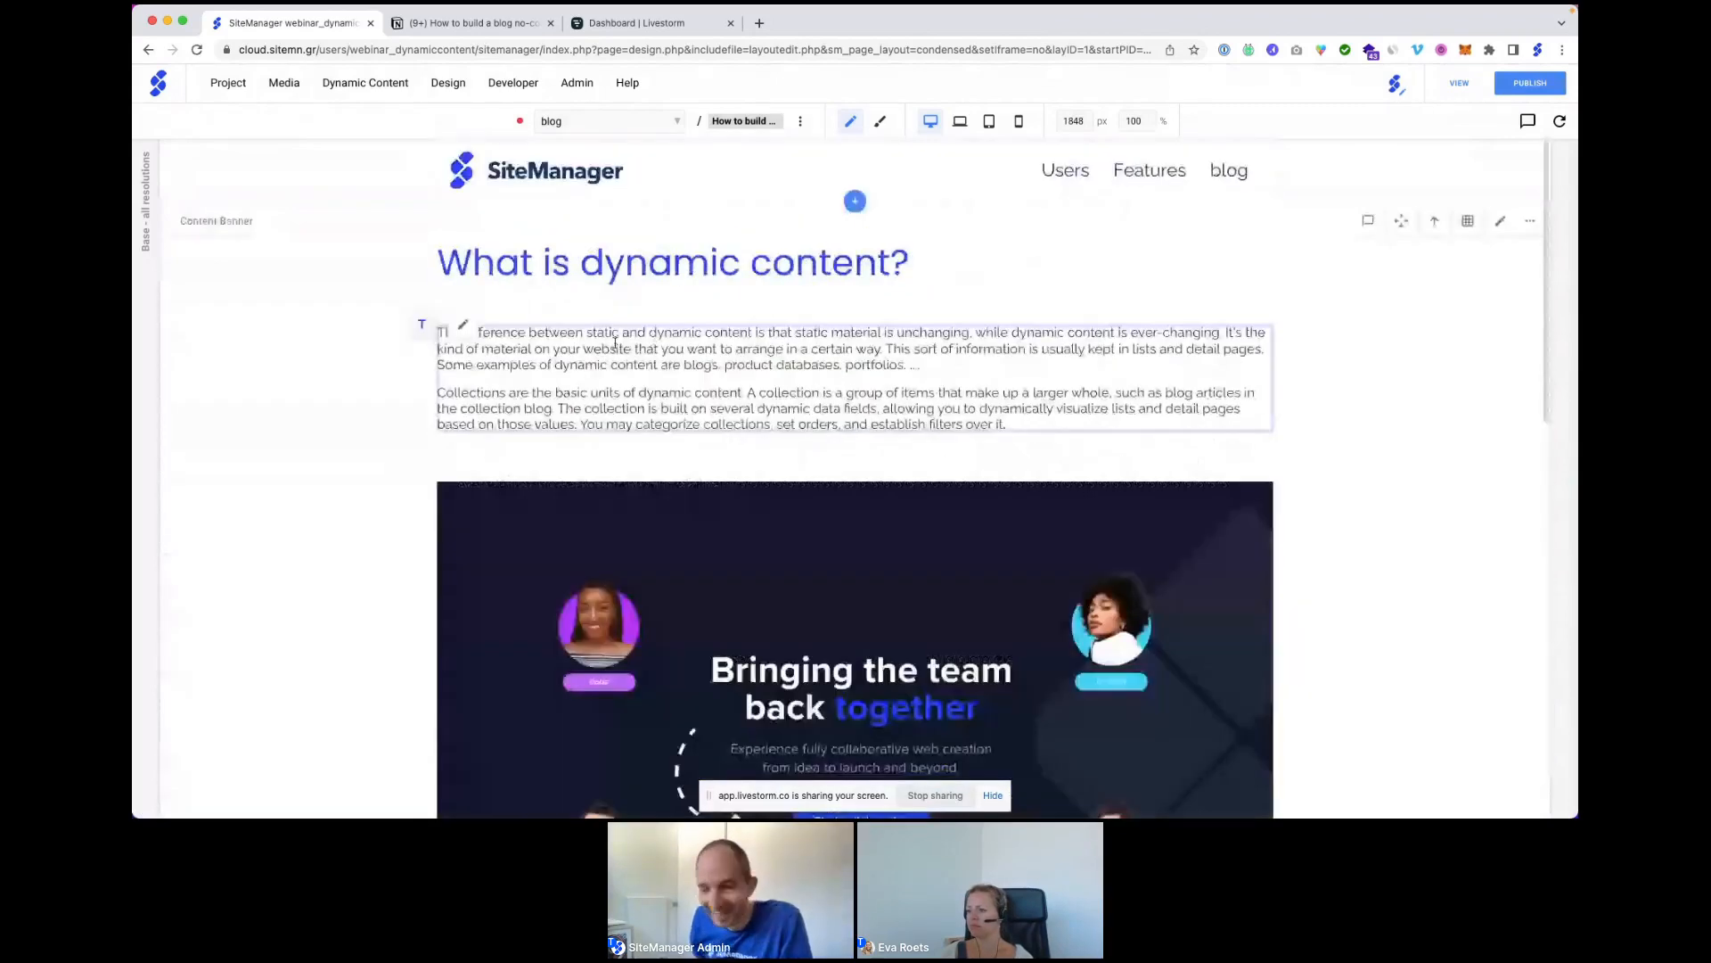
Add a designed component named 'dynamic hero section' above the Content Banner.
click(853, 202)
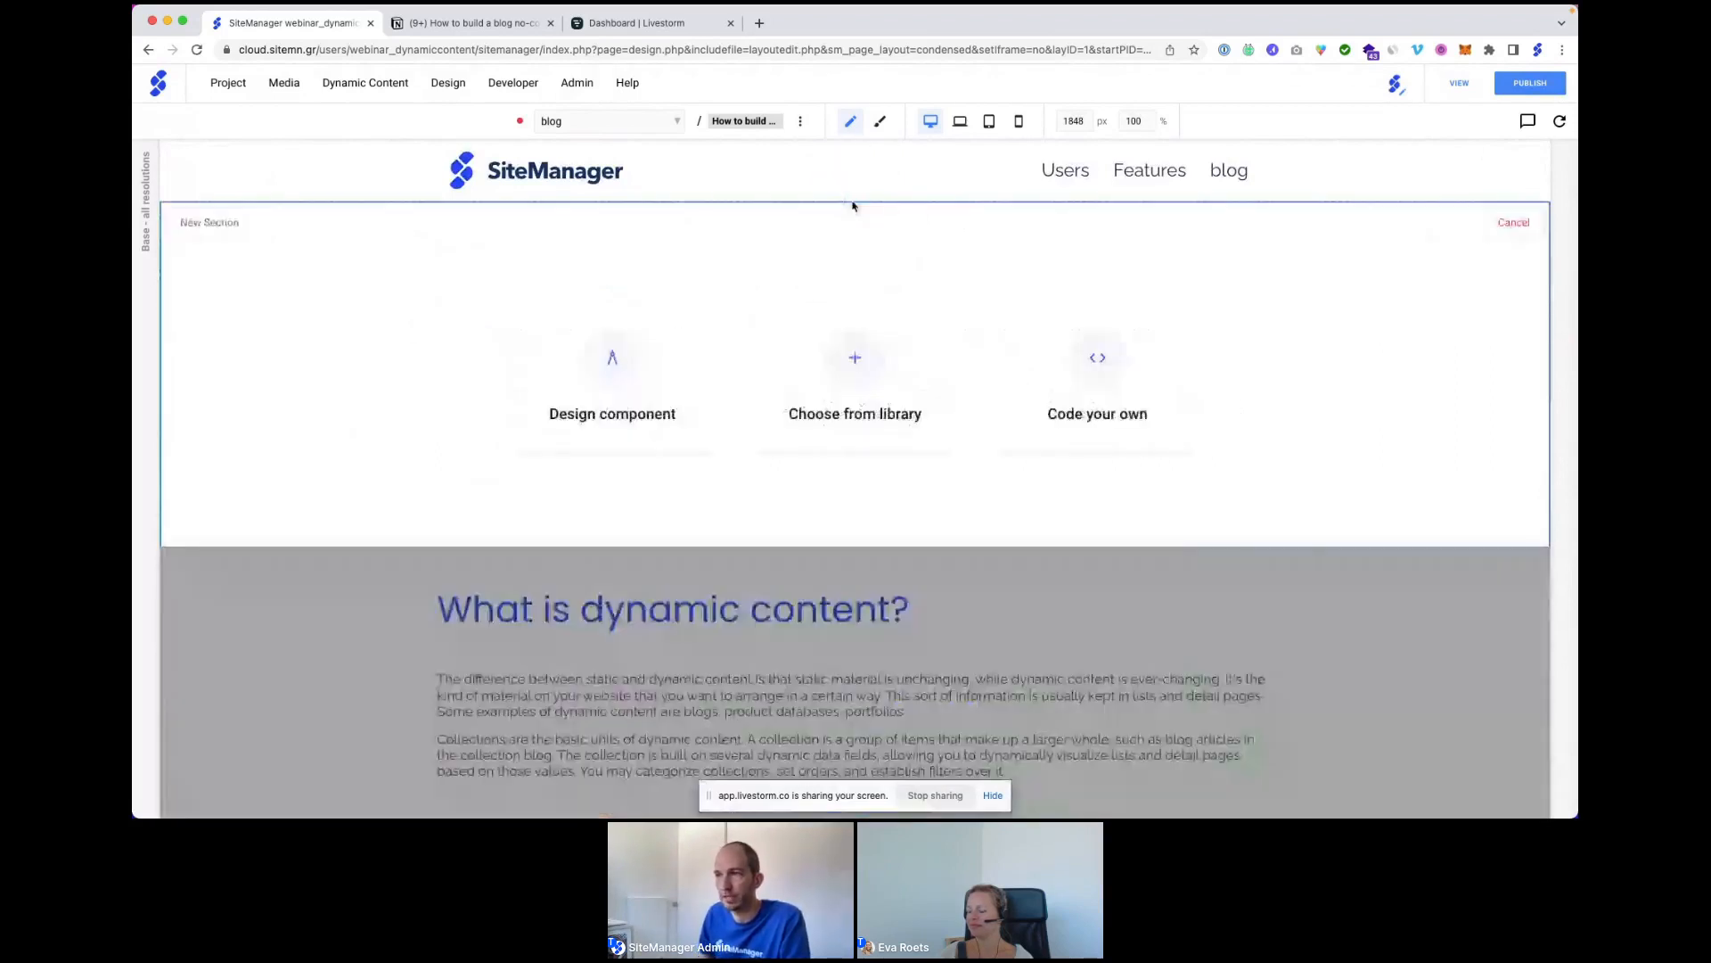
click(610, 359)
text(dynam)
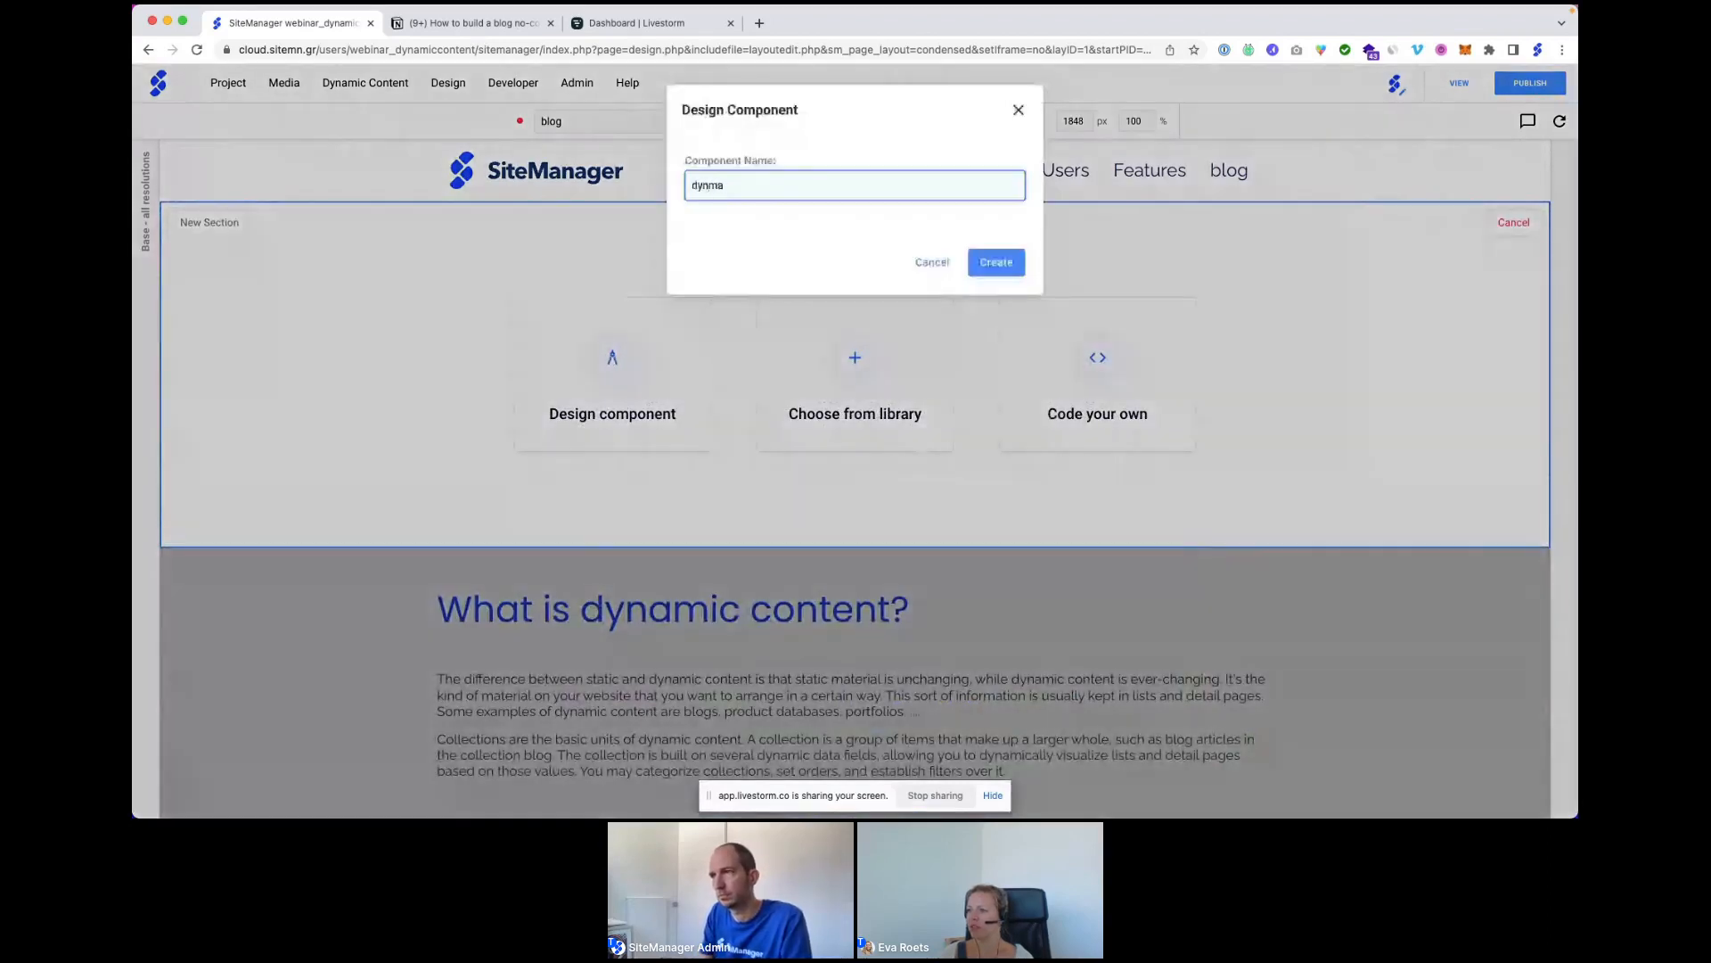
text(ic her)
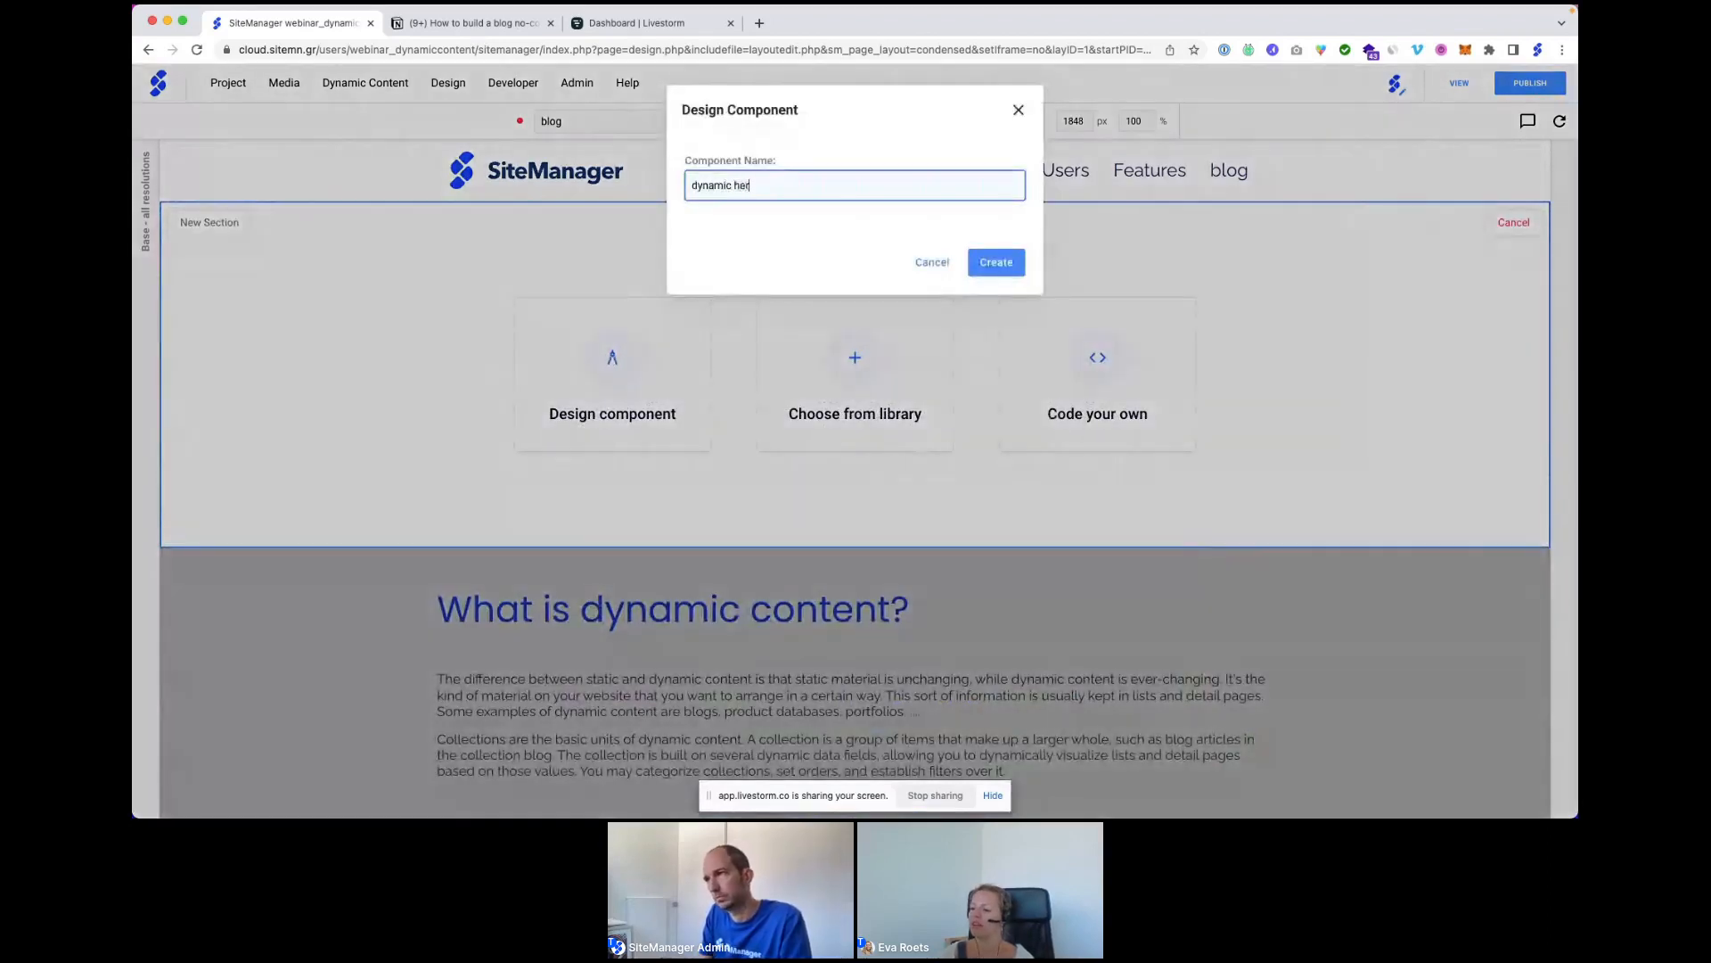
text(o section)
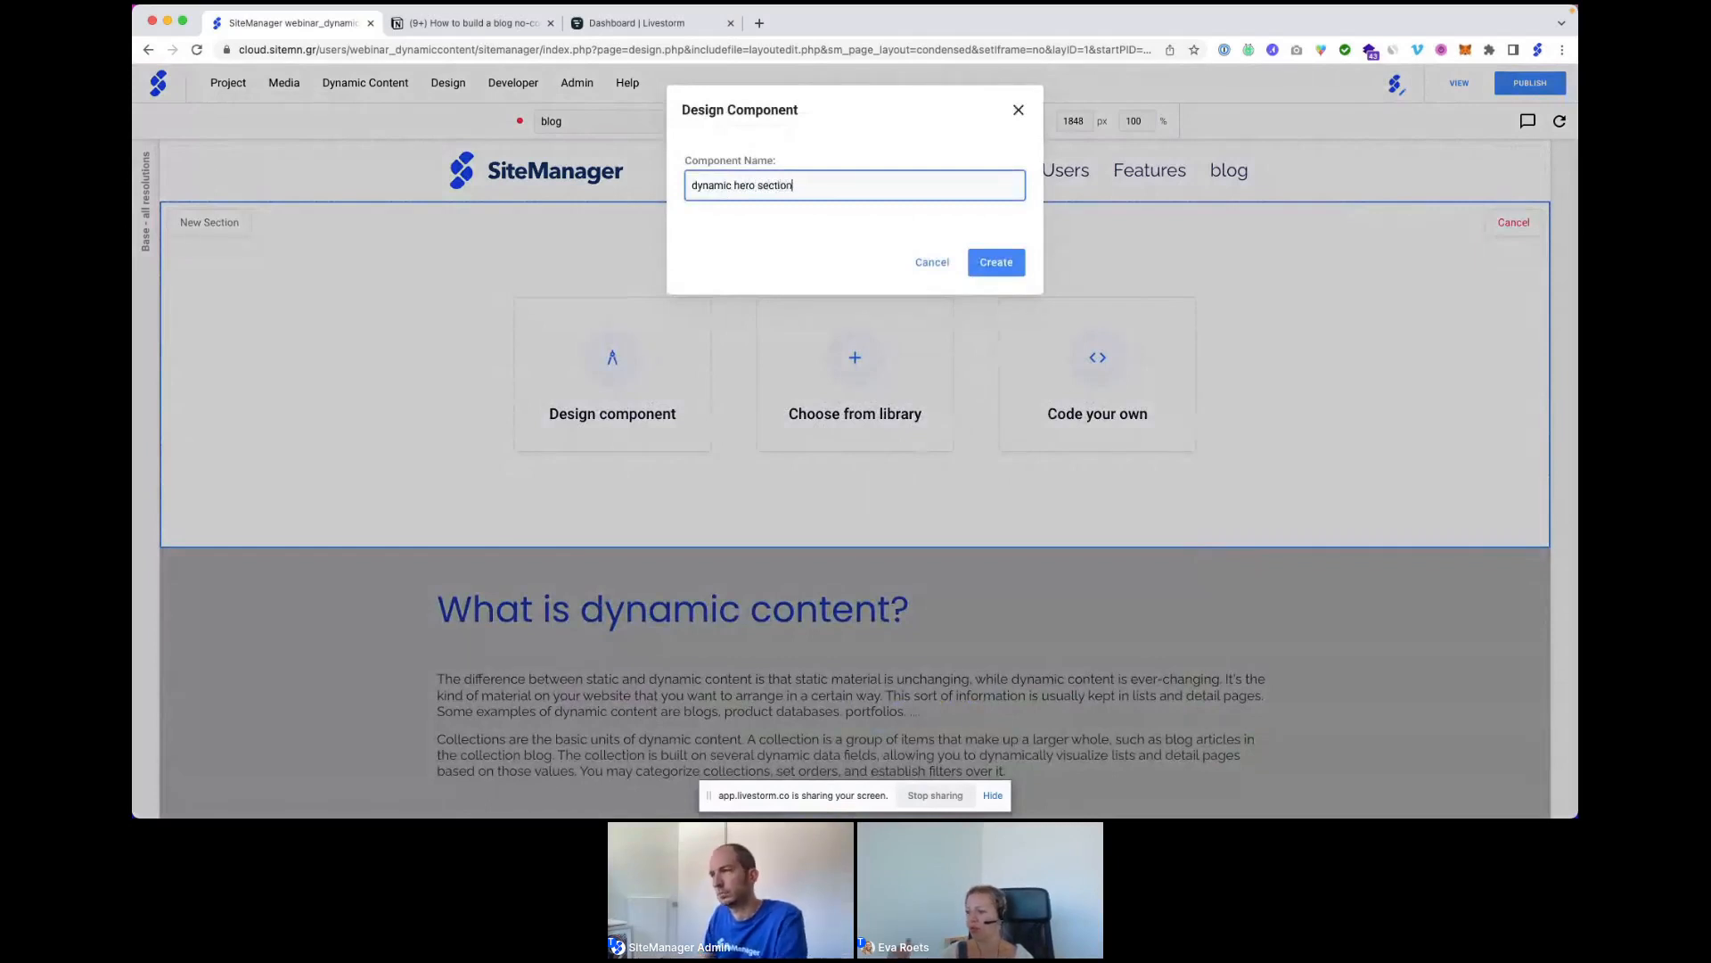
click(988, 269)
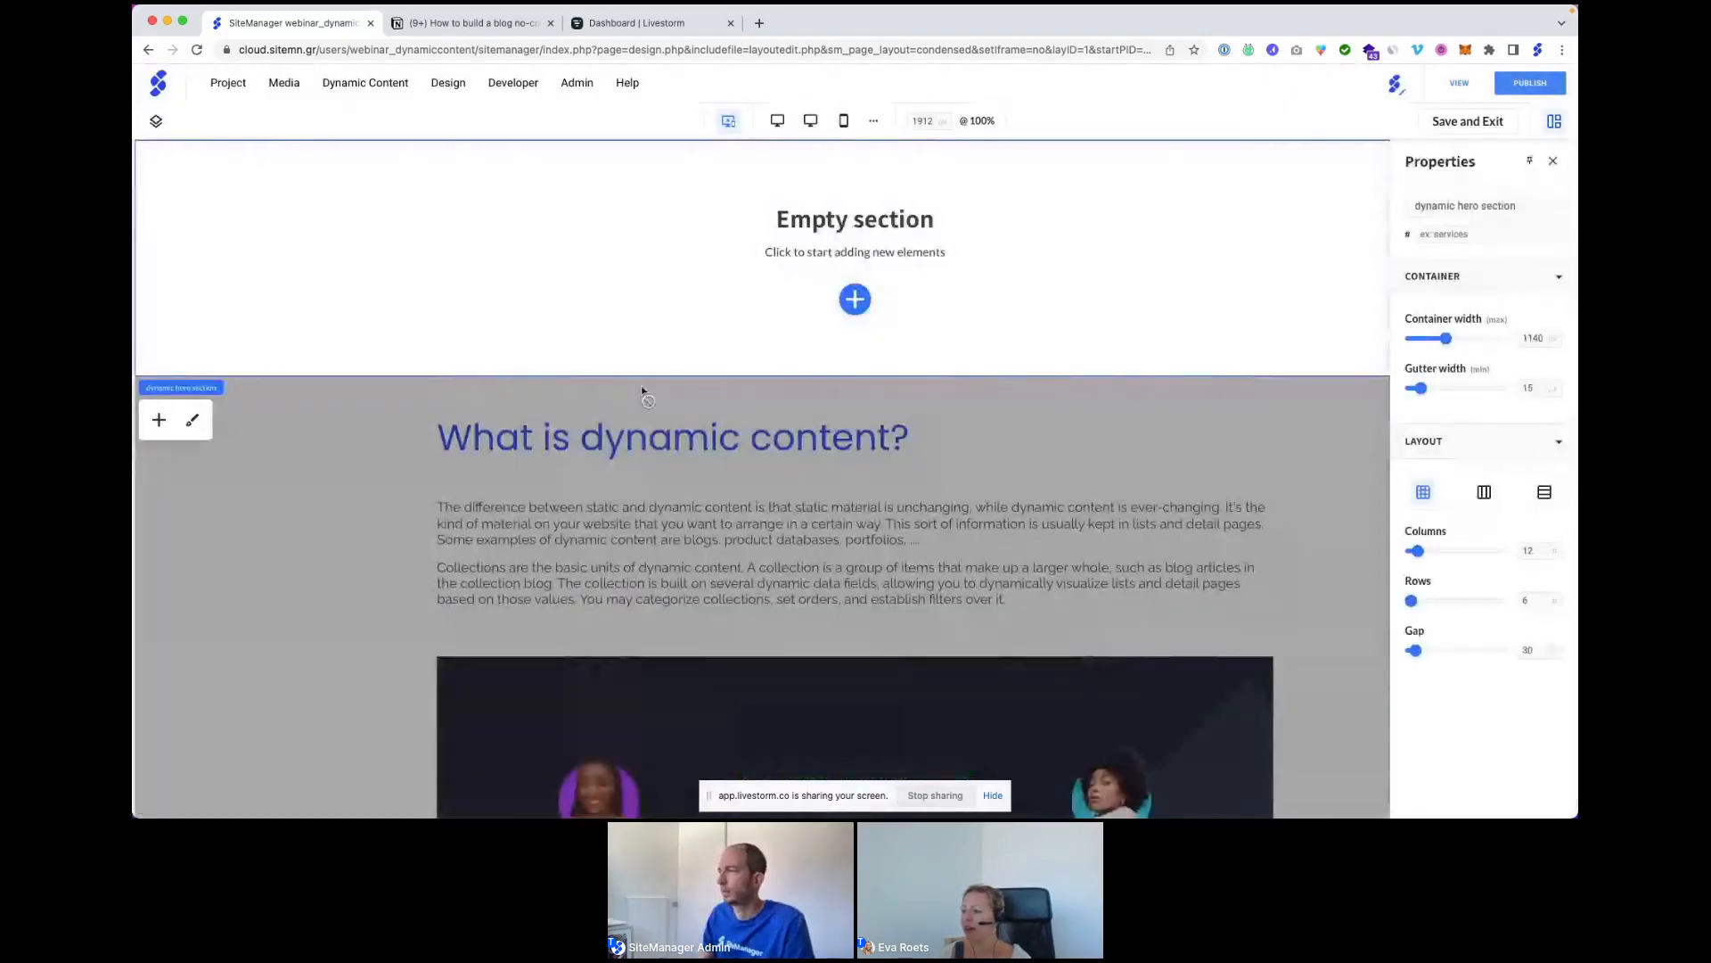
Give the hero section flex layout and 50 px top and bottom padding, then show Layers.
click(1482, 494)
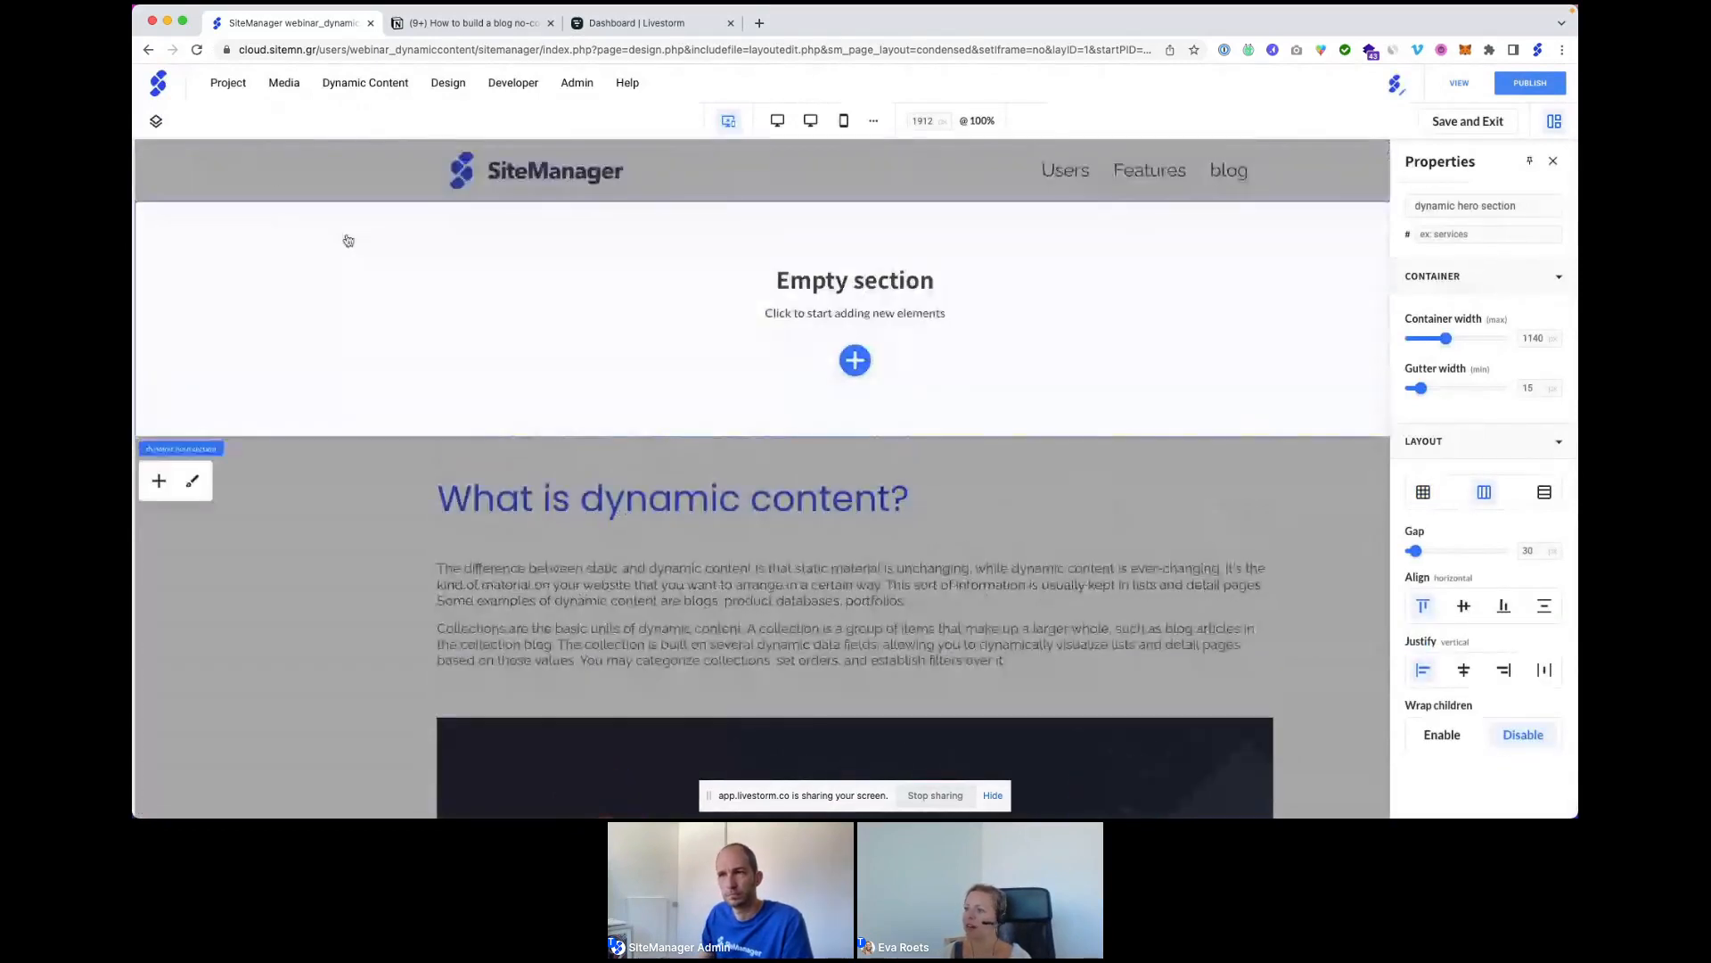
click(194, 483)
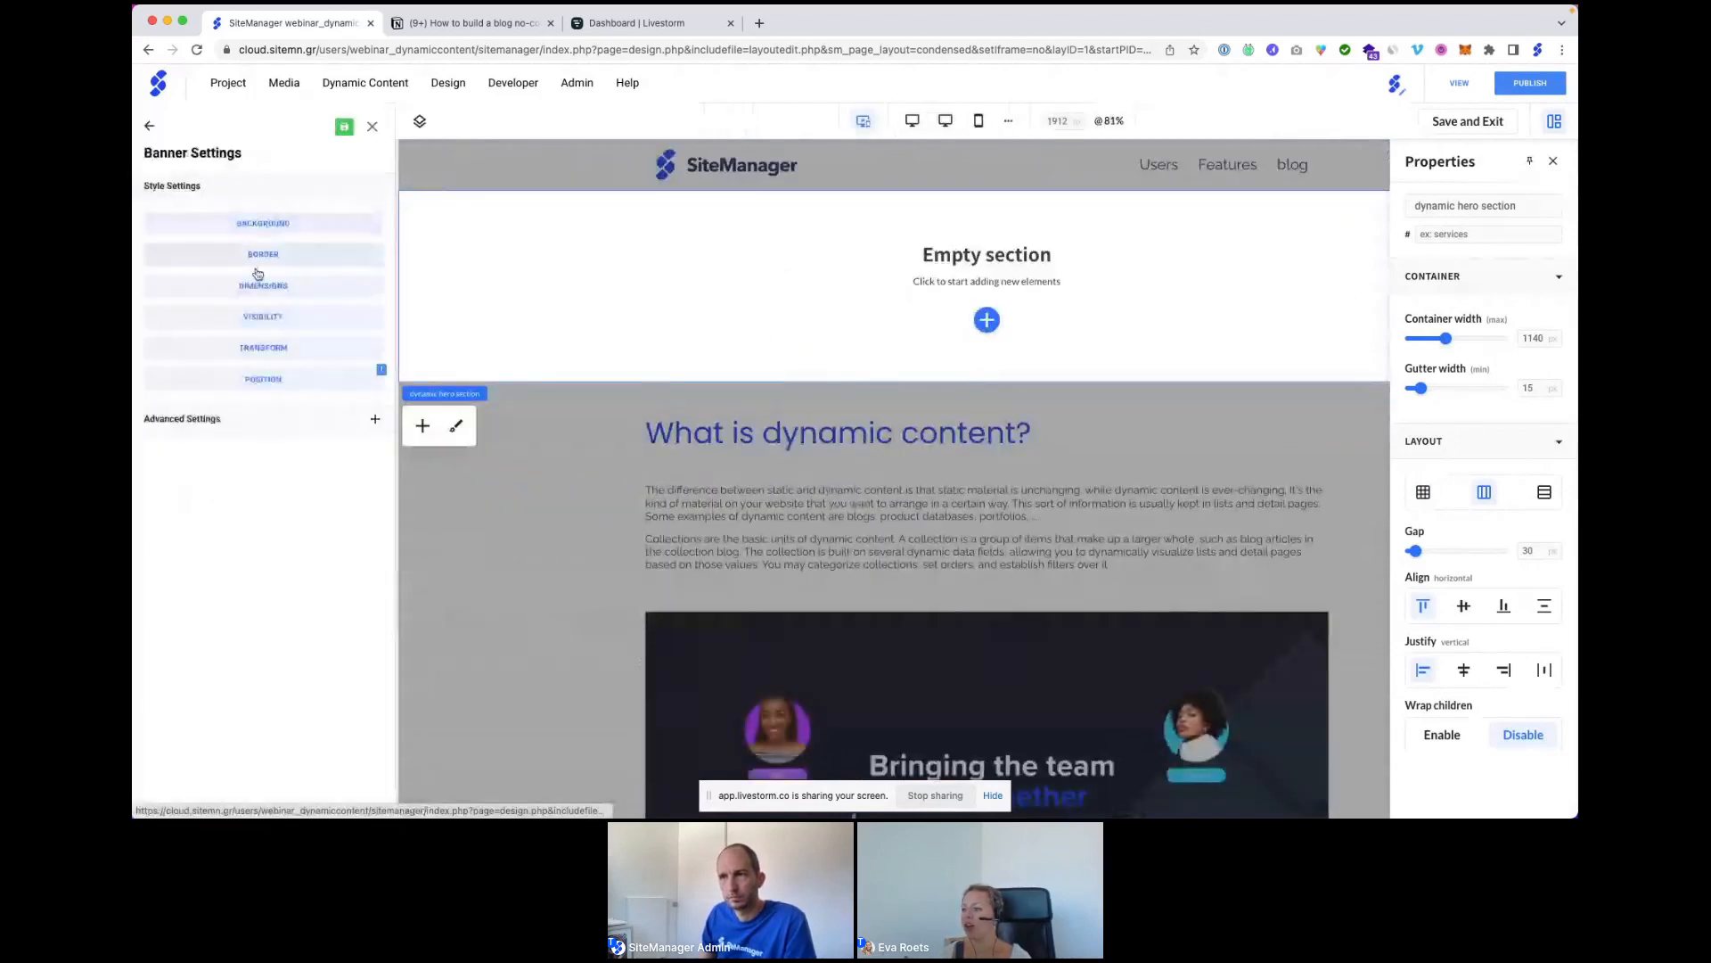
click(254, 277)
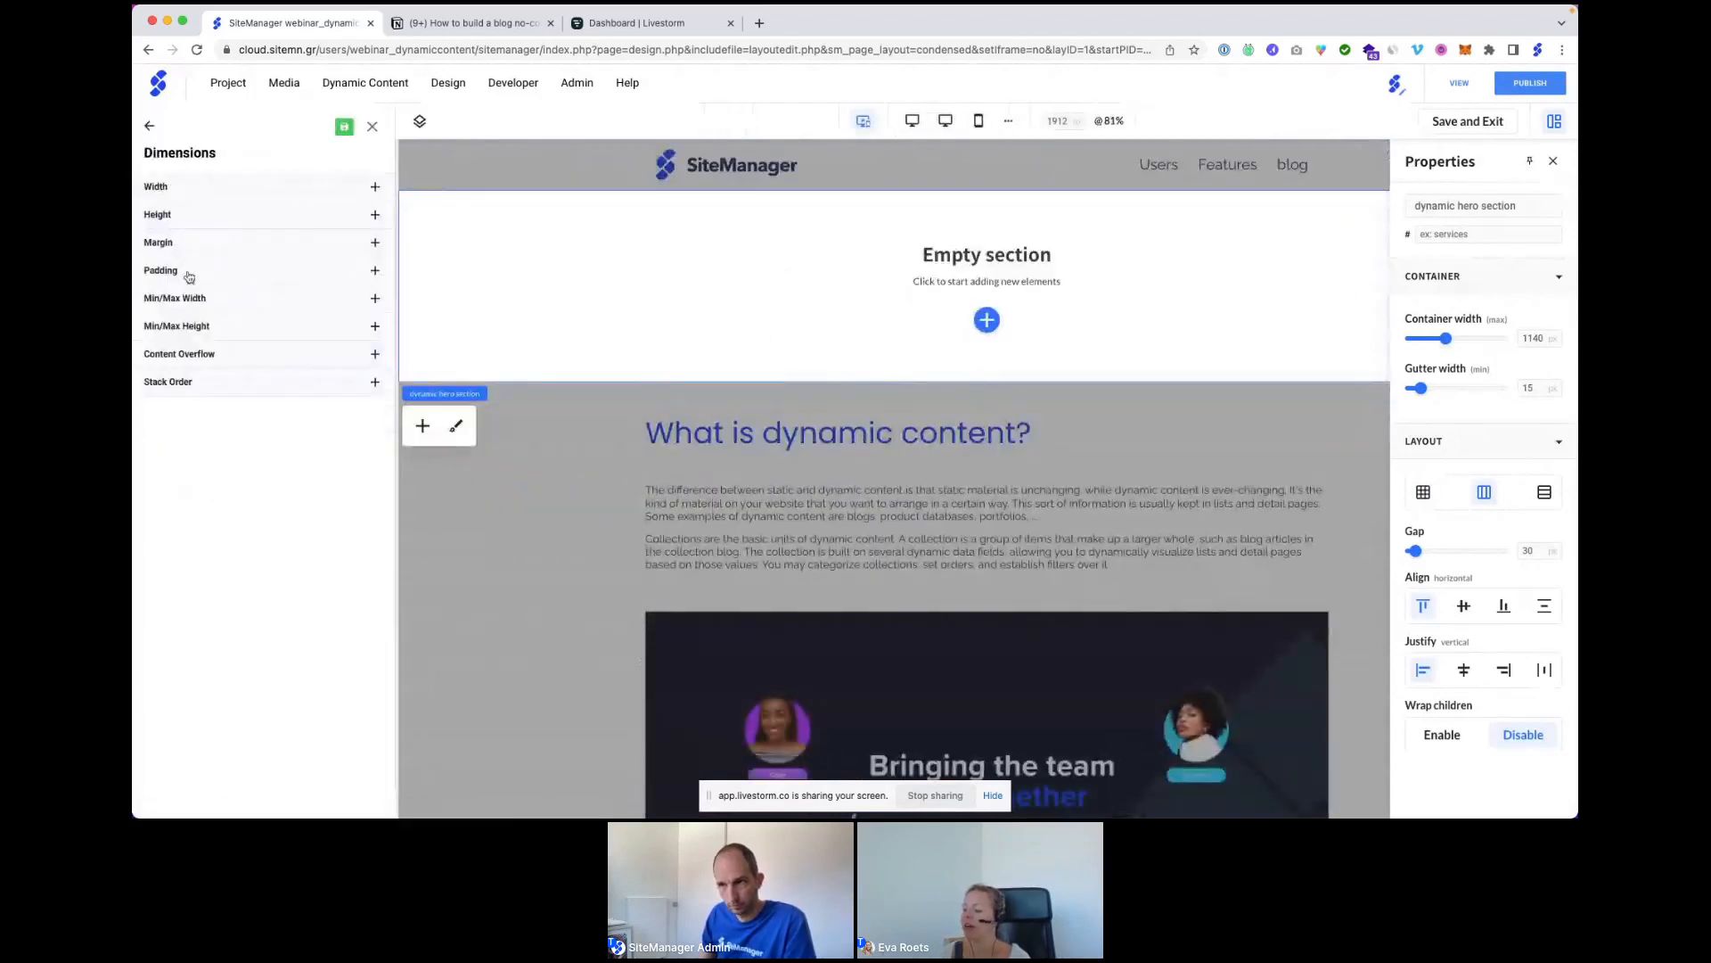
click(189, 273)
click(245, 338)
text(50)
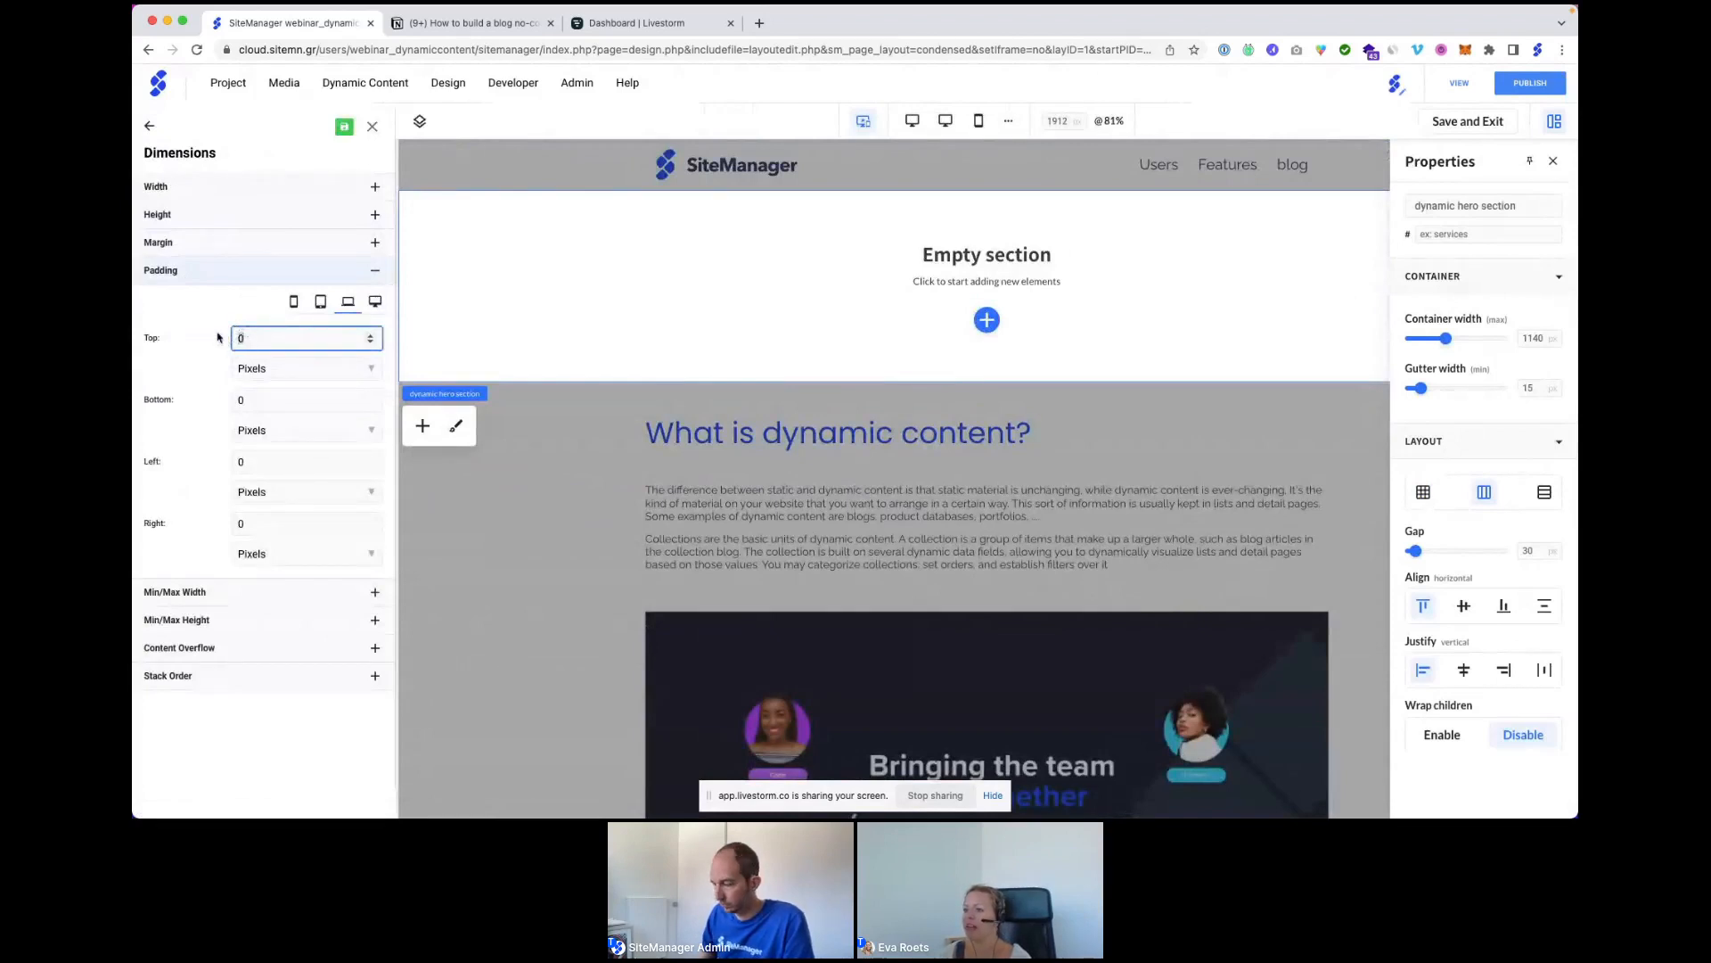
key(Tab)
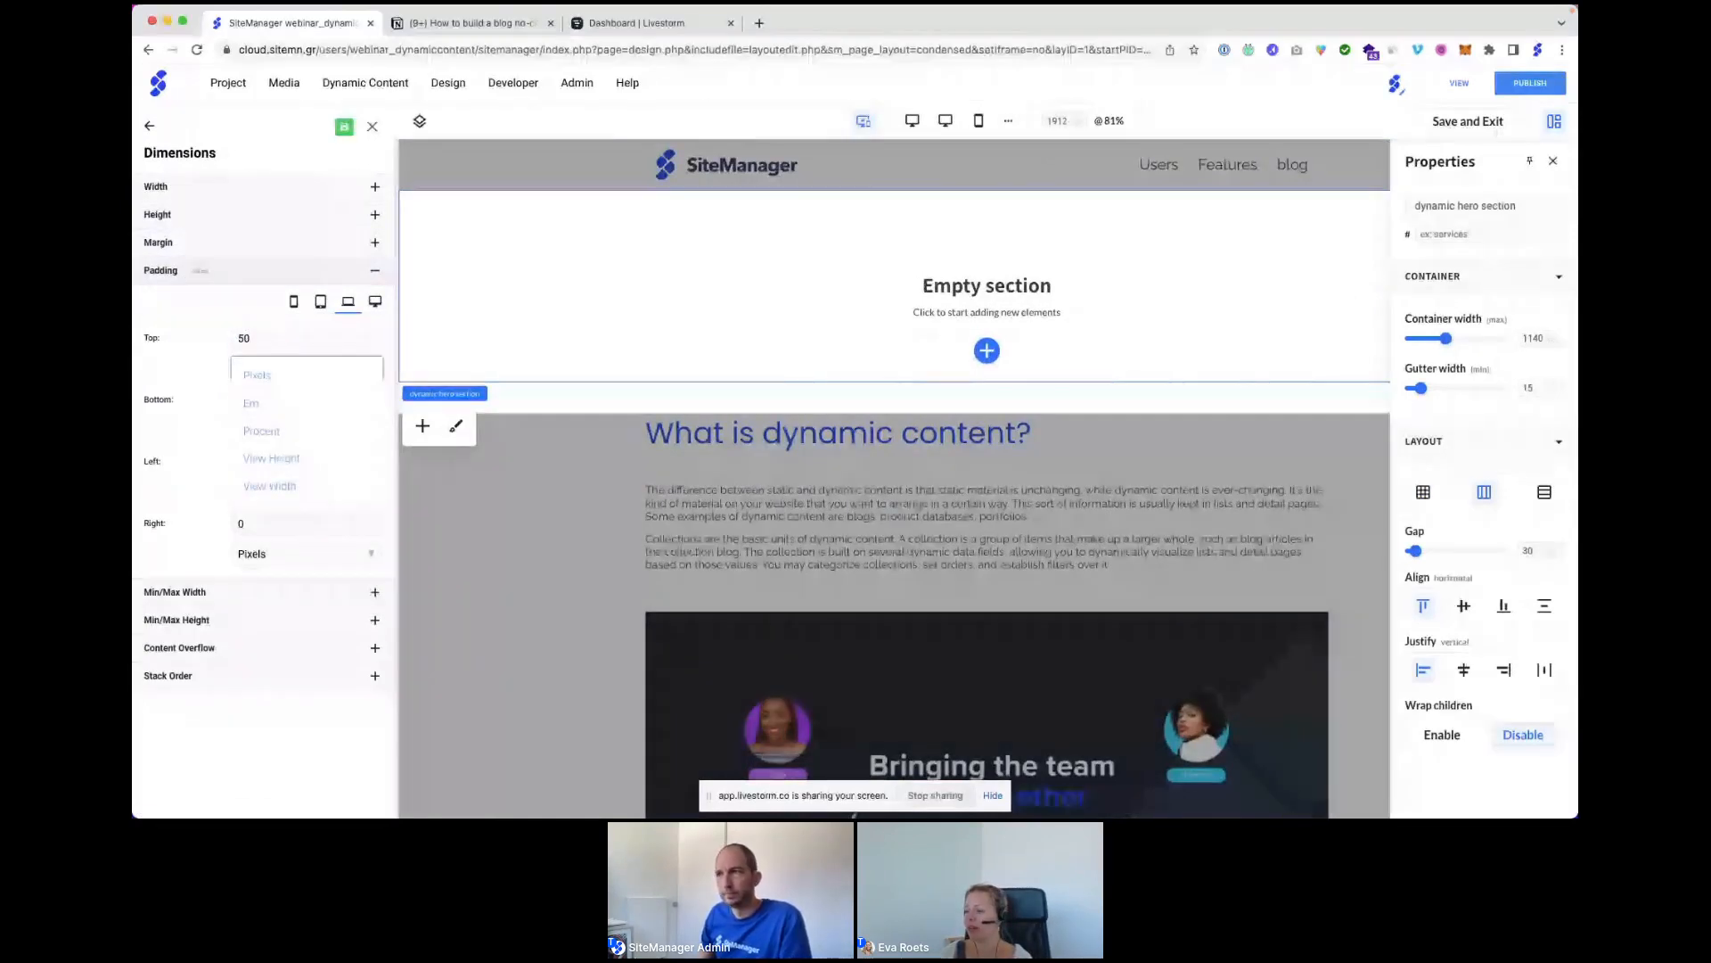
key(Tab)
text(50)
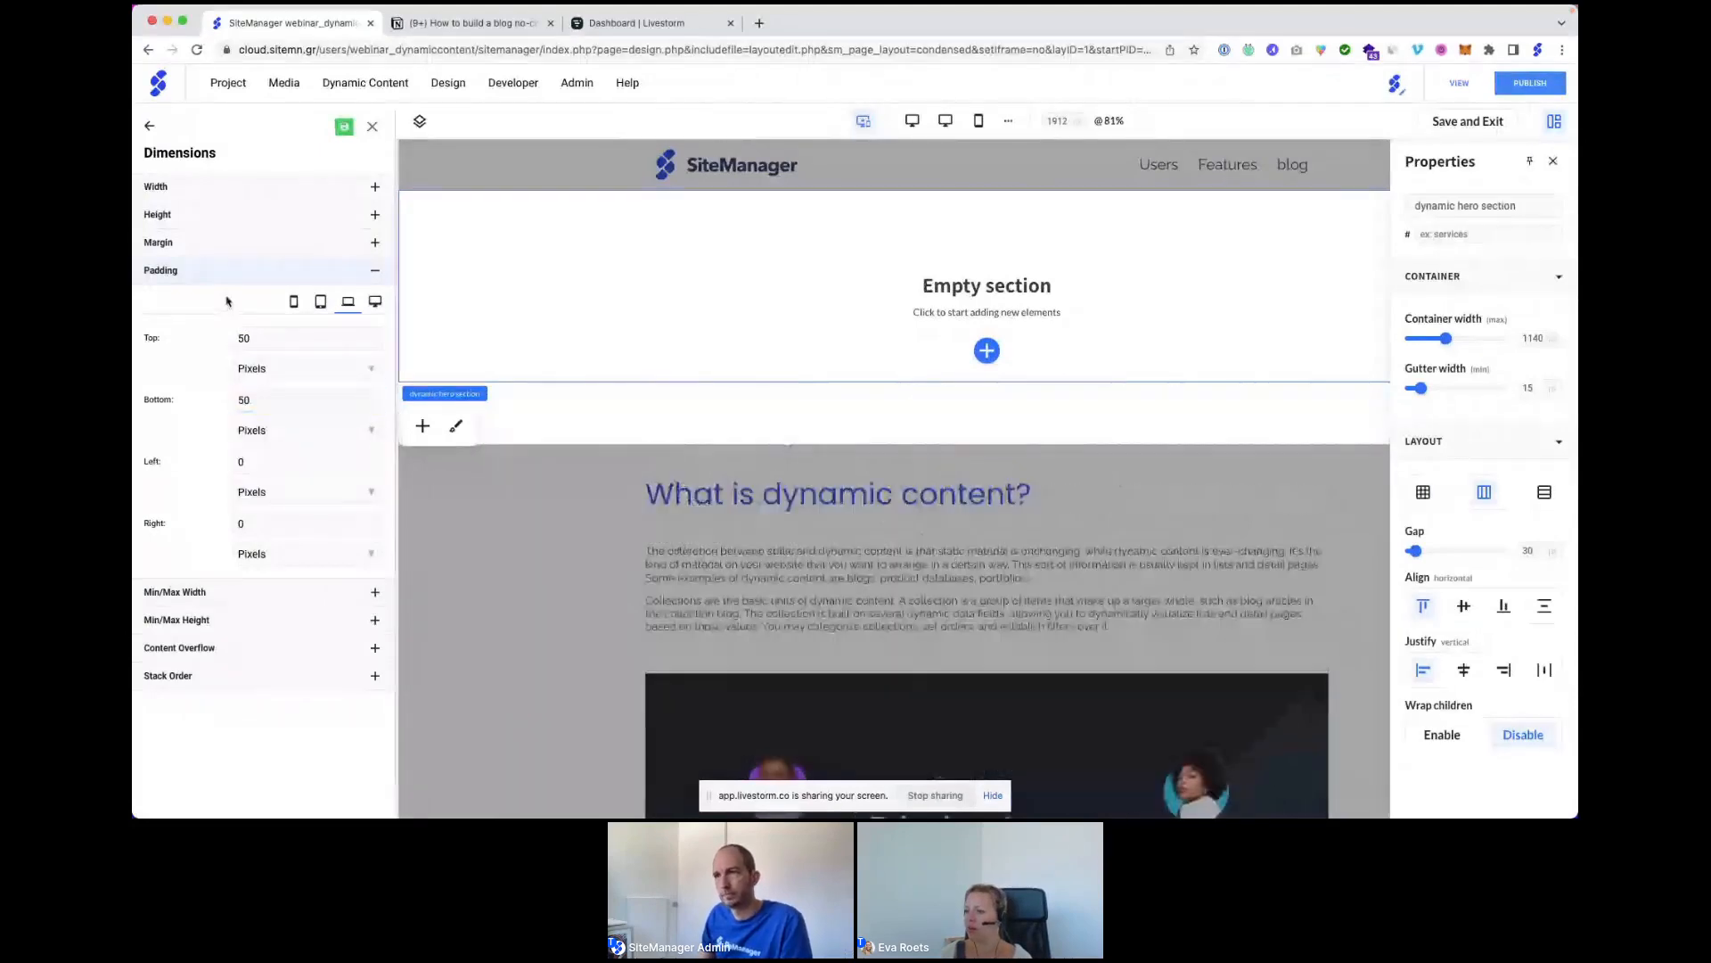
click(375, 126)
click(155, 122)
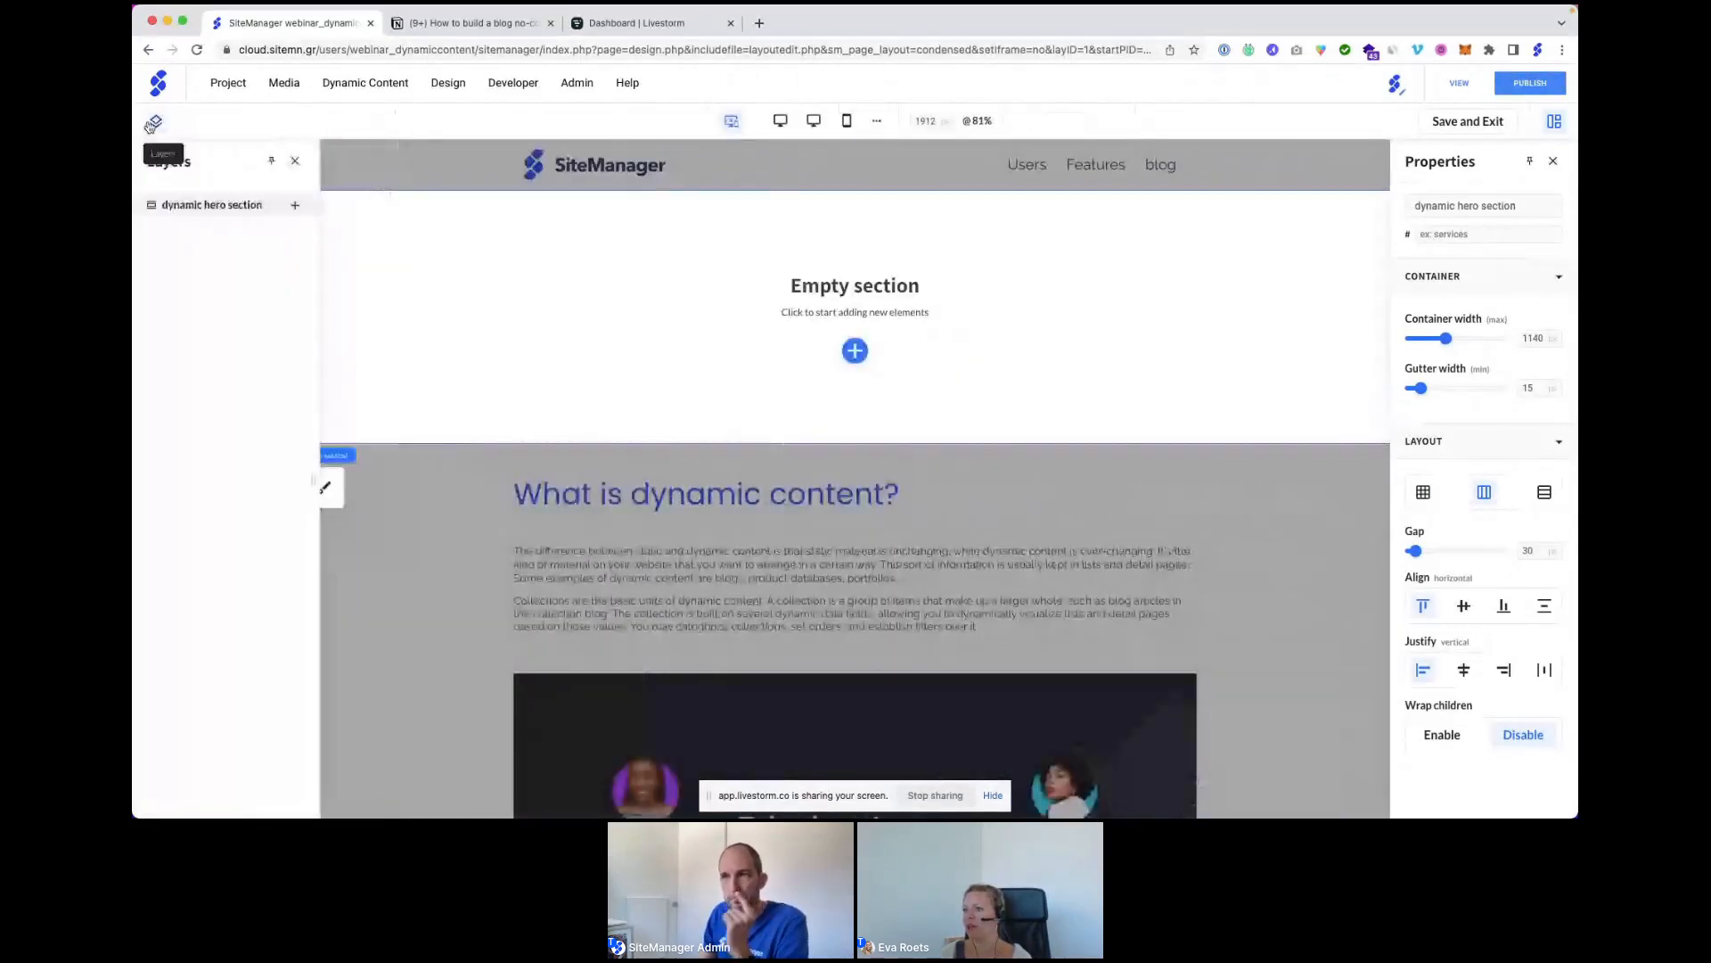
Add an Image block and a Basic Content block to the dynamic hero section.
click(295, 205)
click(530, 458)
click(696, 391)
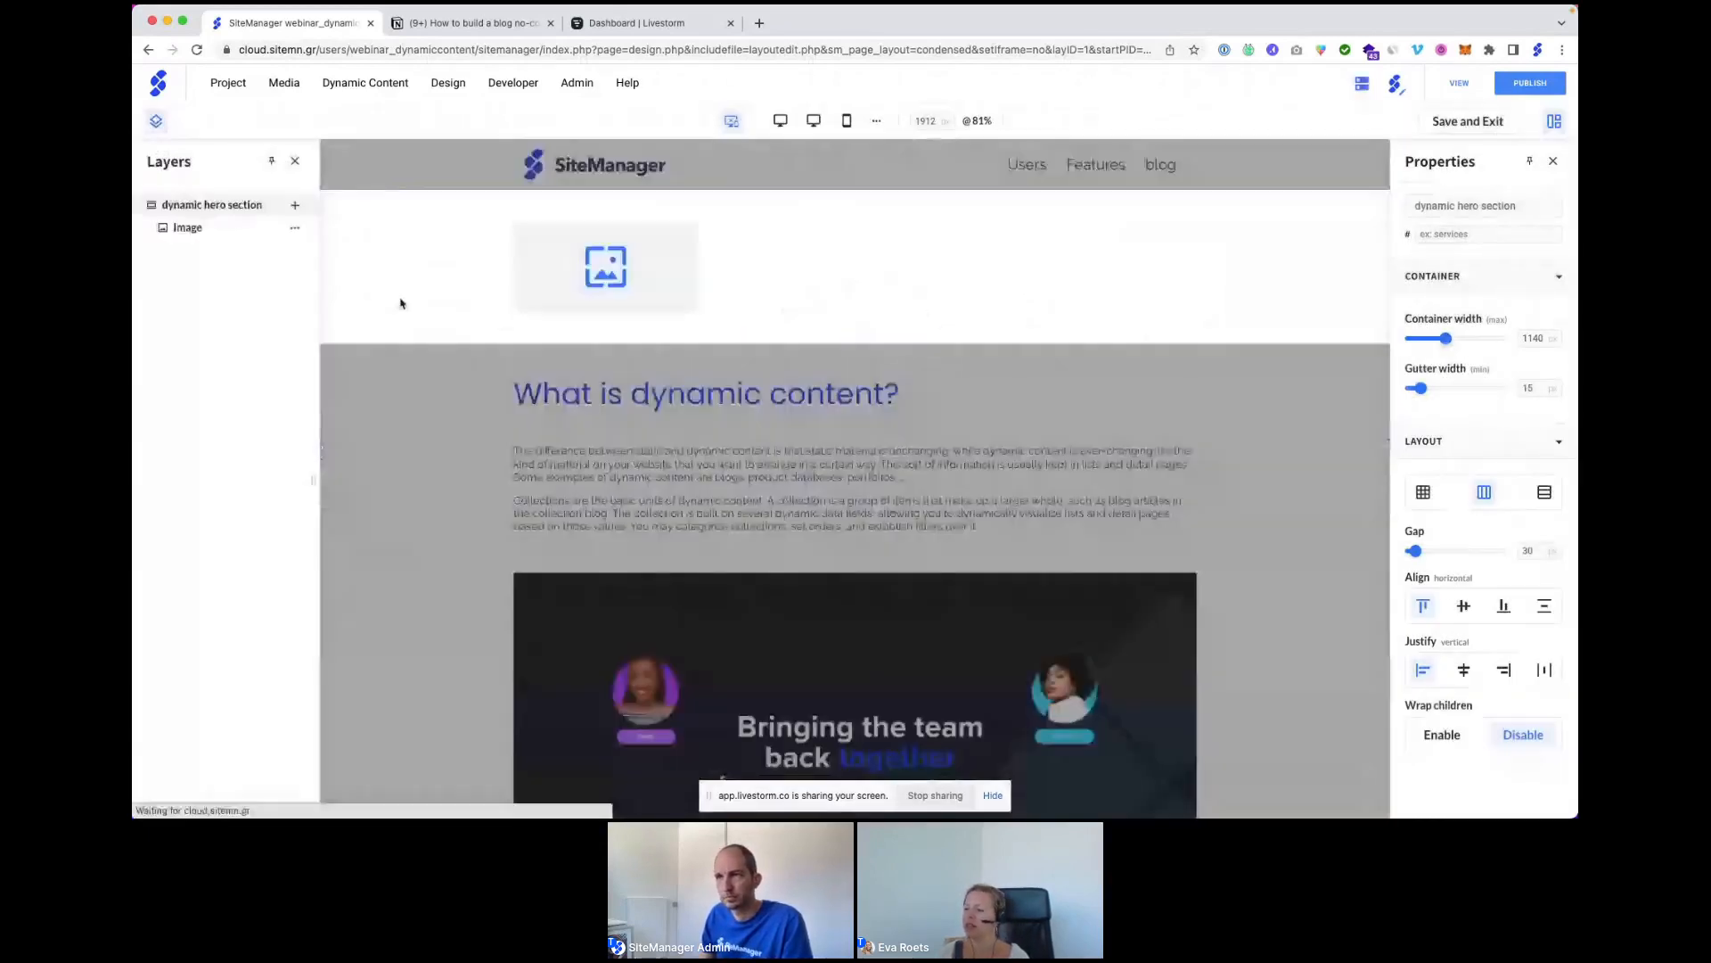
scroll(407, 269, up, 1)
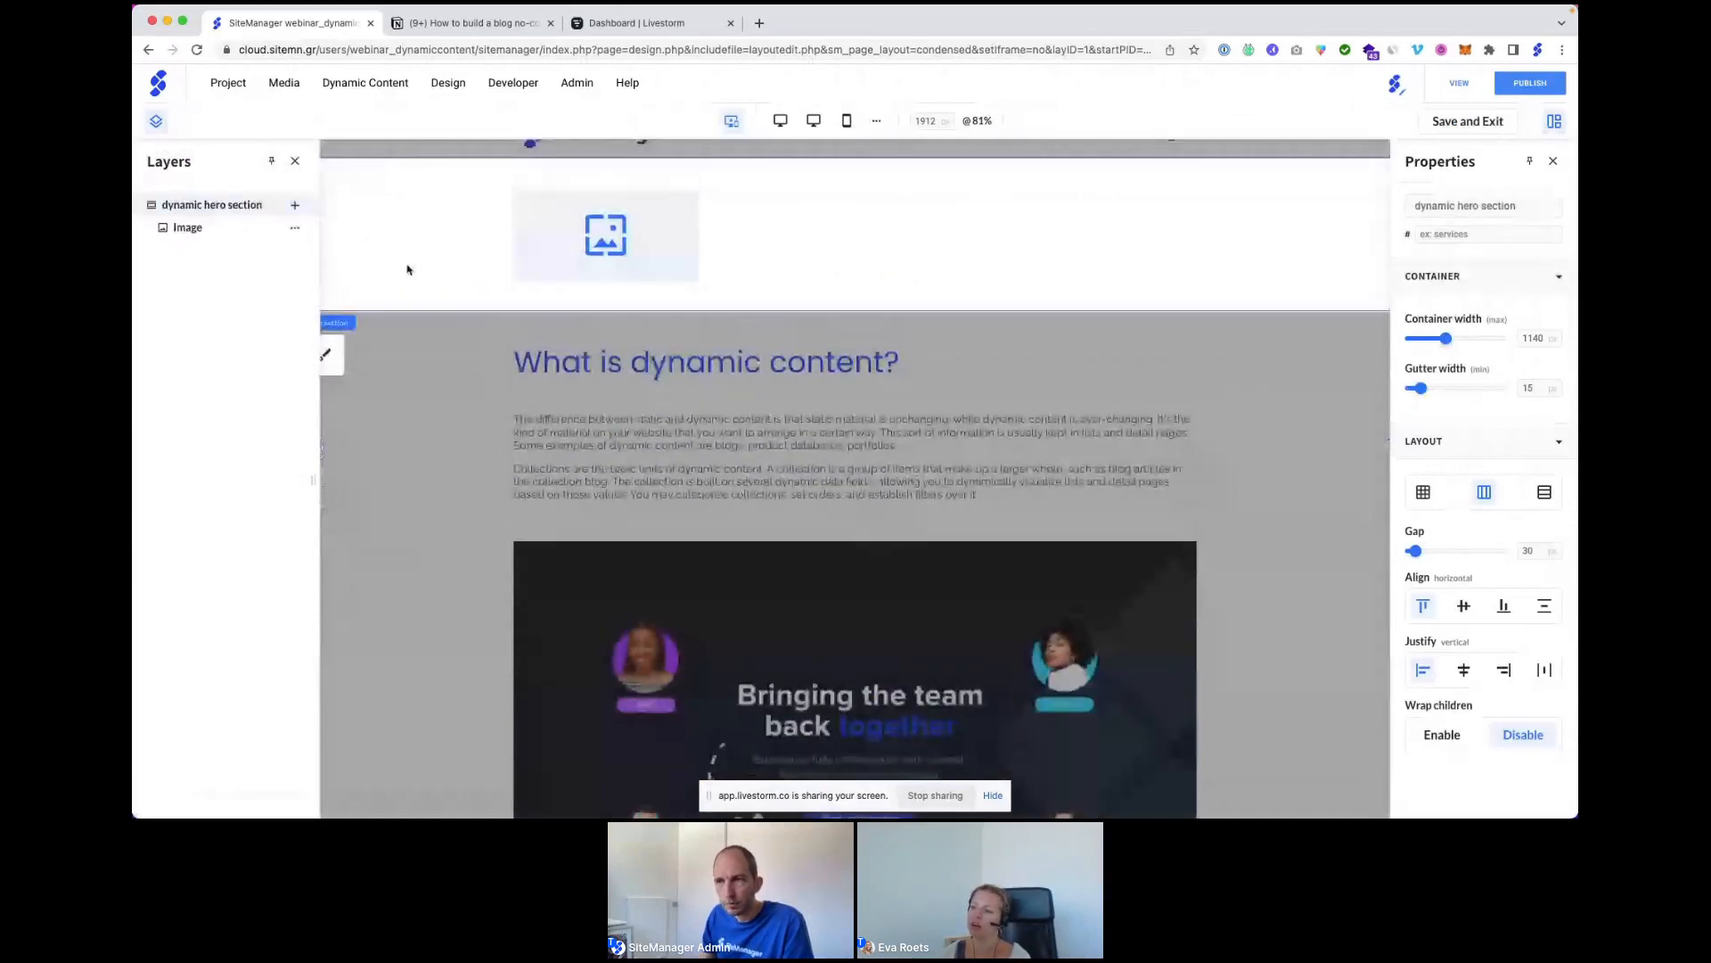
scroll(408, 269, up, 1)
click(294, 205)
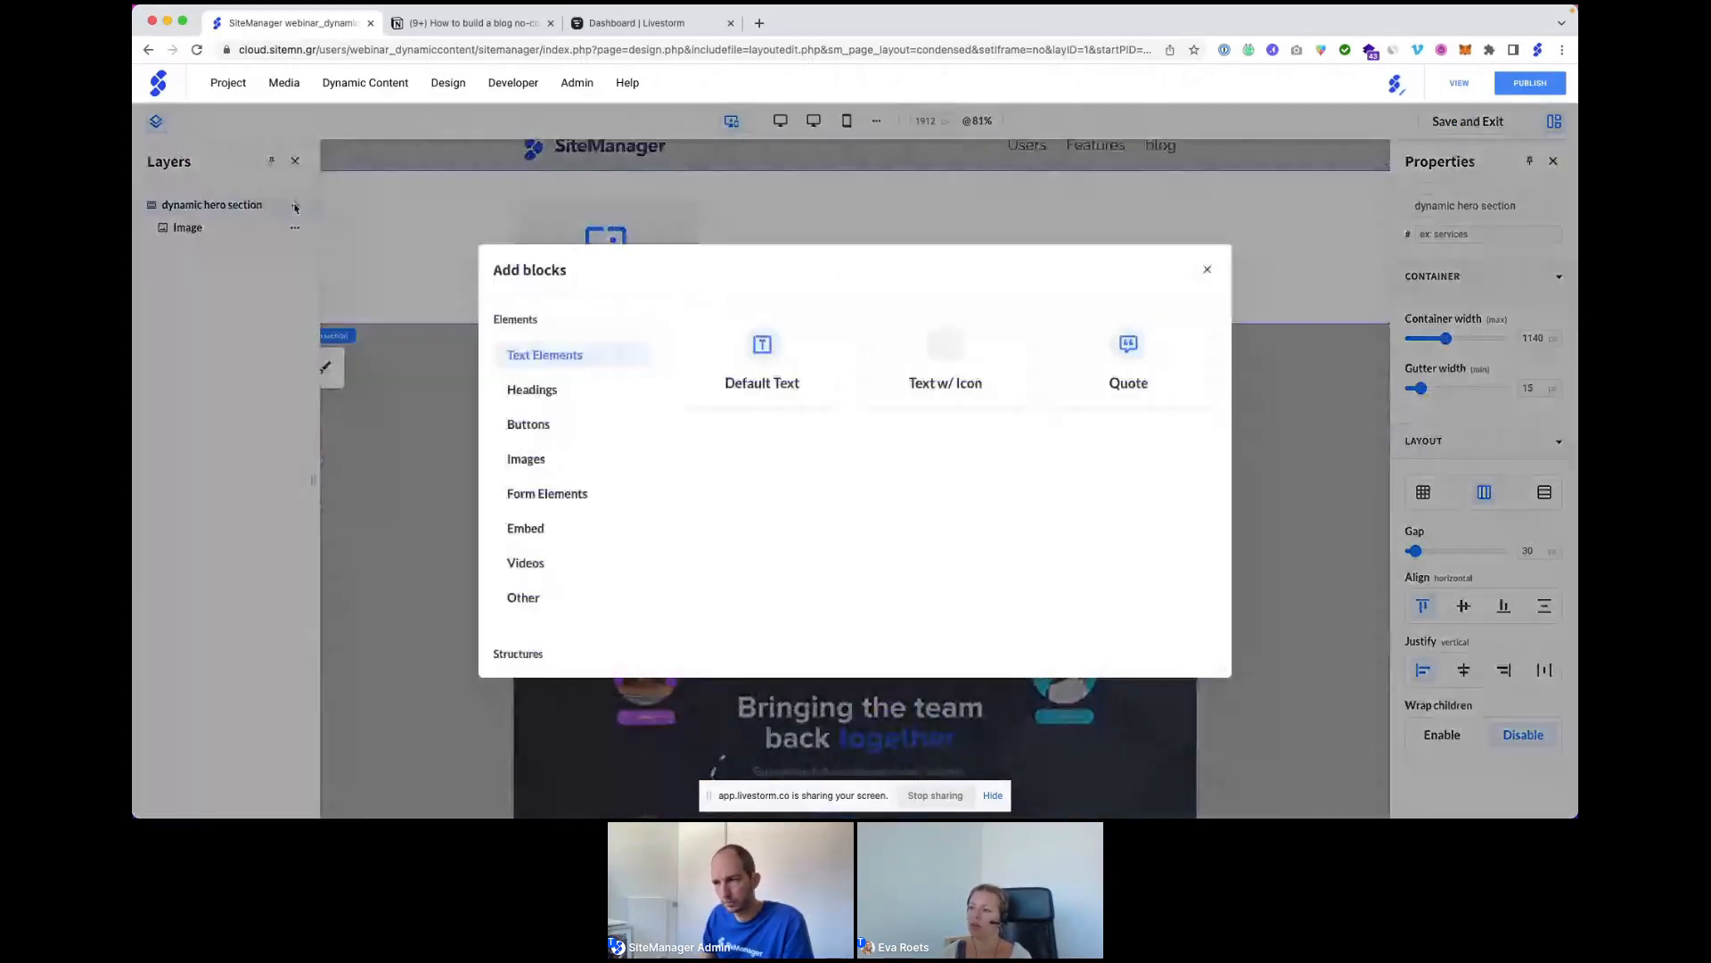
scroll(531, 547, down, 2)
click(521, 649)
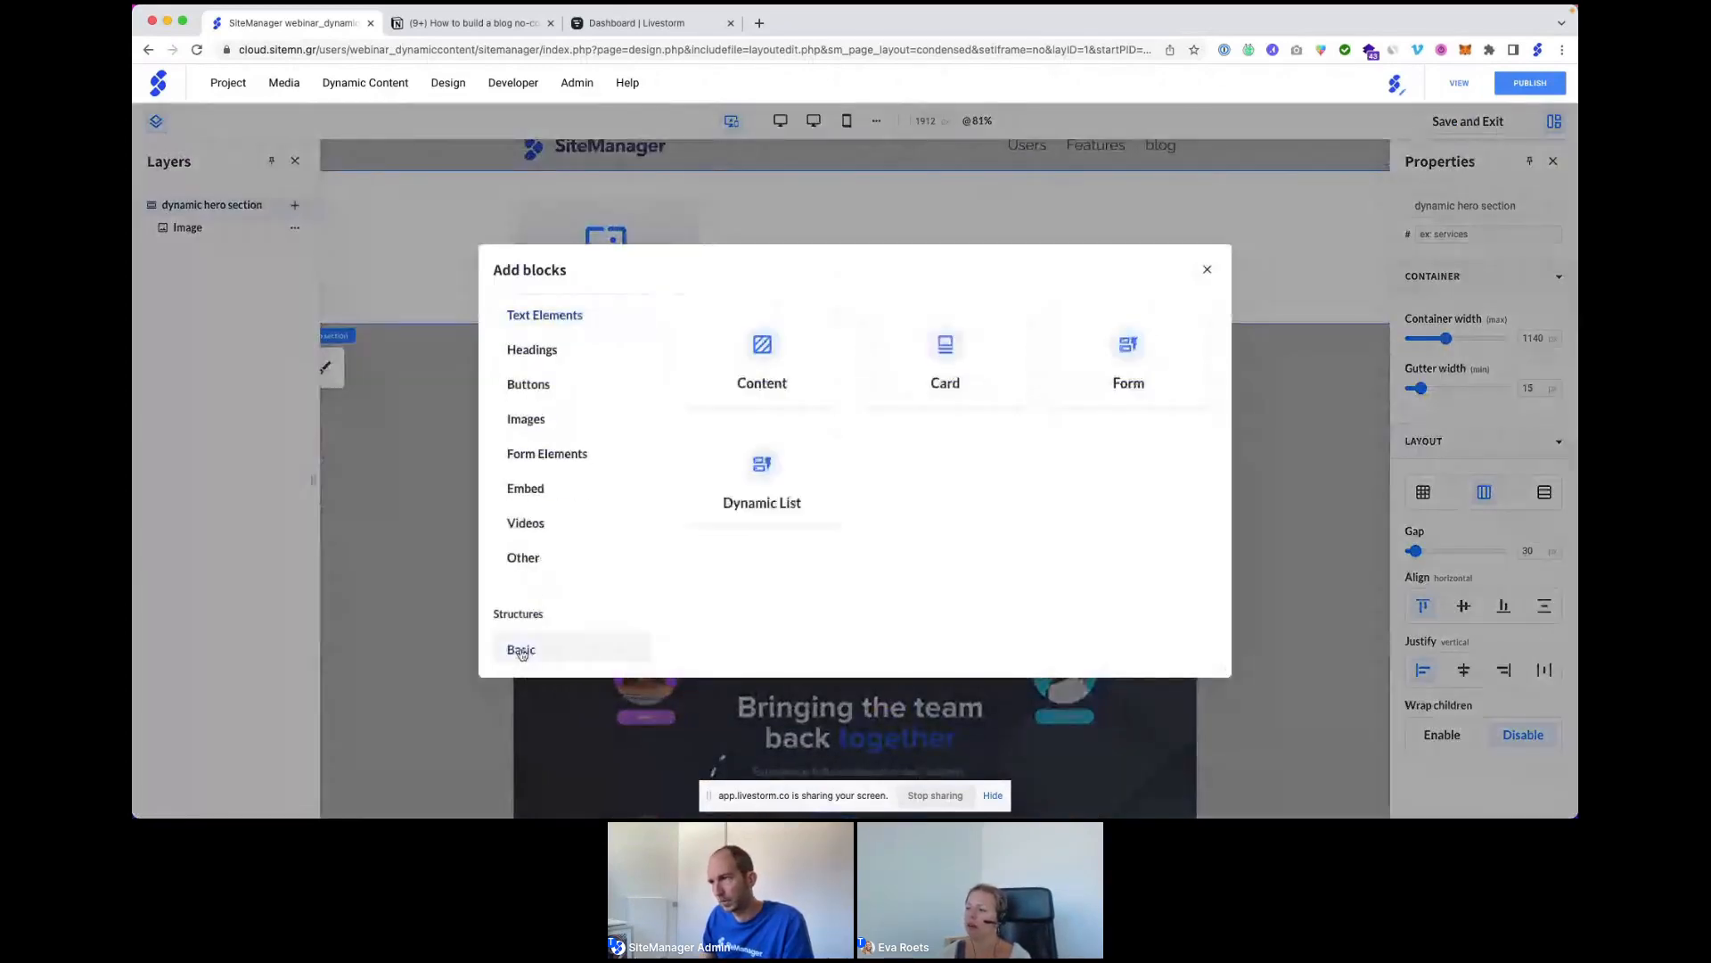
click(759, 348)
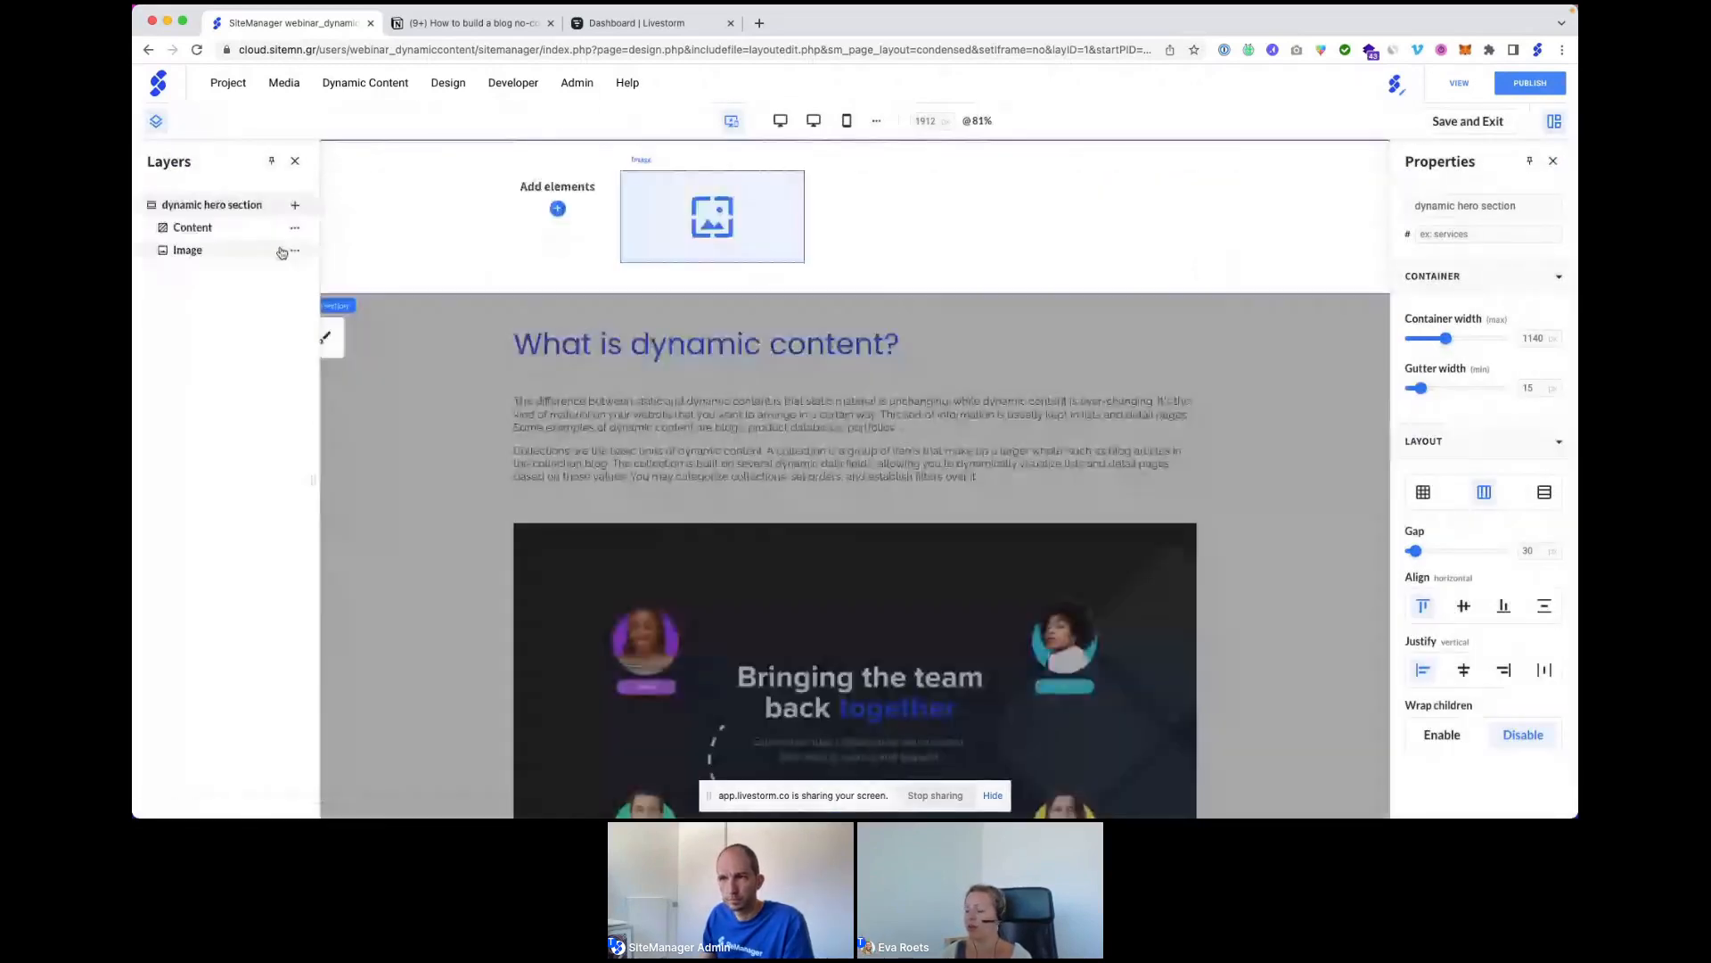
Add two Default Text blocks and a Header 1 heading inside the Content block.
click(294, 230)
click(361, 240)
click(693, 336)
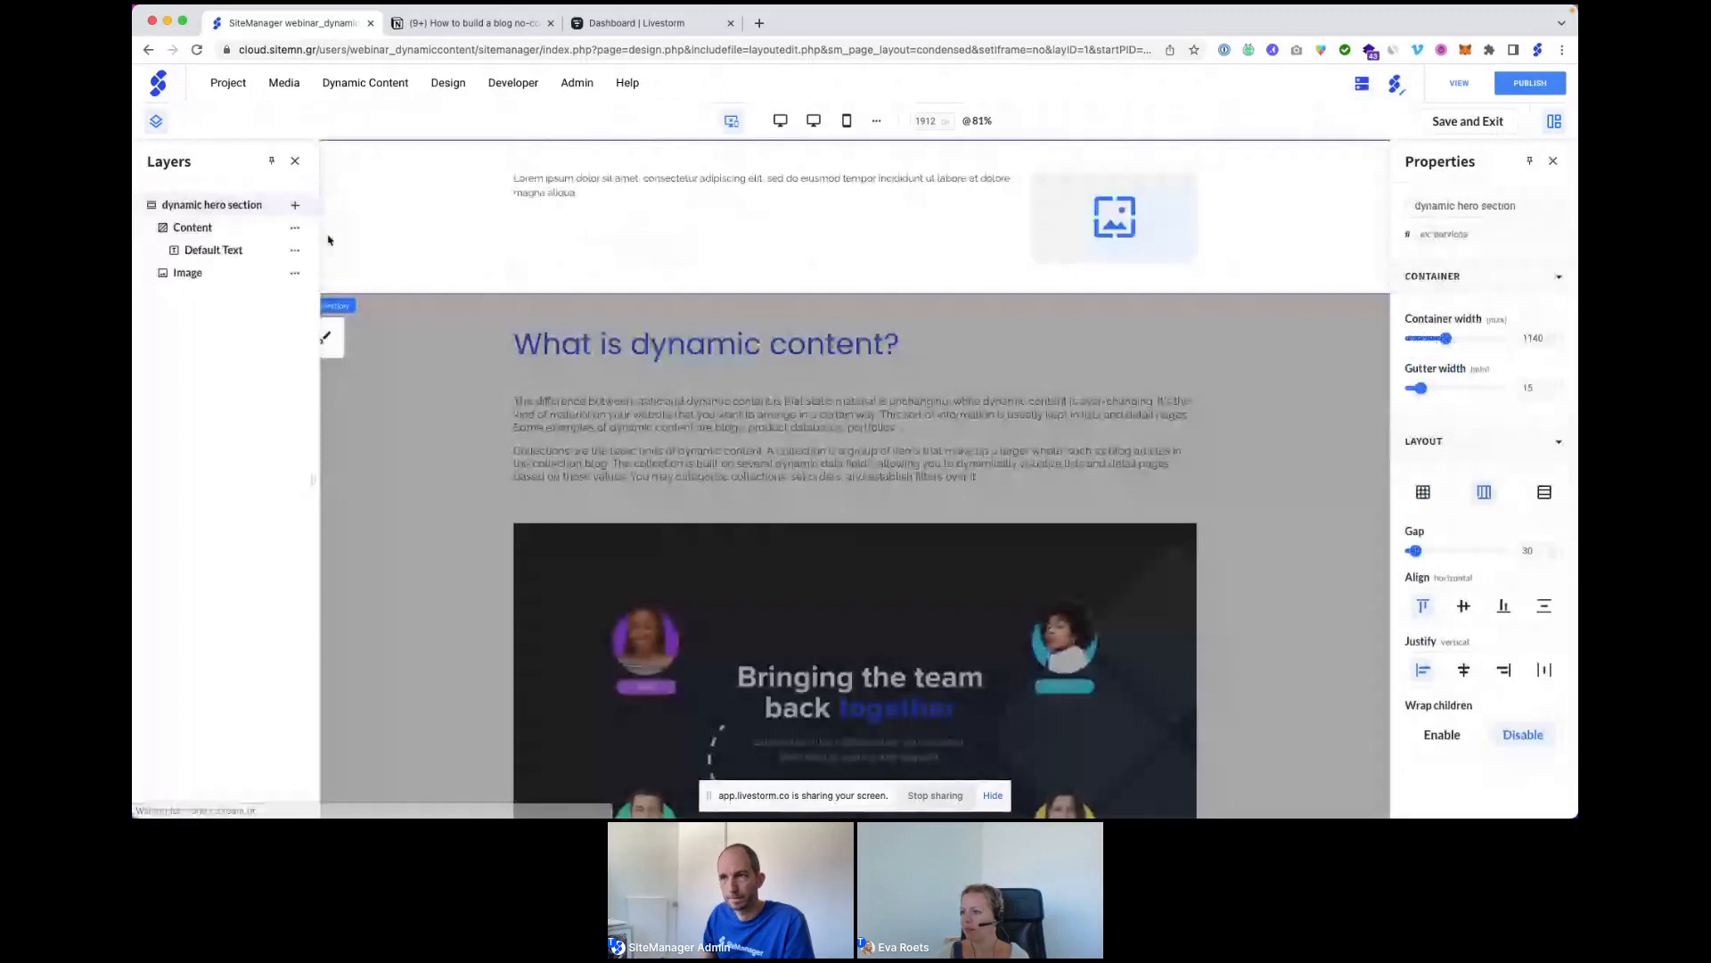
click(295, 228)
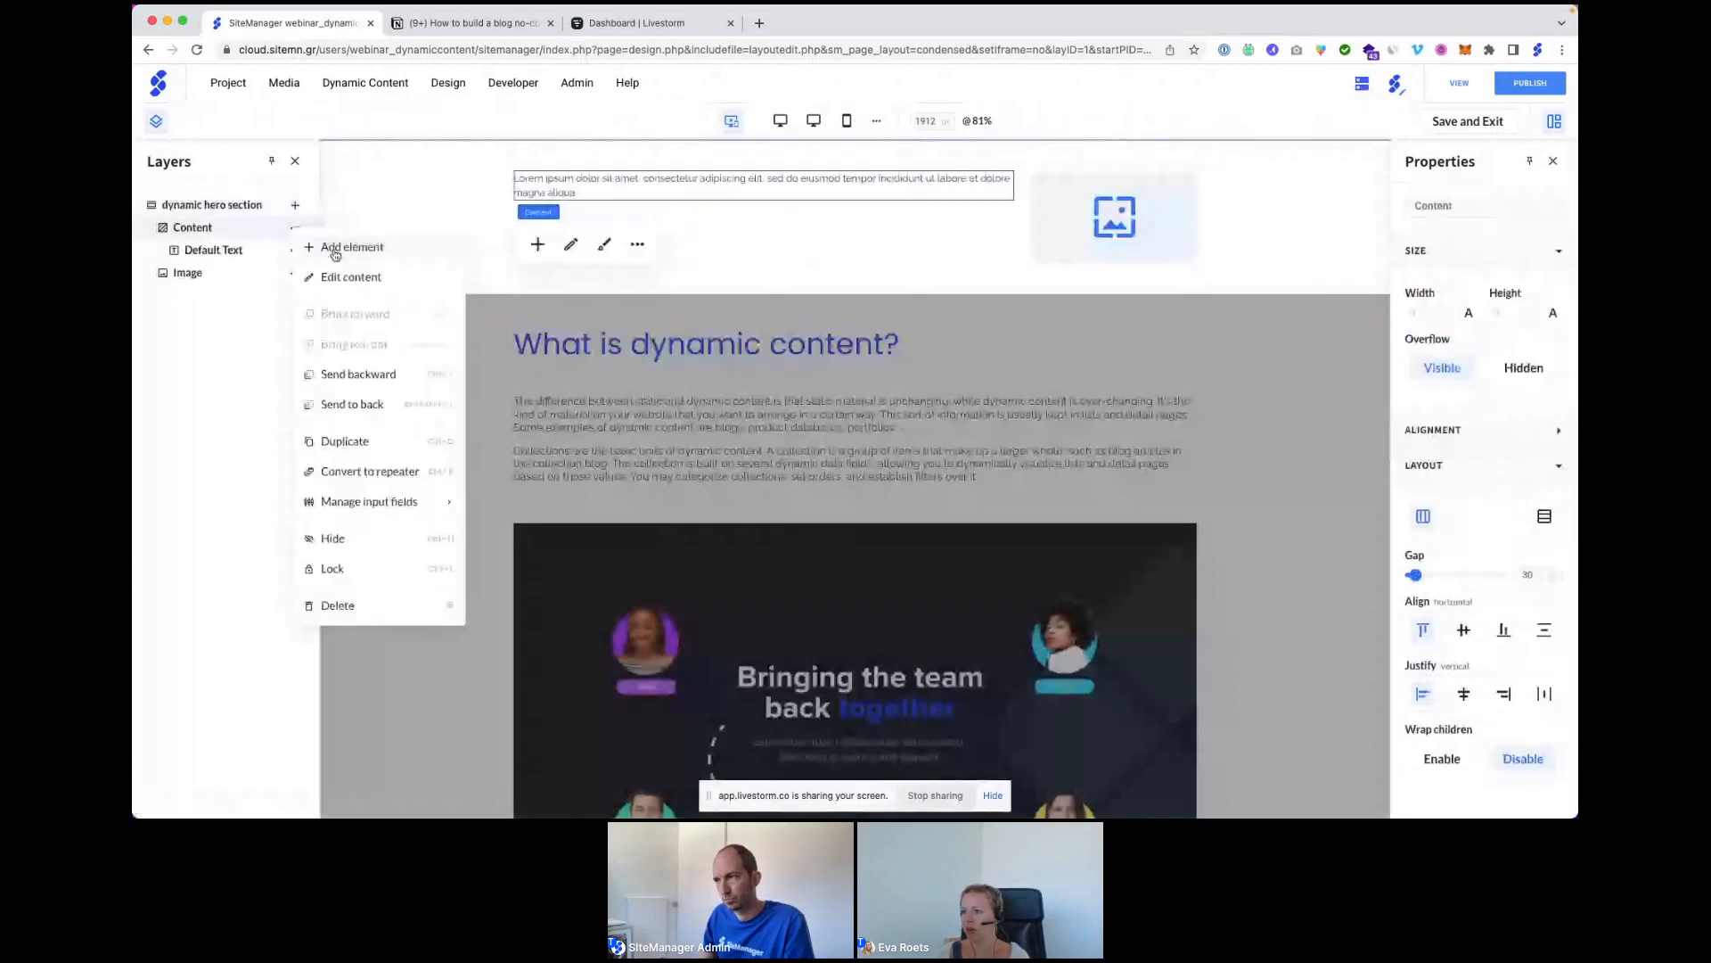
click(335, 250)
click(715, 333)
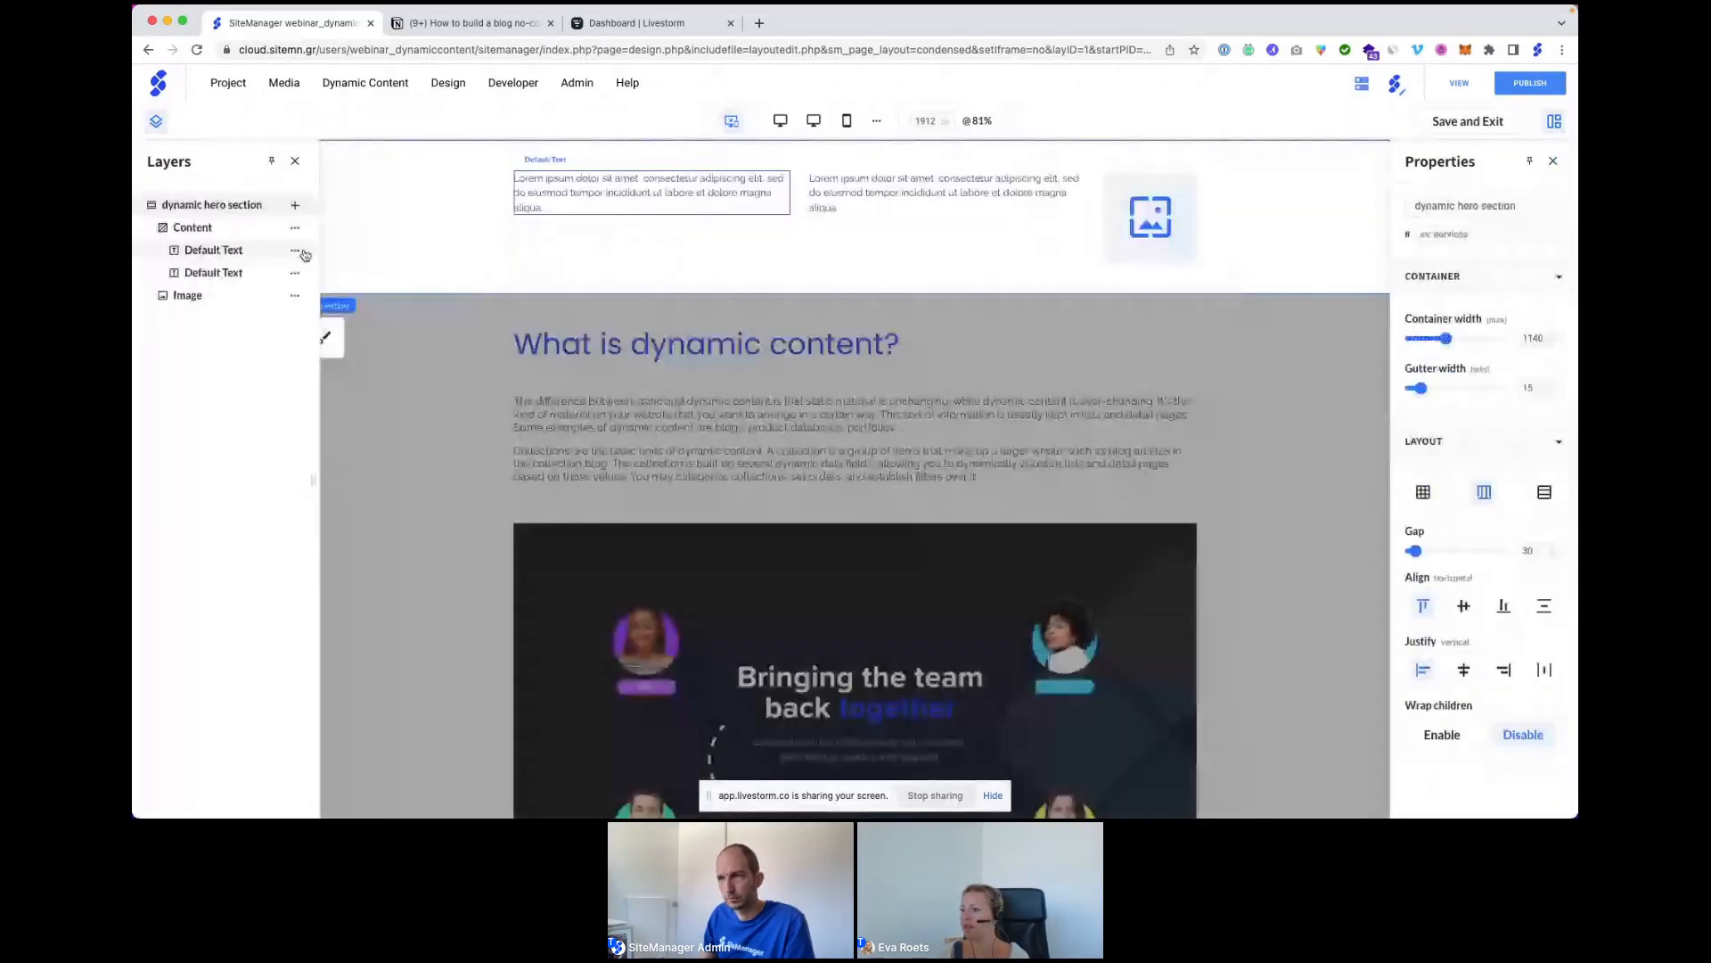
click(295, 228)
click(337, 248)
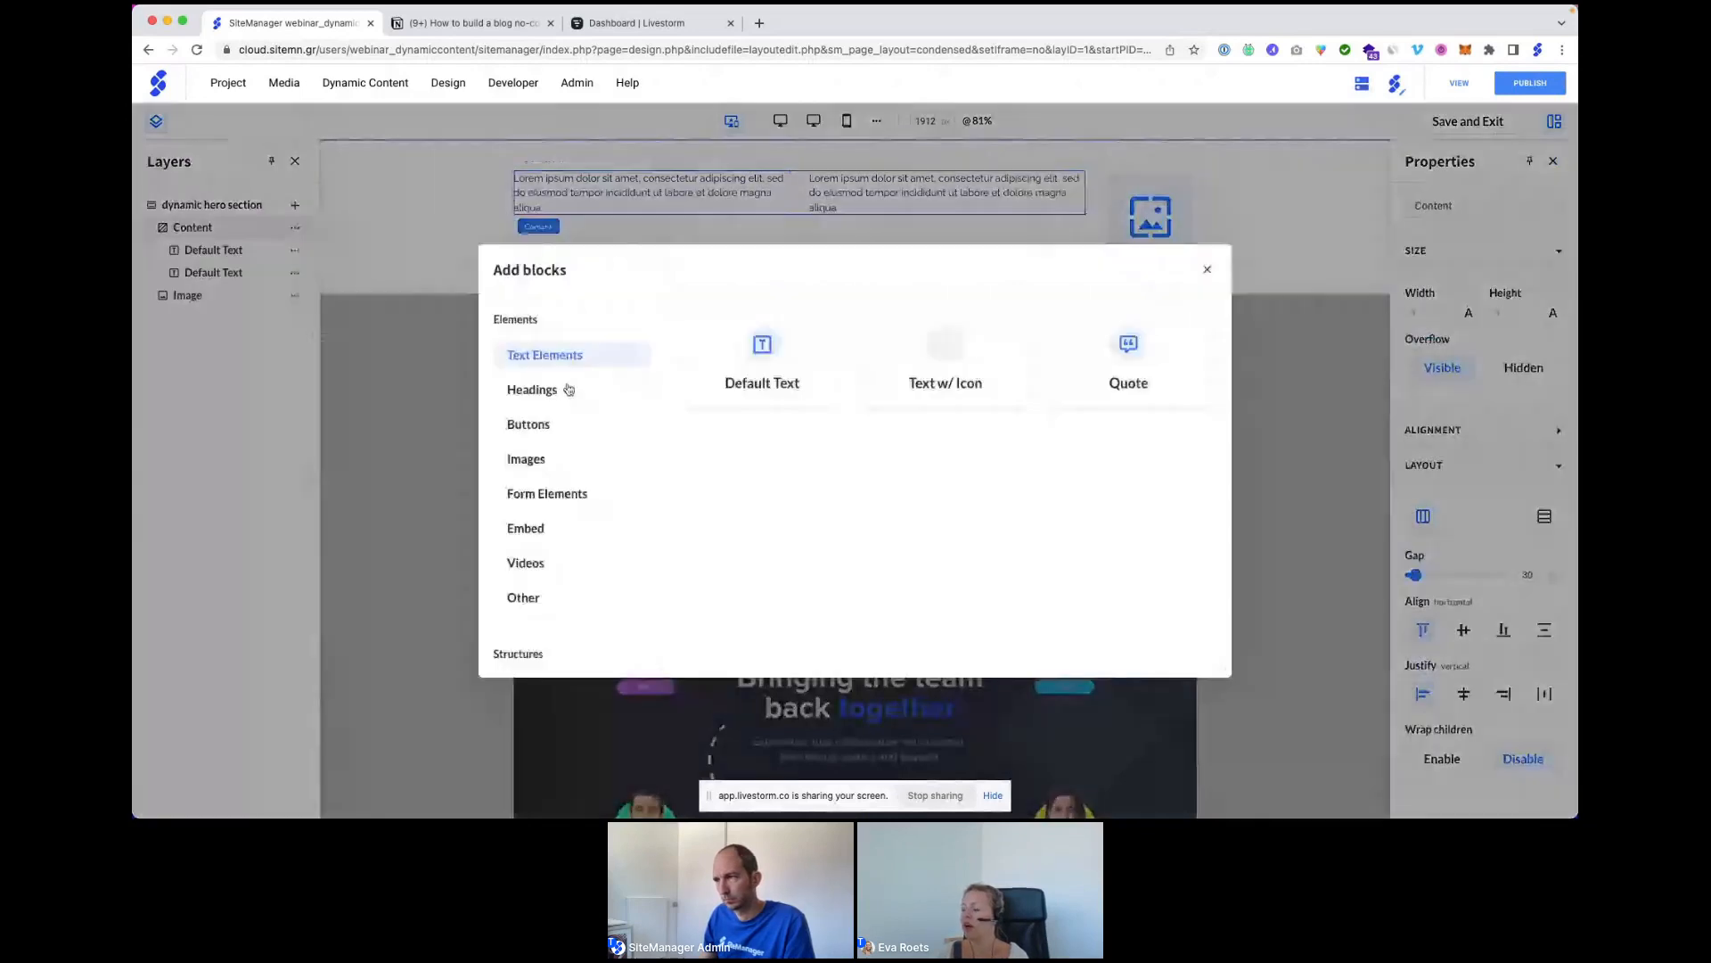
click(569, 390)
click(899, 360)
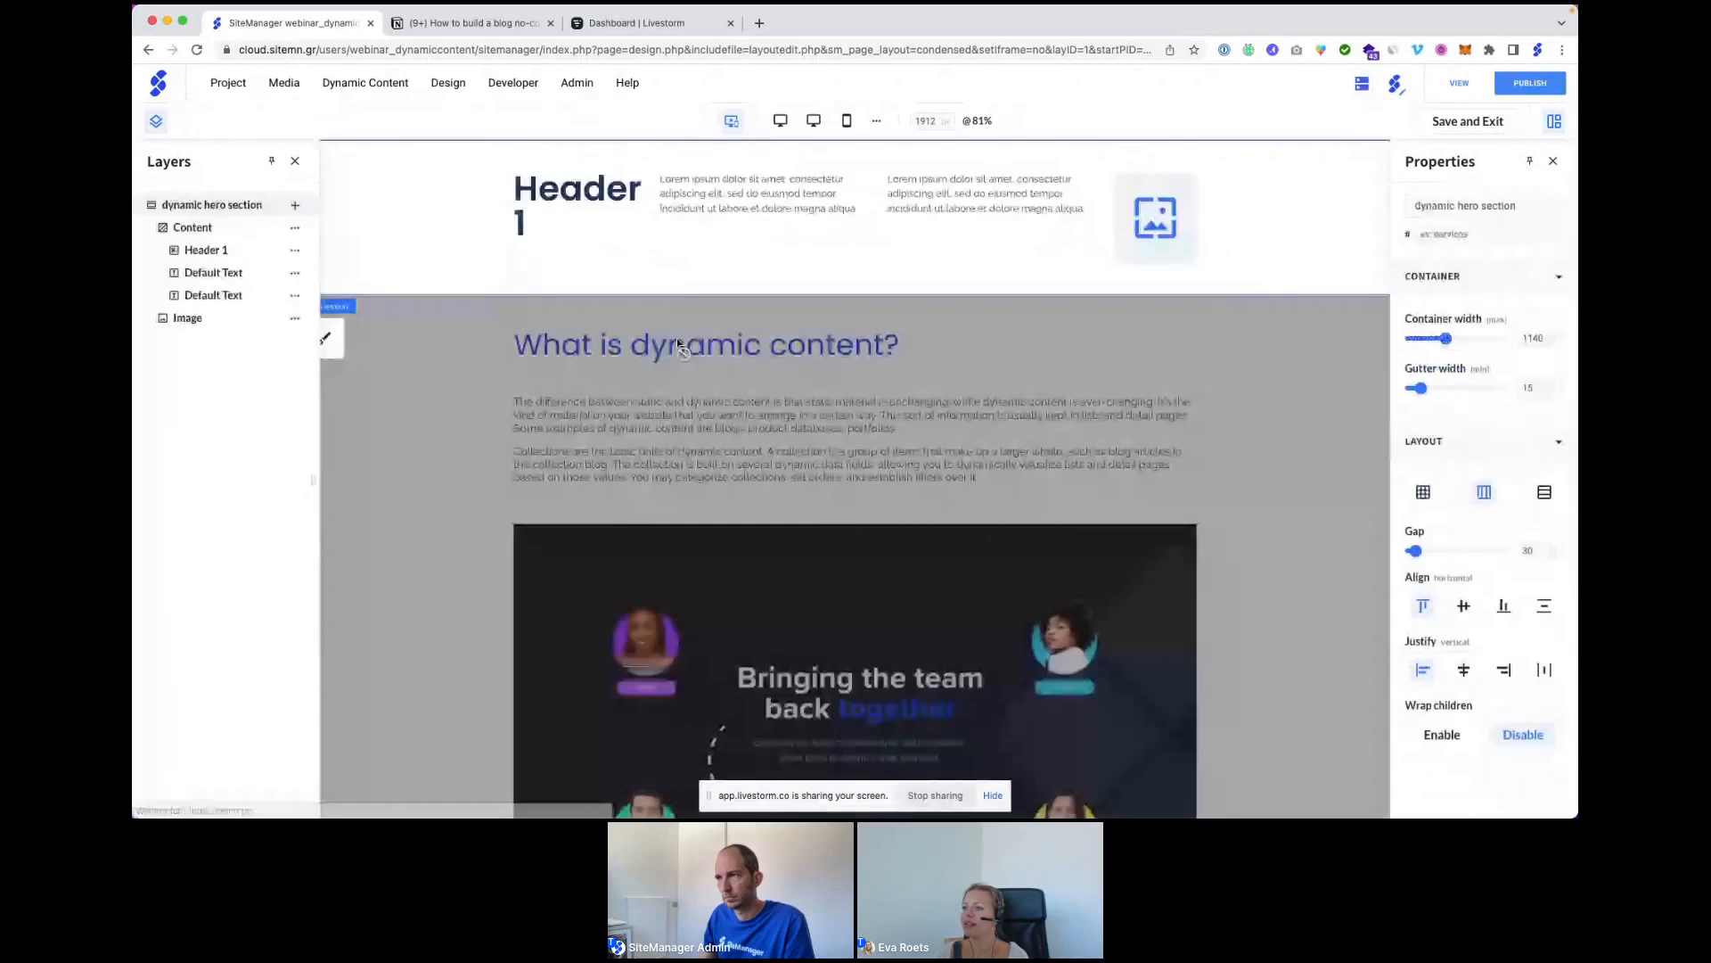
Set the Content block to a column layout with the heading stacked above the texts.
click(660, 236)
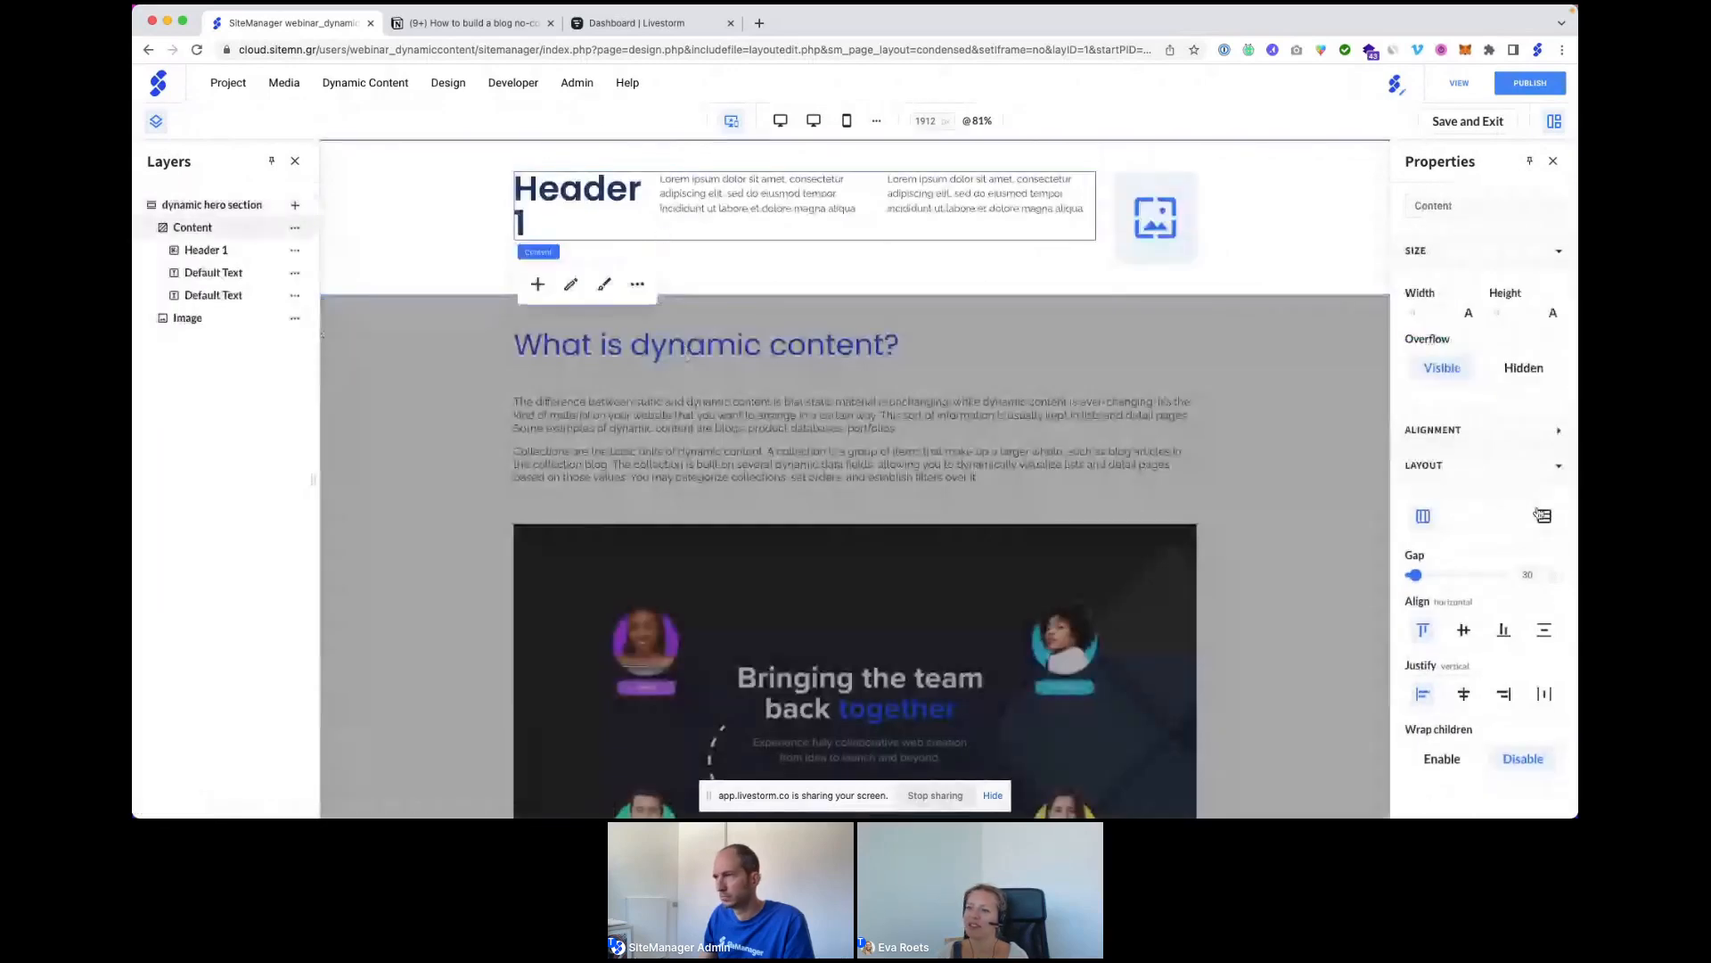
click(1542, 515)
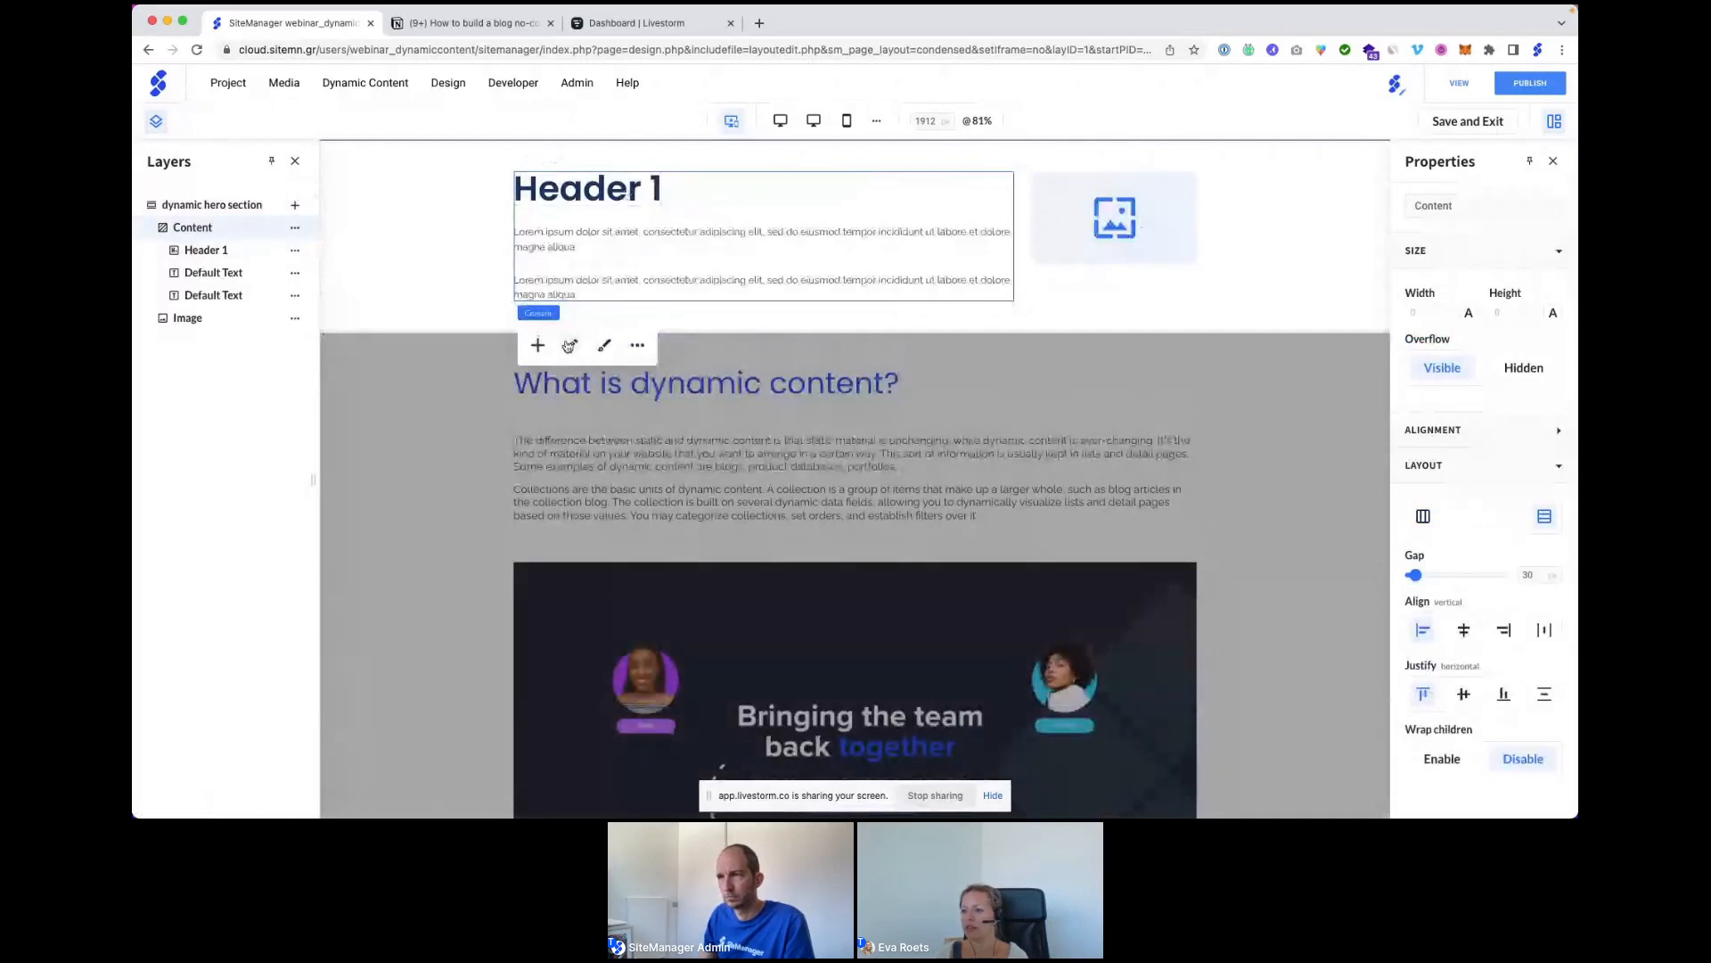
click(572, 346)
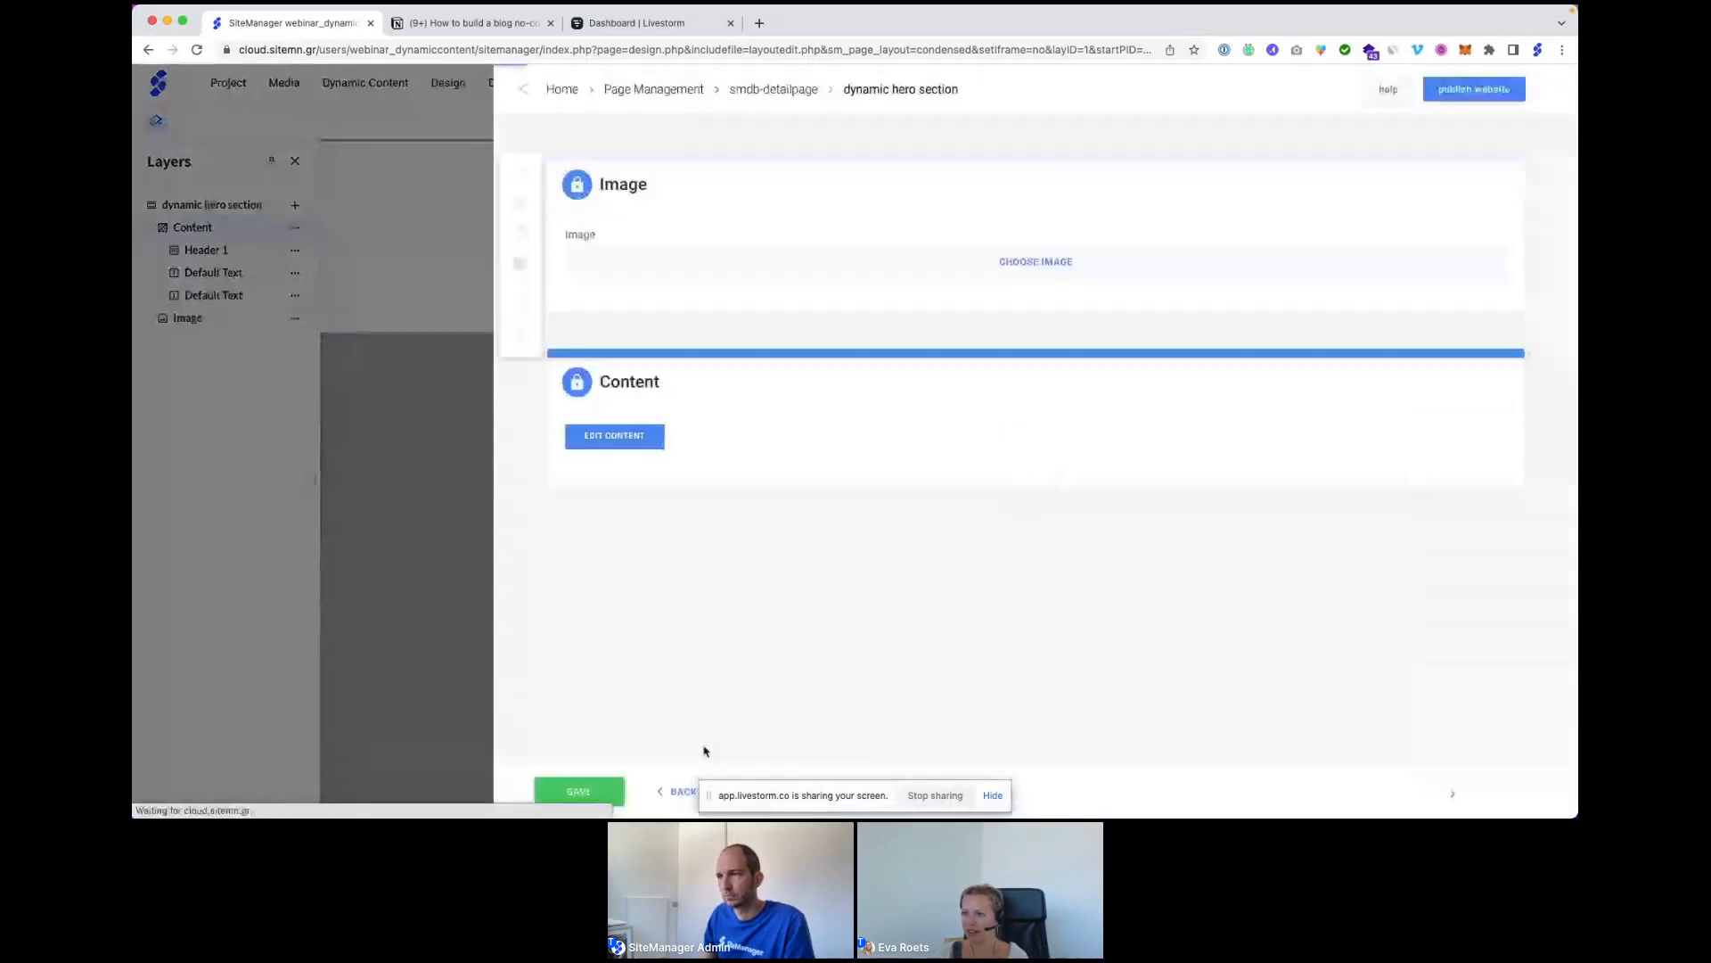
Bind the Header 1 heading to the Blog articles collection's Blog title field.
click(604, 787)
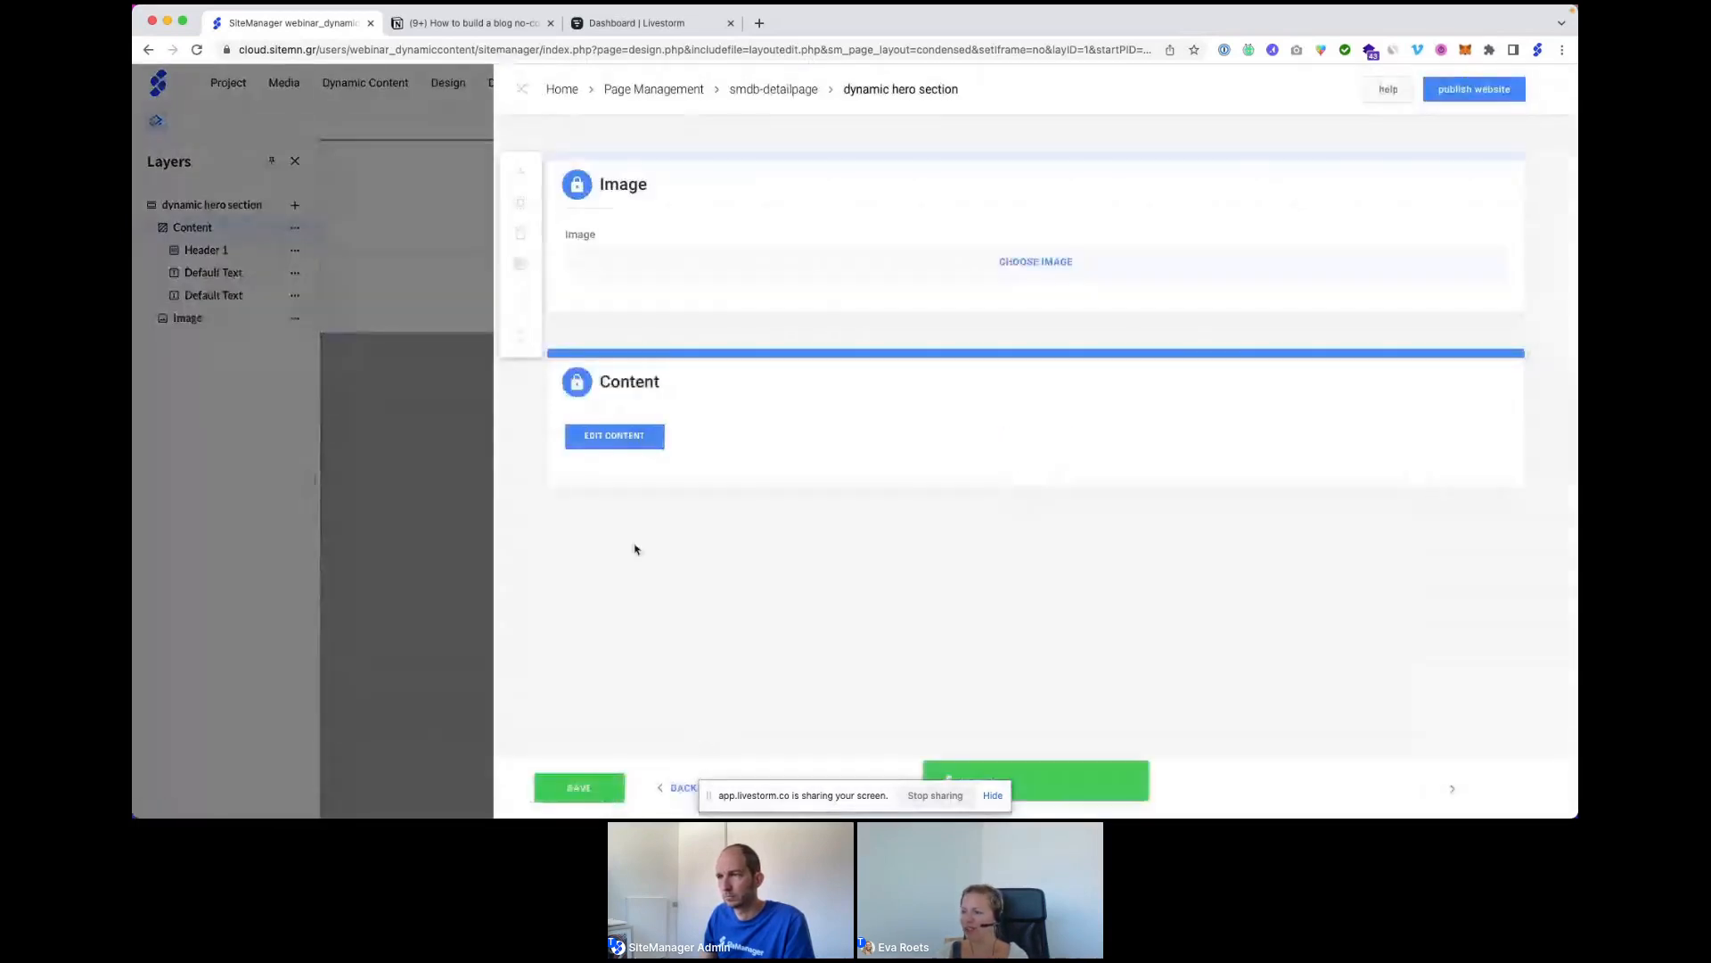
click(633, 443)
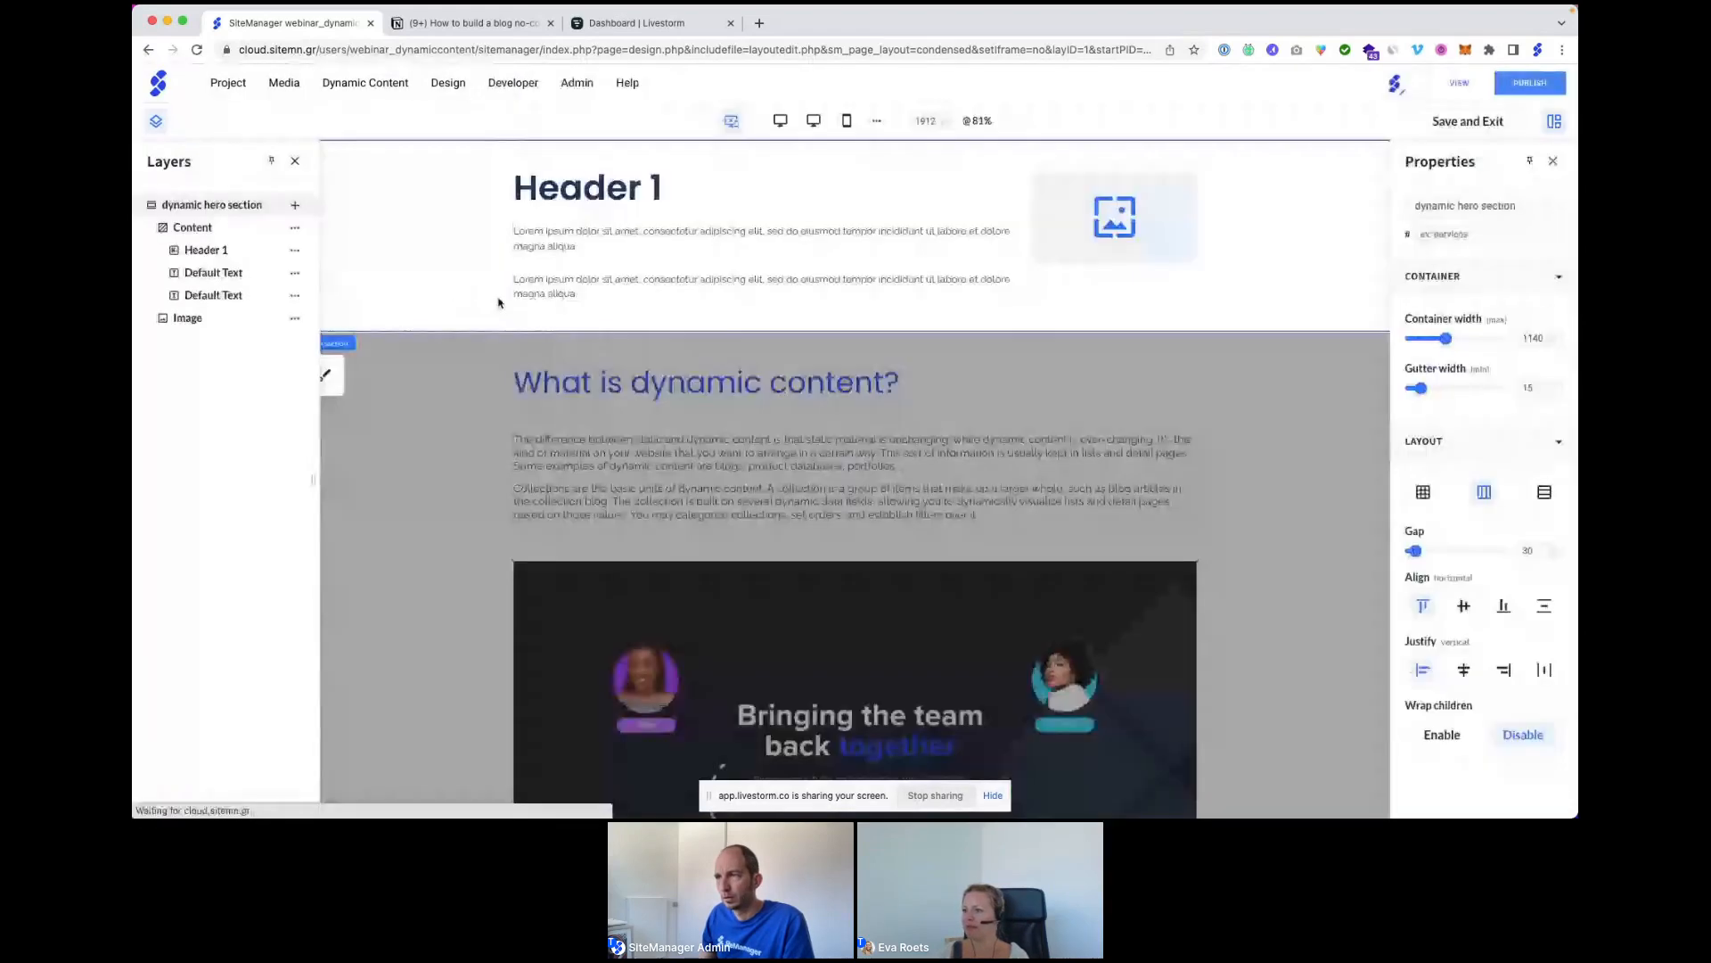
click(584, 189)
click(602, 249)
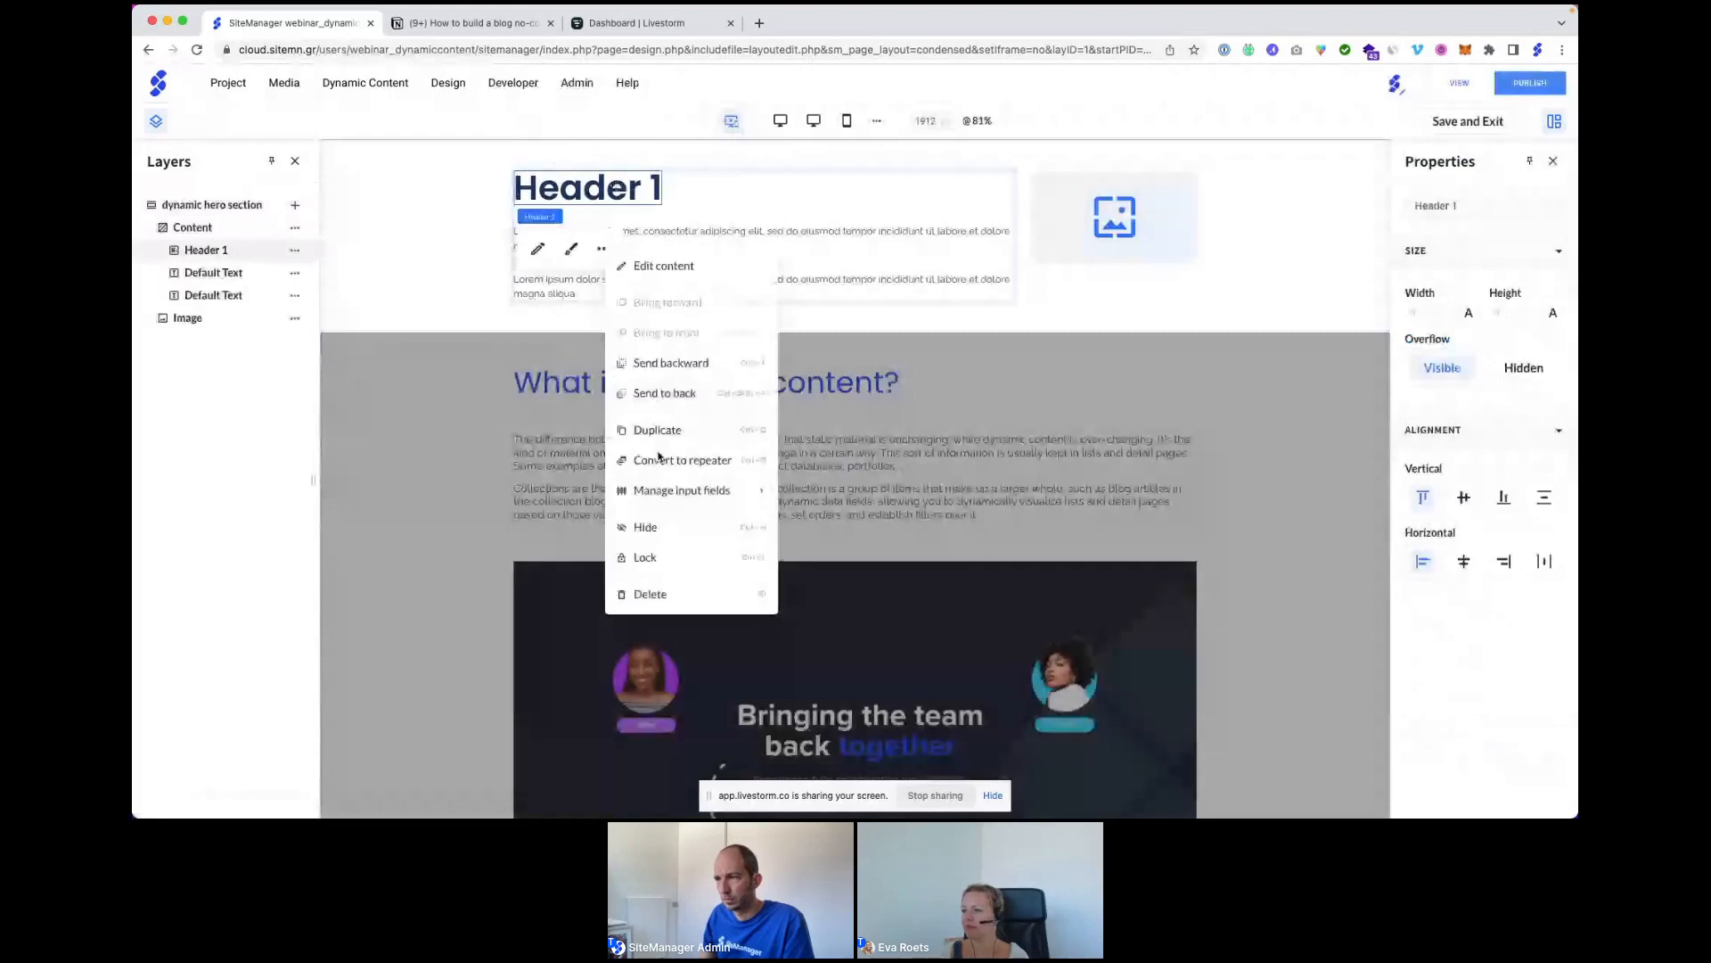
mouse_move(714, 490)
click(823, 491)
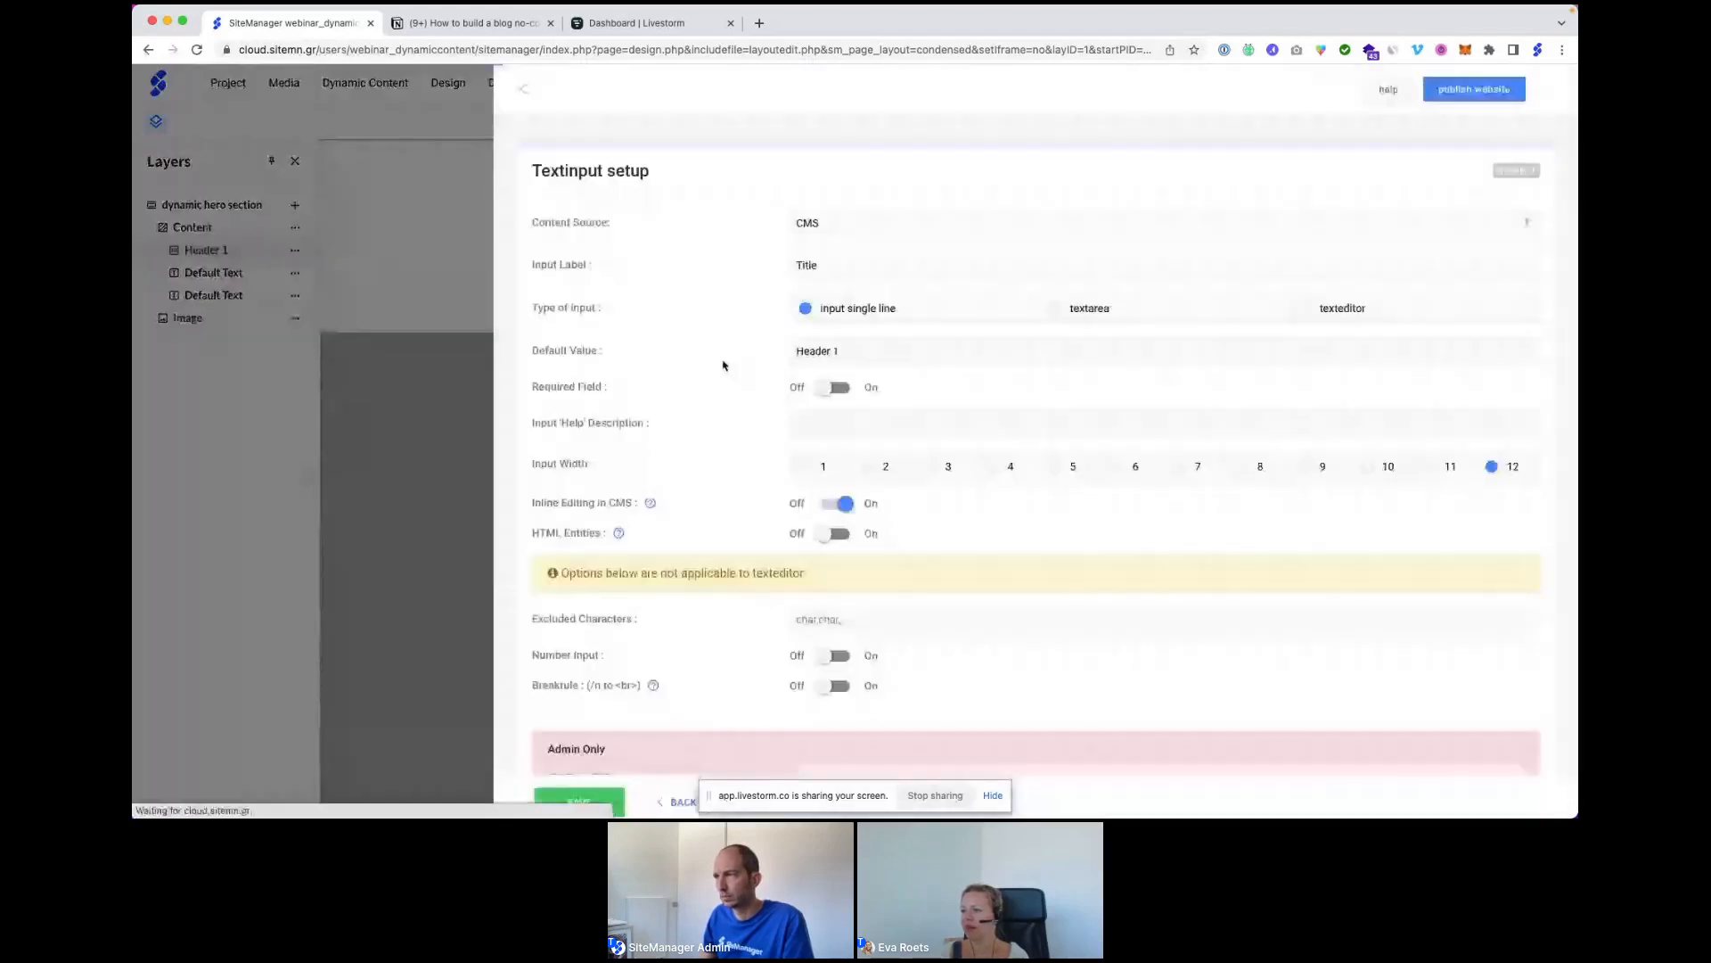
click(851, 227)
click(858, 253)
click(838, 294)
click(833, 351)
click(842, 353)
click(842, 532)
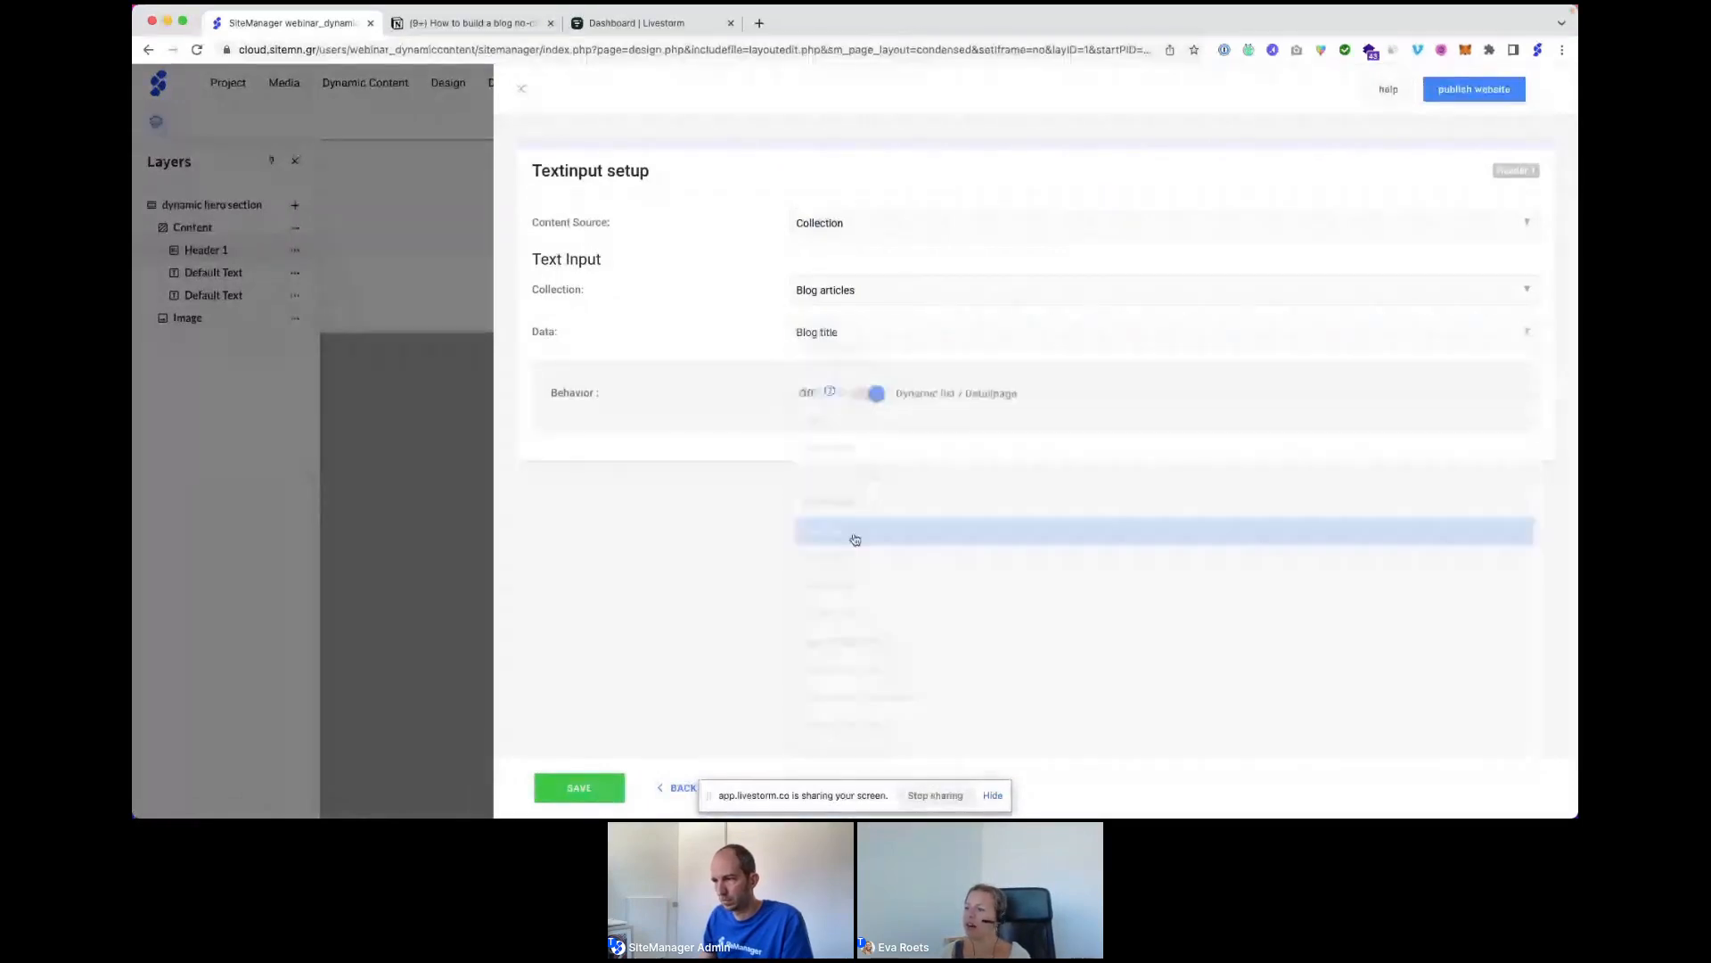
click(581, 790)
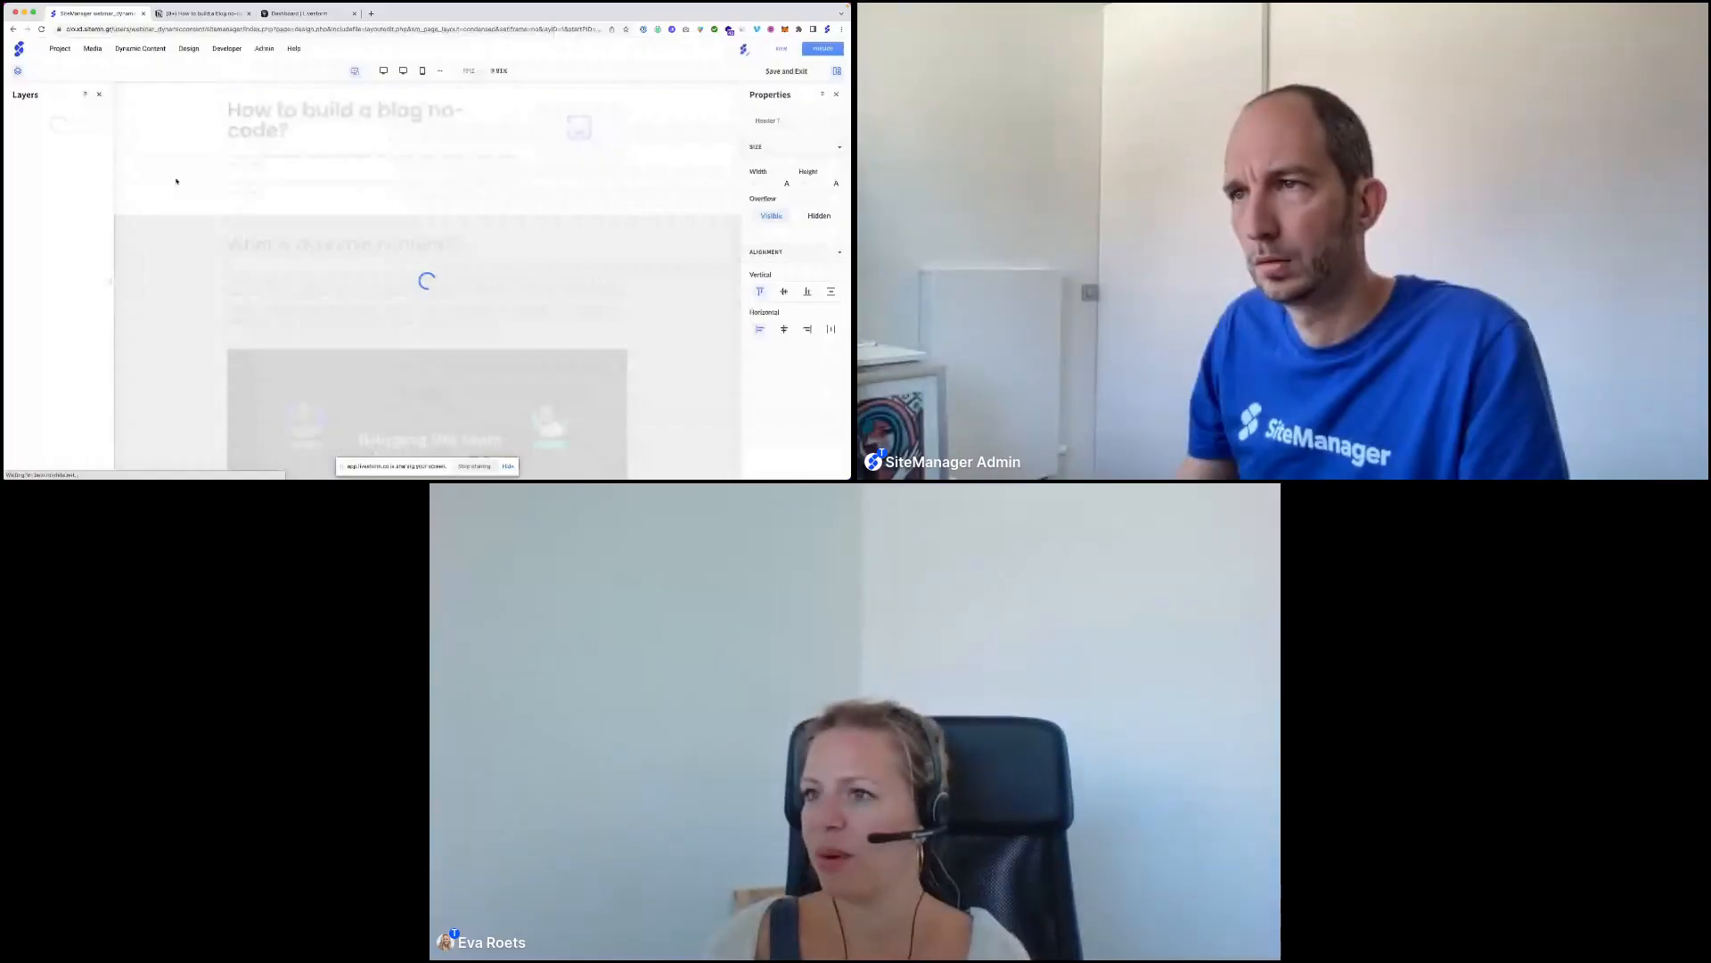
Bind the first text block to the Blog articles Blog intro field.
click(283, 158)
click(279, 125)
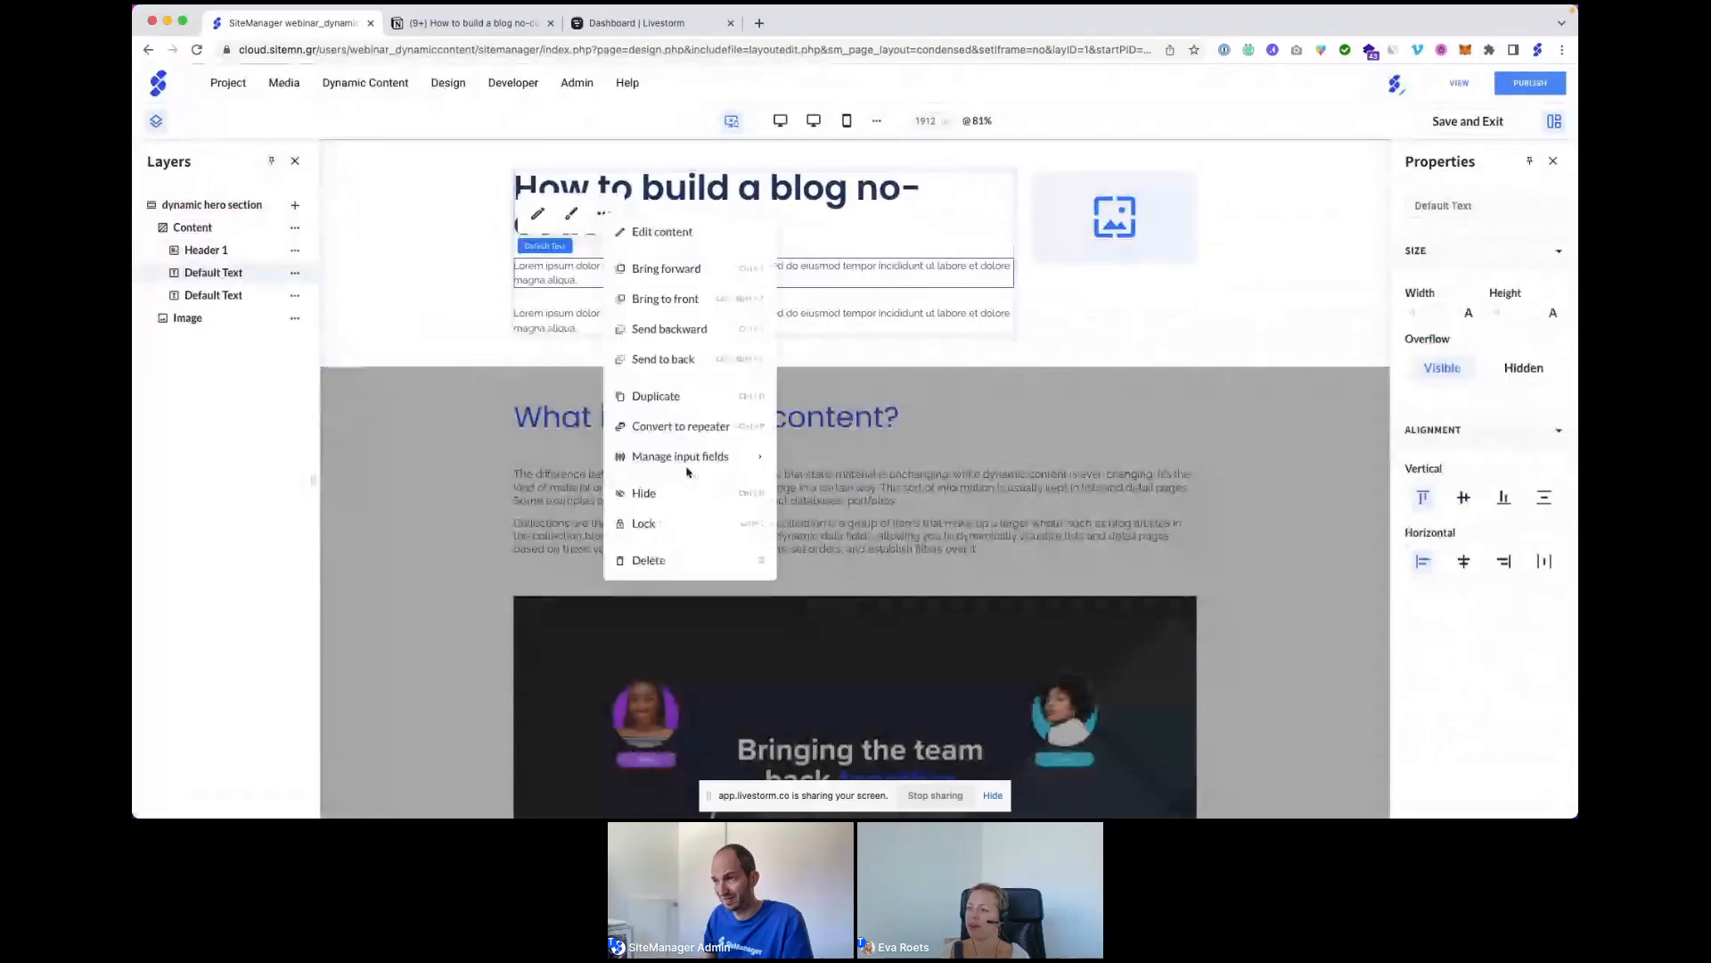
mouse_move(691, 456)
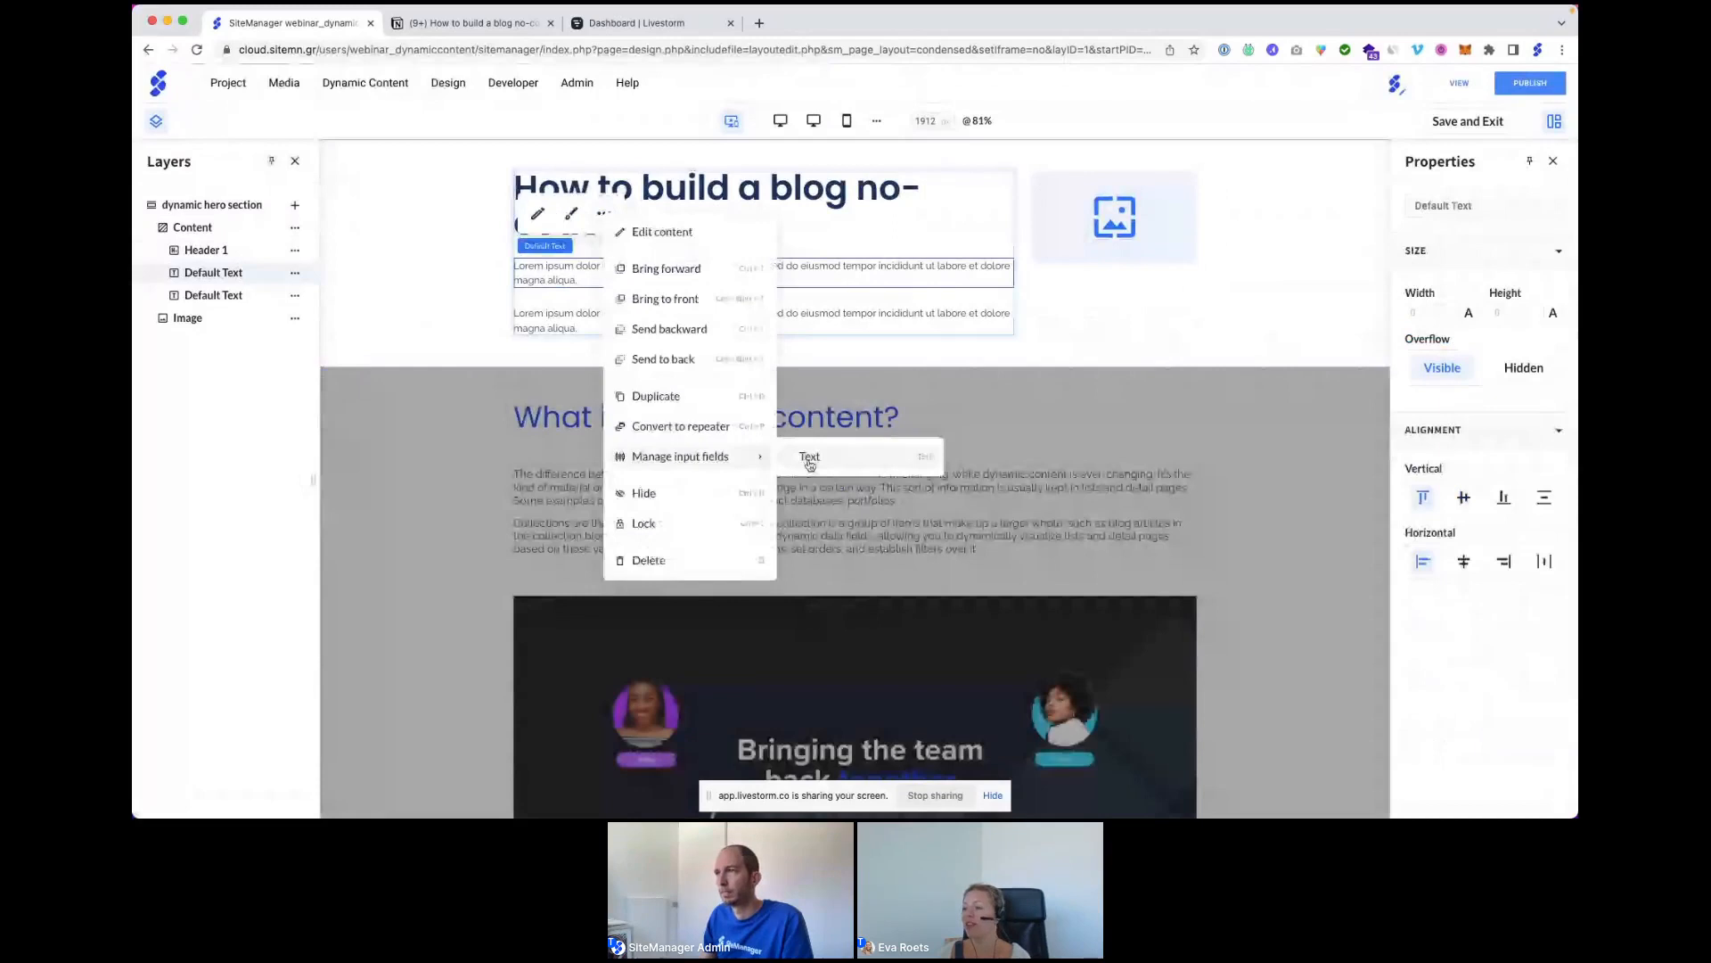
click(809, 457)
click(854, 223)
click(854, 257)
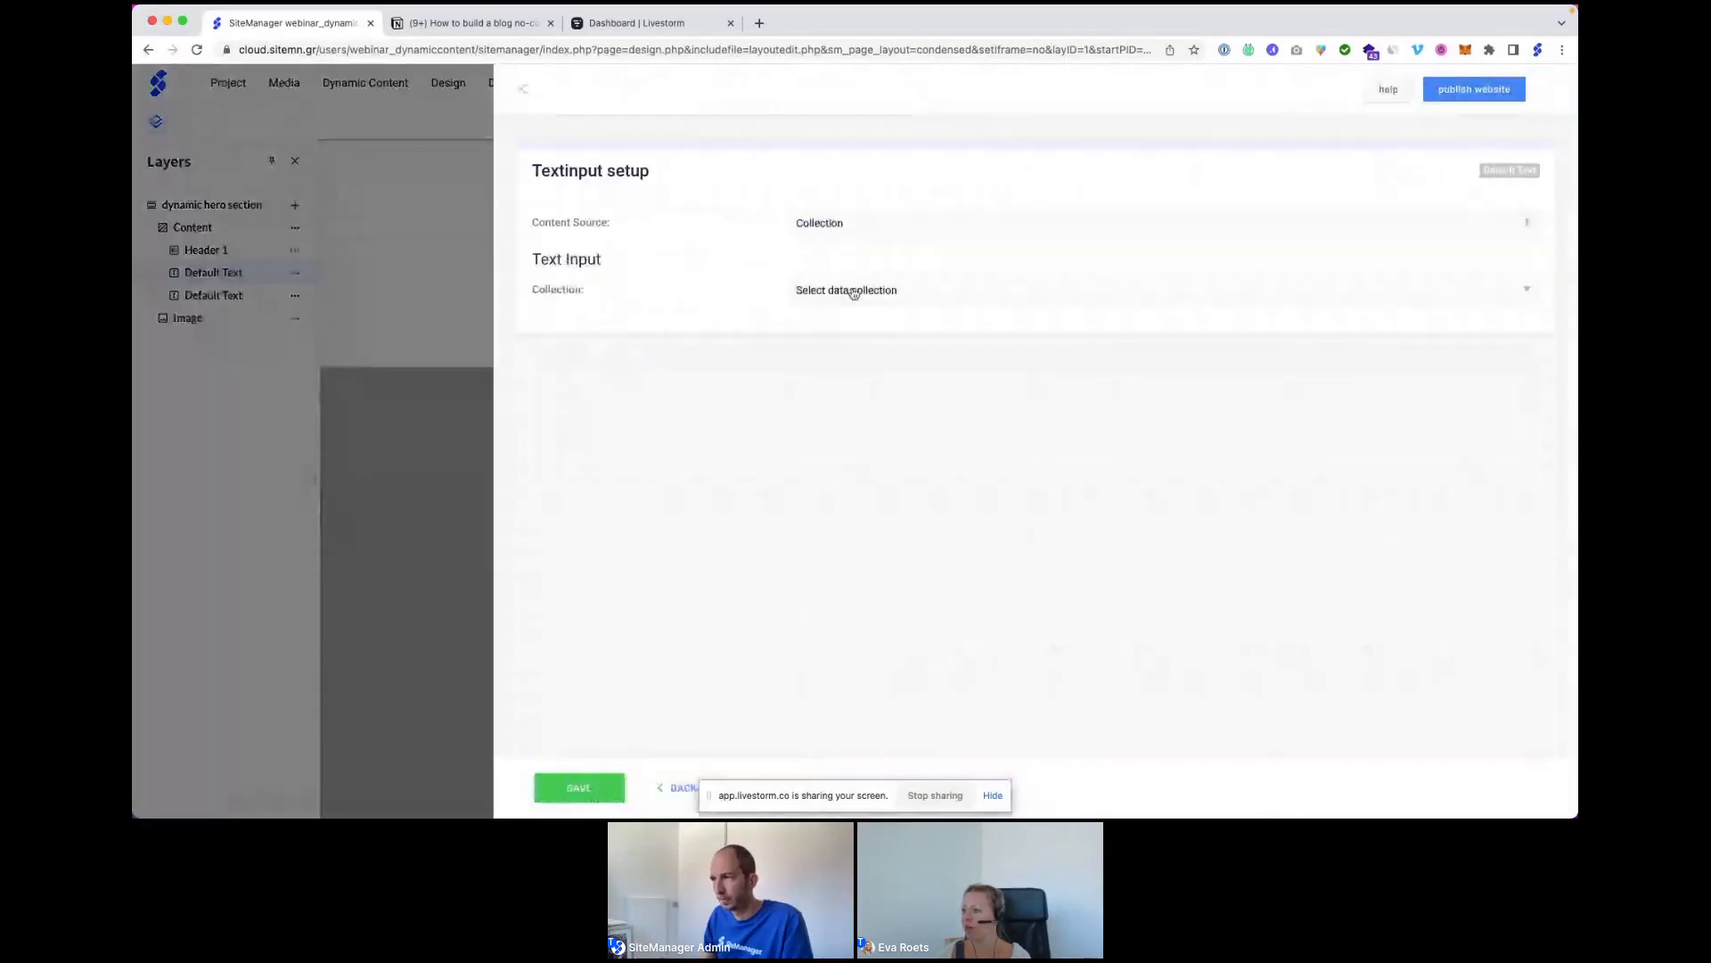
click(854, 290)
click(842, 346)
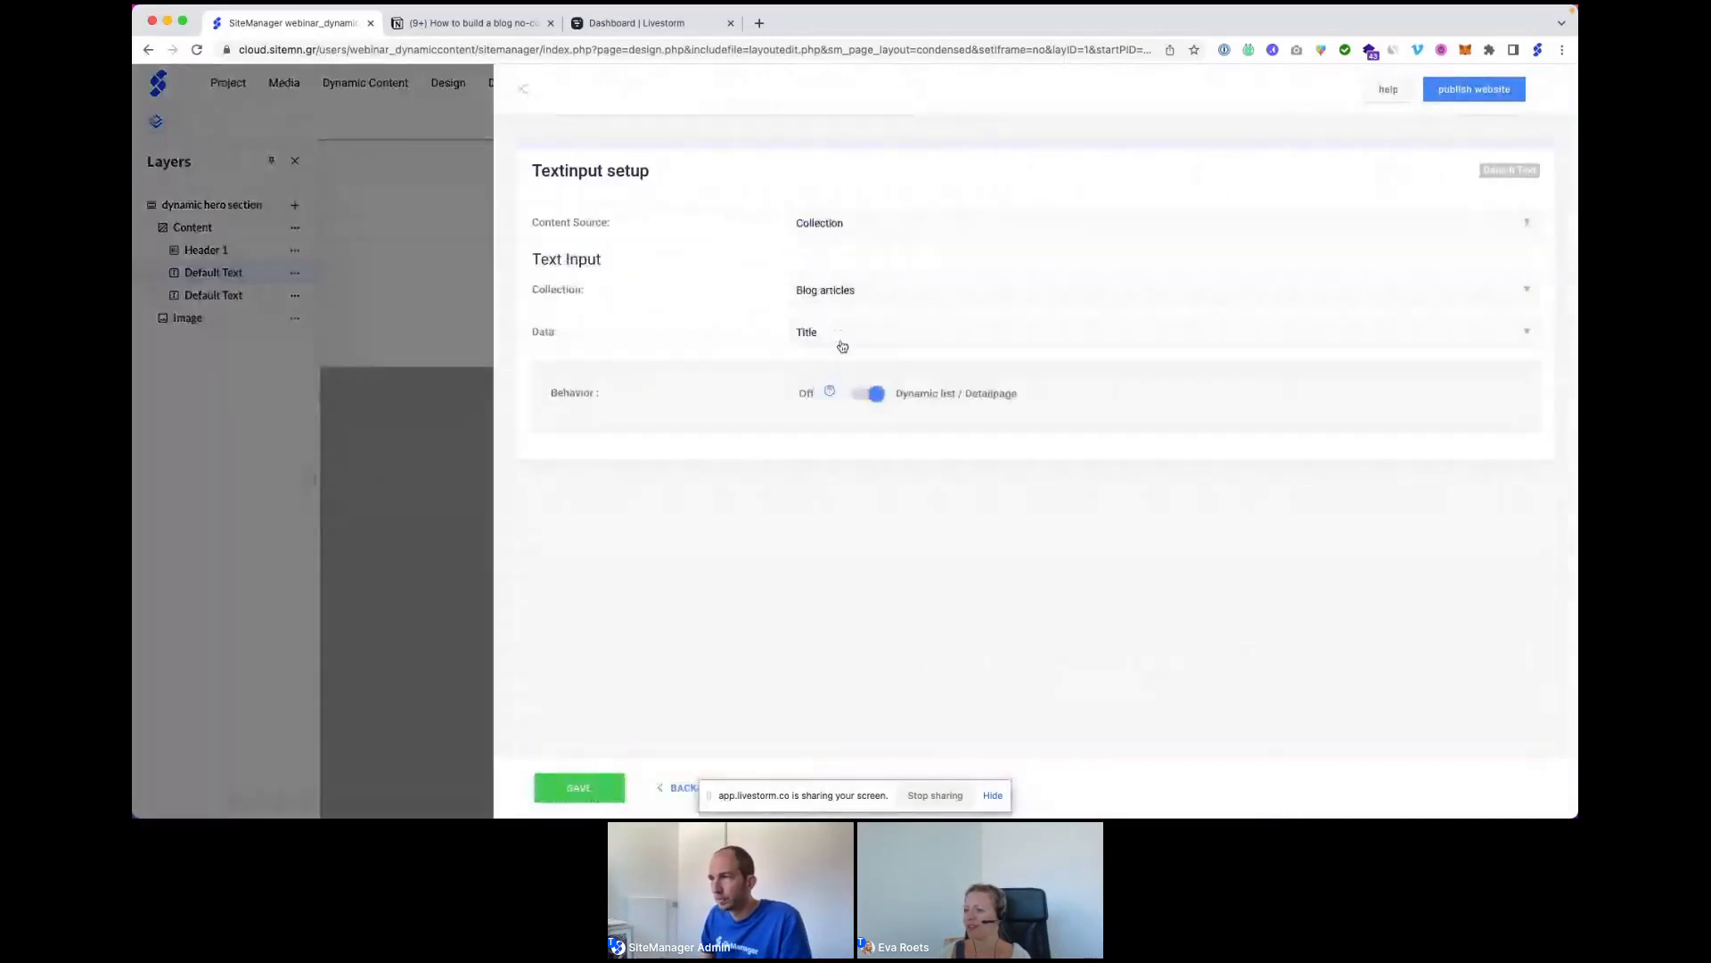
click(843, 344)
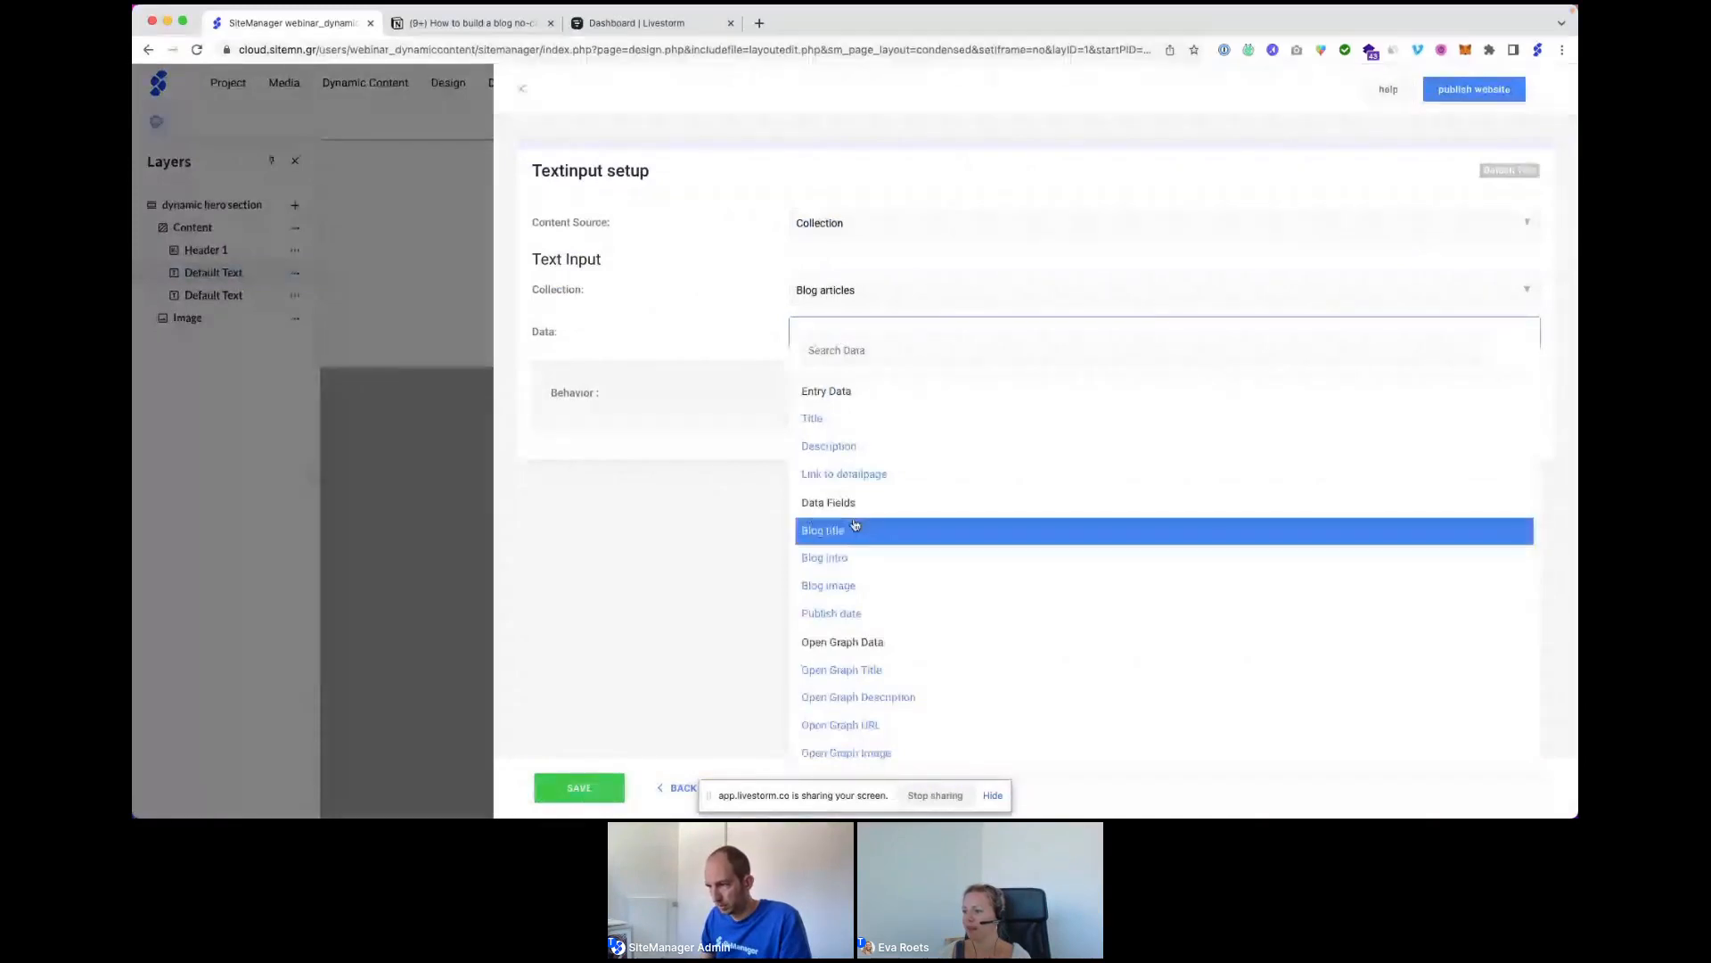
click(824, 557)
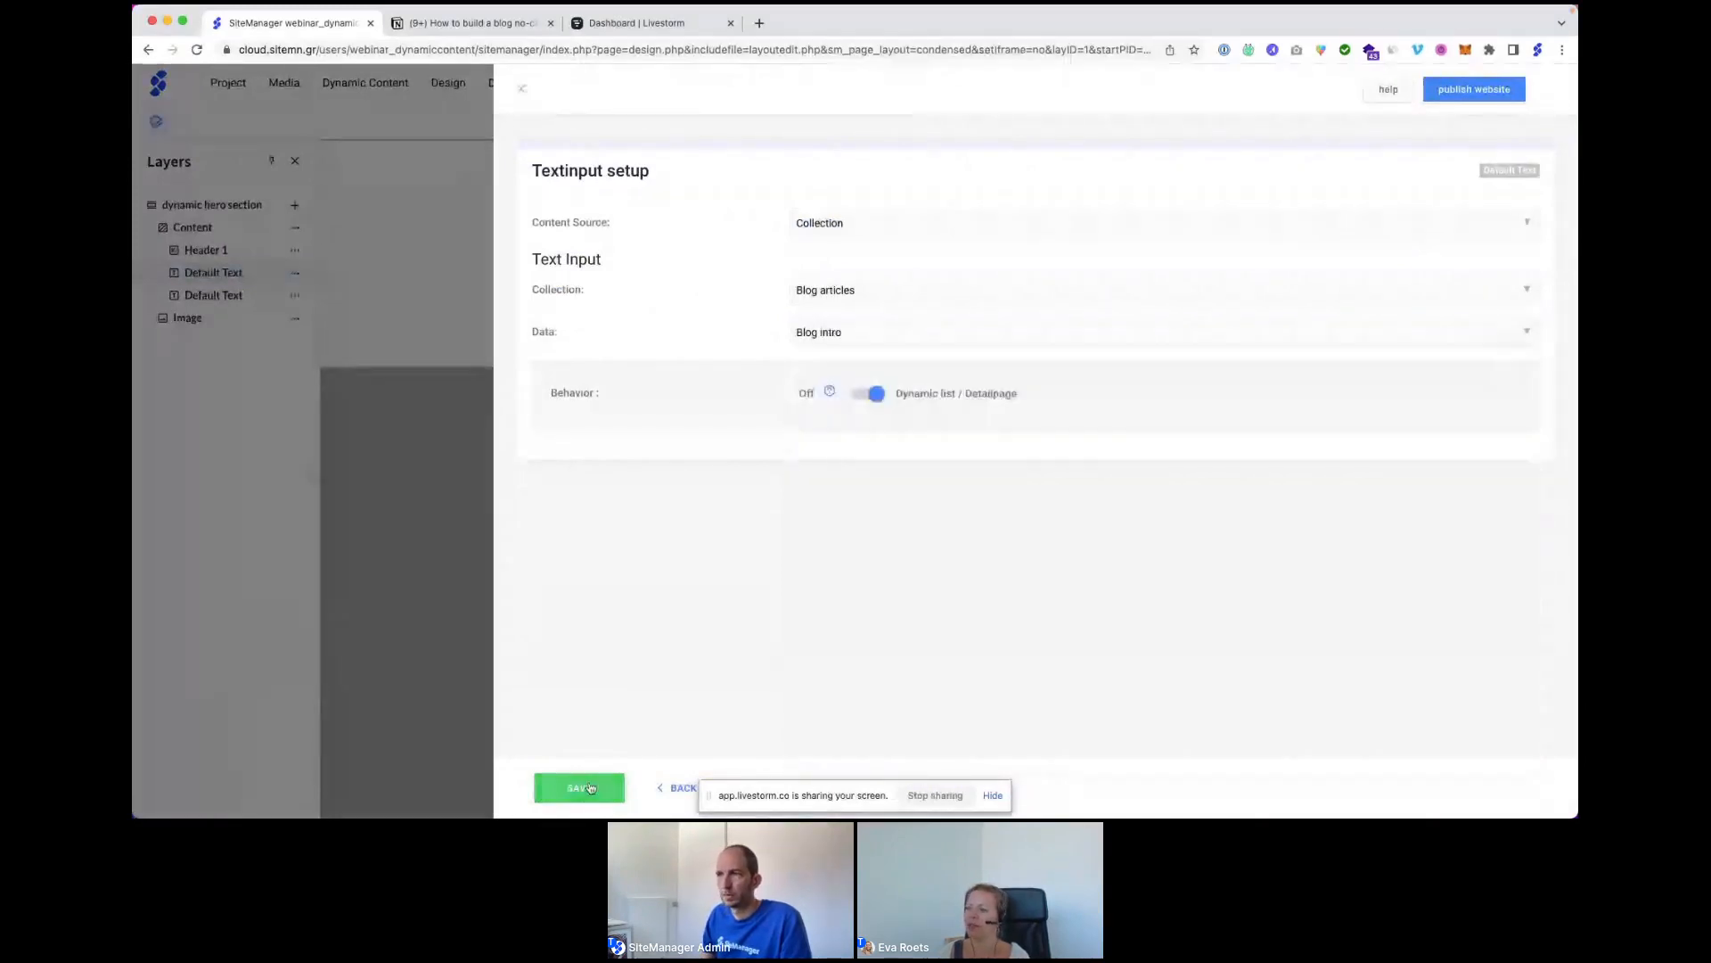
click(590, 788)
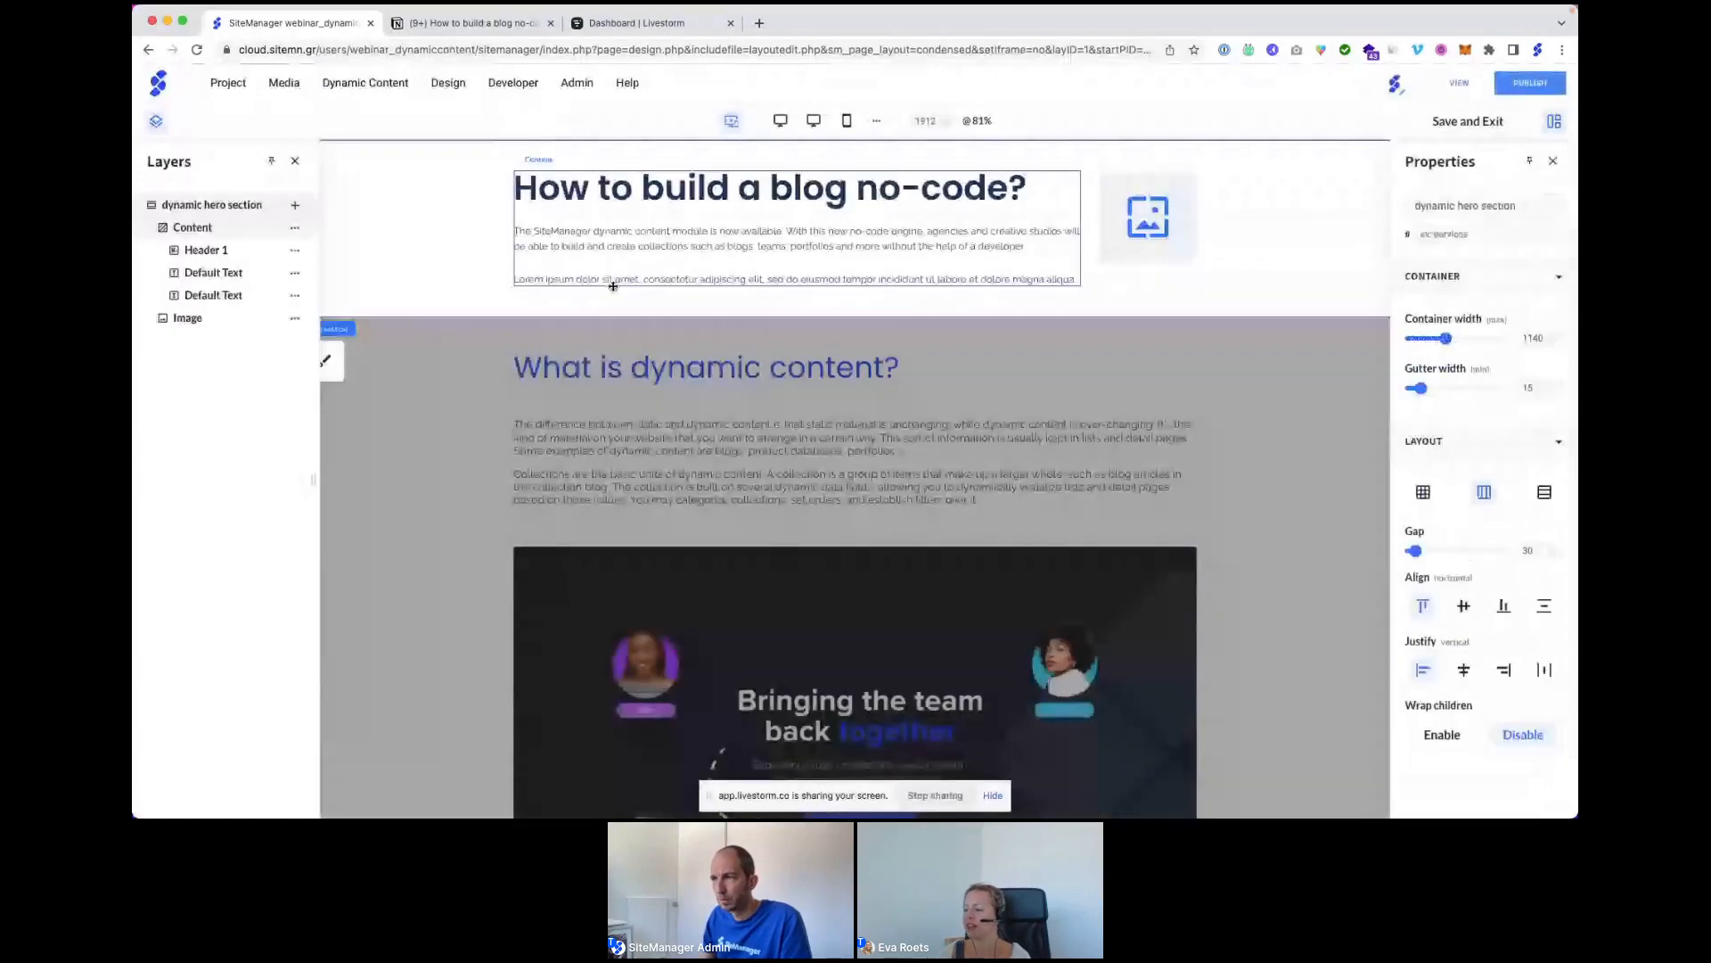
Bind the second text block to the Blog articles Publish date field.
click(612, 279)
click(603, 227)
click(702, 441)
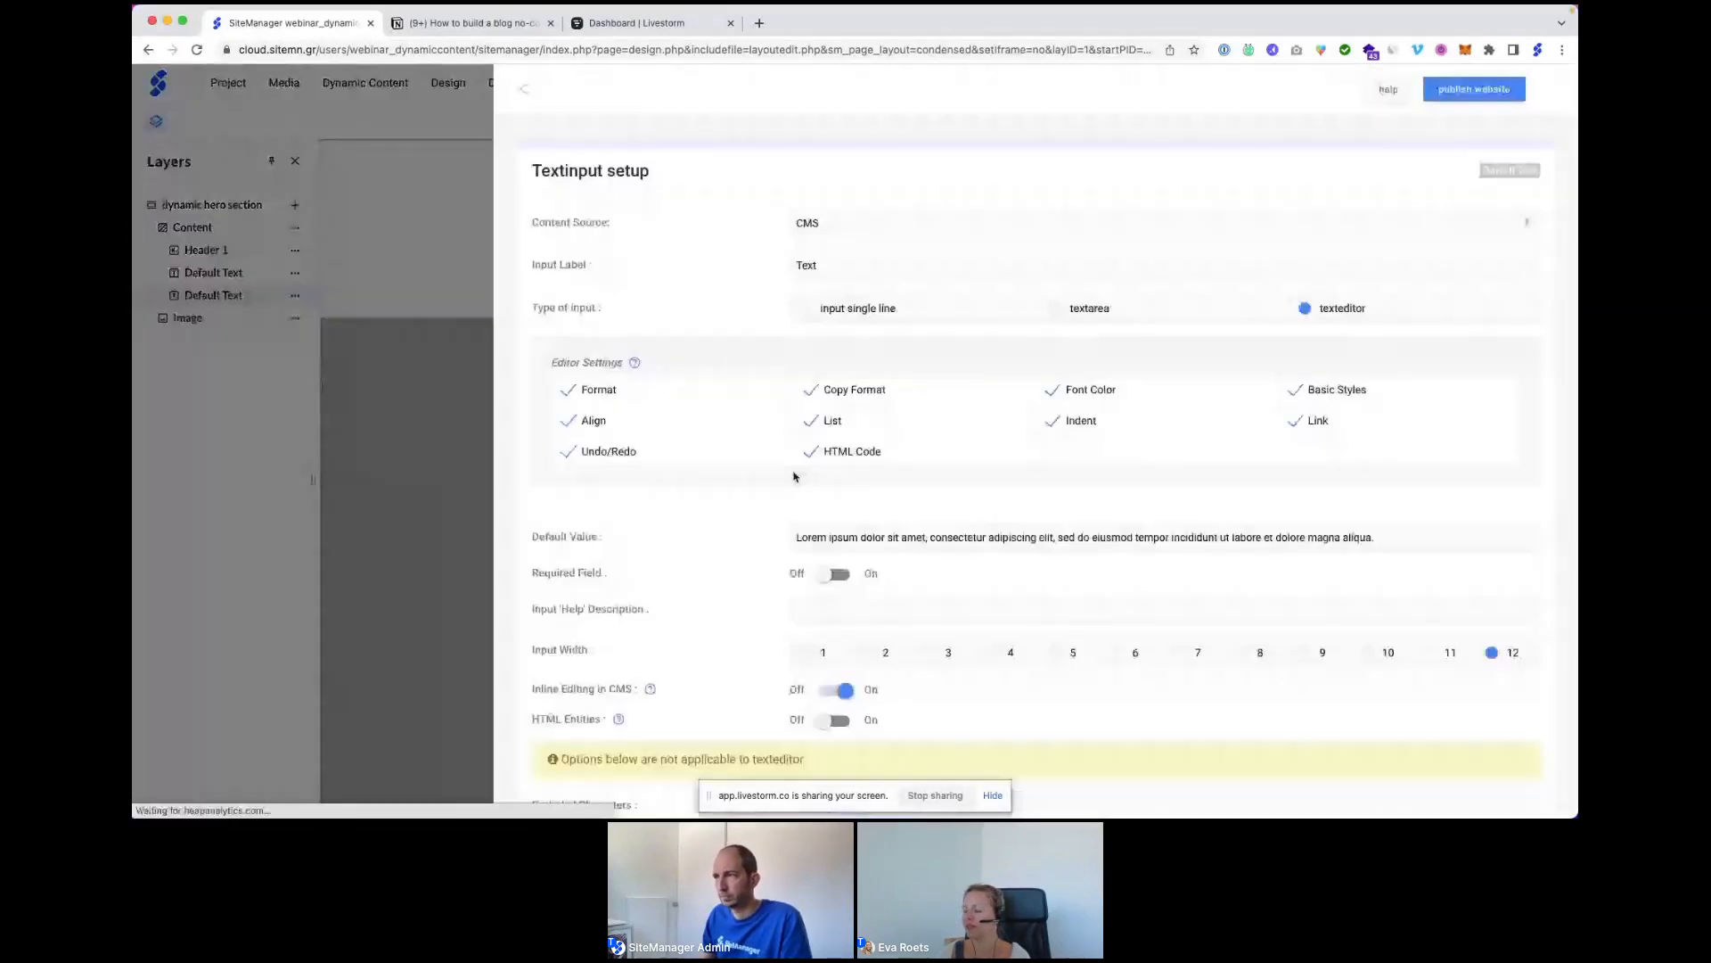
click(832, 223)
click(852, 272)
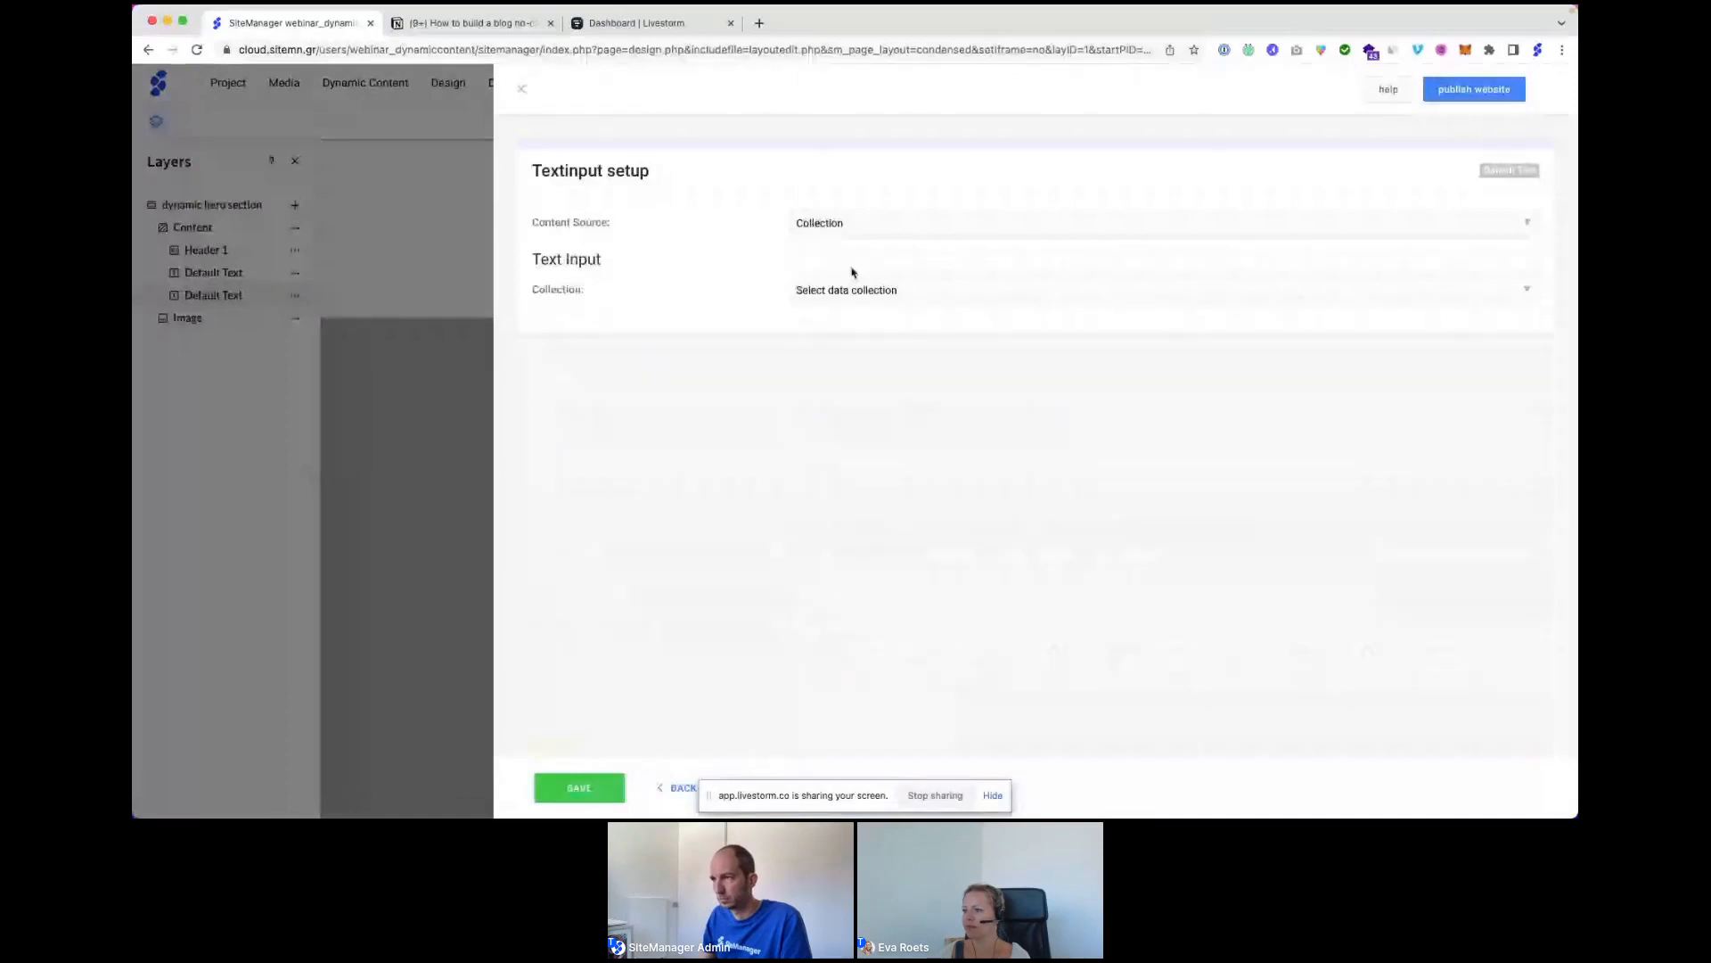
click(855, 290)
click(848, 347)
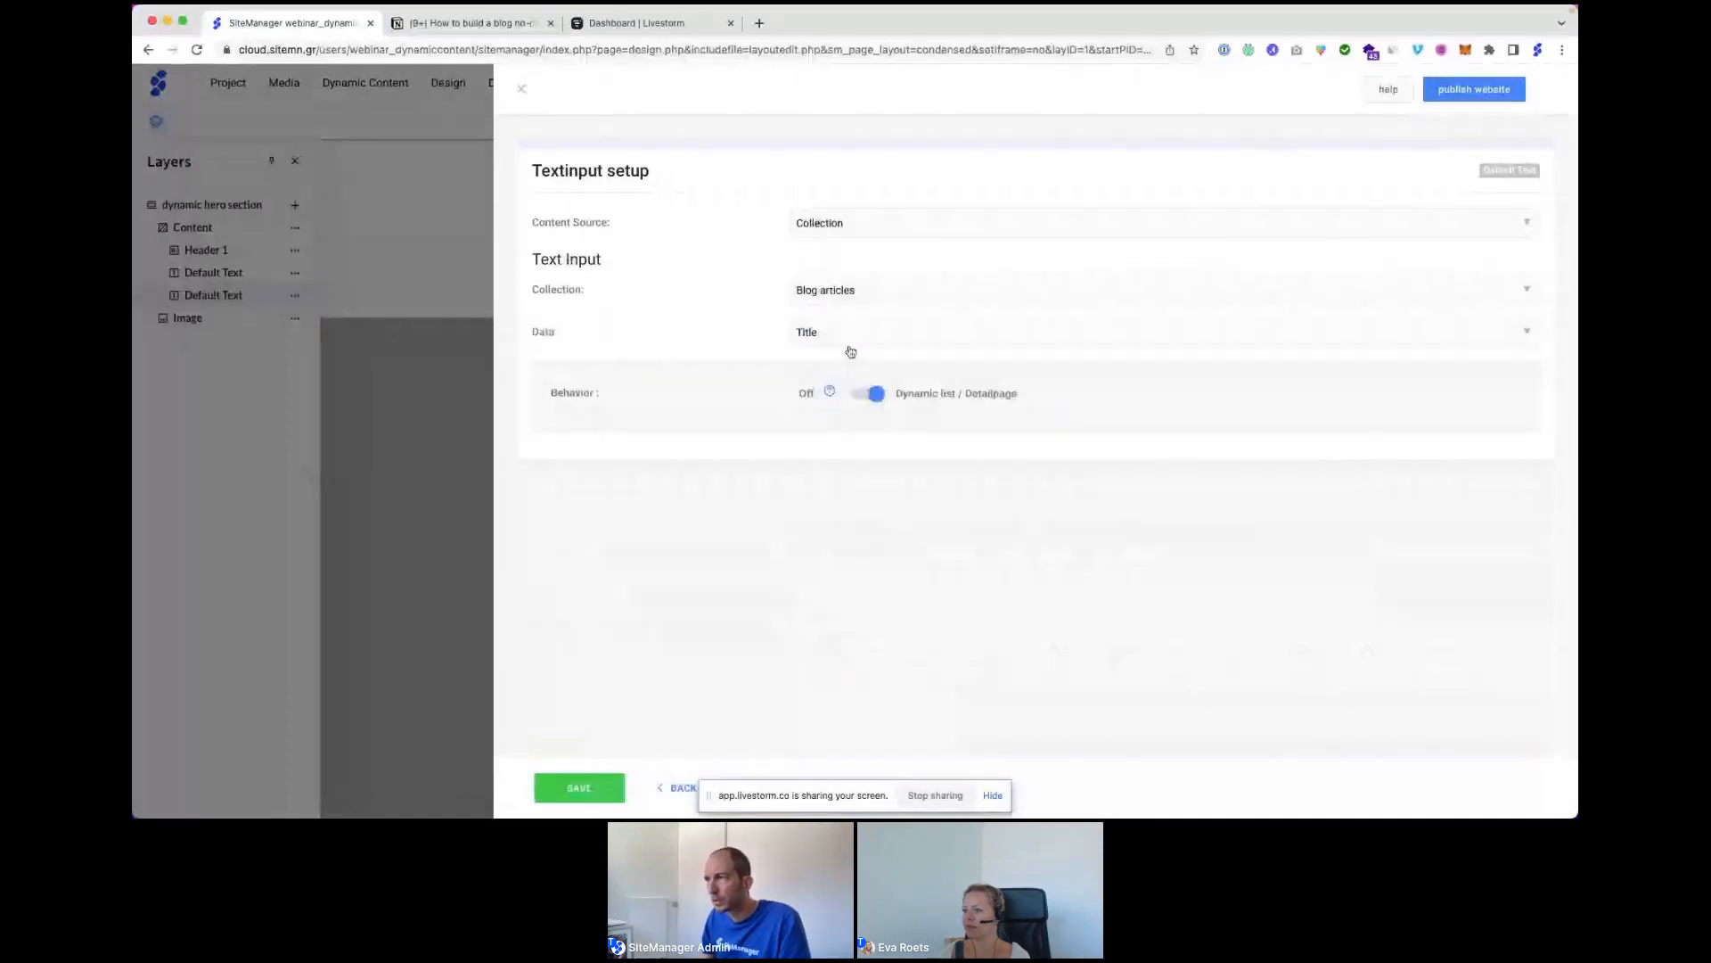
click(848, 343)
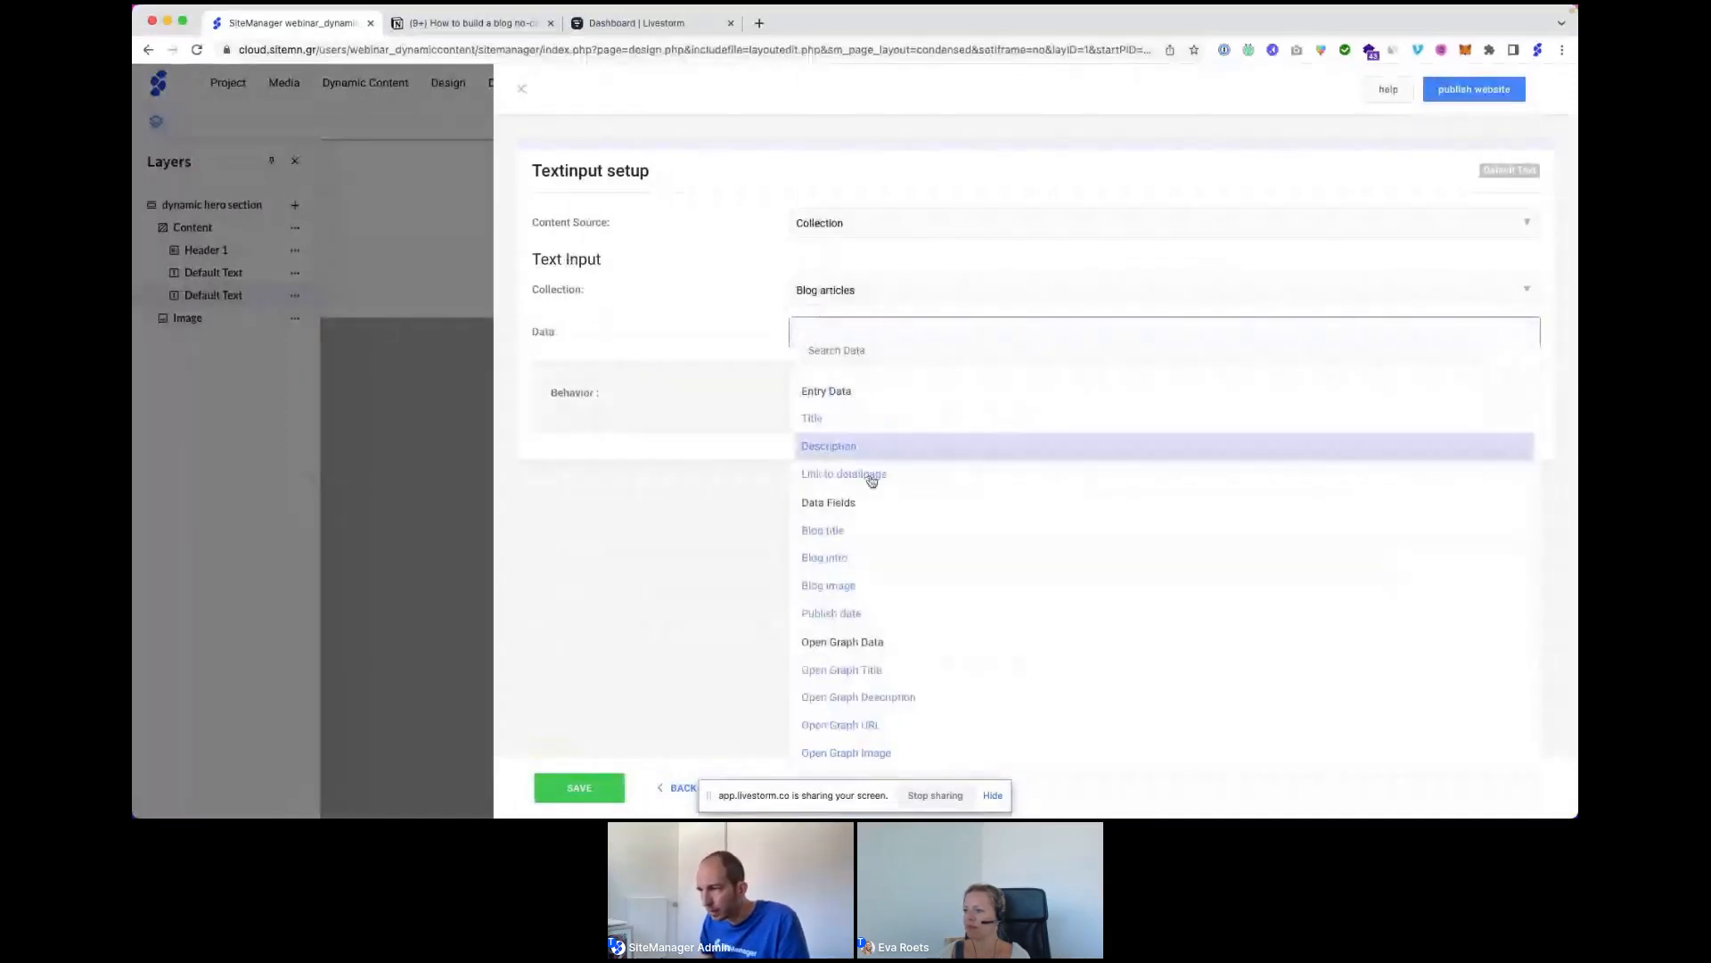
click(831, 613)
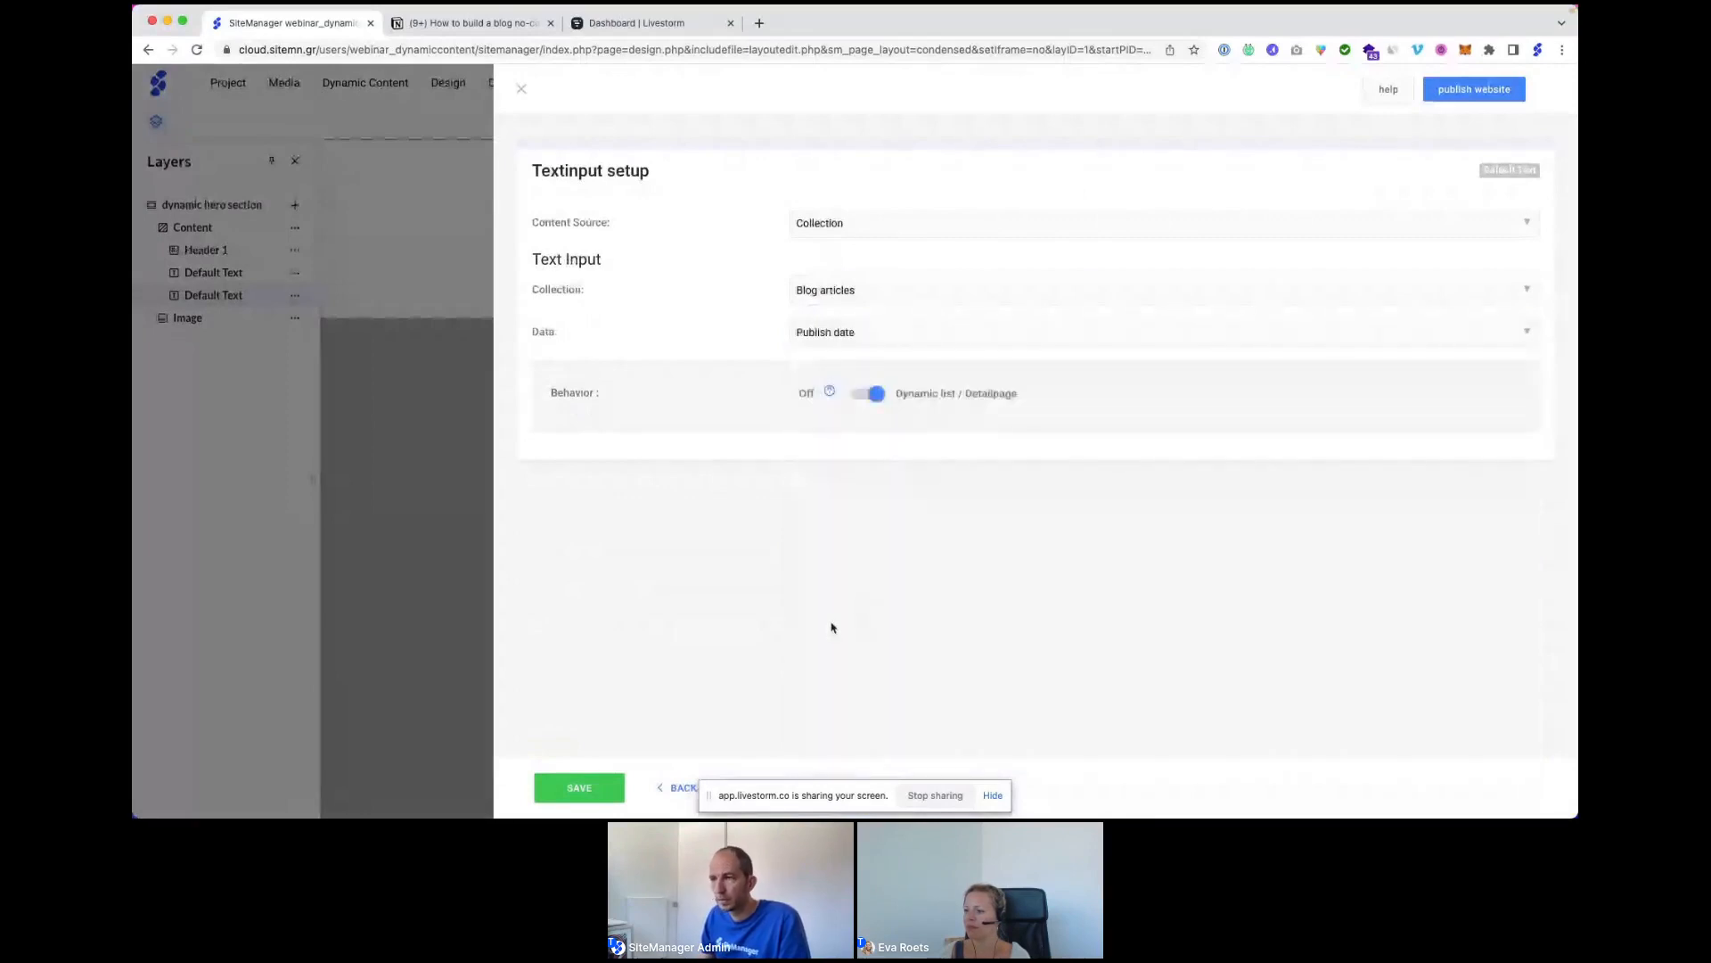
click(581, 789)
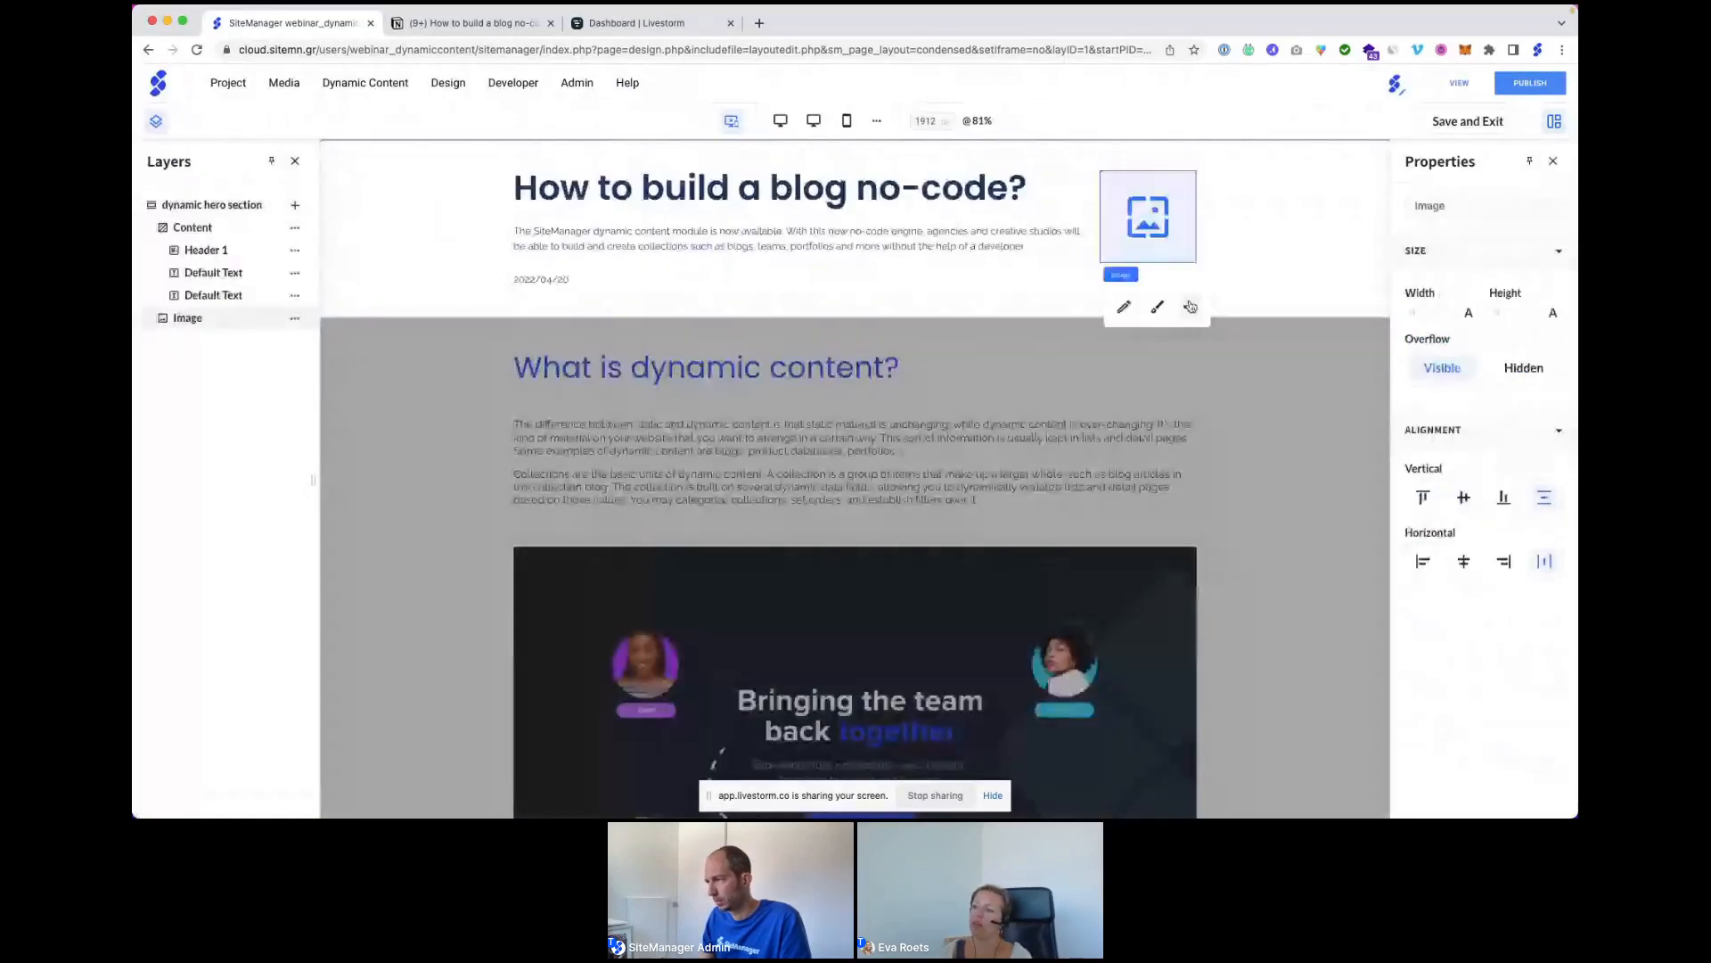
Bind the hero image to the Blog image field of the Blog articles collection.
click(1190, 307)
click(1266, 553)
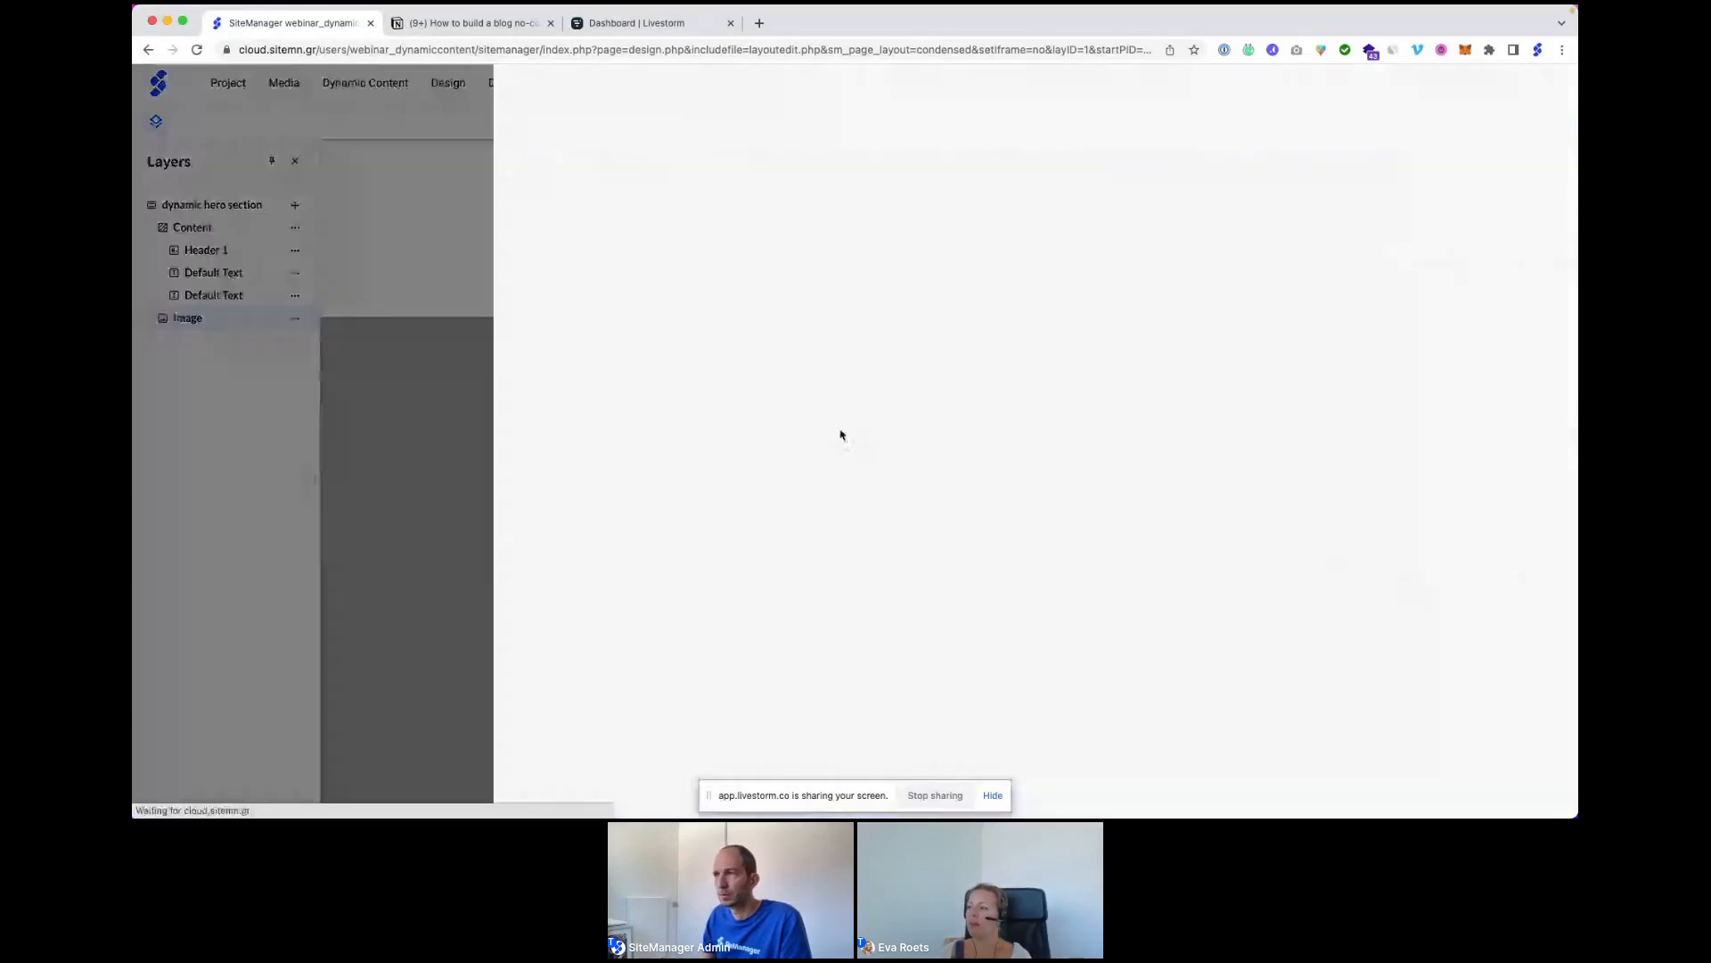
click(820, 223)
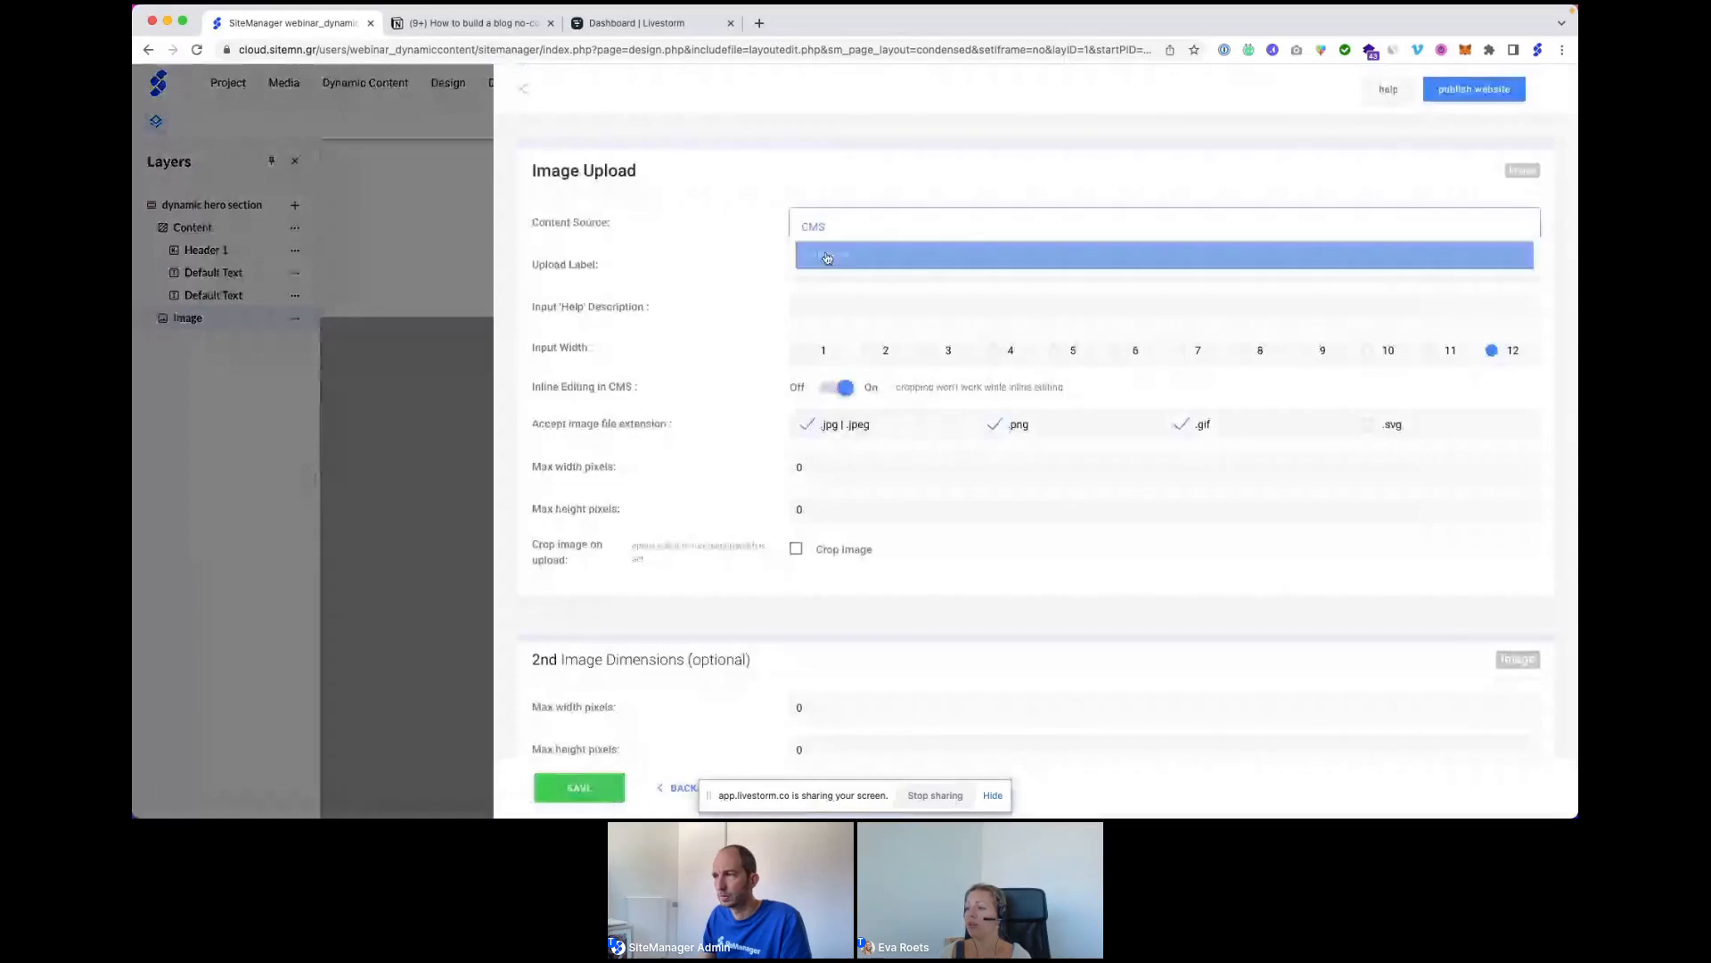
click(825, 252)
click(822, 293)
click(823, 348)
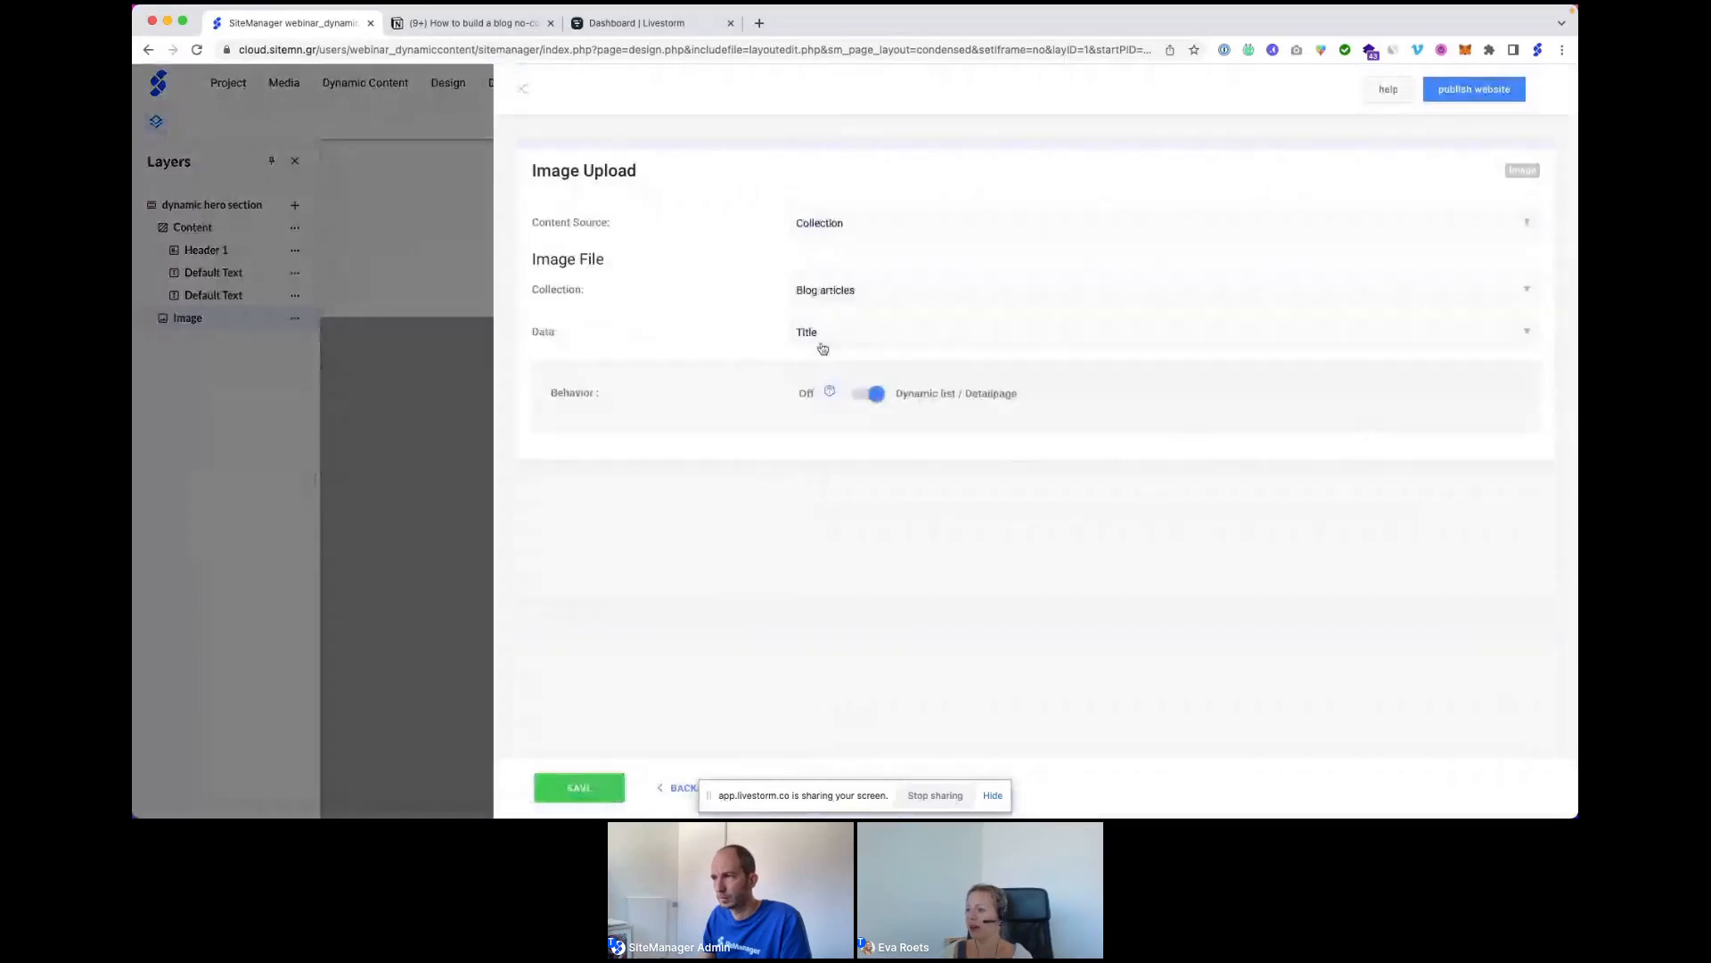
click(823, 332)
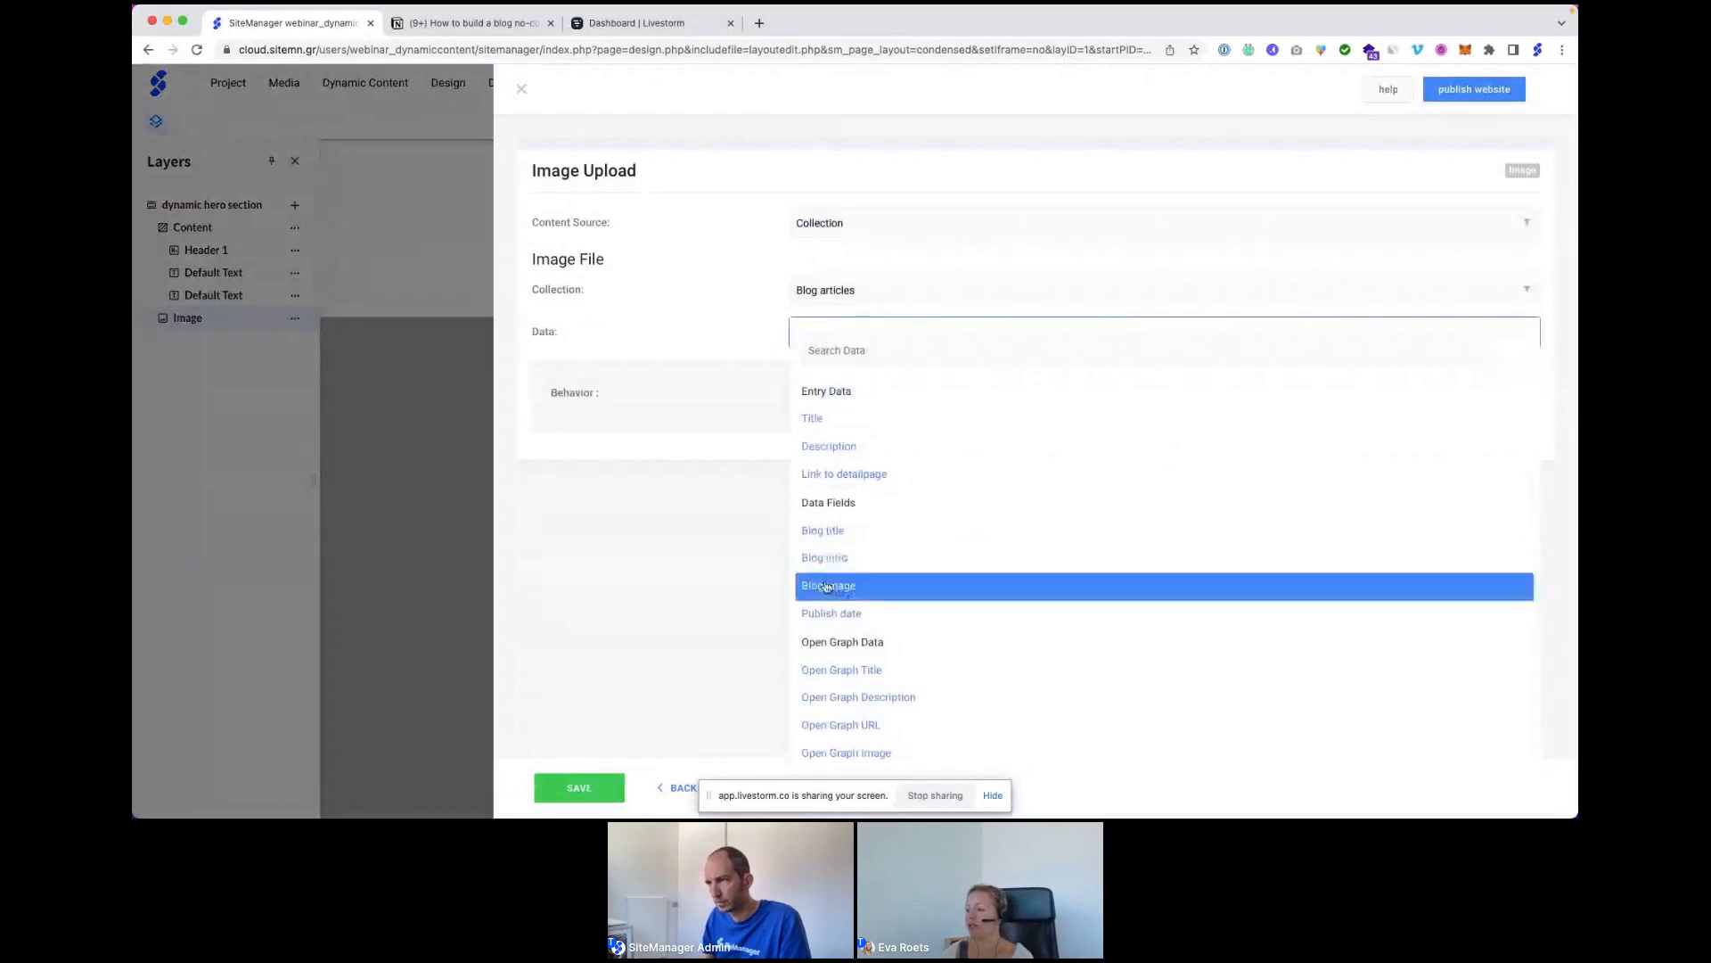
click(821, 585)
click(554, 786)
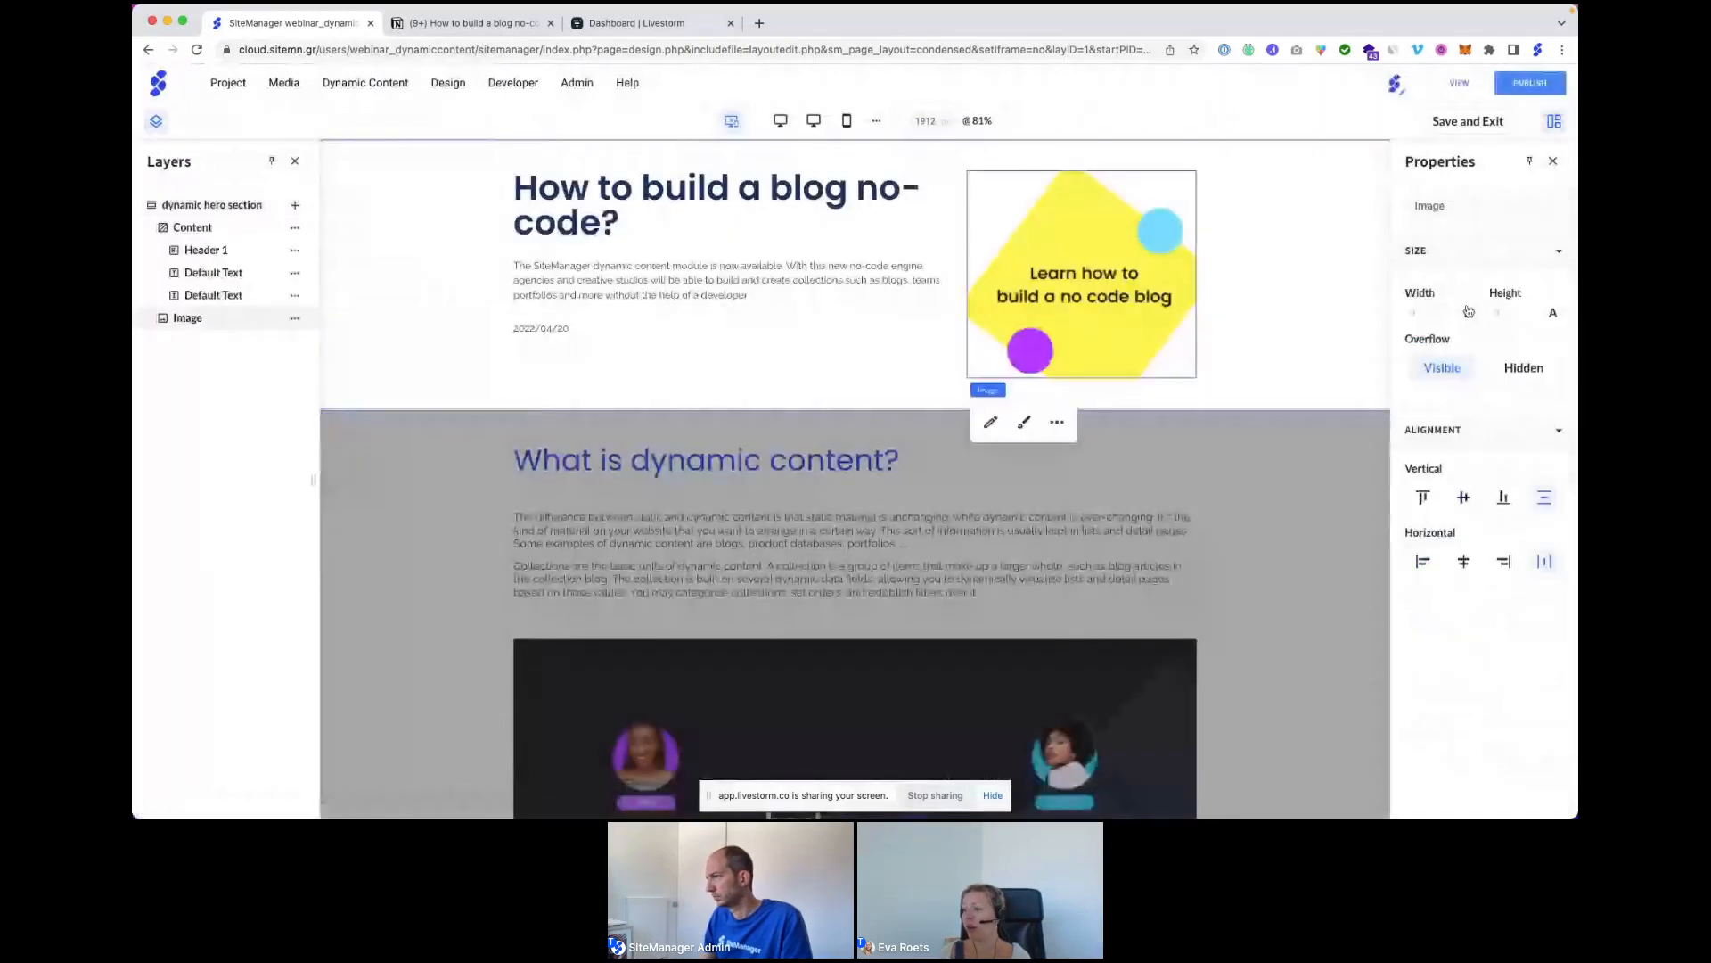
Set the hero image and text column widths to 50% each, then save and exit.
click(1412, 312)
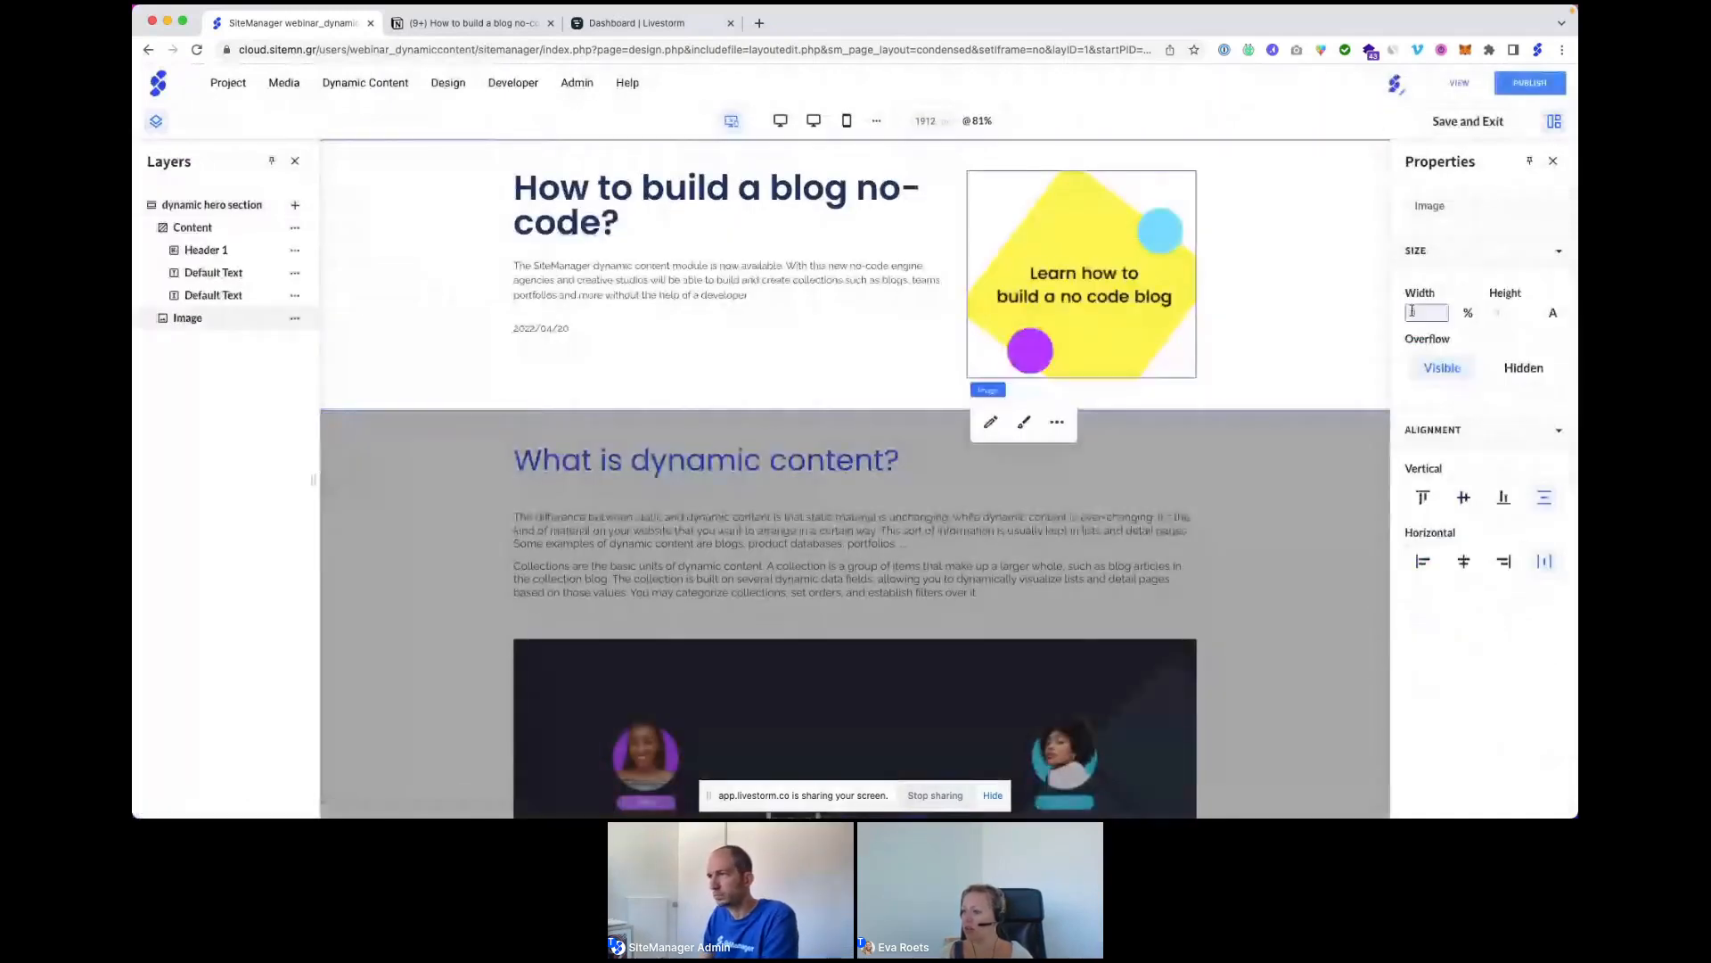
text(50)
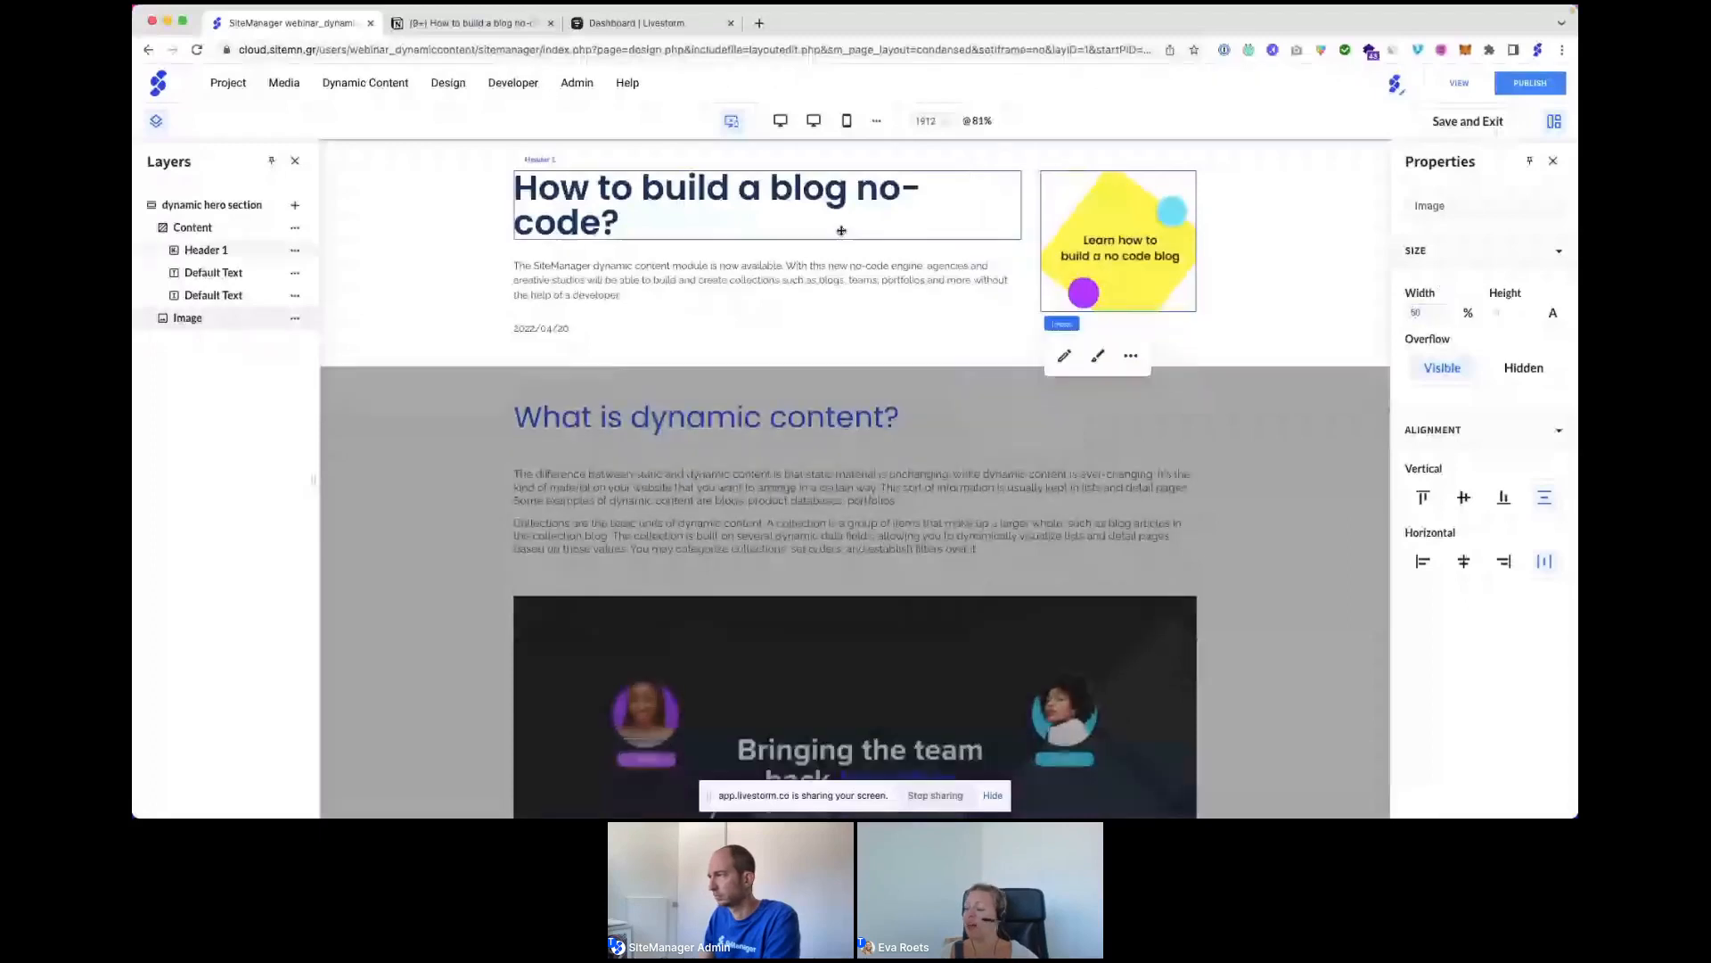
click(840, 245)
click(1468, 313)
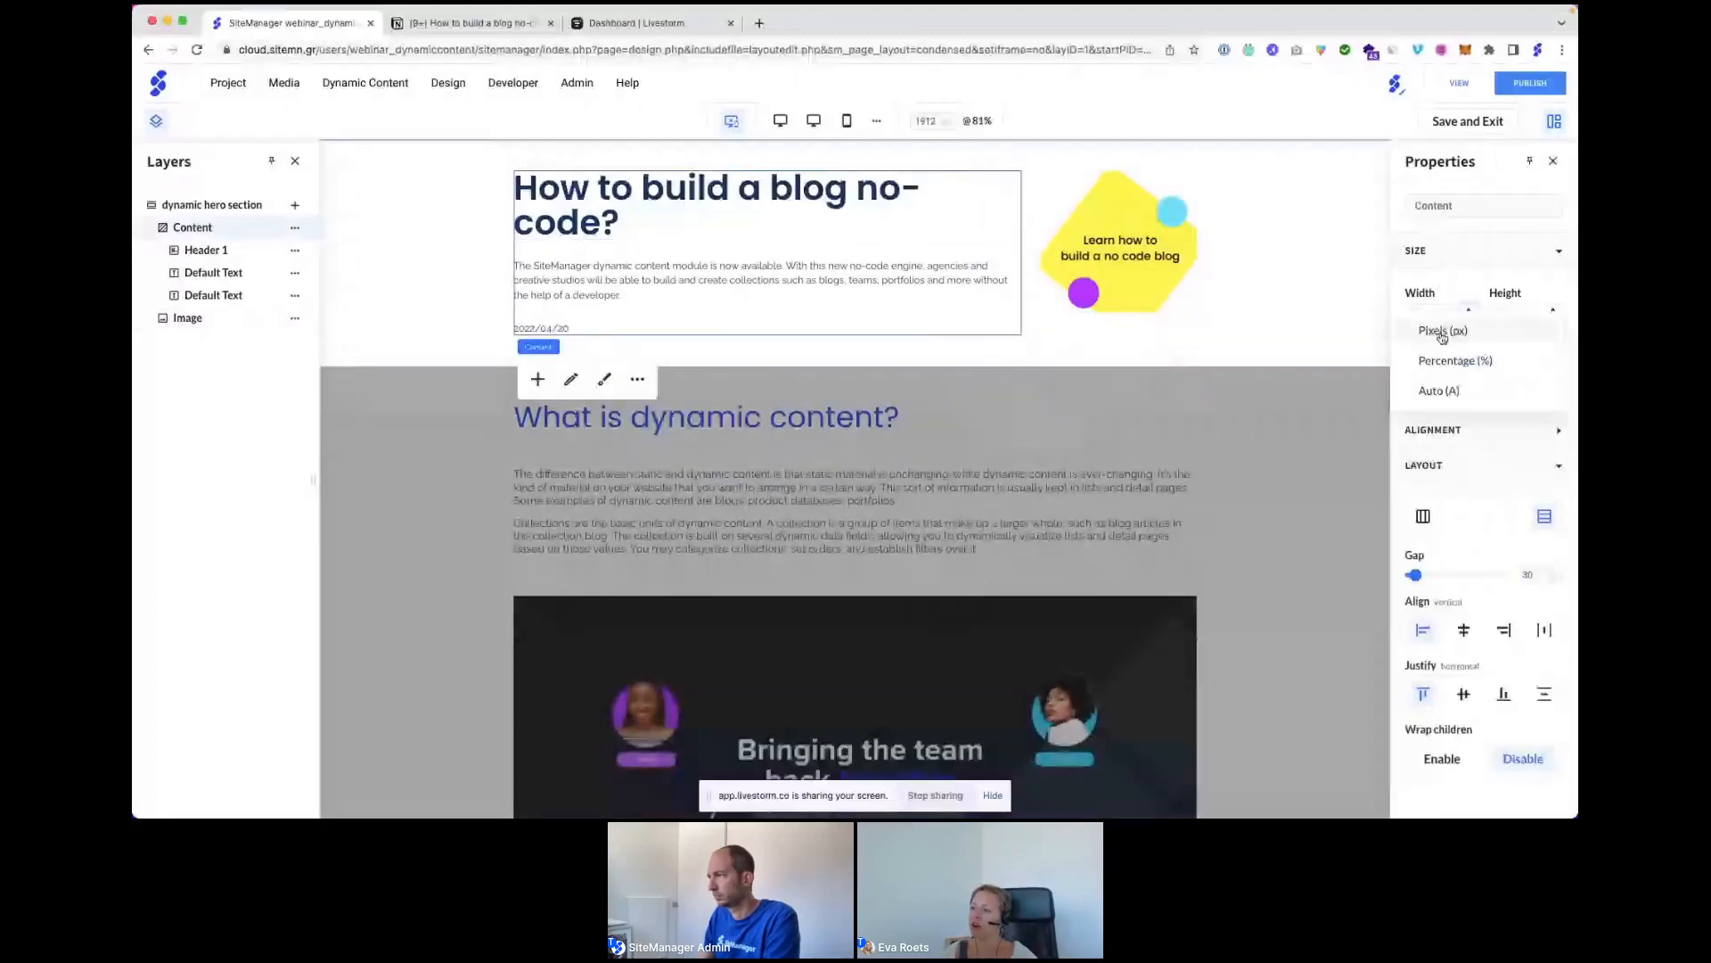
click(1421, 314)
text(50)
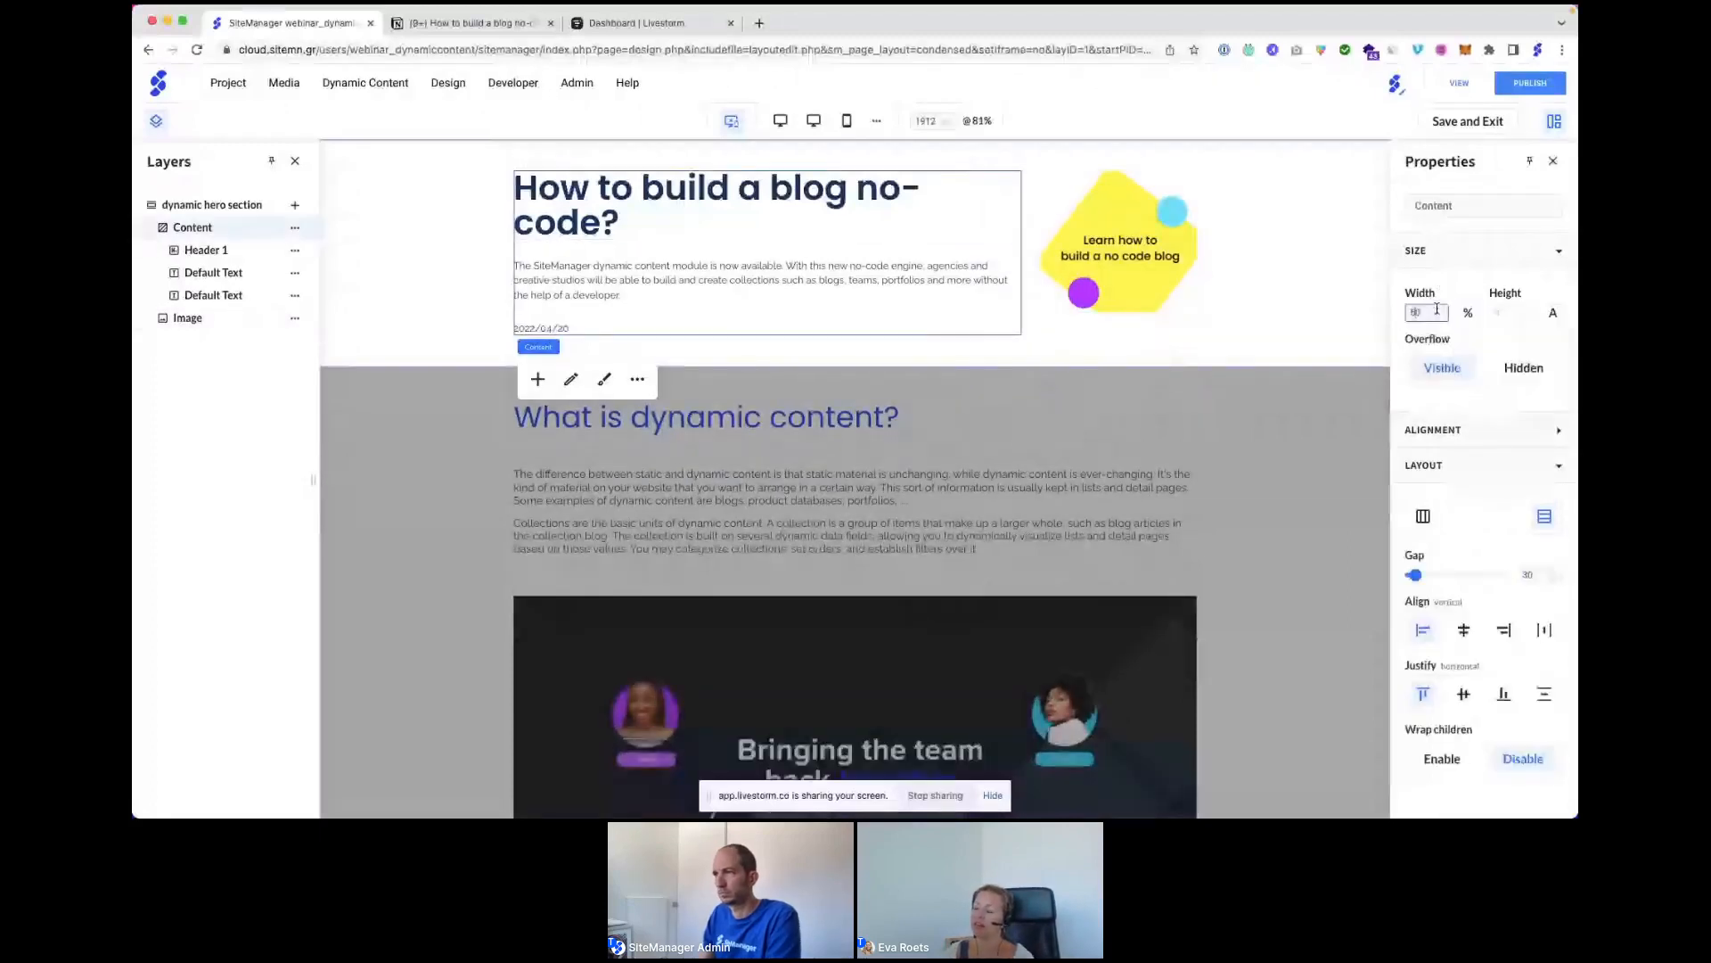
click(419, 294)
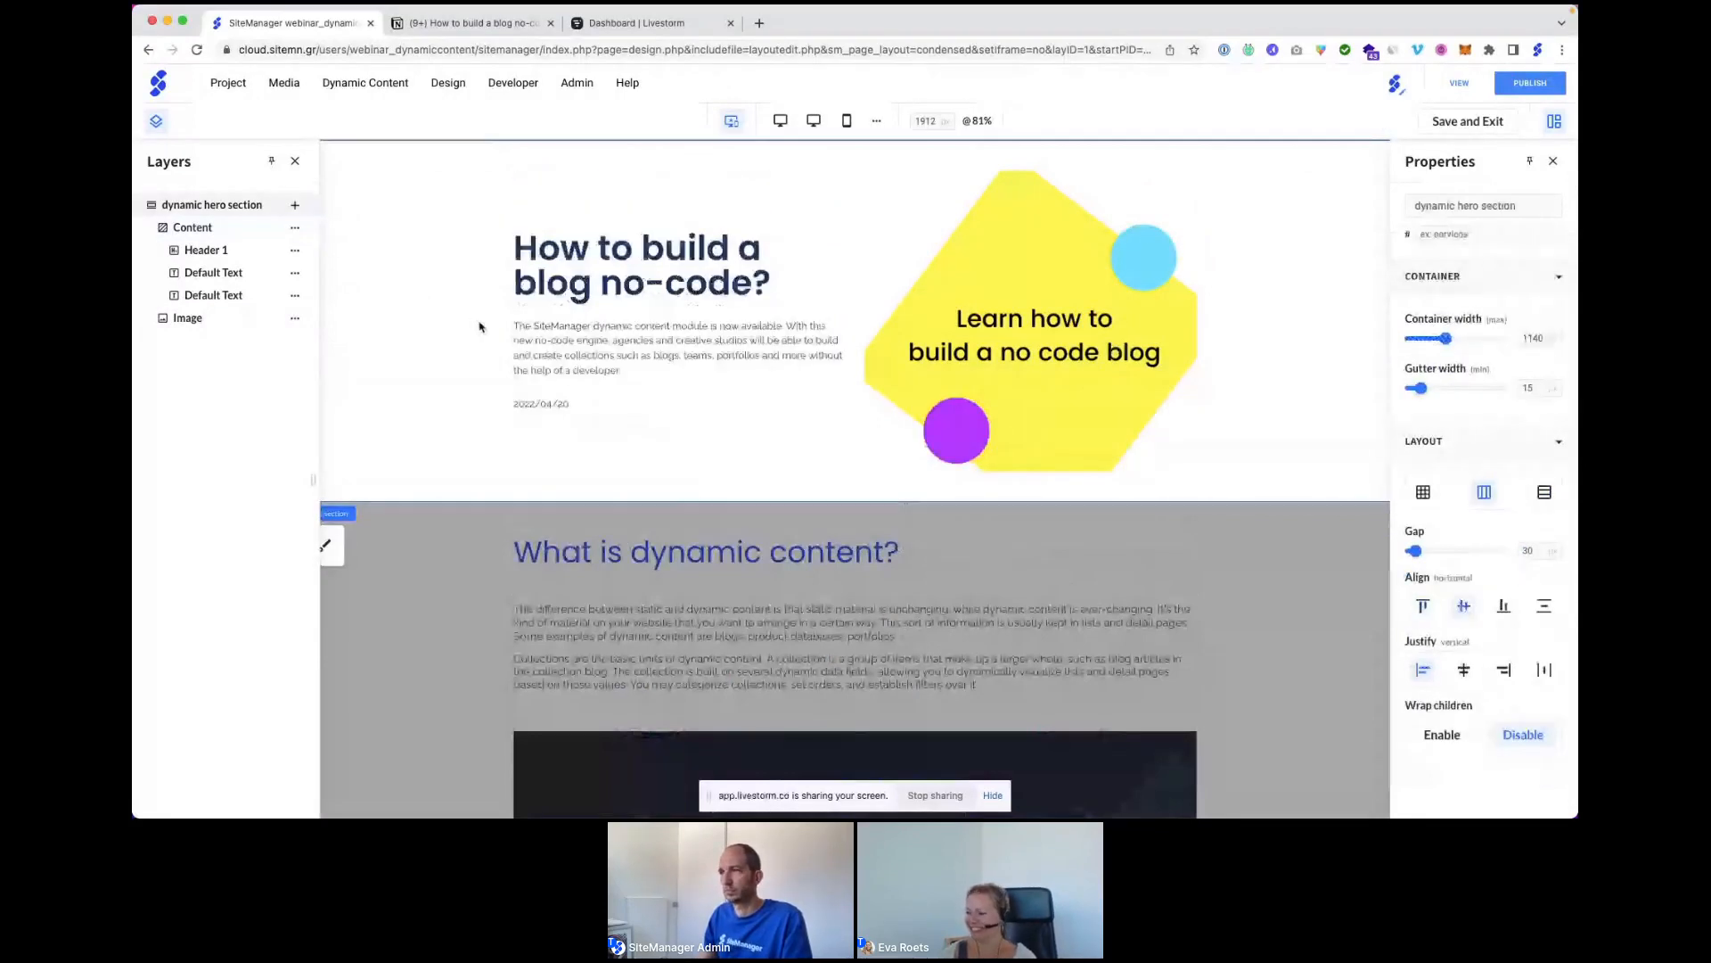
click(1470, 123)
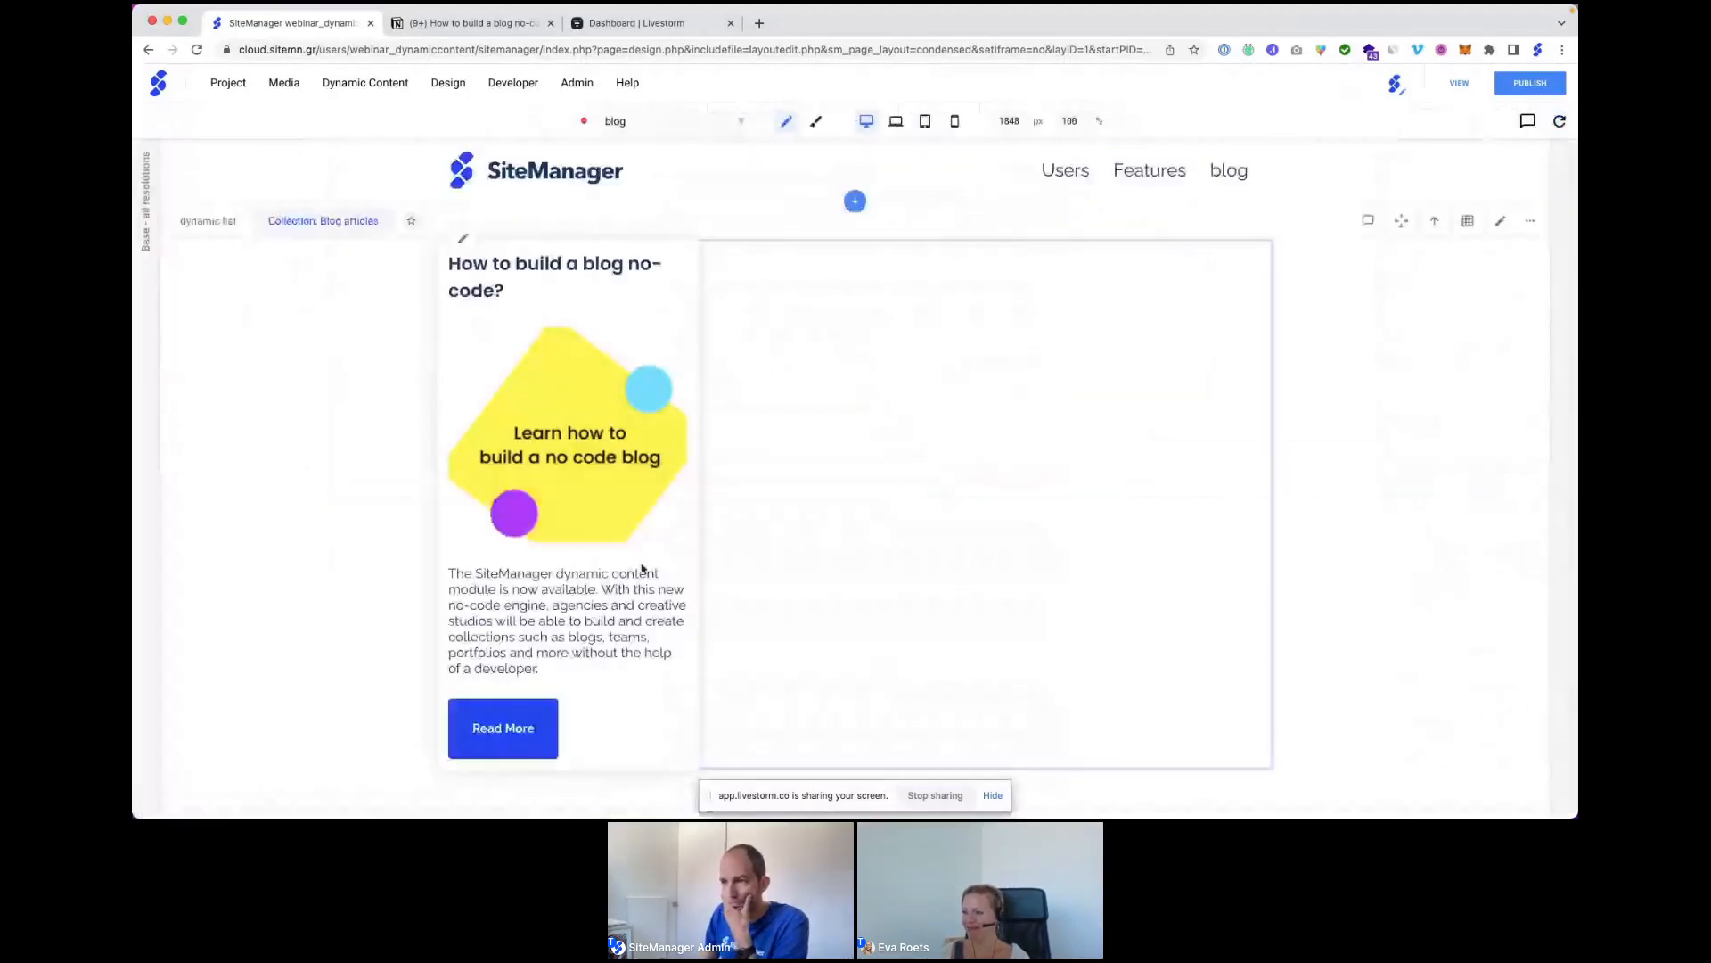
click(517, 724)
click(1503, 221)
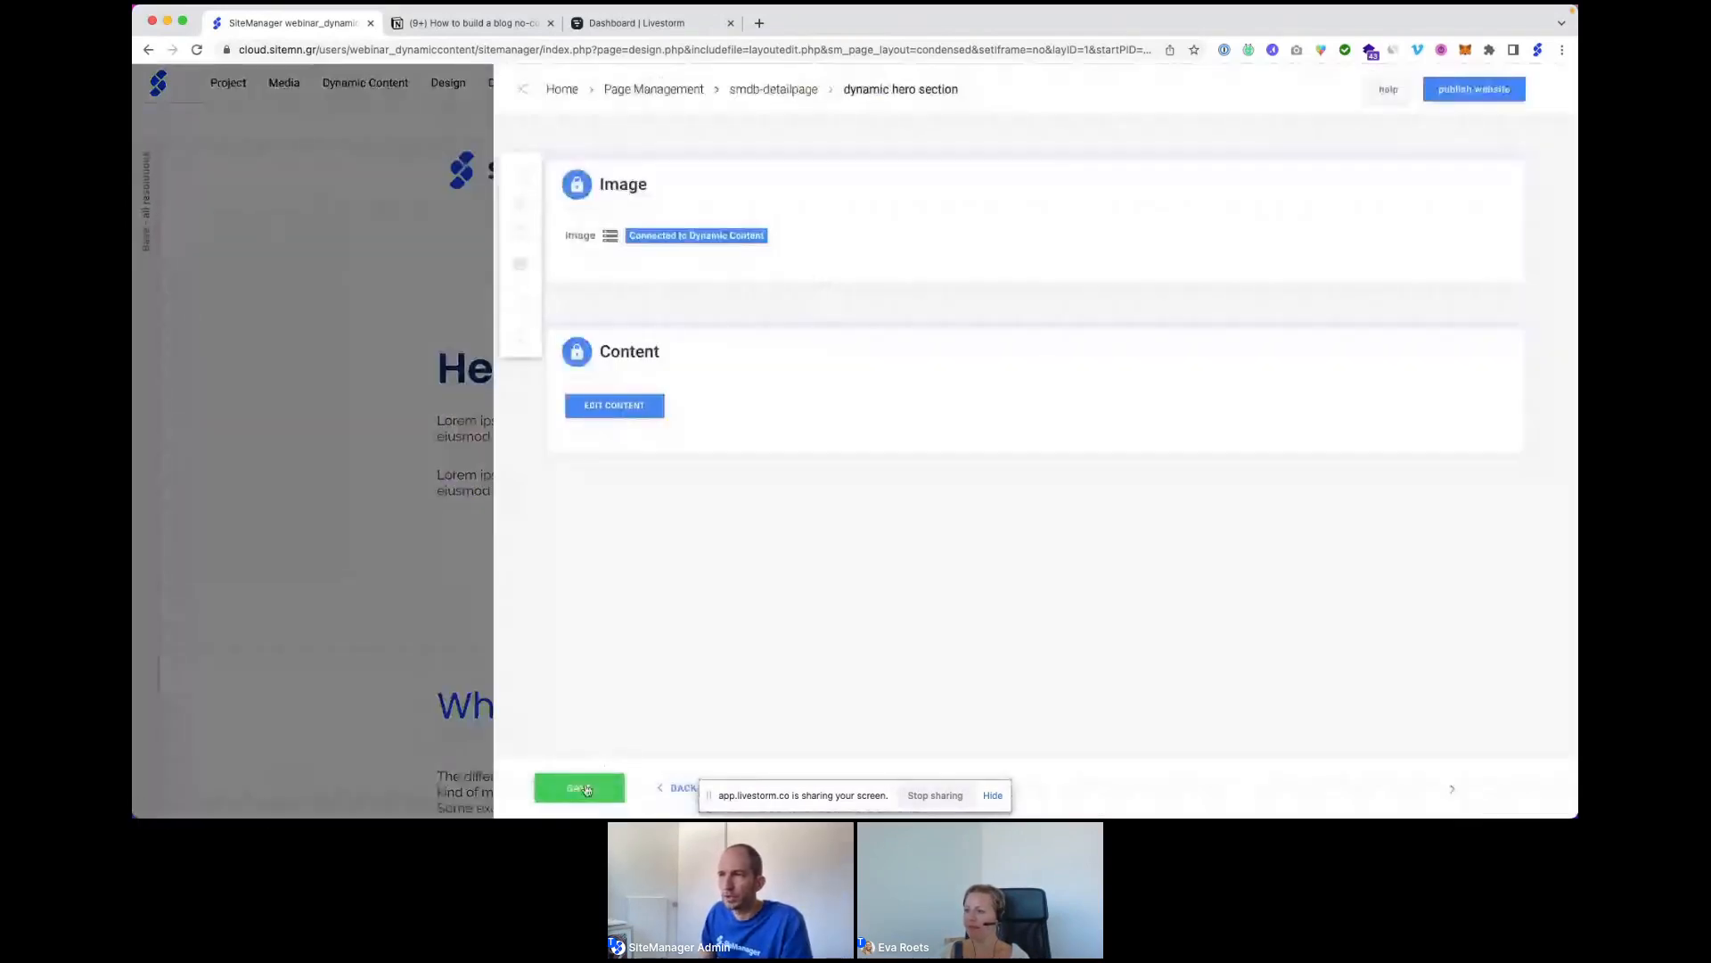
click(592, 405)
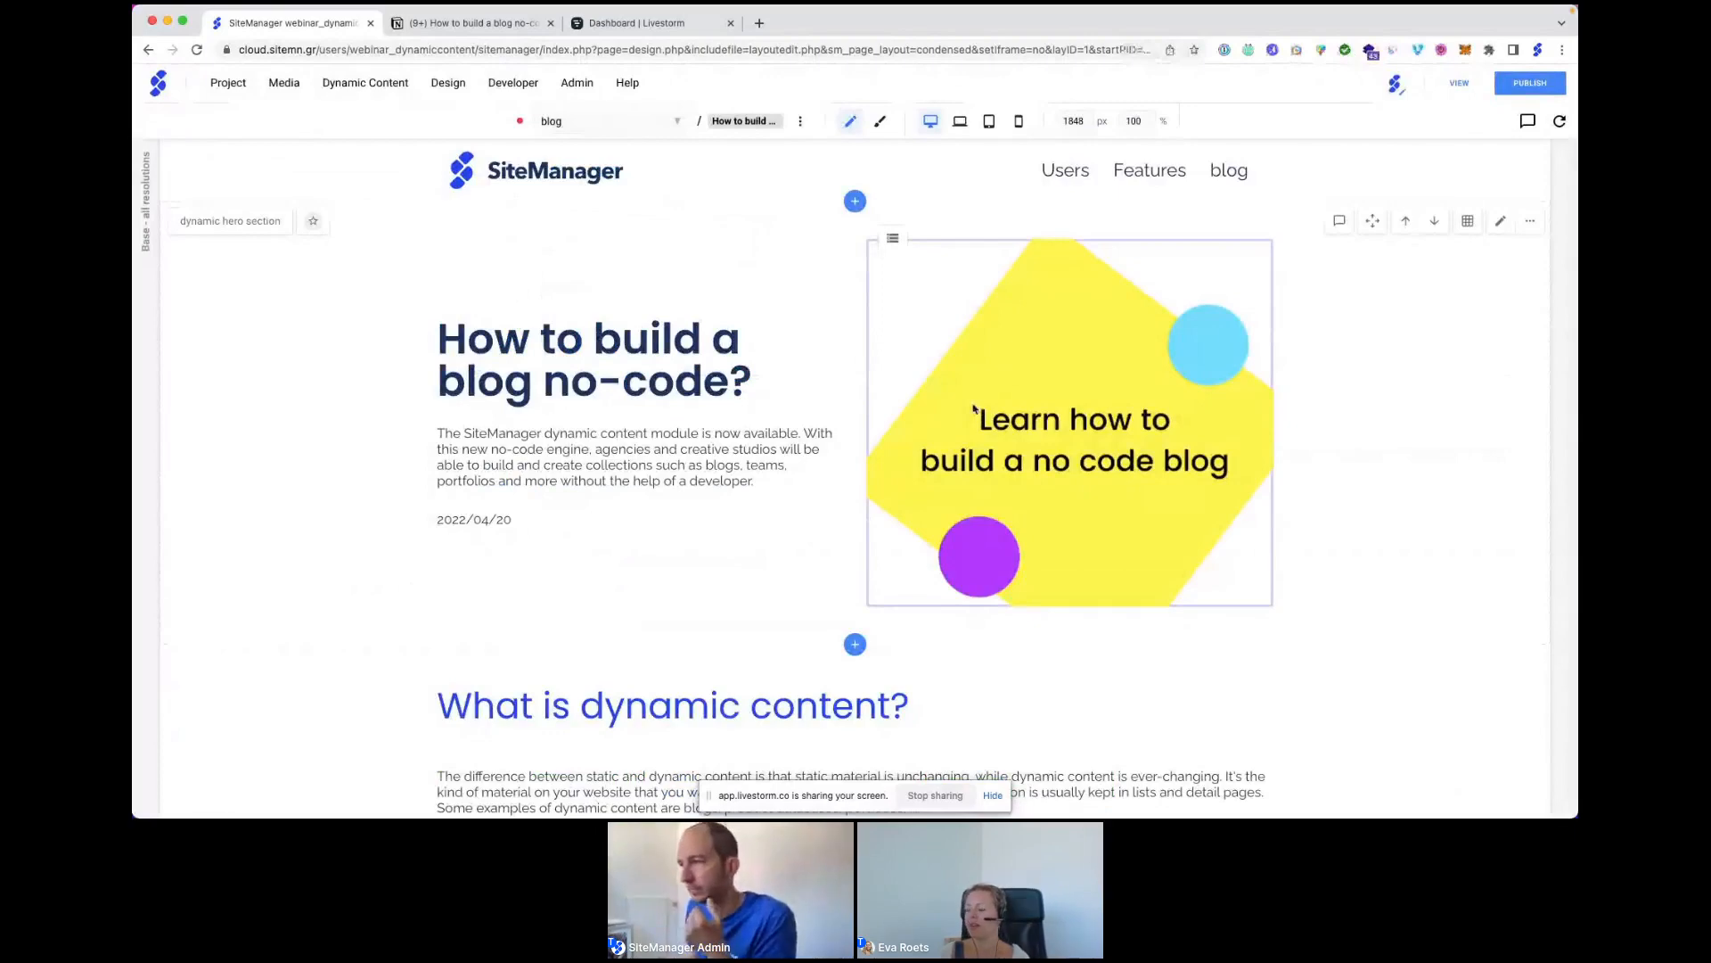
scroll(975, 408, down, 1)
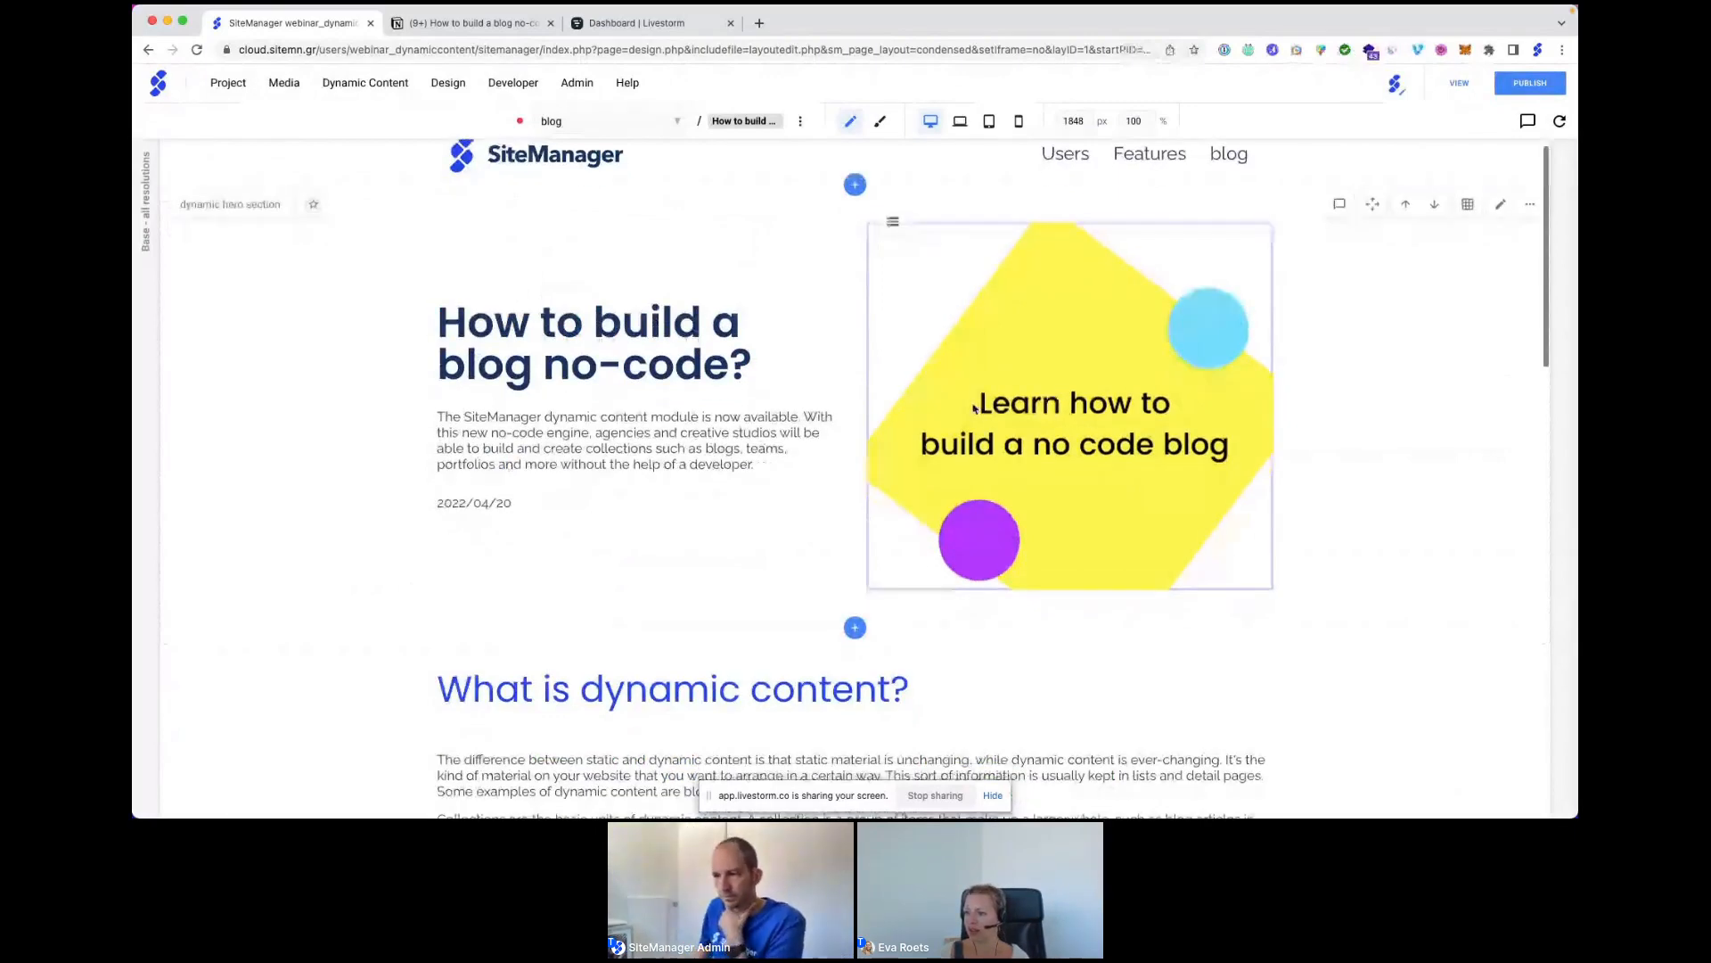
scroll(974, 409, down, 3)
scroll(974, 408, down, 6)
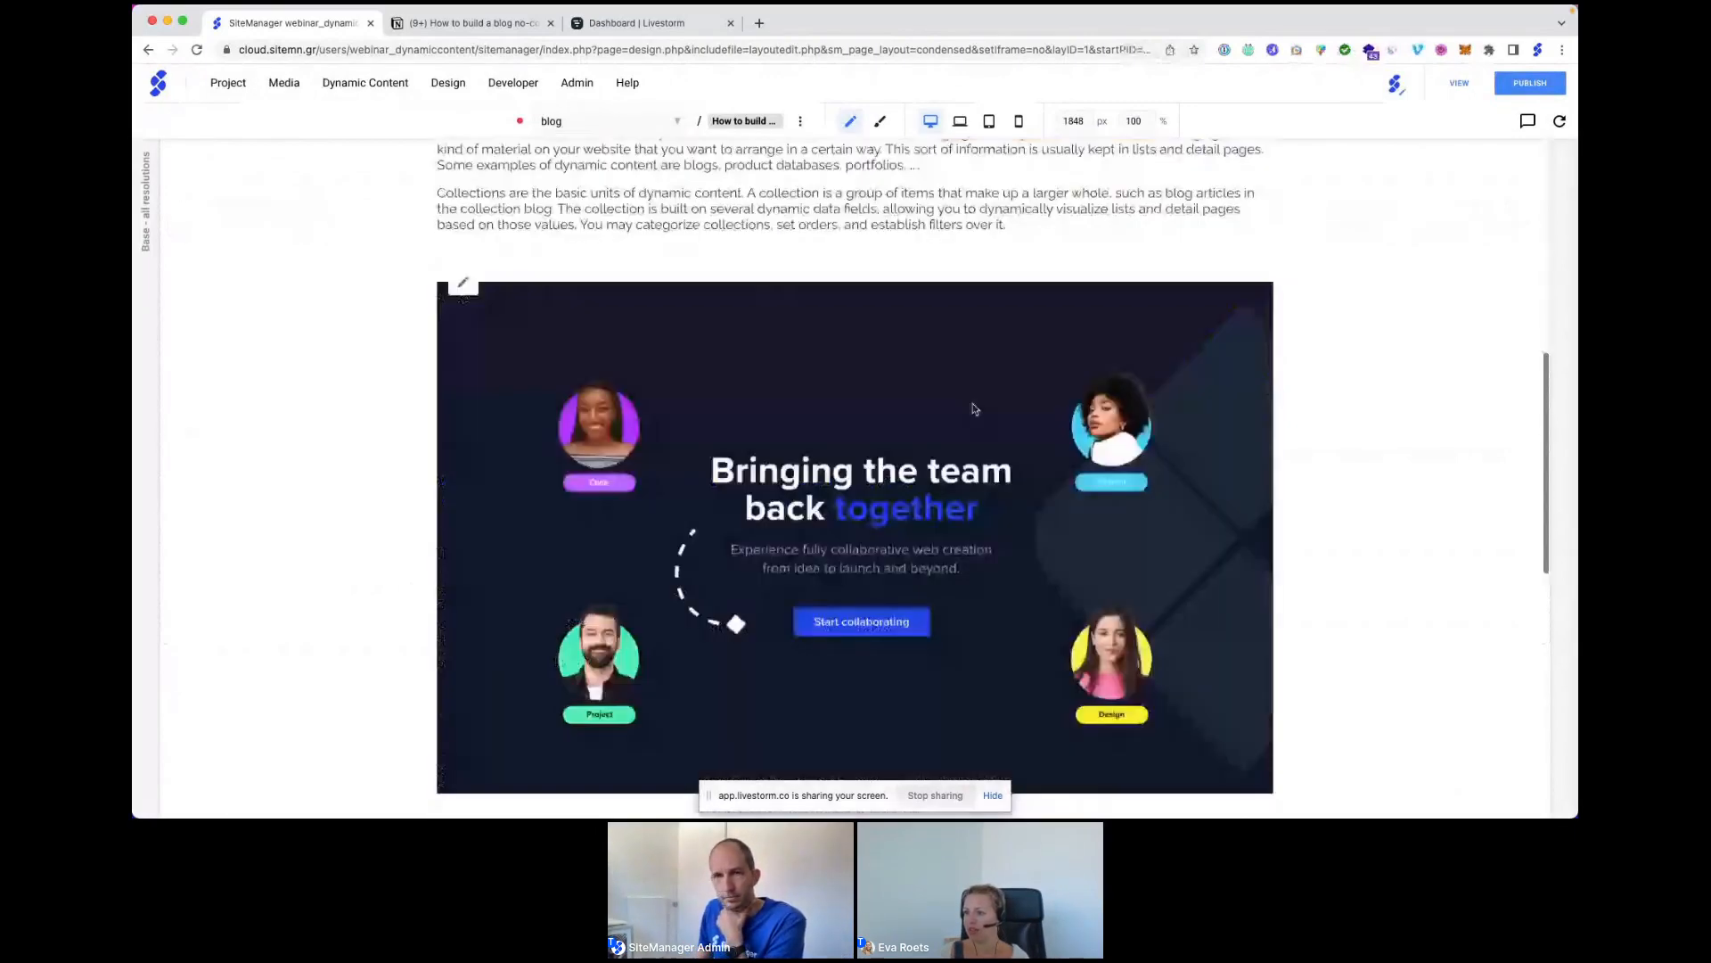
scroll(974, 408, down, 9)
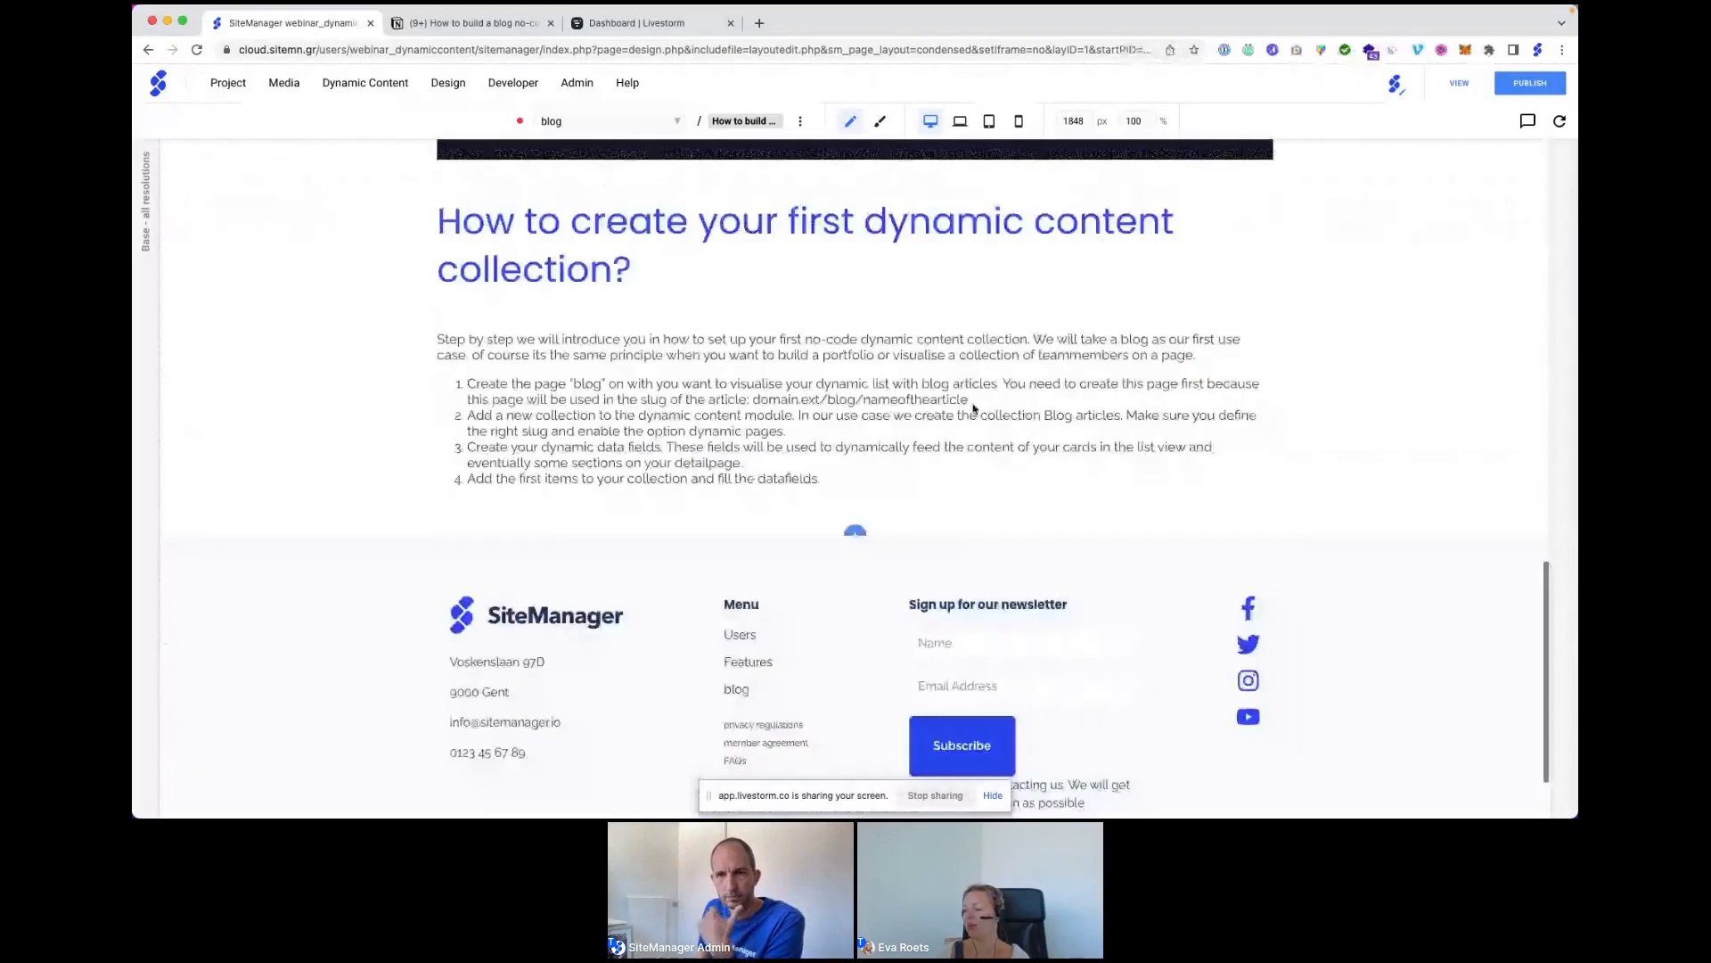
scroll(974, 408, up, 15)
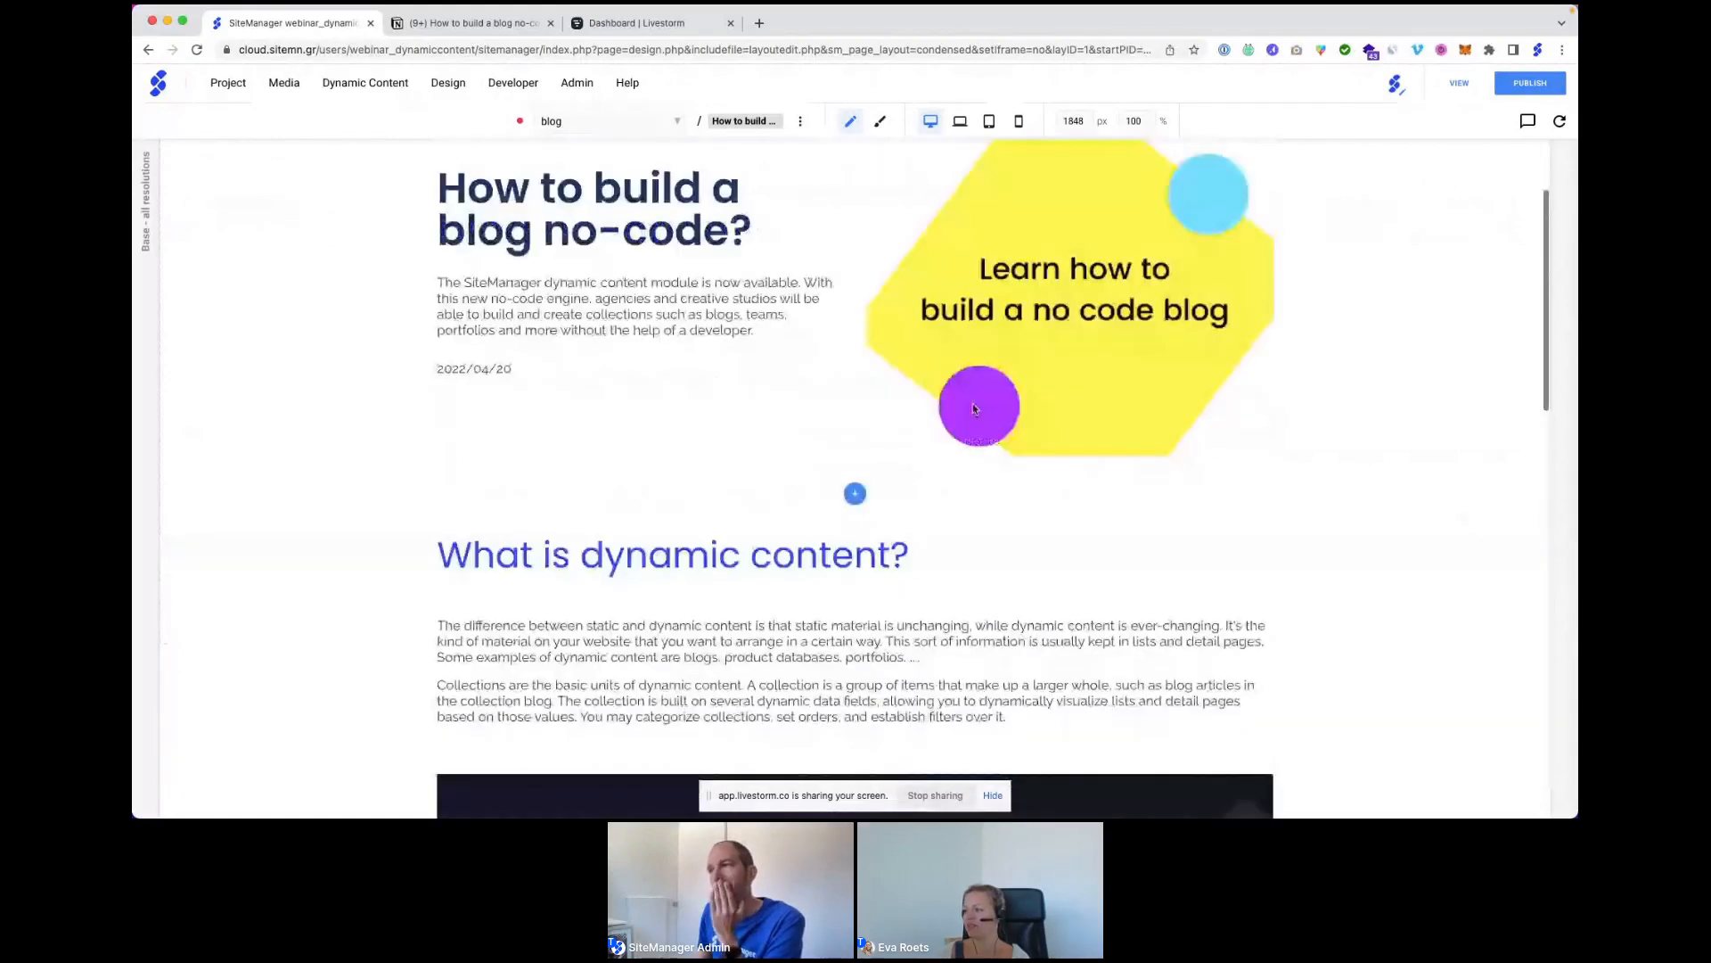
scroll(974, 408, up, 2)
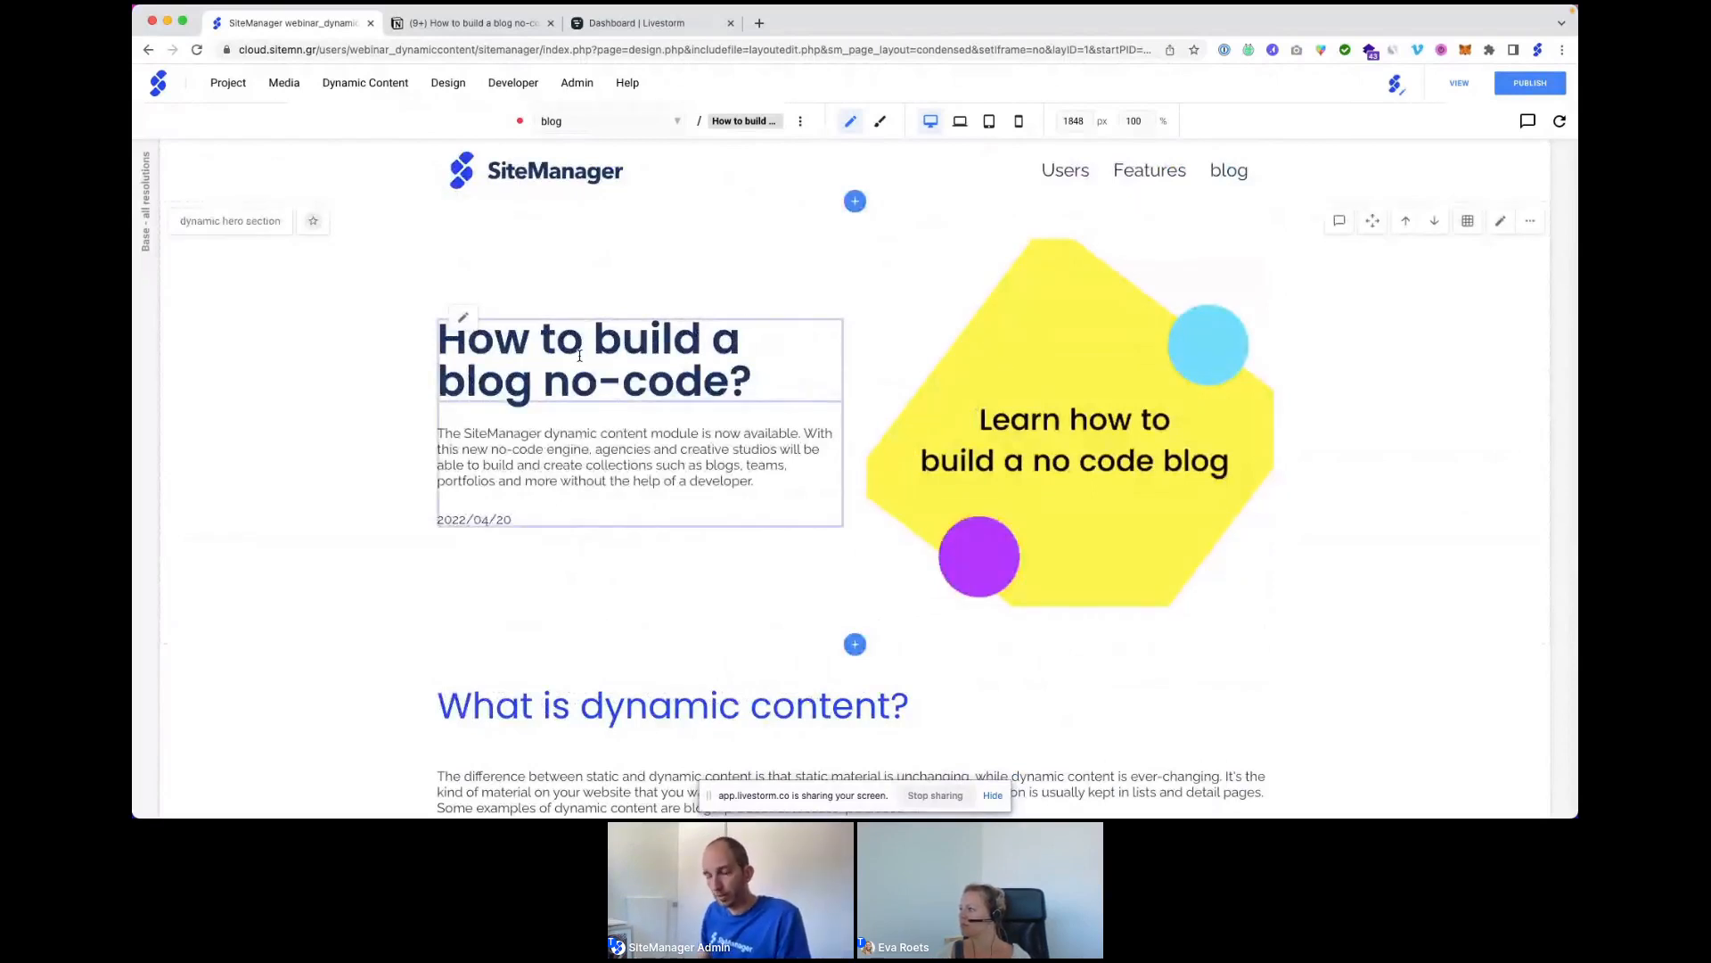
Open the Blog articles collection's configuration and go to its Templates page.
click(348, 82)
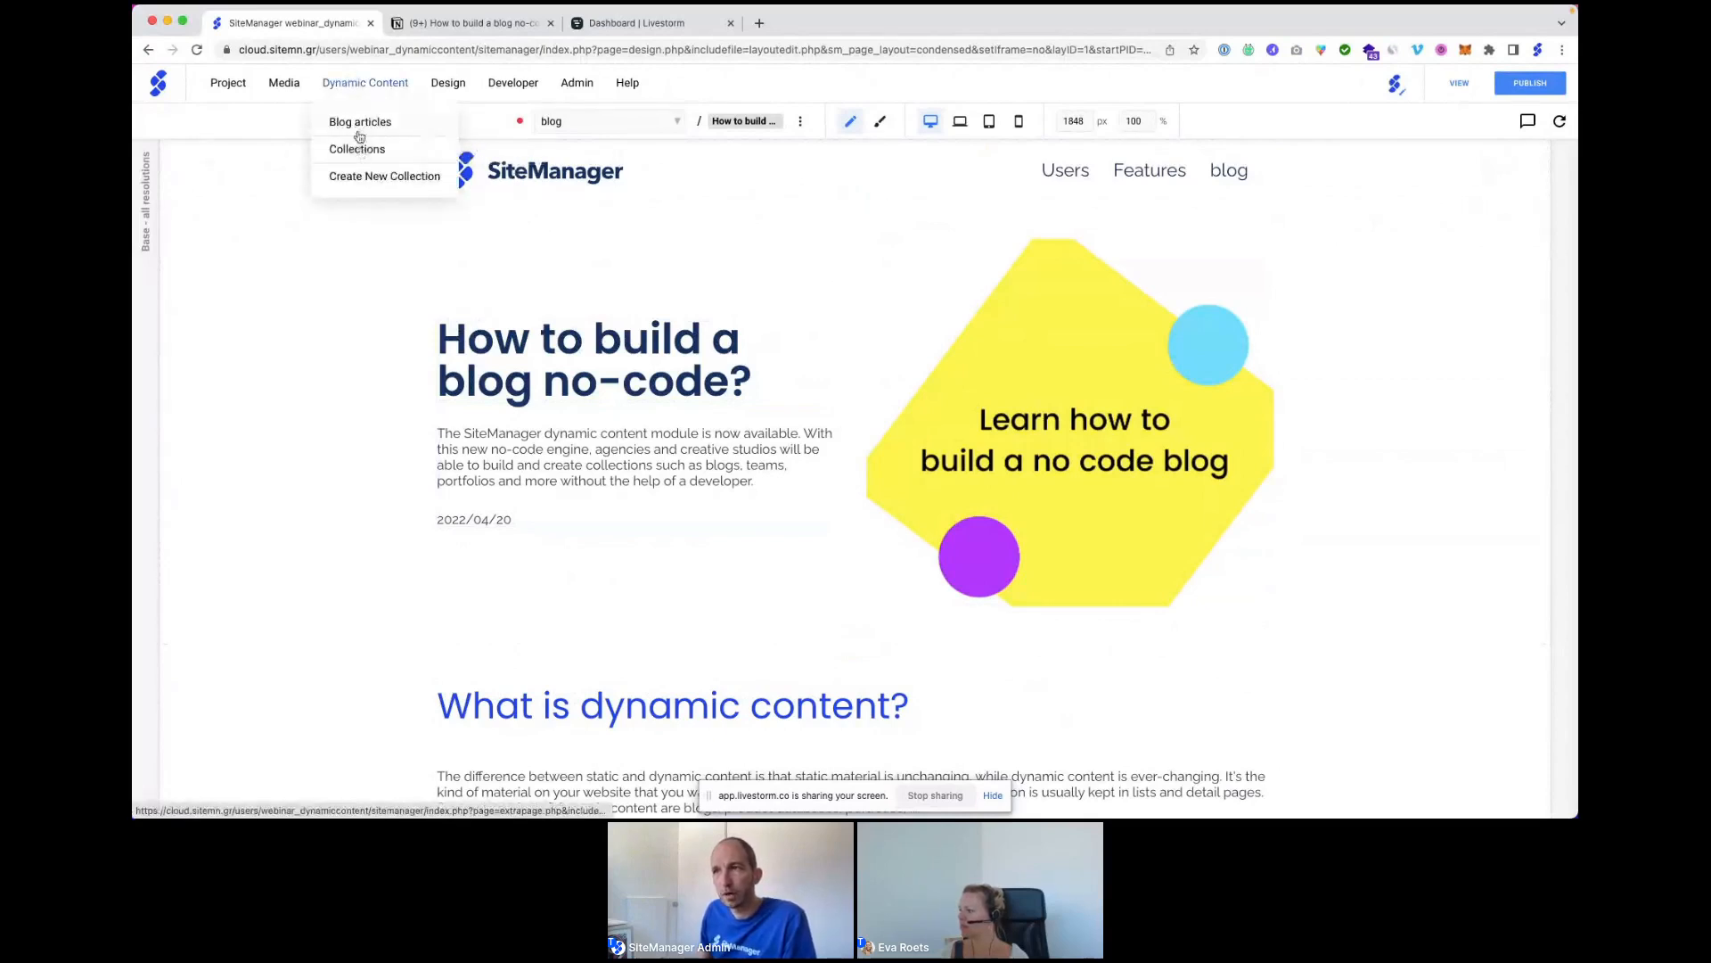
click(358, 125)
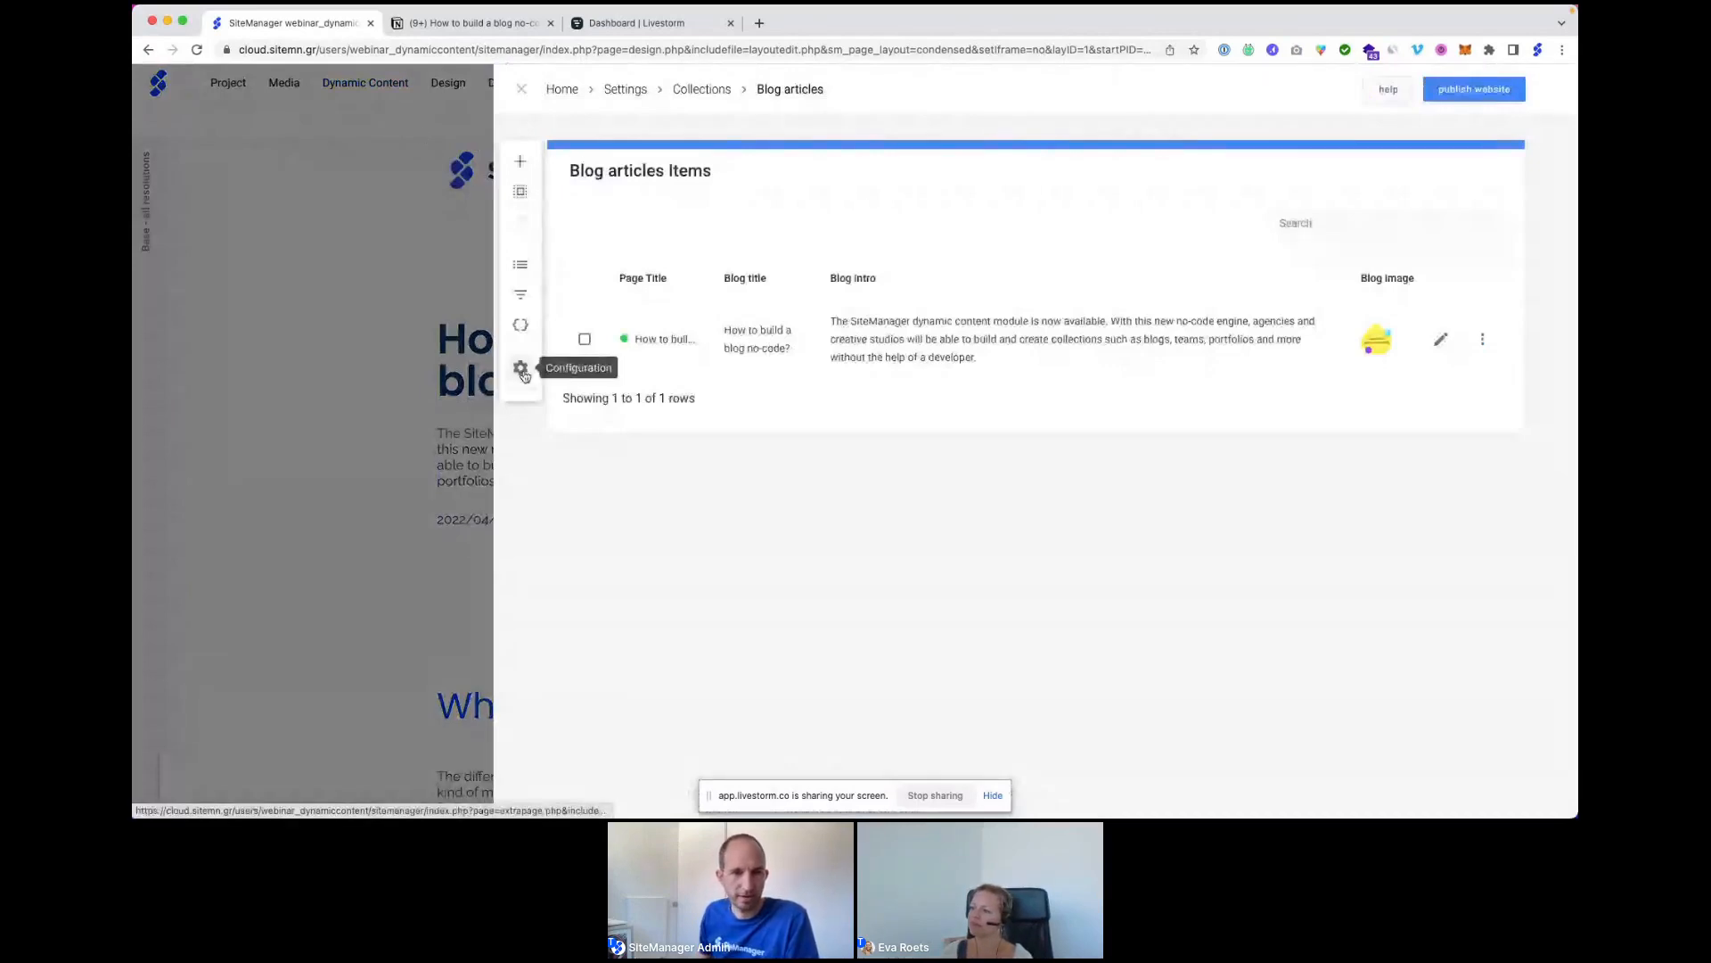
click(522, 370)
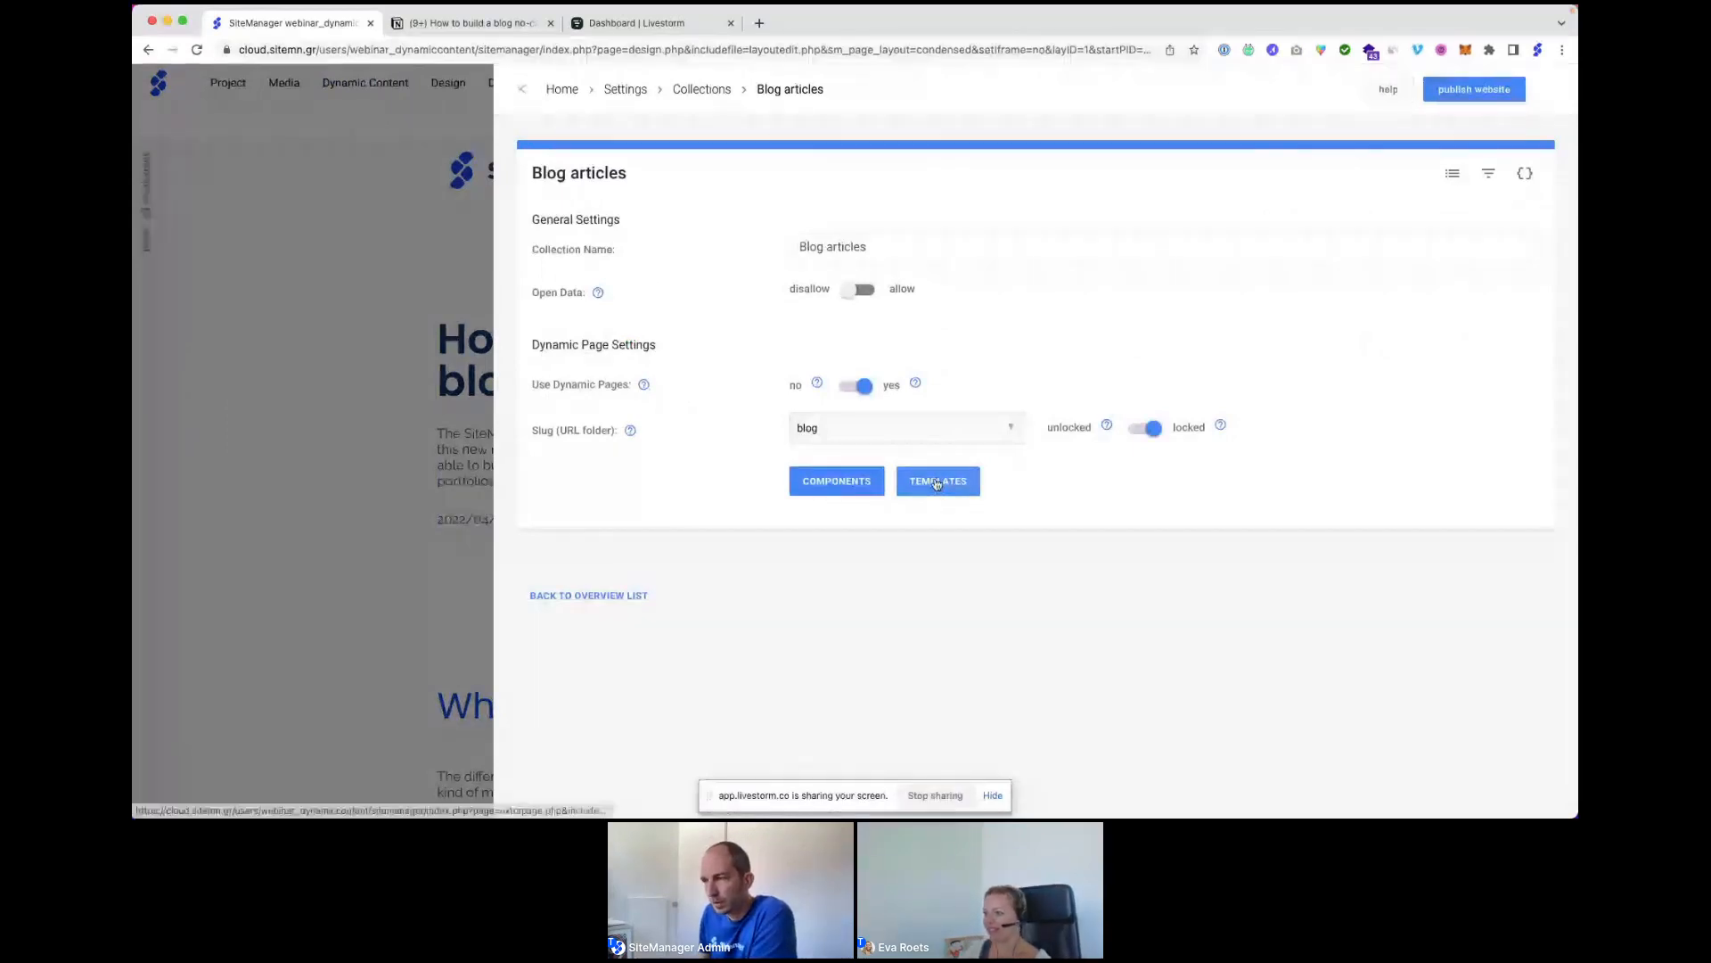
click(936, 483)
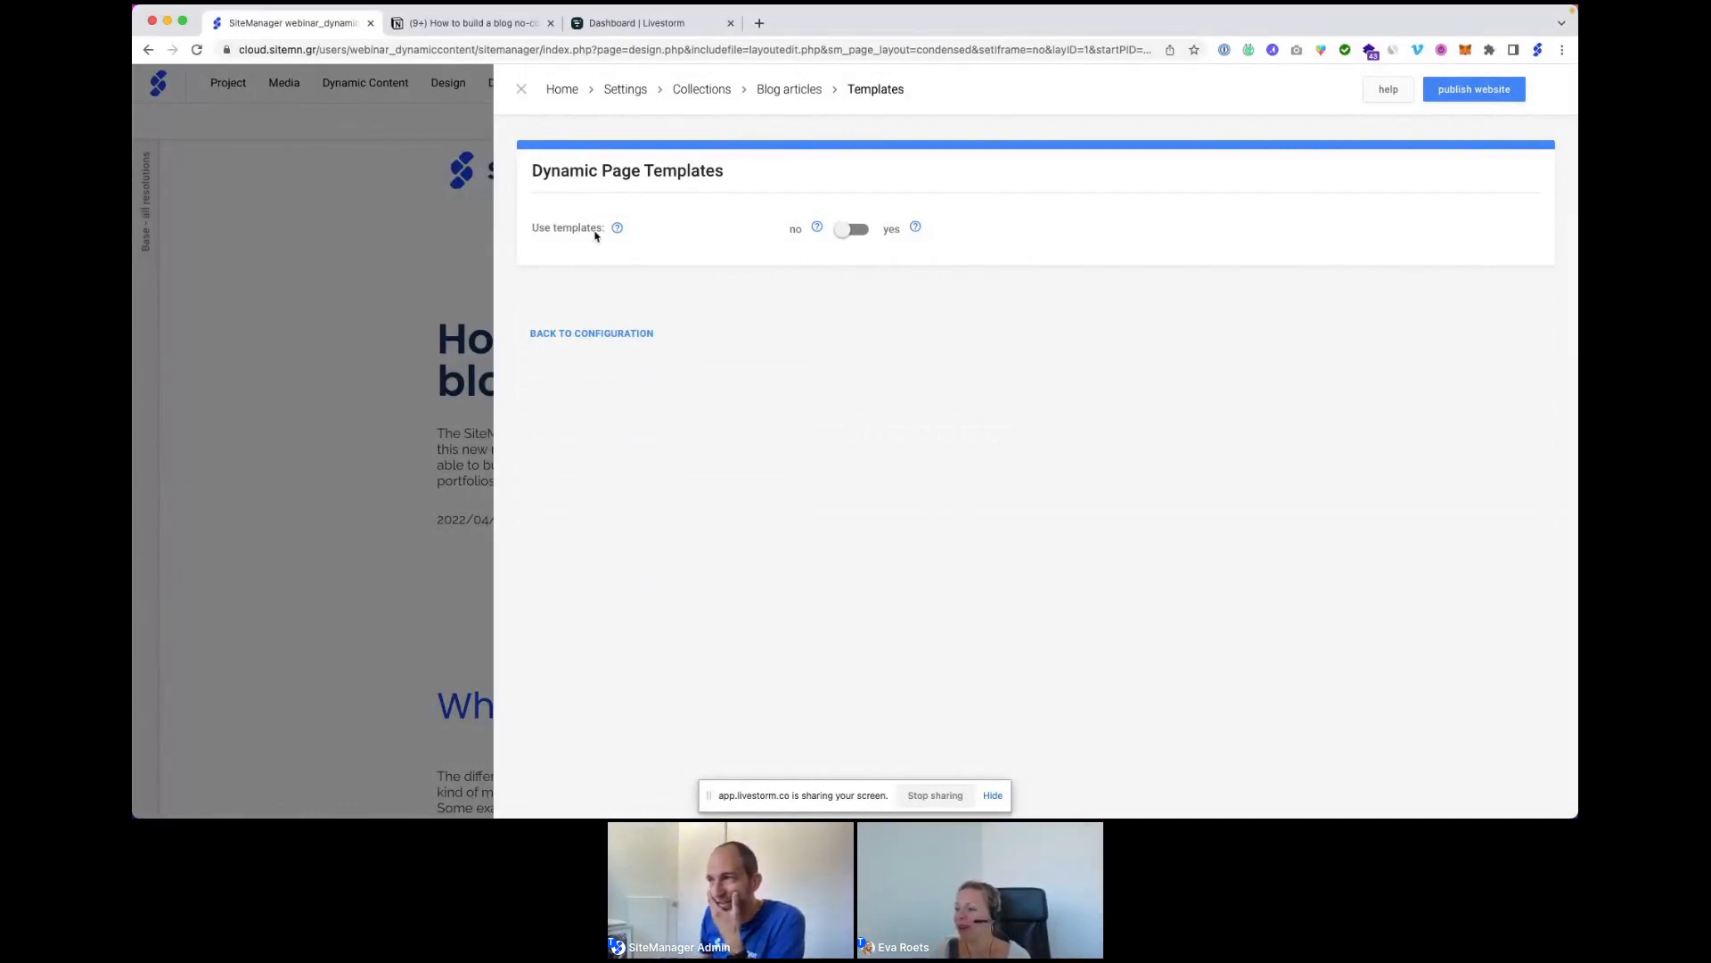
Turn templates on and pick 'How to build a blog no-code' as the Blog articles template.
click(852, 231)
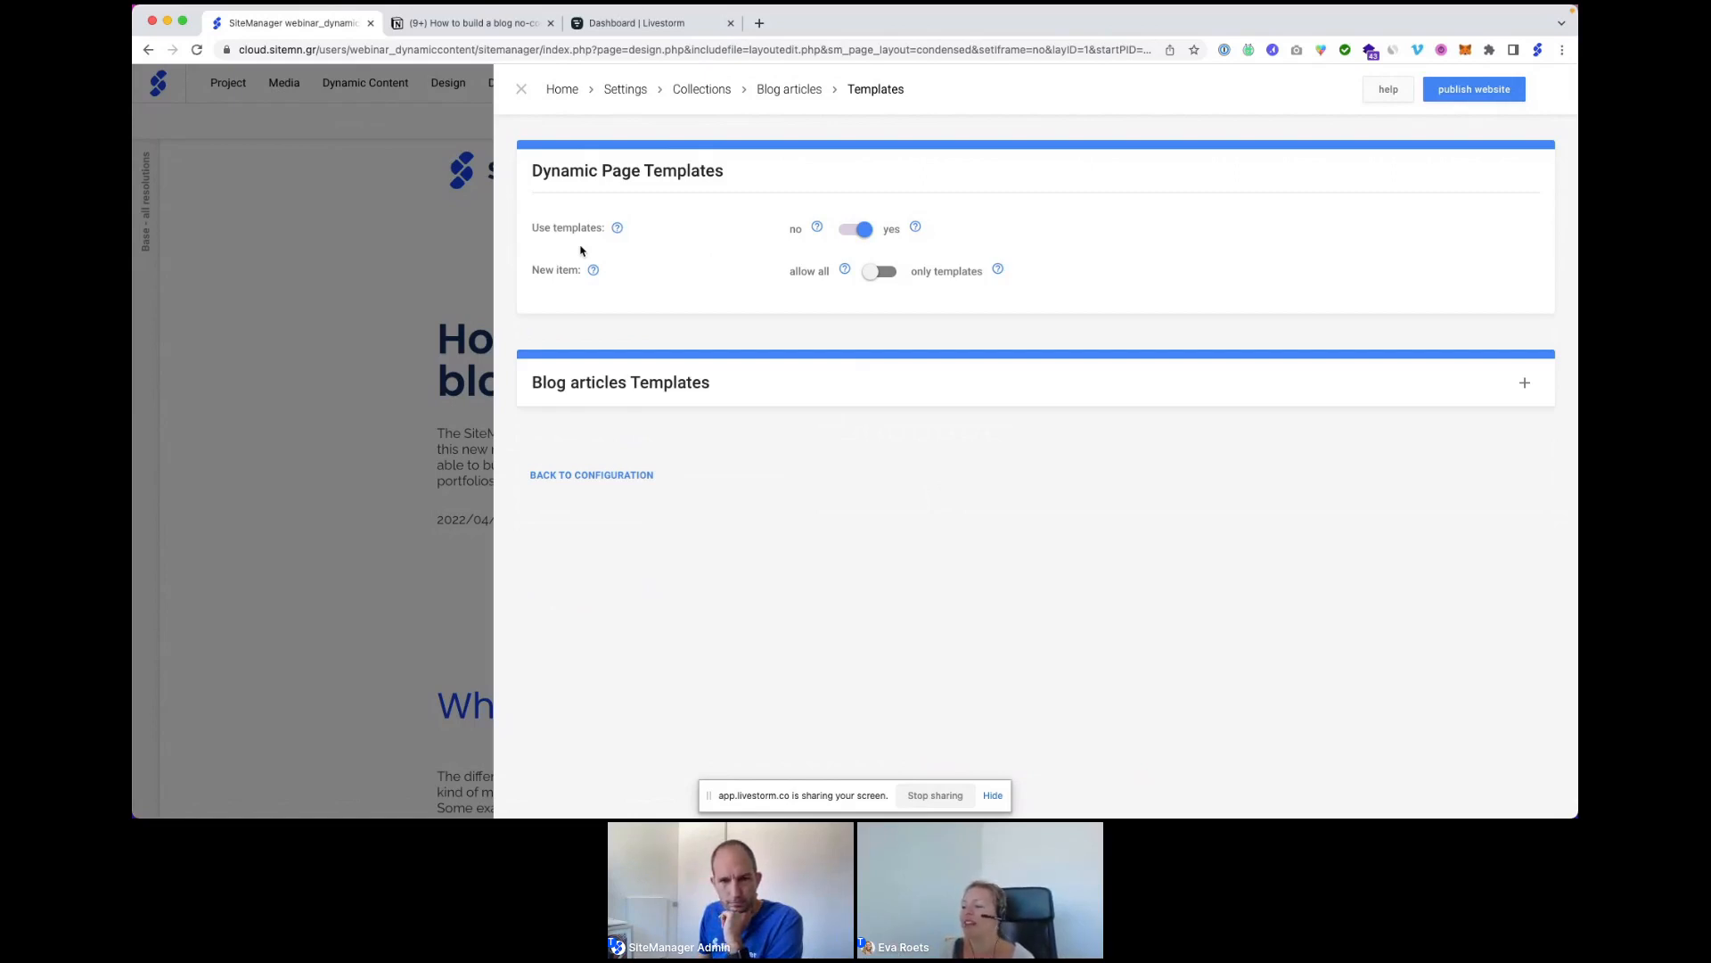
click(1525, 382)
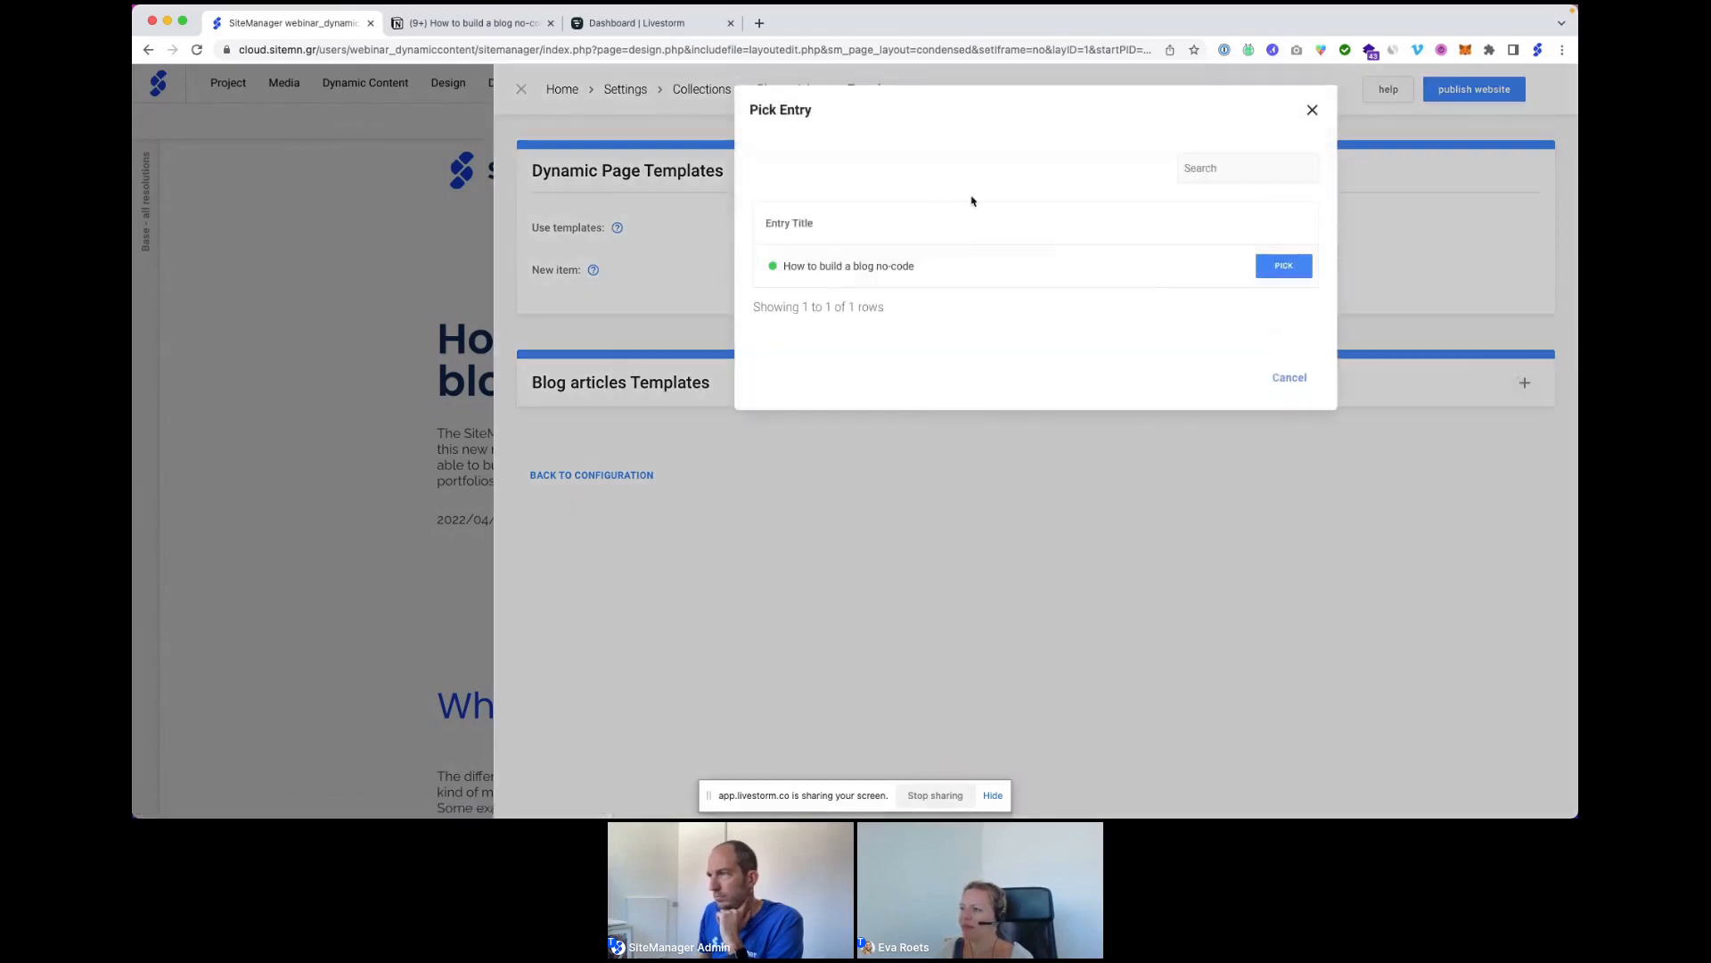
click(1286, 270)
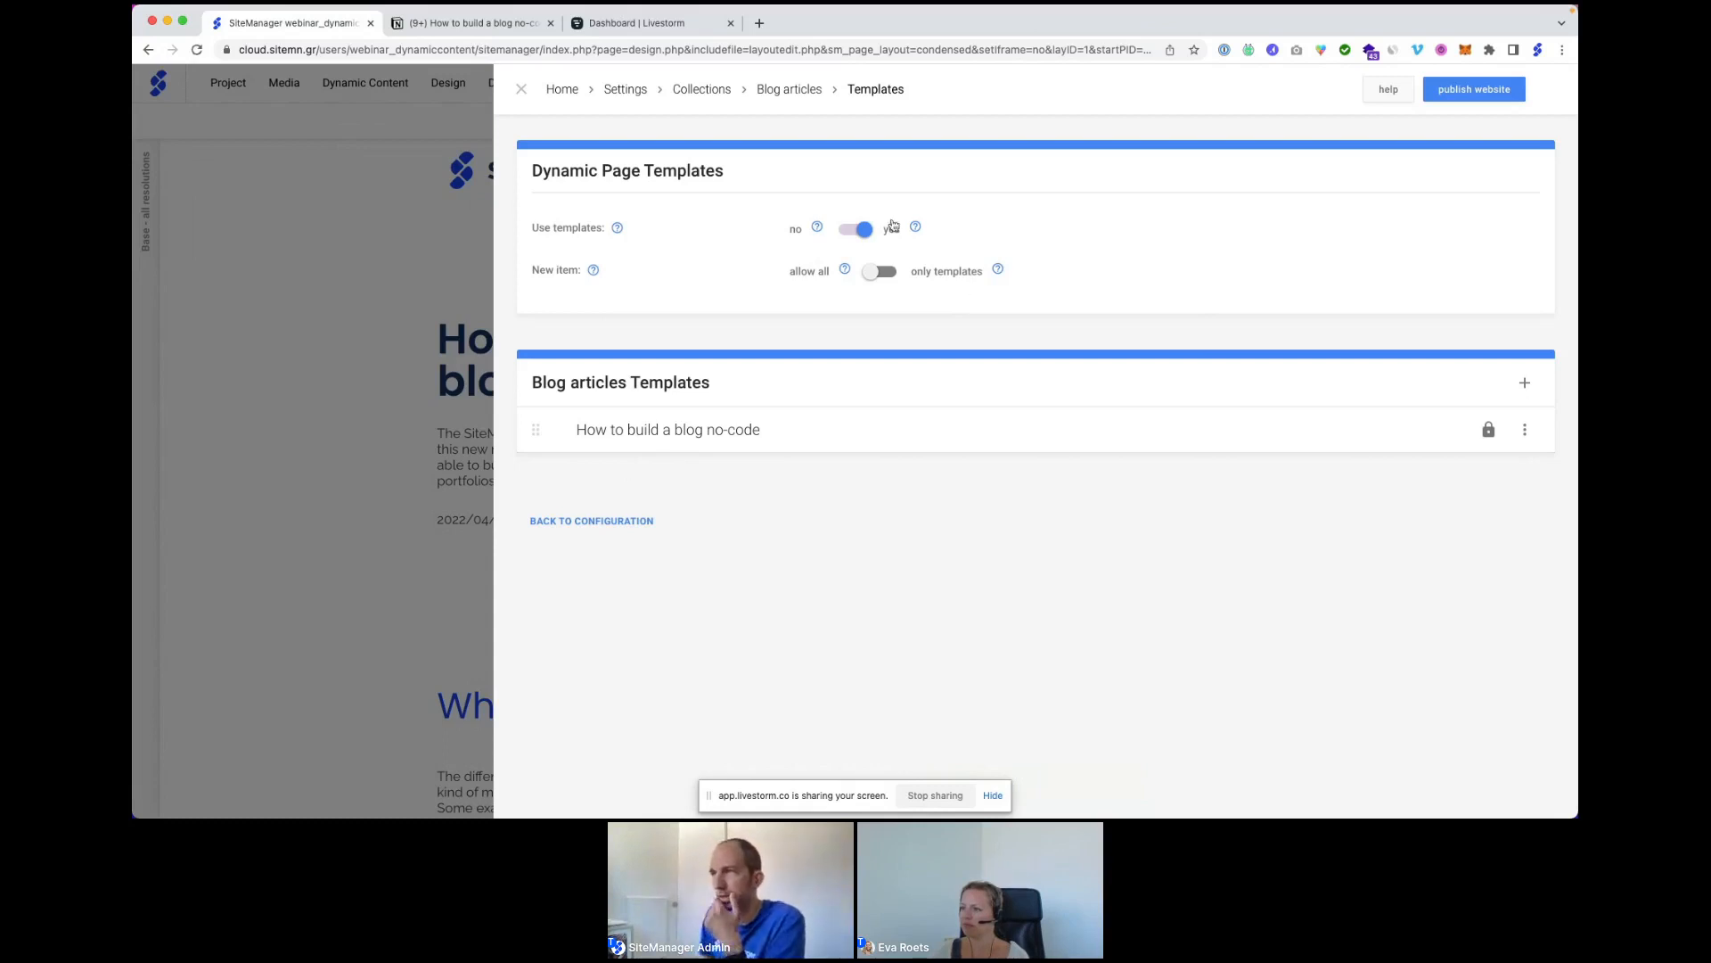
click(793, 93)
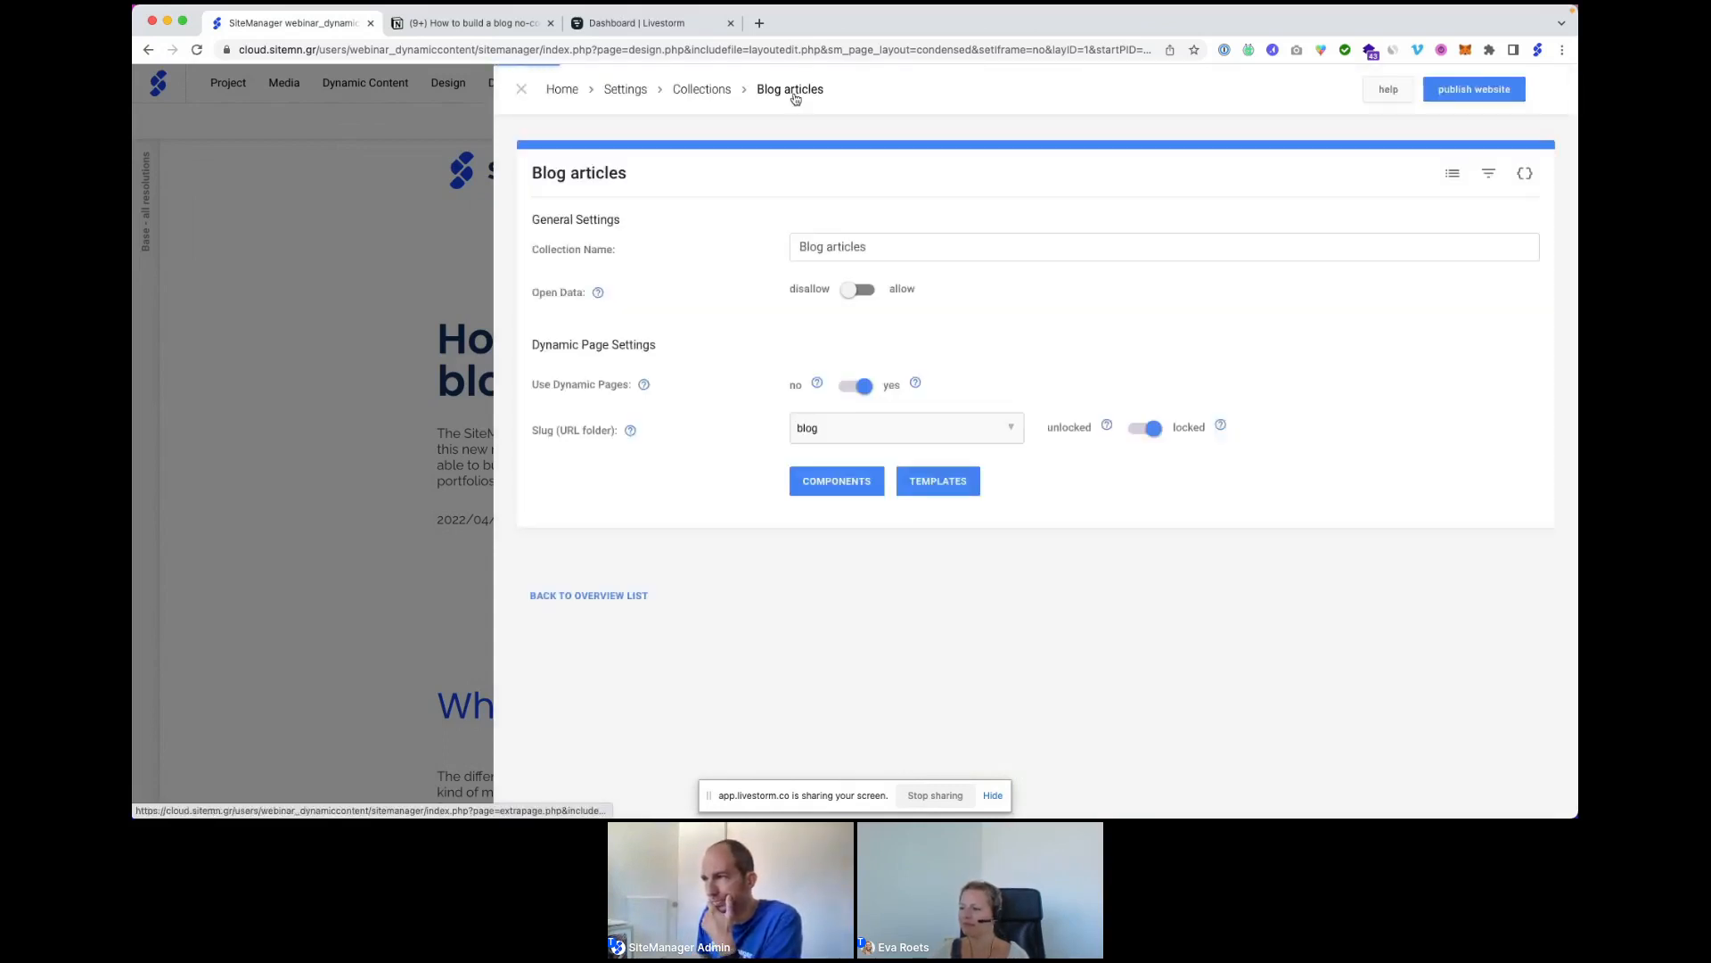
Start a new Blog articles item, keeping the blog no-code entry as its template.
click(768, 97)
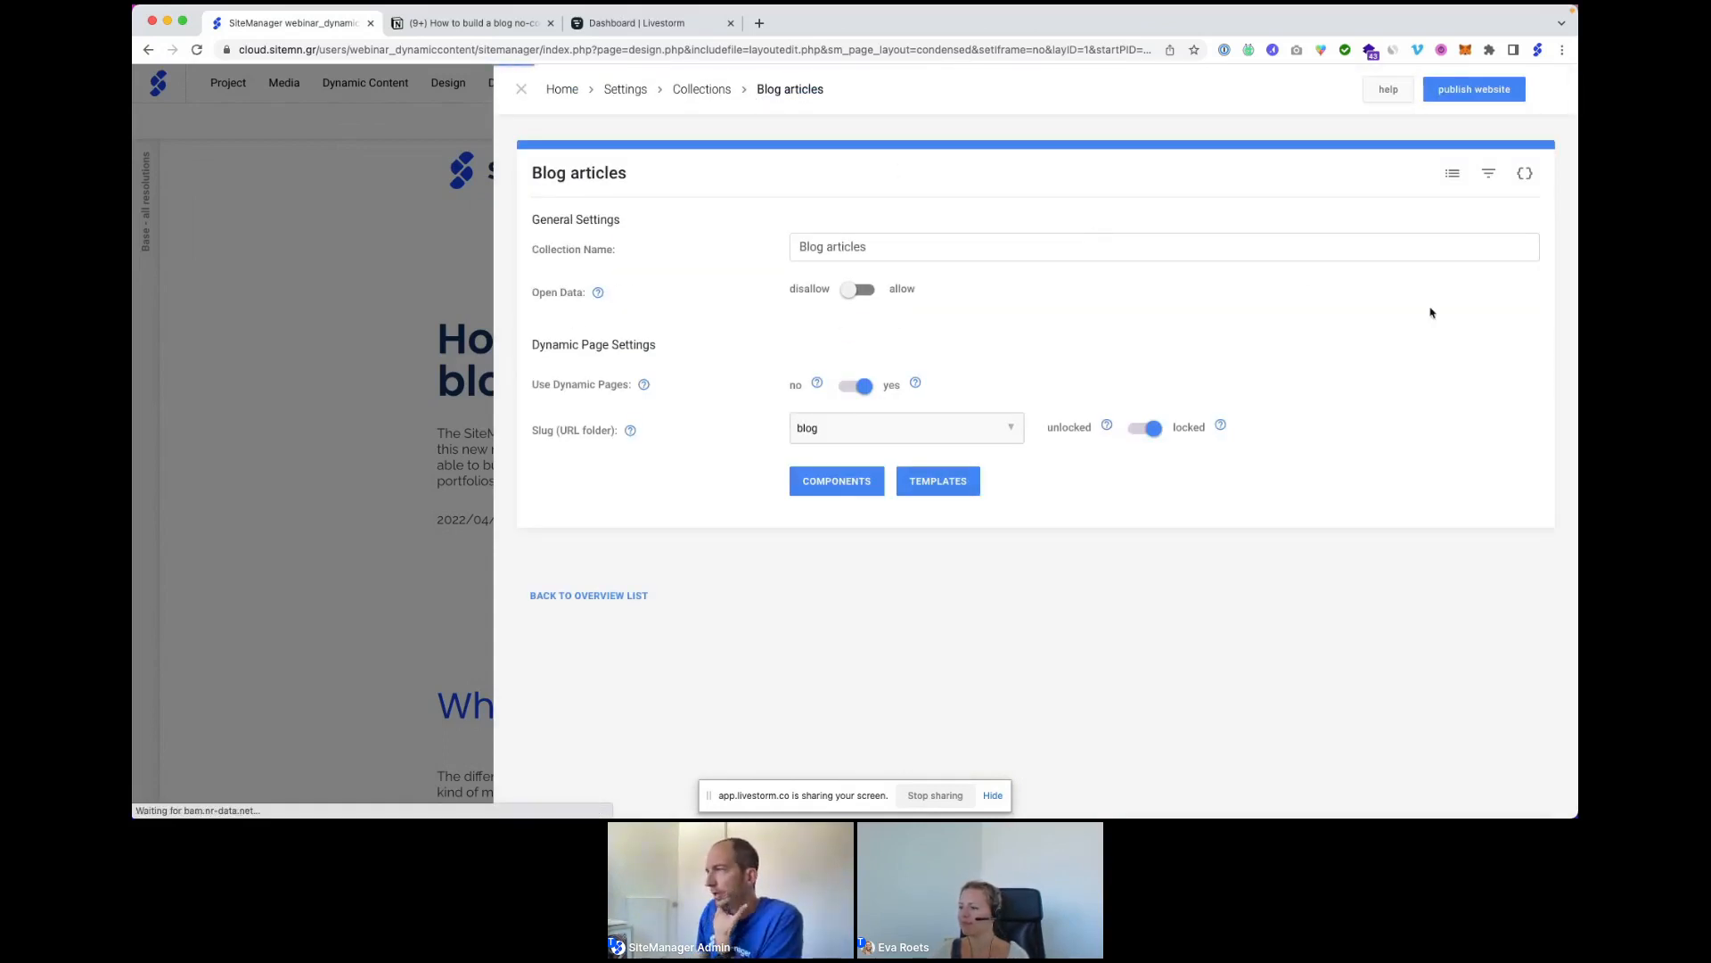
click(710, 92)
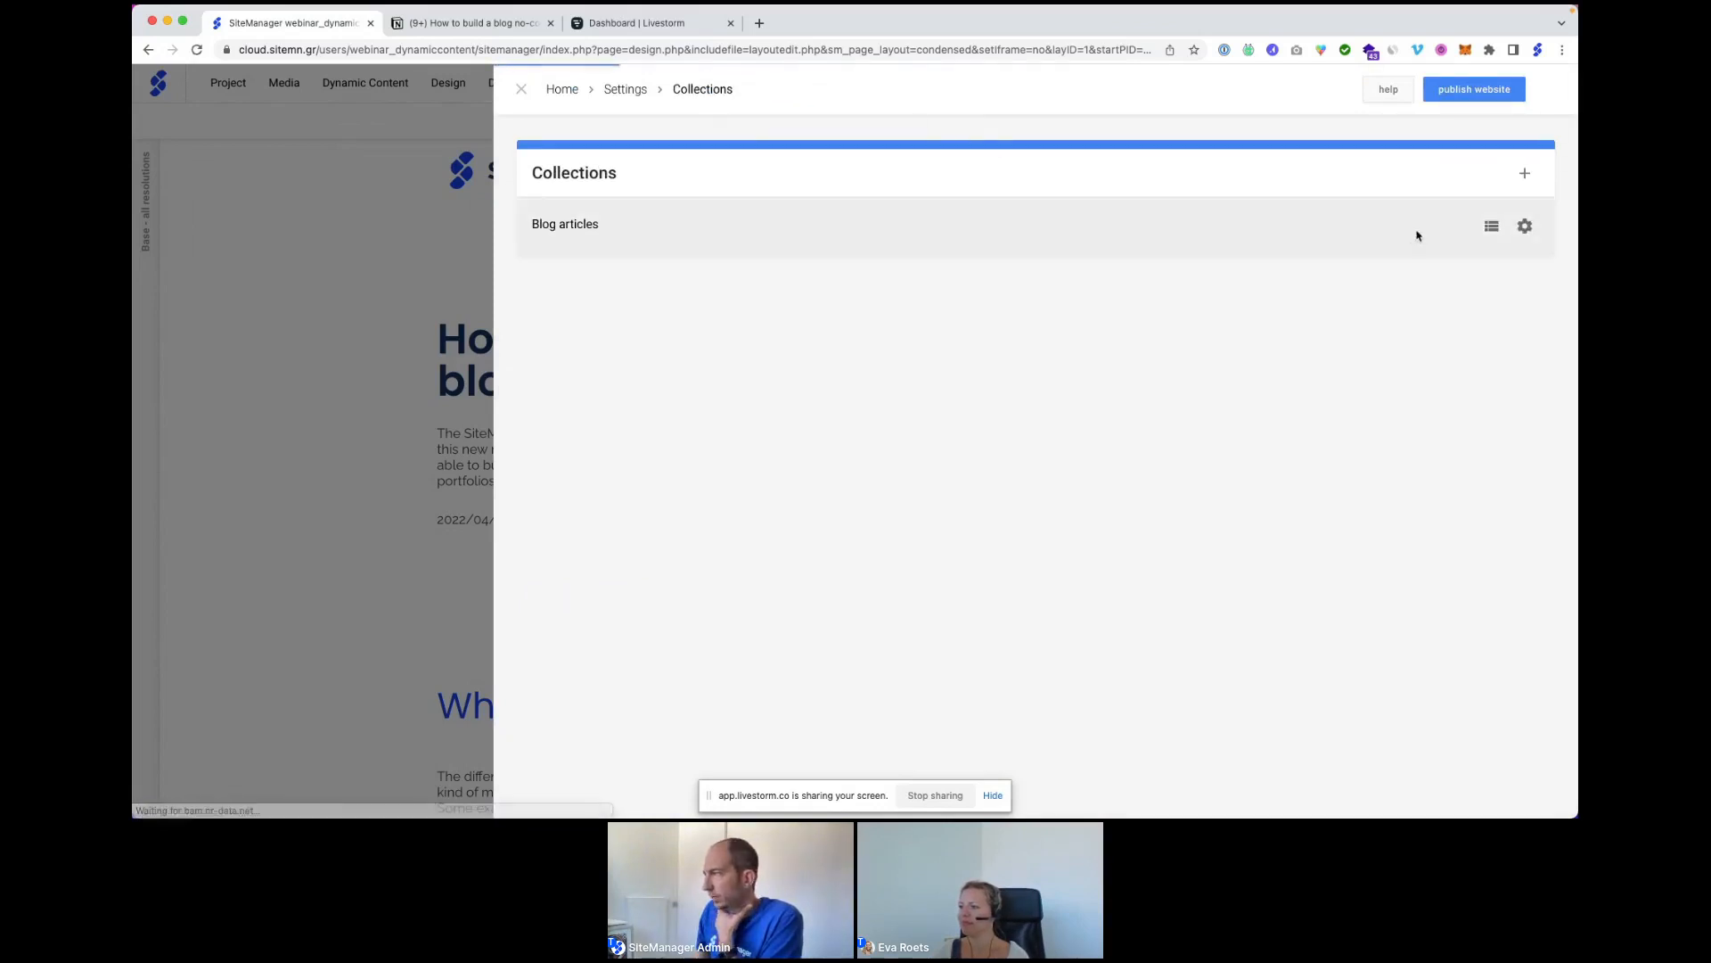
click(1491, 226)
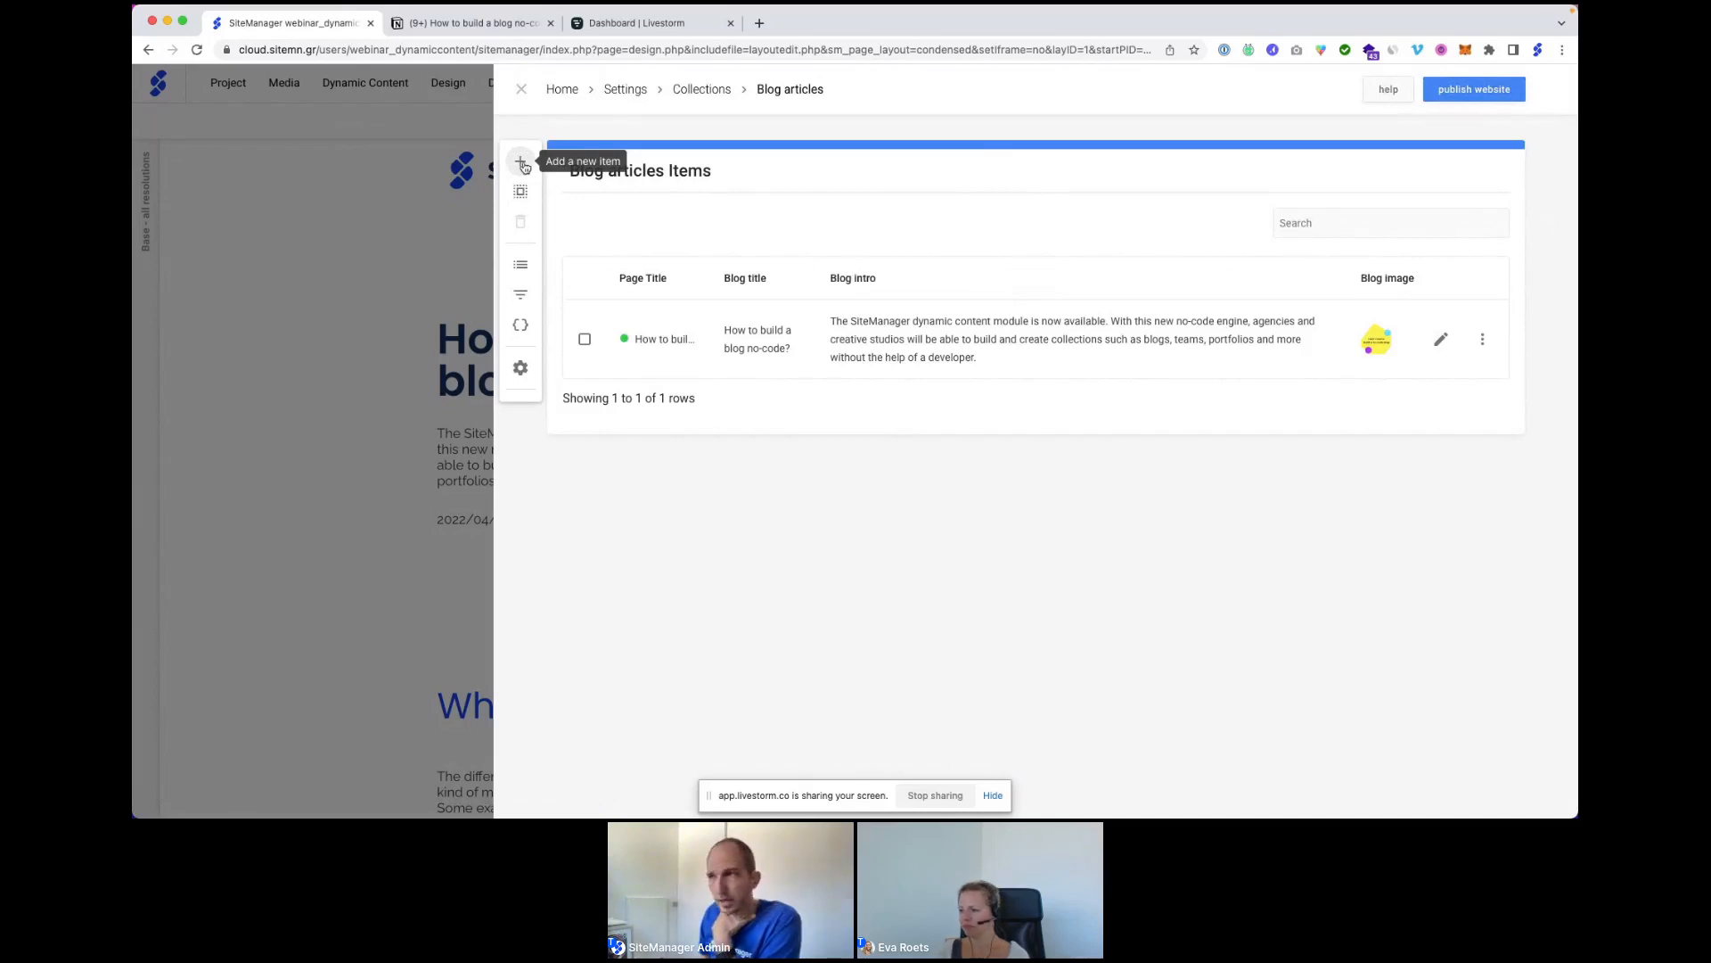
click(522, 163)
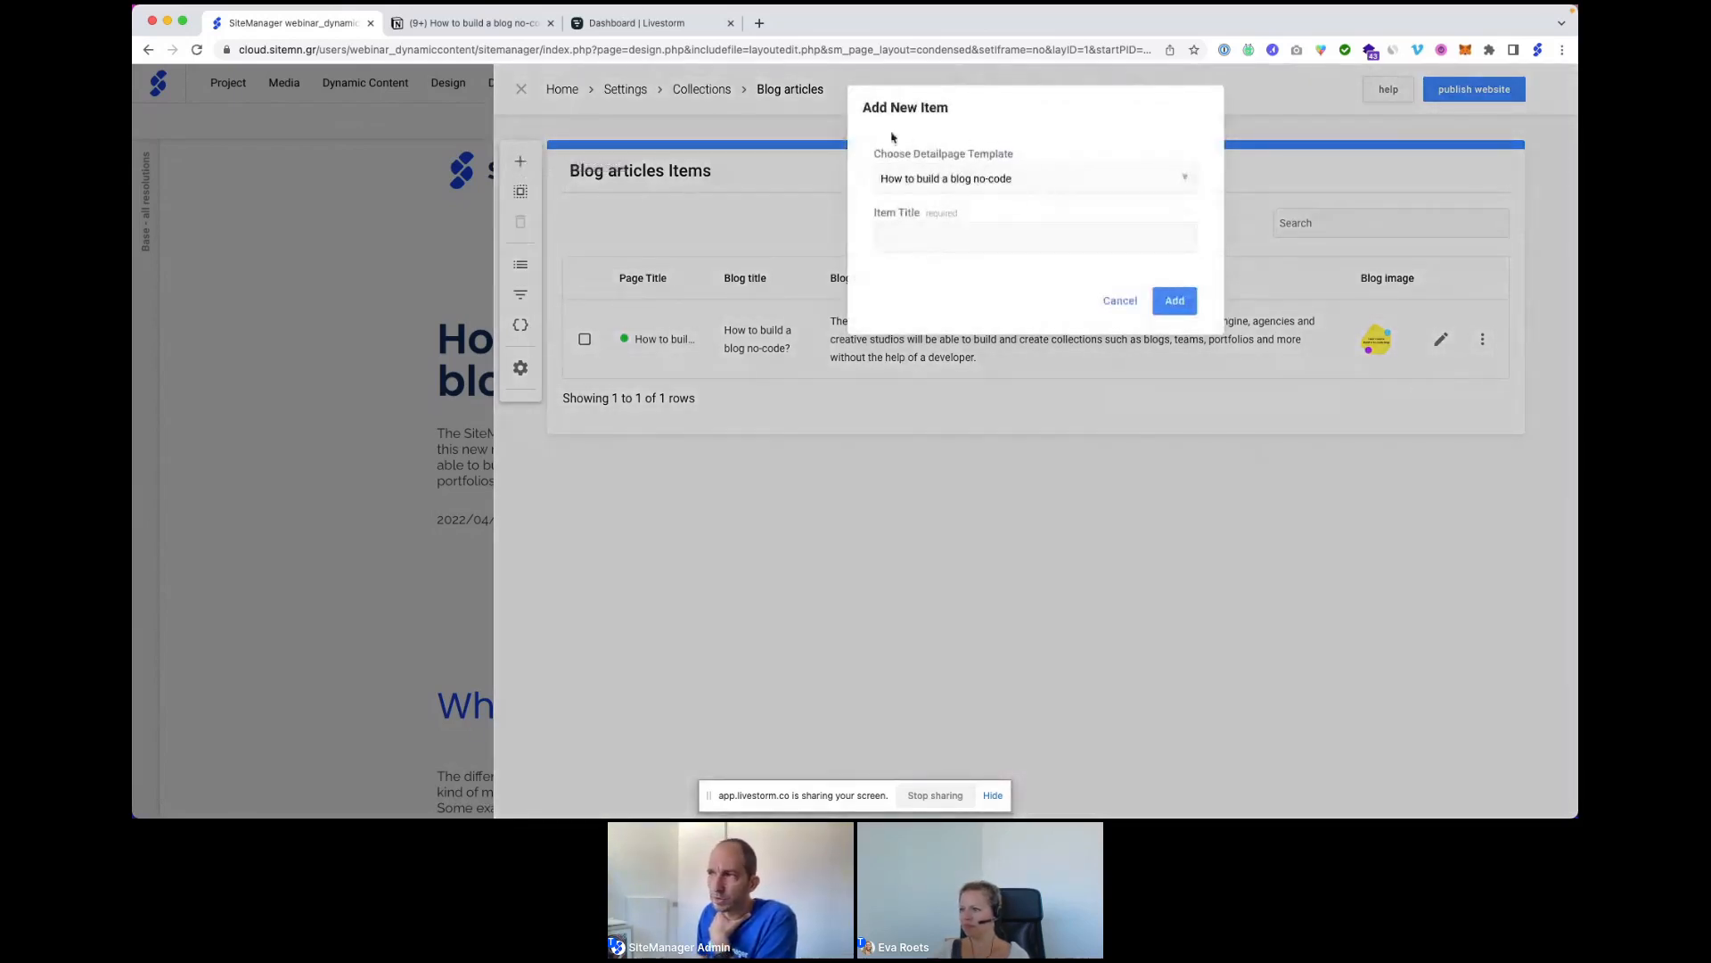
click(1005, 180)
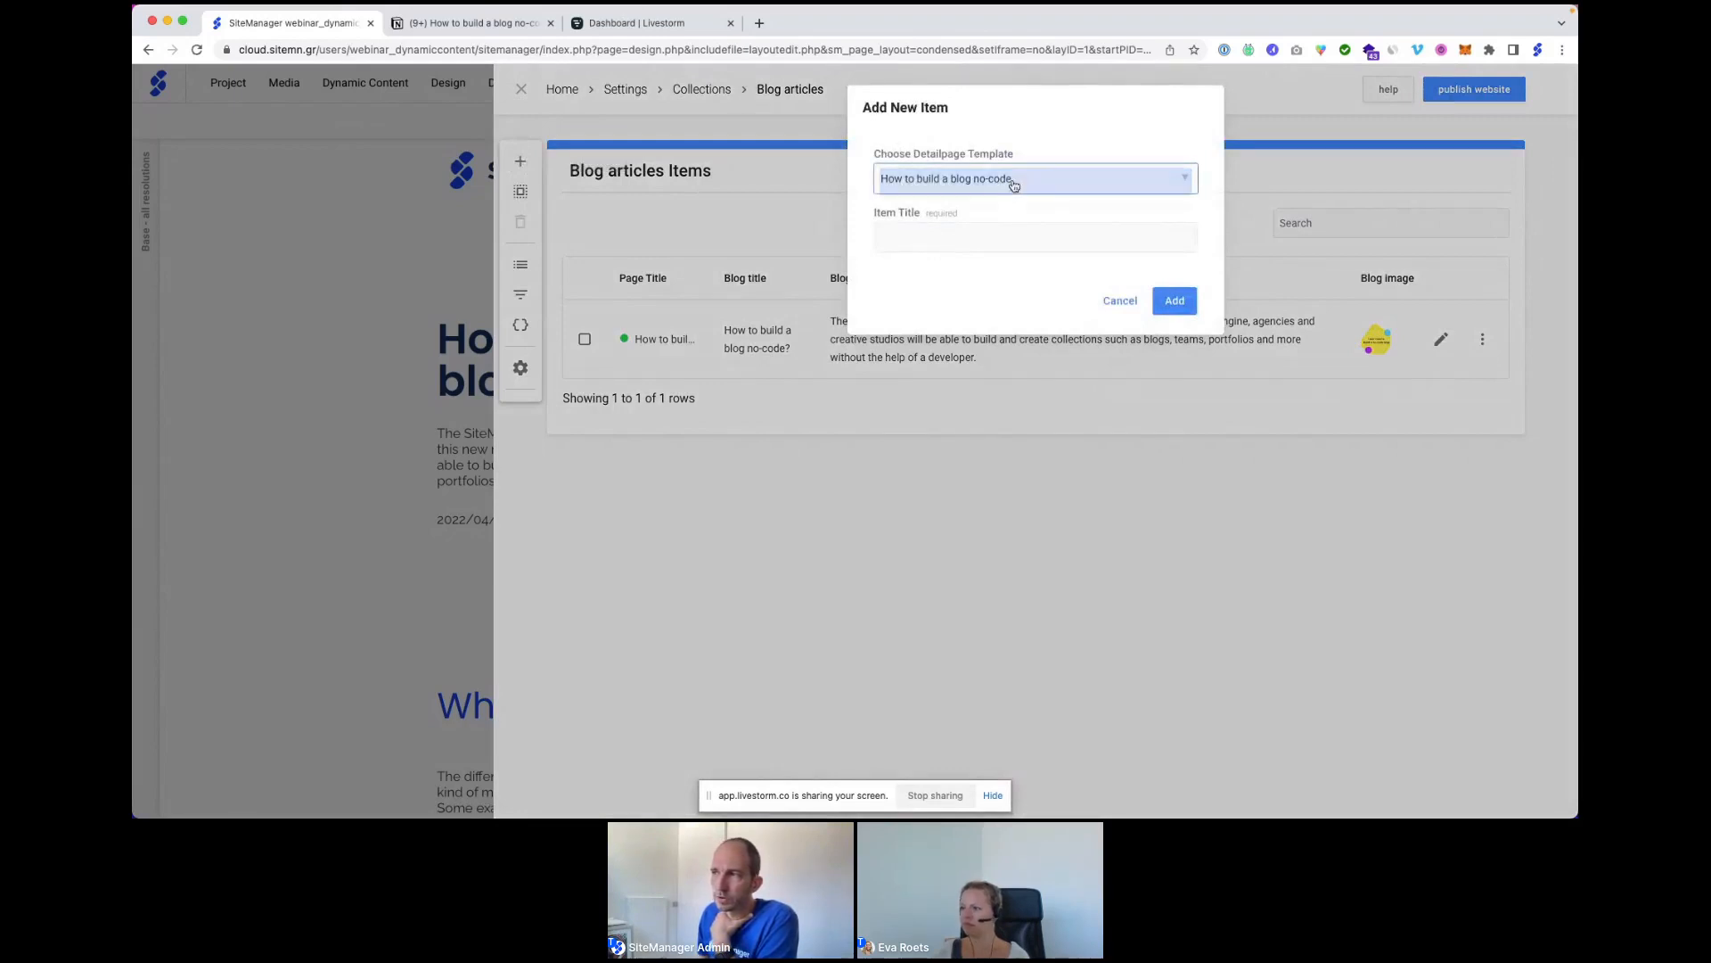
click(1031, 135)
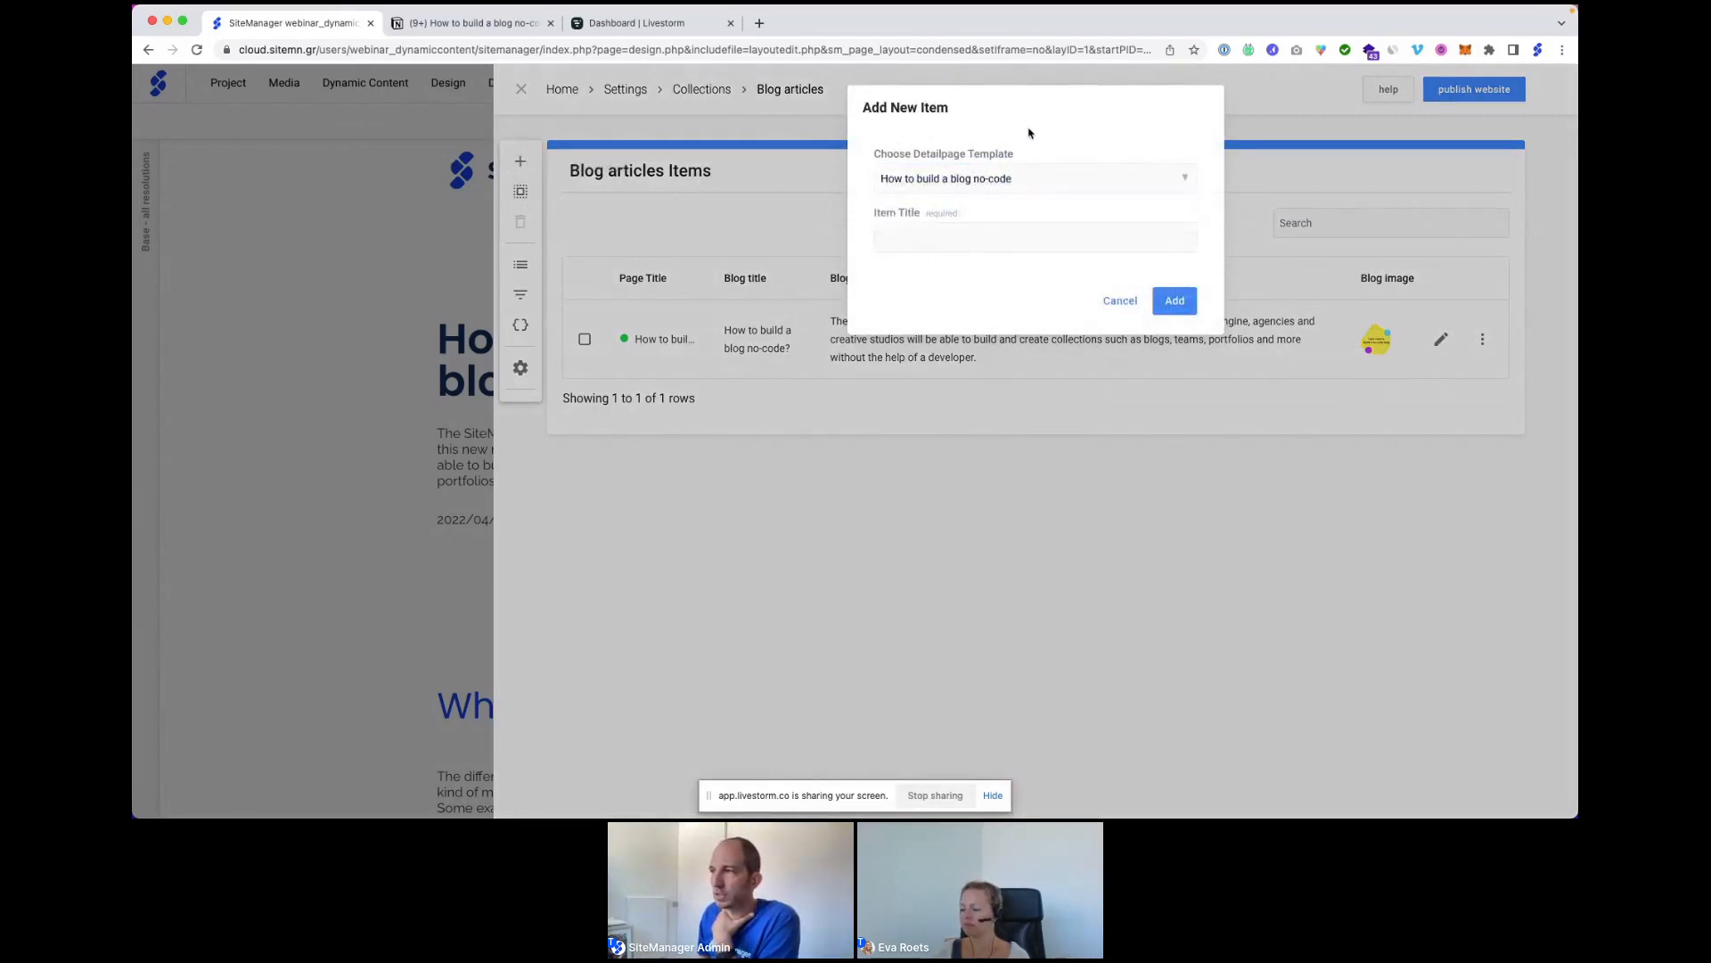
Title the new item 'How to build a portfolio no-code' and create it.
click(935, 237)
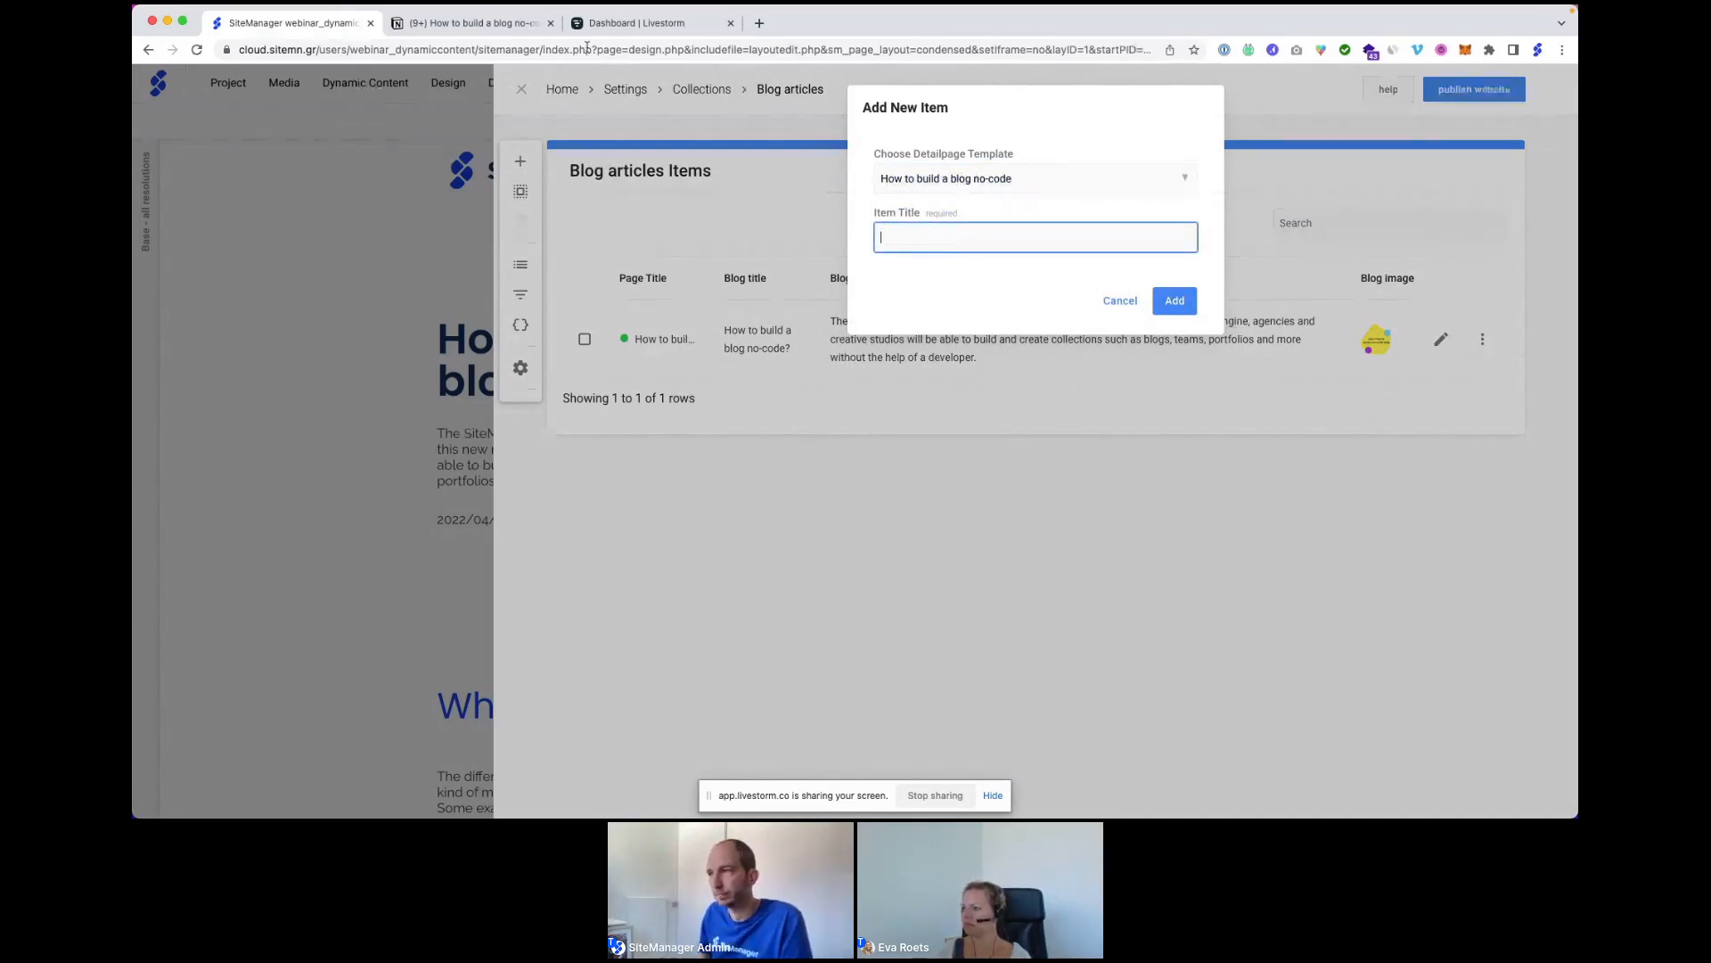
text(How to build a portfolio )
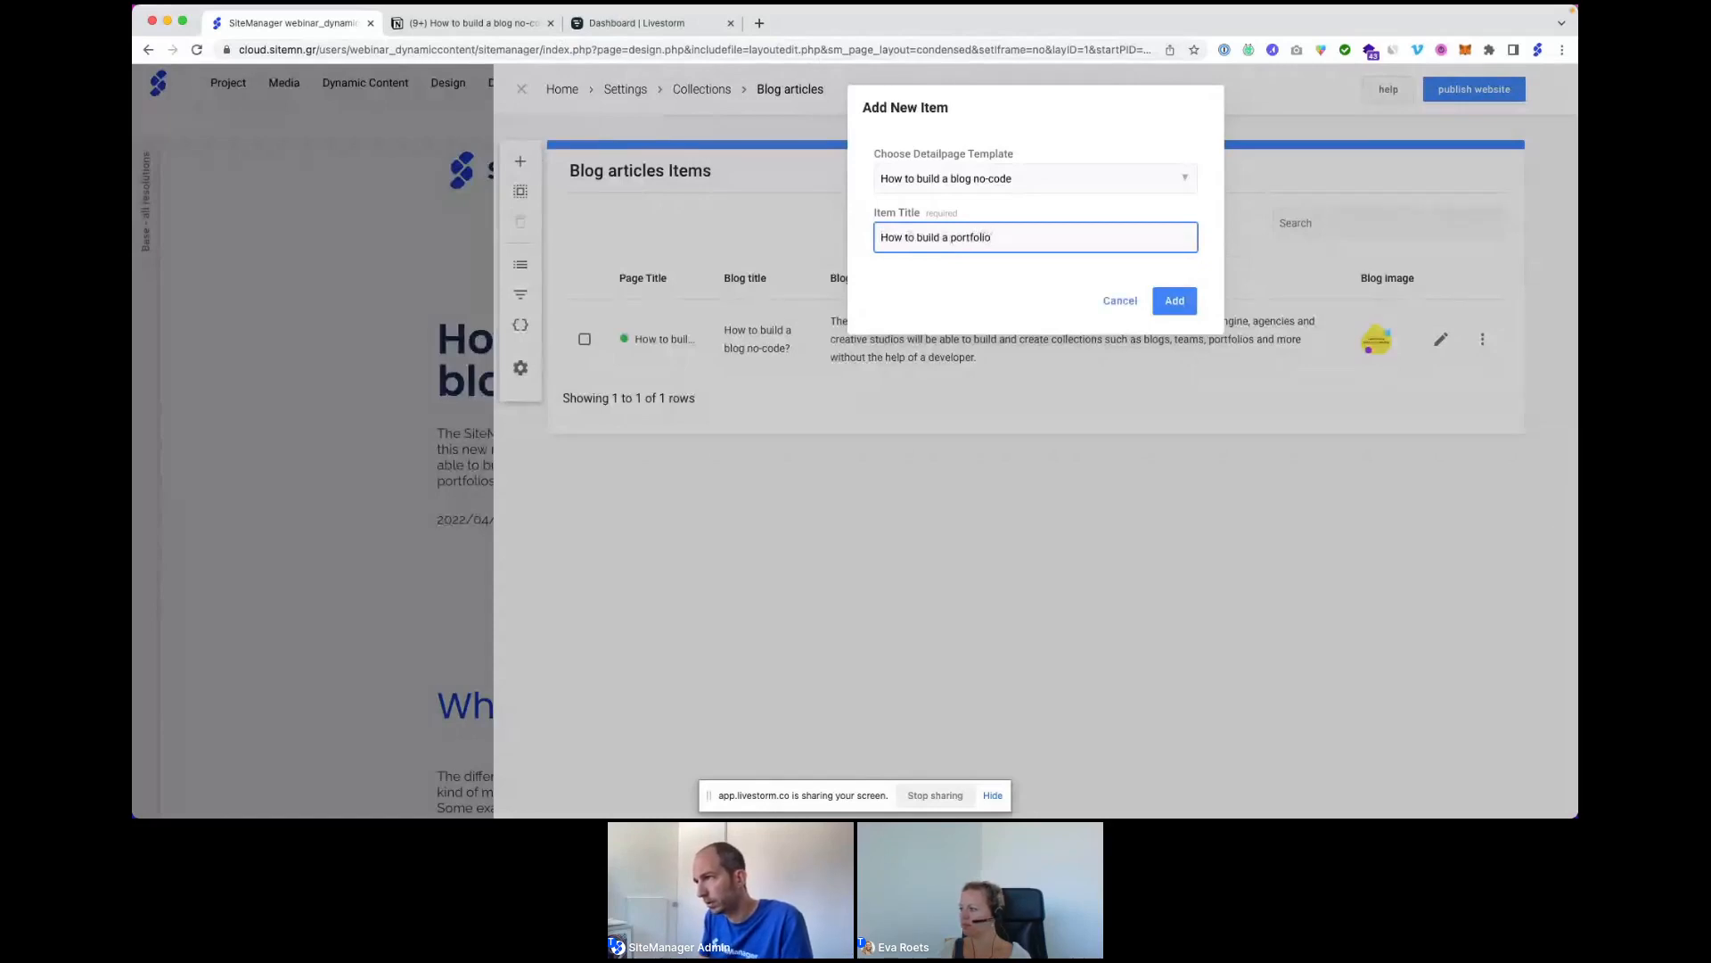
text(no-code)
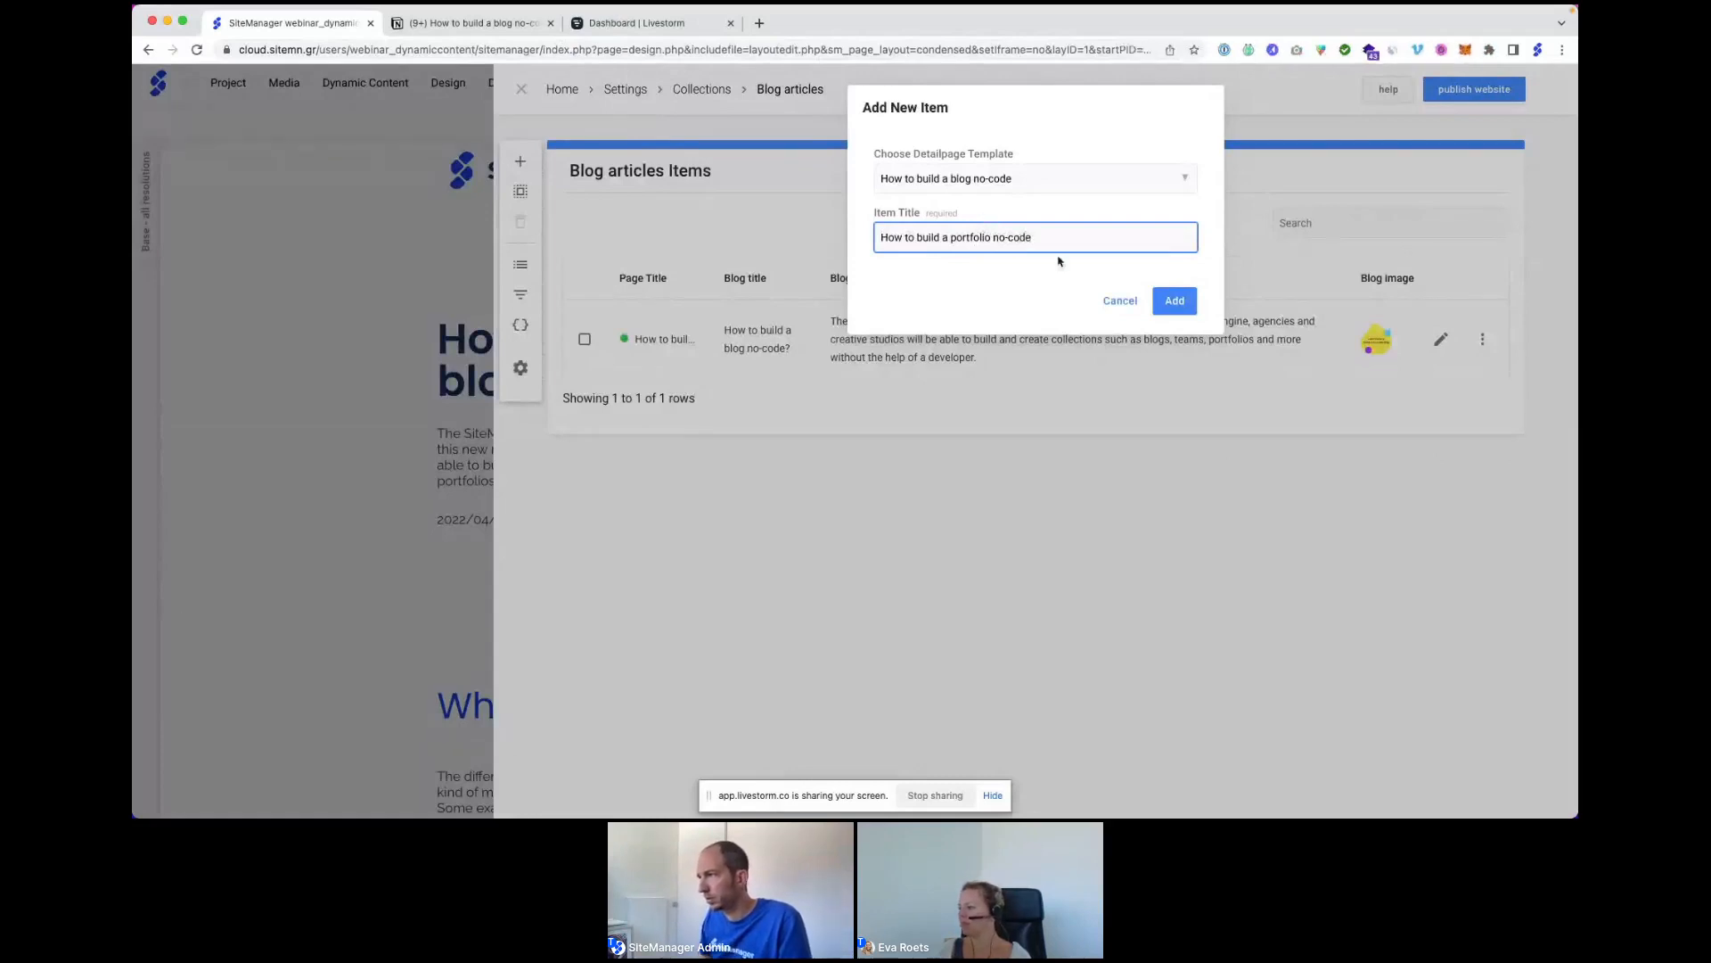
click(1179, 303)
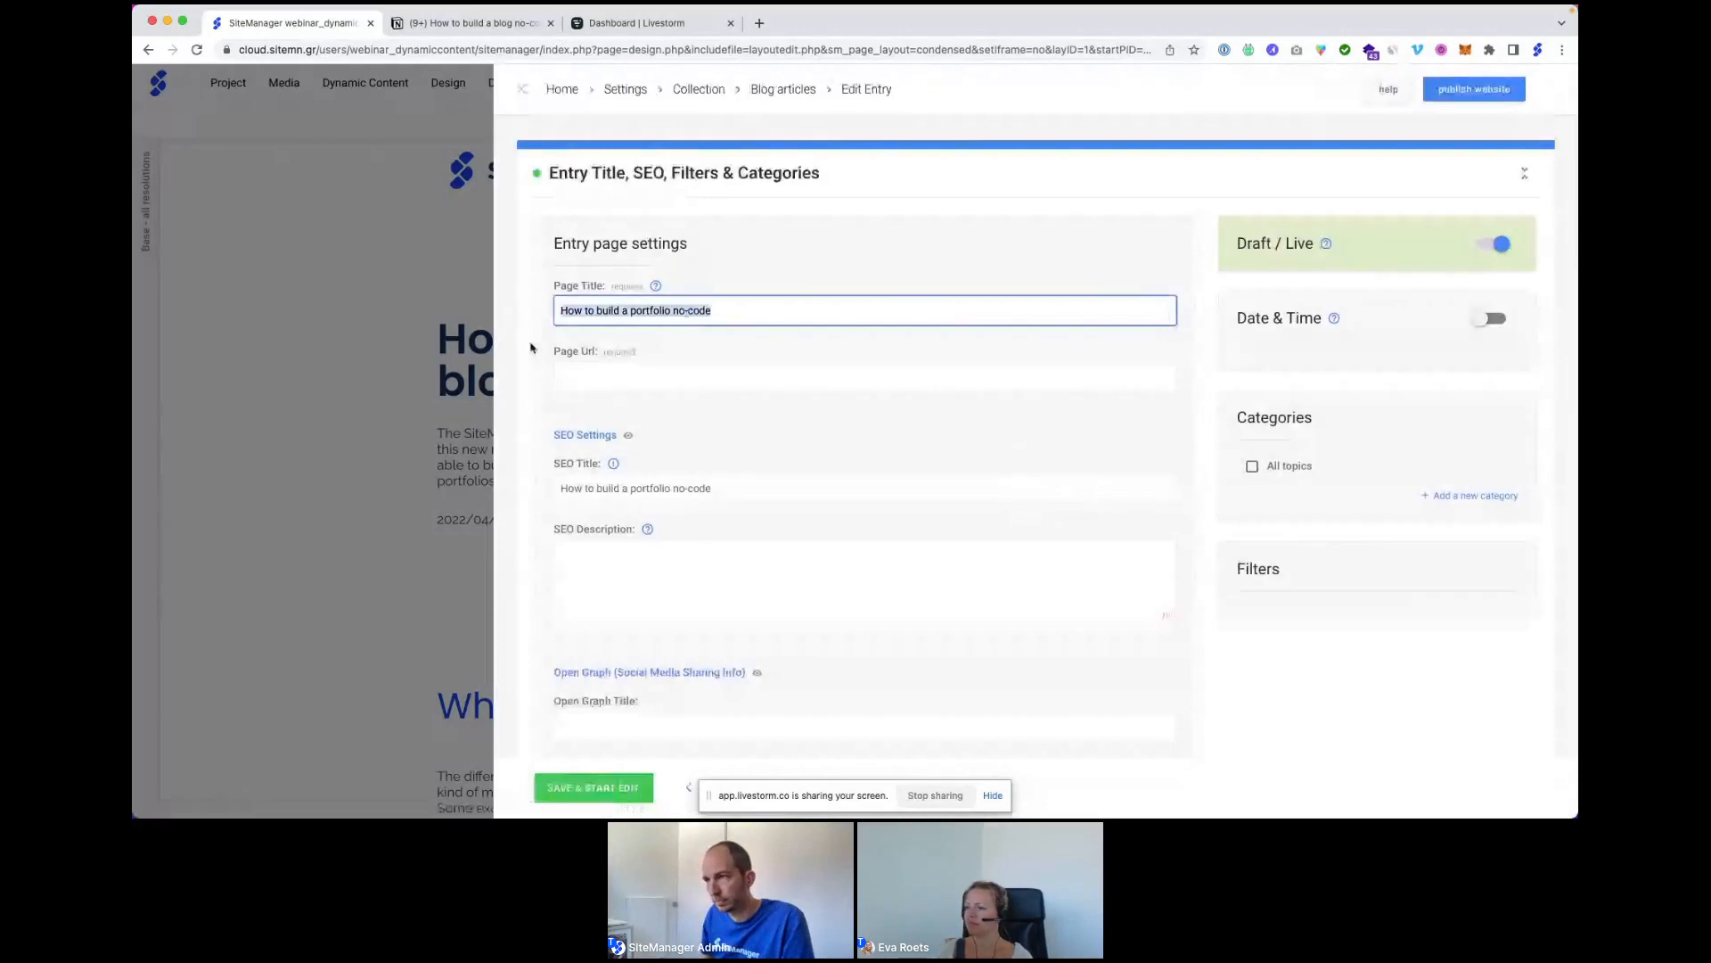
key(Tab)
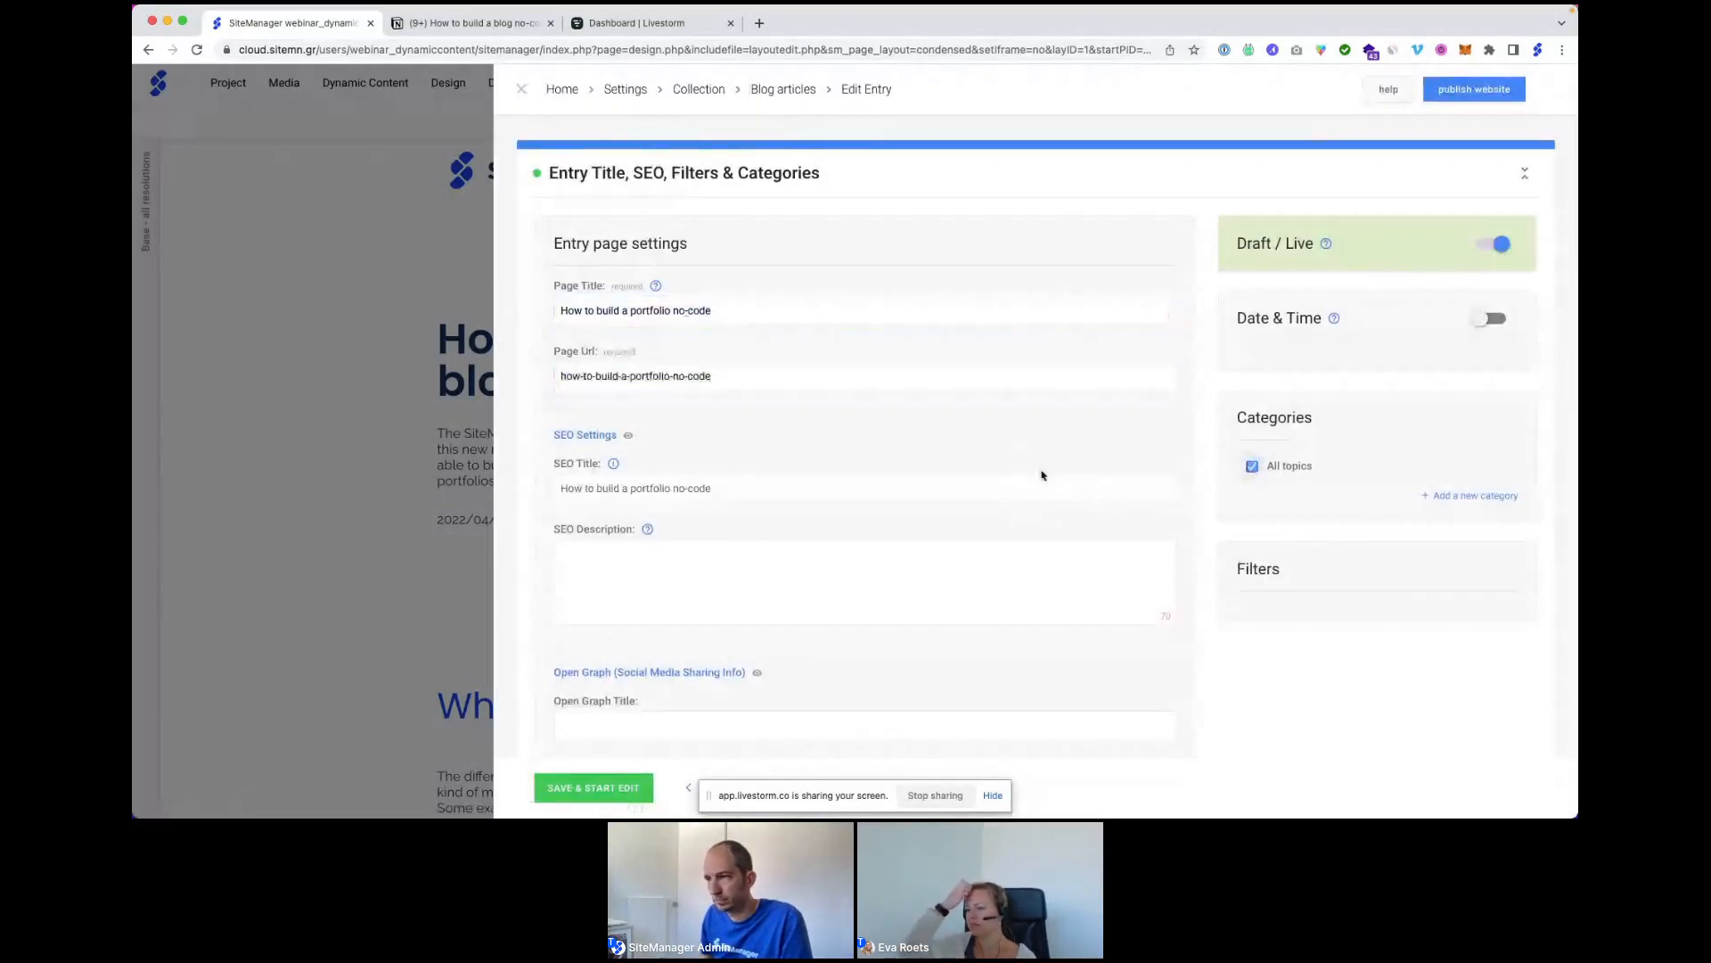
Make 'blog' the entry's default canonical page, then save the settings and start editing.
scroll(943, 465, down, 6)
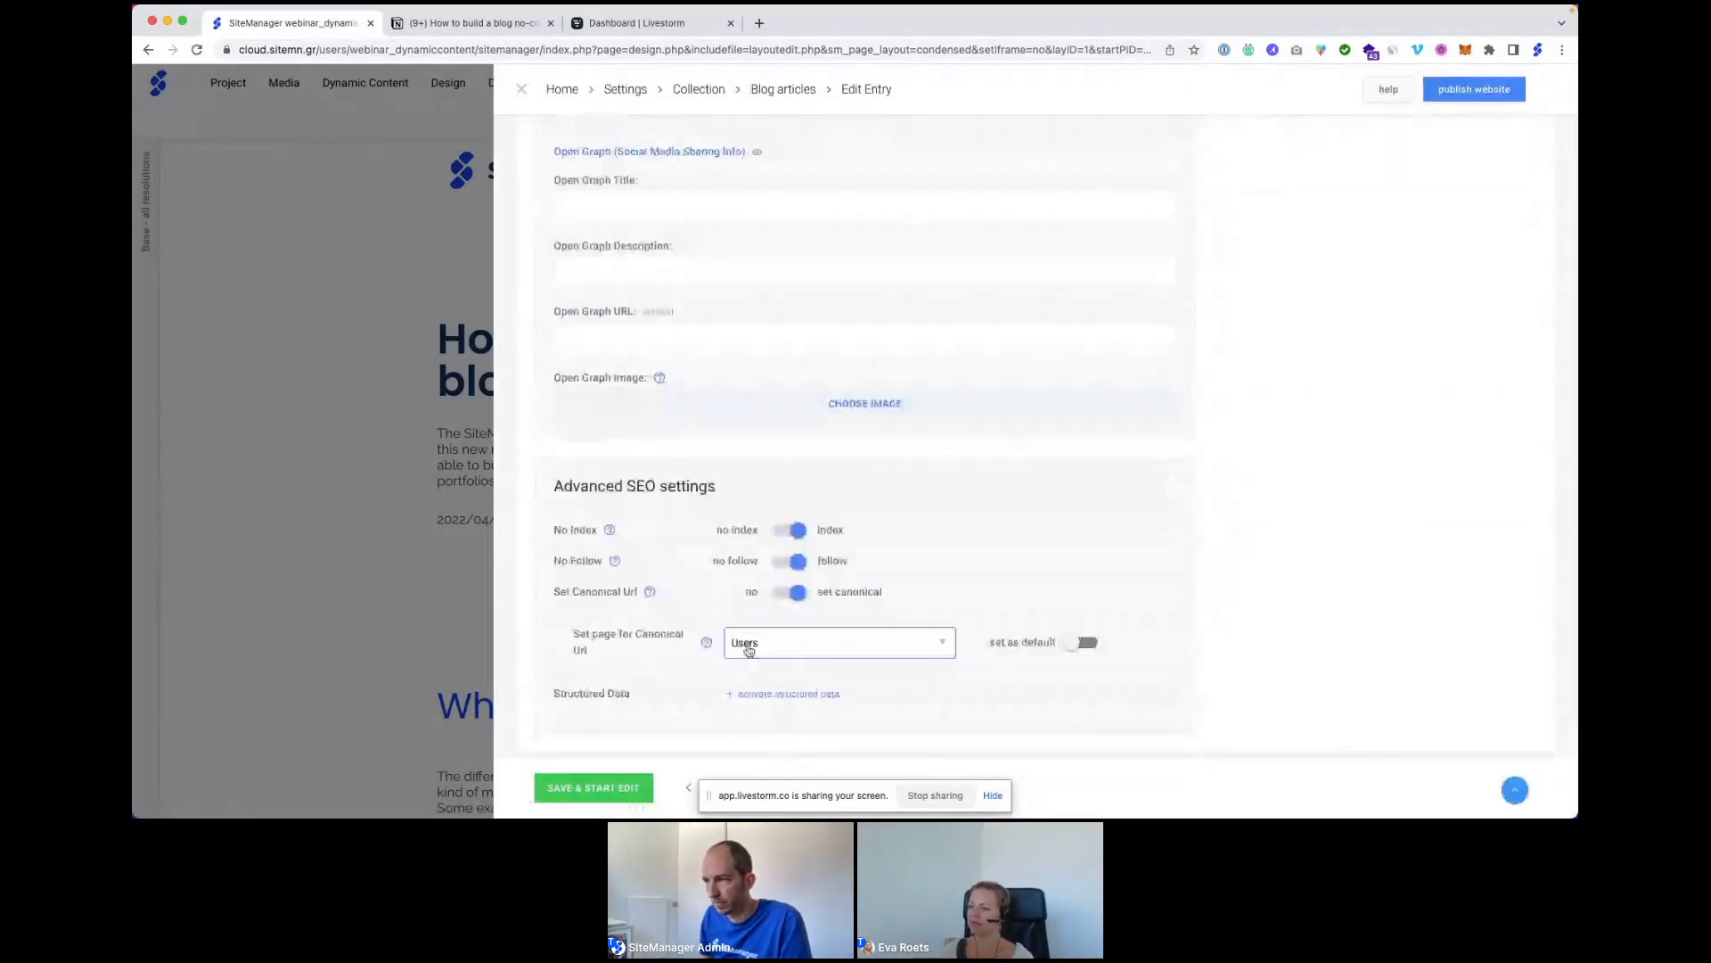
click(745, 644)
click(764, 562)
click(1087, 643)
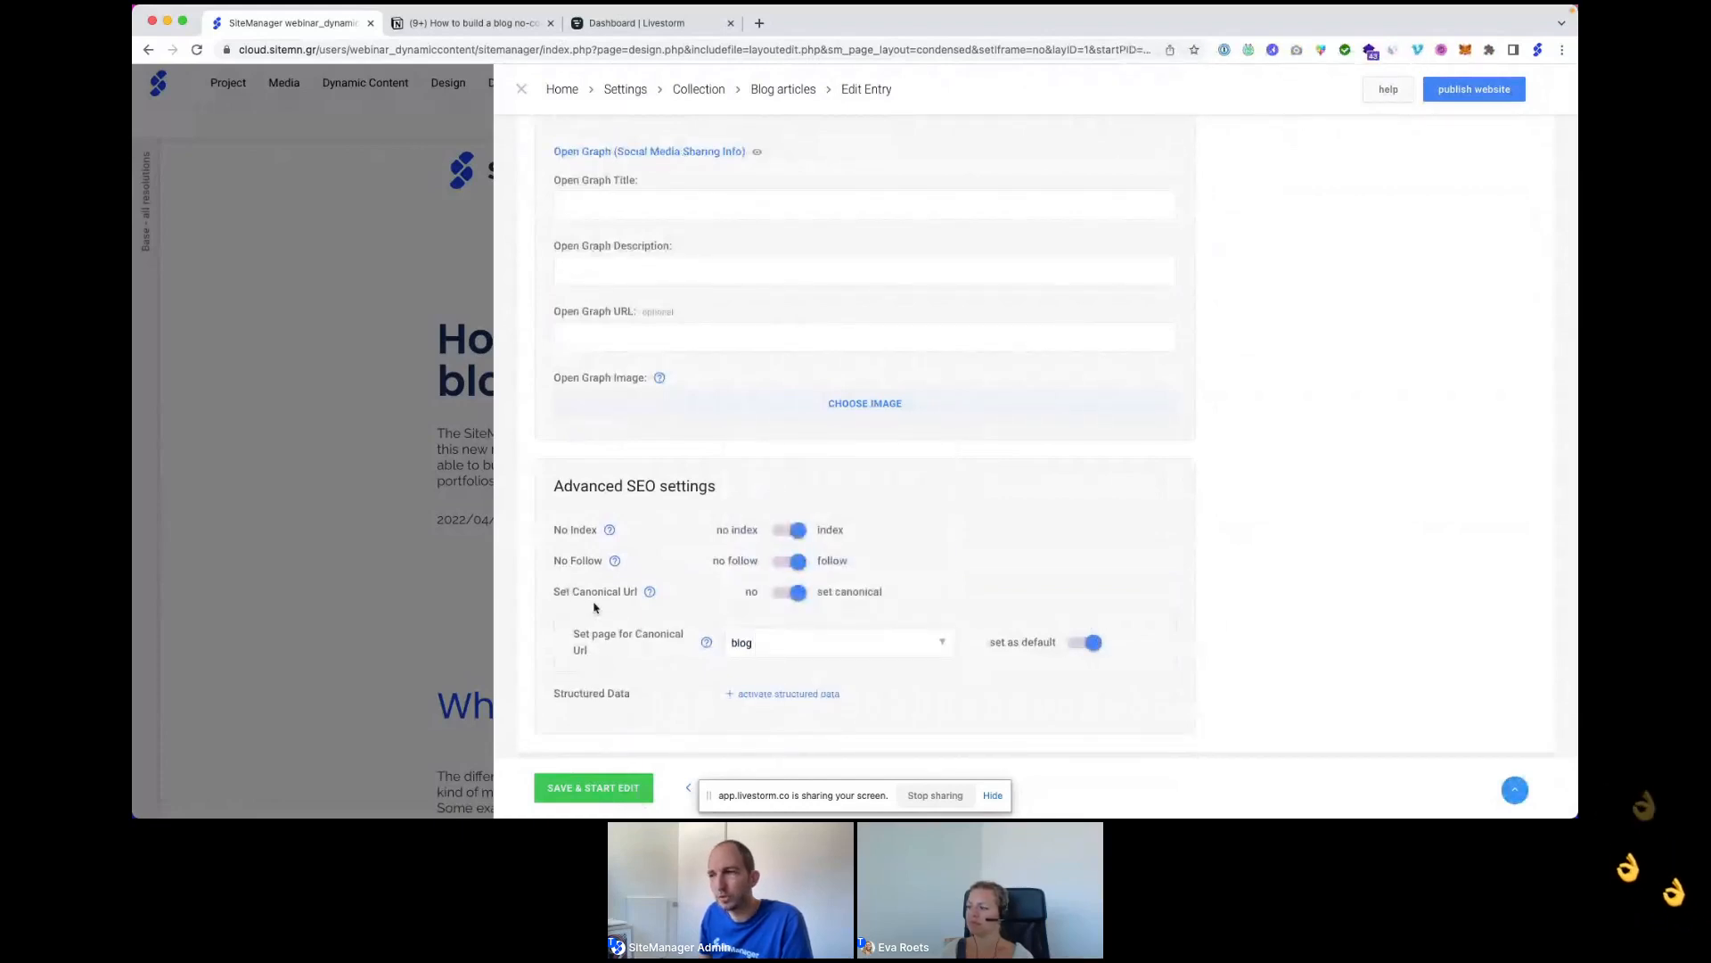
scroll(595, 605, down, 2)
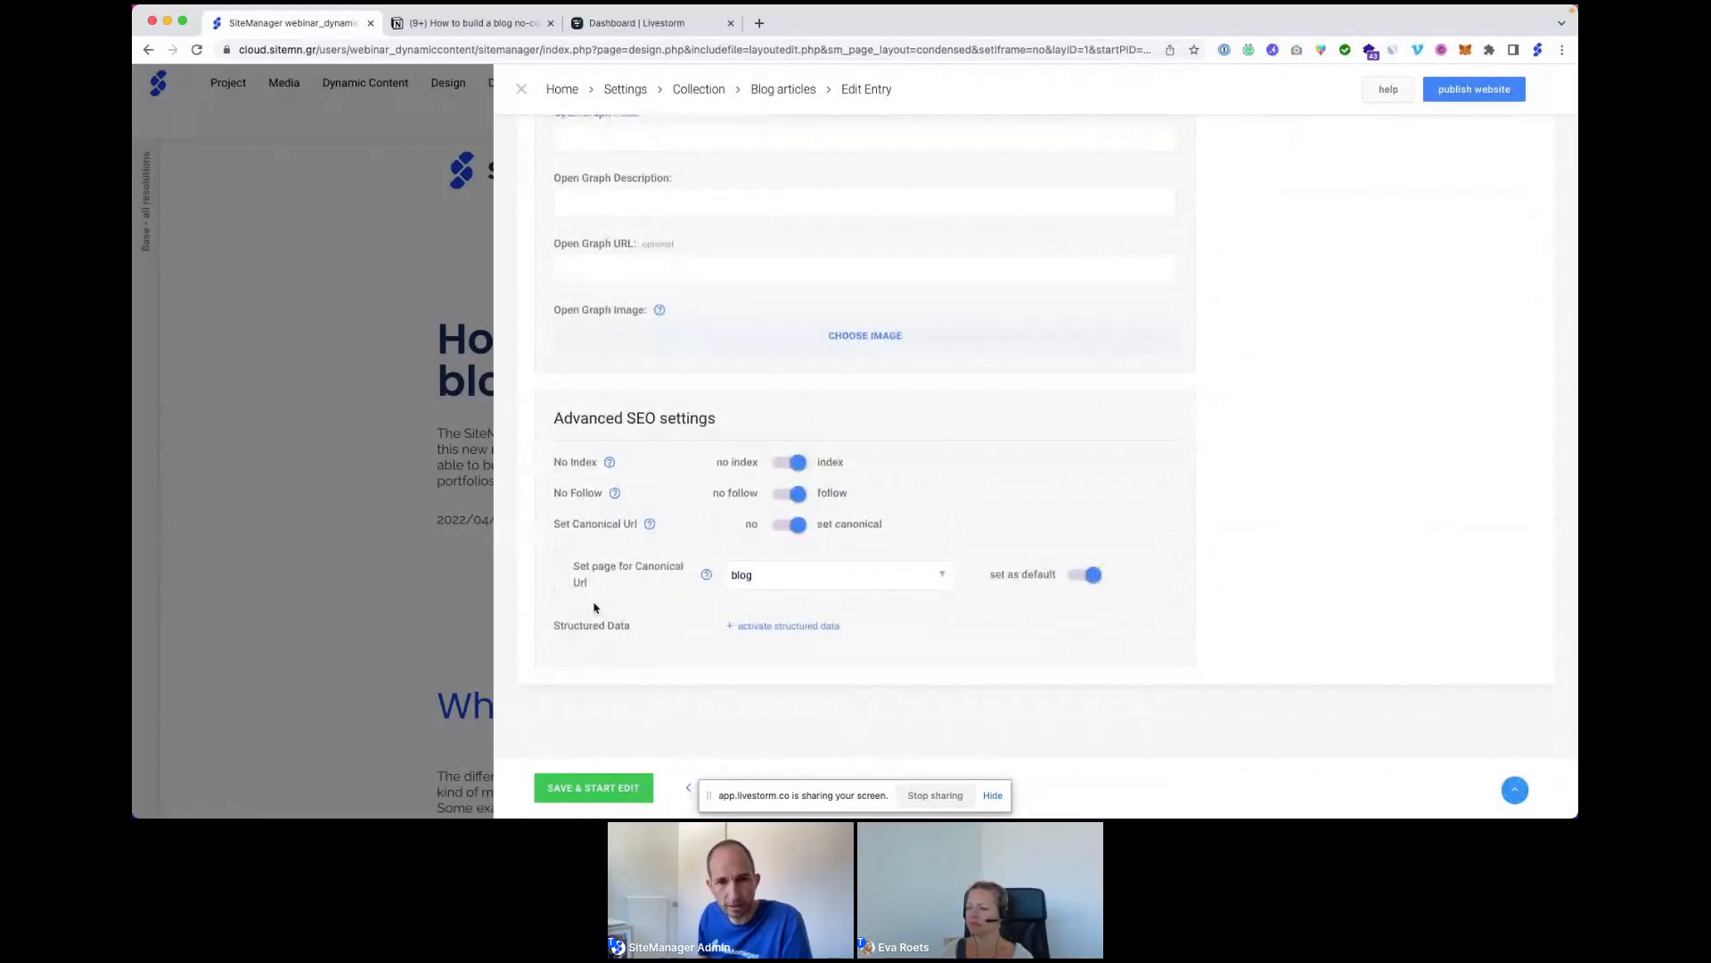
click(588, 790)
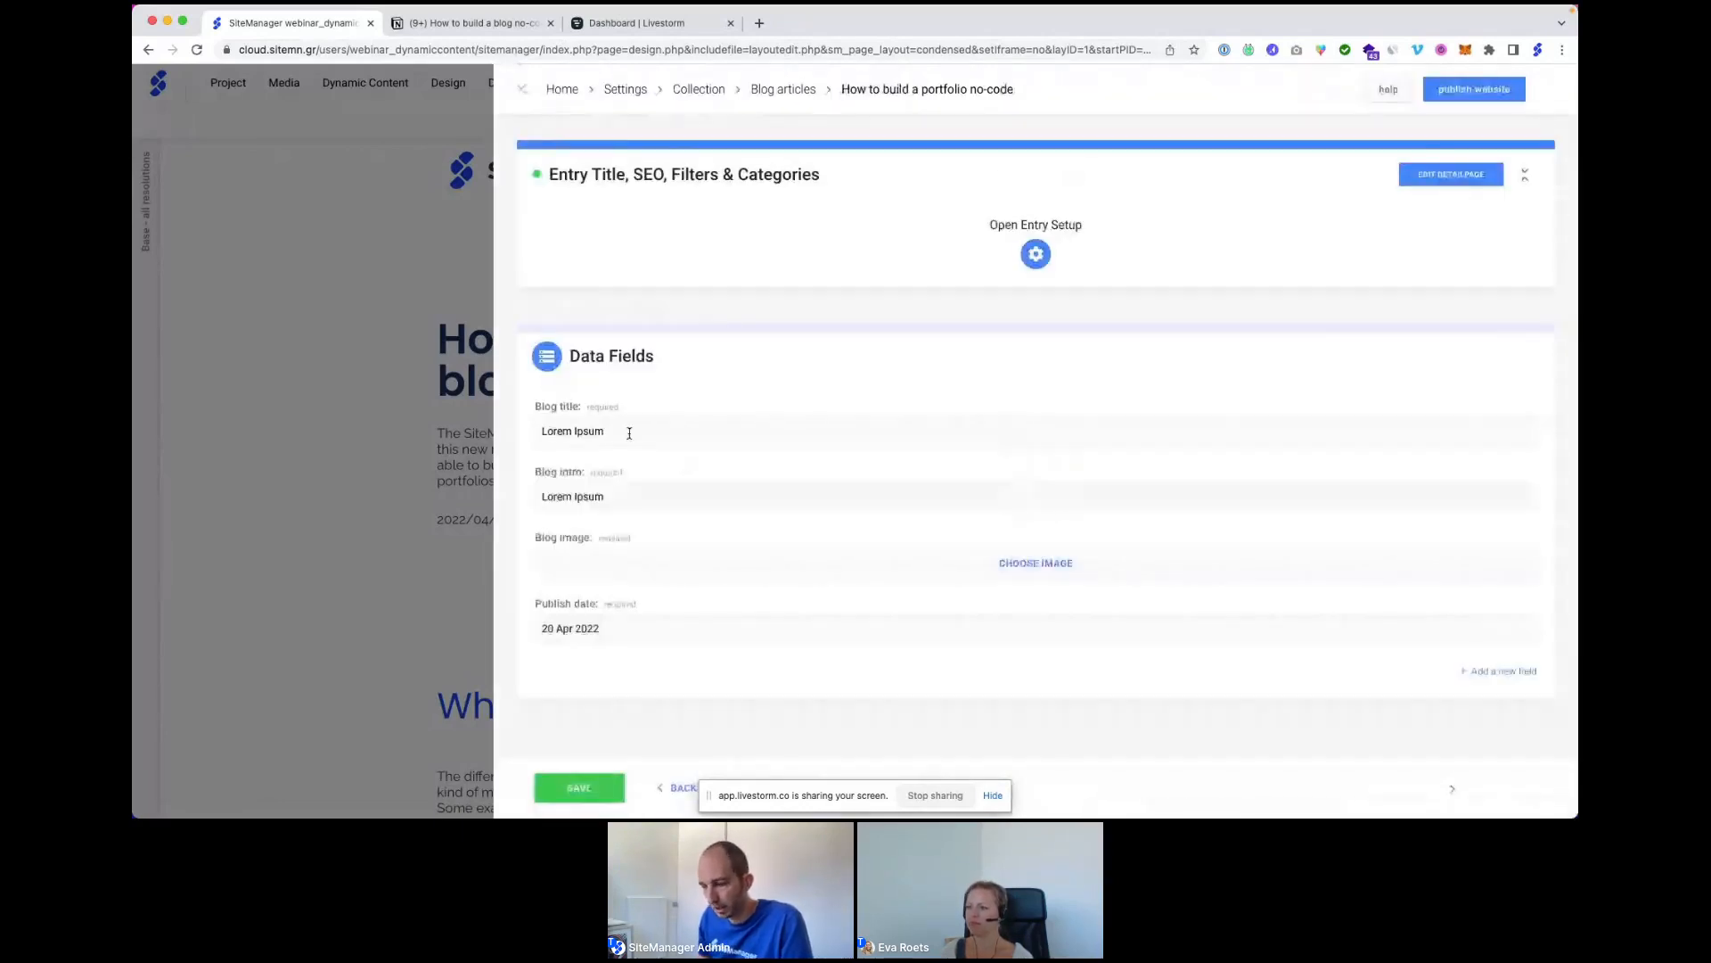
drag(627, 431, 530, 431)
Replace the placeholder title and intro with the article's title and its Notion intro.
text(How to build a portfolio no-code)
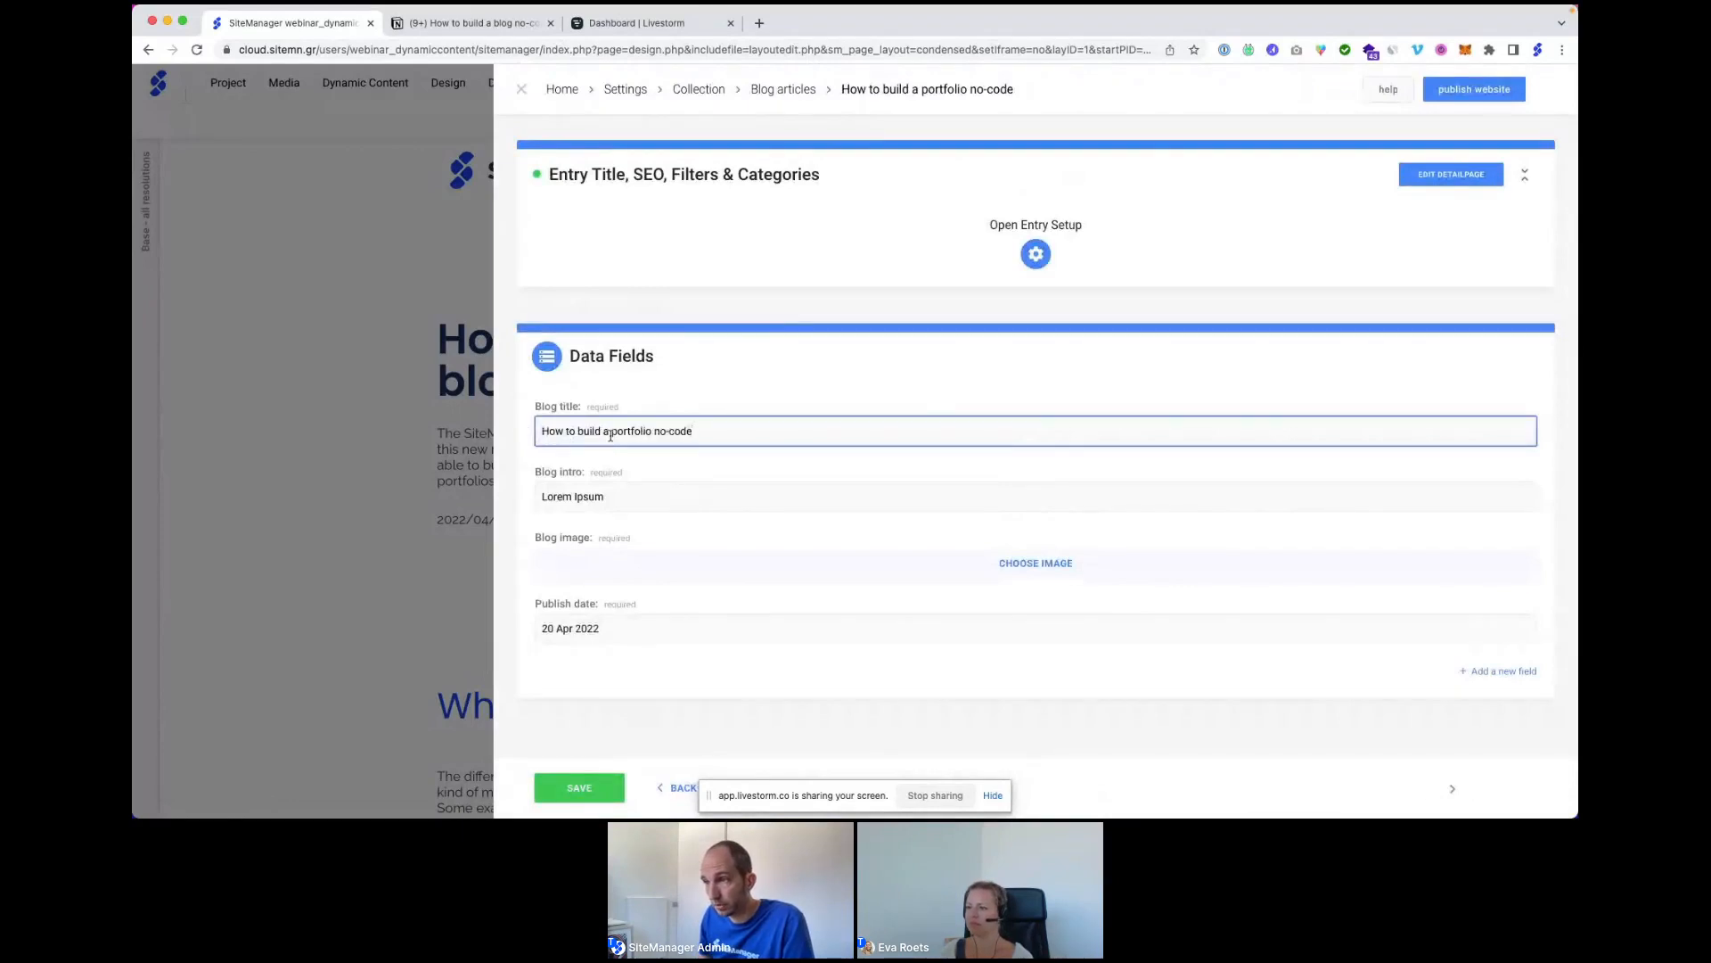
text(?)
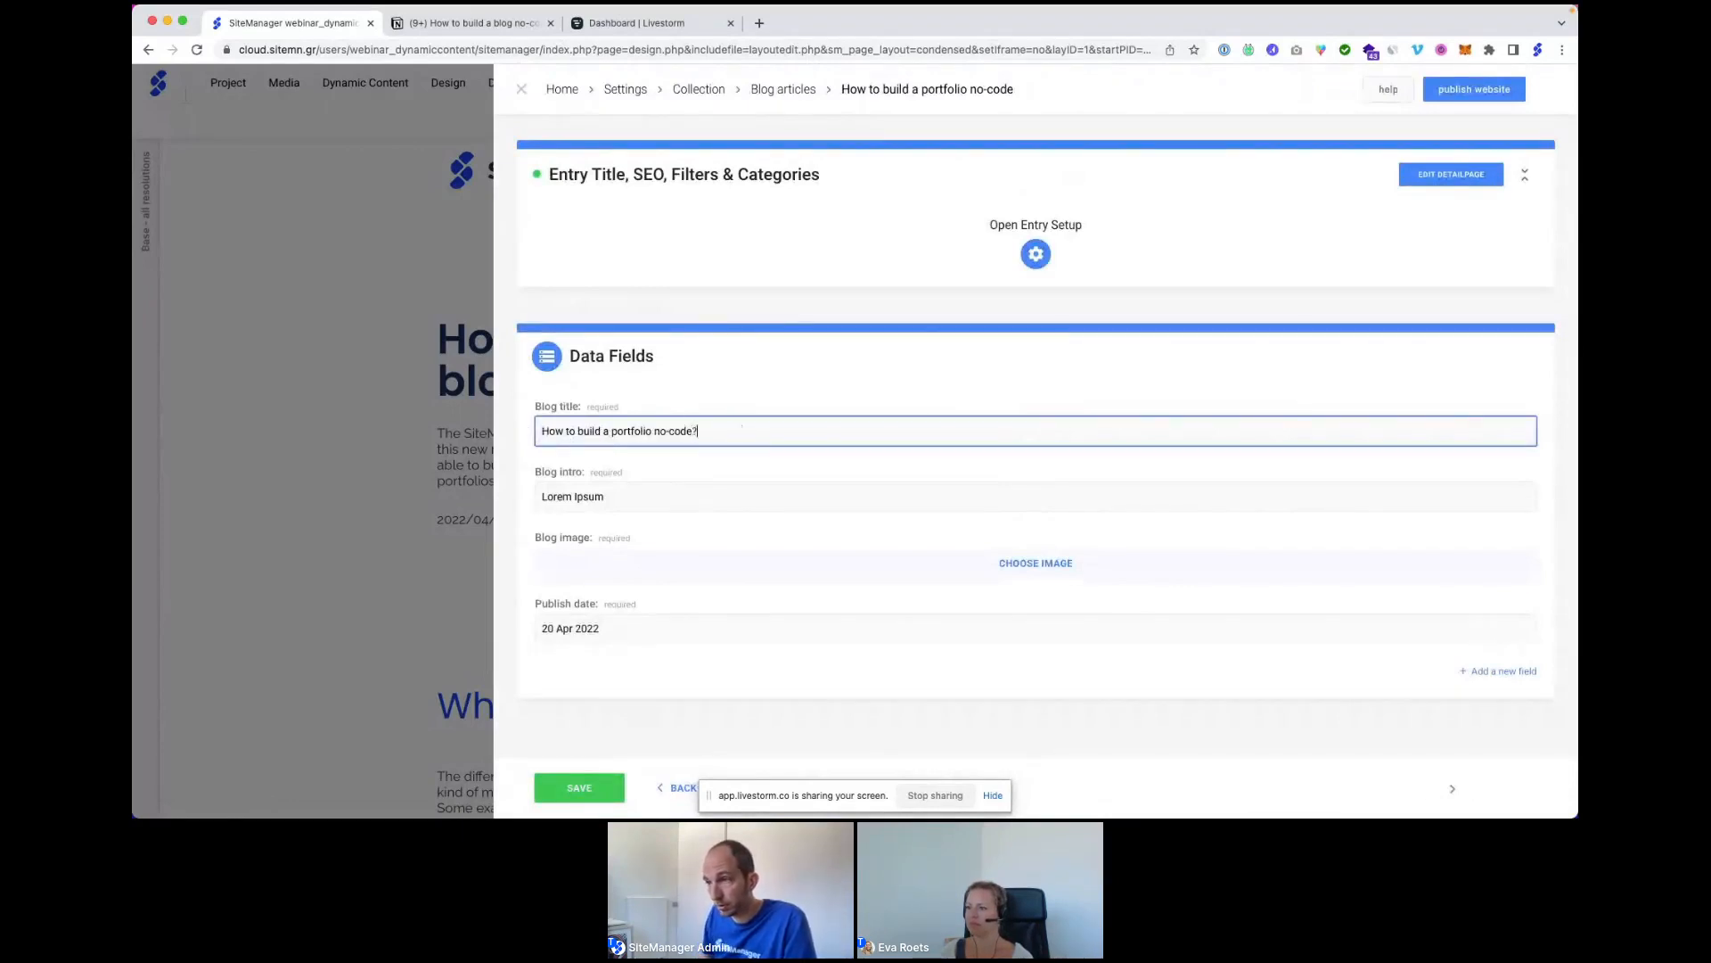
drag(645, 497, 534, 498)
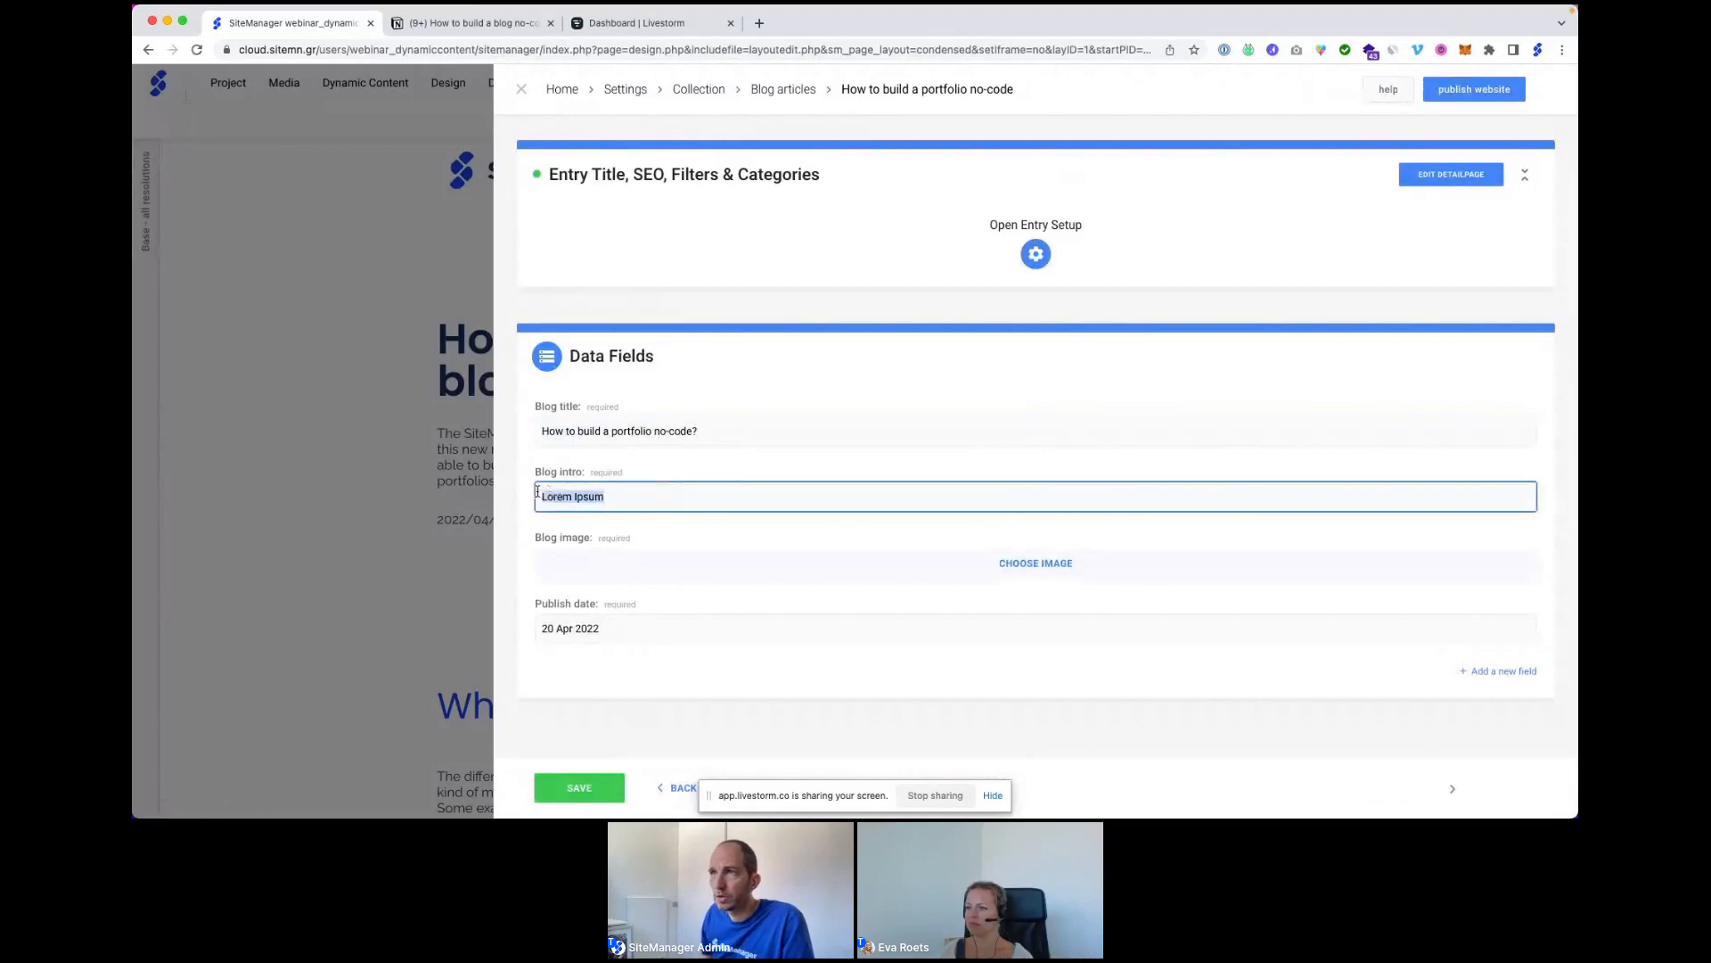
click(456, 23)
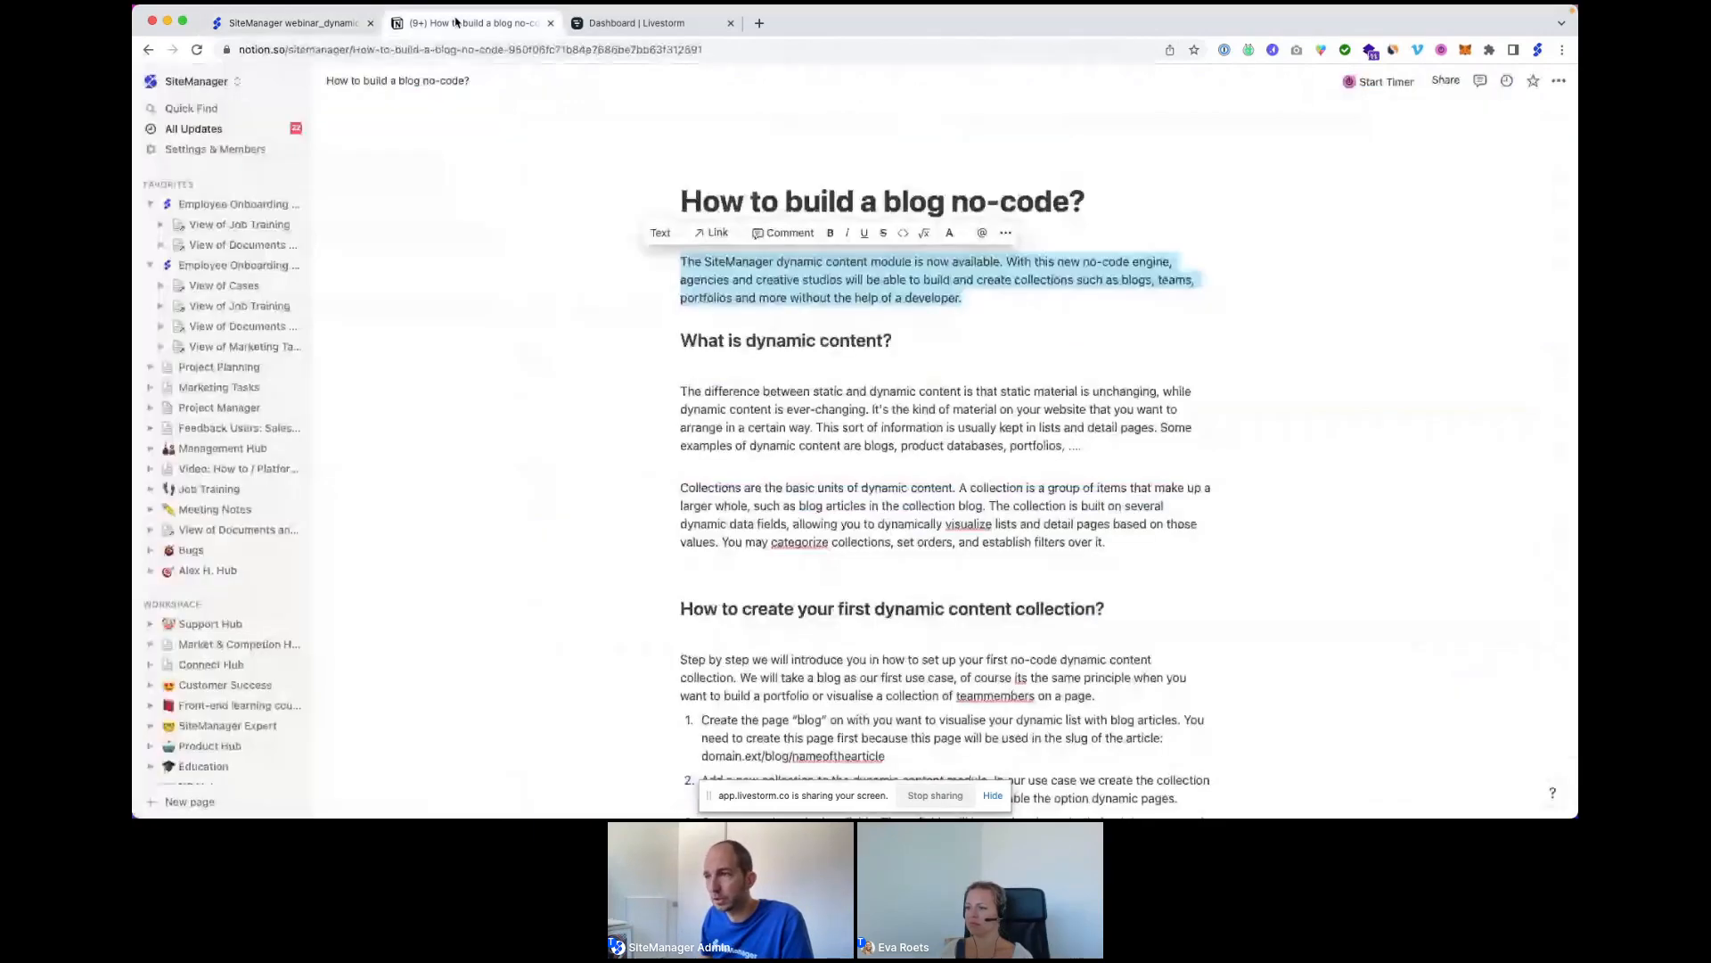
click(294, 23)
text(The SiteManager dynamic content module is now available. With this new no-code engine, agencies and creative studios will be able to build and create collections such as blogs, teams, portfolios and more without the help of a developer.)
Pick the yellow blog image for the entry's image field and return to Blog articles.
click(743, 571)
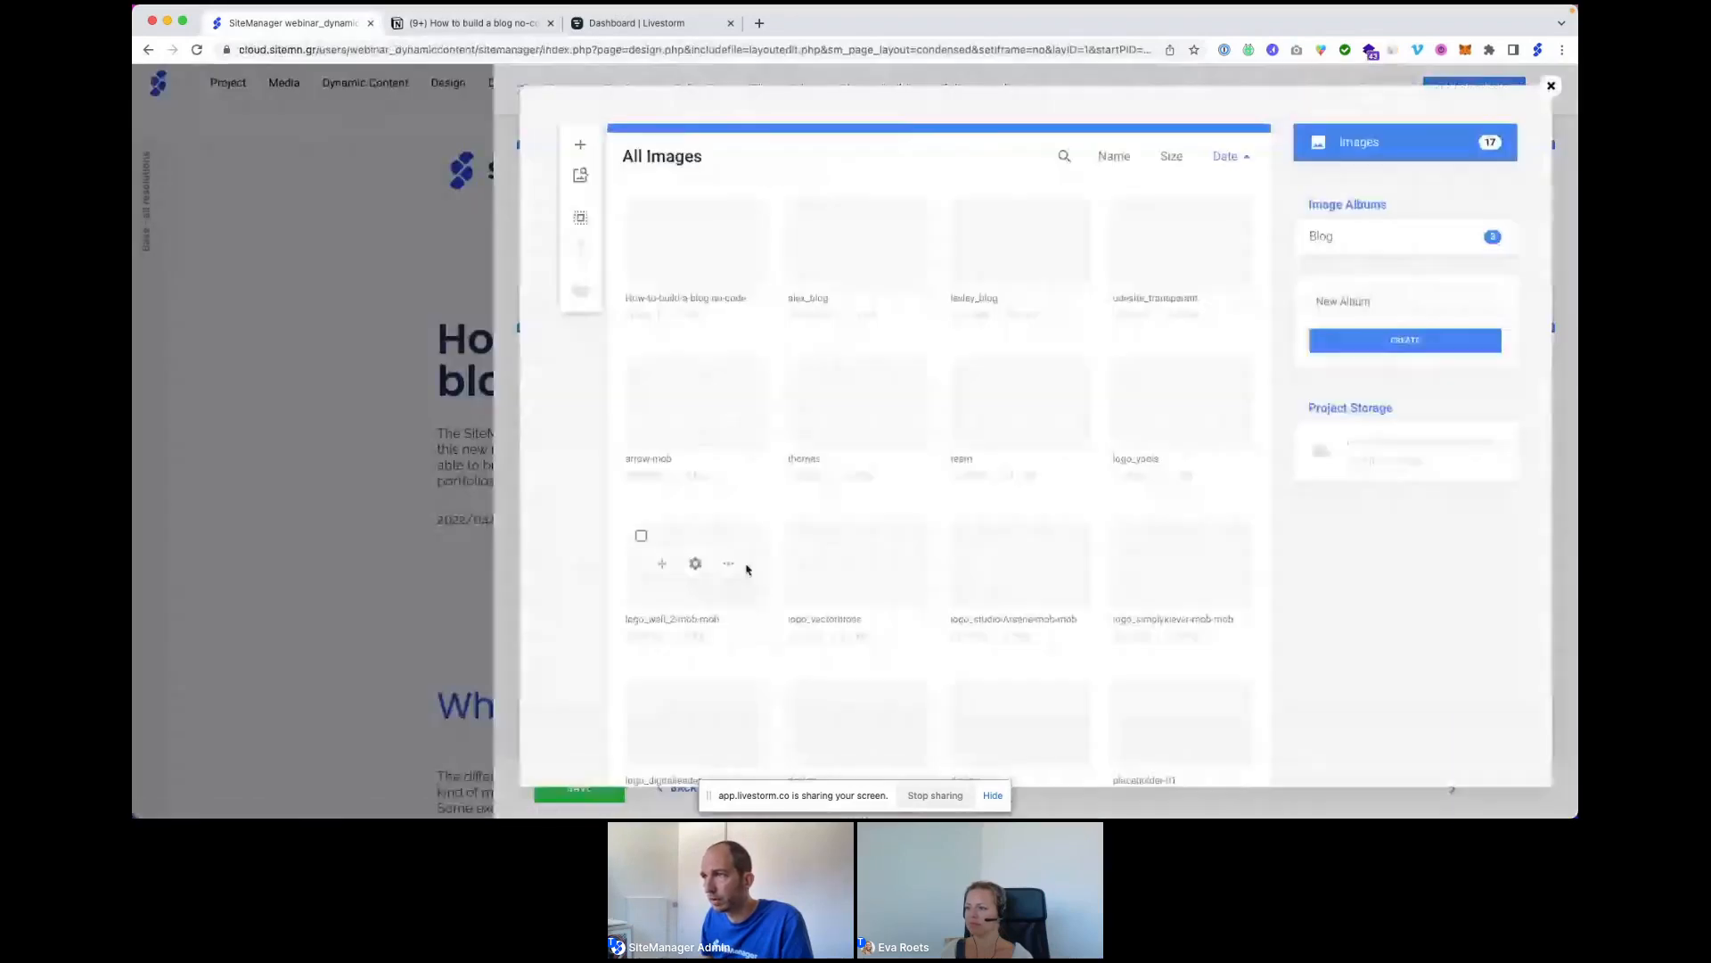
click(686, 268)
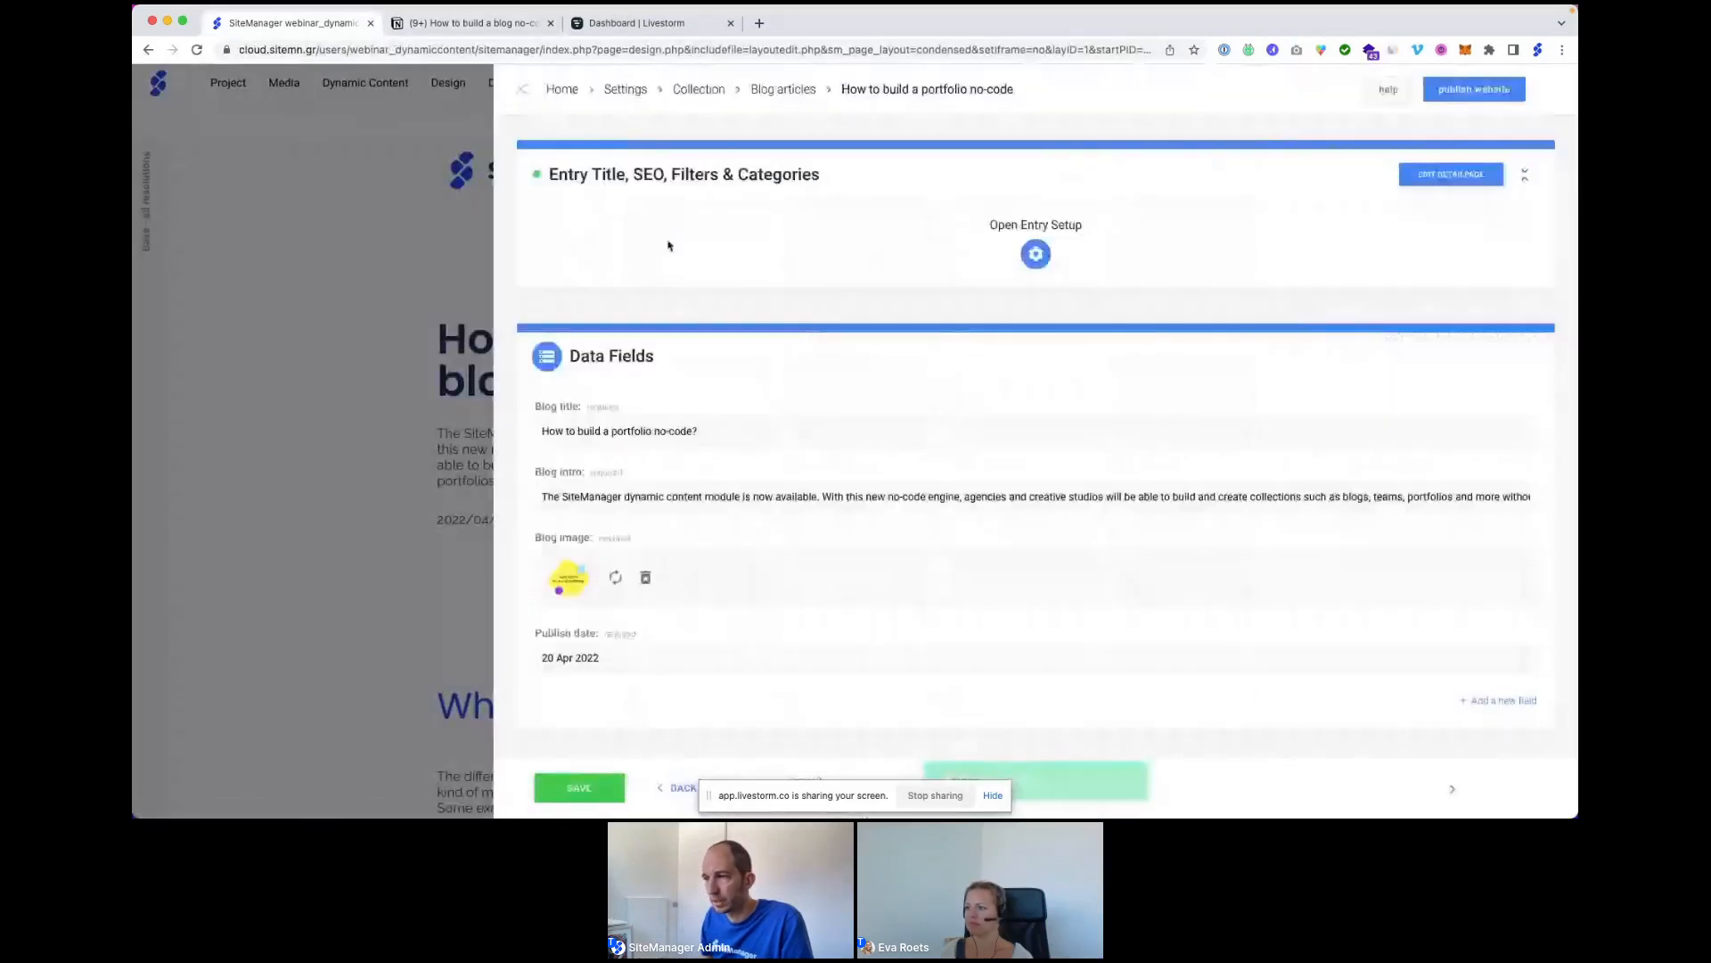
scroll(638, 699, down, 3)
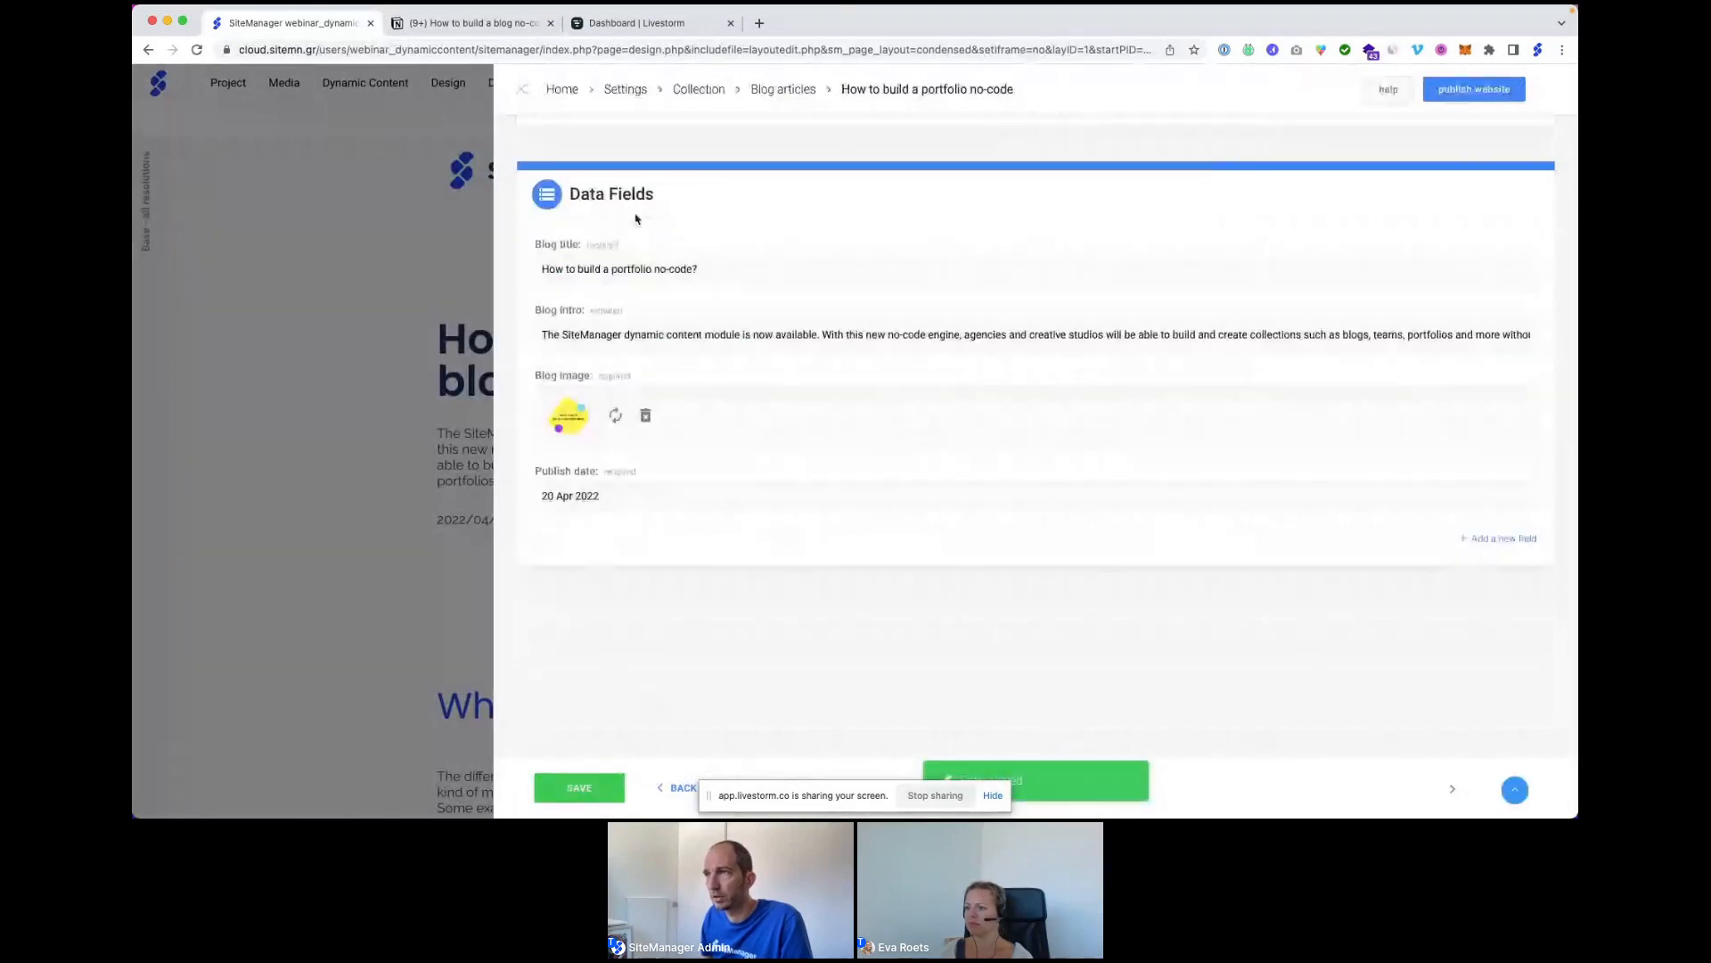
click(769, 91)
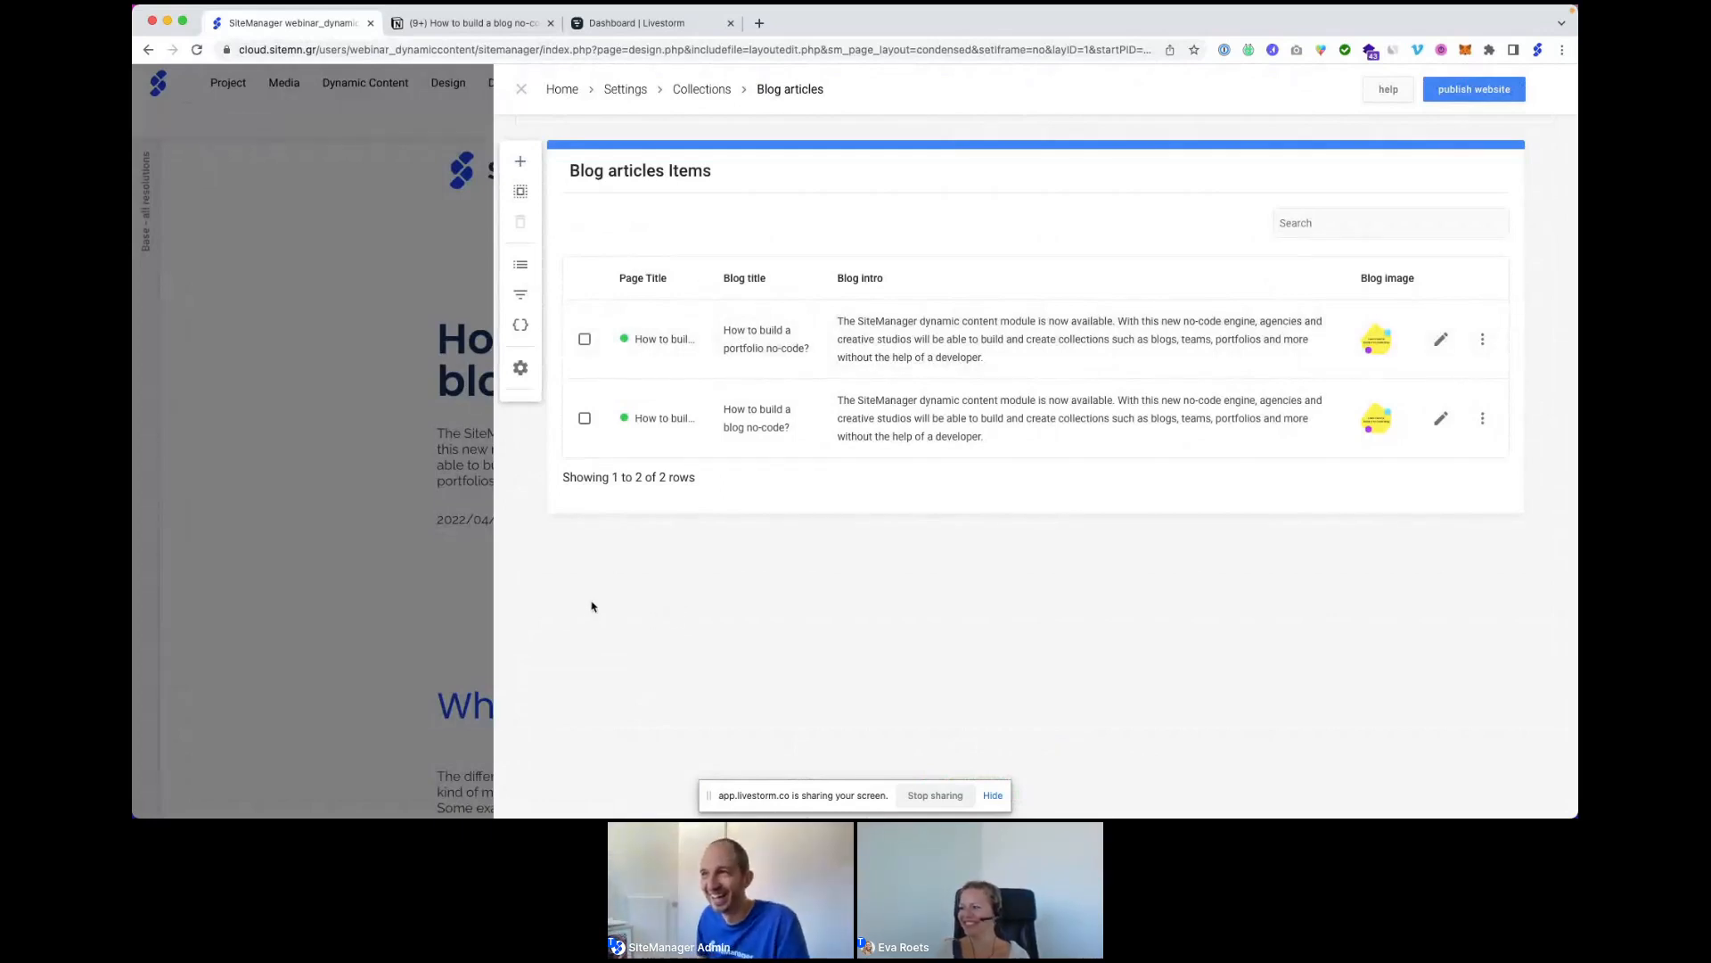
Open the blog page and follow the portfolio card's Read More to its detail page.
click(524, 89)
mouse_move(526, 89)
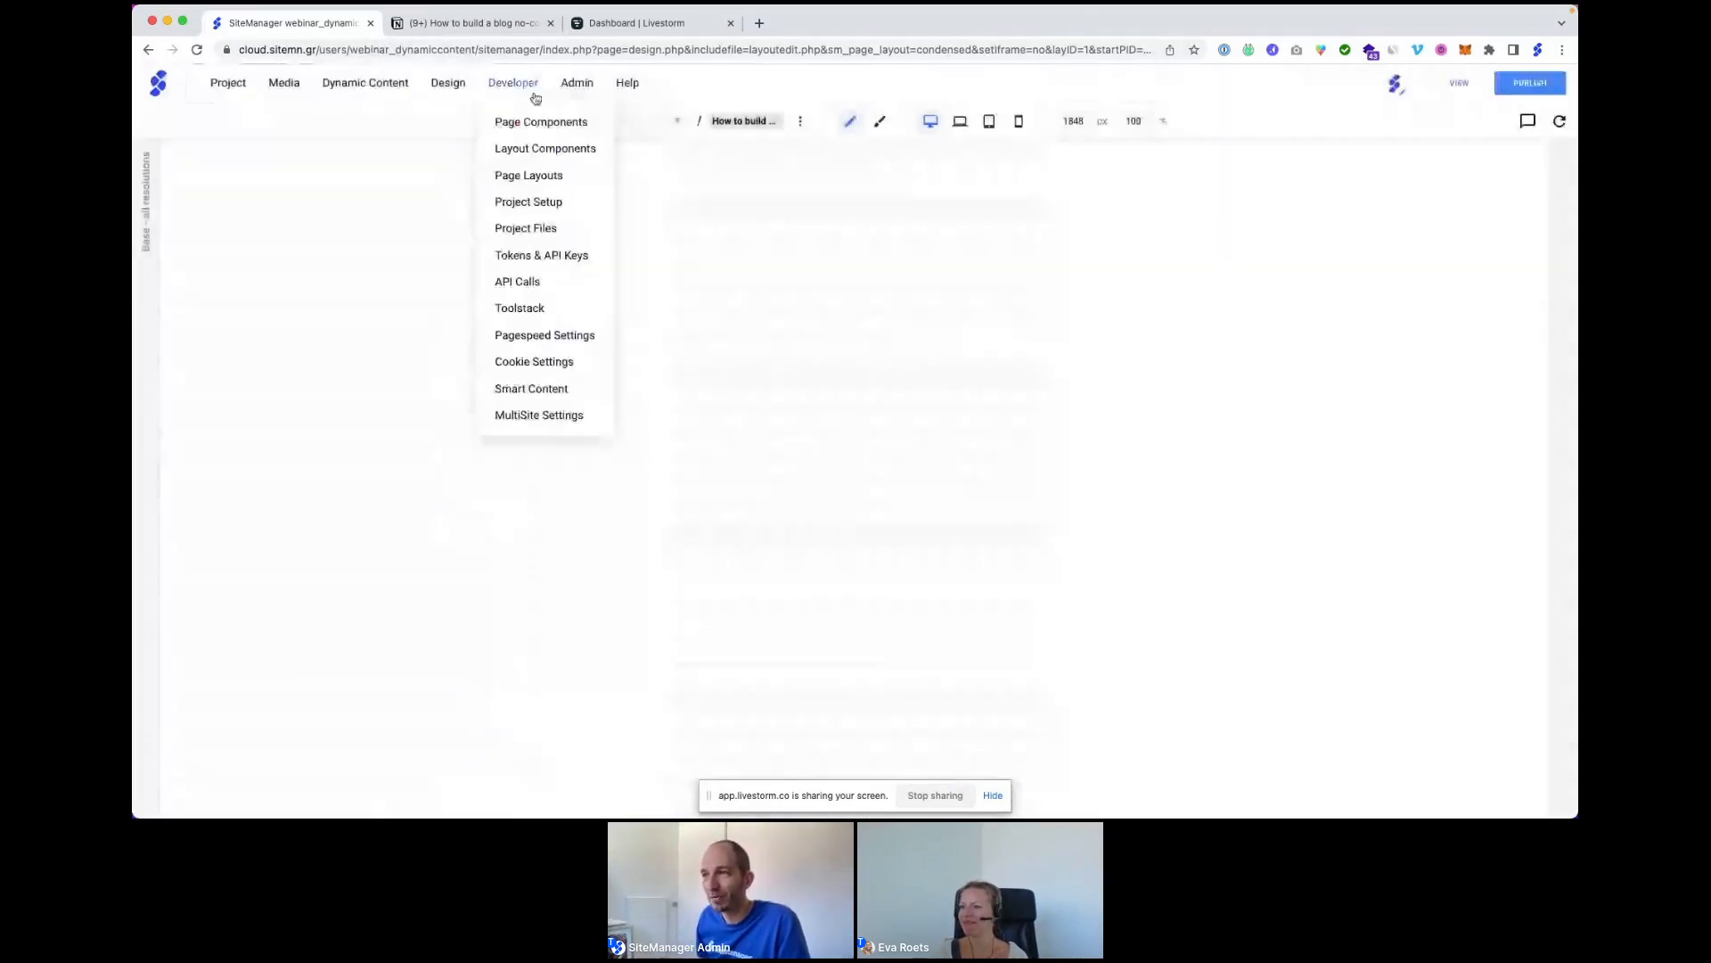
click(569, 310)
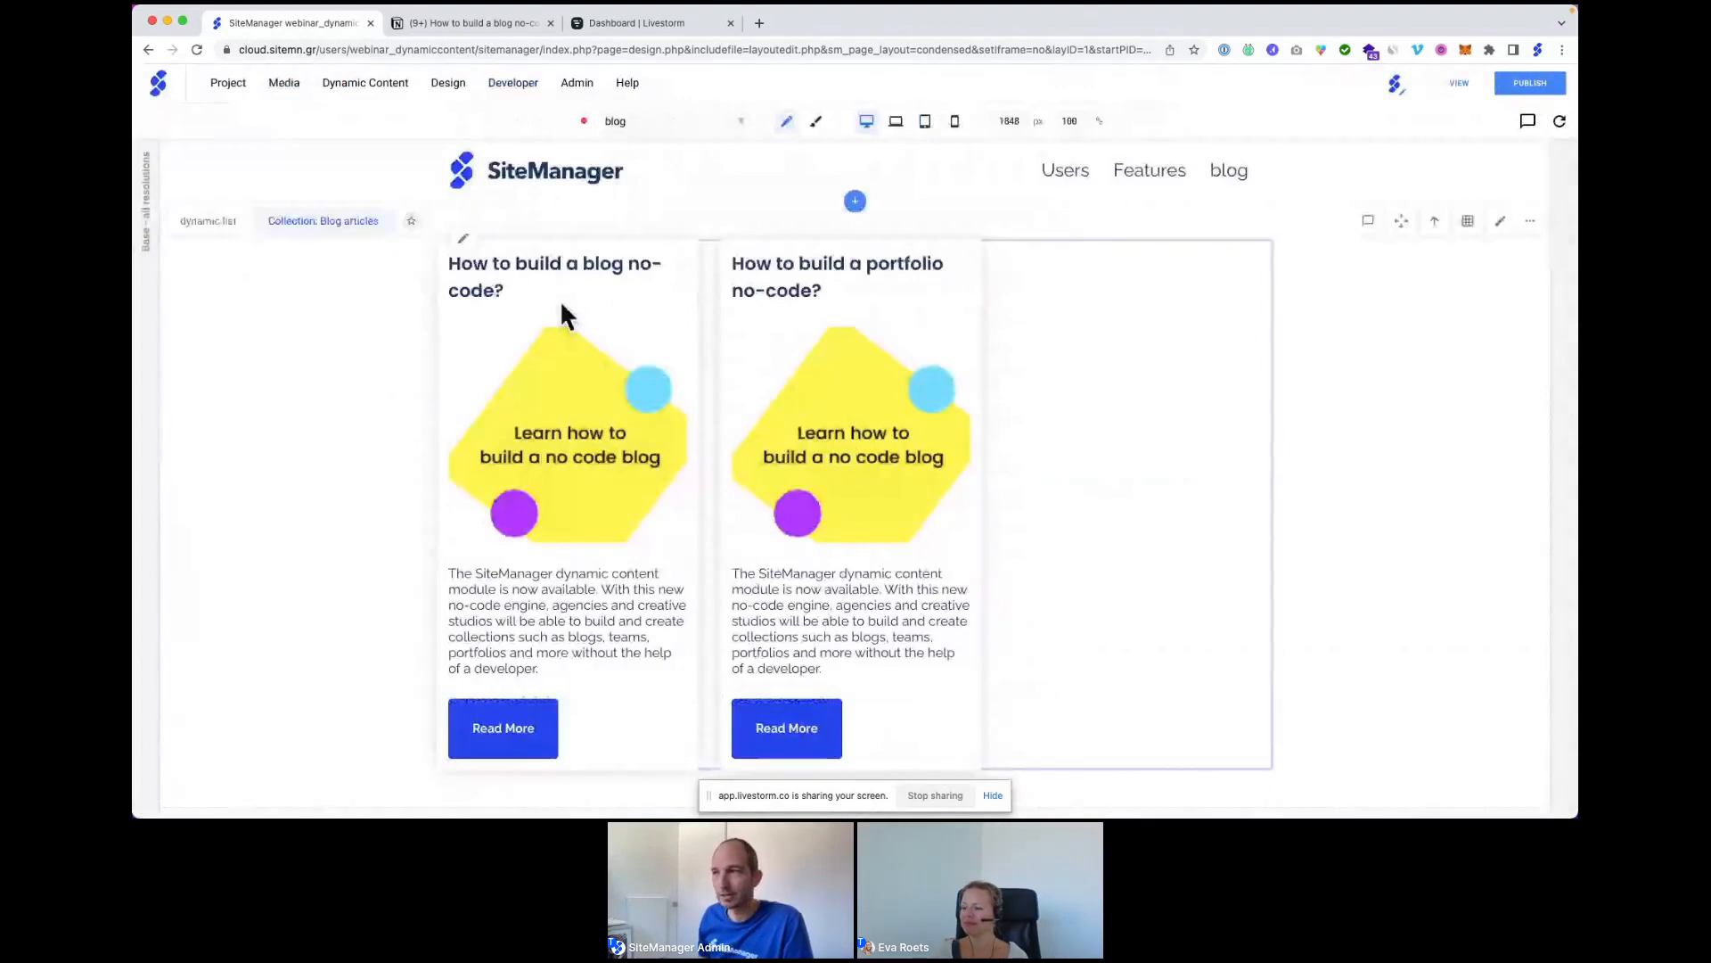
drag(580, 263, 642, 264)
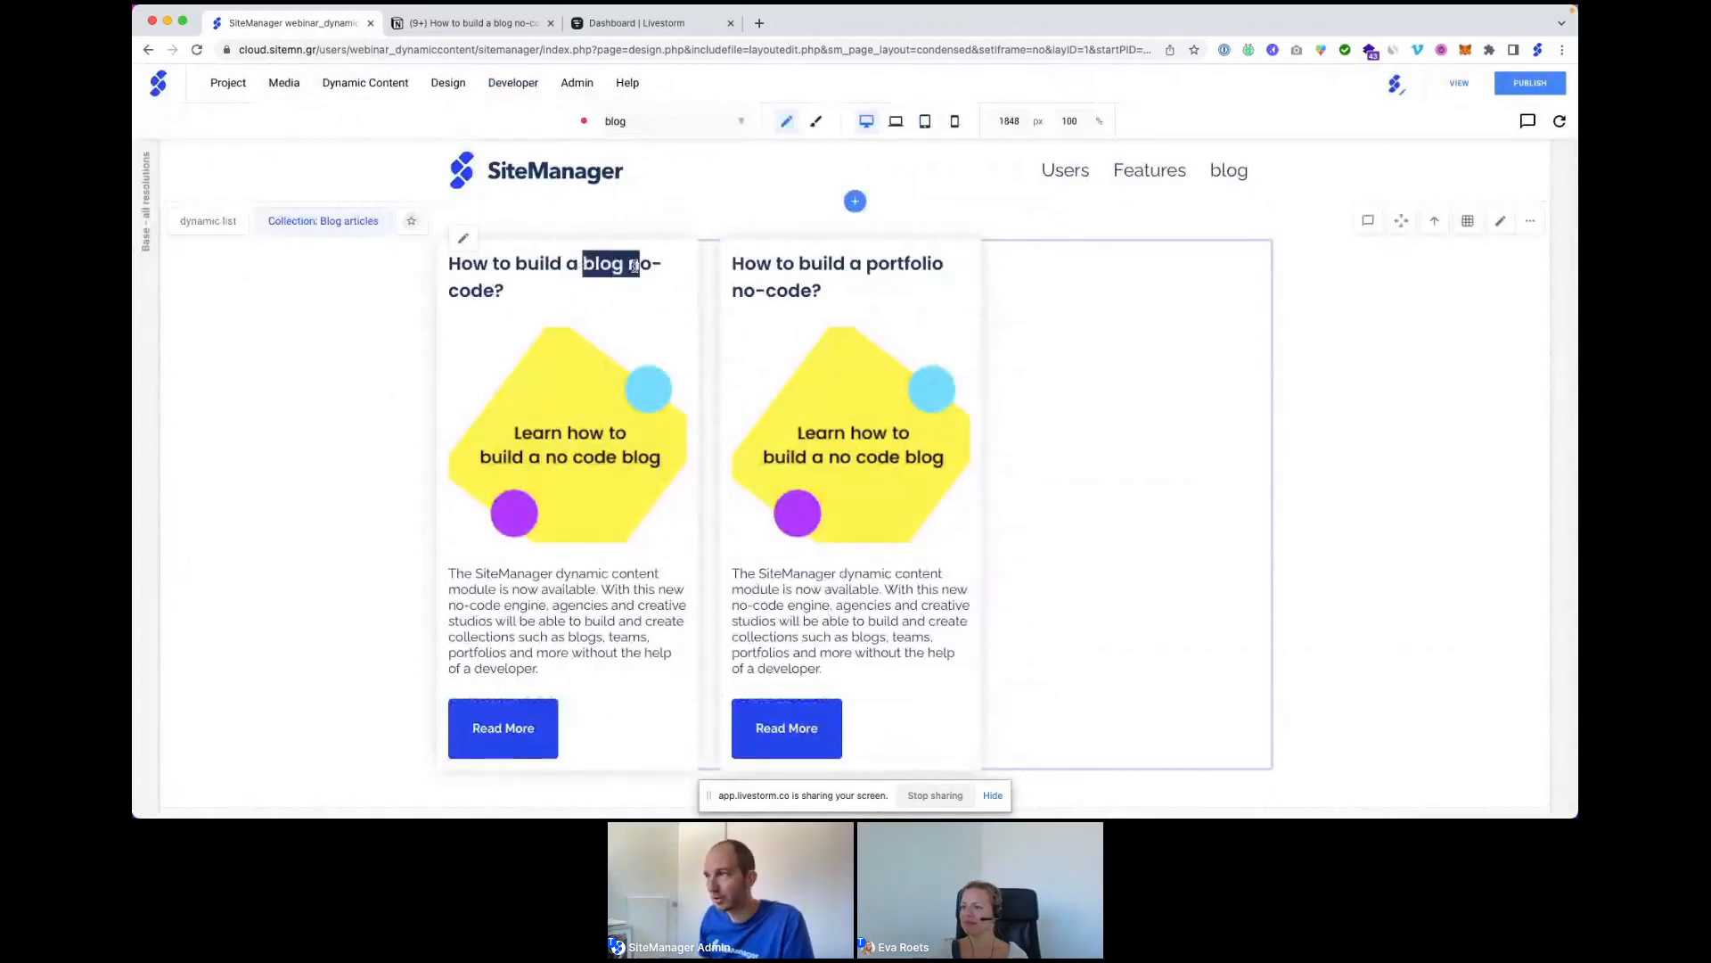
drag(863, 263, 936, 294)
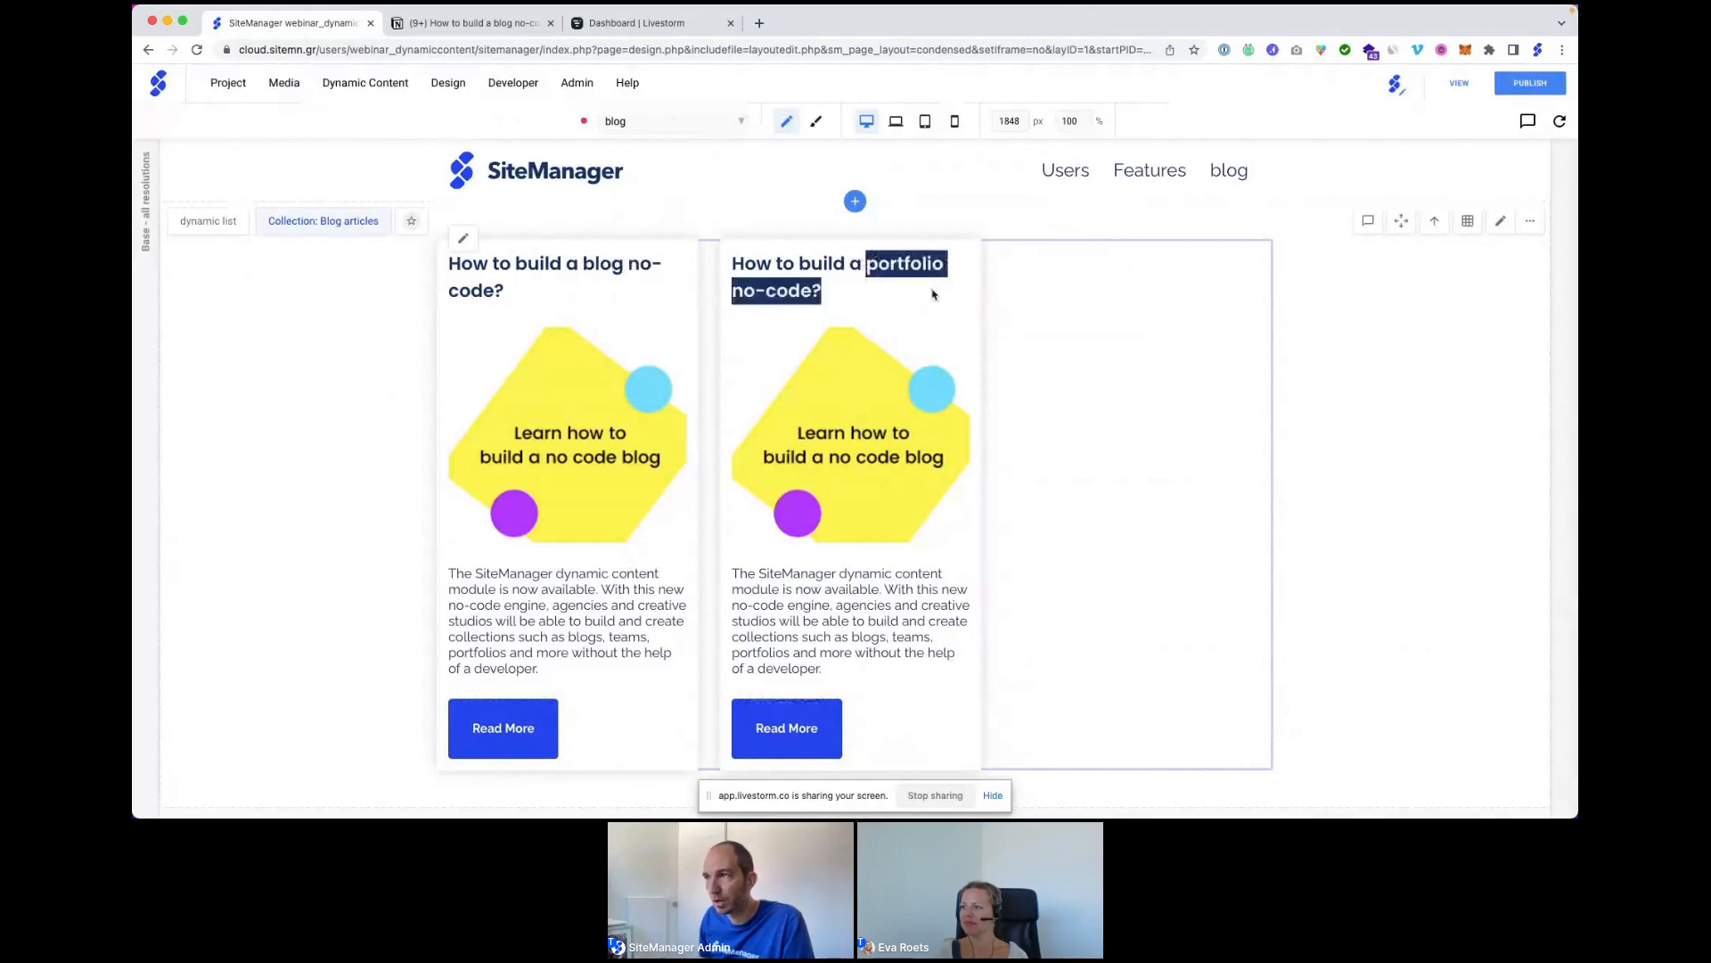
click(787, 729)
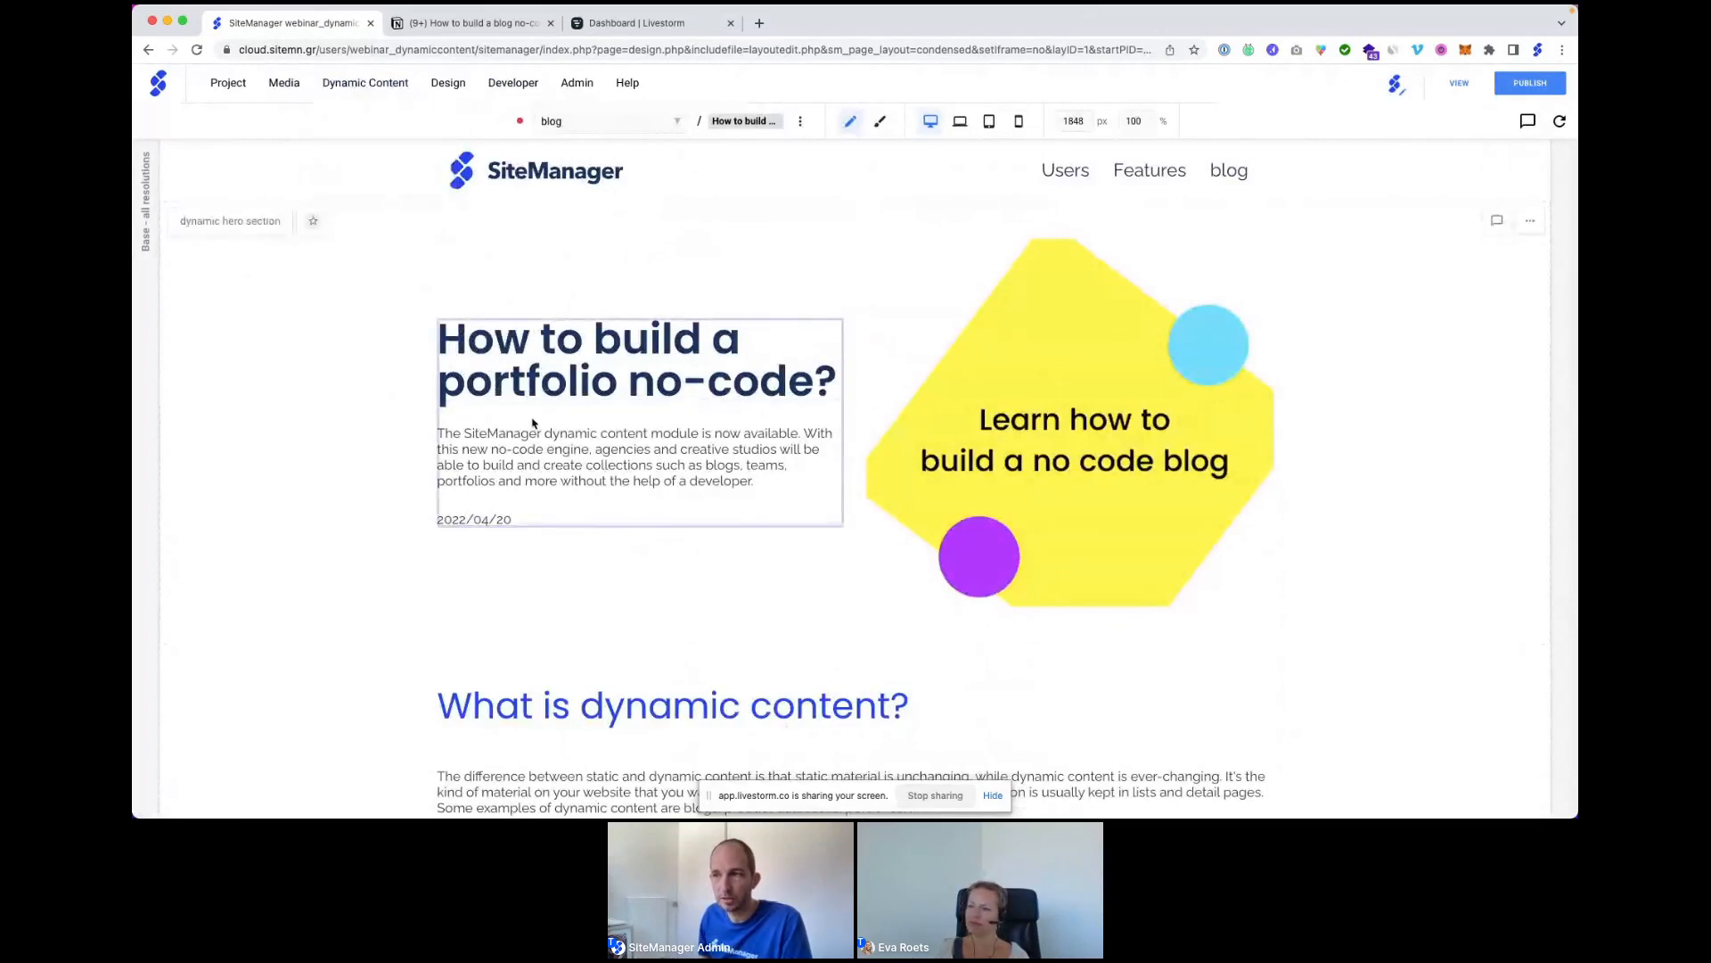
mouse_move(364, 86)
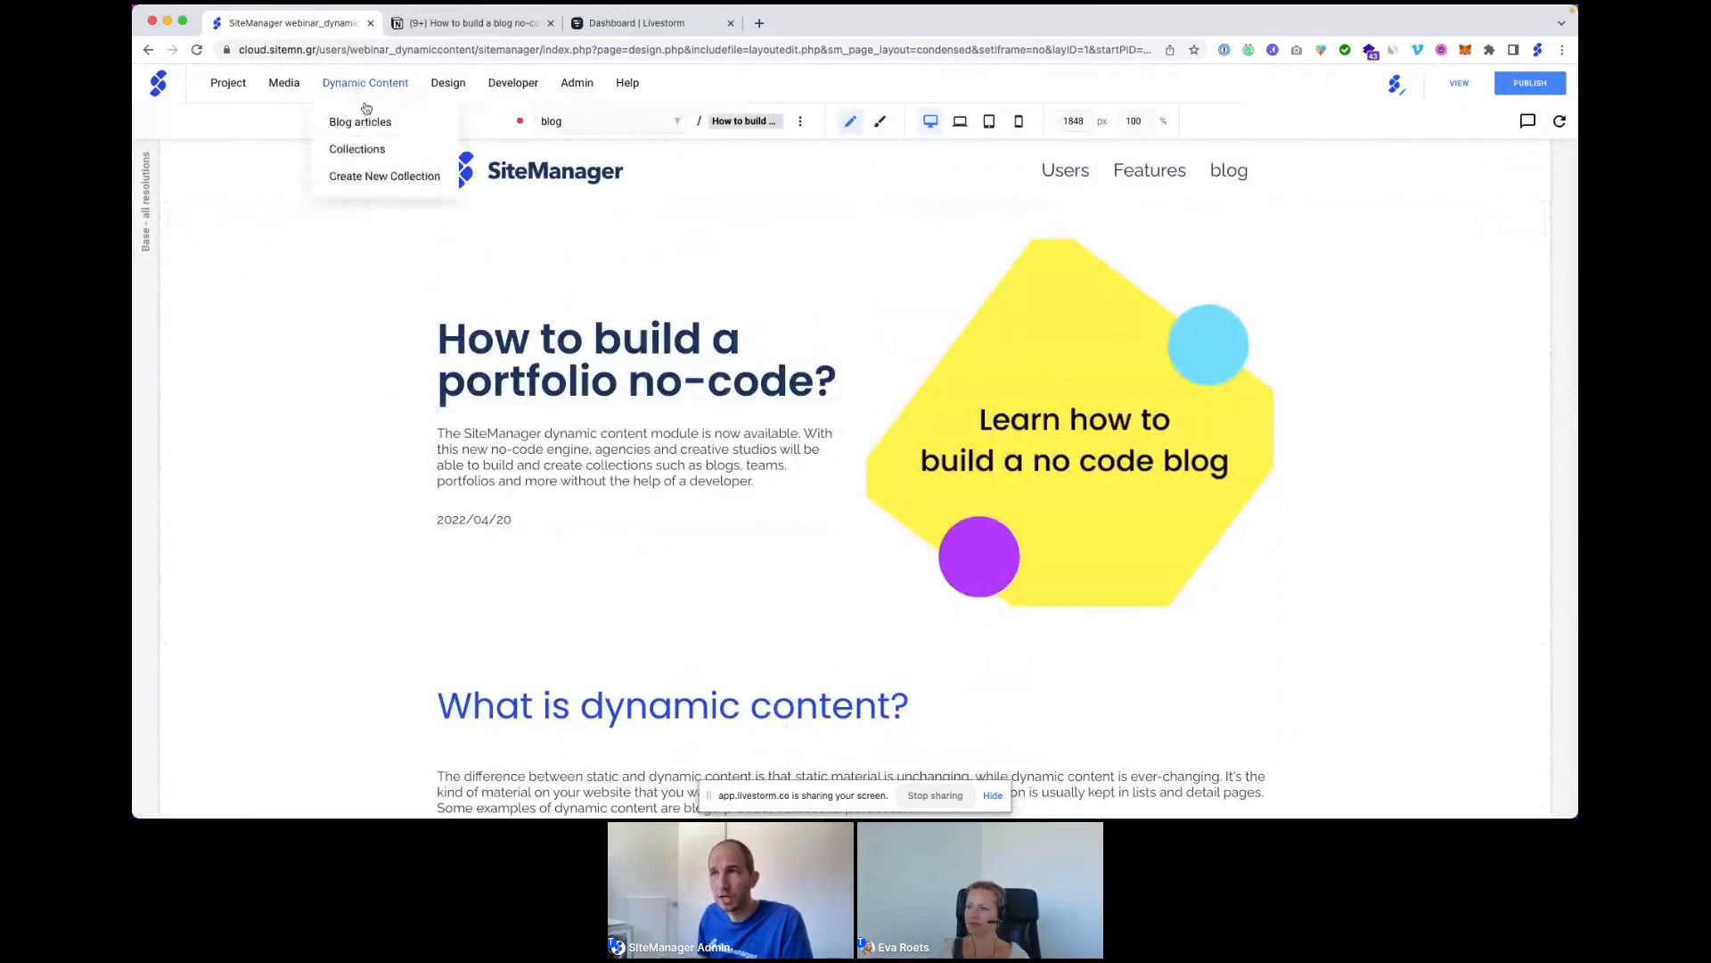
Paste the Lorem ipsum paragraph from Notion into the portfolio entry's Blog intro and save.
click(368, 124)
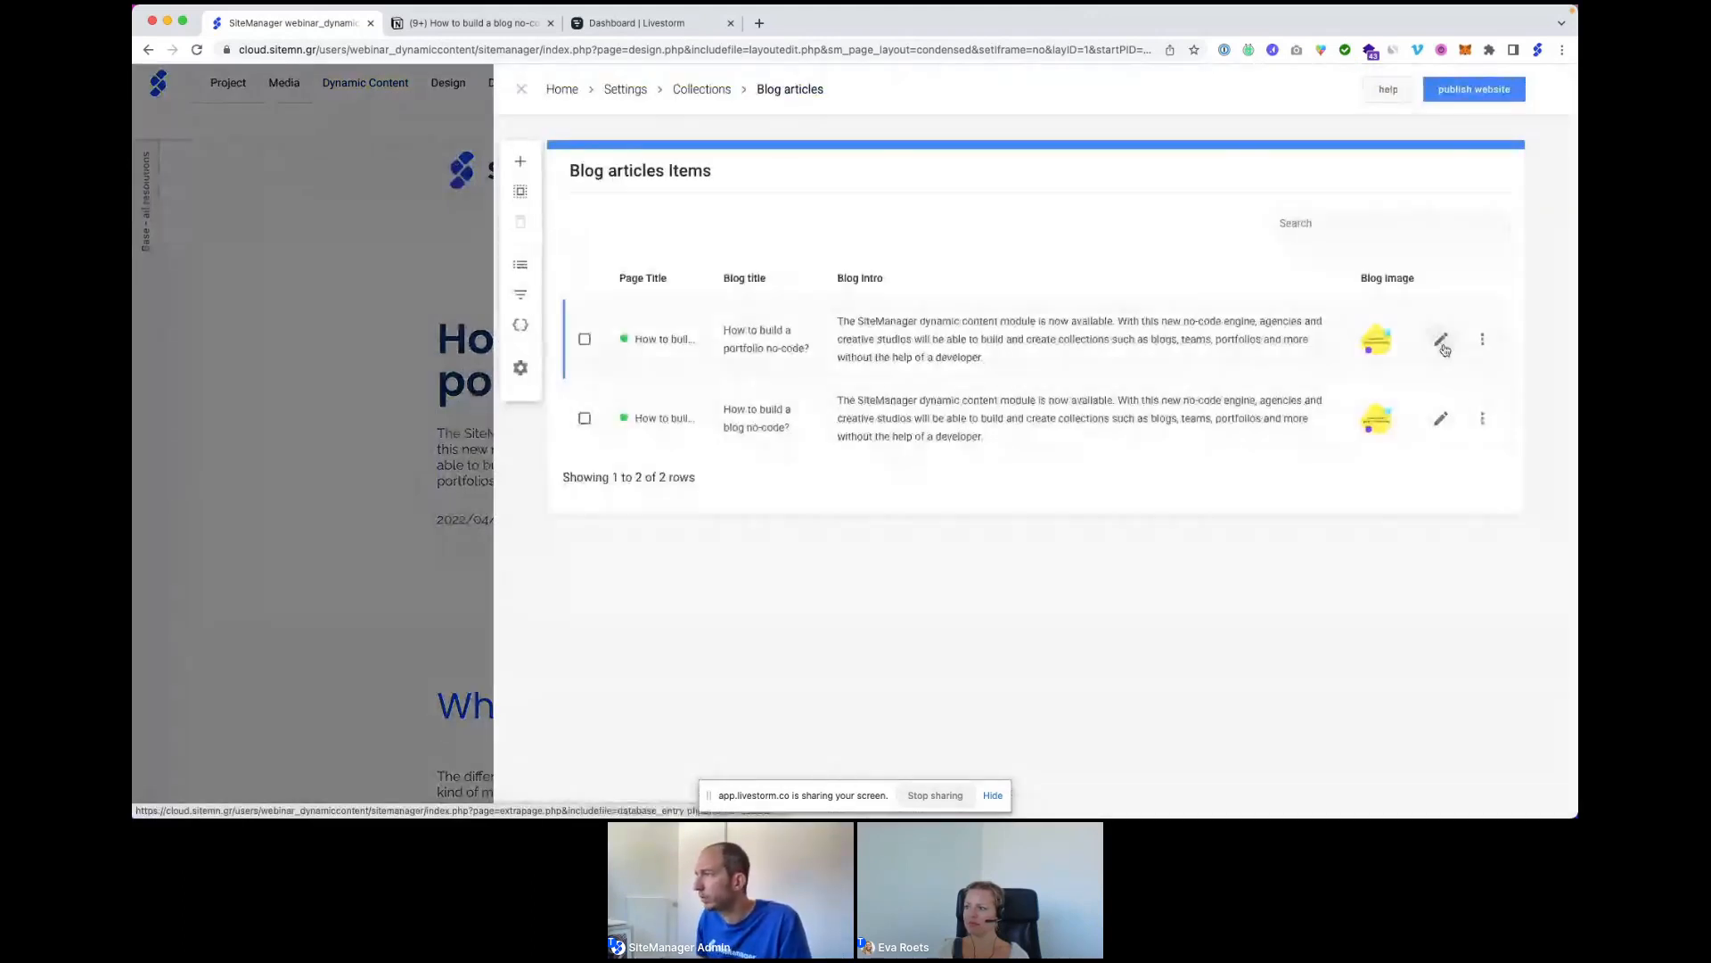
click(1440, 340)
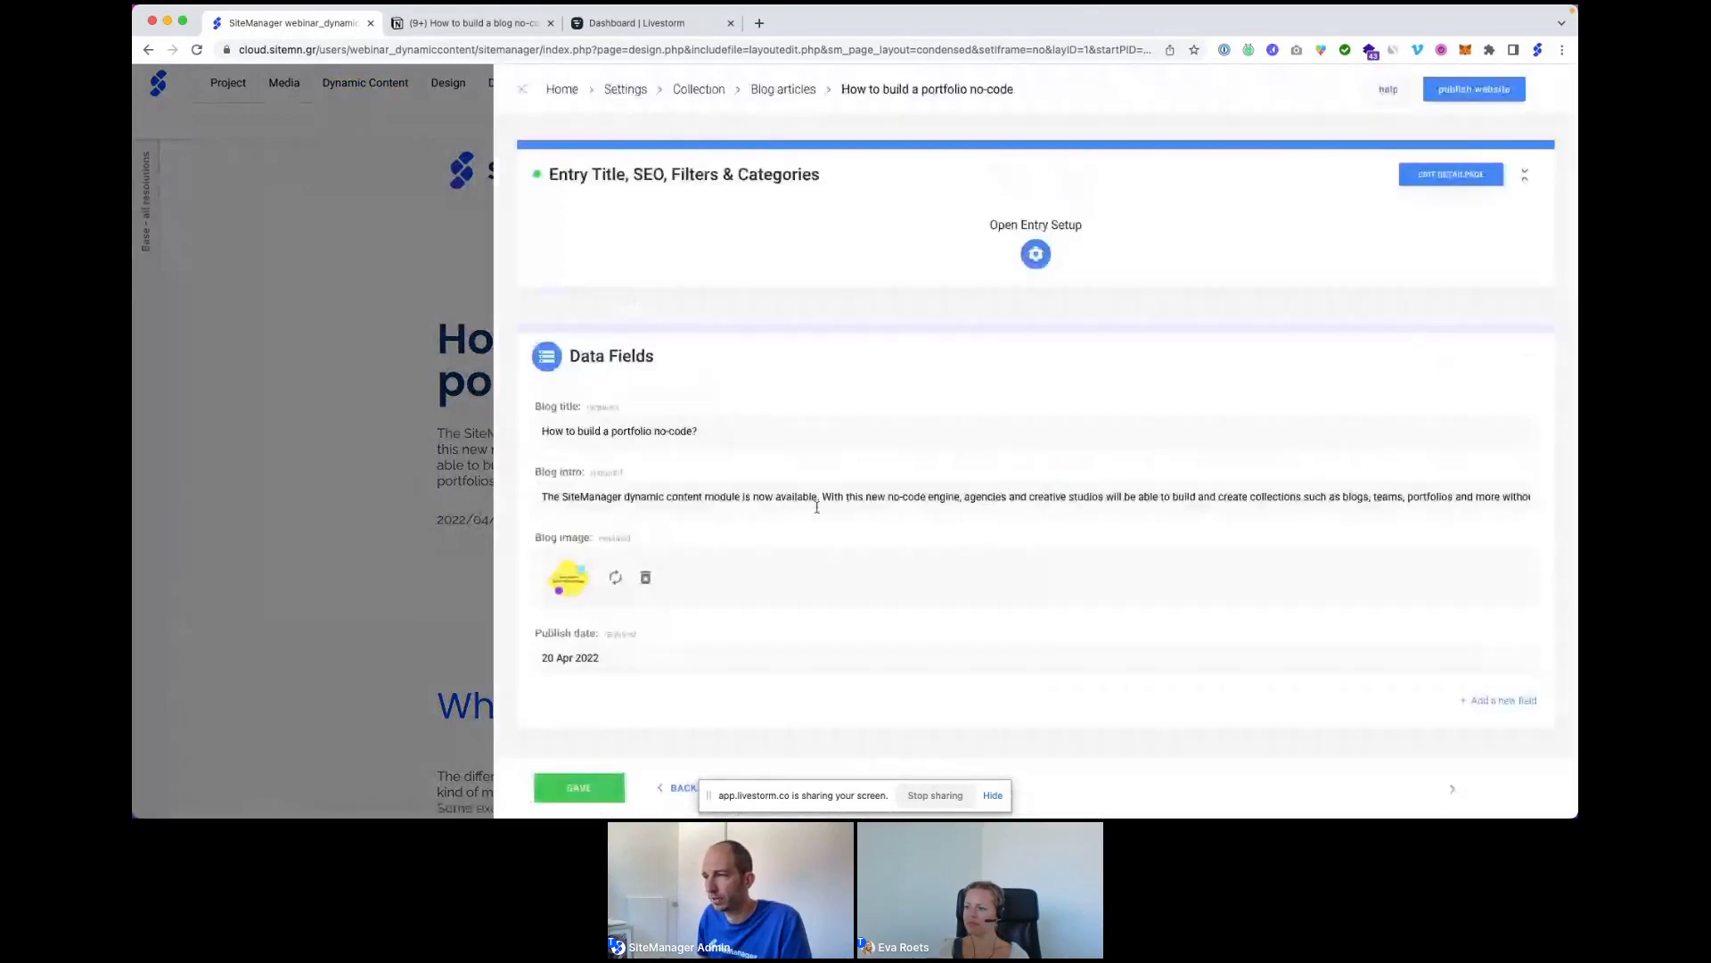
click(436, 24)
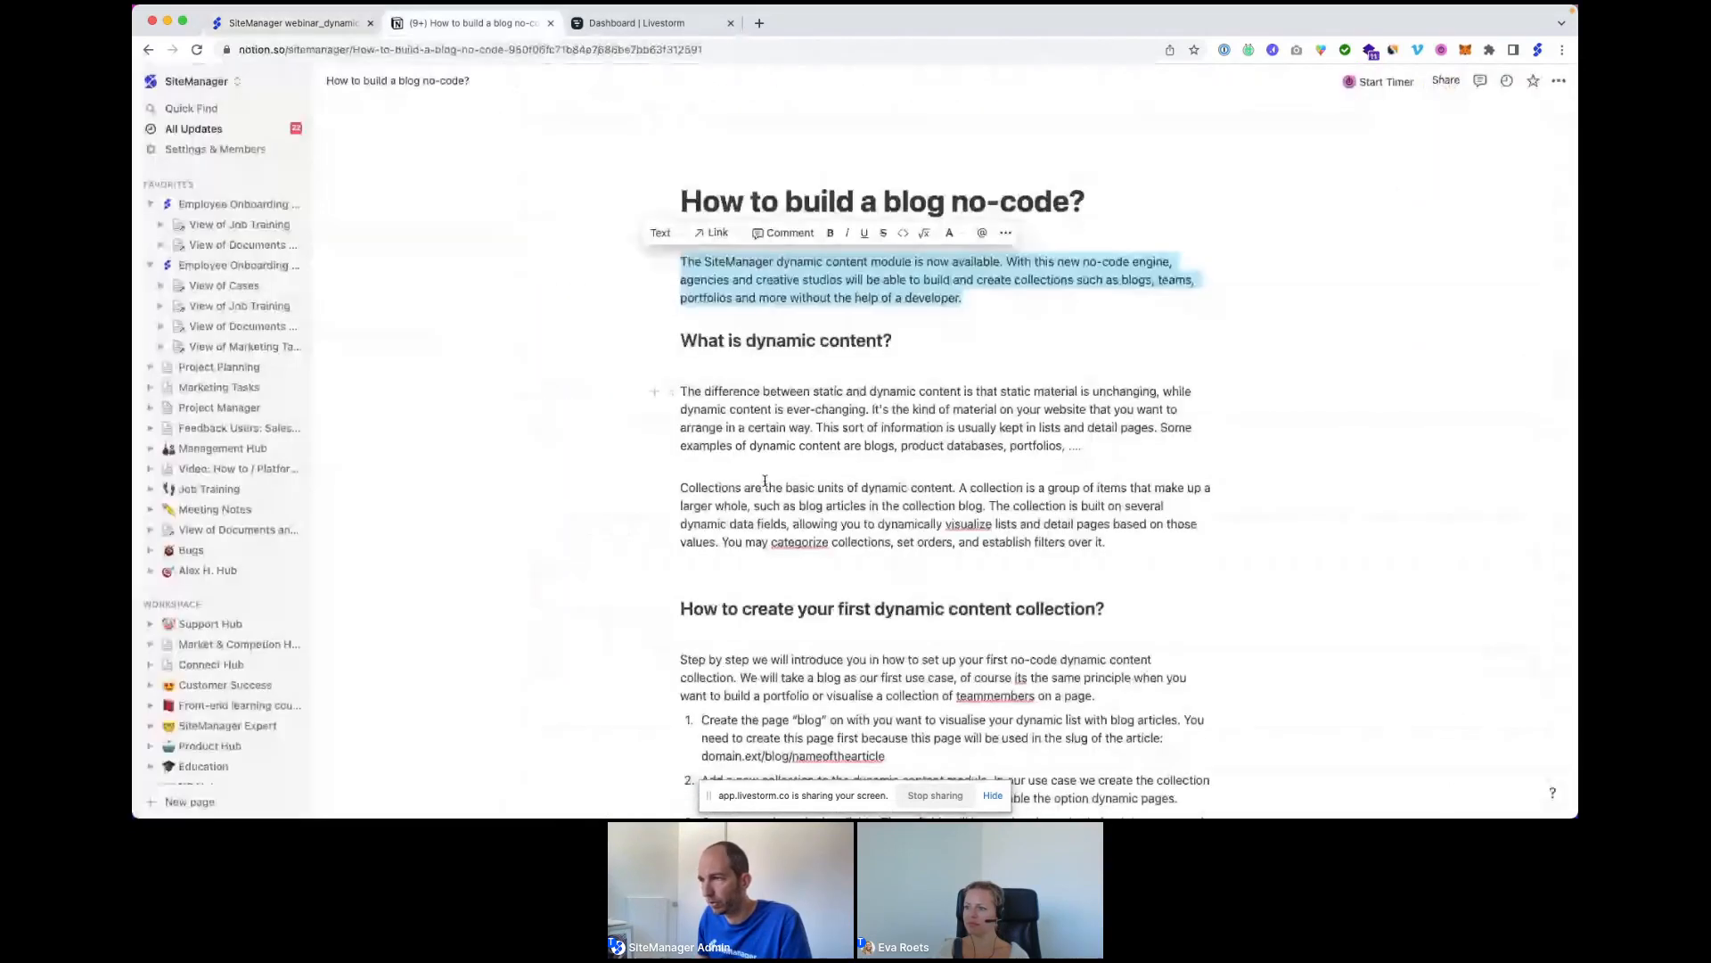
scroll(765, 481, down, 7)
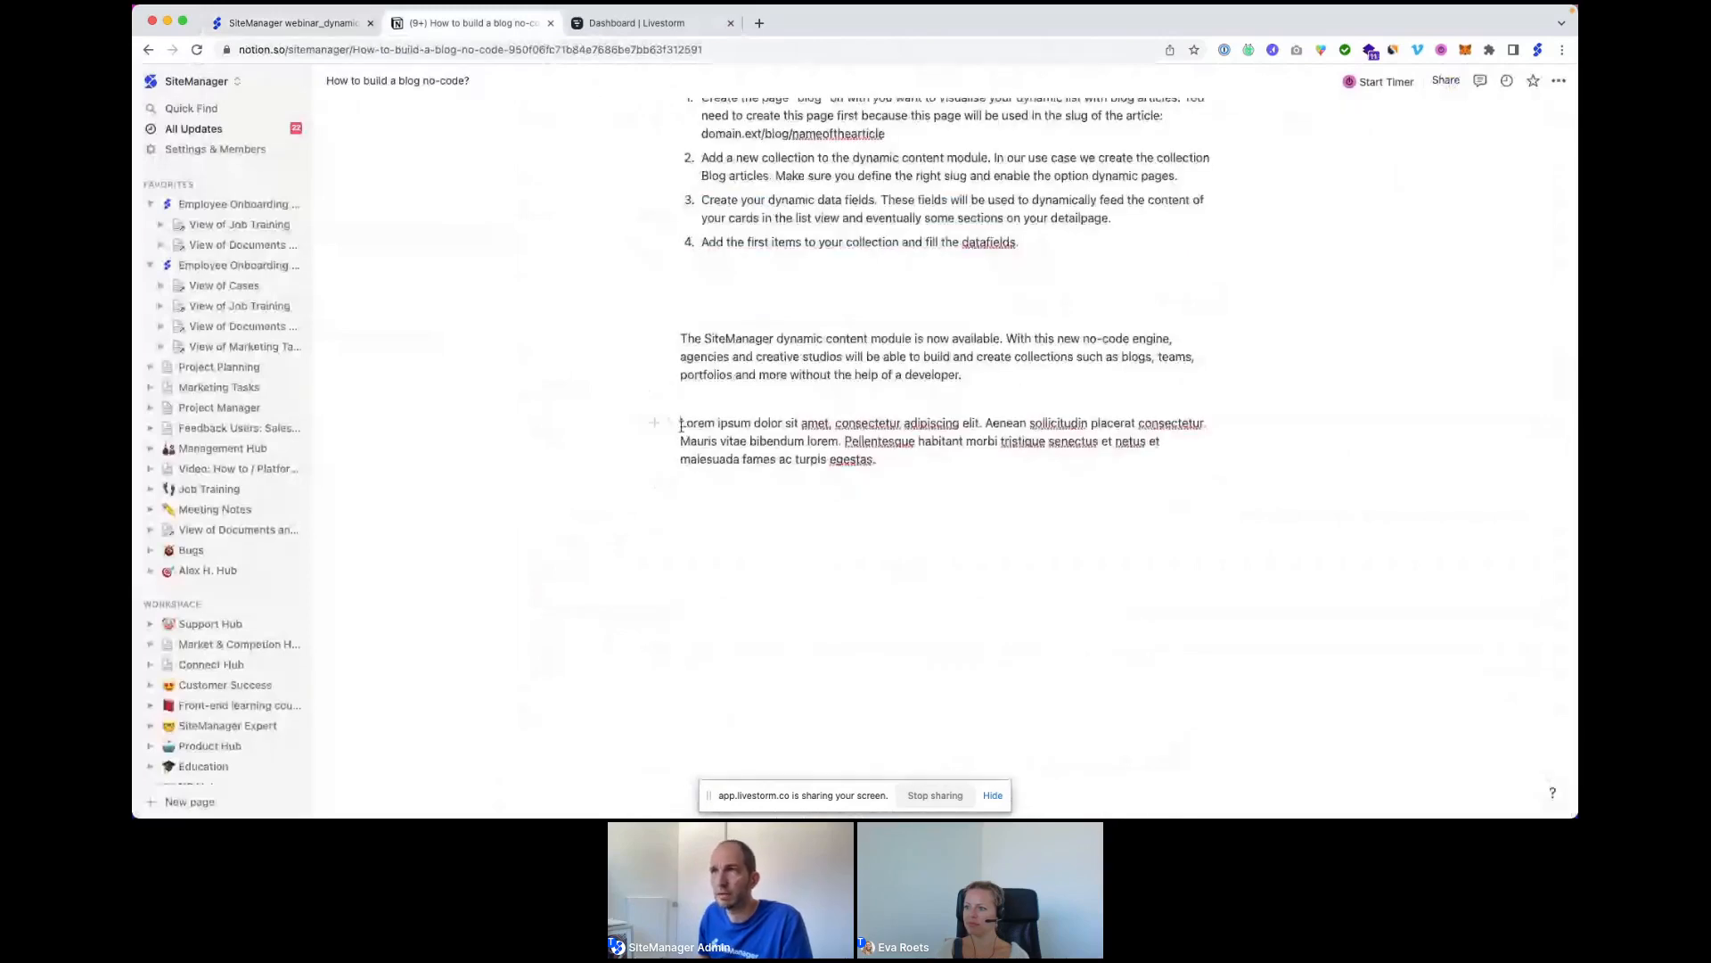
drag(681, 422, 878, 459)
key(super+c)
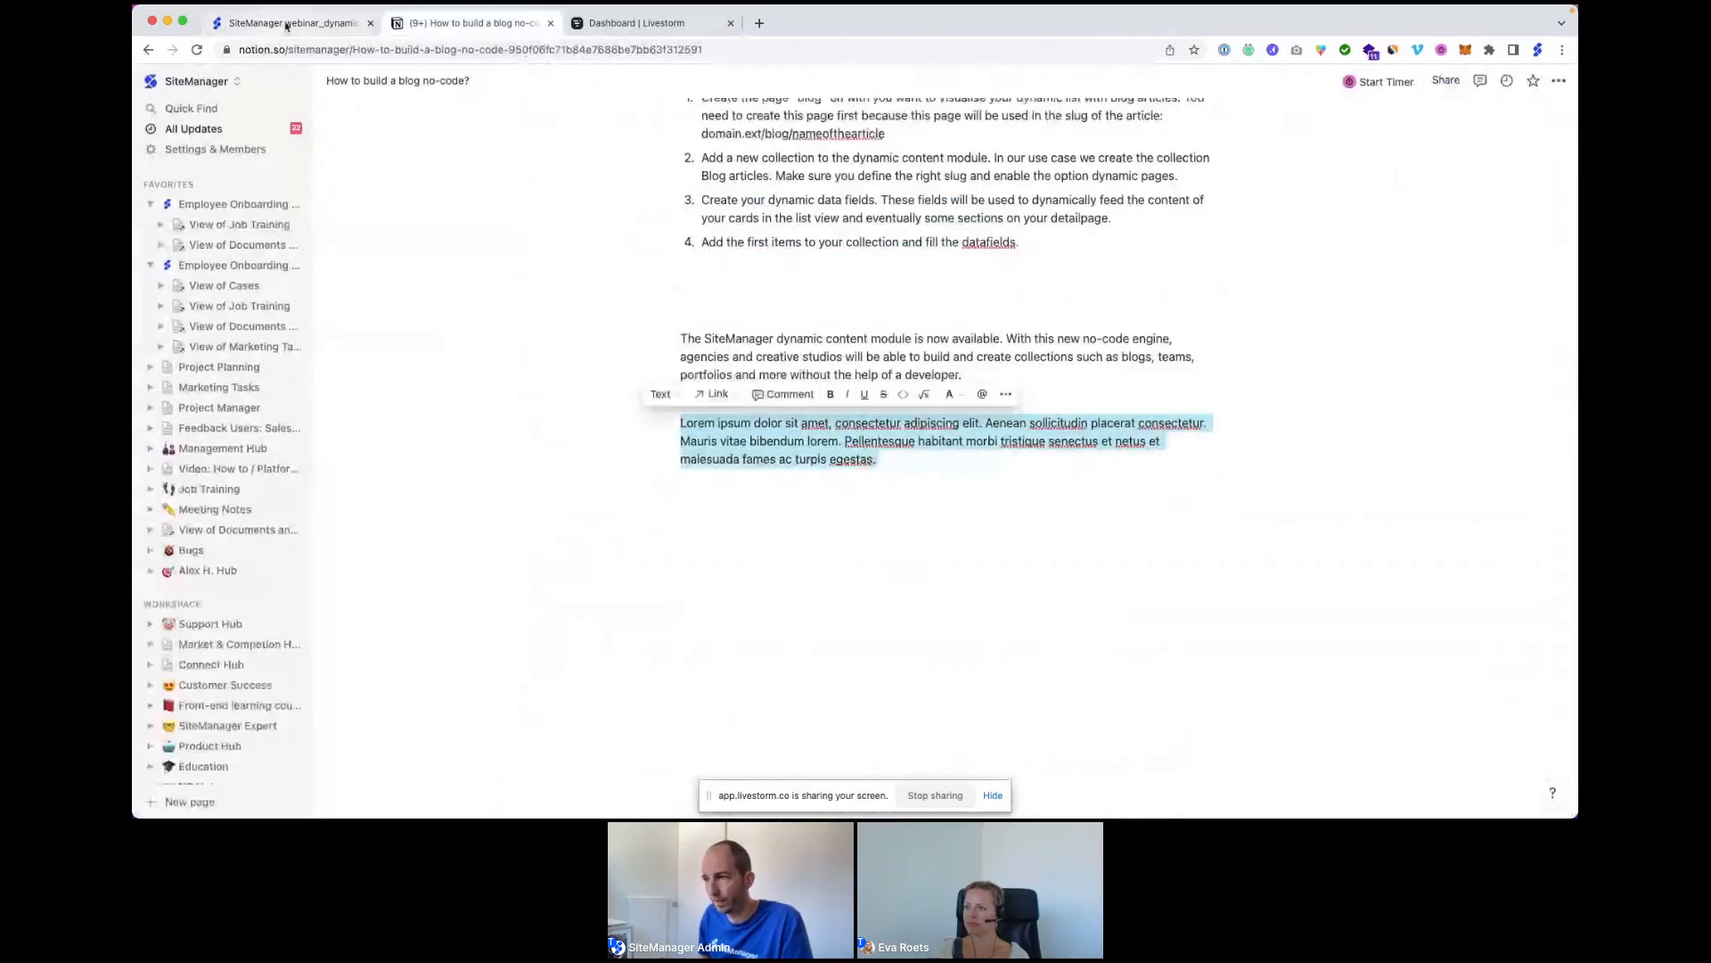
click(286, 24)
triple_click(656, 493)
key(super+v)
scroll(672, 576, down, 3)
click(585, 792)
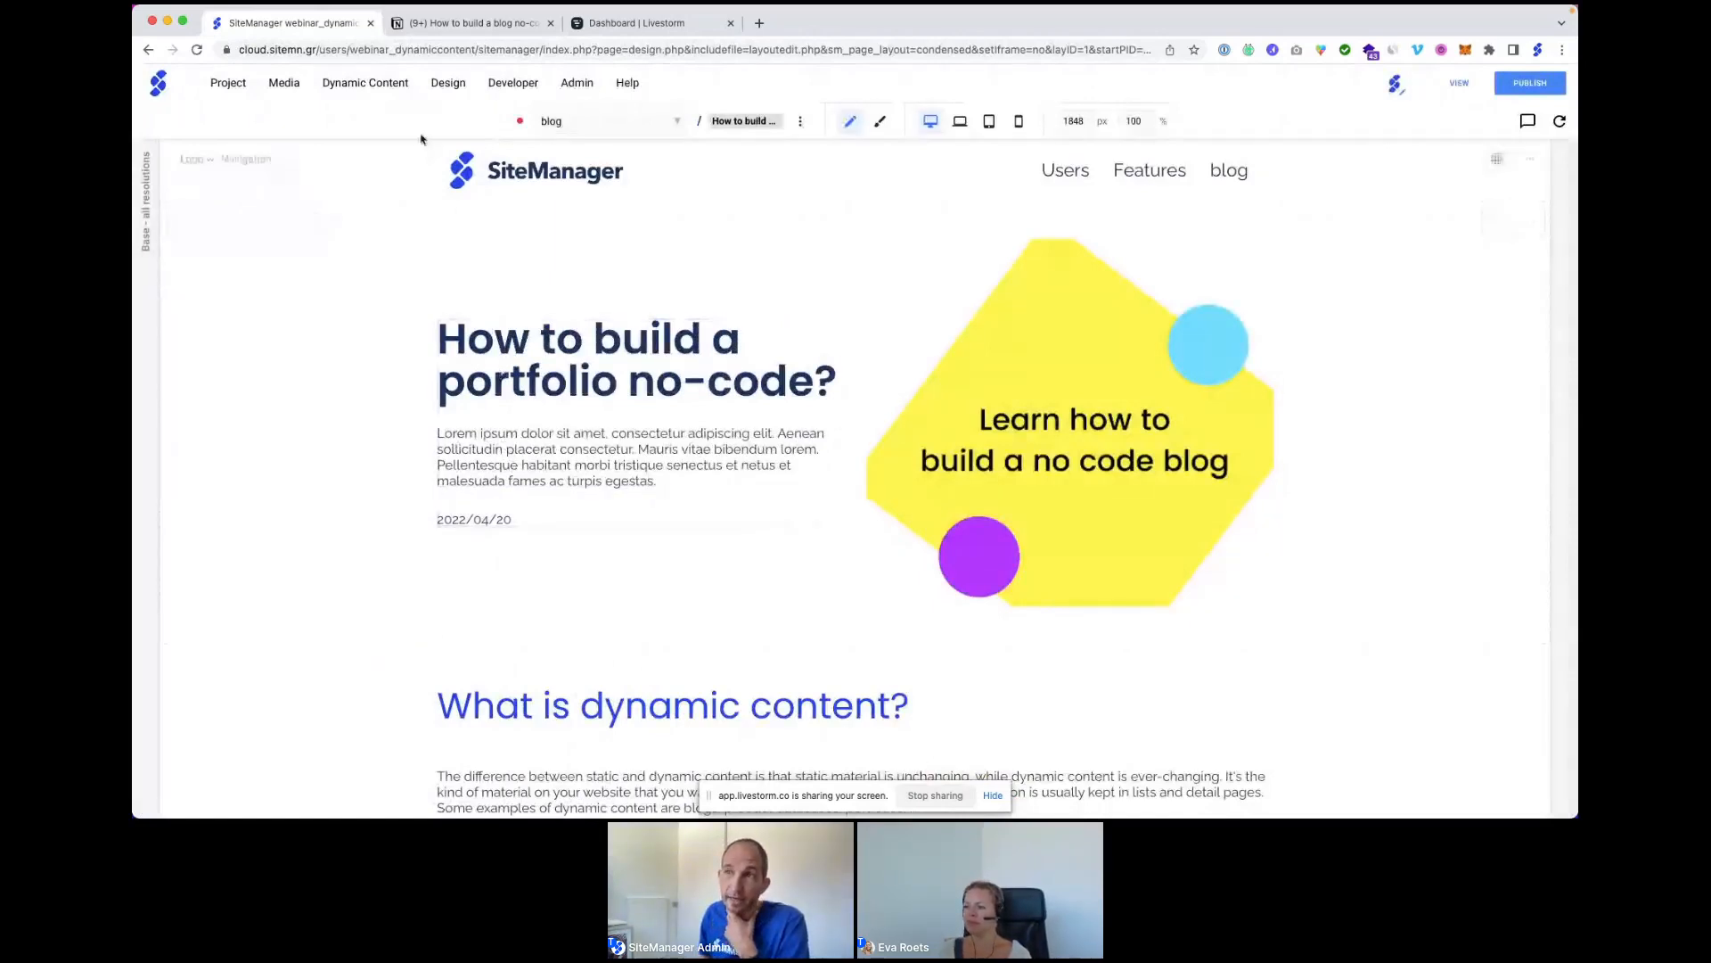
click(365, 83)
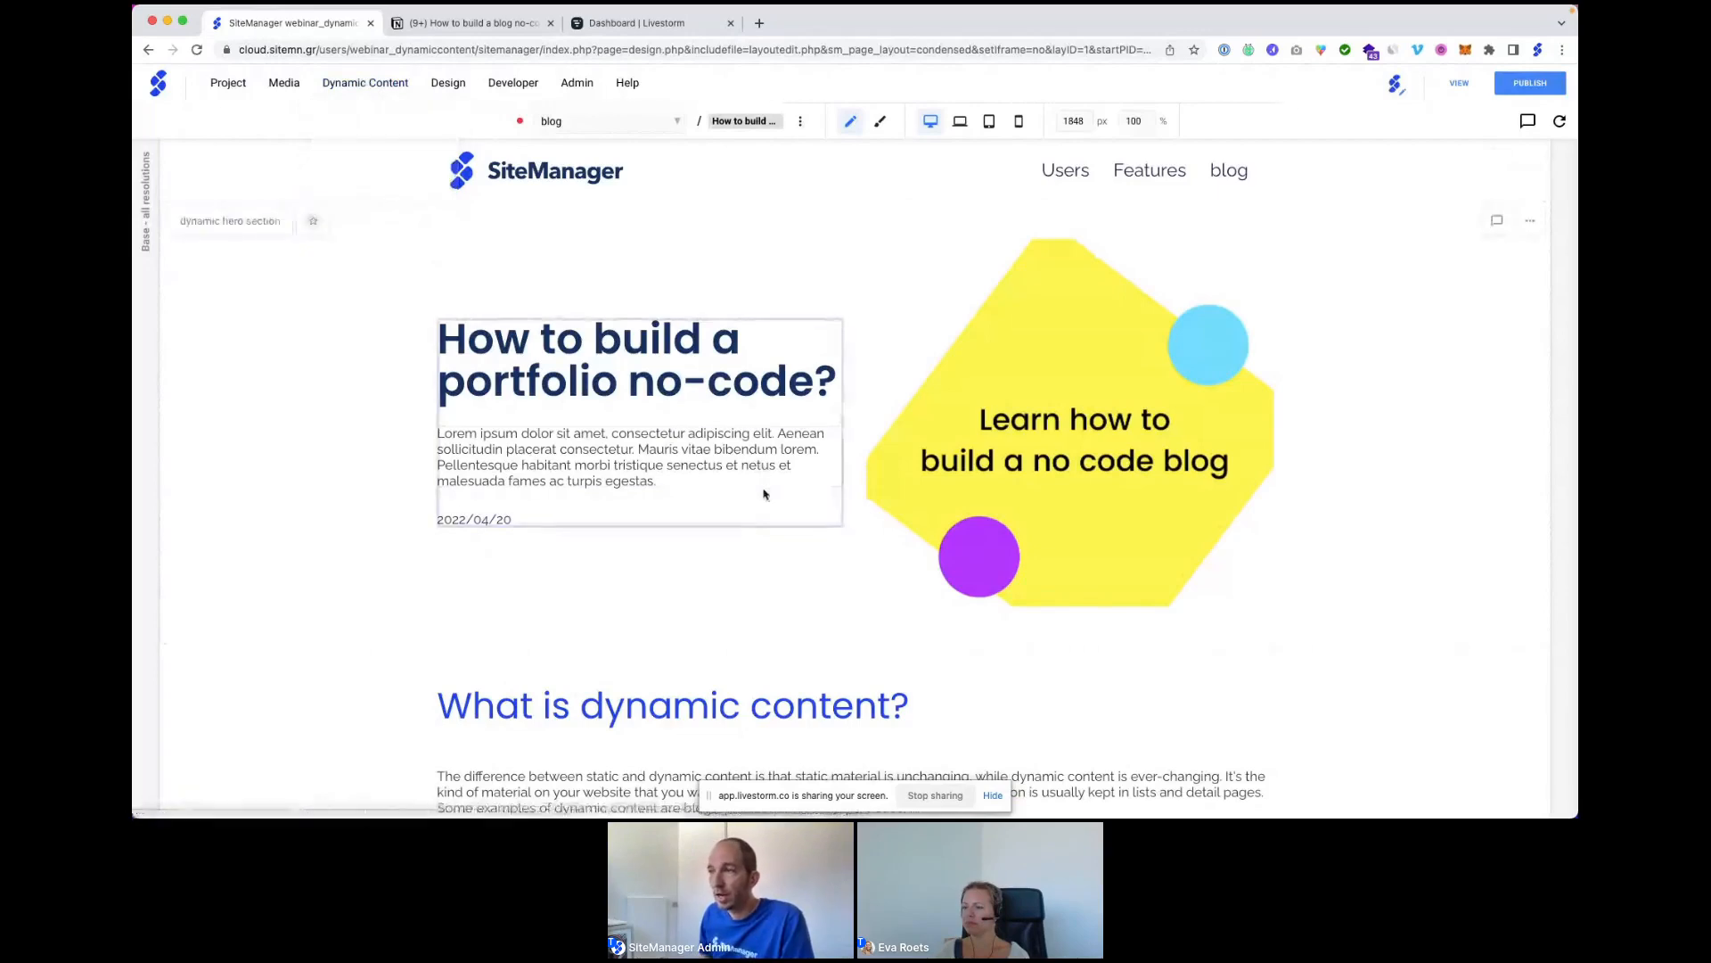
scroll(764, 495, down, 1)
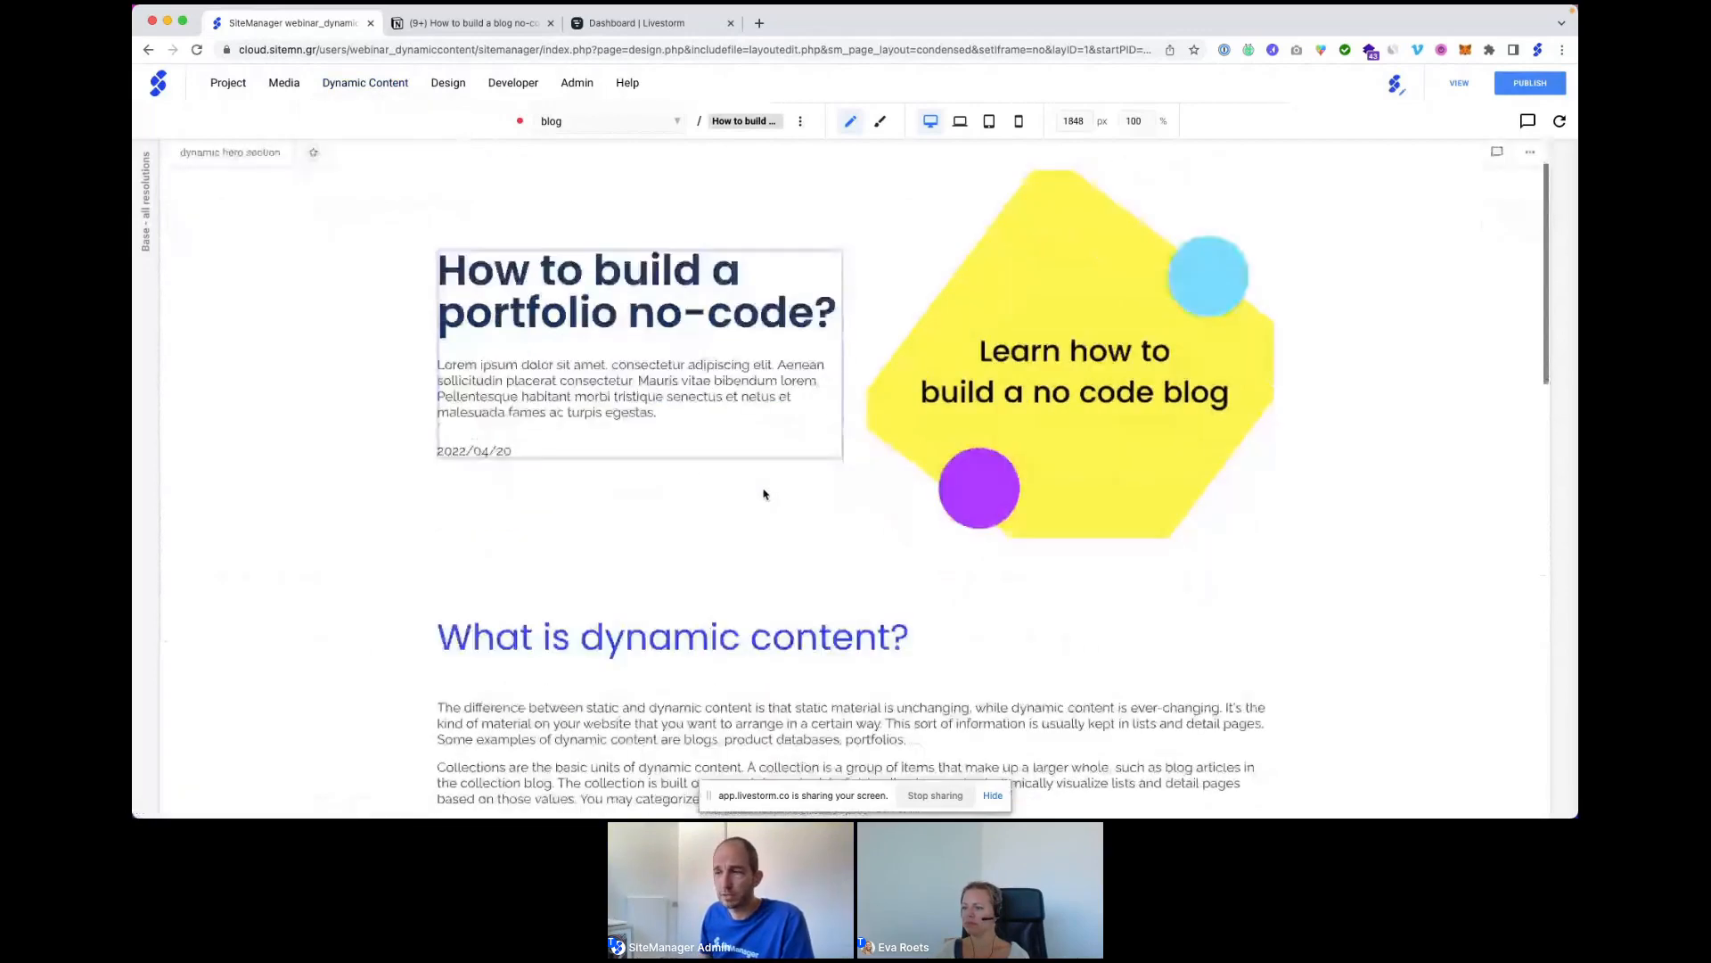
scroll(764, 495, up, 1)
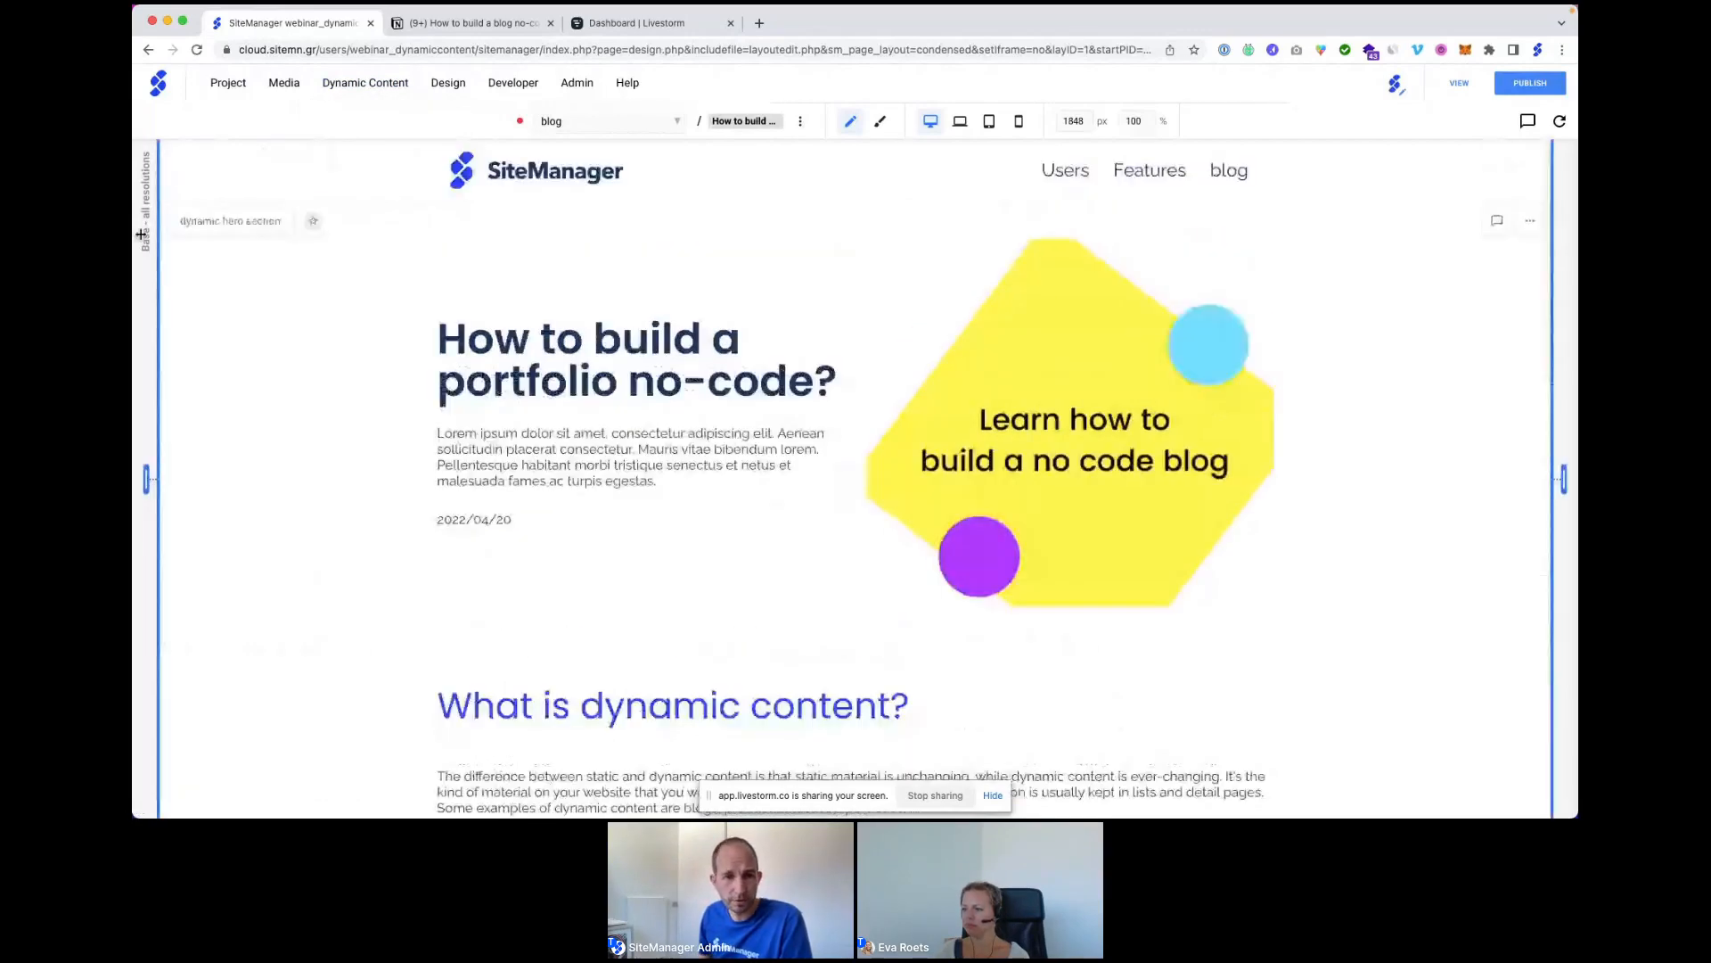
scroll(614, 517, down, 5)
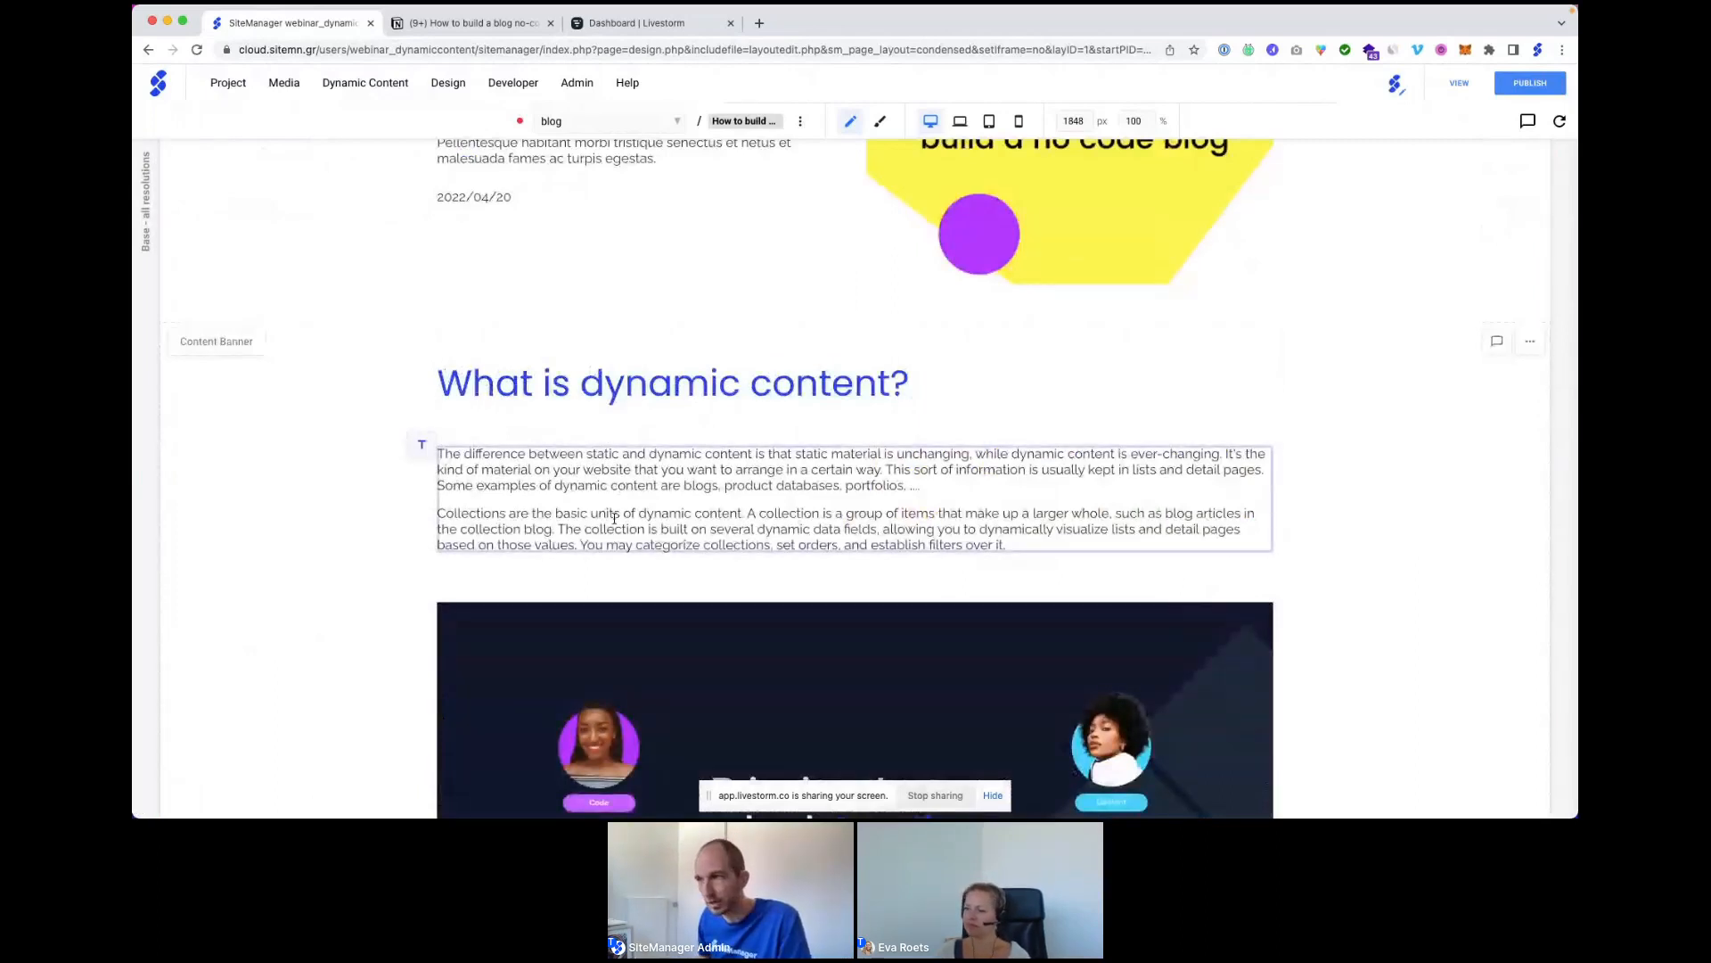
scroll(632, 454, down, 1)
scroll(632, 454, down, 1)
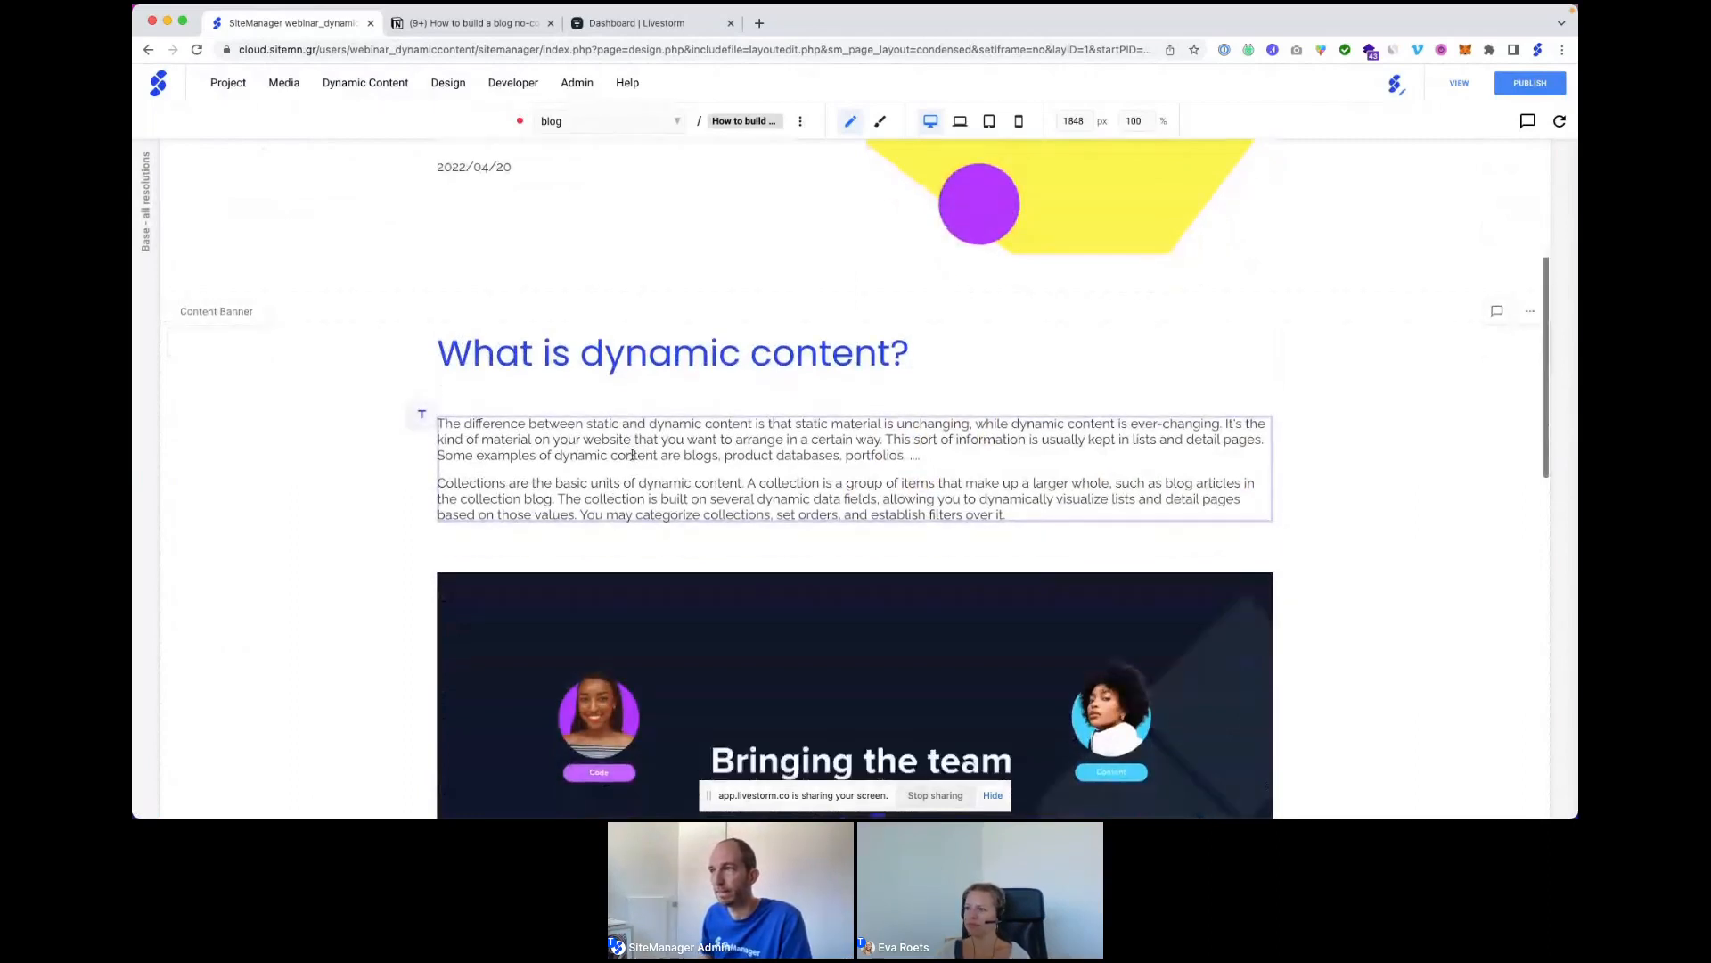
scroll(632, 455, down, 10)
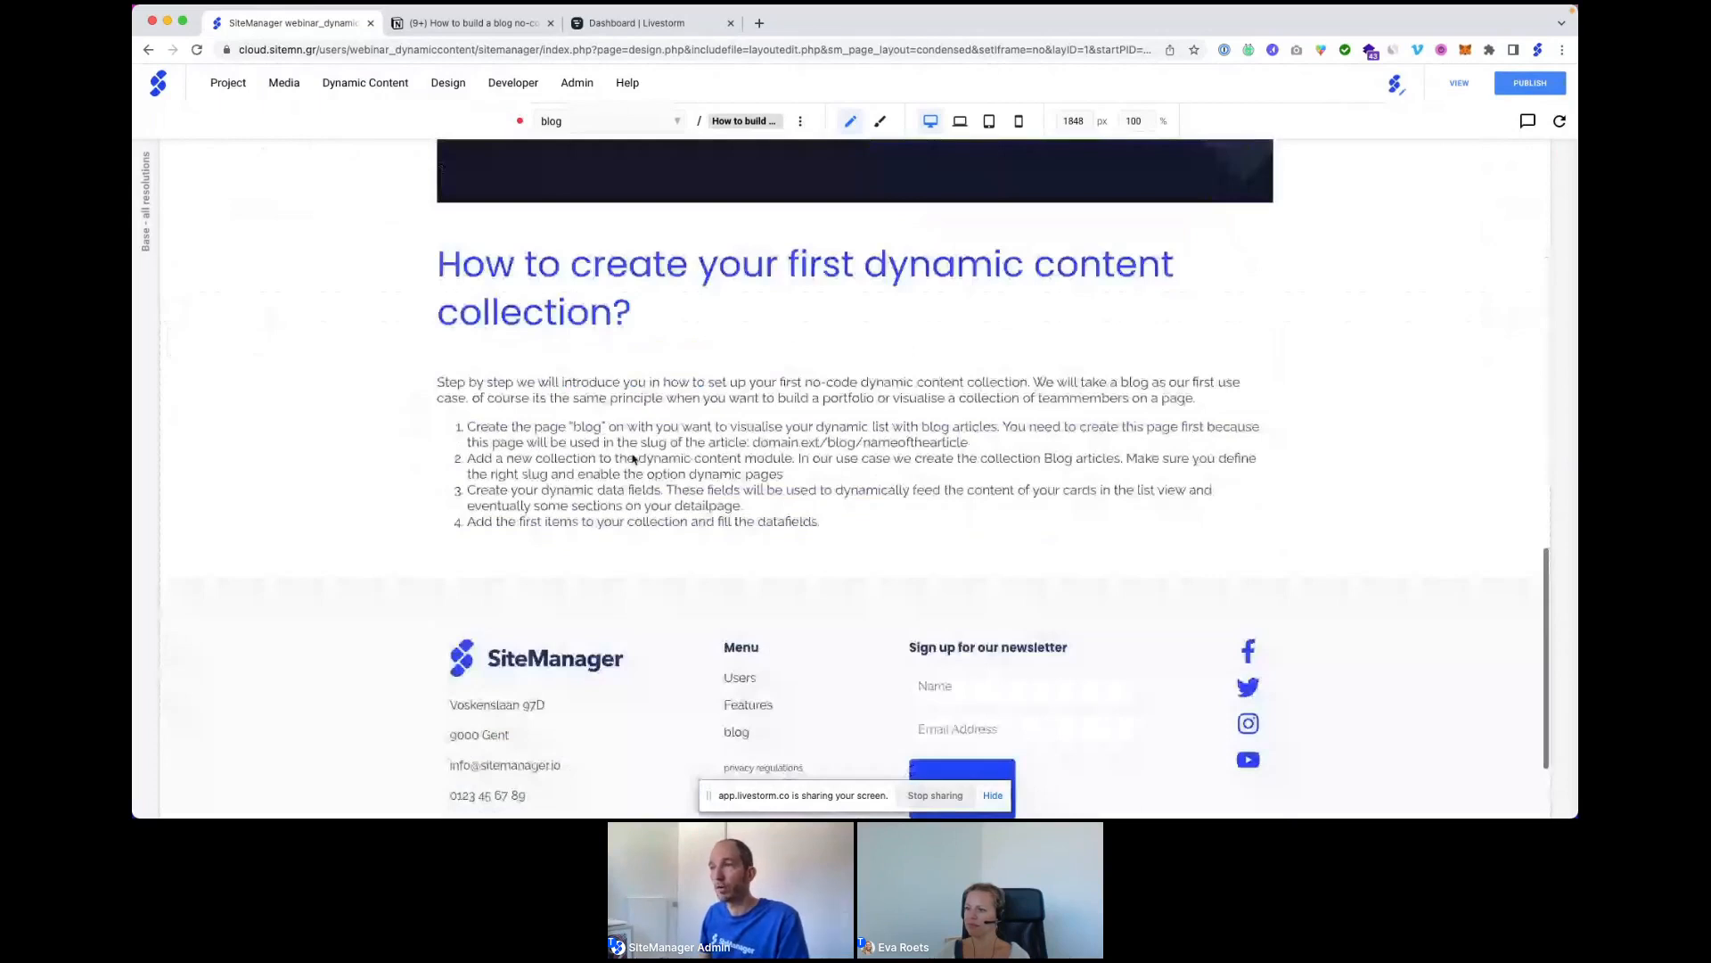
scroll(632, 458, up, 15)
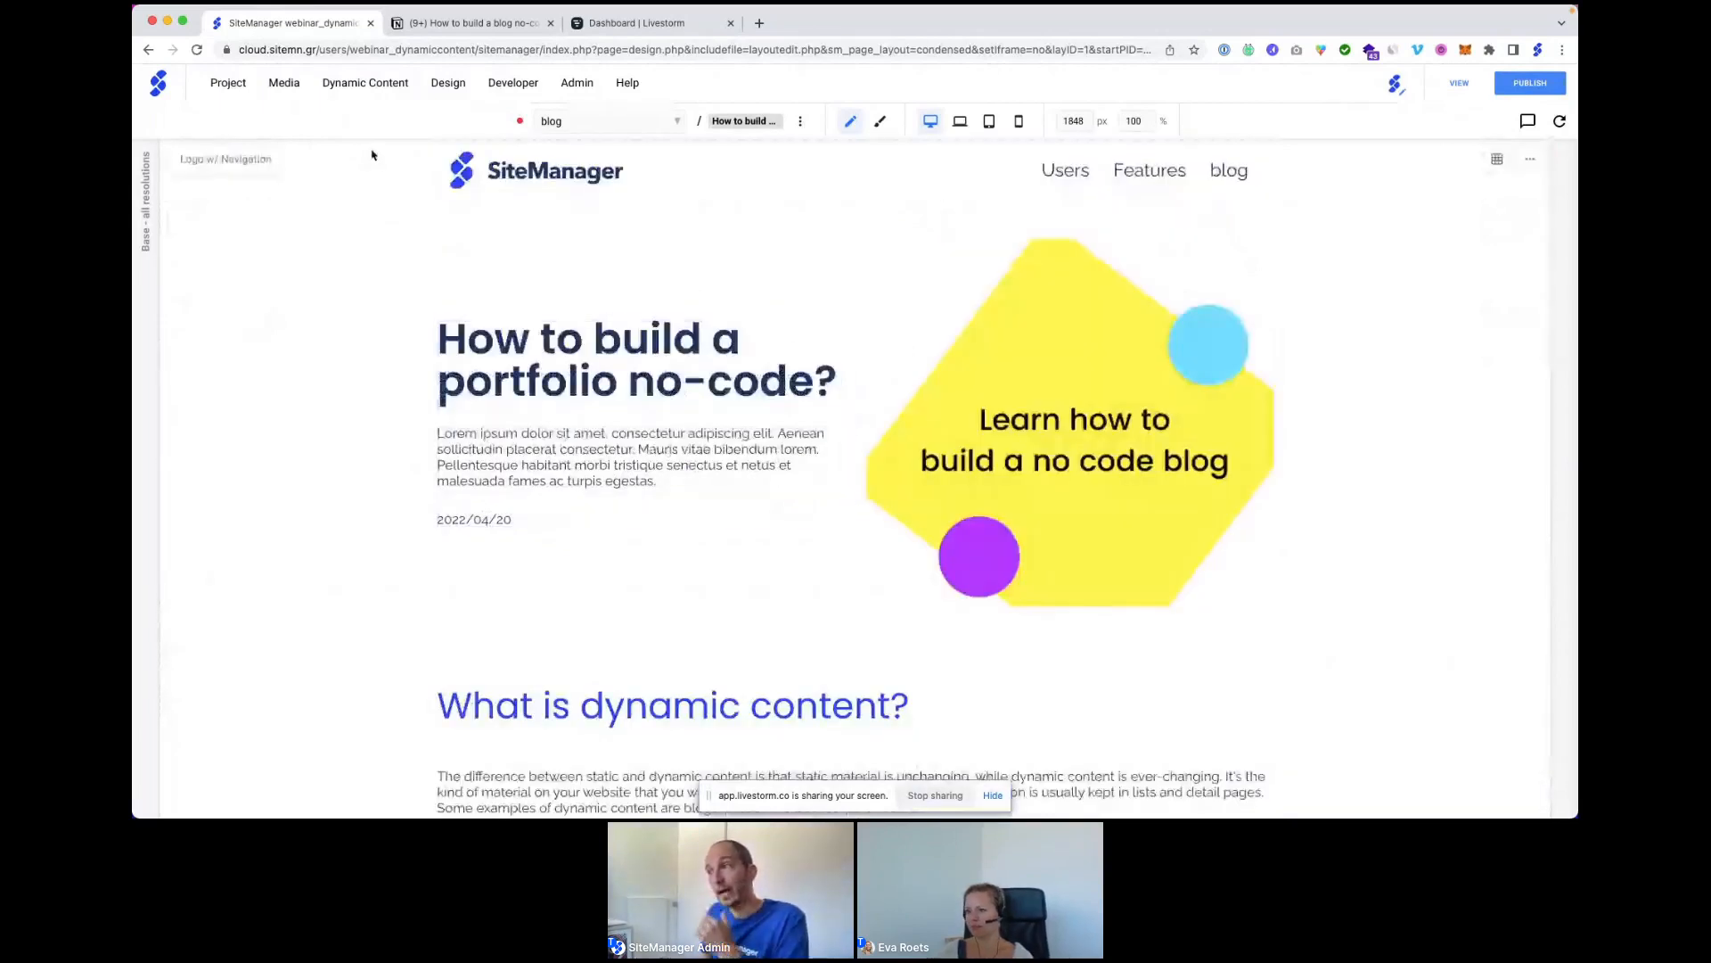
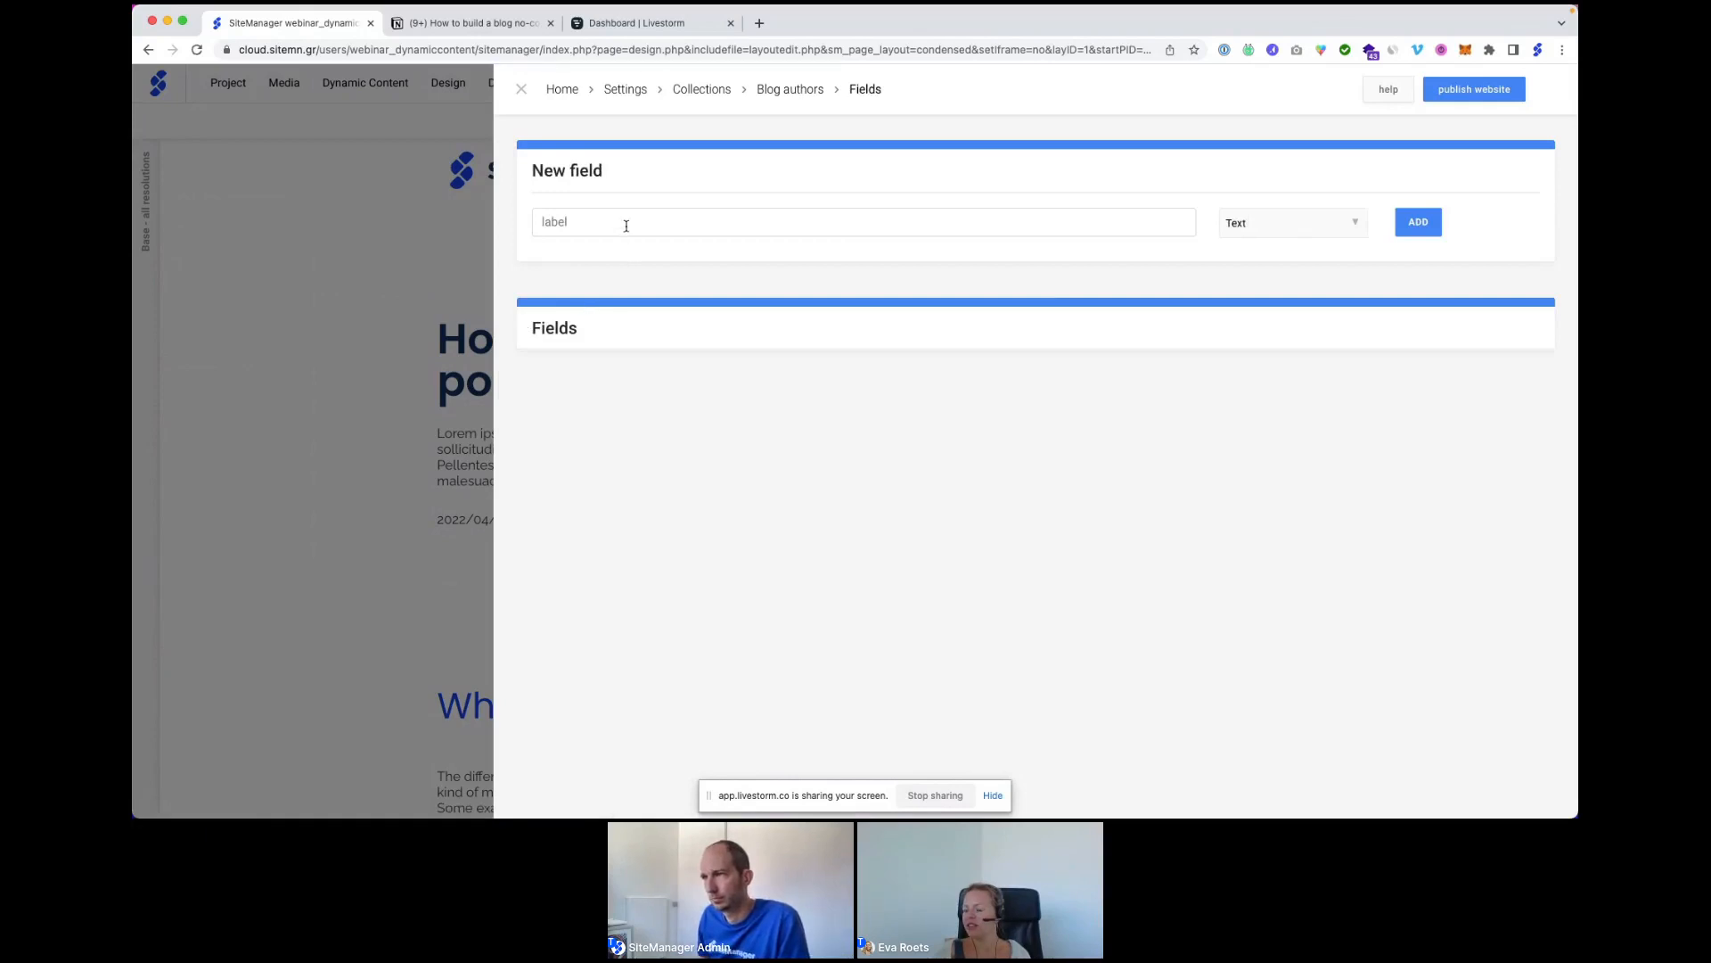
Add an Avatar field of type Image to the Blog authors collection.
click(628, 219)
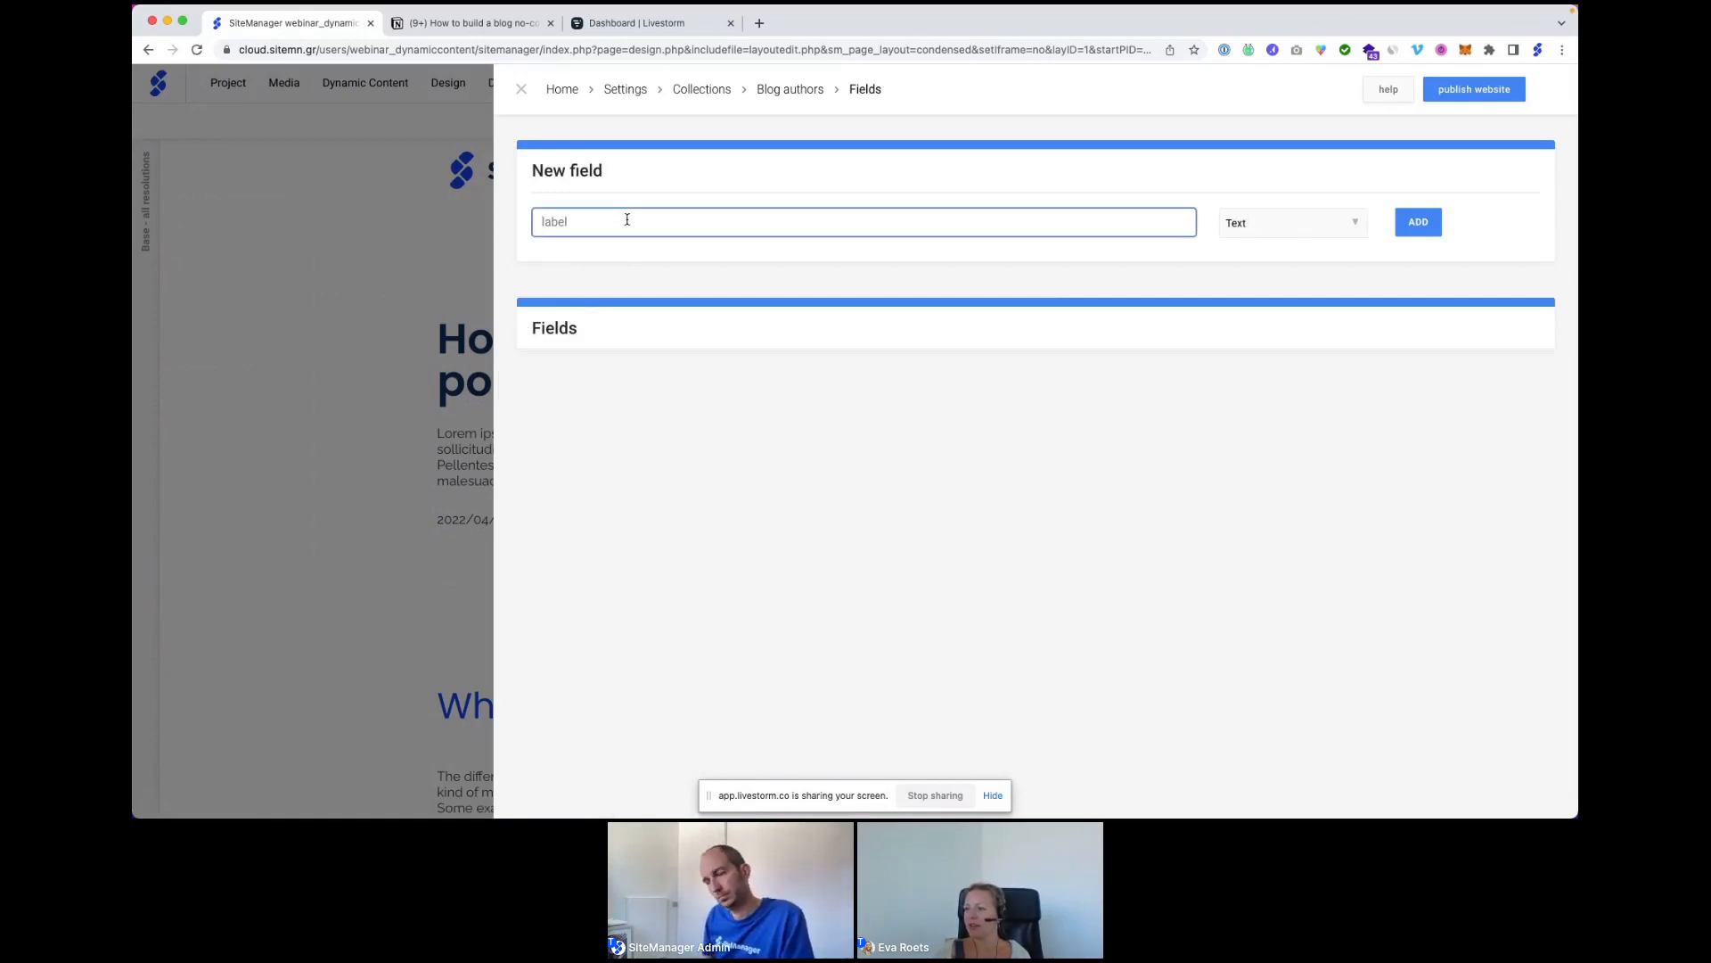
text(Nmae)
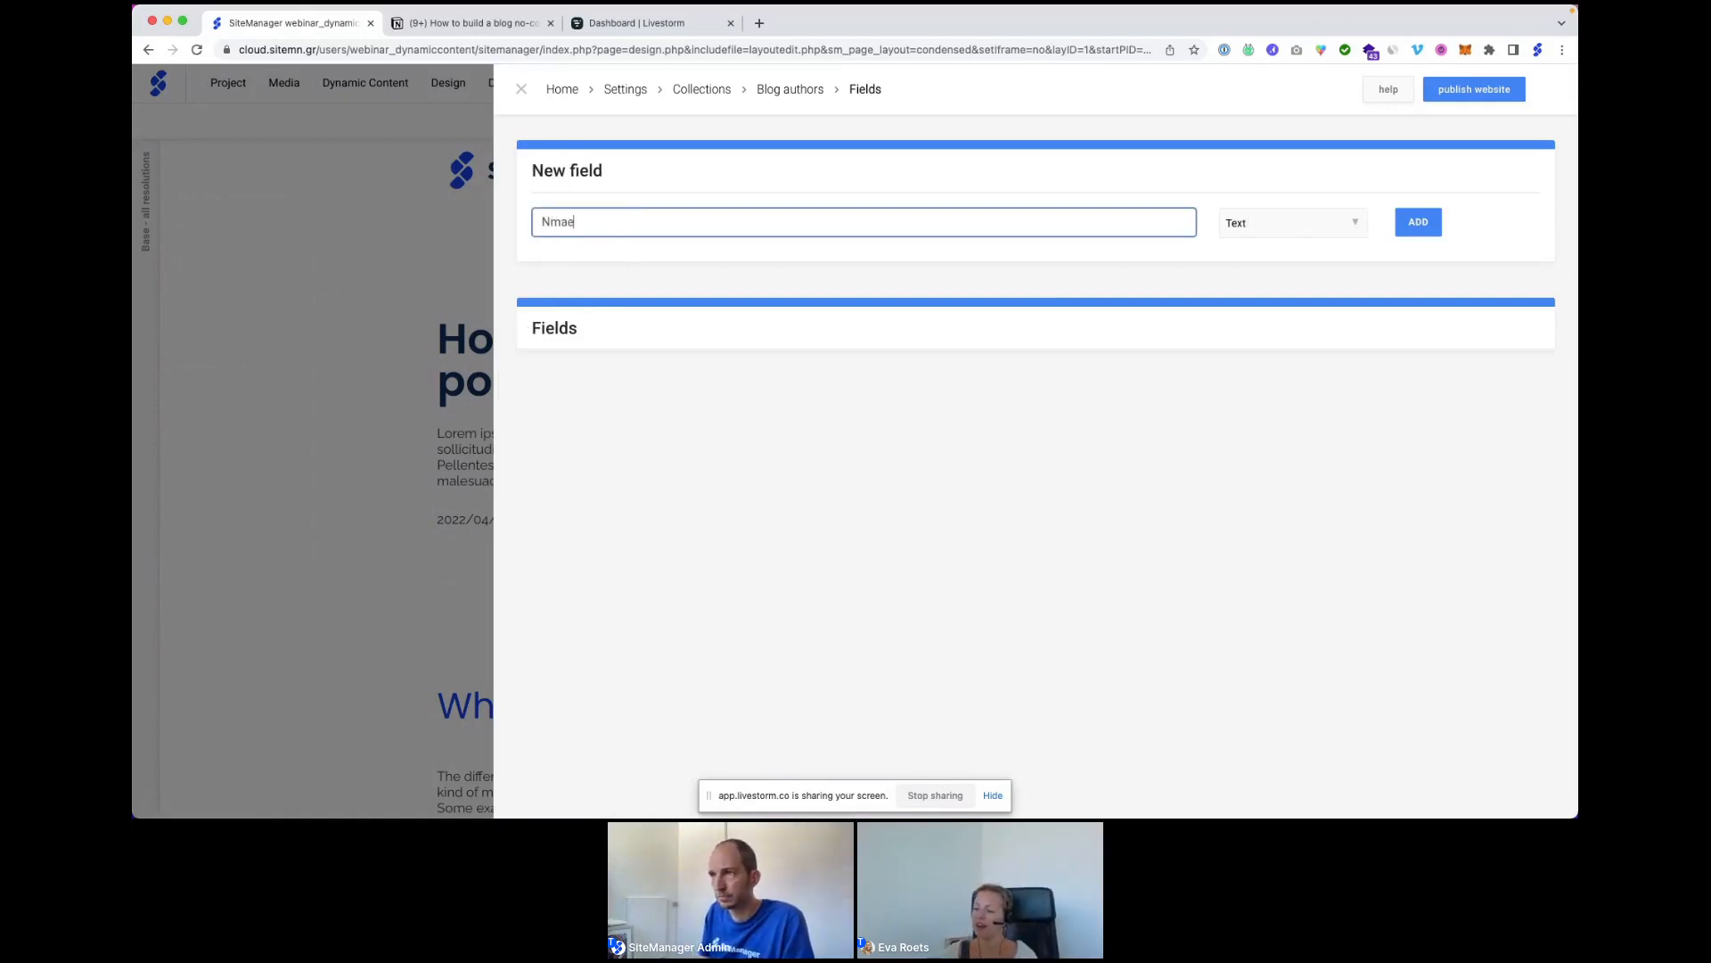
key(BackSpace)
key(BackSpace)
key(BackSpace)
key(BackSpace)
text(Avata)
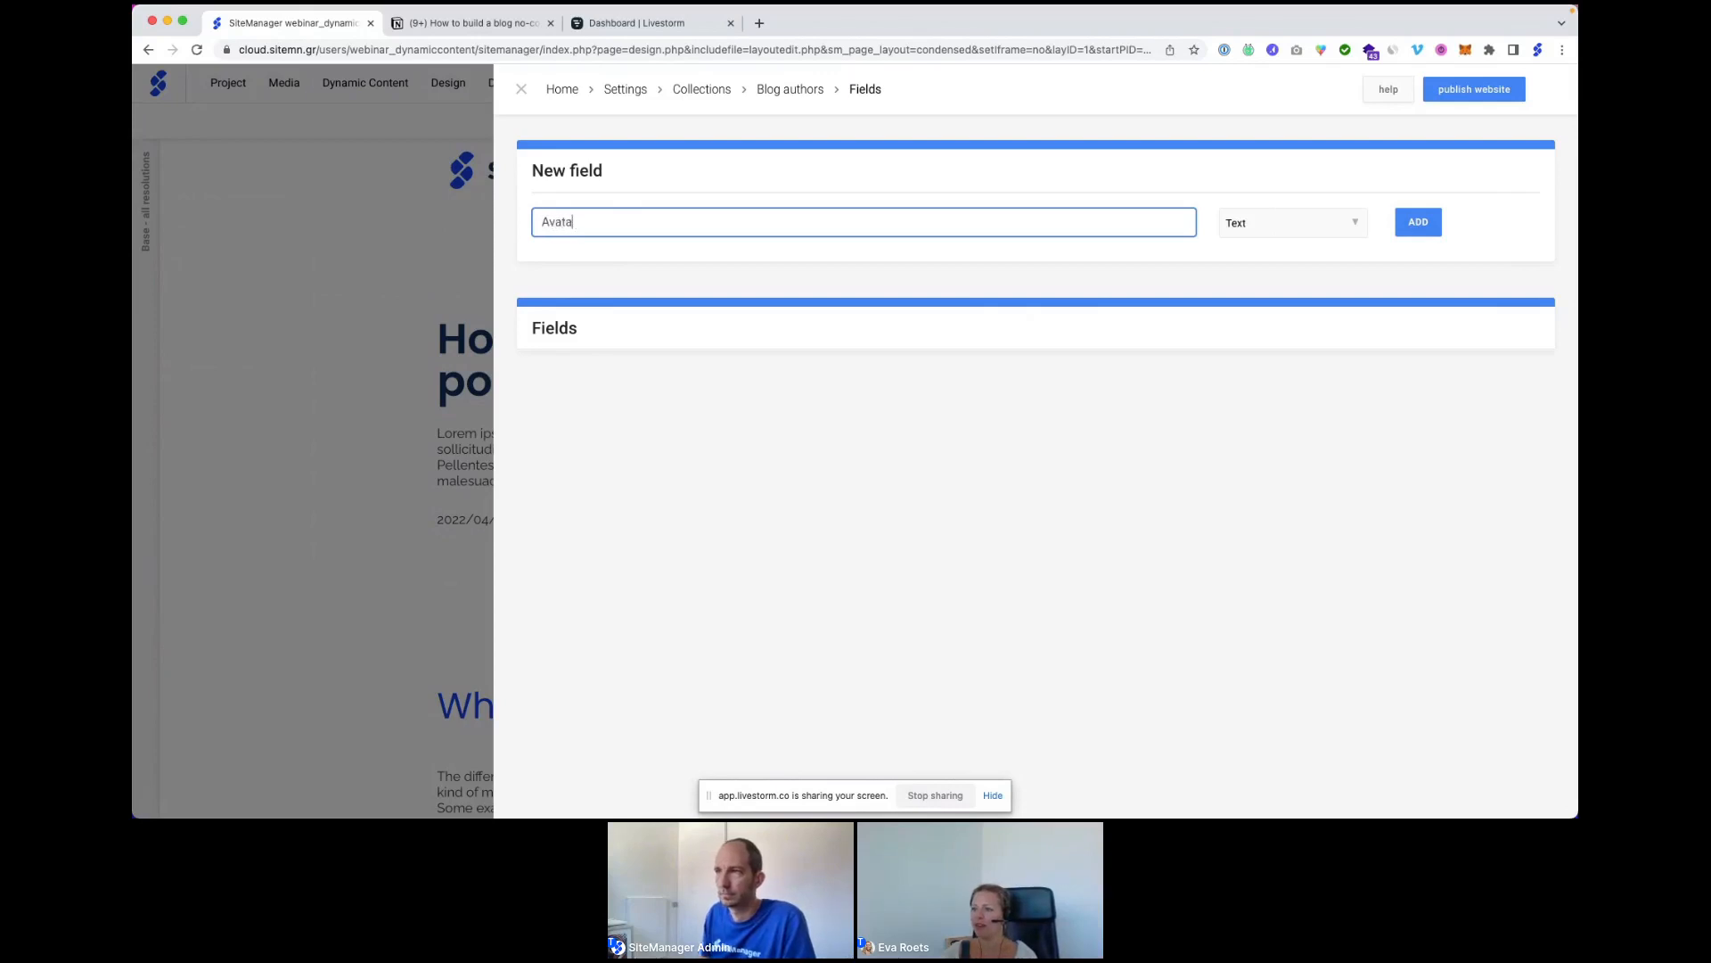
text(r)
click(1234, 222)
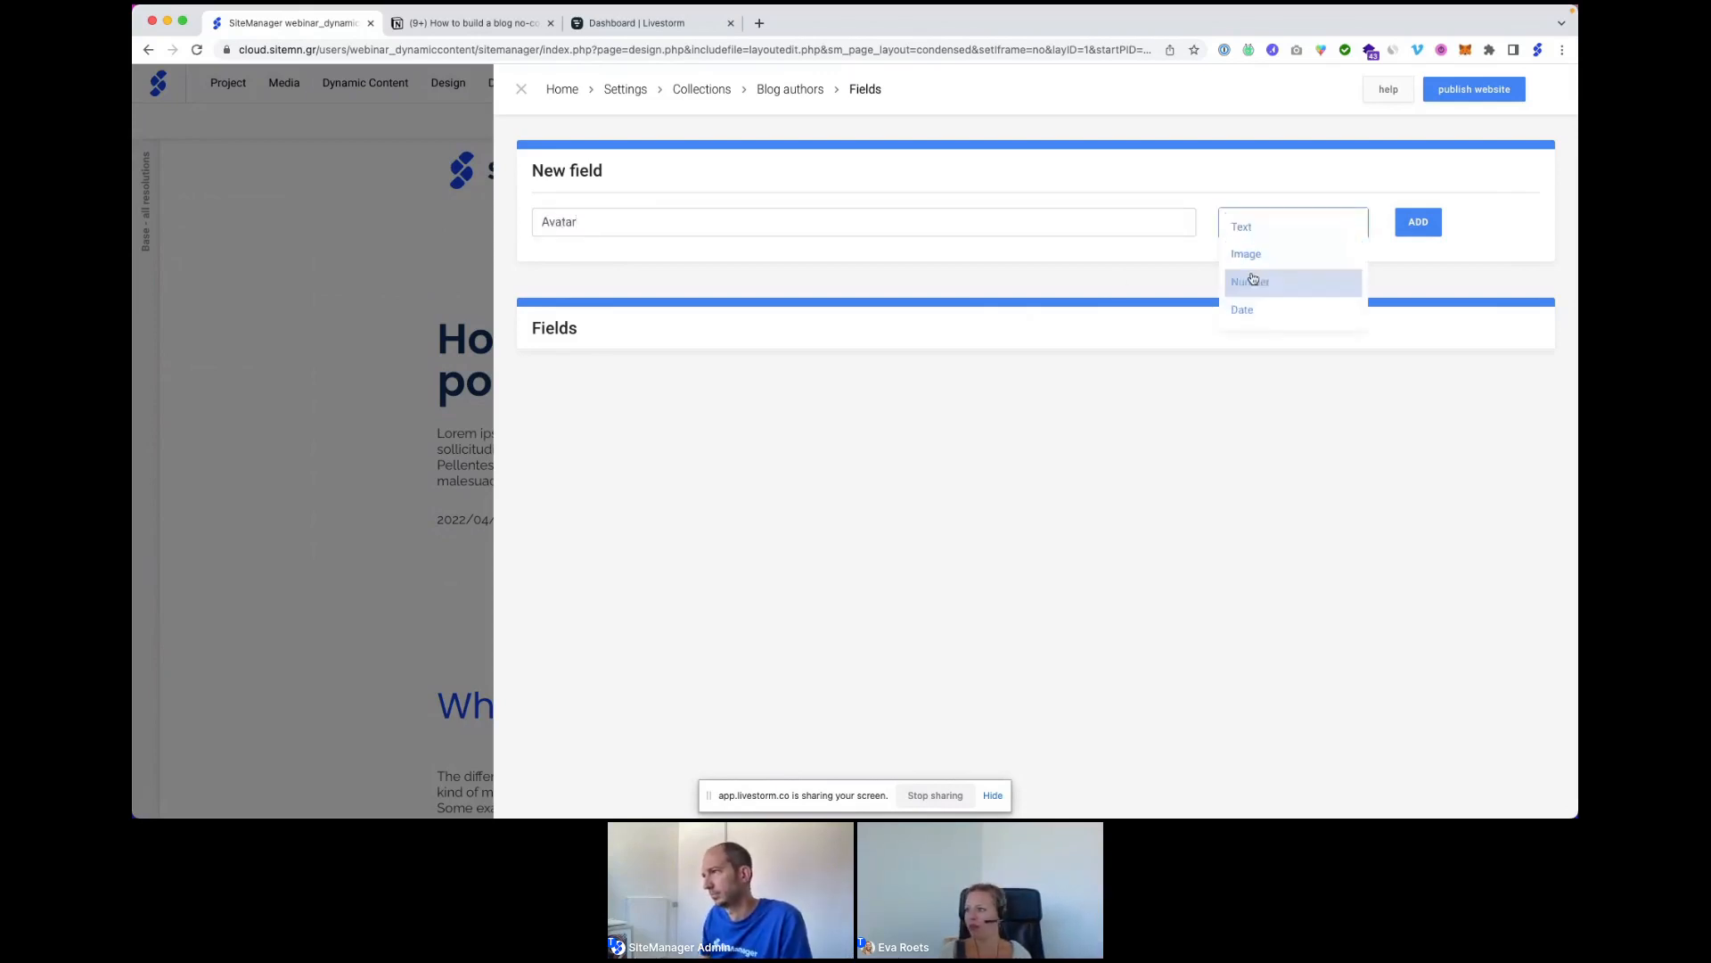
click(1246, 255)
click(1415, 225)
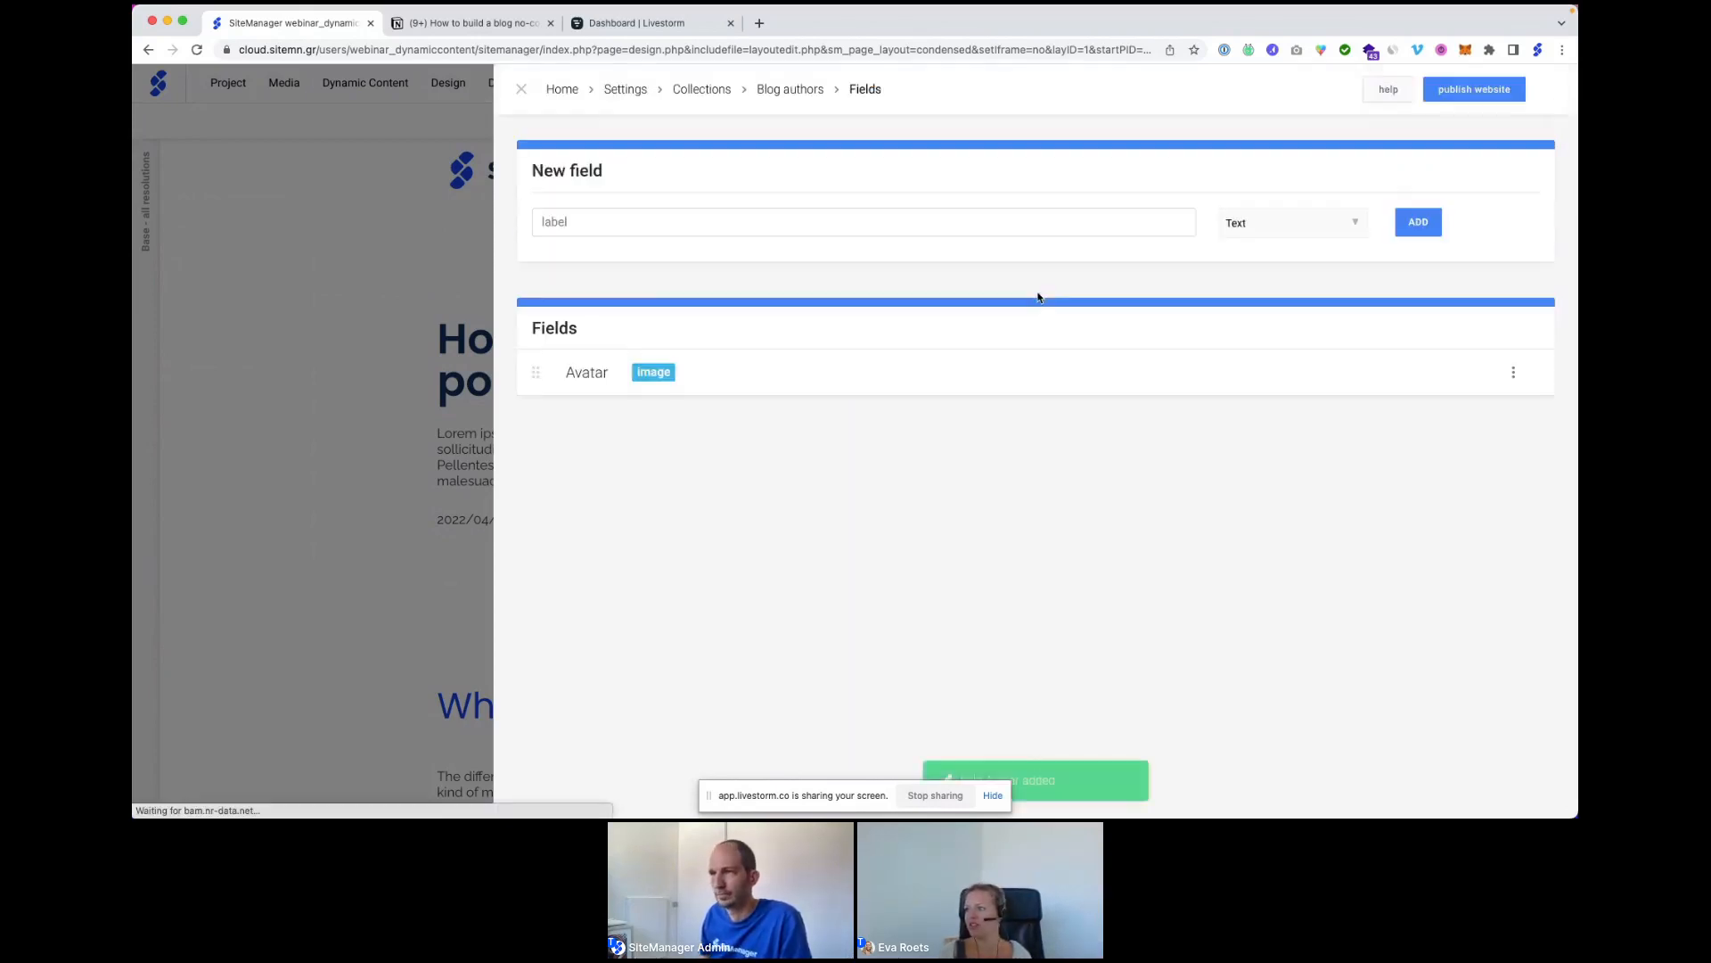
Add a Name text field, then return to the Blog authors item list.
click(643, 223)
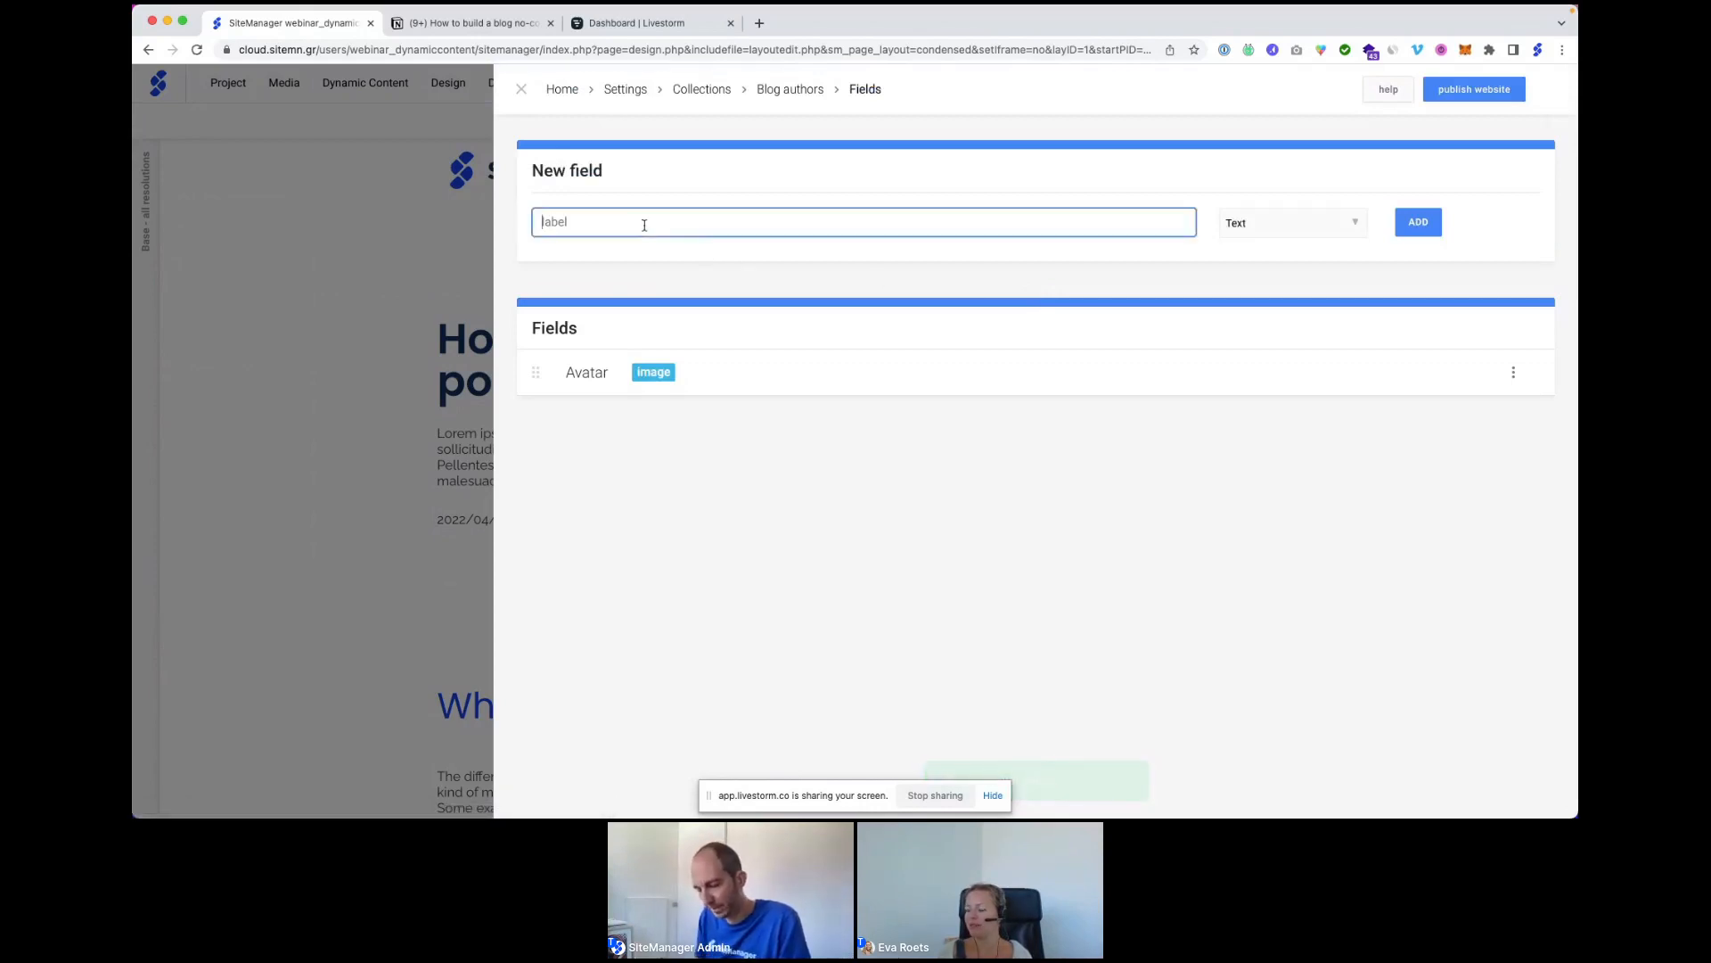
text(Name)
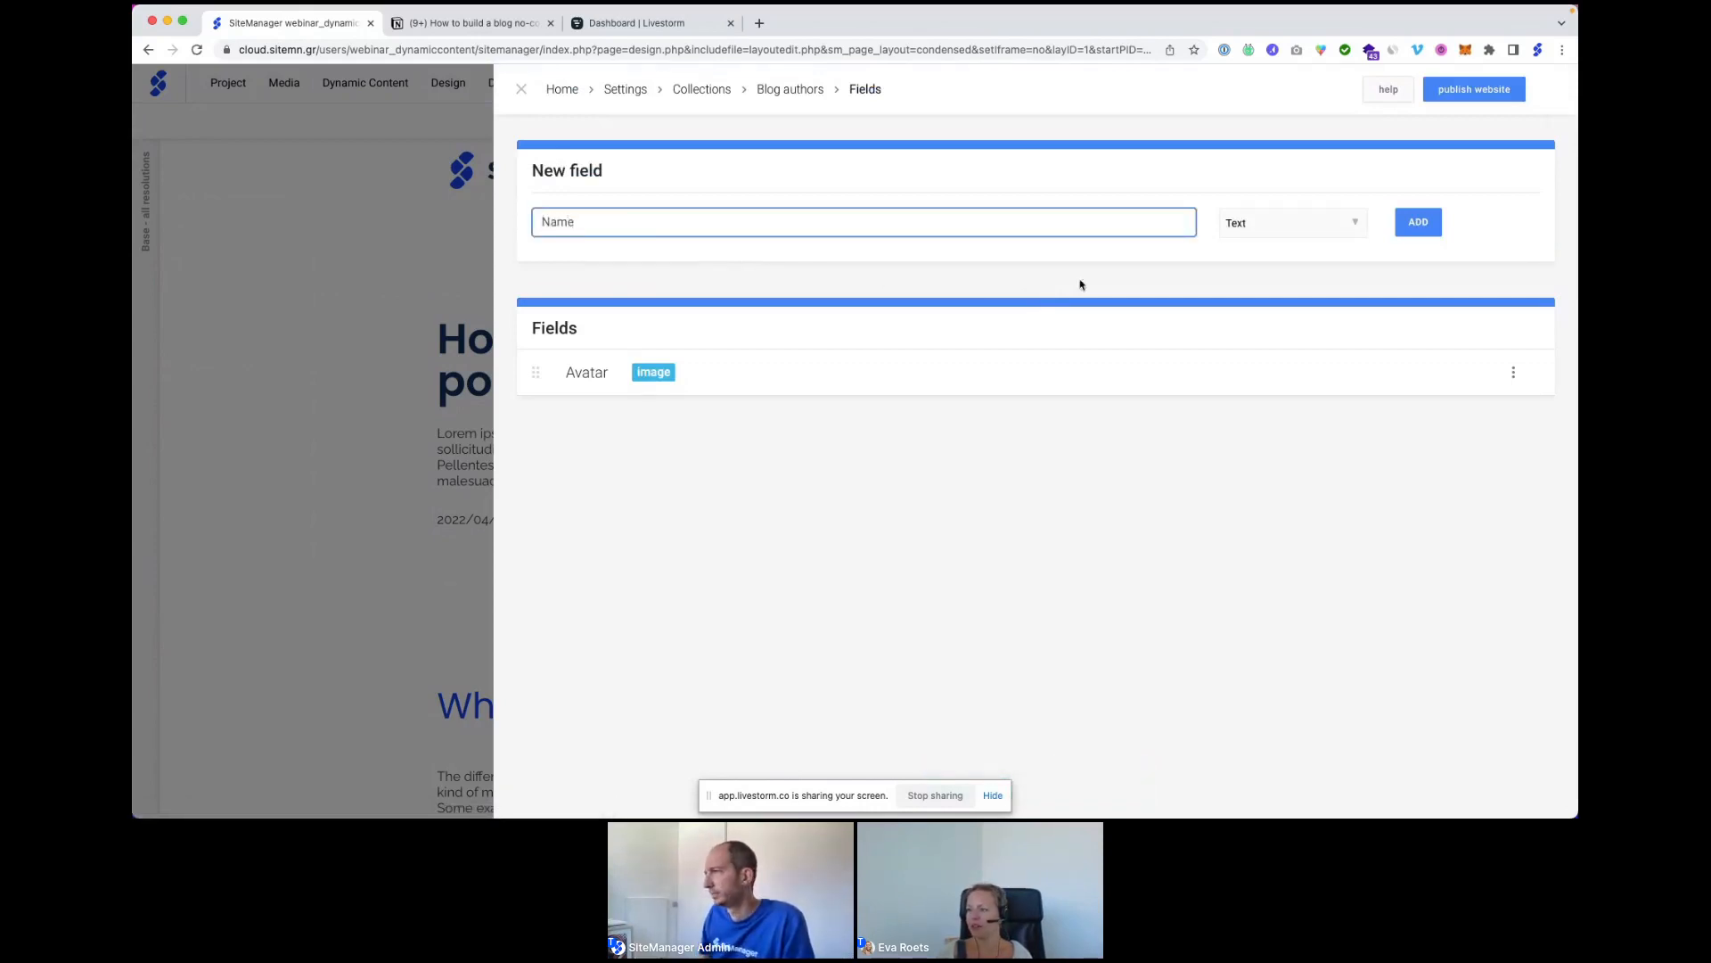
click(1417, 222)
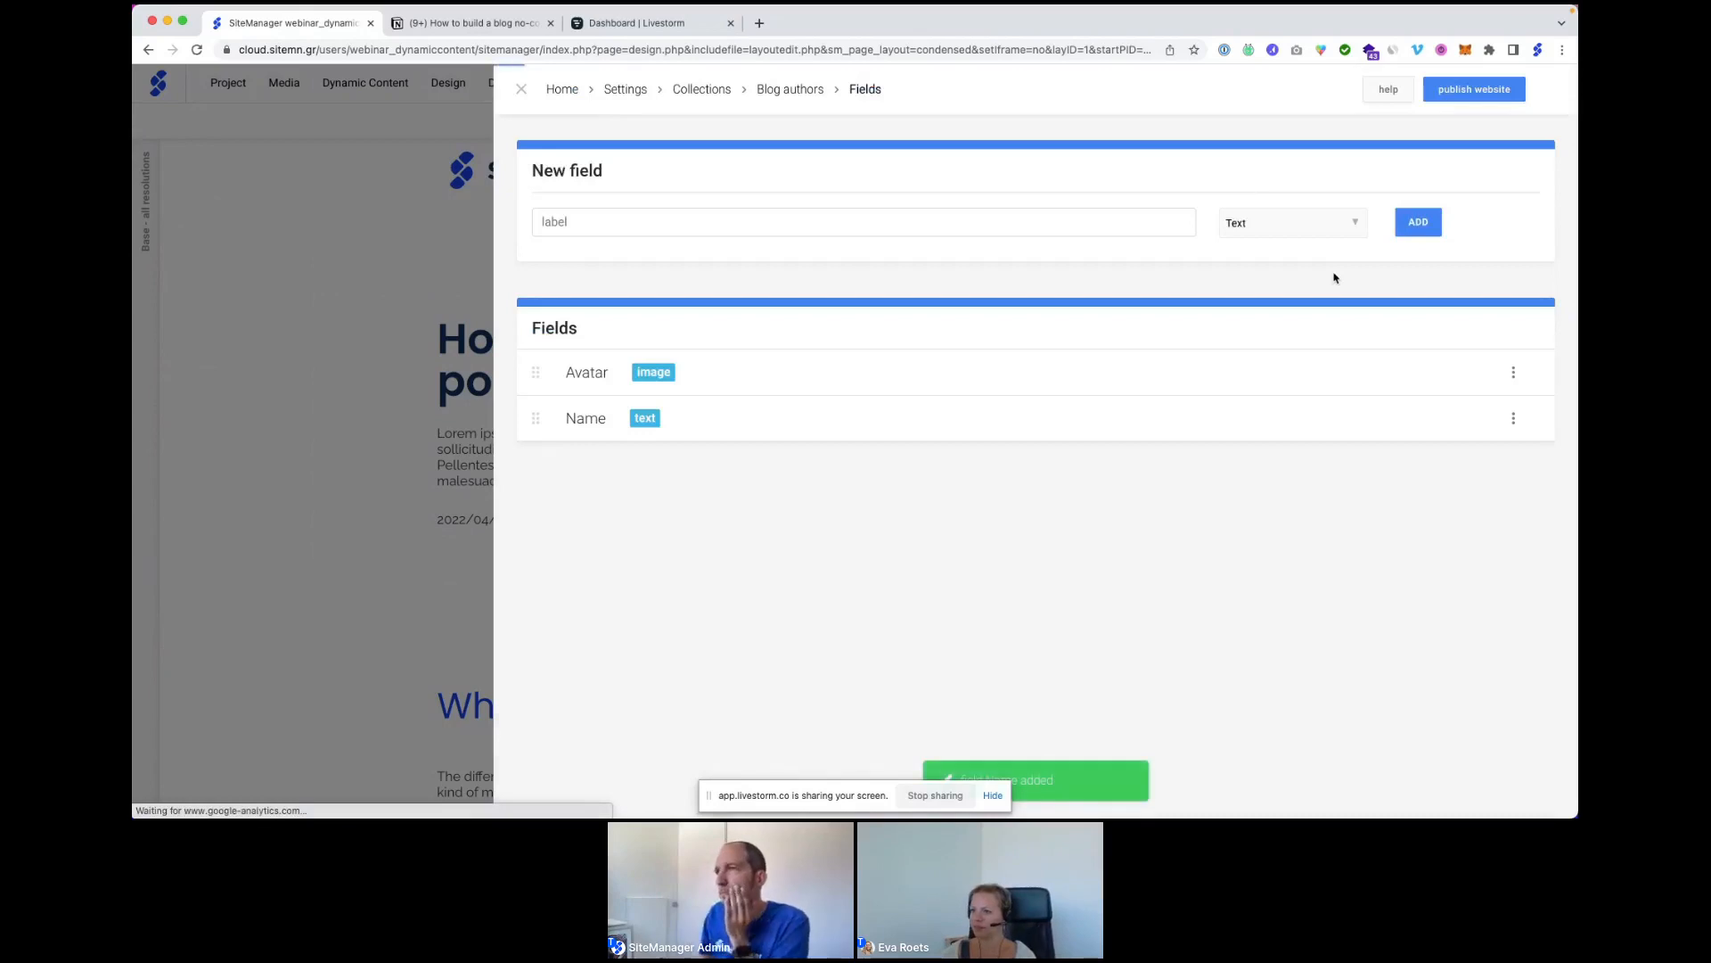
click(779, 93)
Create a new author item in the All authors category and start editing its data.
click(521, 165)
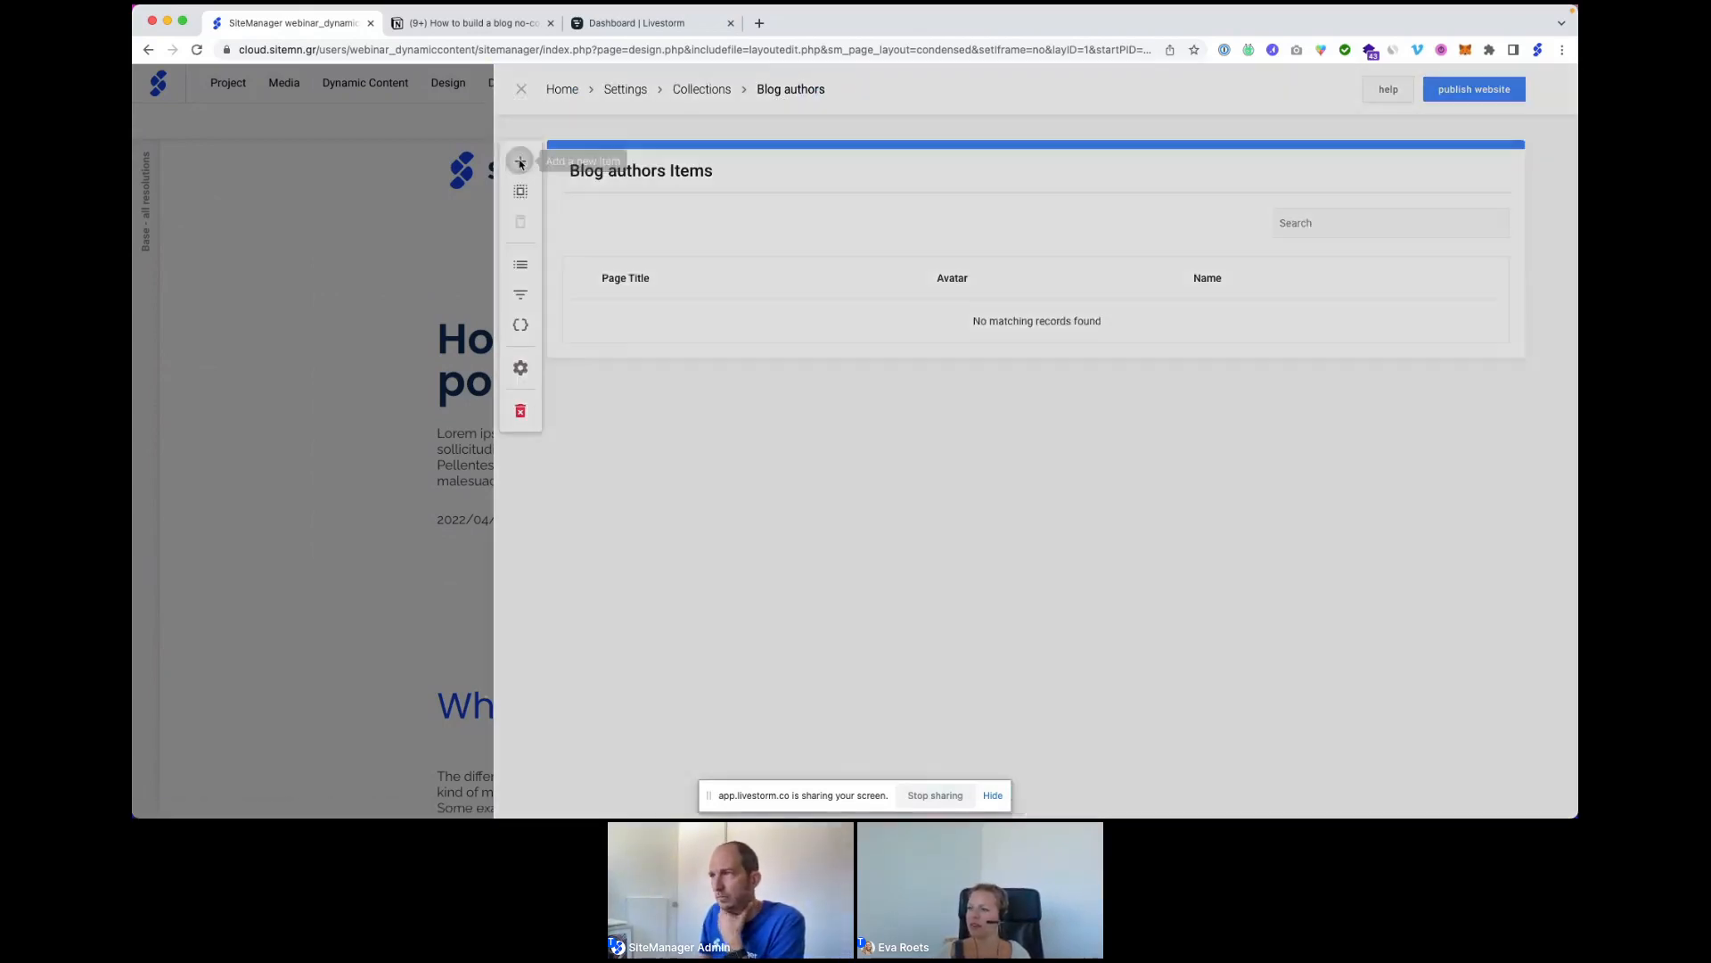
click(967, 175)
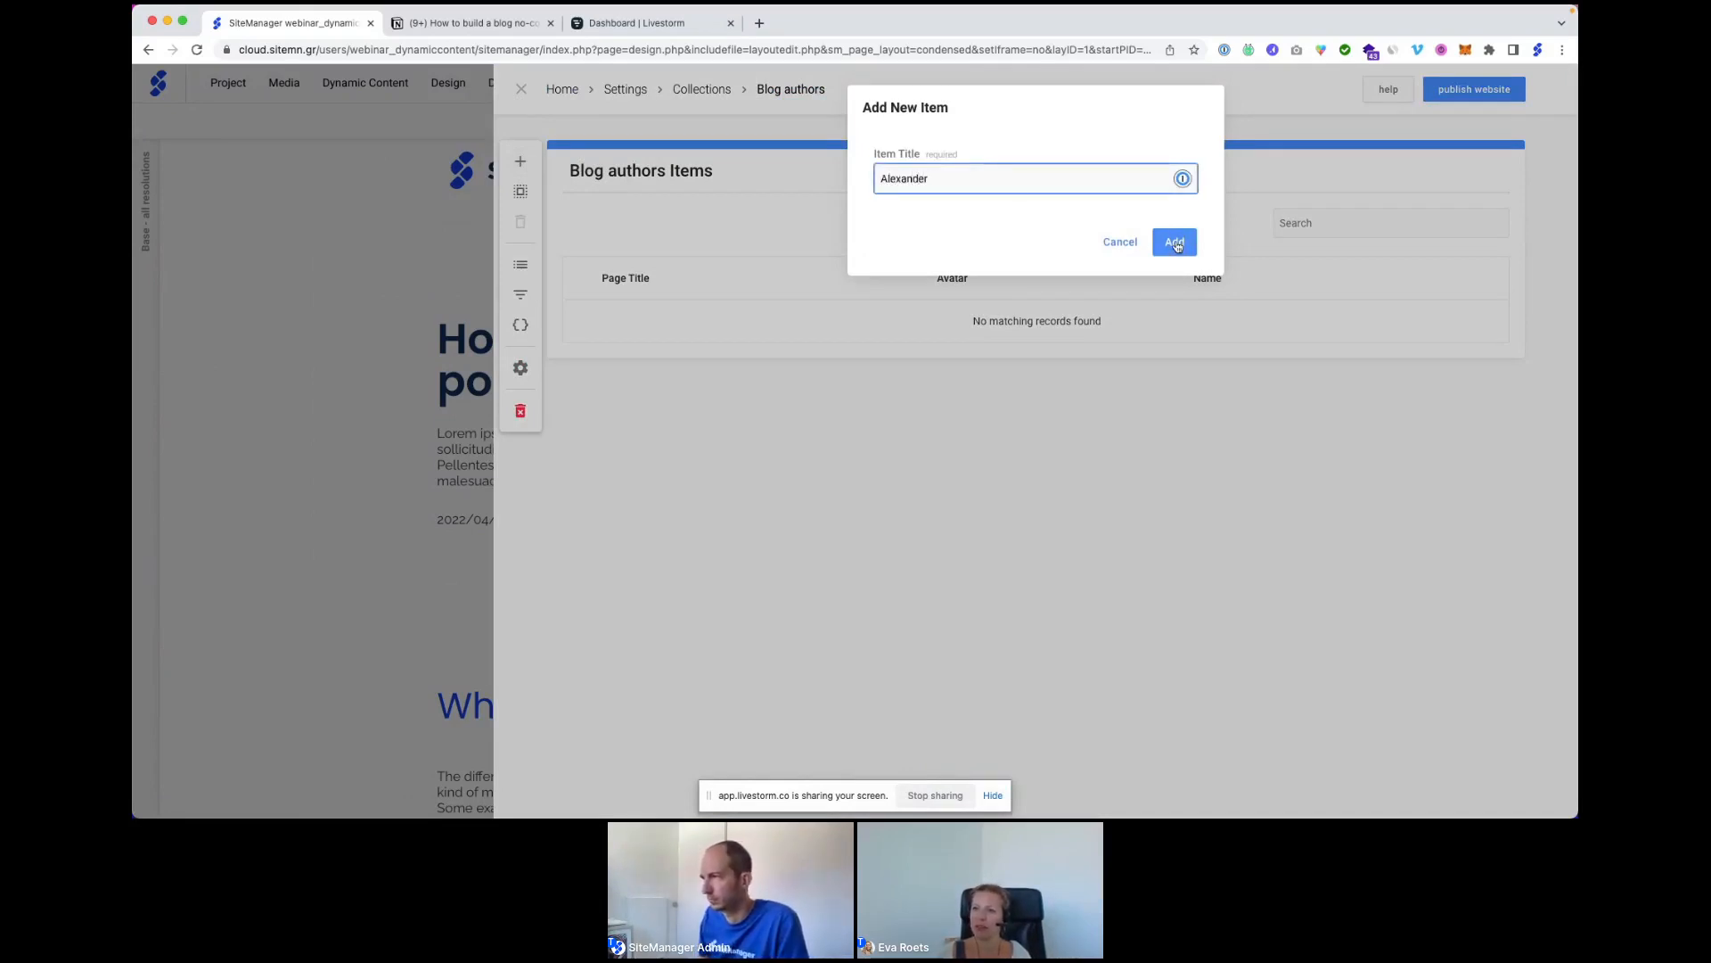
click(1174, 242)
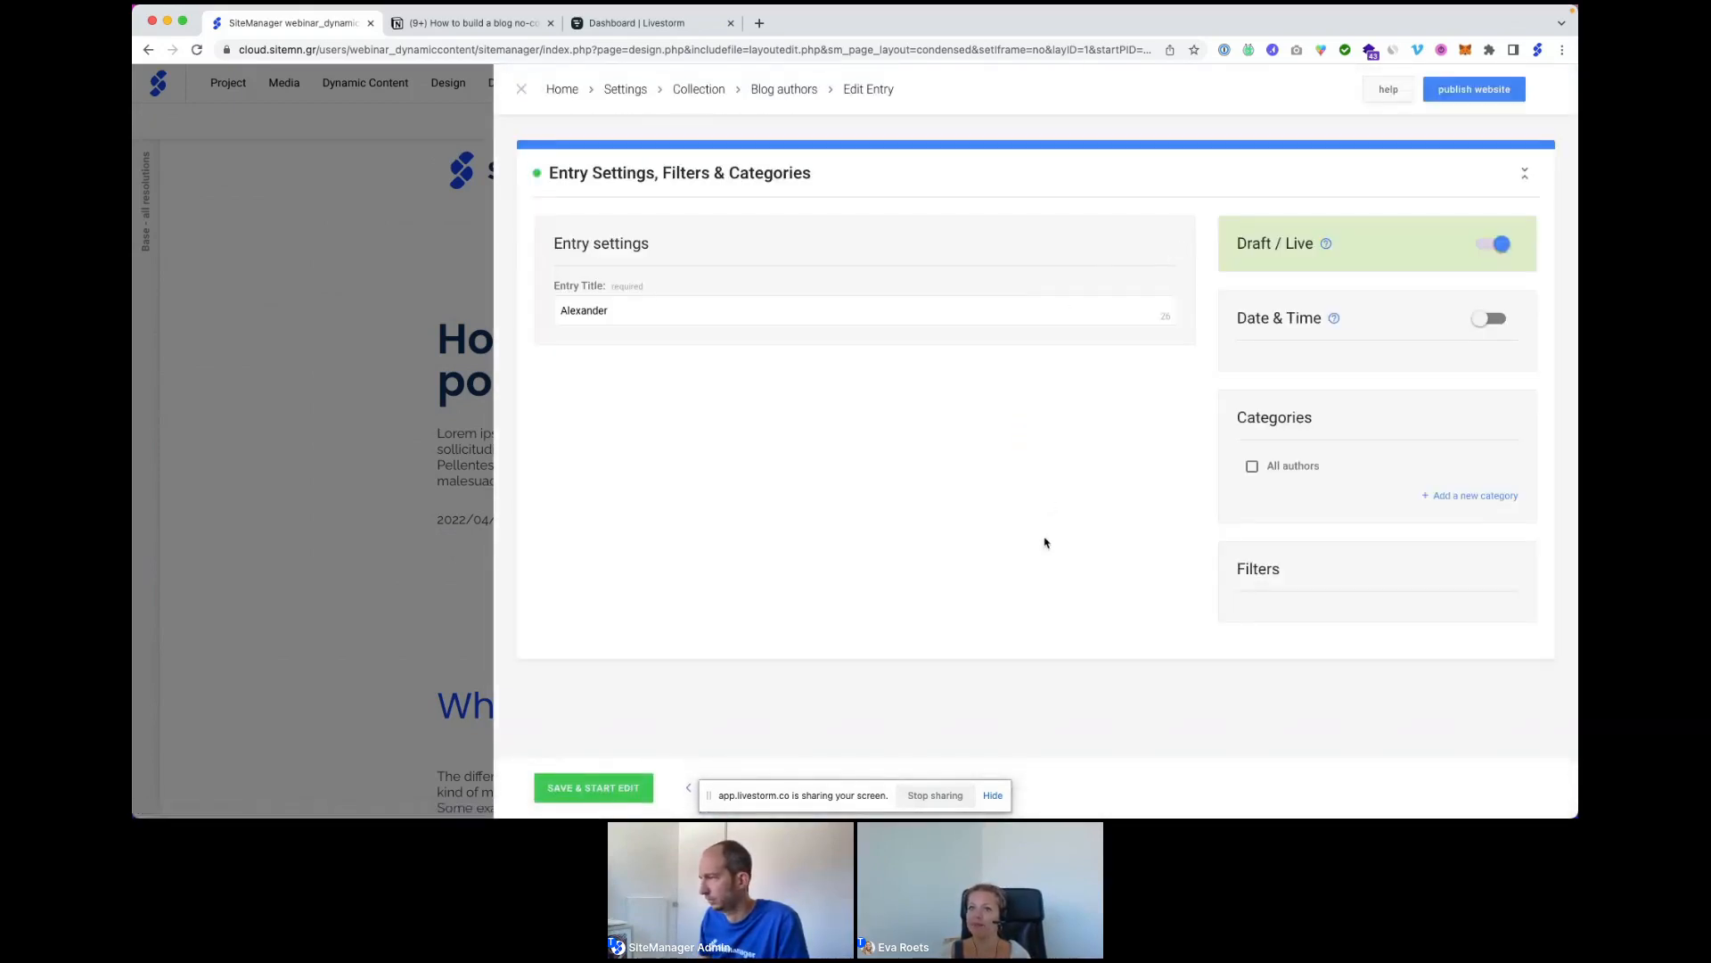
click(1253, 462)
scroll(1028, 486, down, 2)
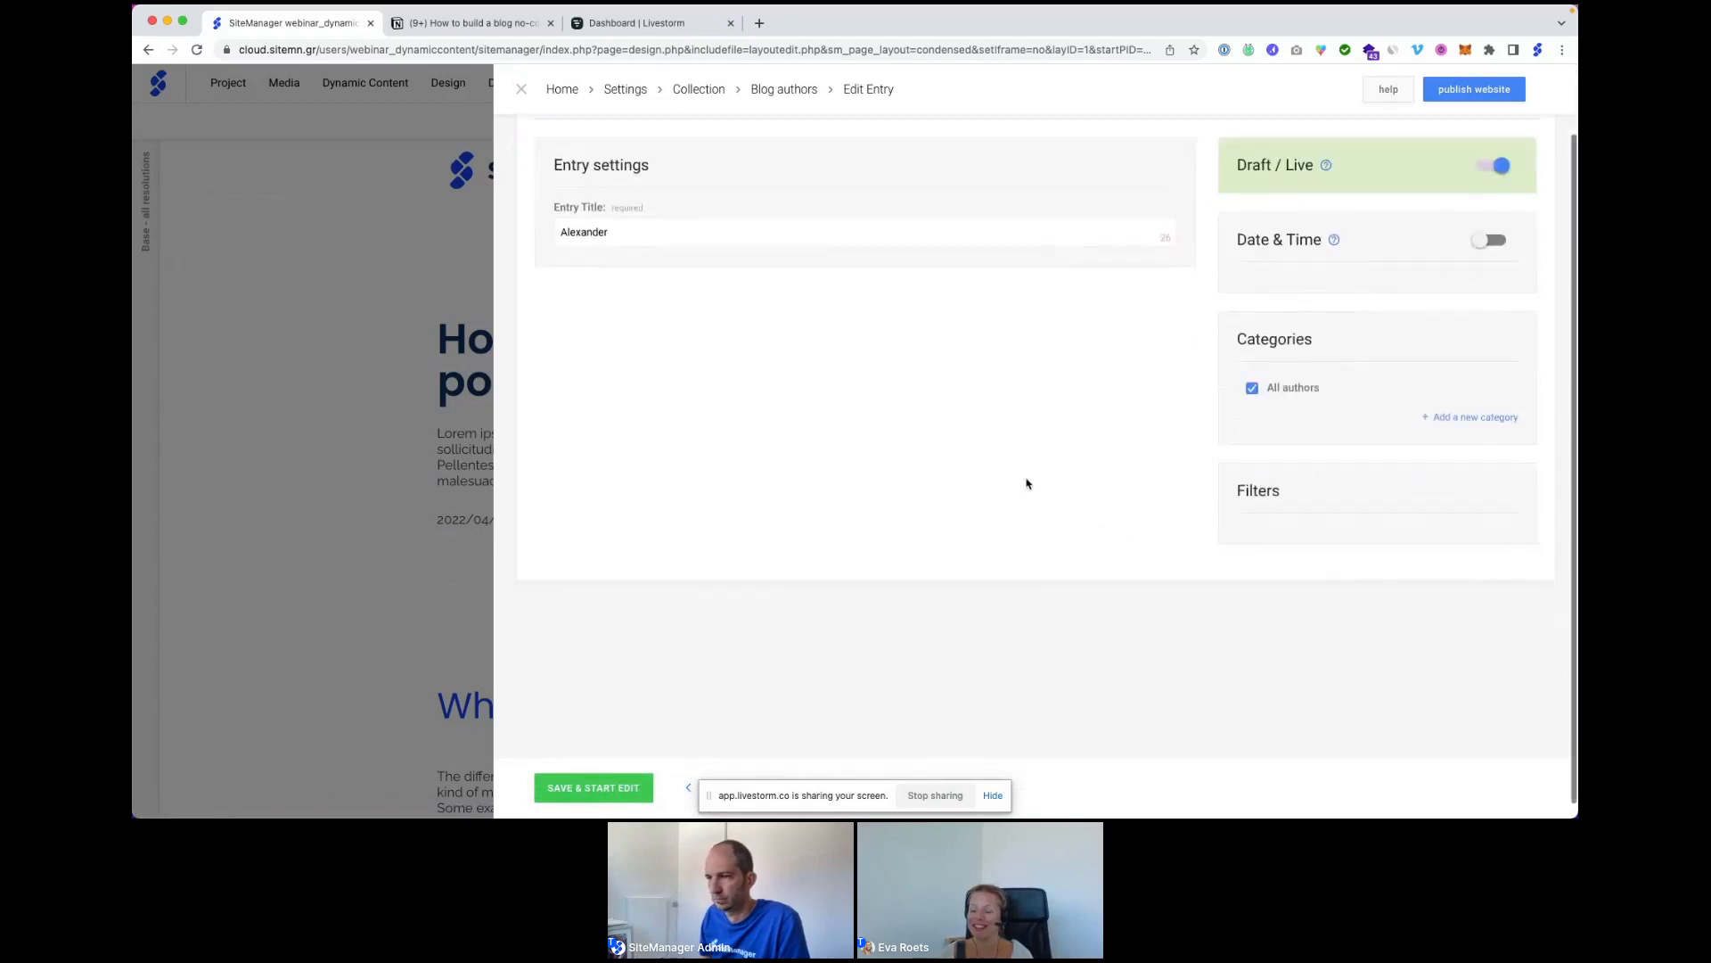
click(612, 788)
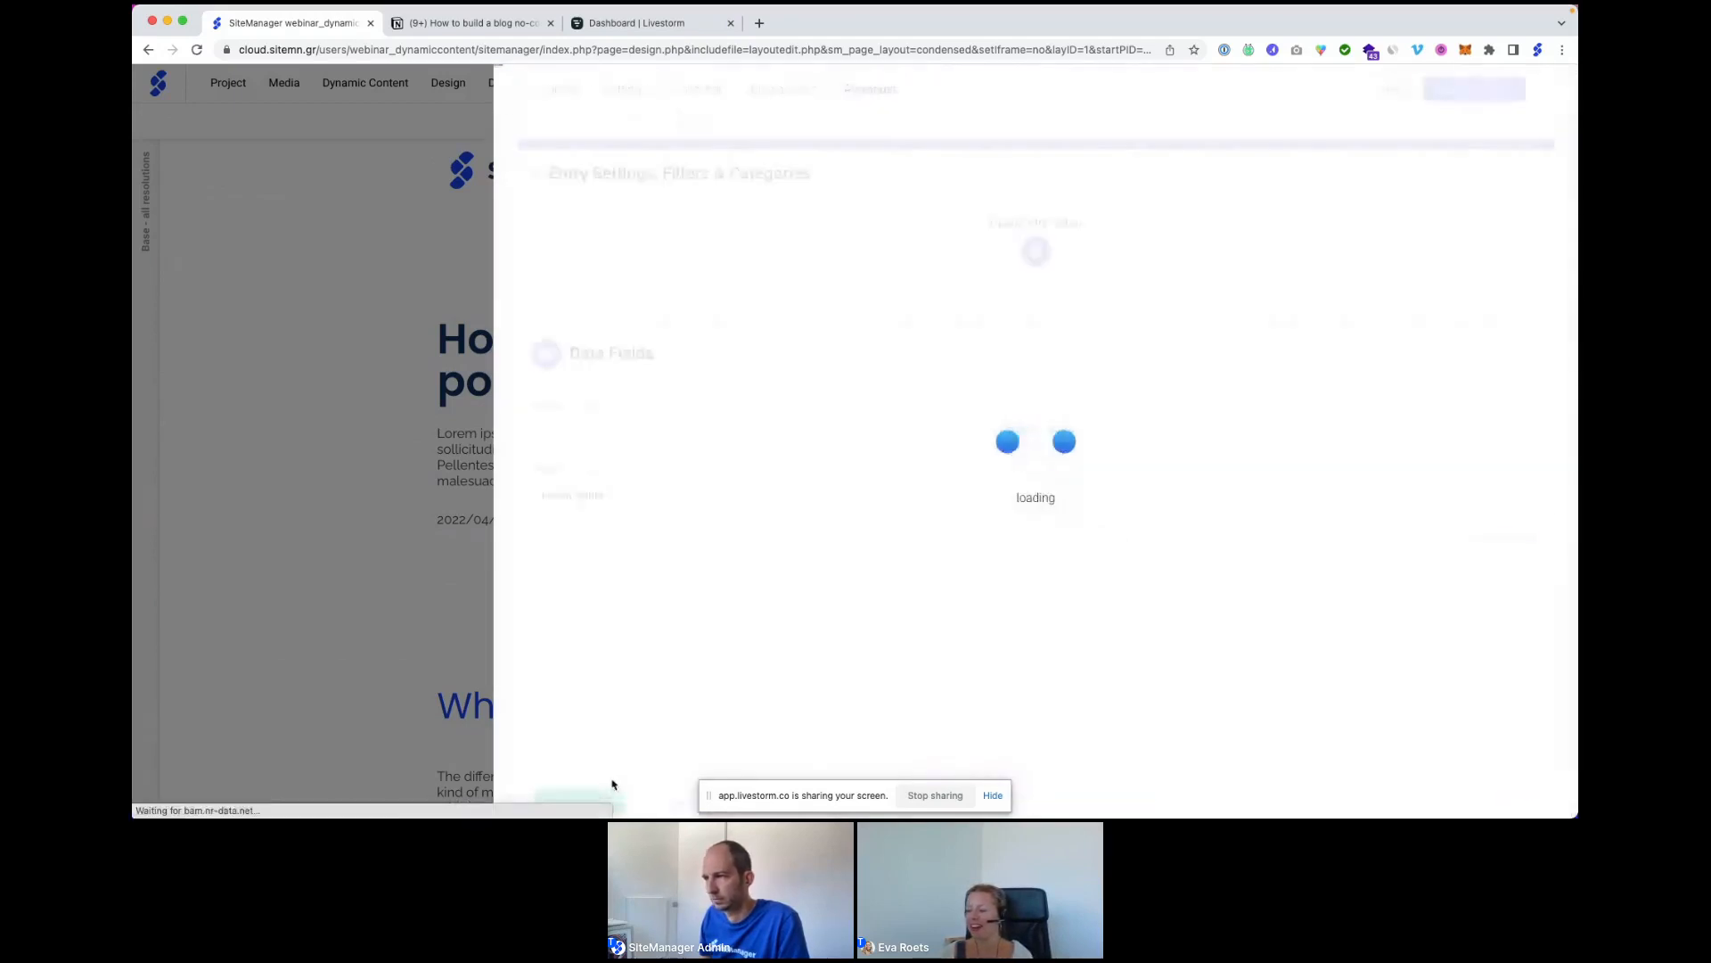
Set the author's photo as avatar, enter their full name, save, and go back.
click(765, 440)
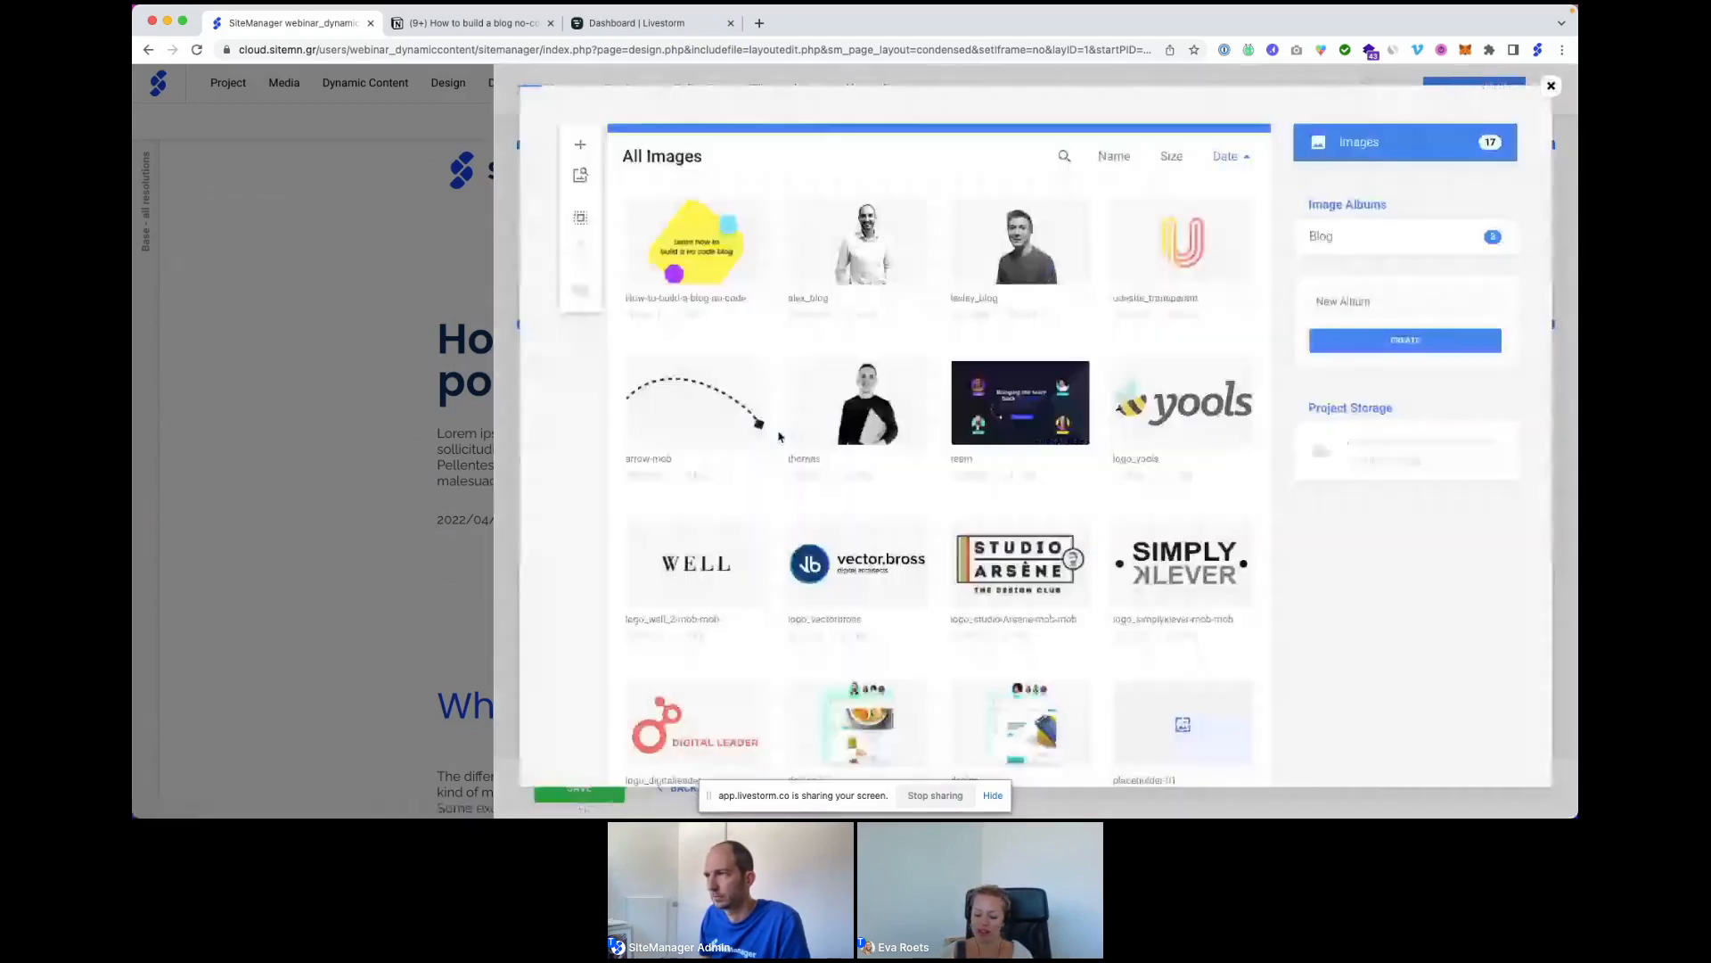
click(824, 259)
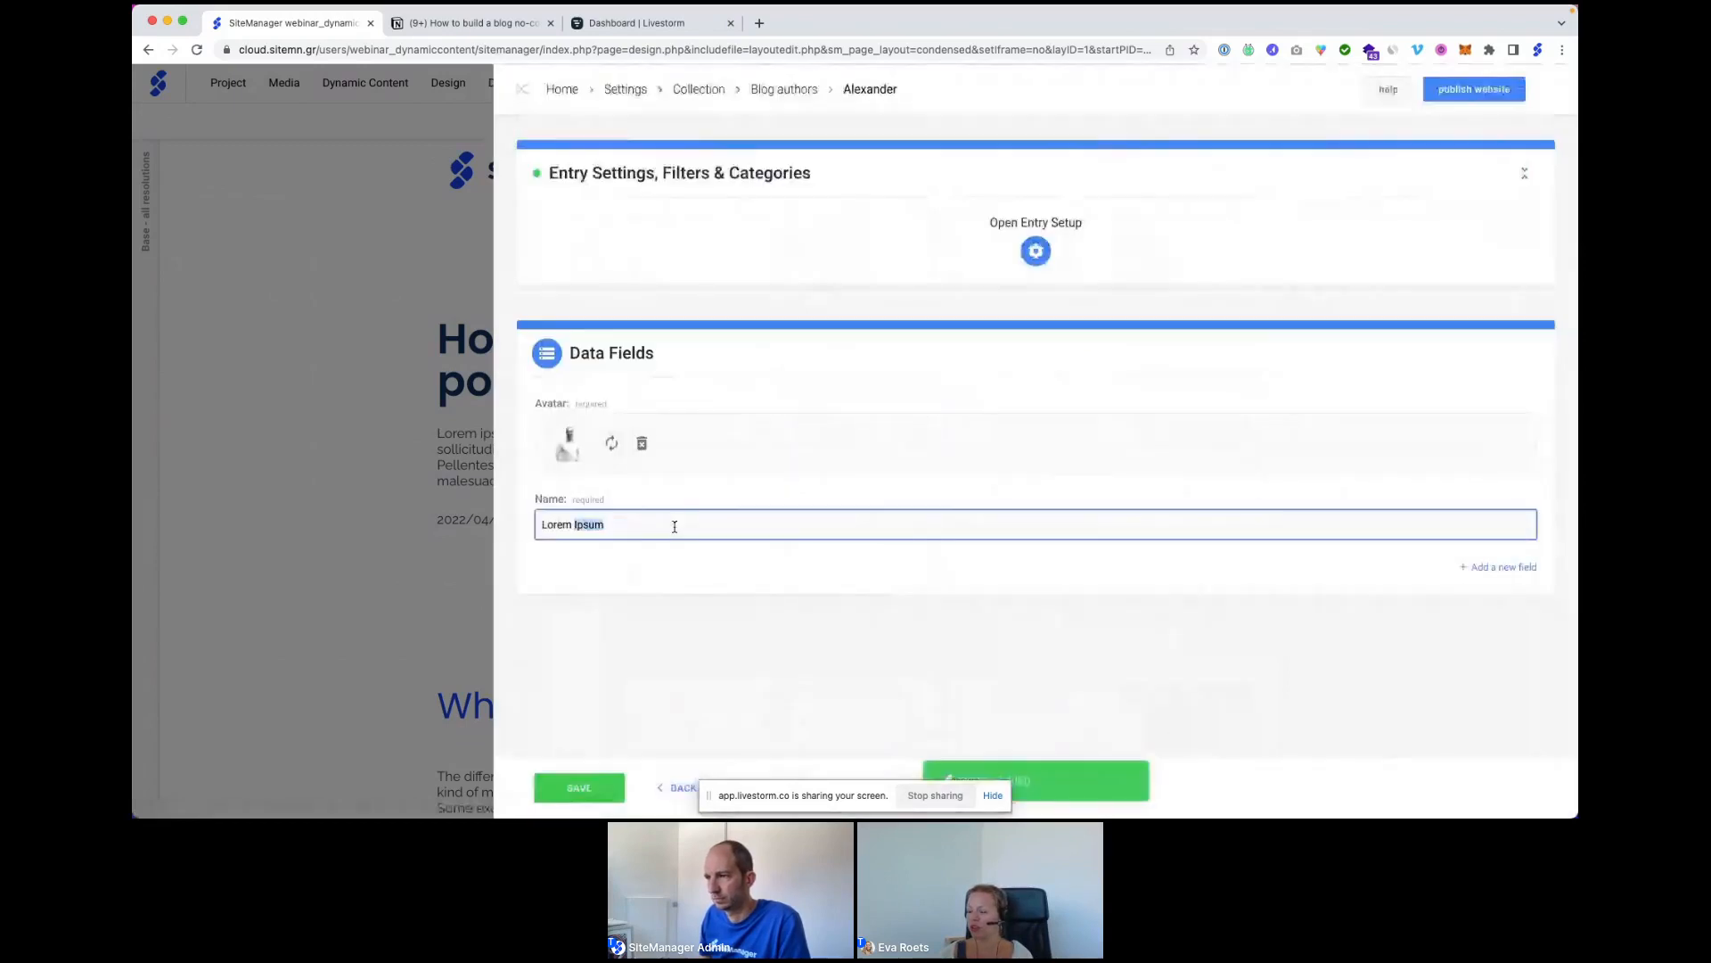
triple_click(673, 527)
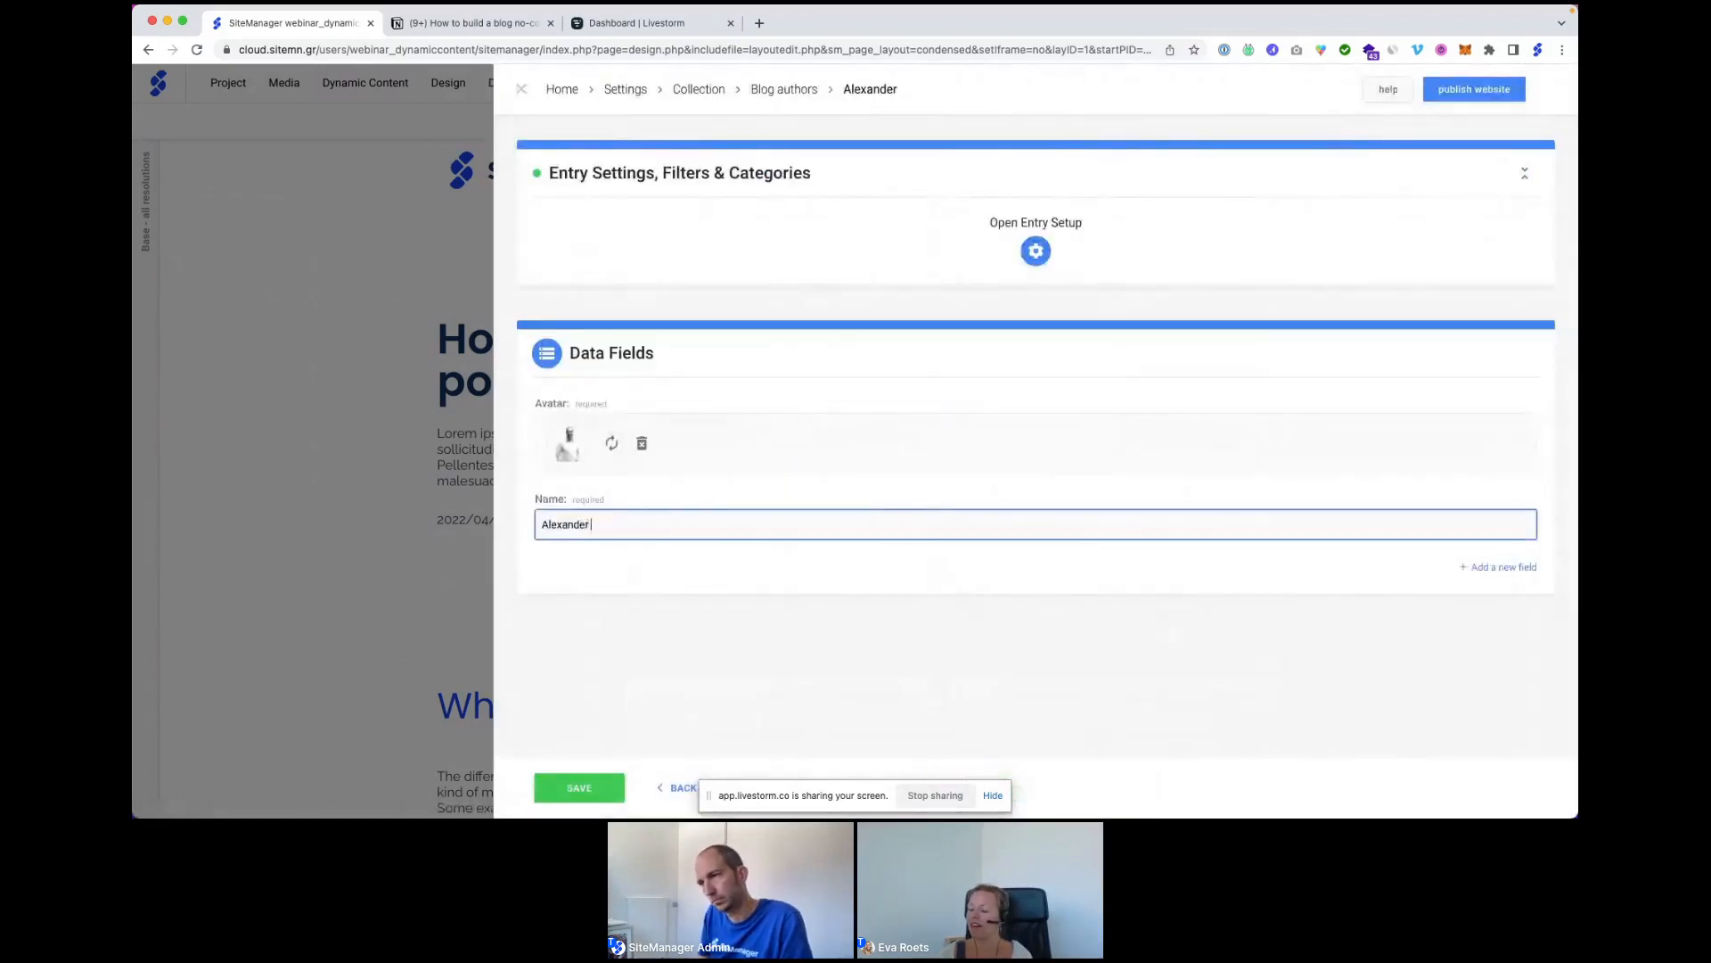
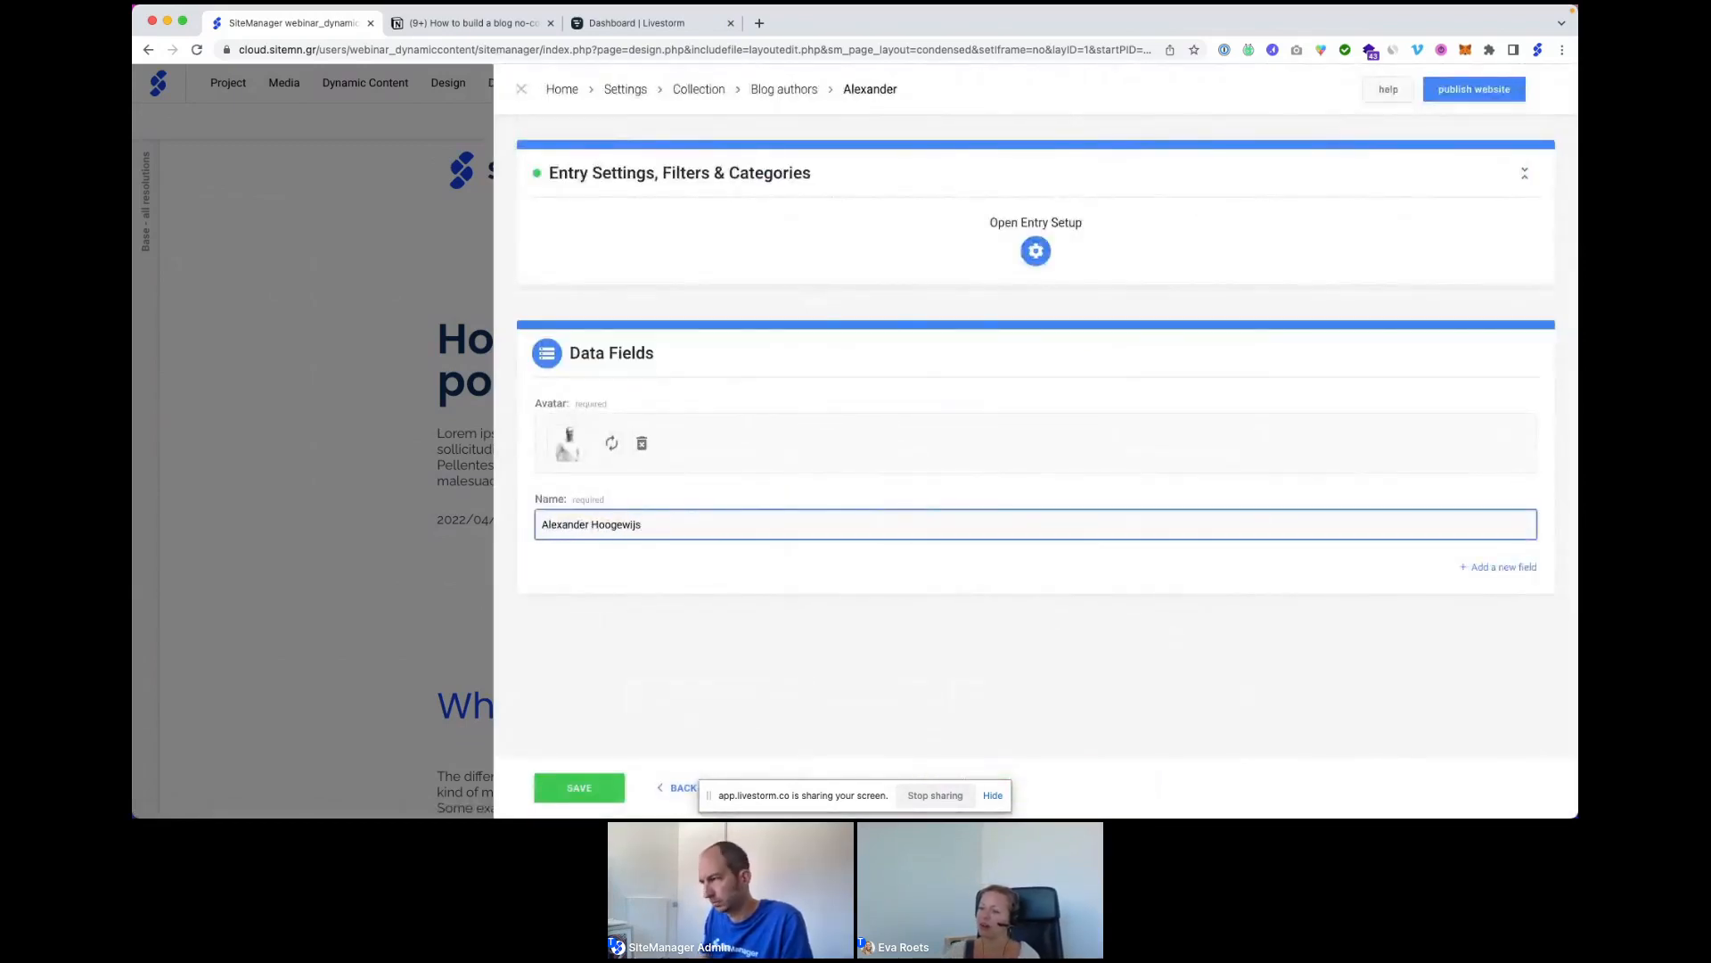
click(594, 790)
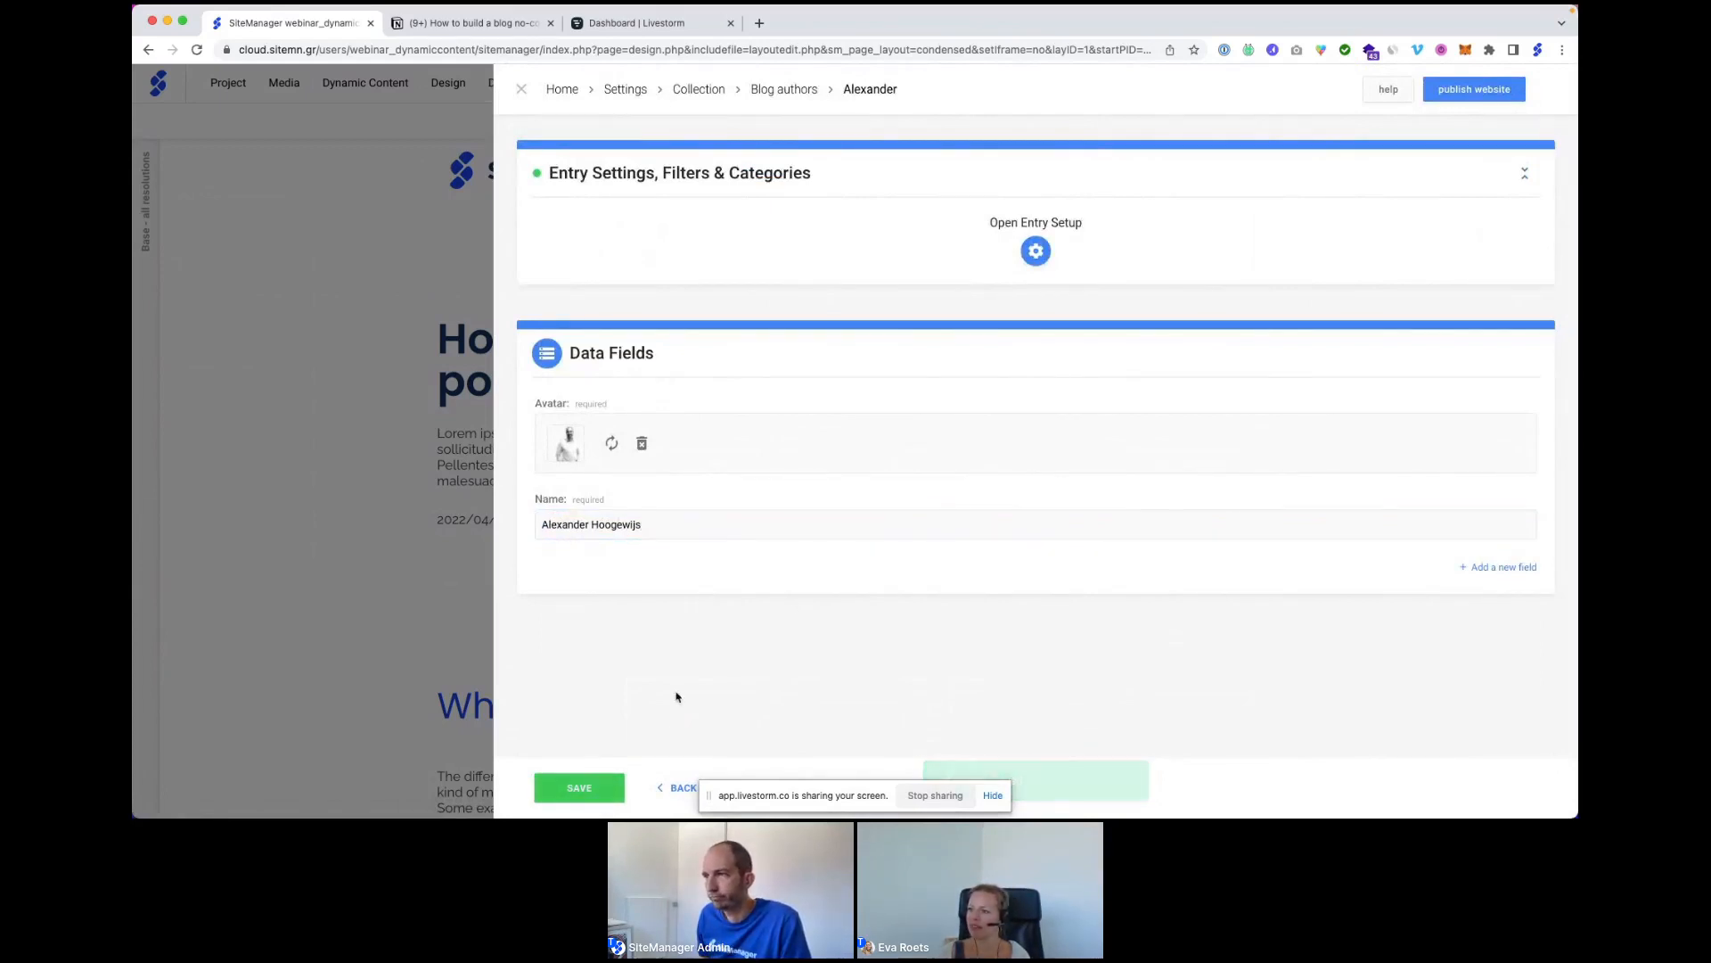
click(669, 794)
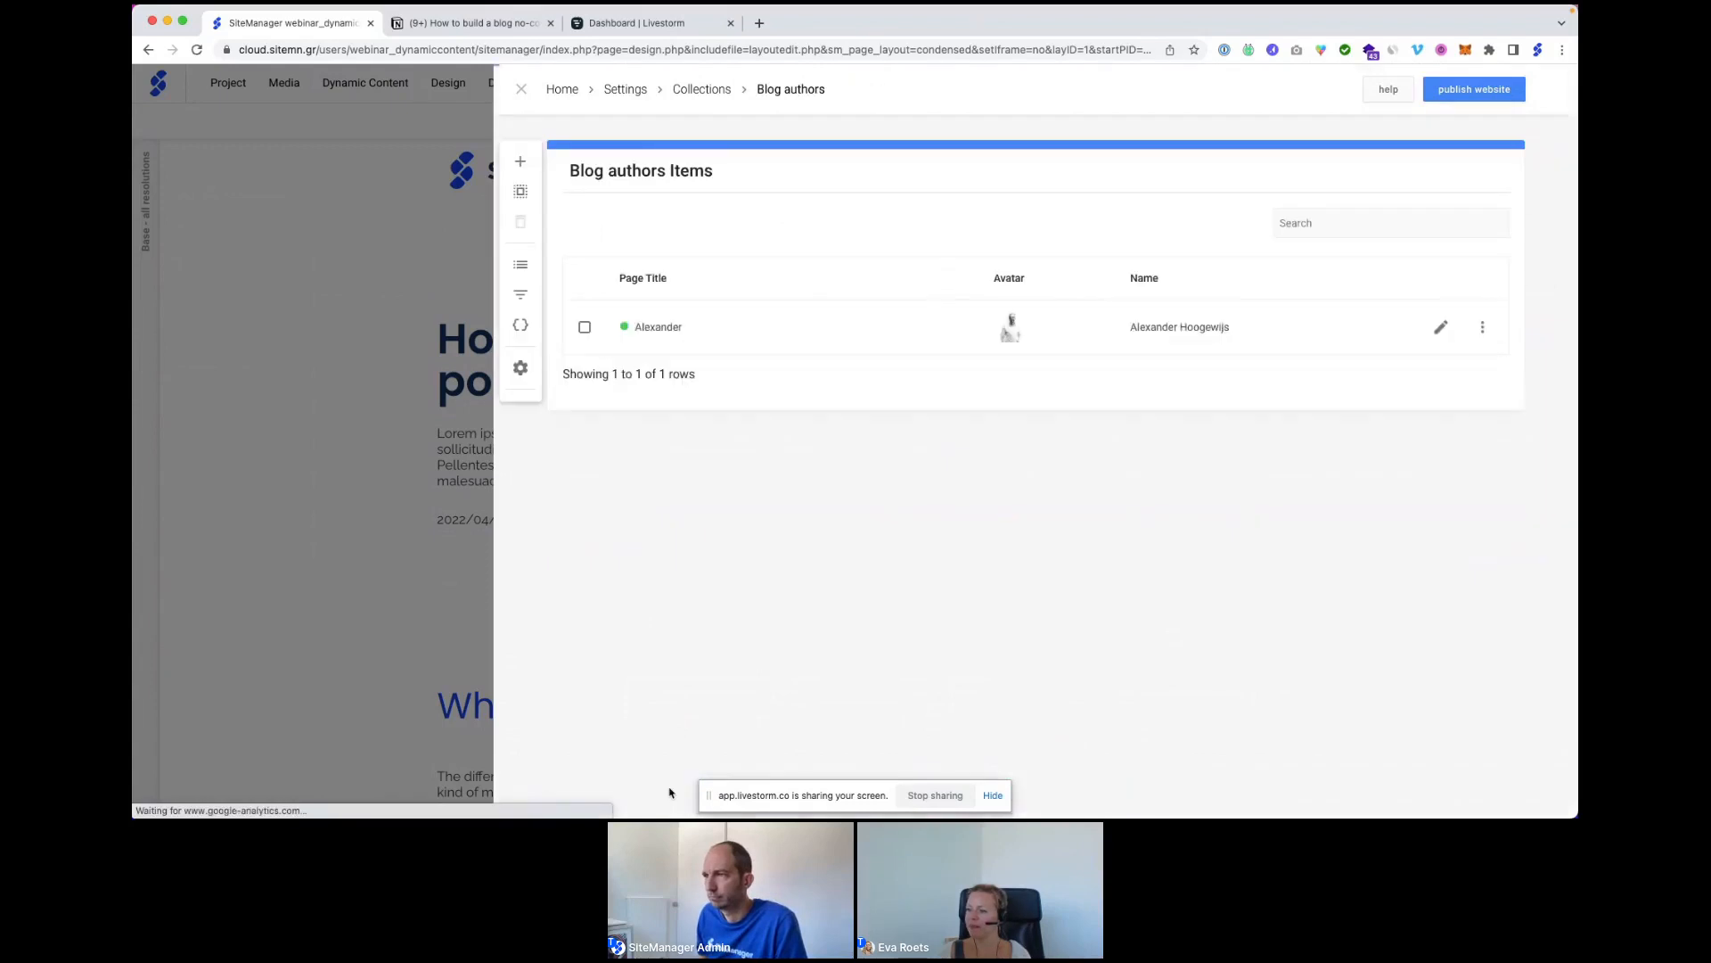
Create a second author item titled with the author's first name, in All authors.
click(520, 161)
click(913, 174)
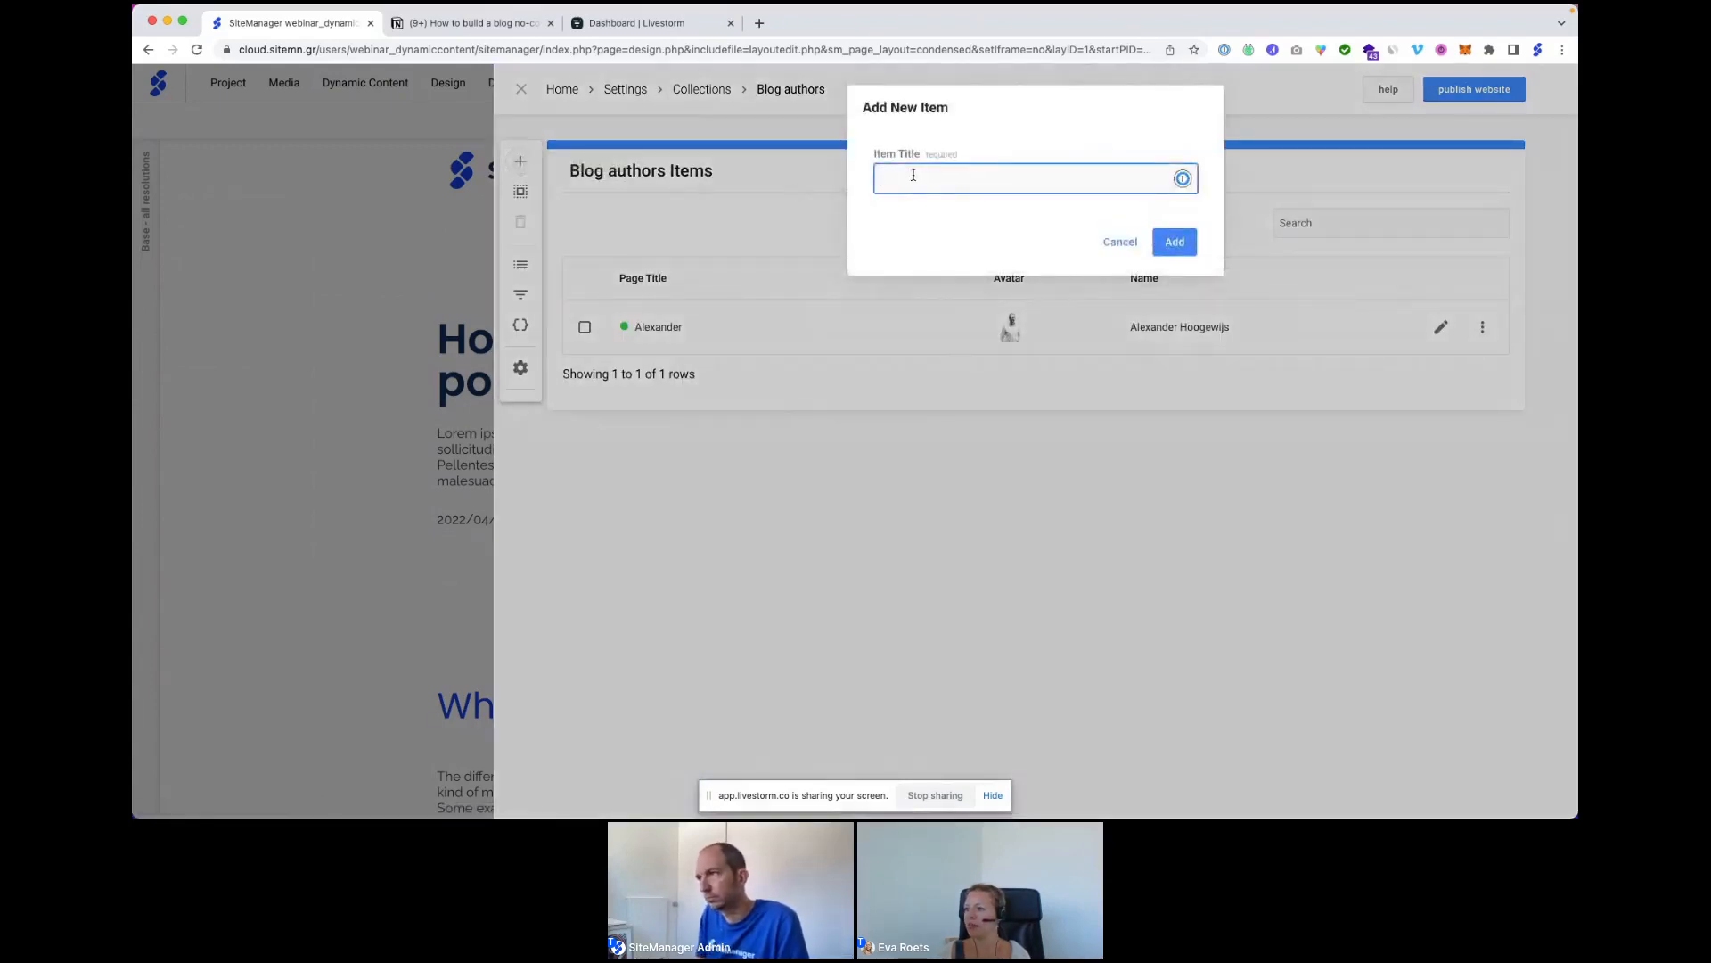
text(Lesley)
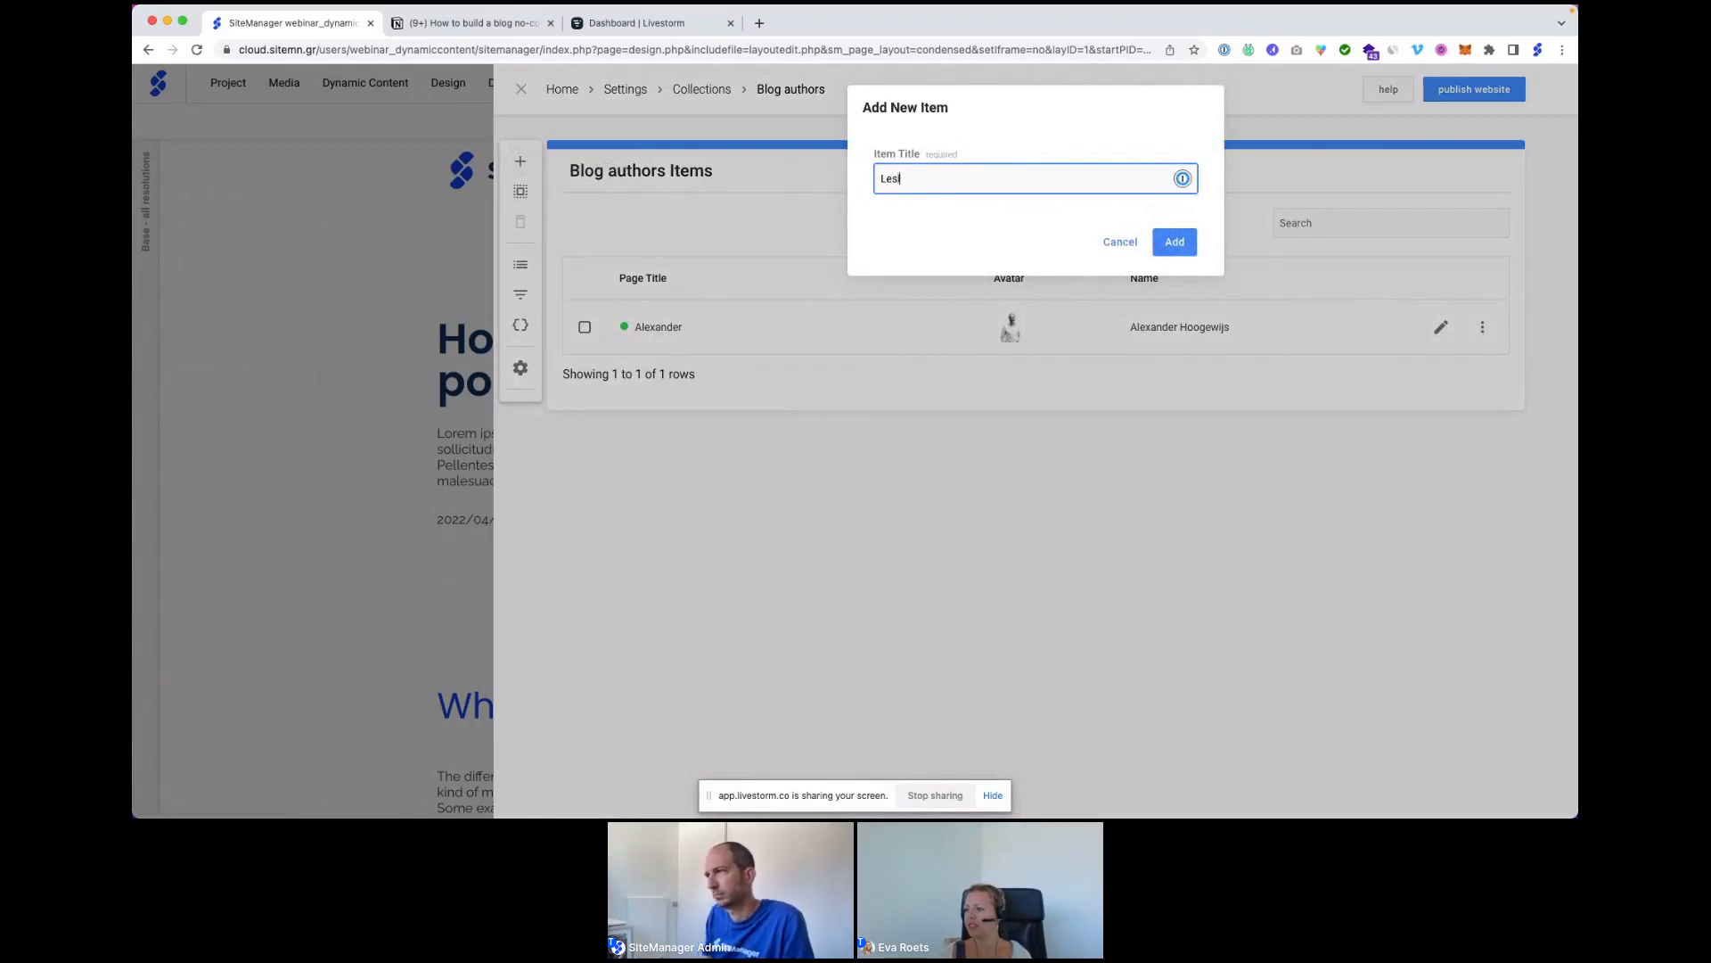
click(1171, 239)
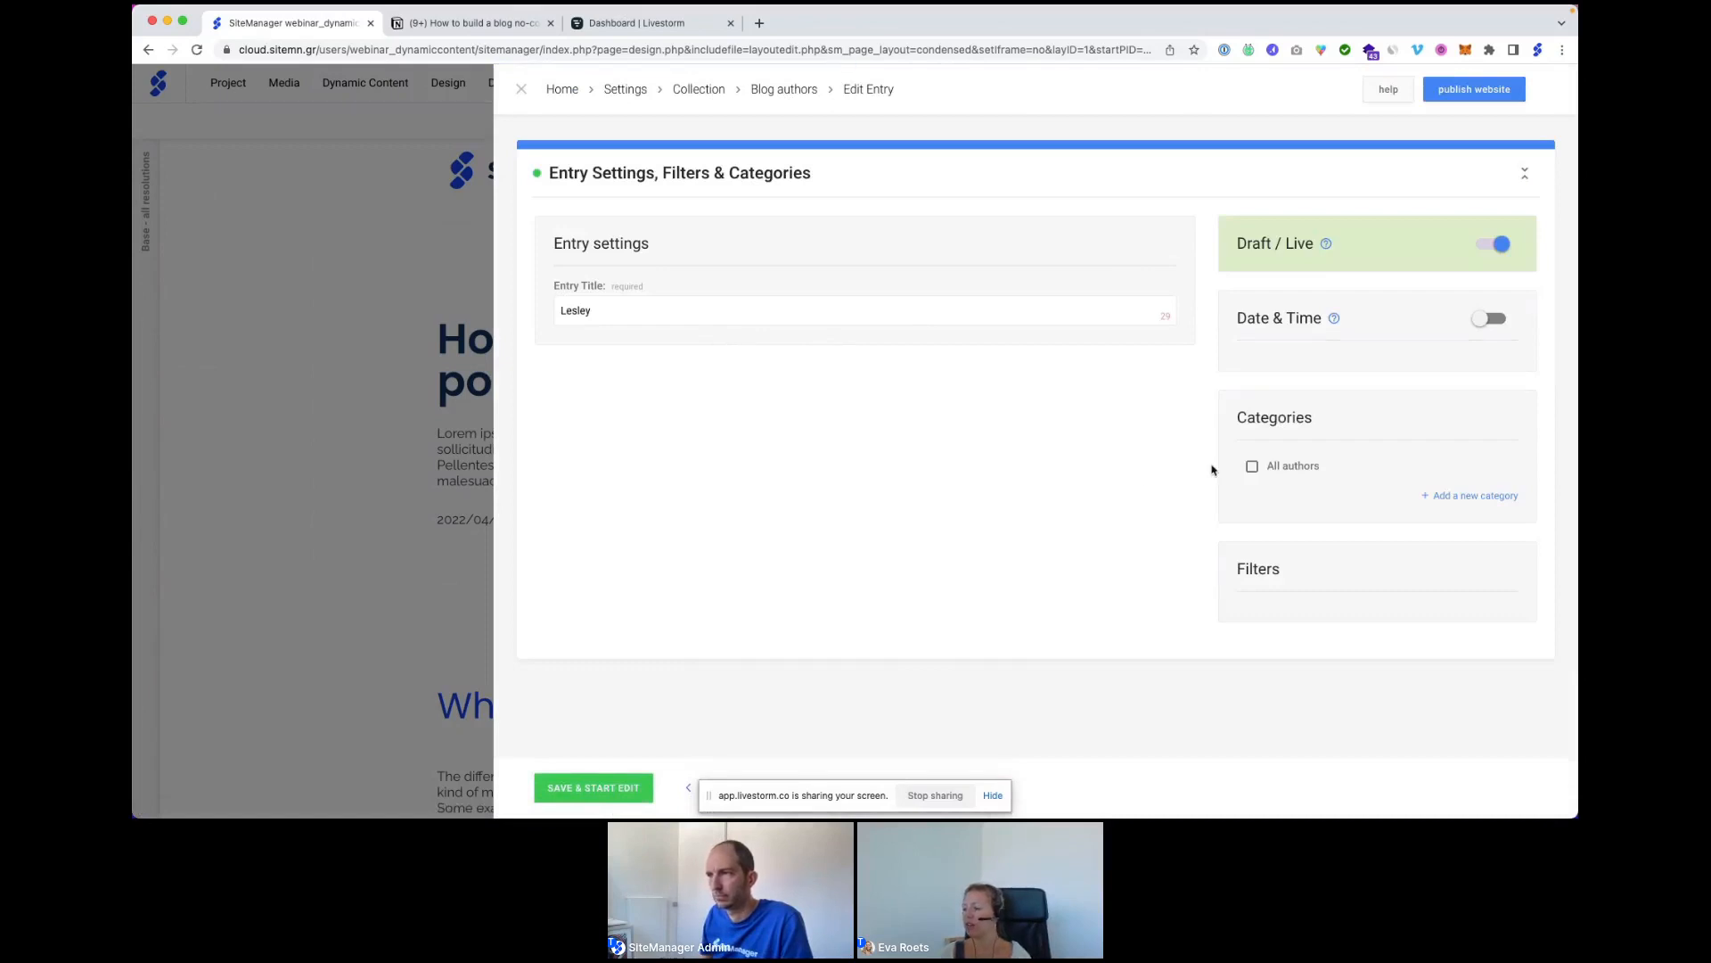
click(1252, 466)
scroll(1252, 466, down, 1)
click(599, 788)
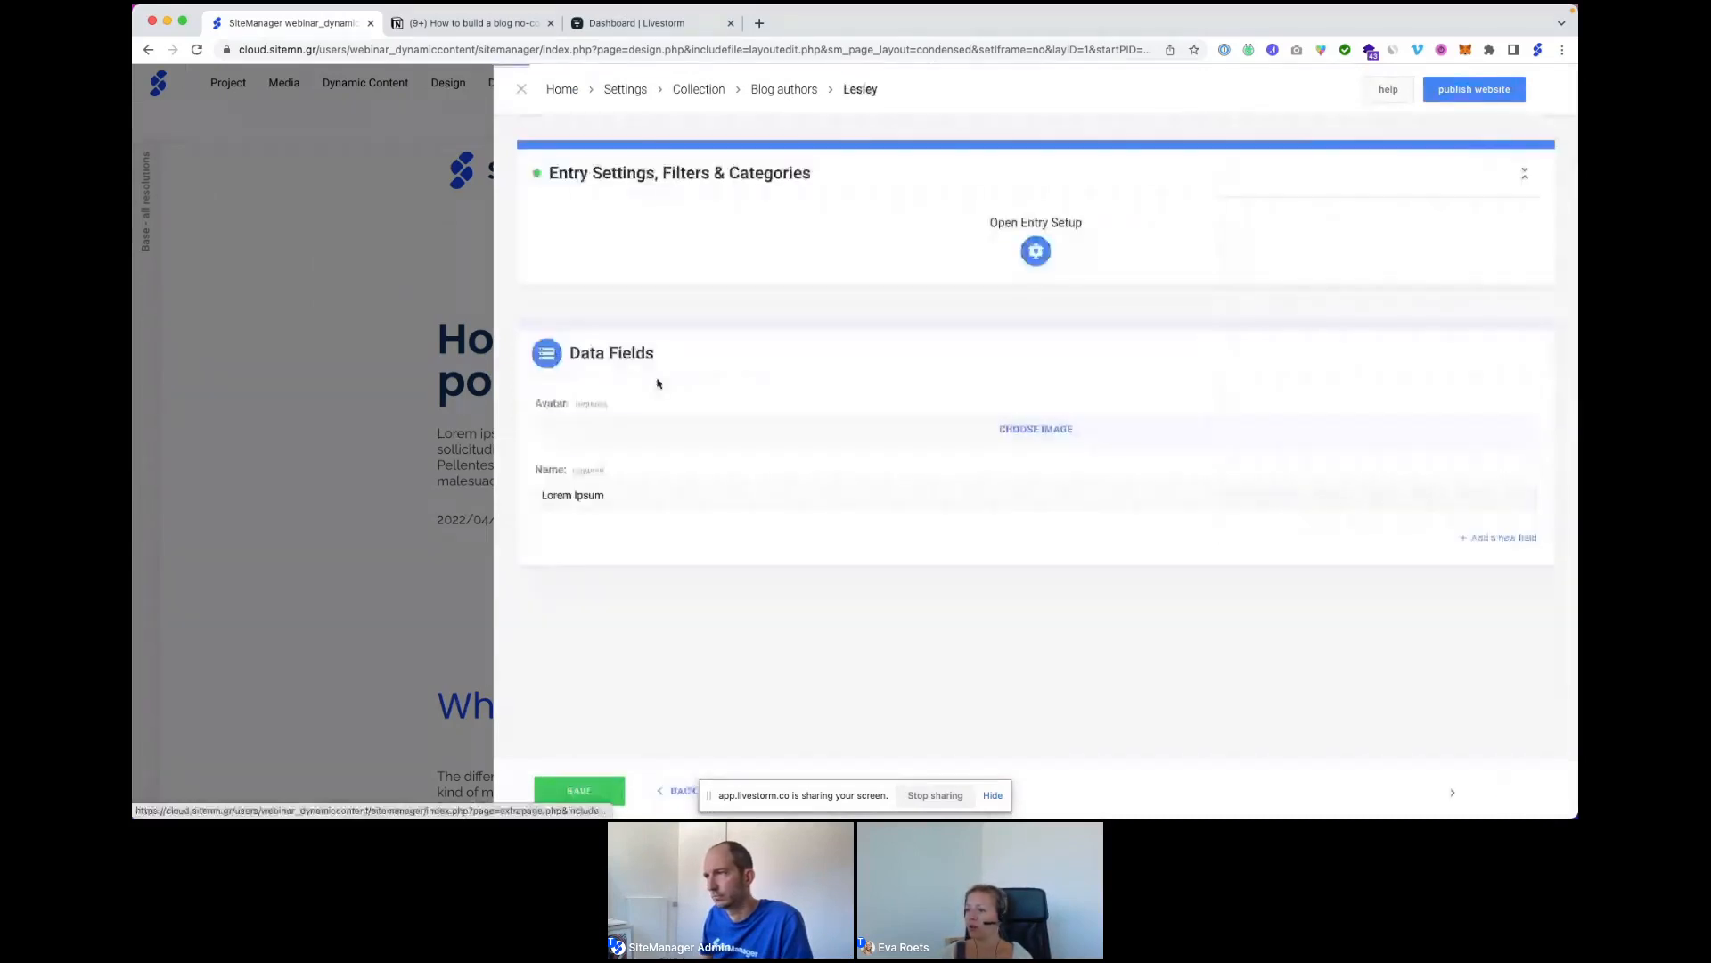
Give the second author a photo avatar and full name, save, and return to the list.
click(650, 431)
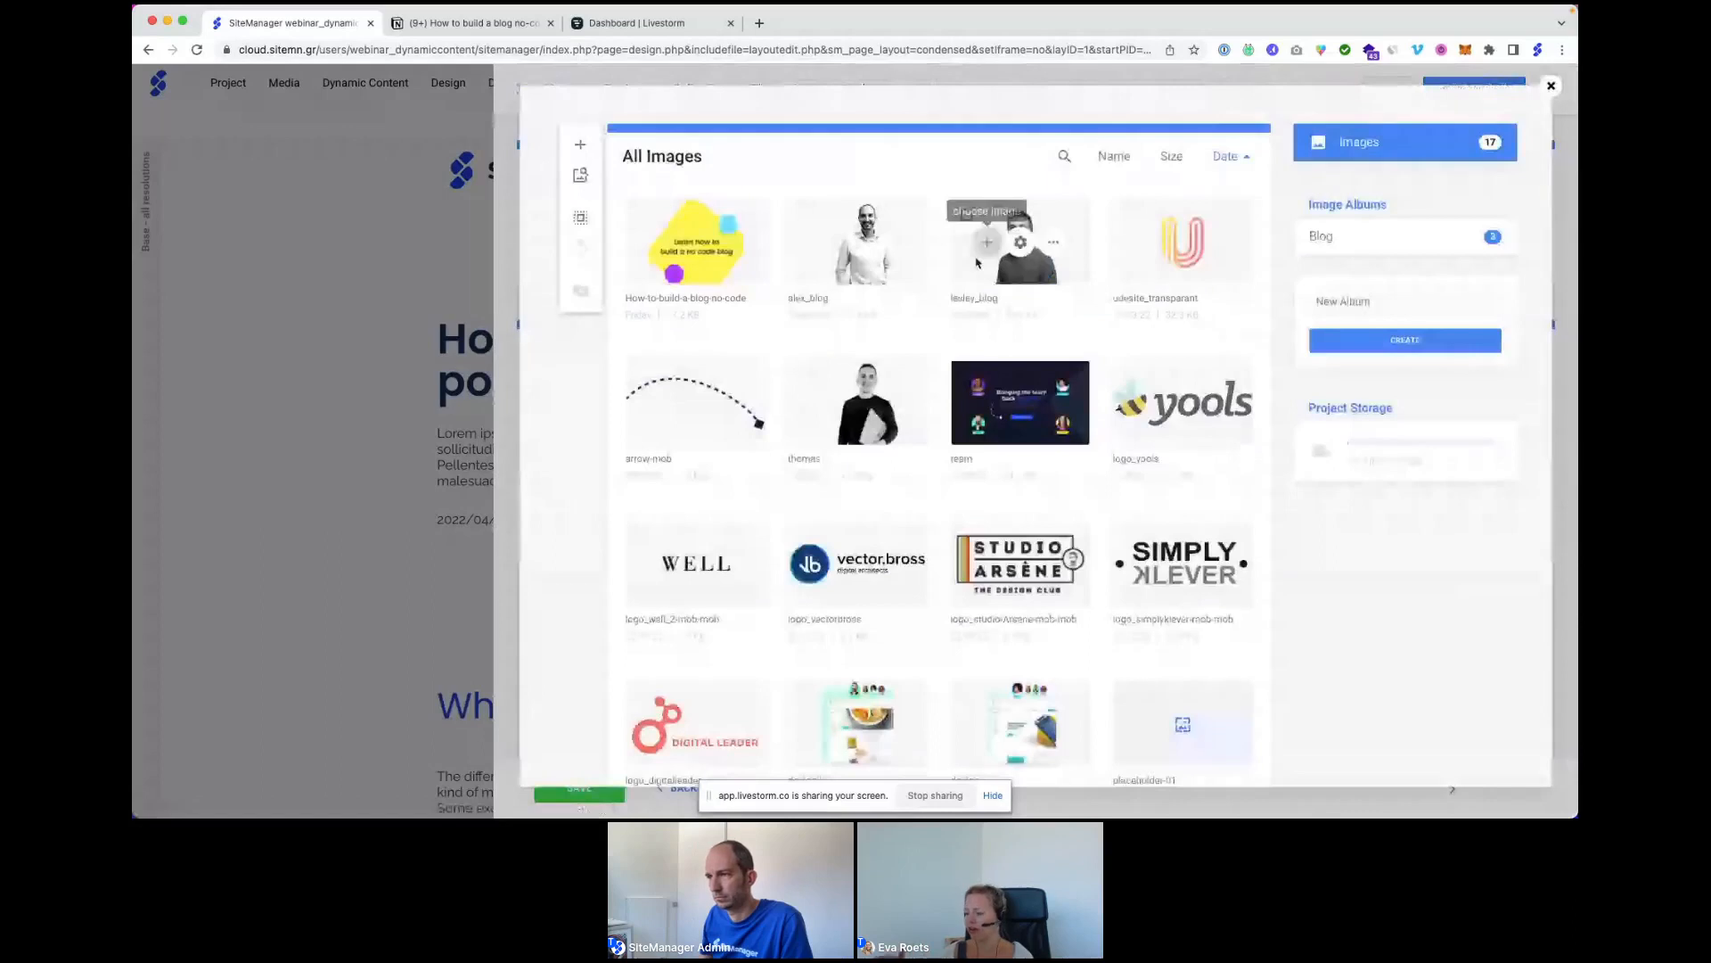
click(985, 242)
double_click(637, 524)
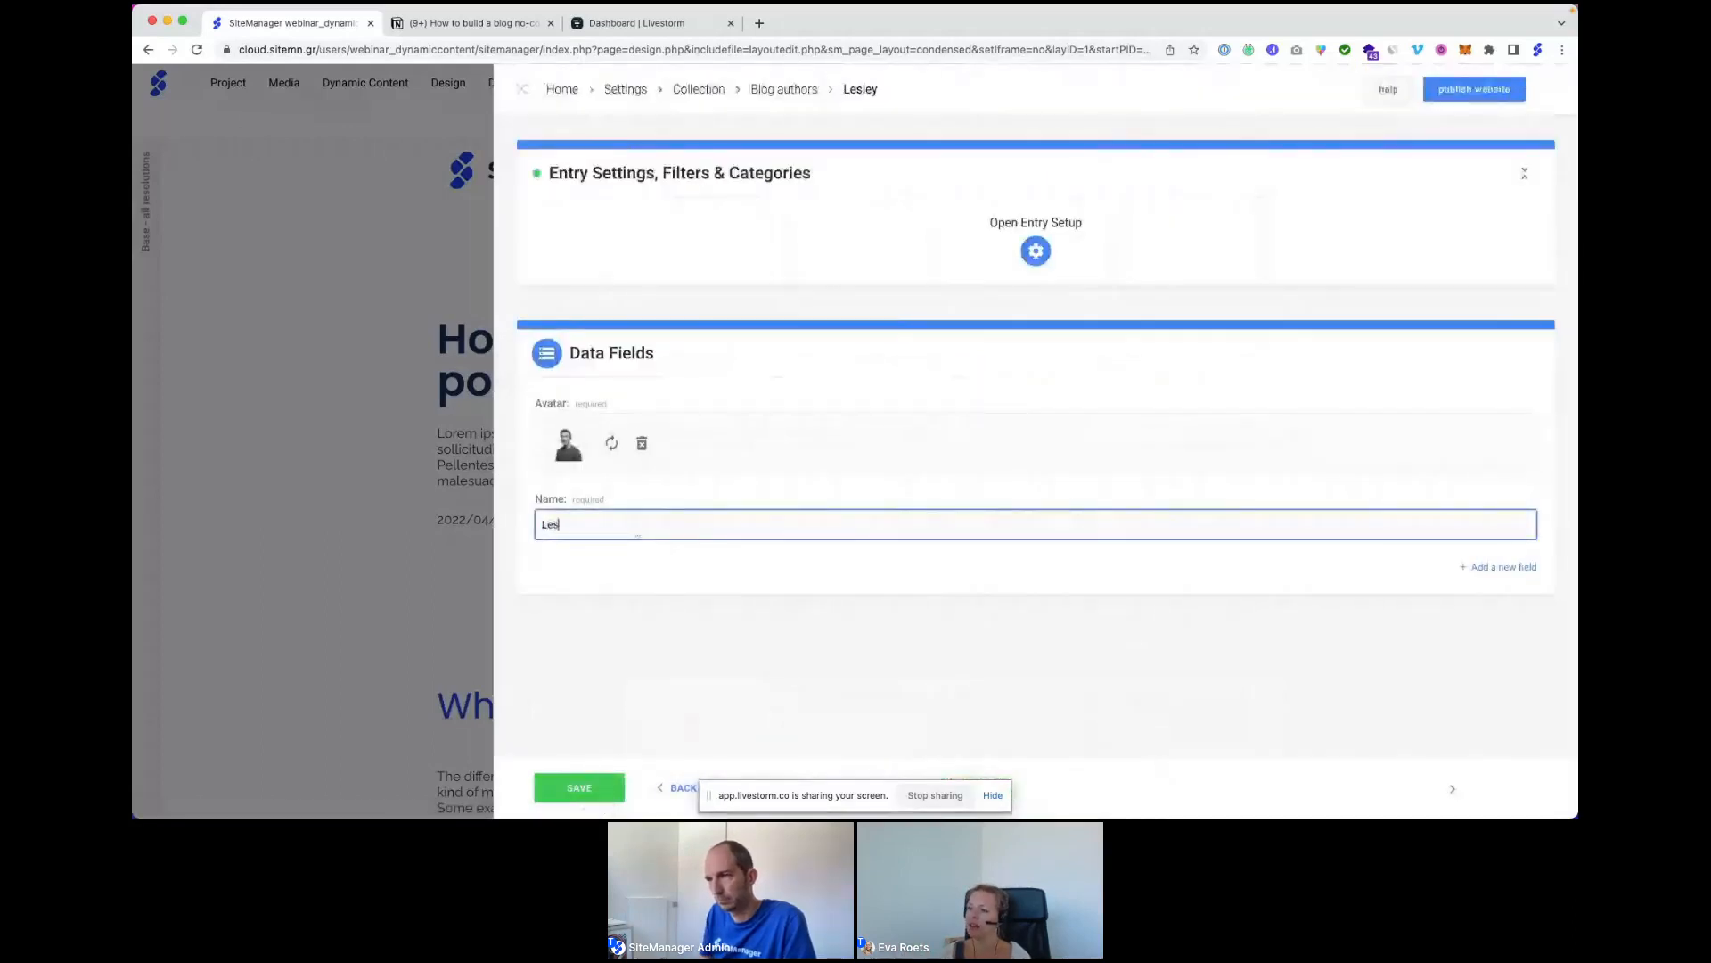
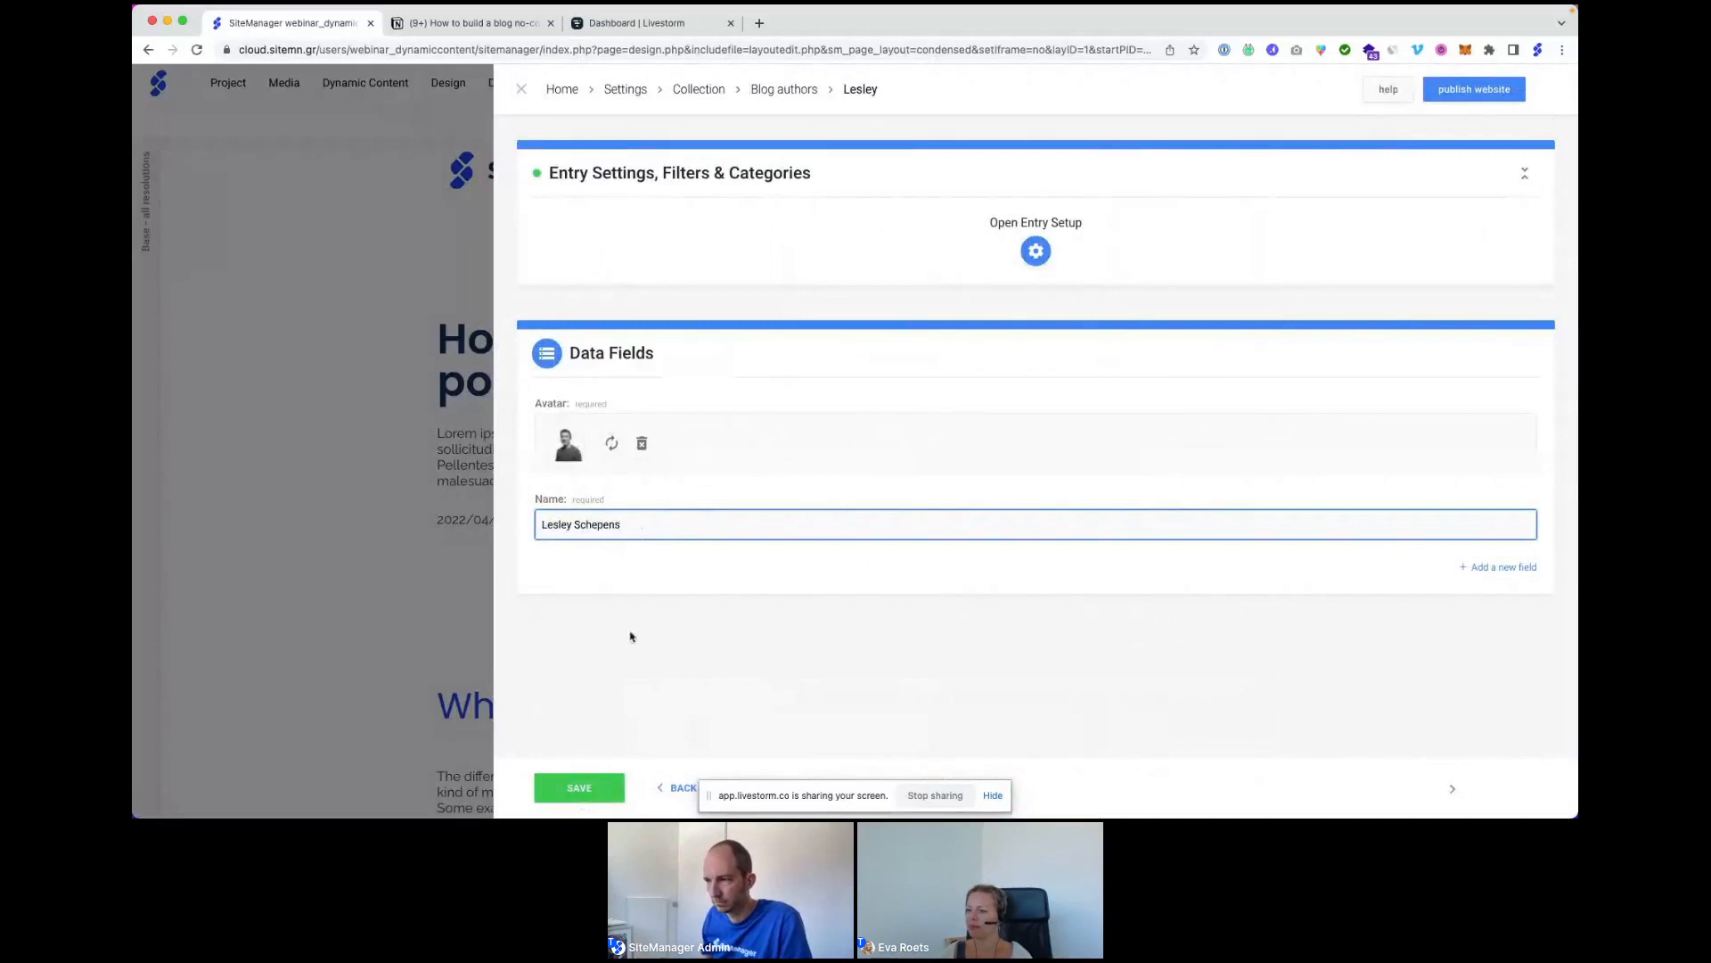
click(550, 787)
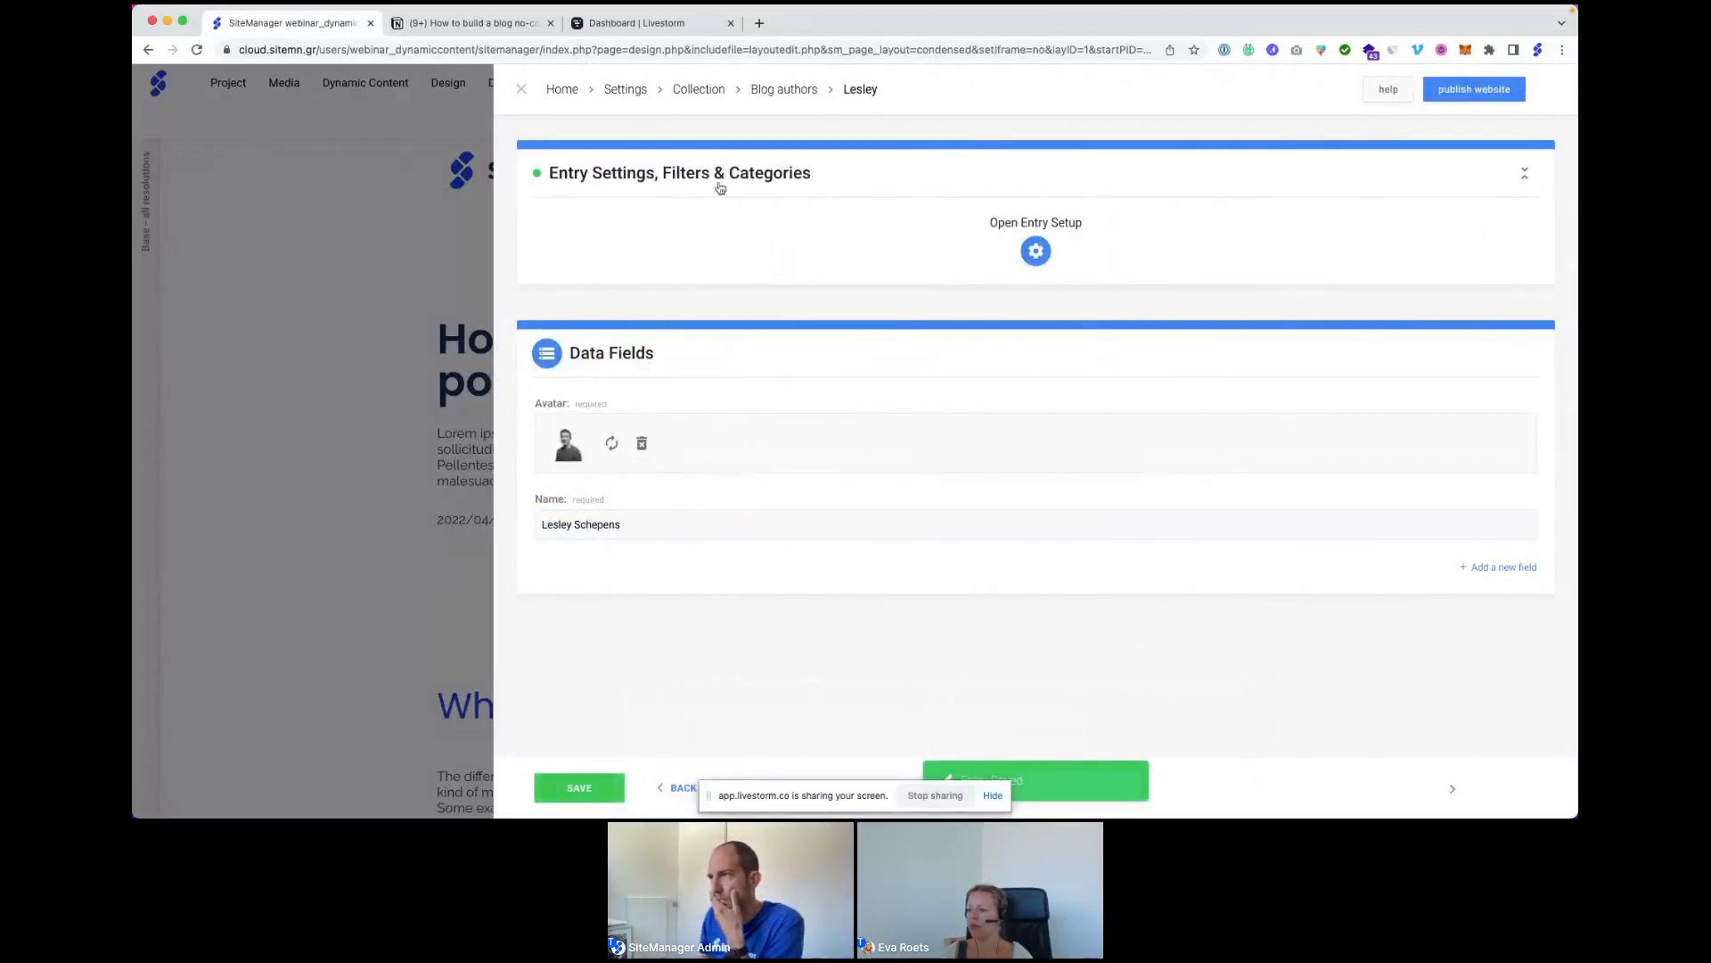
click(772, 89)
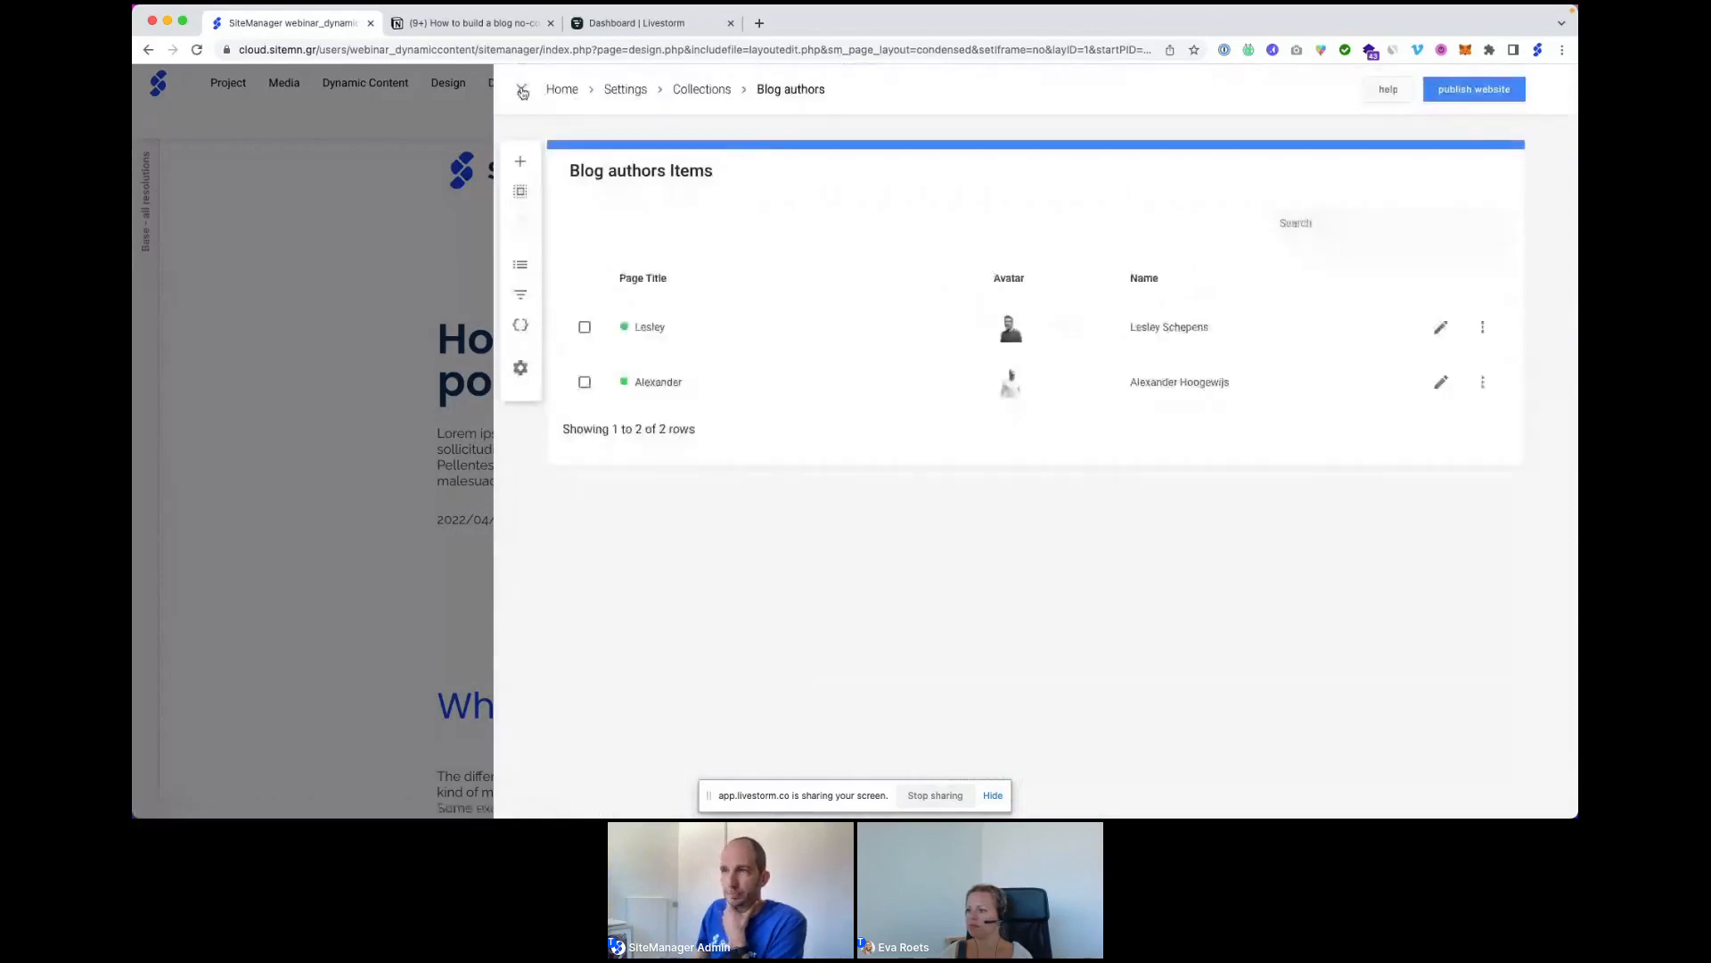
Open the Blog articles collection from the dynamic content list.
click(523, 90)
click(349, 80)
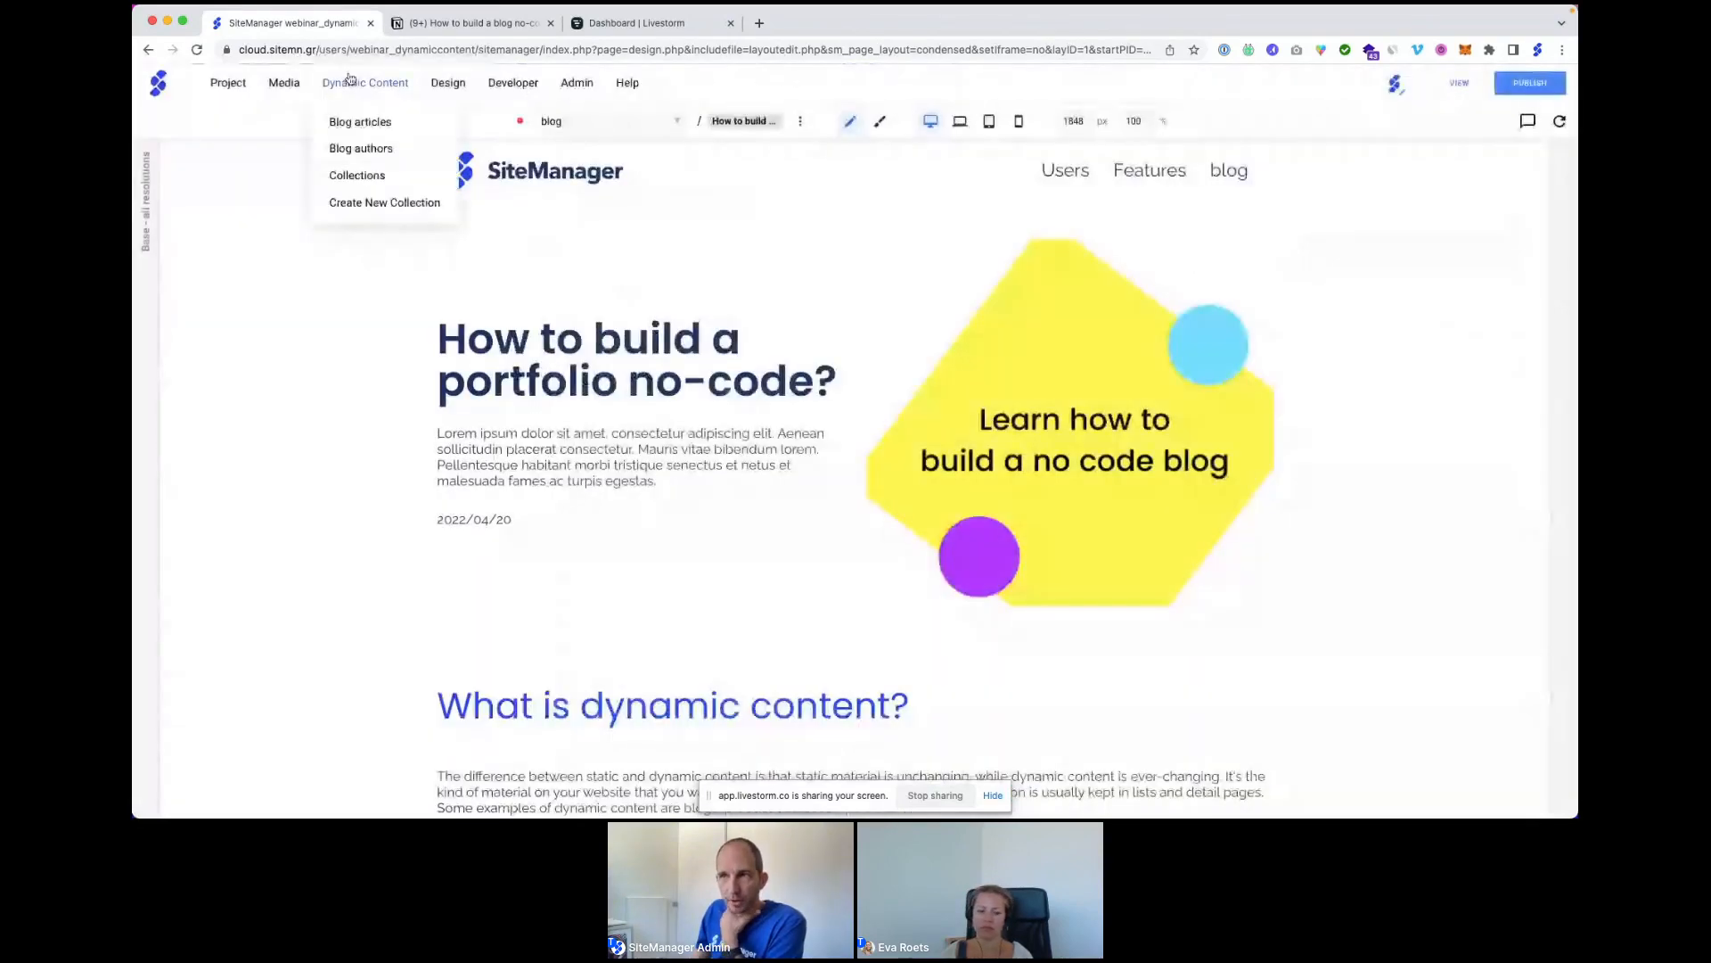
click(358, 125)
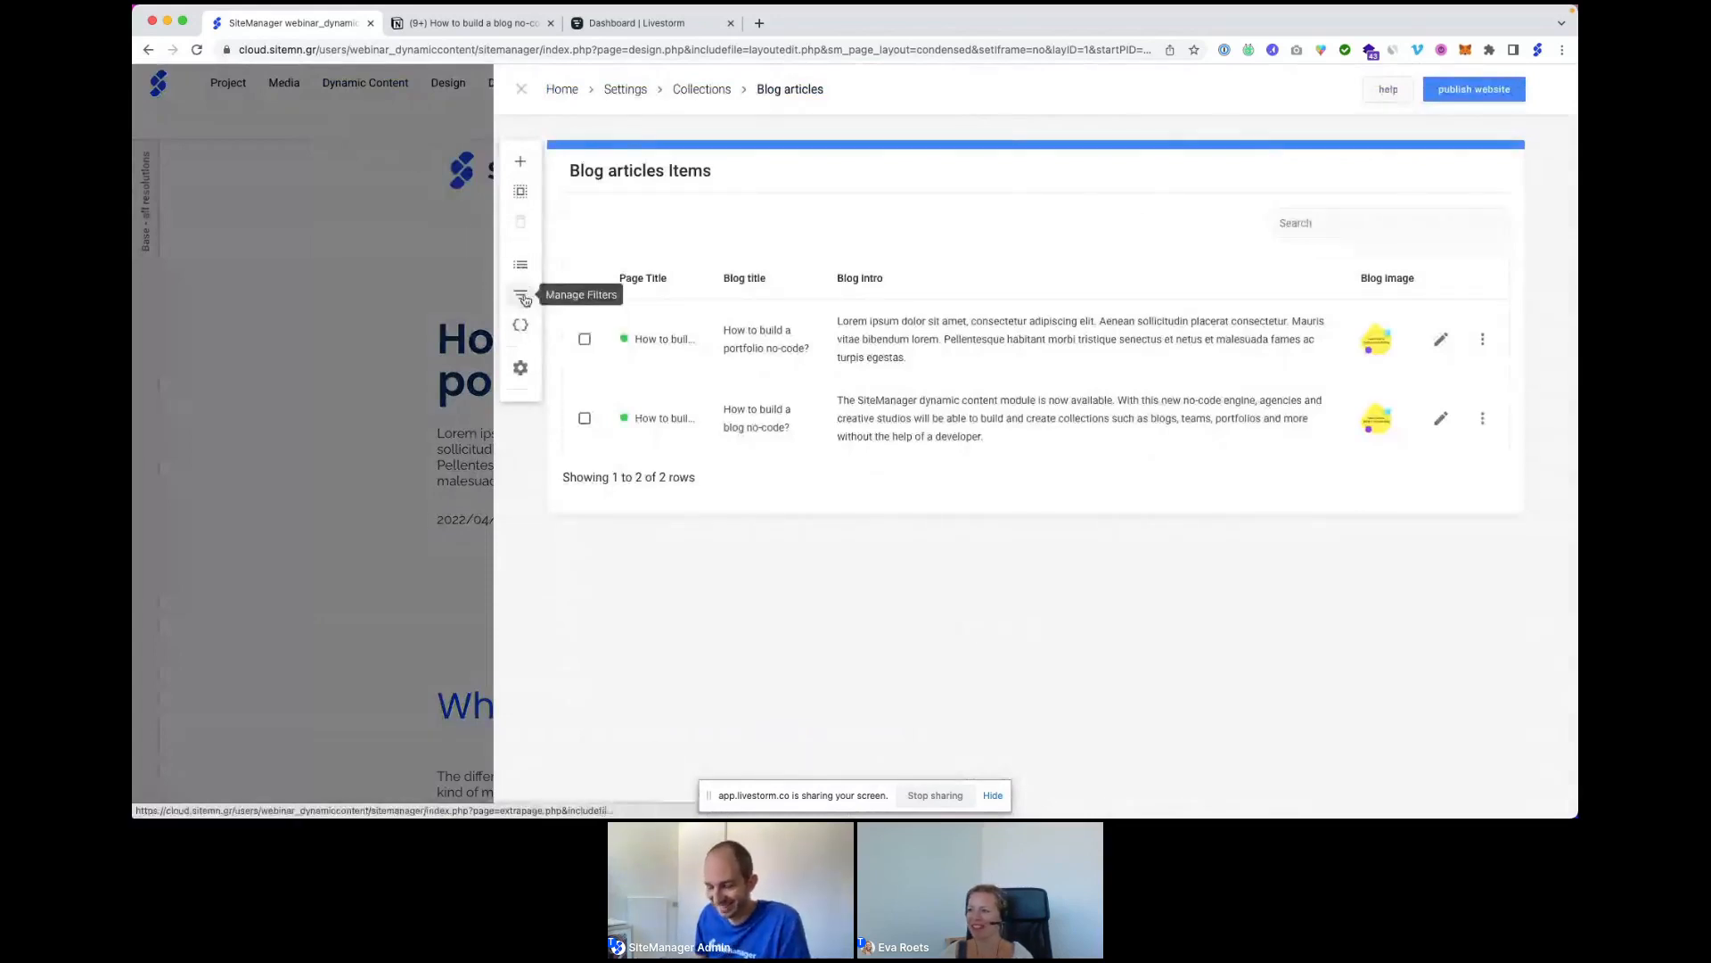
Add an 'Authors' filter connected to Blog authors as a single reference.
click(522, 297)
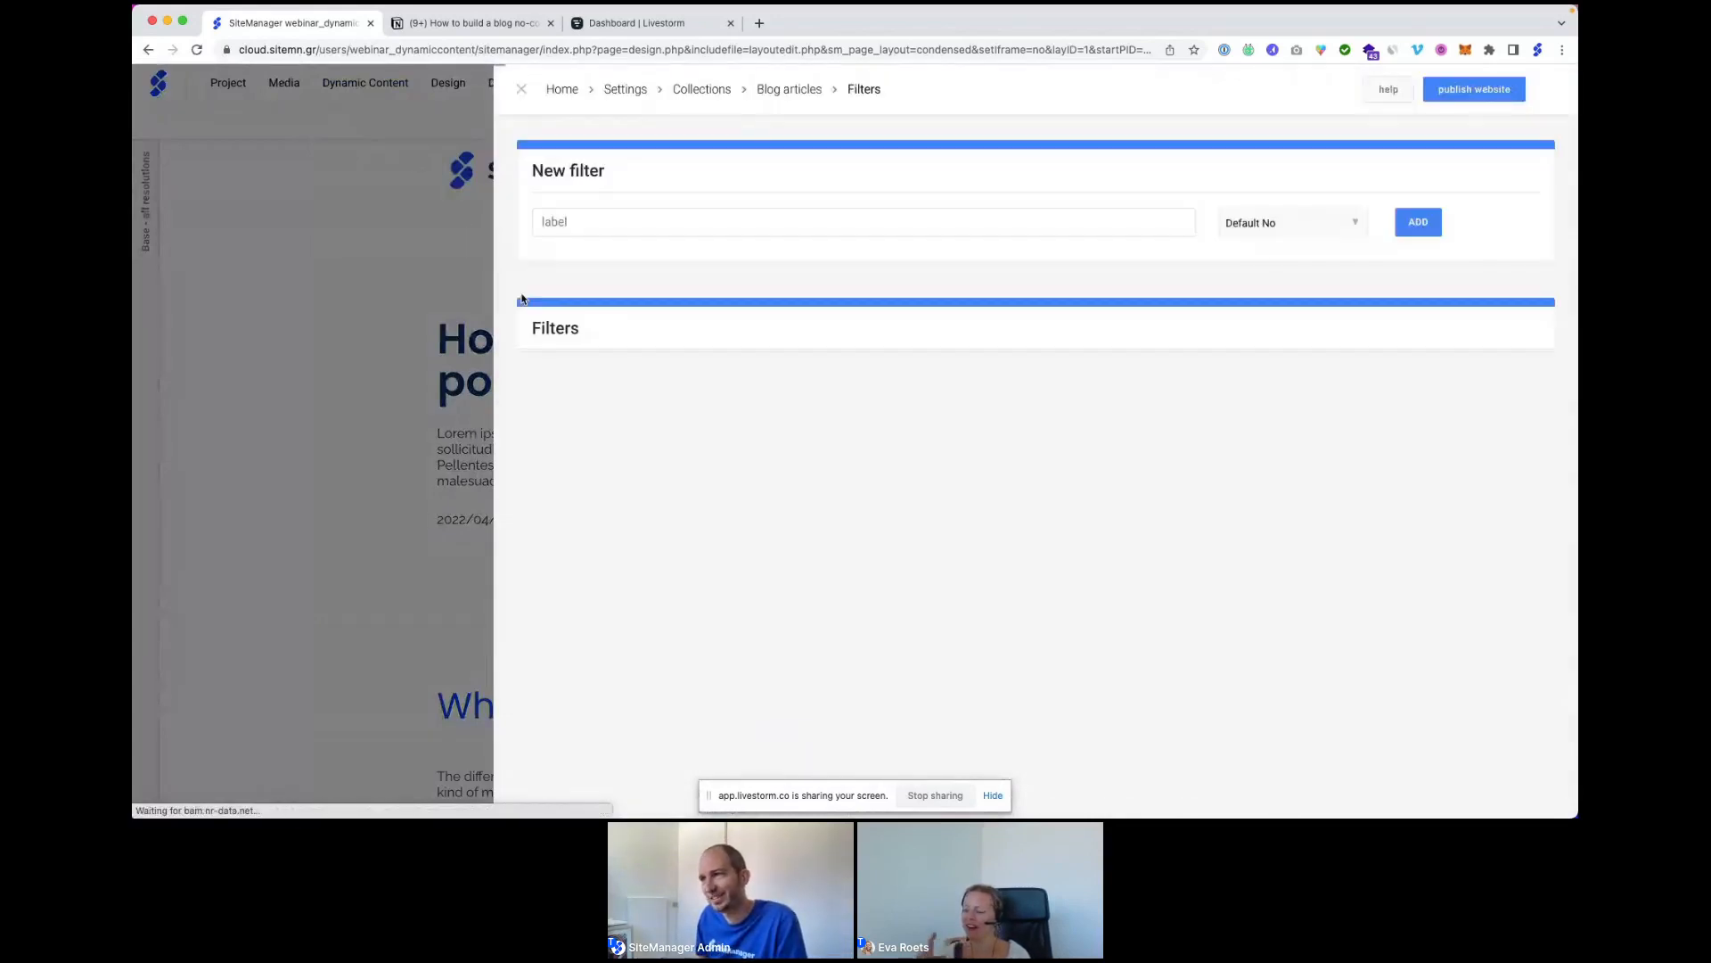
click(581, 217)
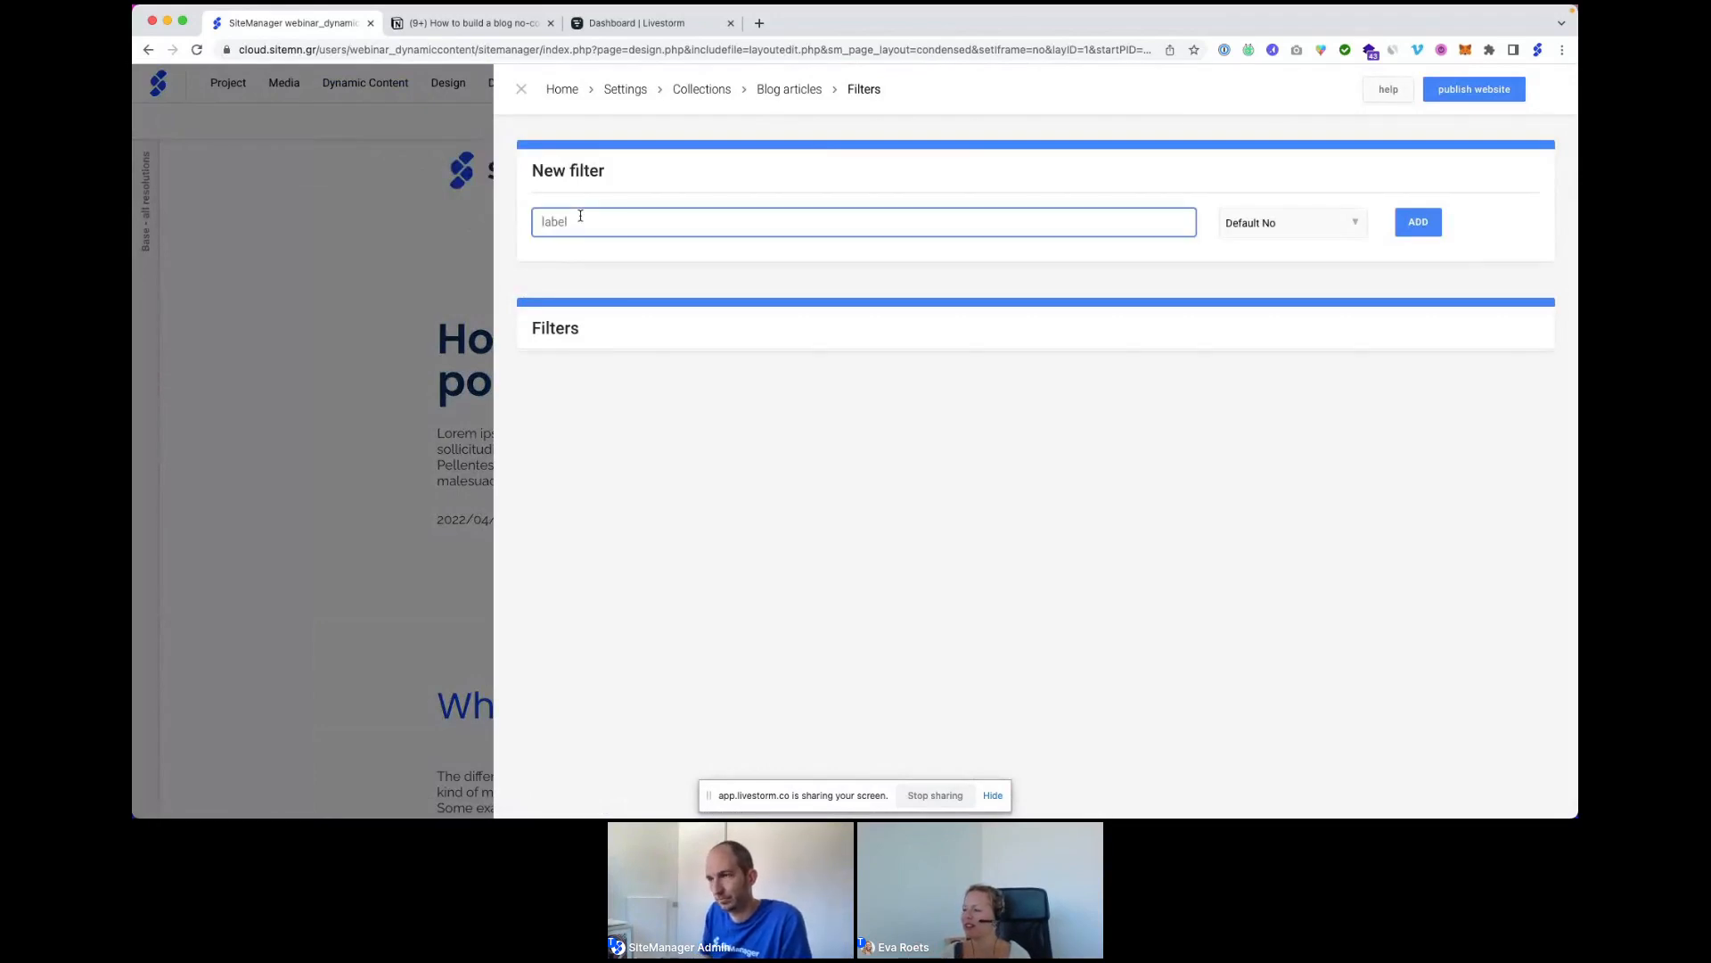
text(Authors)
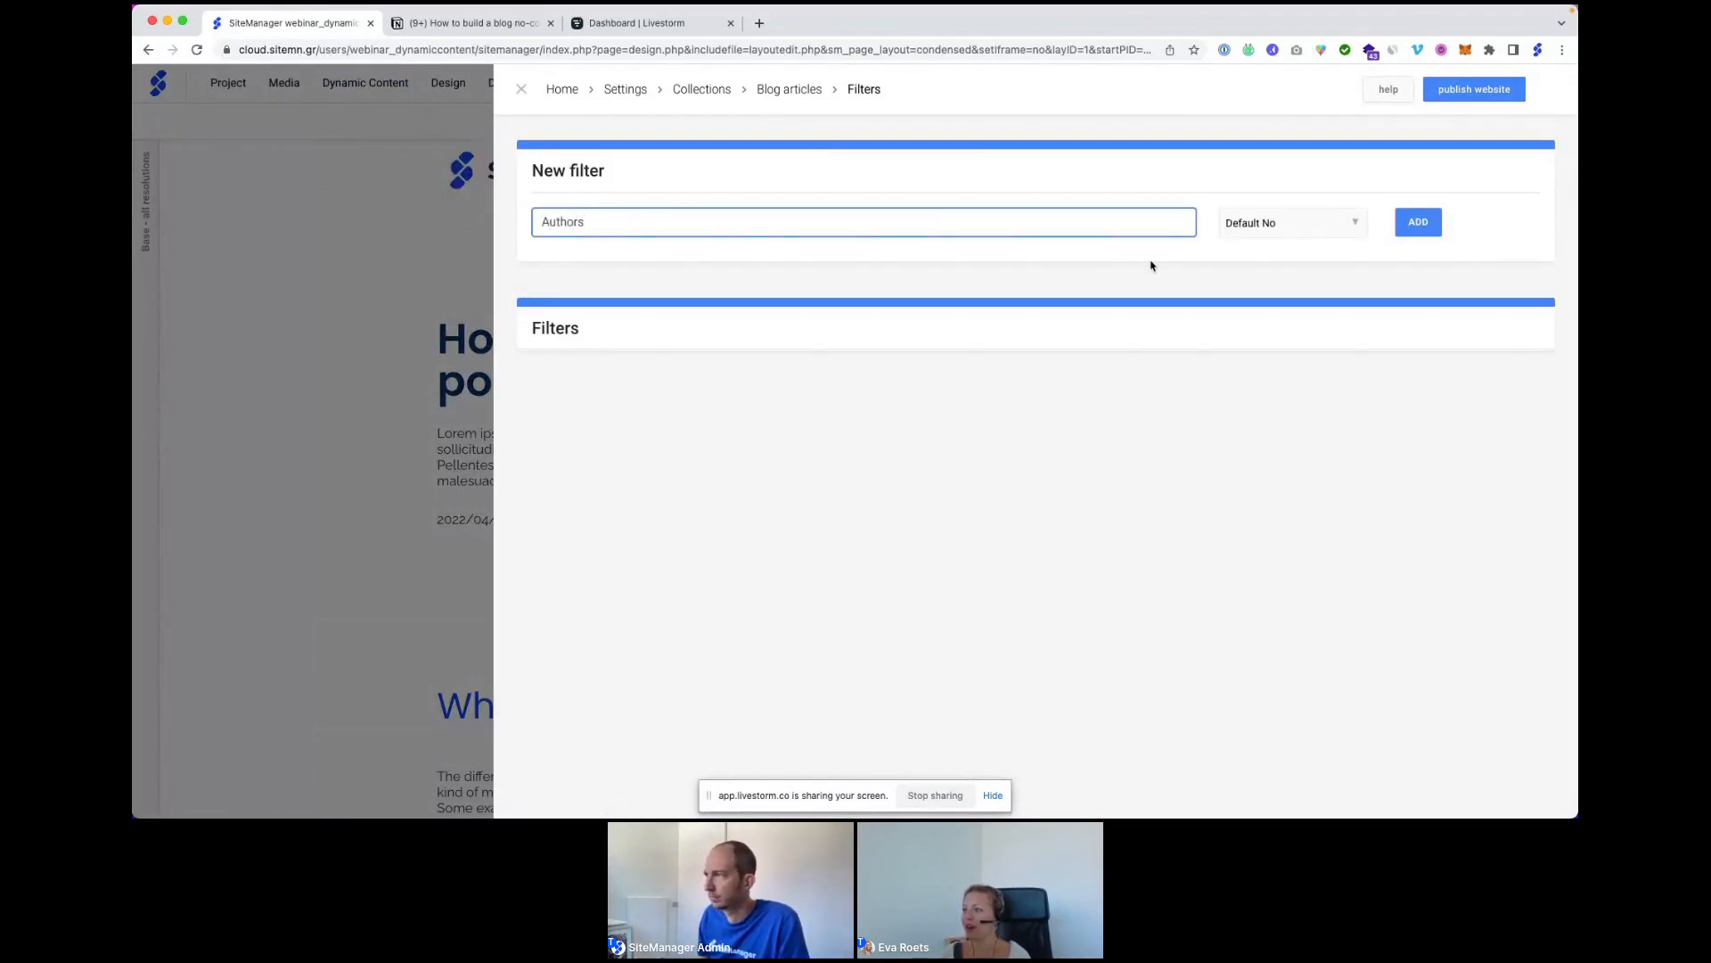
click(1286, 227)
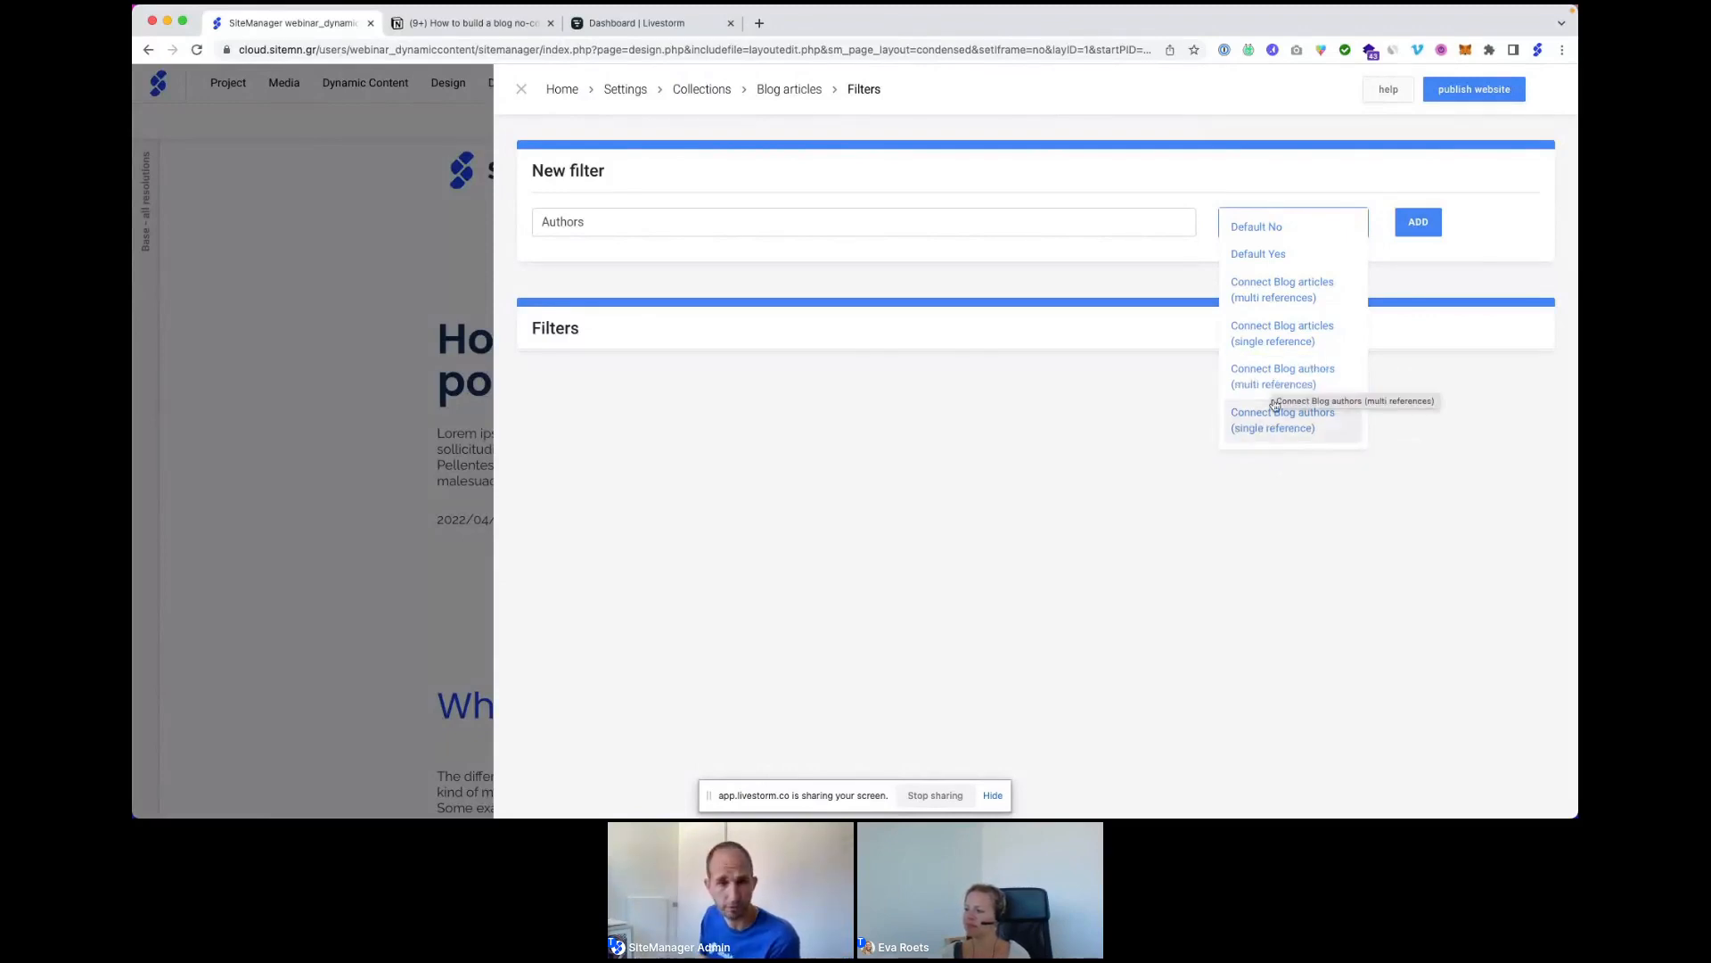
click(1276, 431)
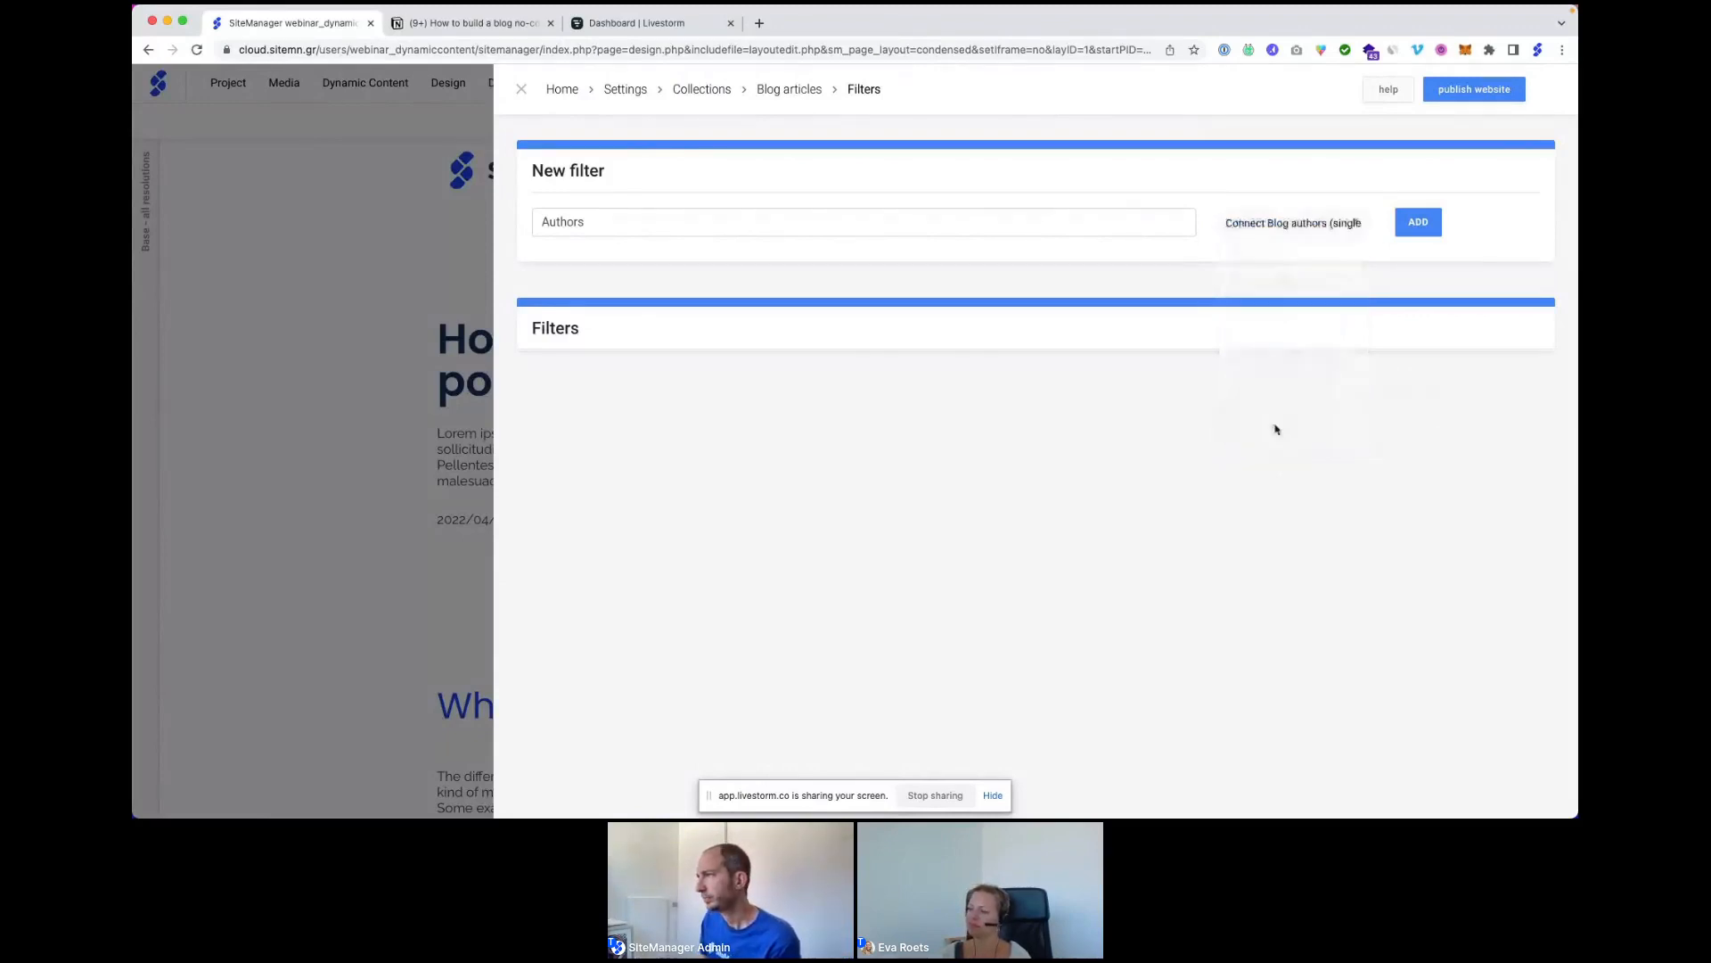
click(1417, 230)
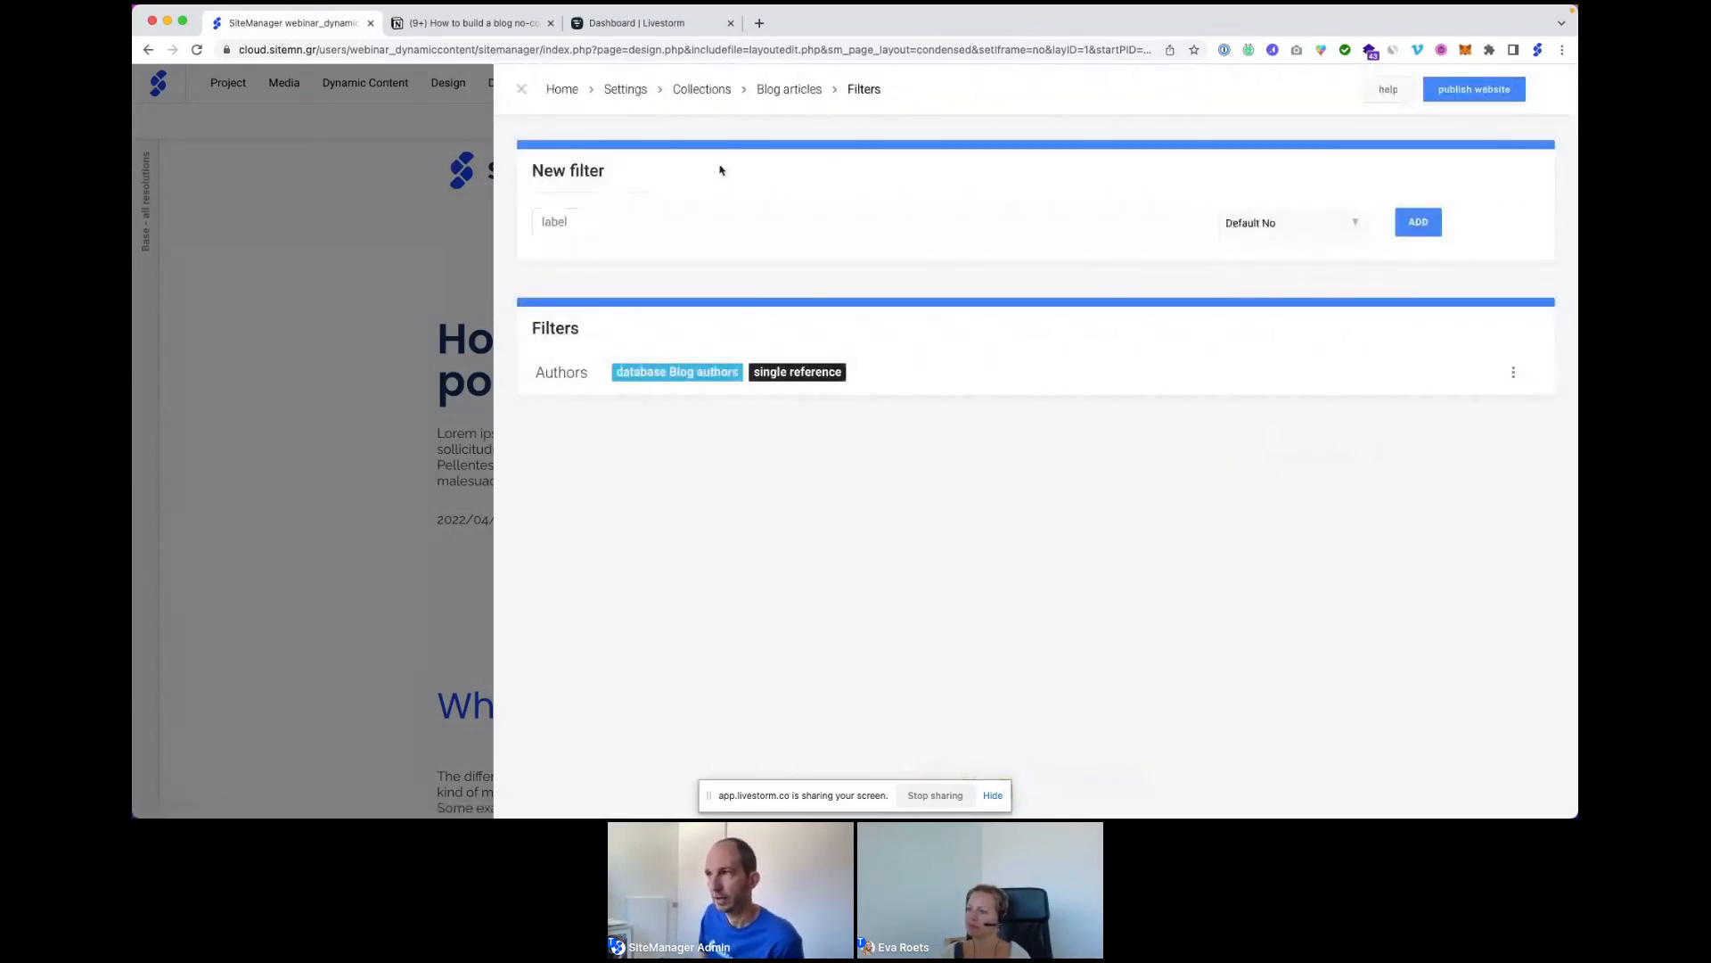
click(774, 91)
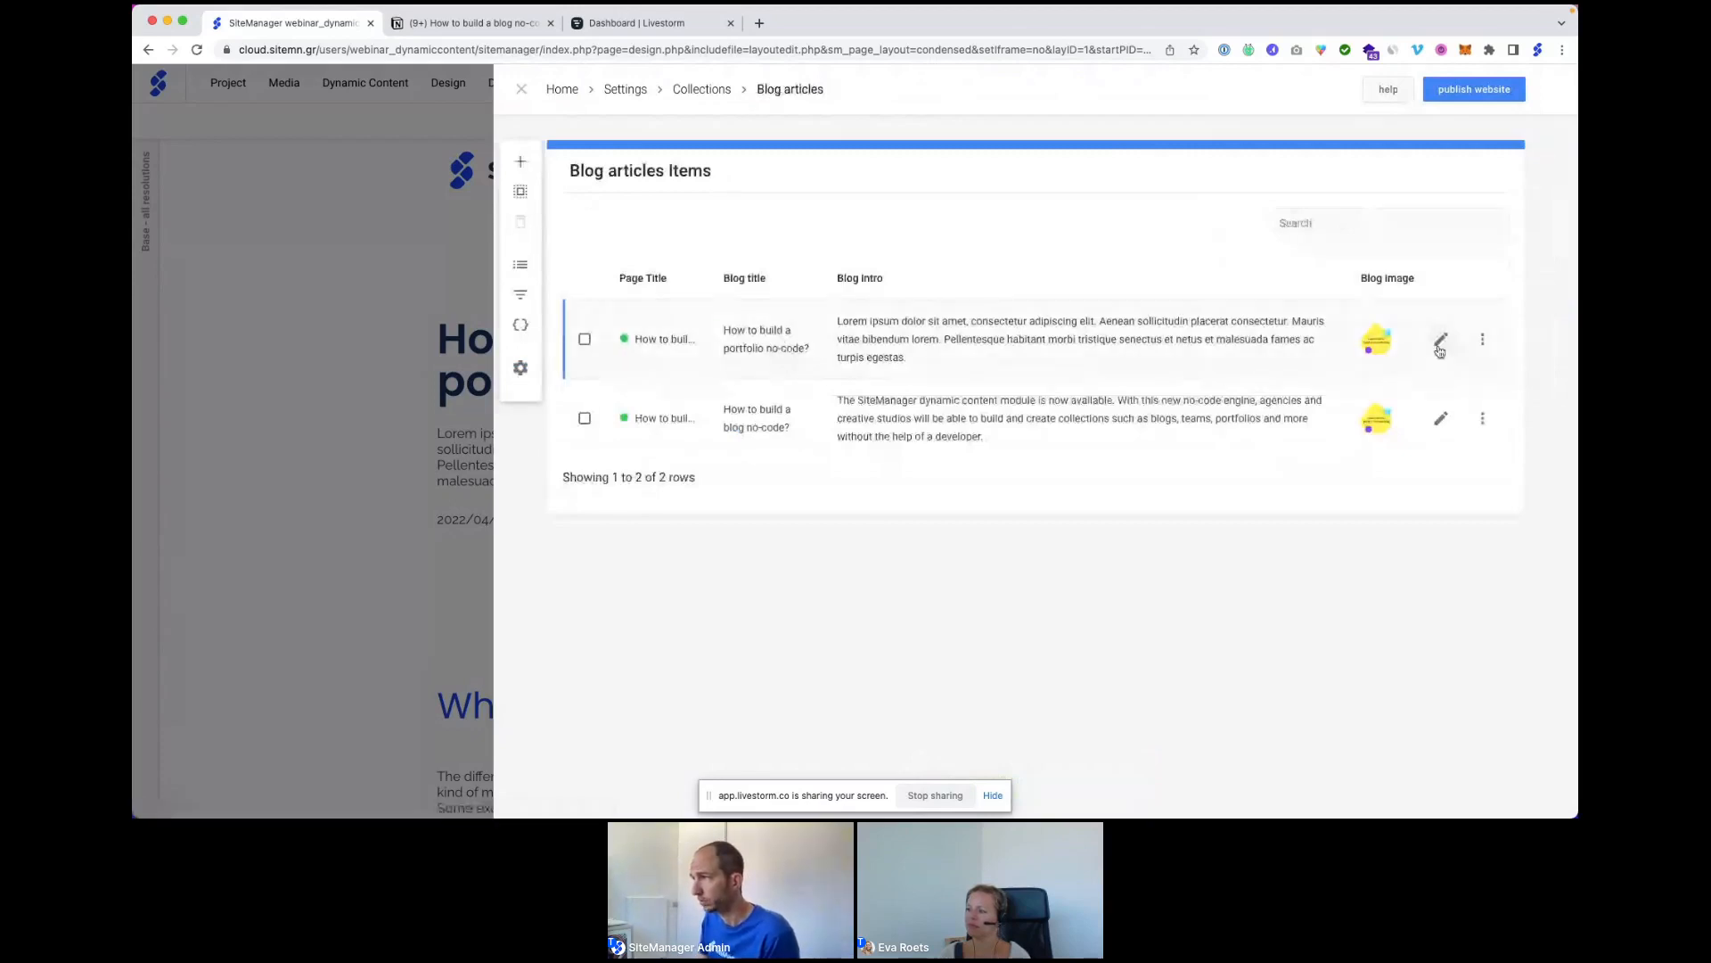
Assign the first author to the portfolio article and save its settings.
click(1439, 344)
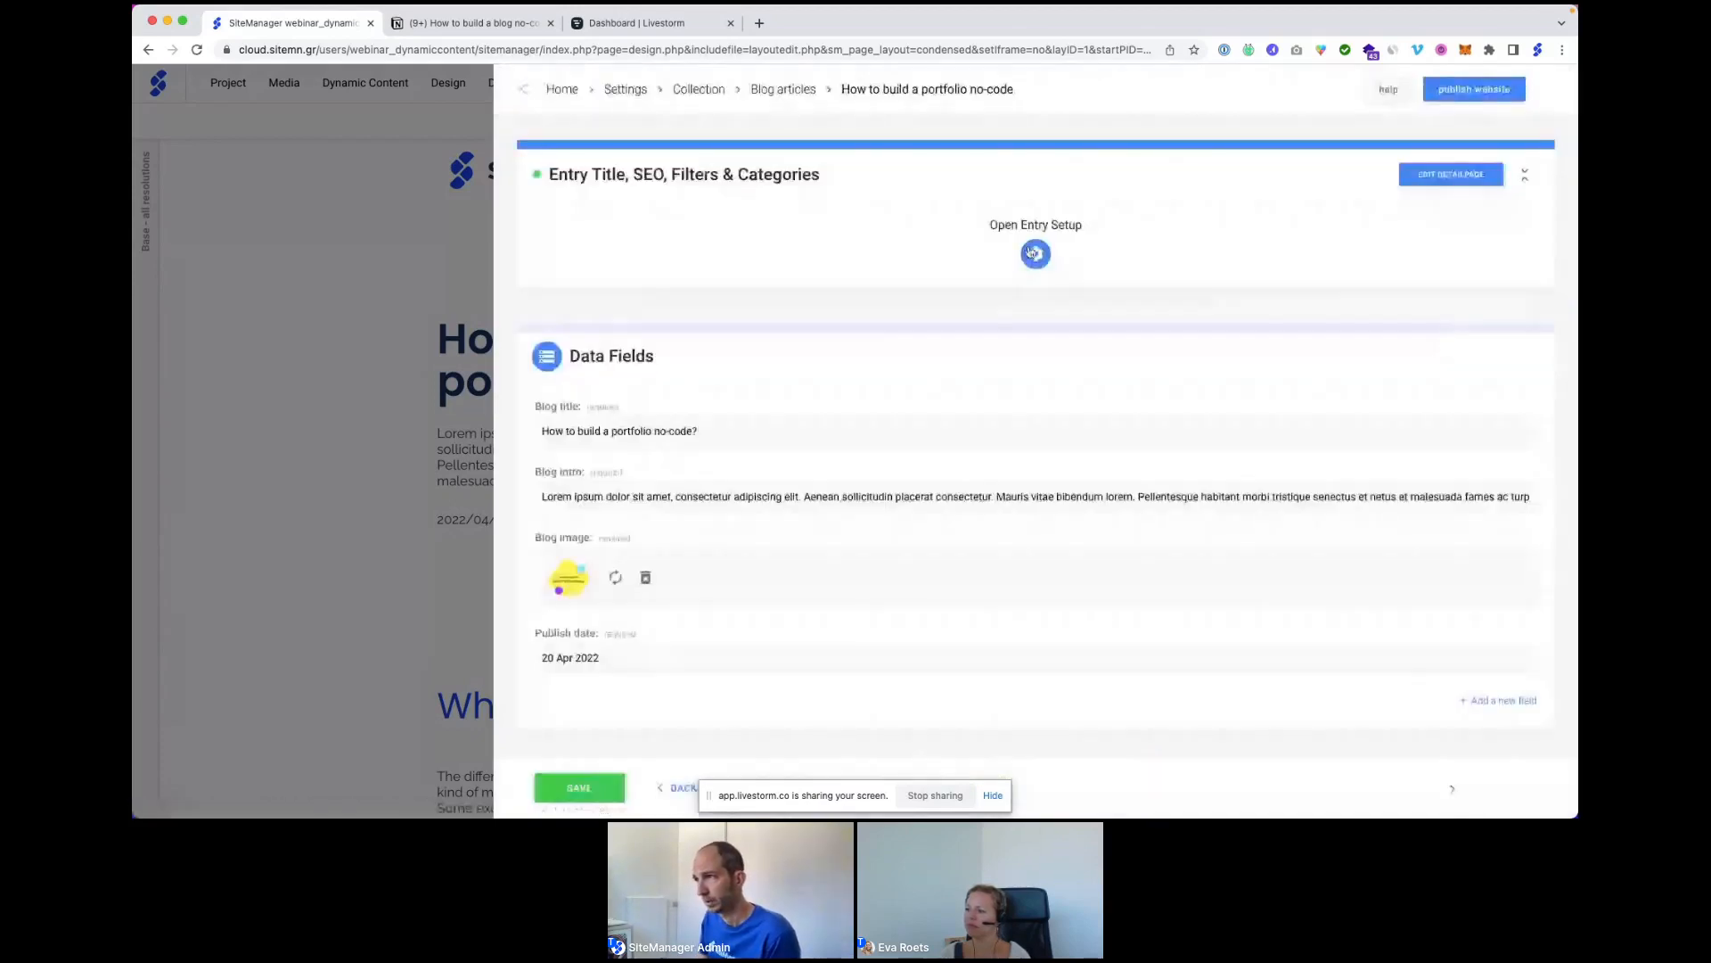
click(1029, 254)
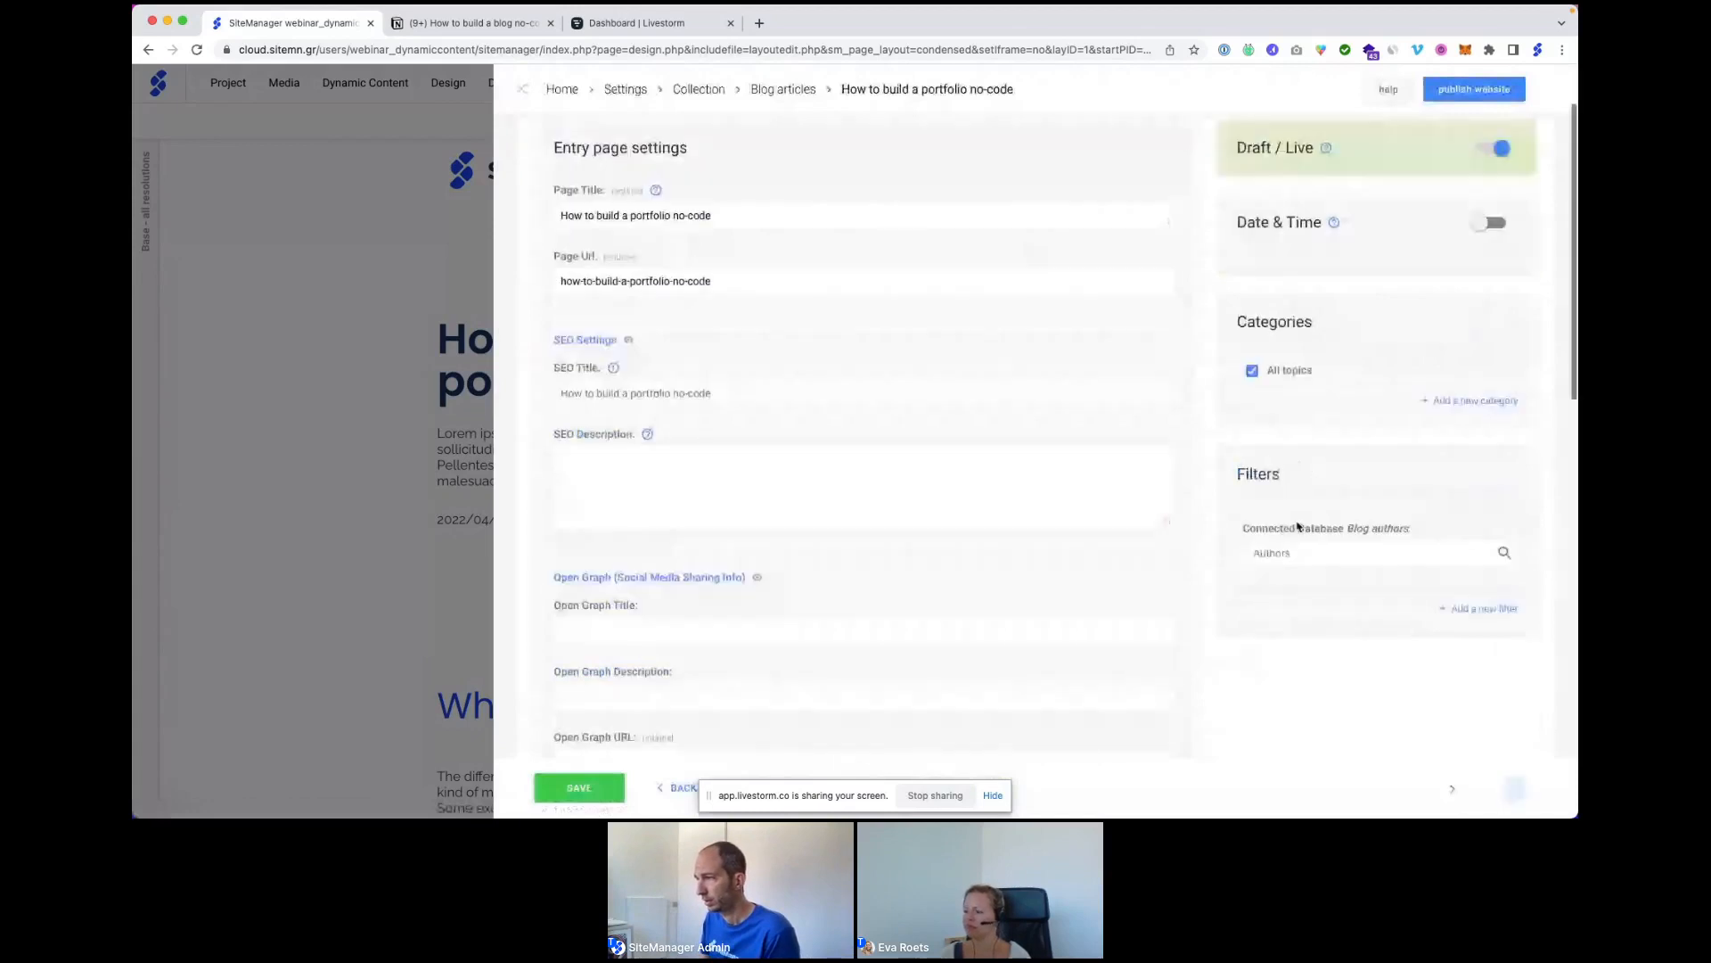
scroll(1298, 526, down, 1)
click(1297, 524)
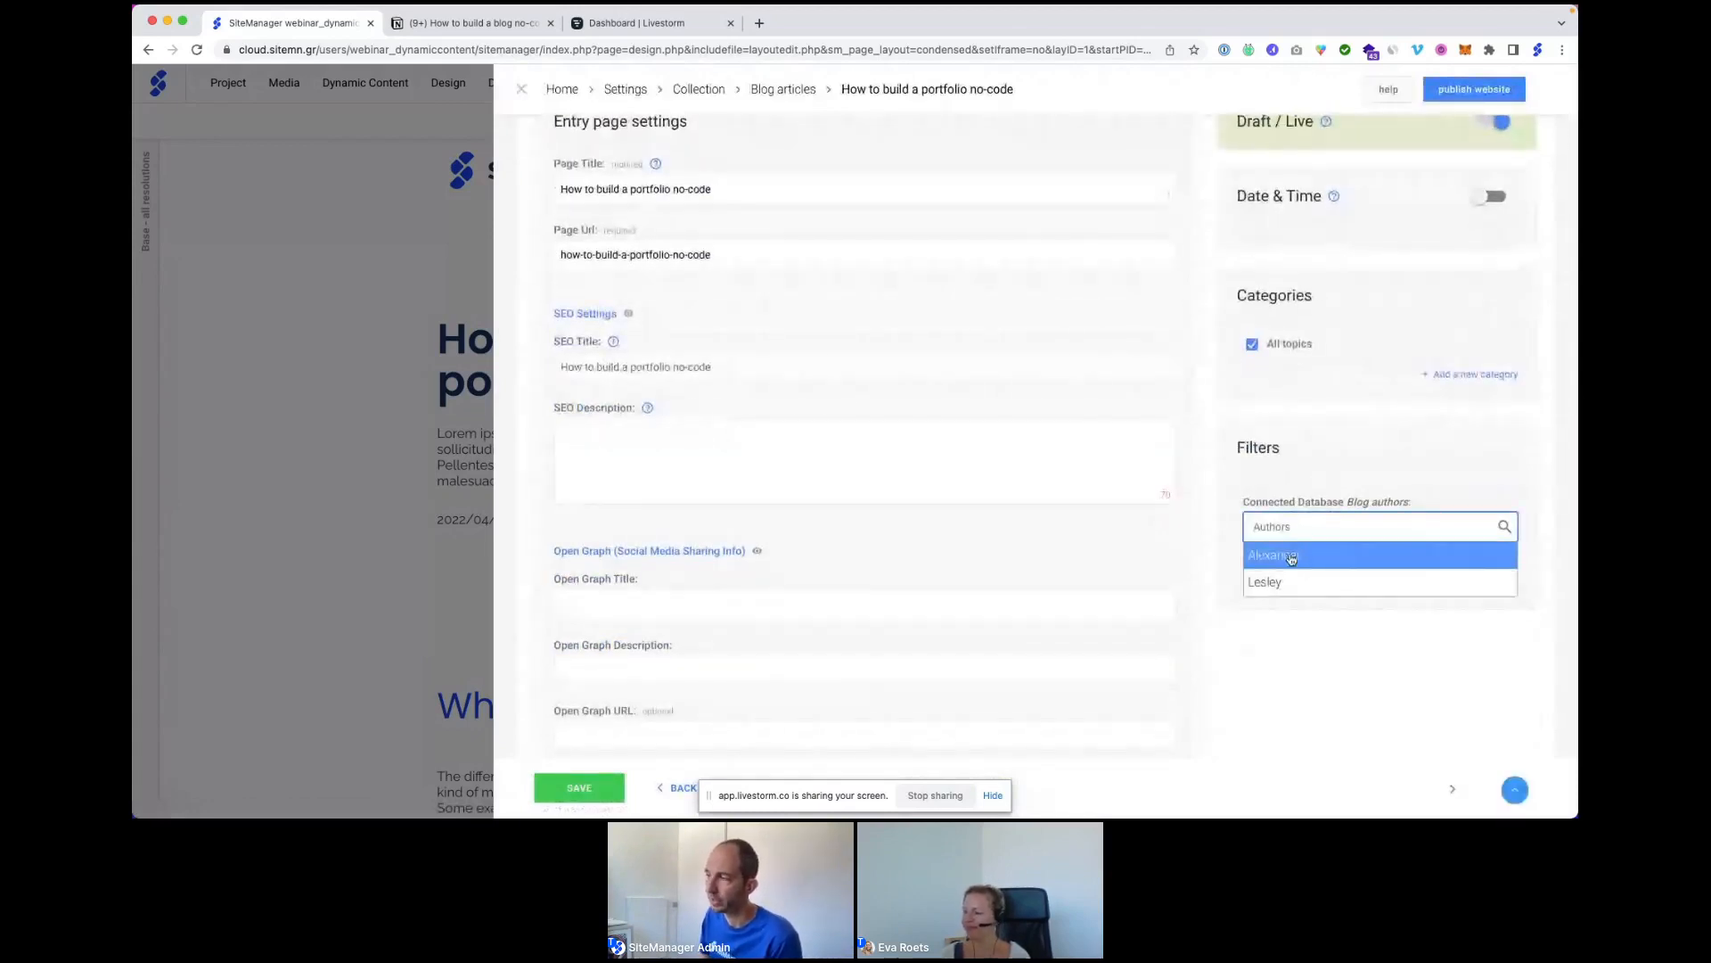
click(1292, 556)
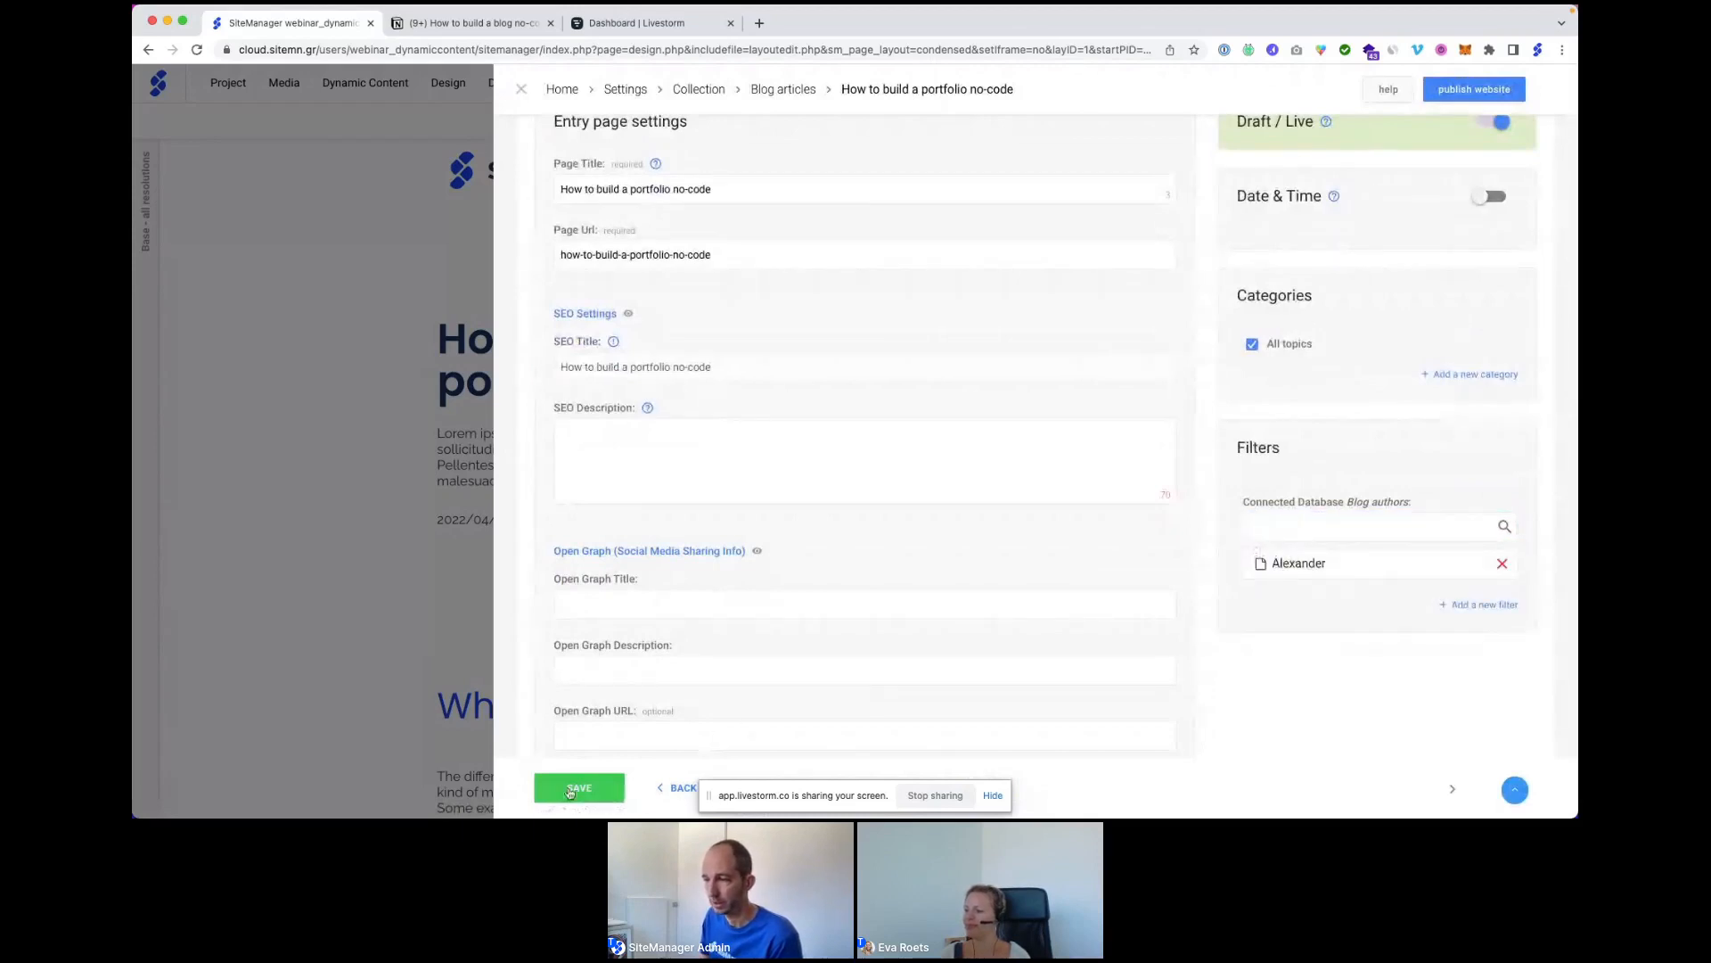
click(575, 789)
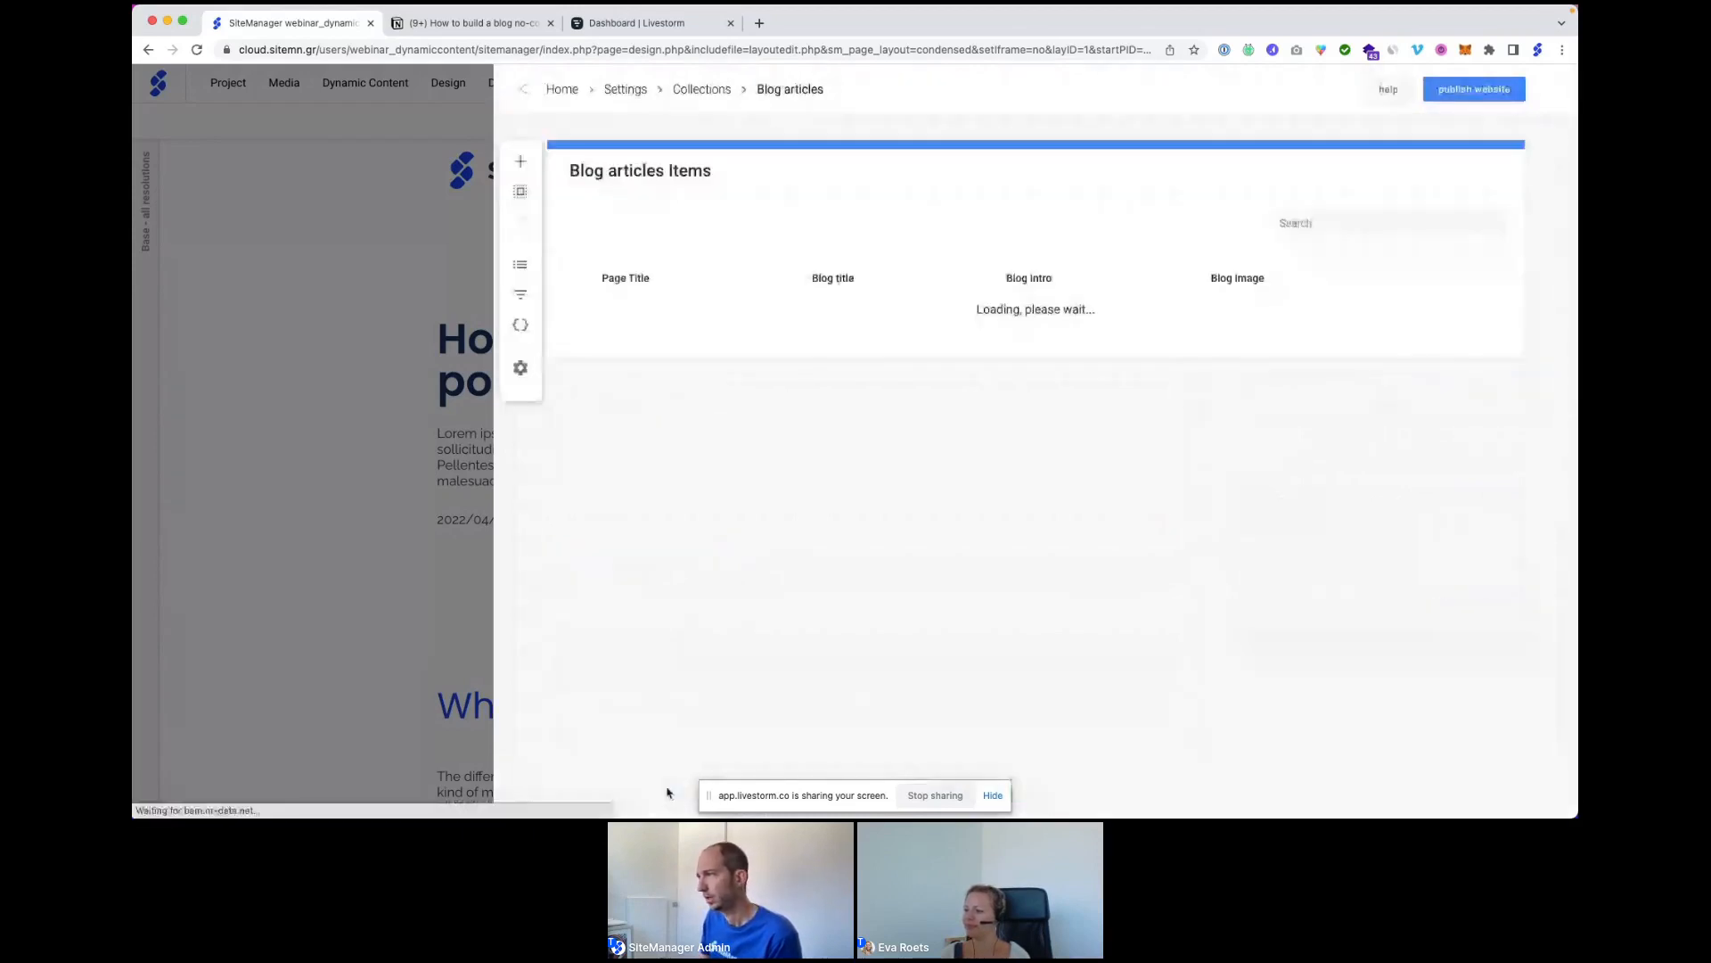
Assign the second author to the blog no-code article and return to the page.
click(1439, 417)
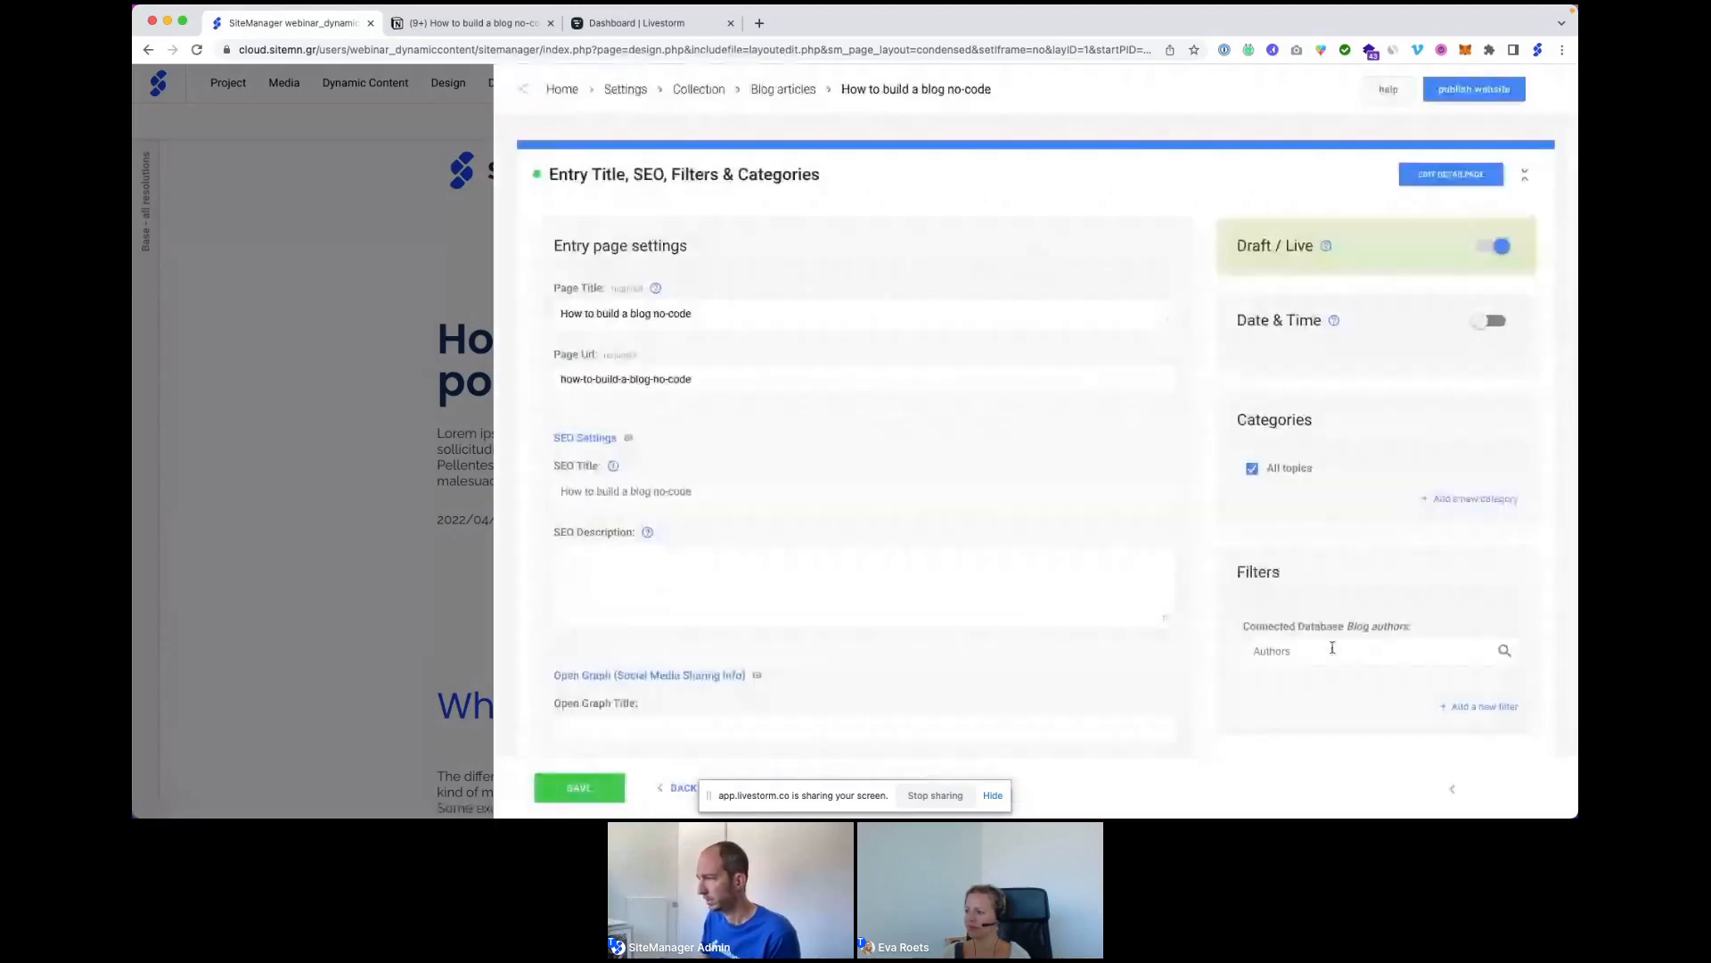
click(1330, 649)
click(1283, 706)
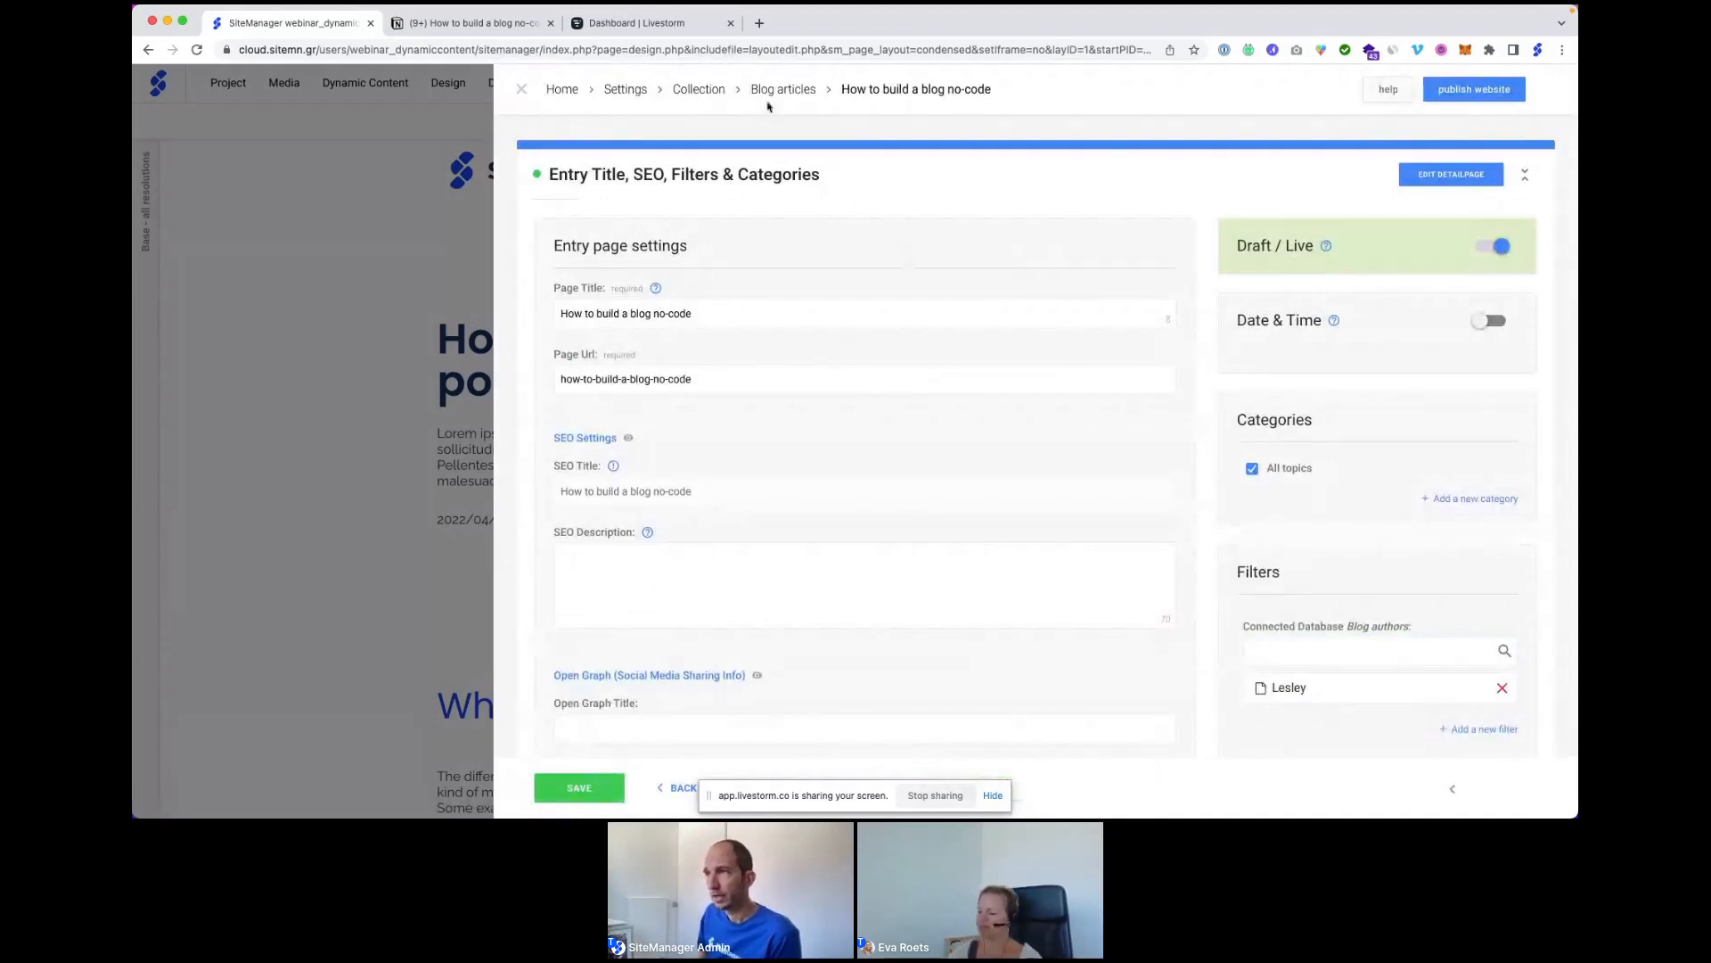
click(525, 92)
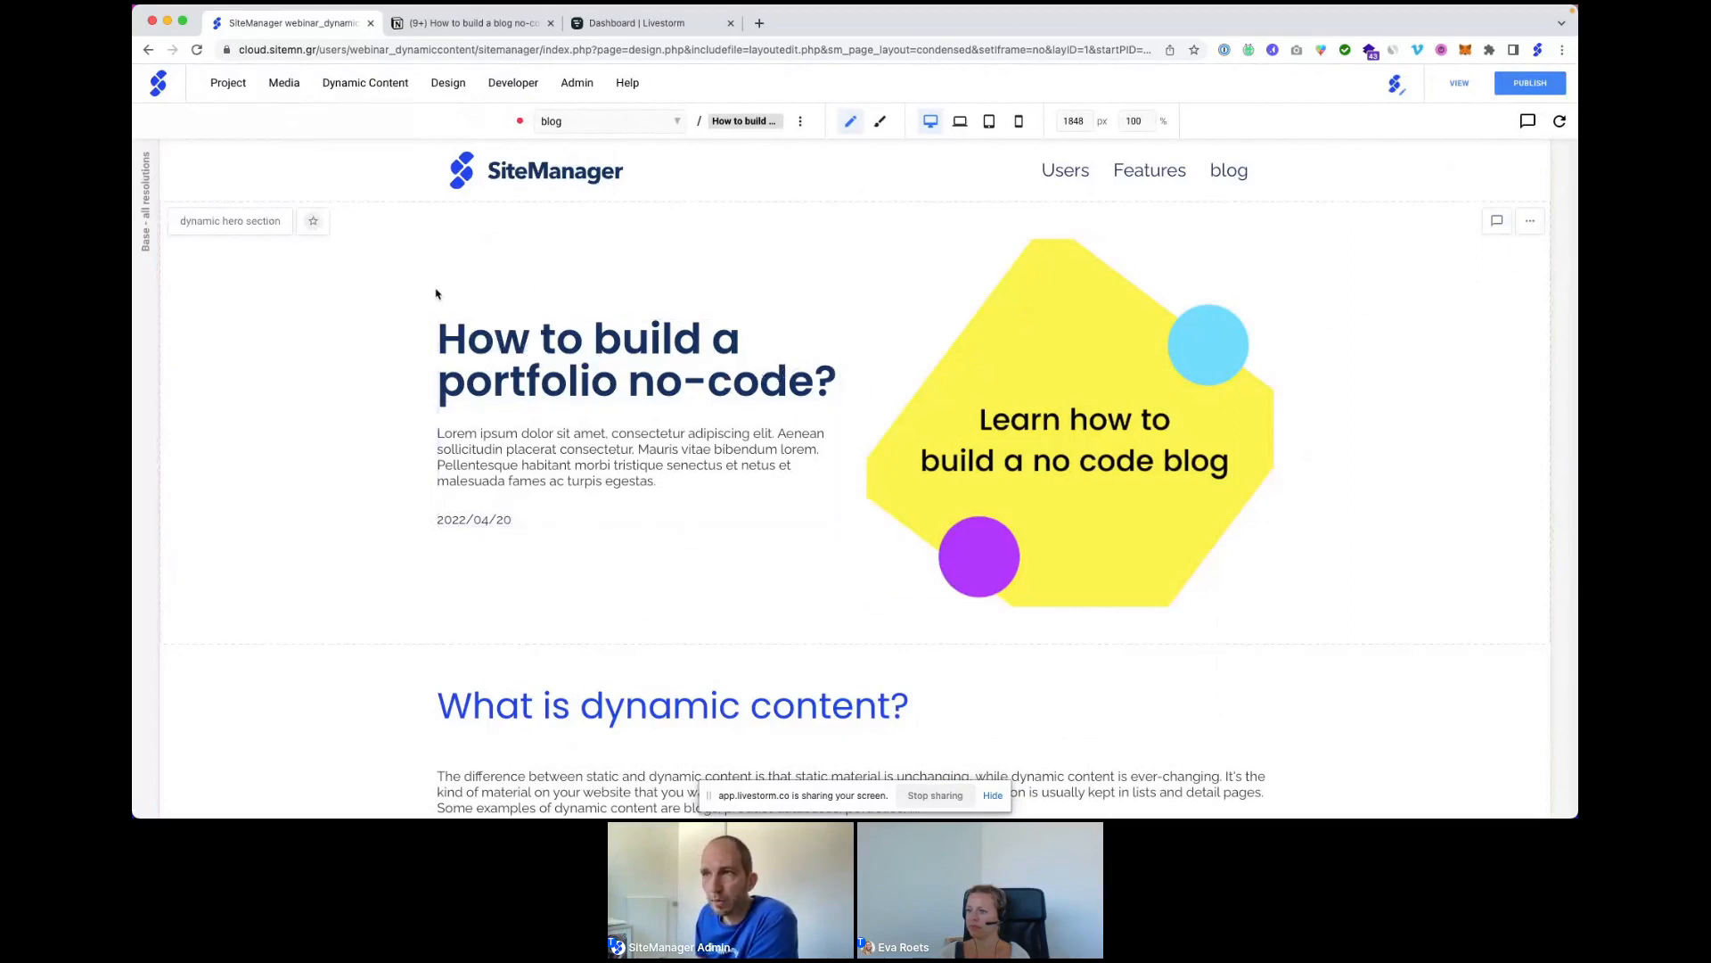
Unlock the 'How to build a blog no-code' template in the Blog articles collection's templates.
mouse_move(383, 90)
click(366, 122)
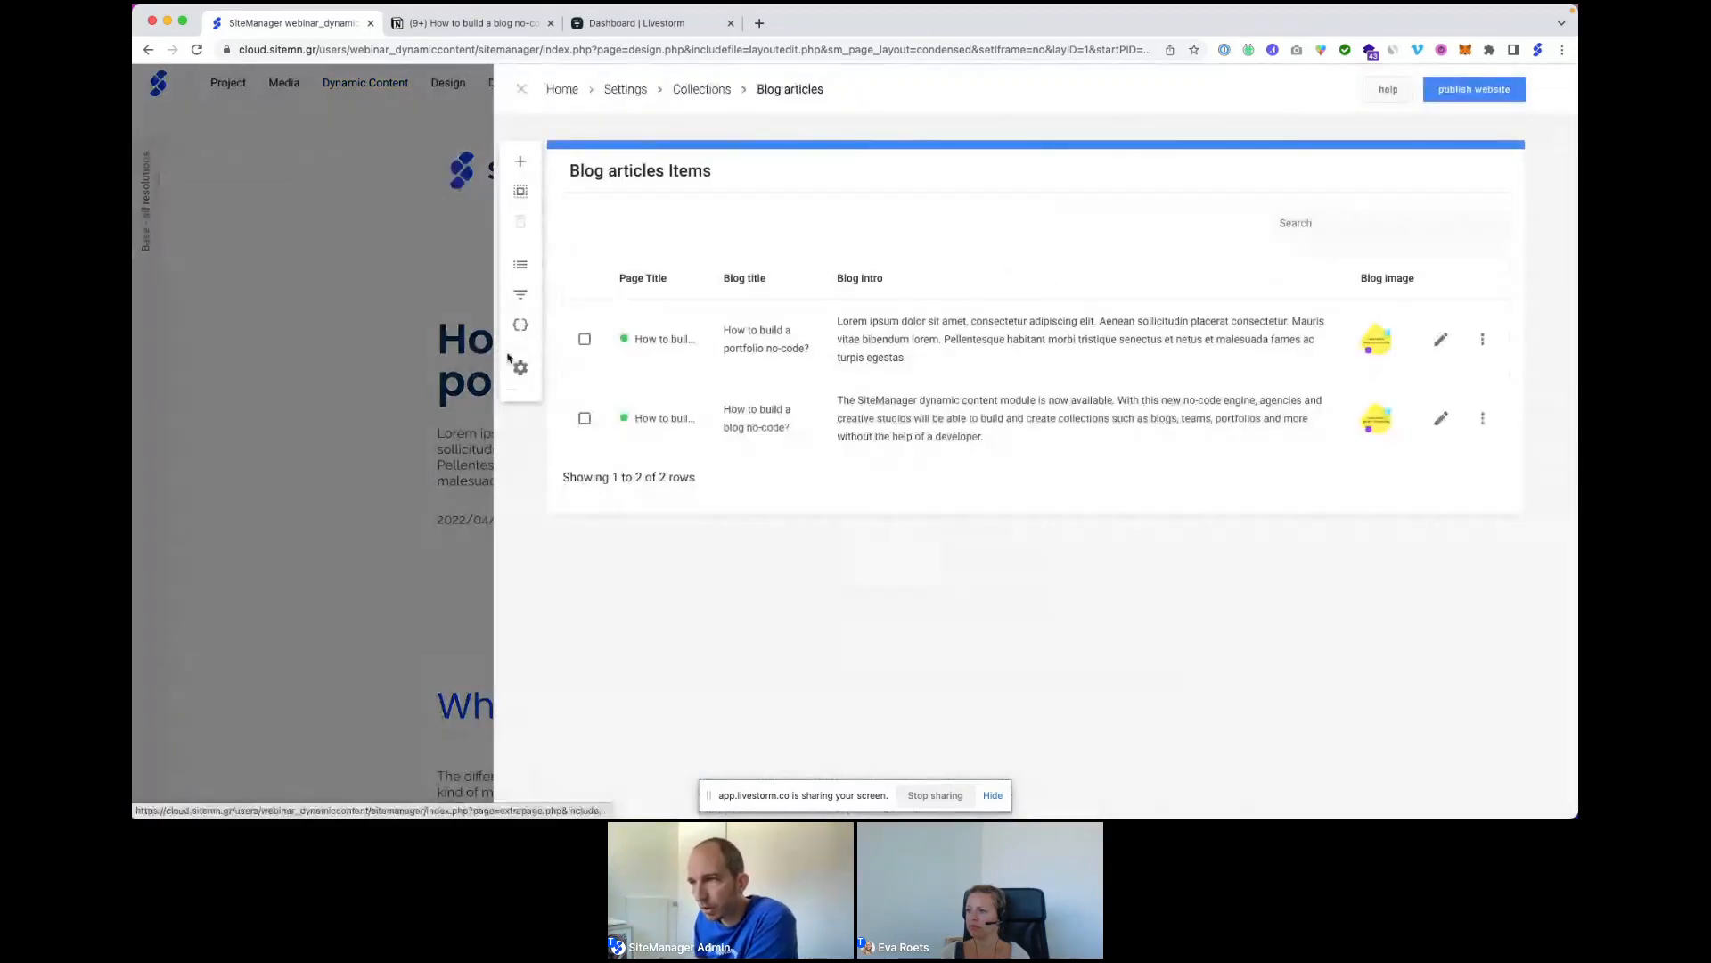
click(520, 370)
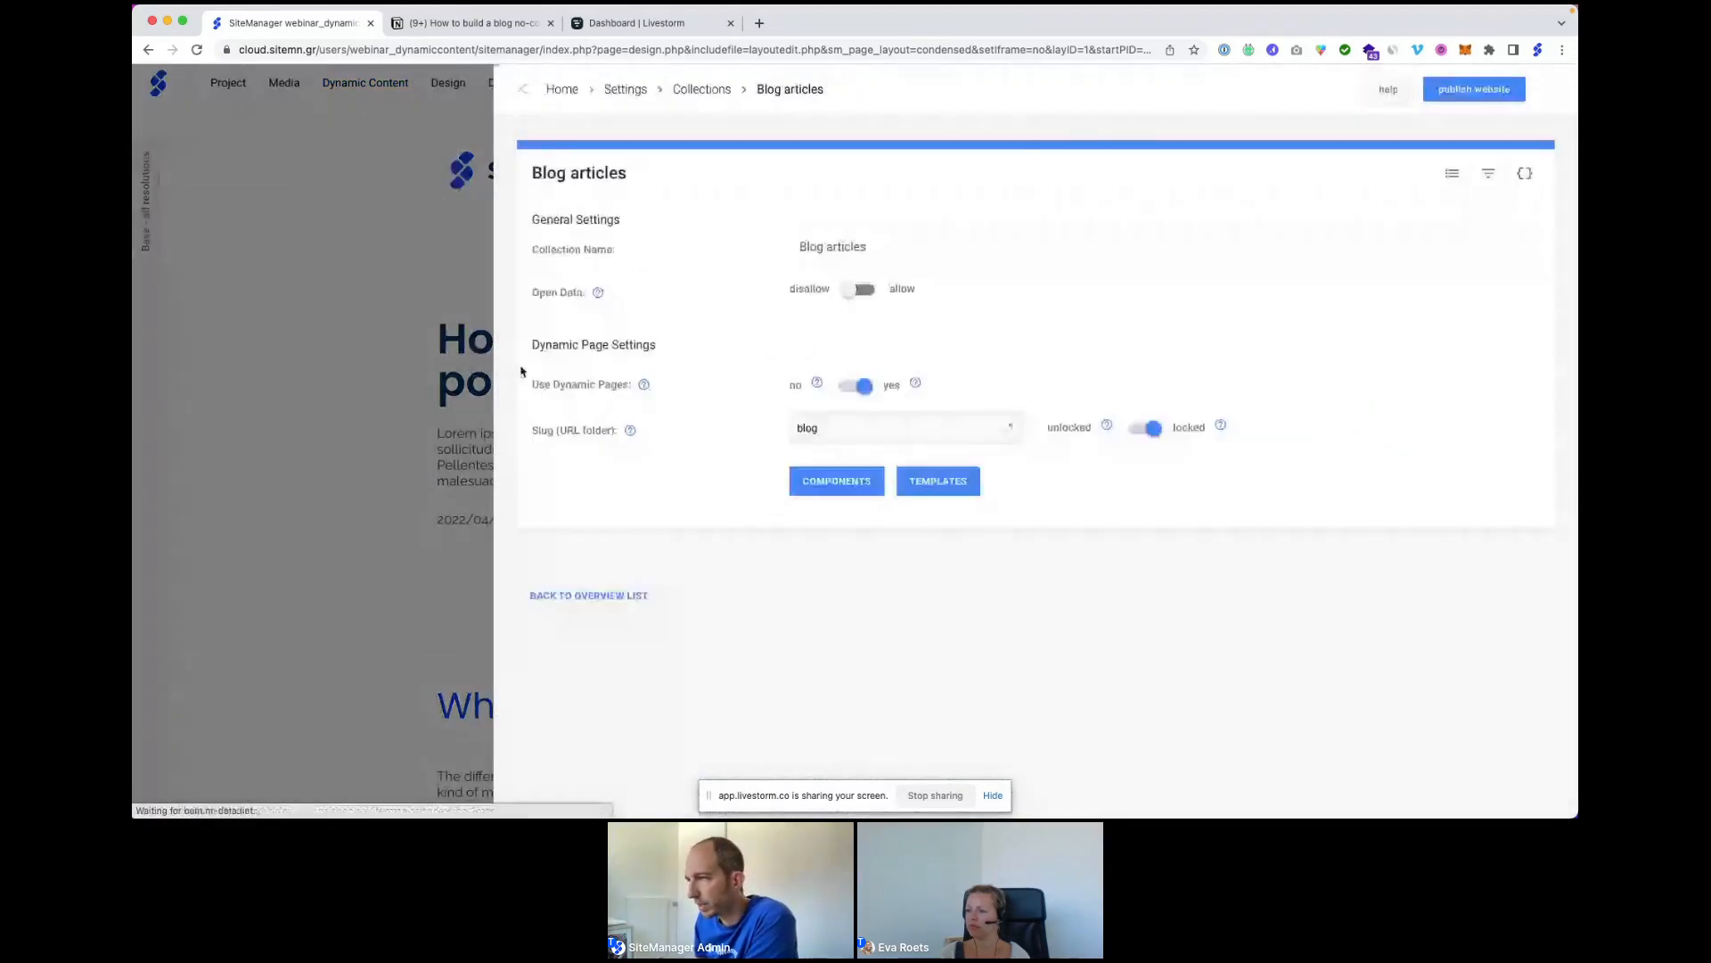
click(927, 490)
click(1489, 430)
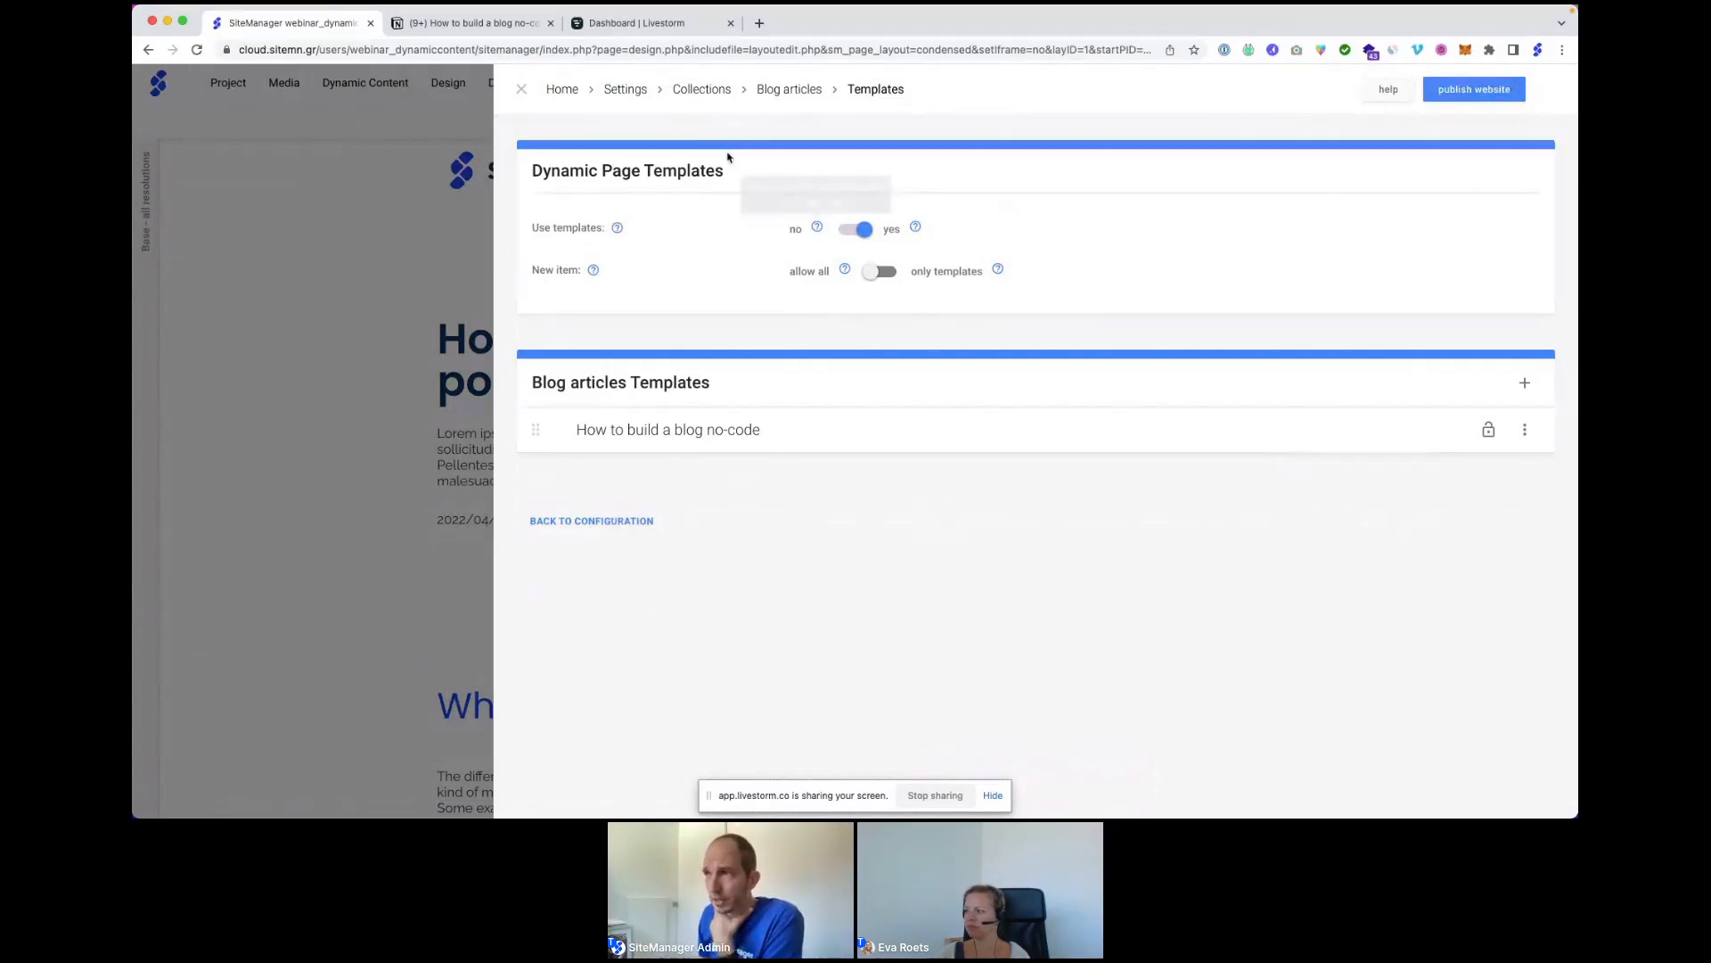
click(521, 91)
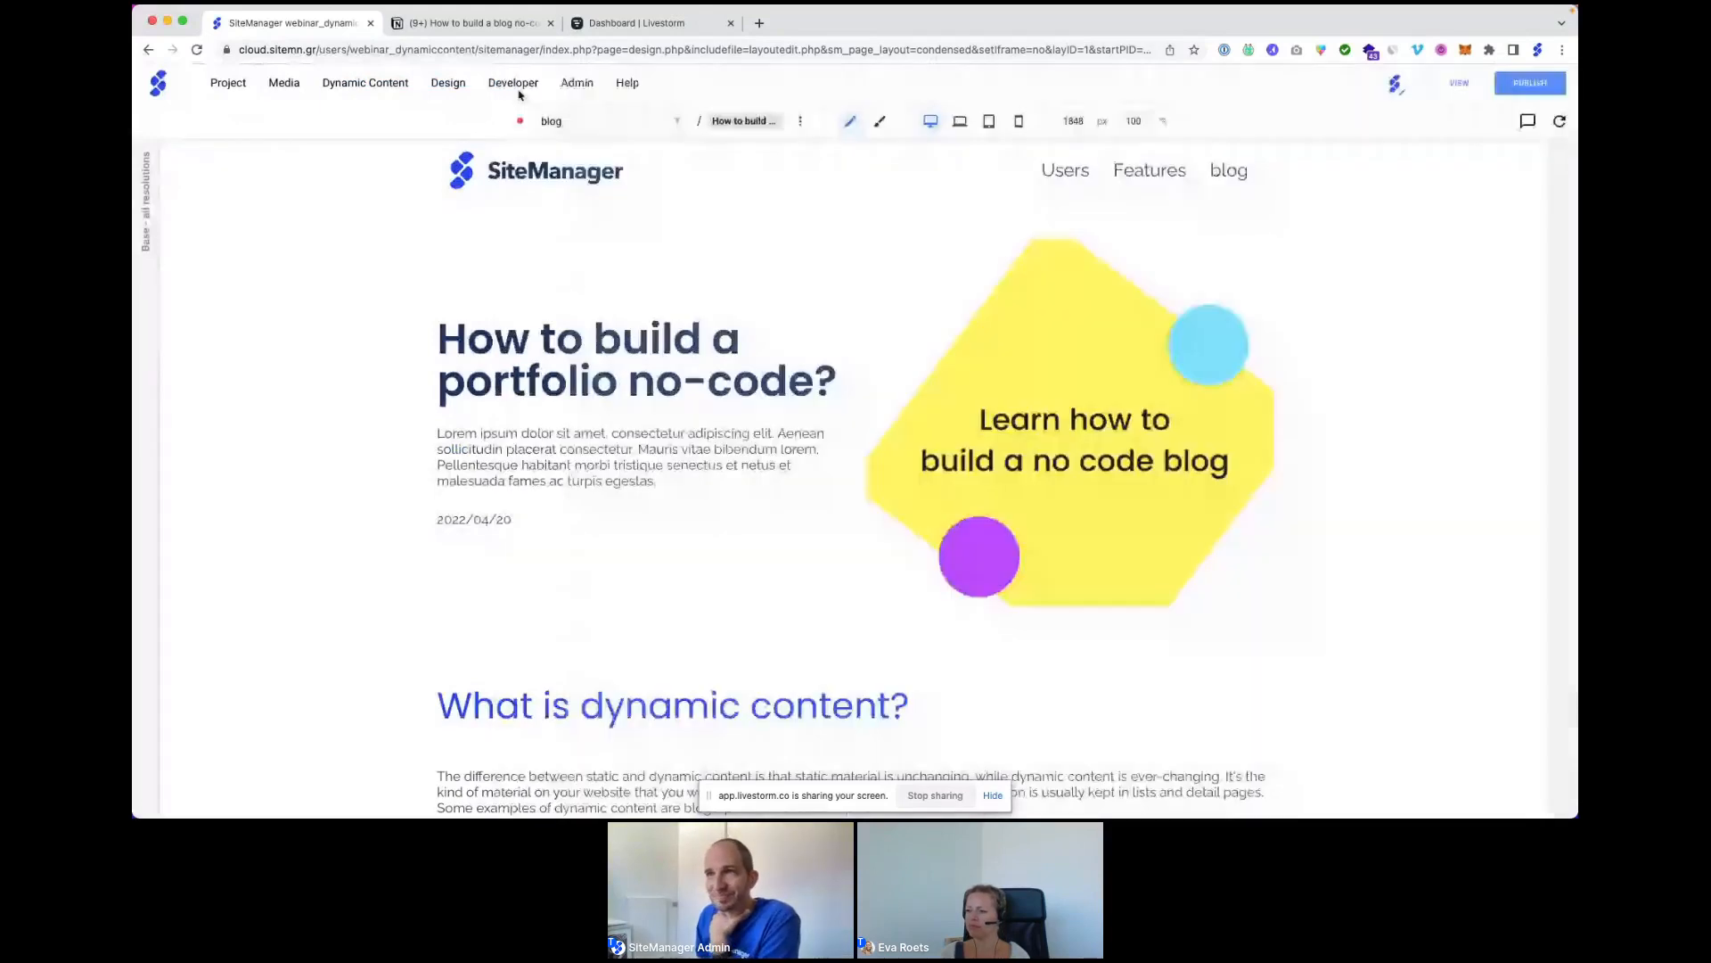
Switch to the blog page and open the first article's detail template for editing.
click(198, 49)
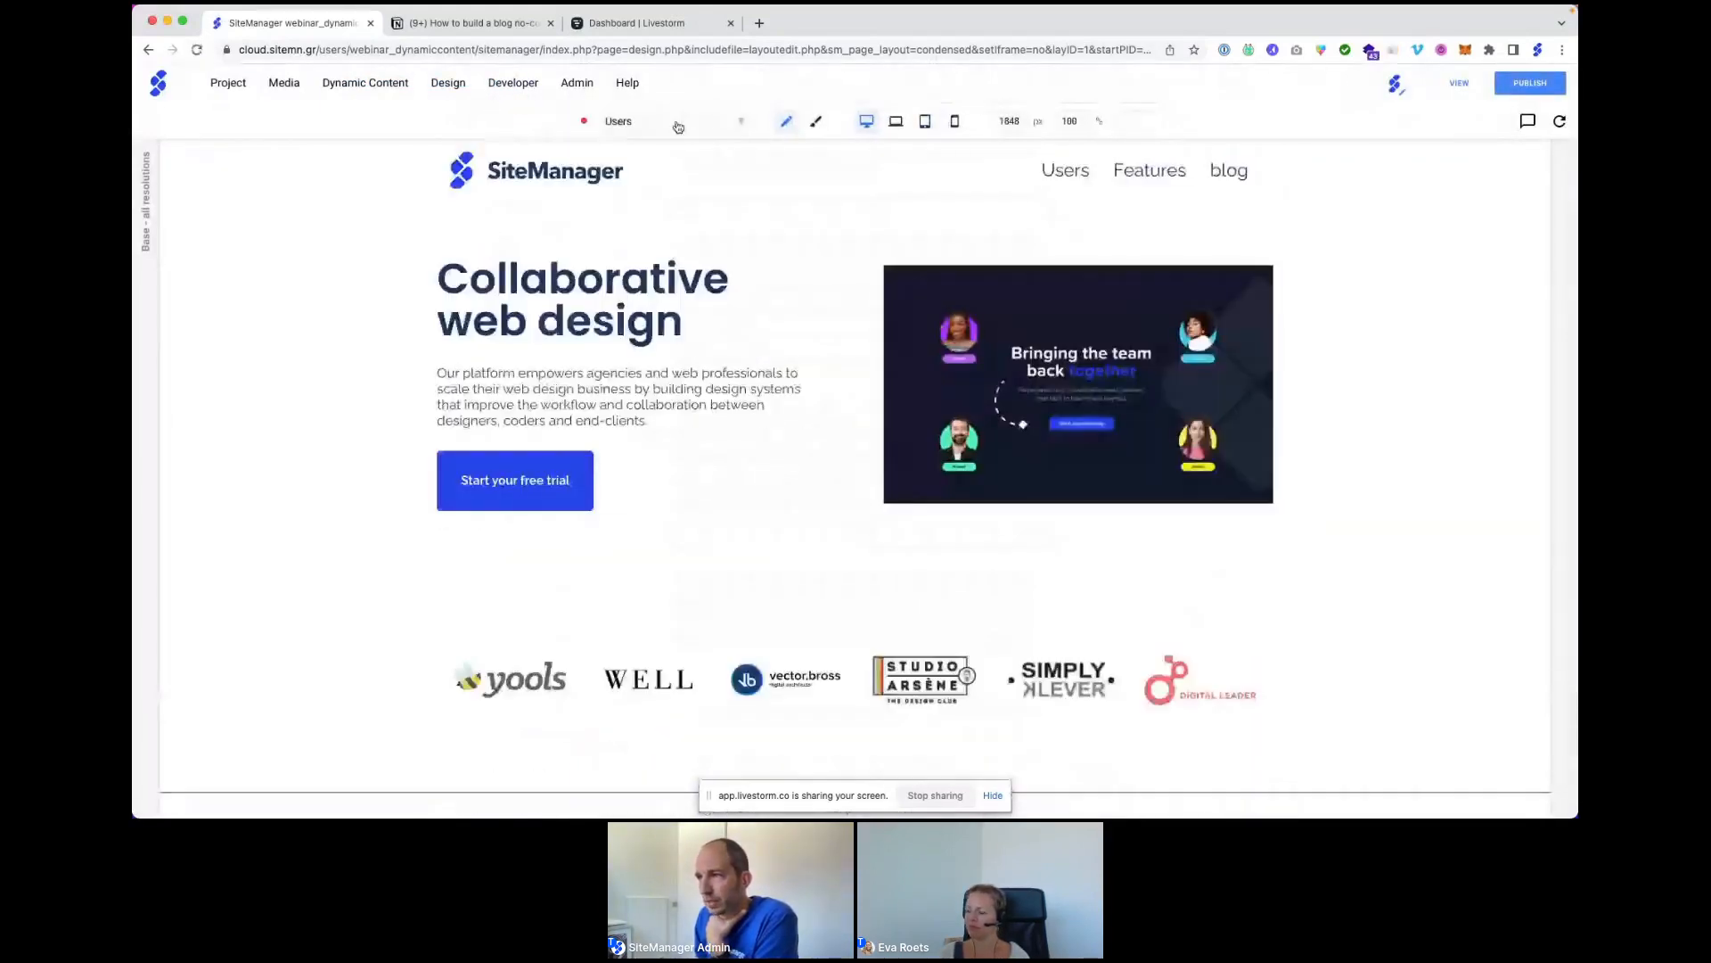
click(678, 126)
click(634, 307)
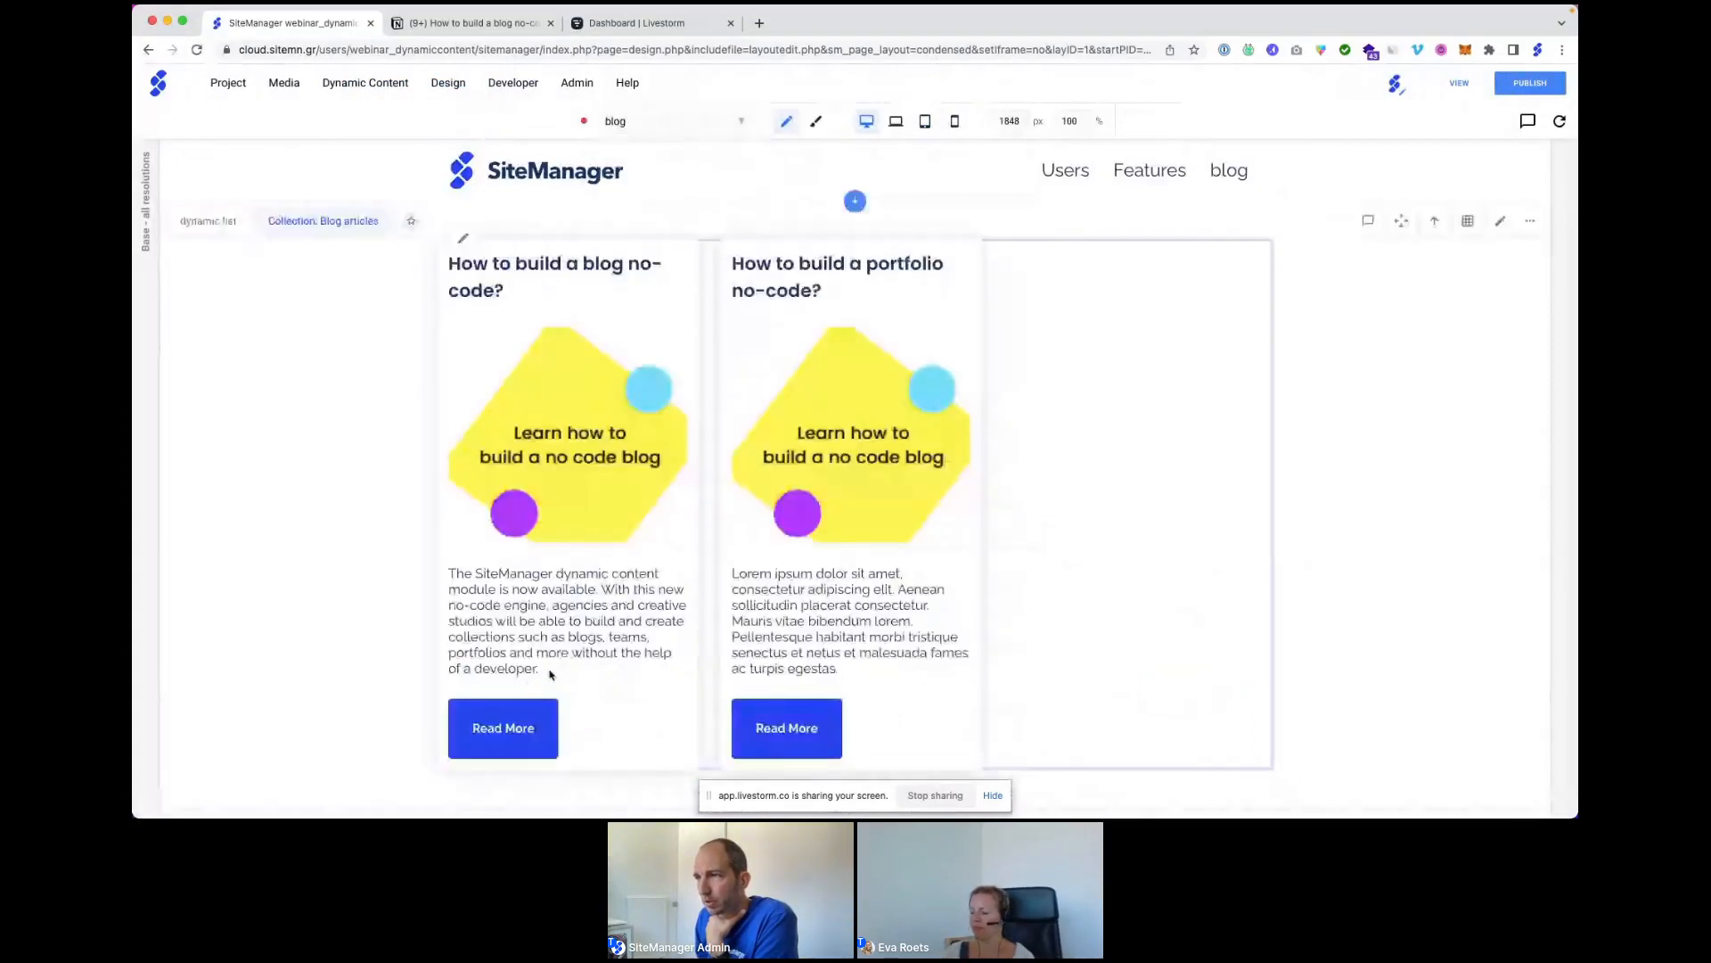
scroll(534, 691, down, 1)
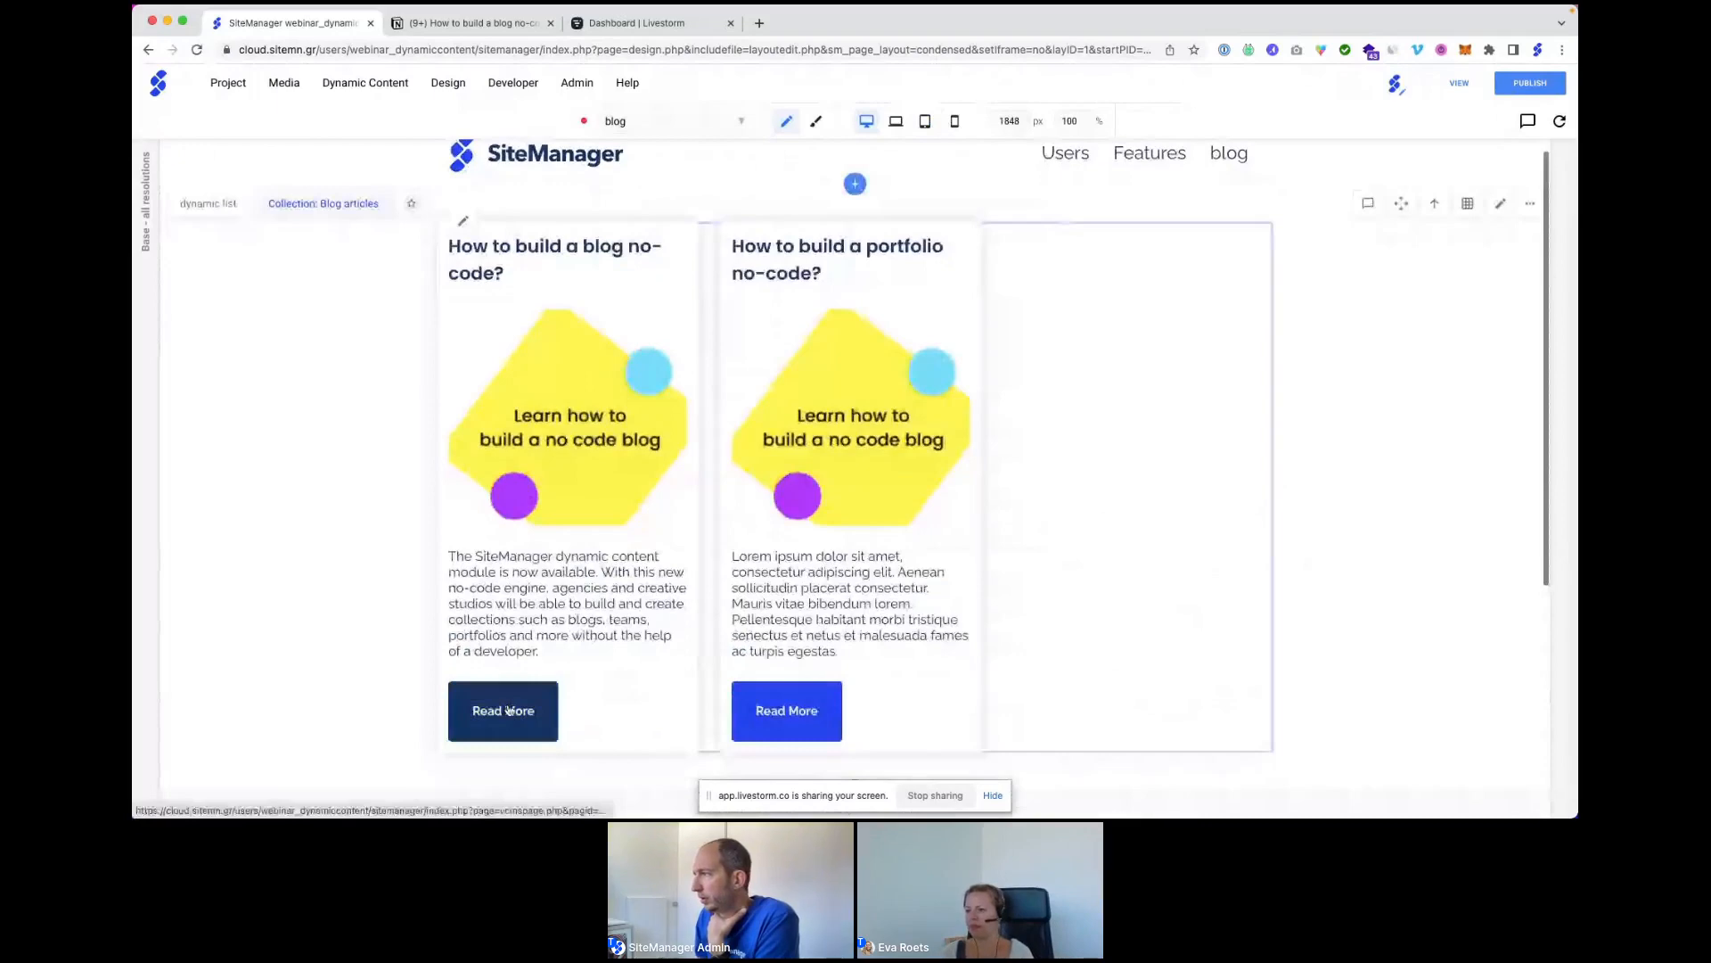
click(506, 710)
click(1468, 217)
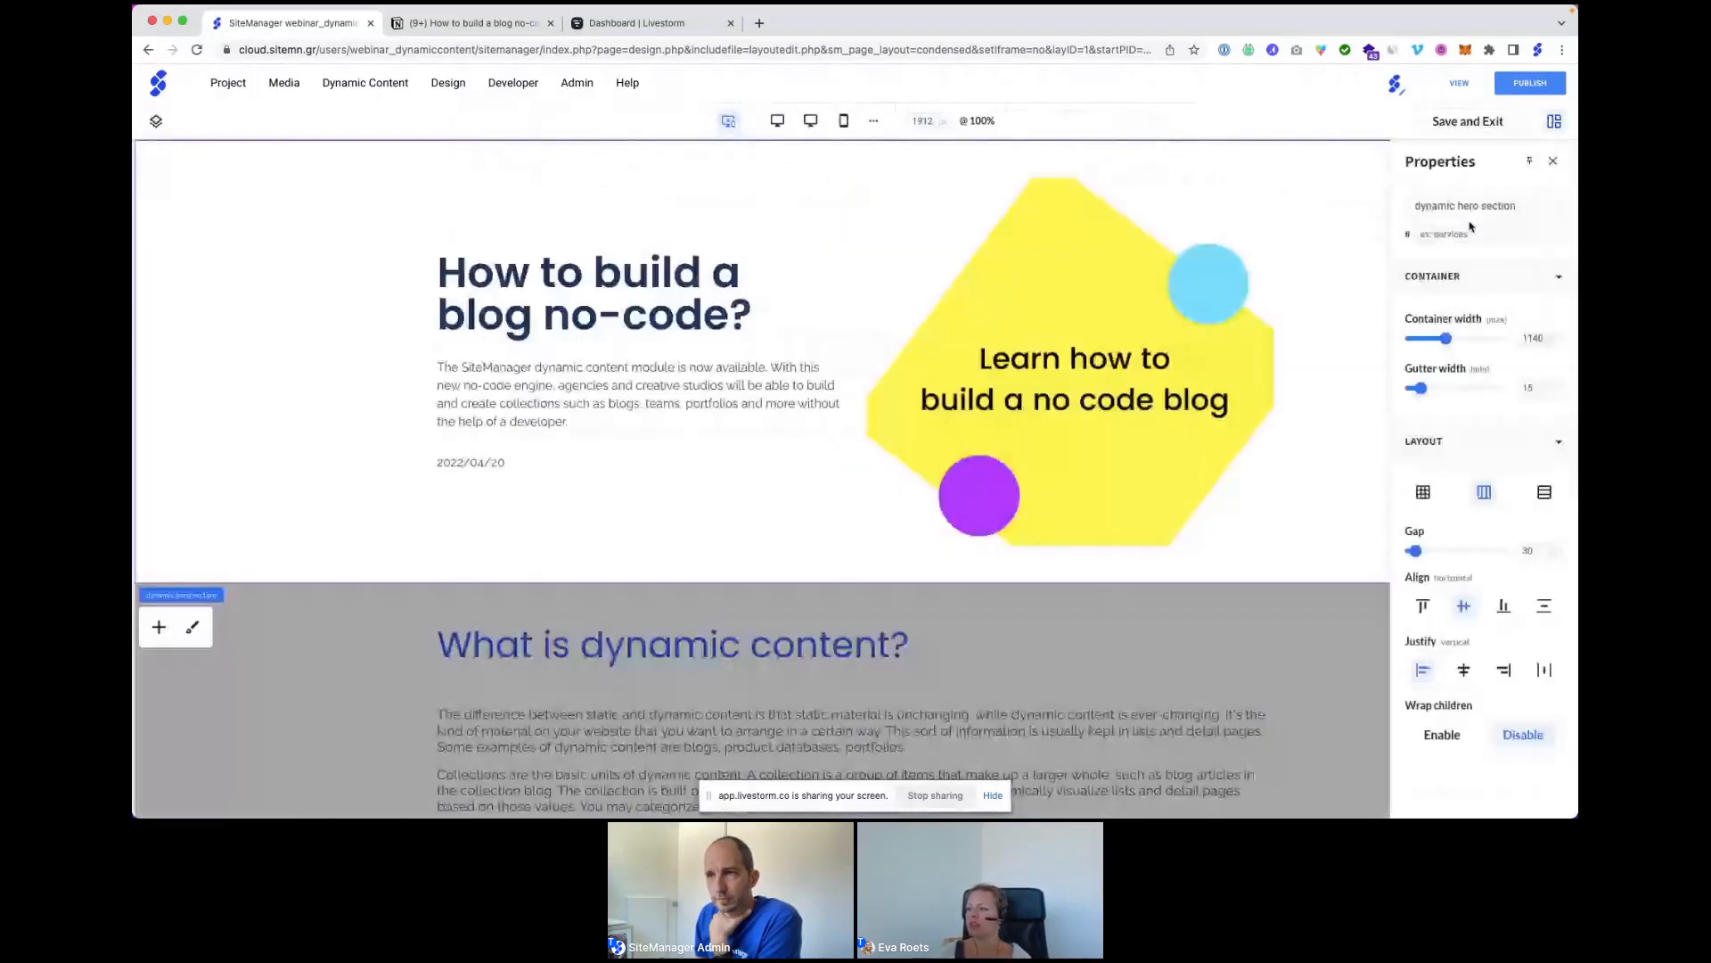
Delete the date text block from the hero.
click(156, 122)
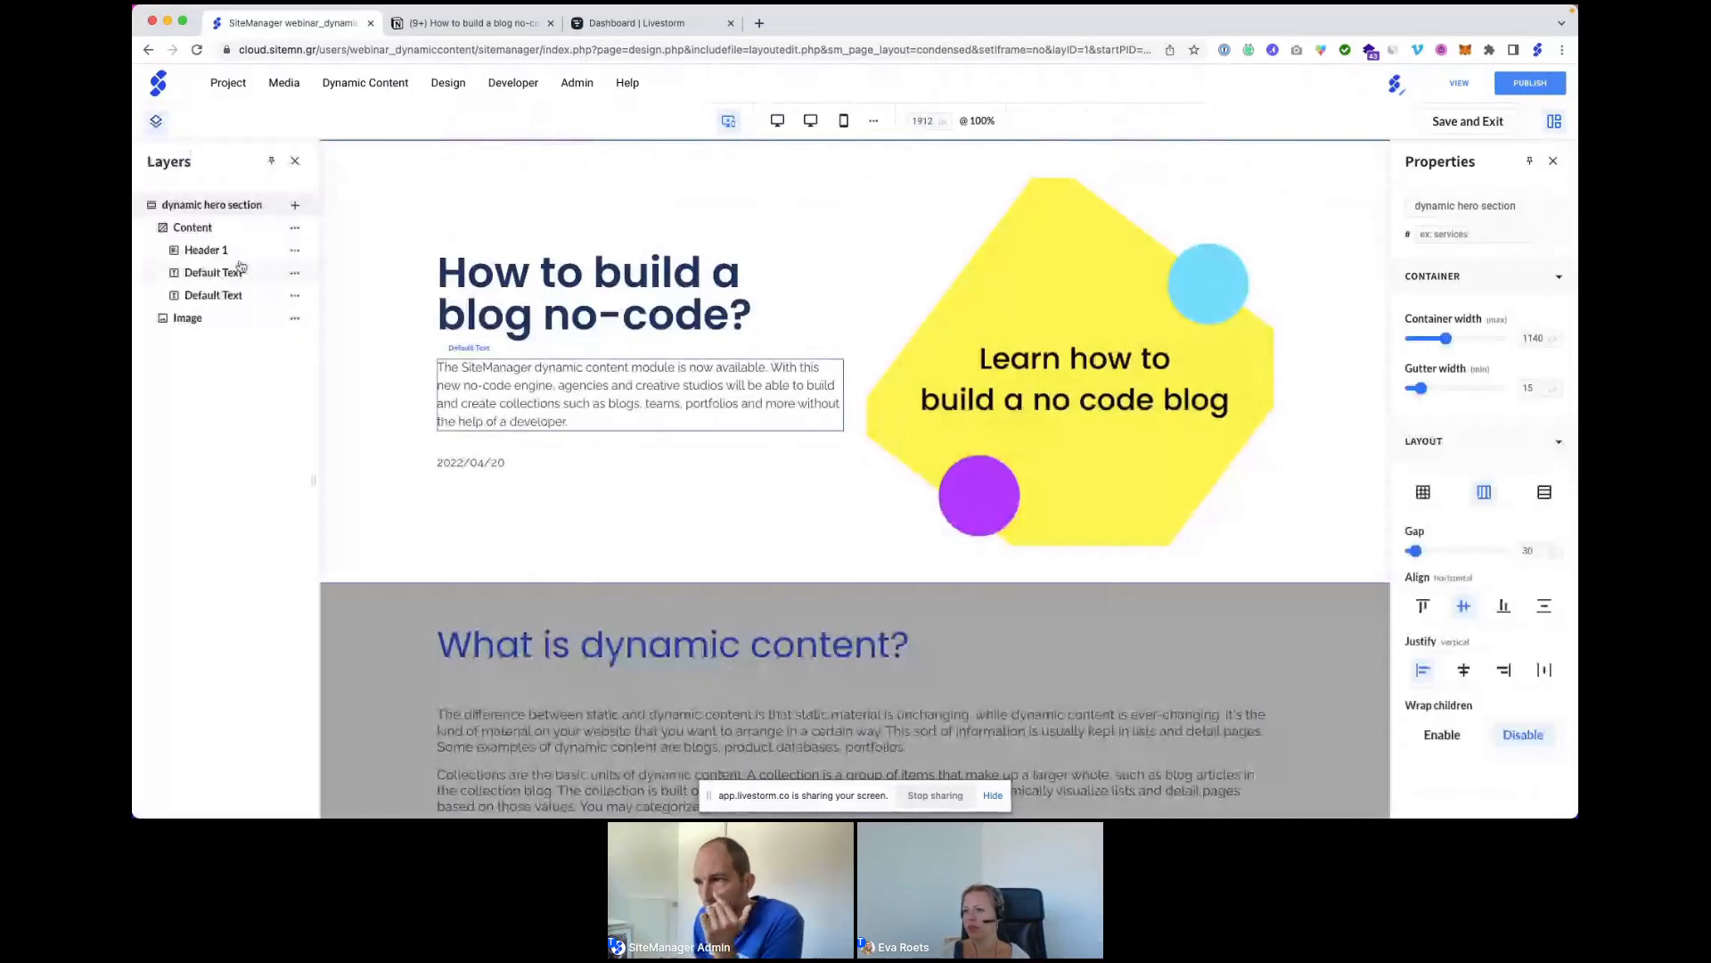
click(283, 295)
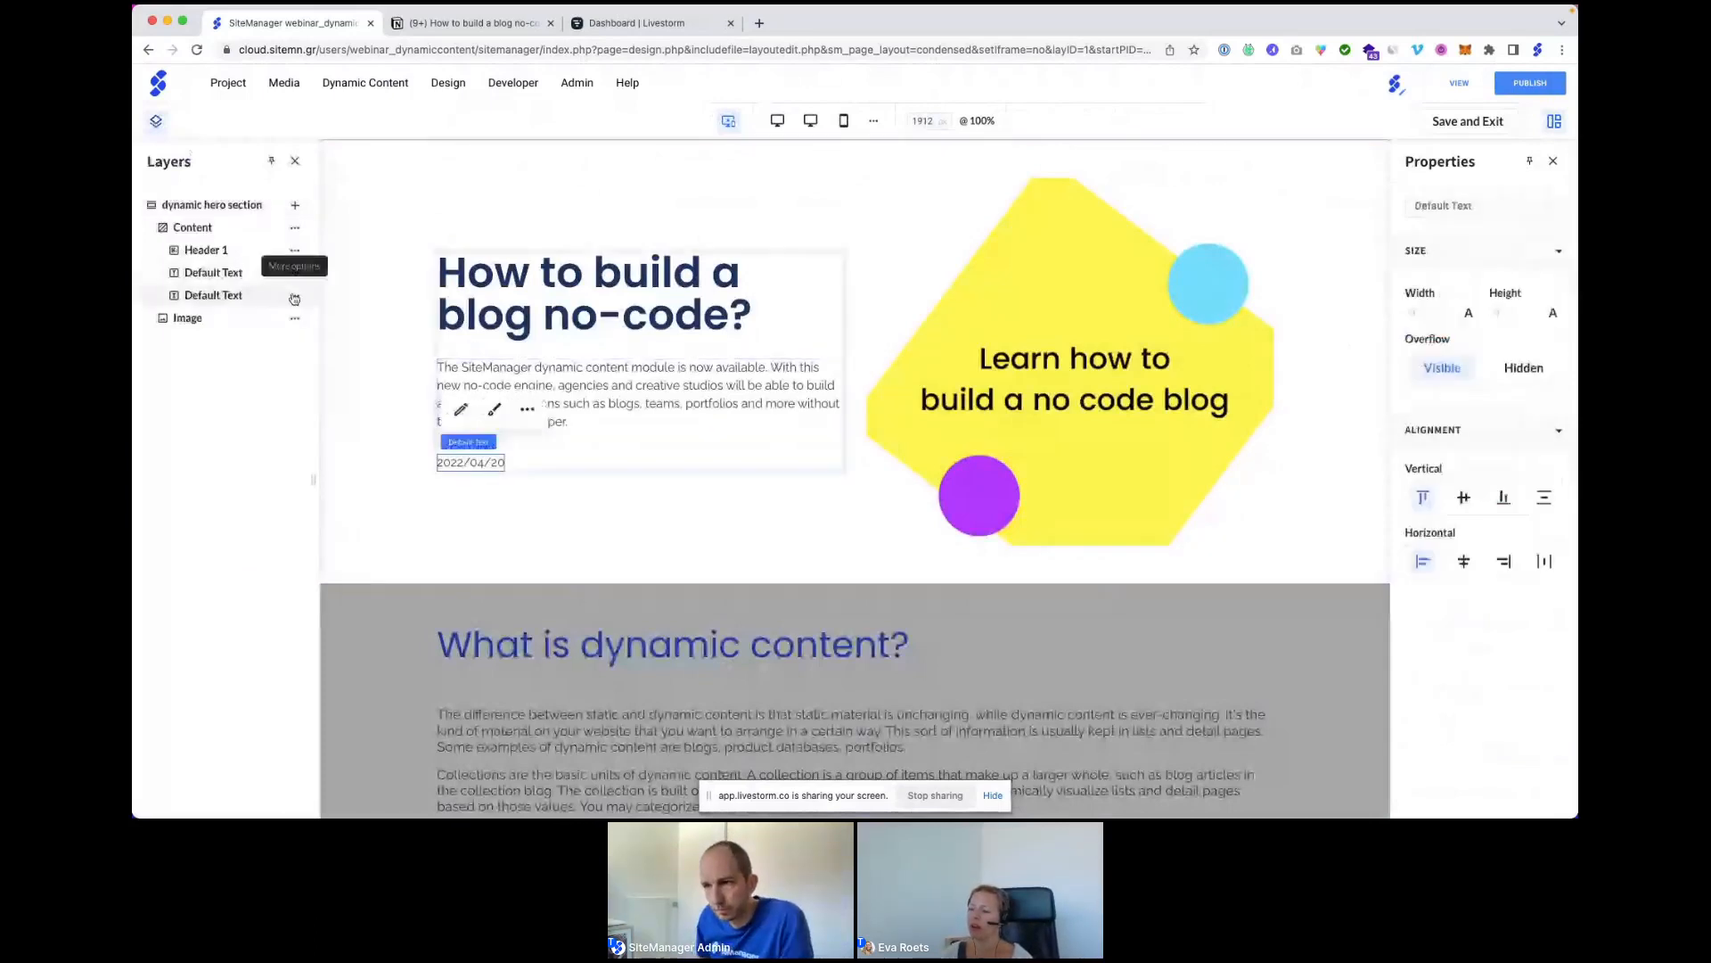
click(294, 297)
click(335, 641)
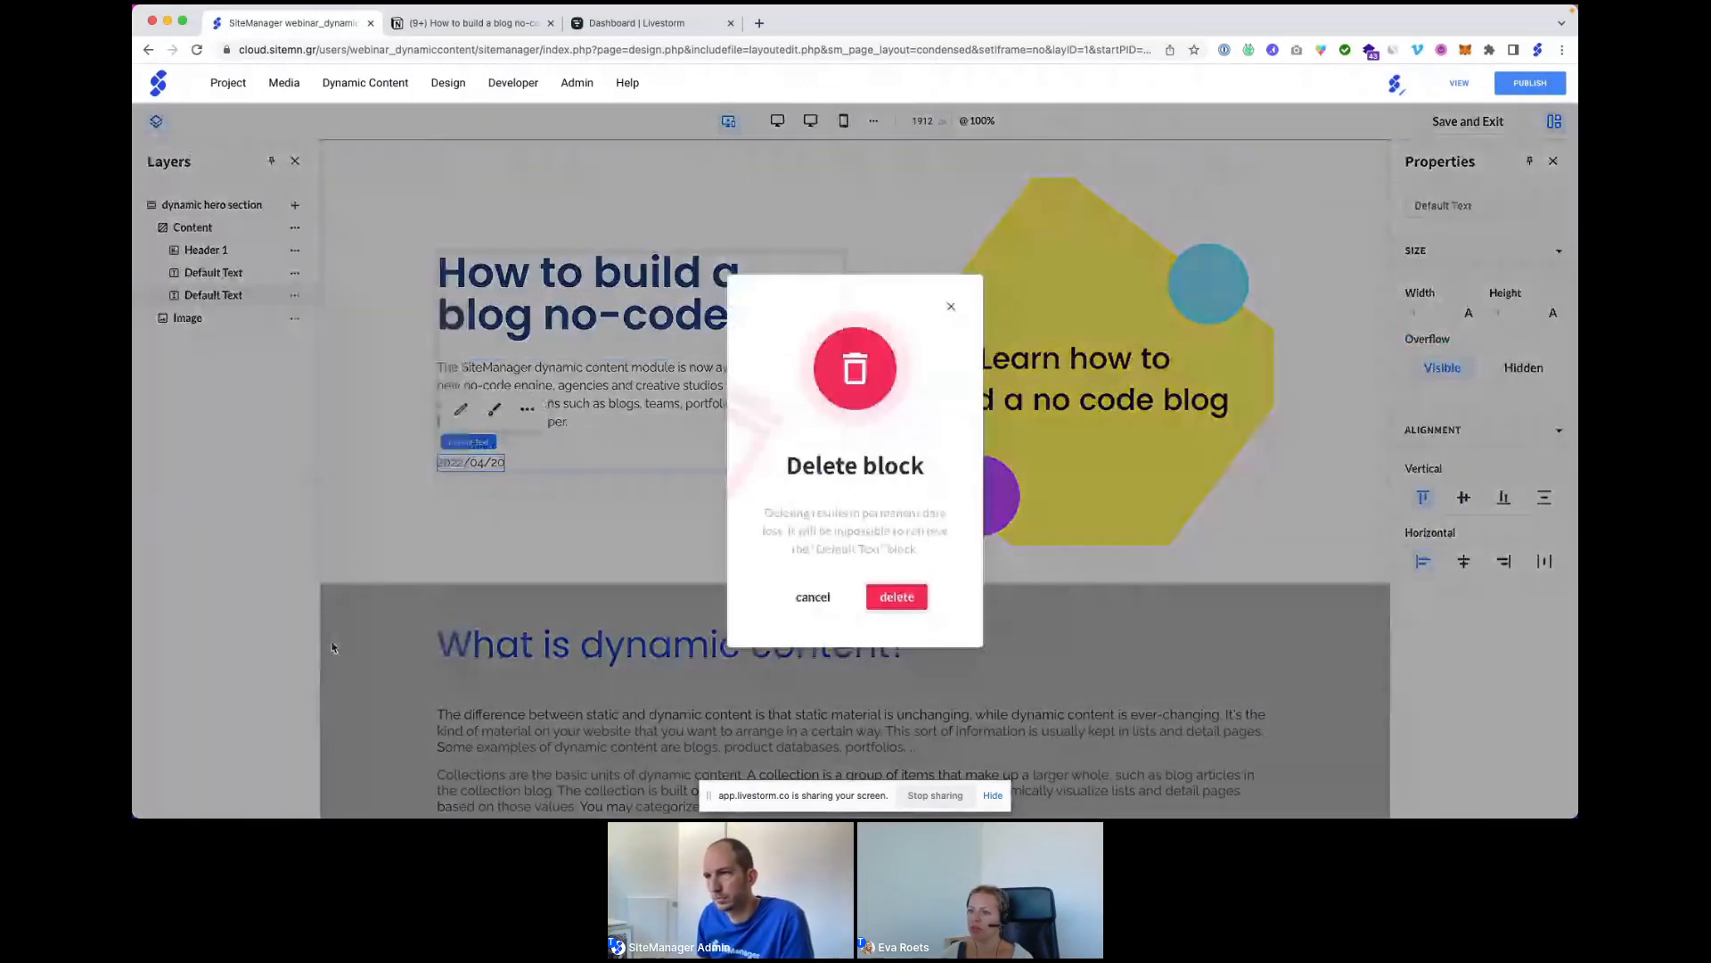
click(893, 598)
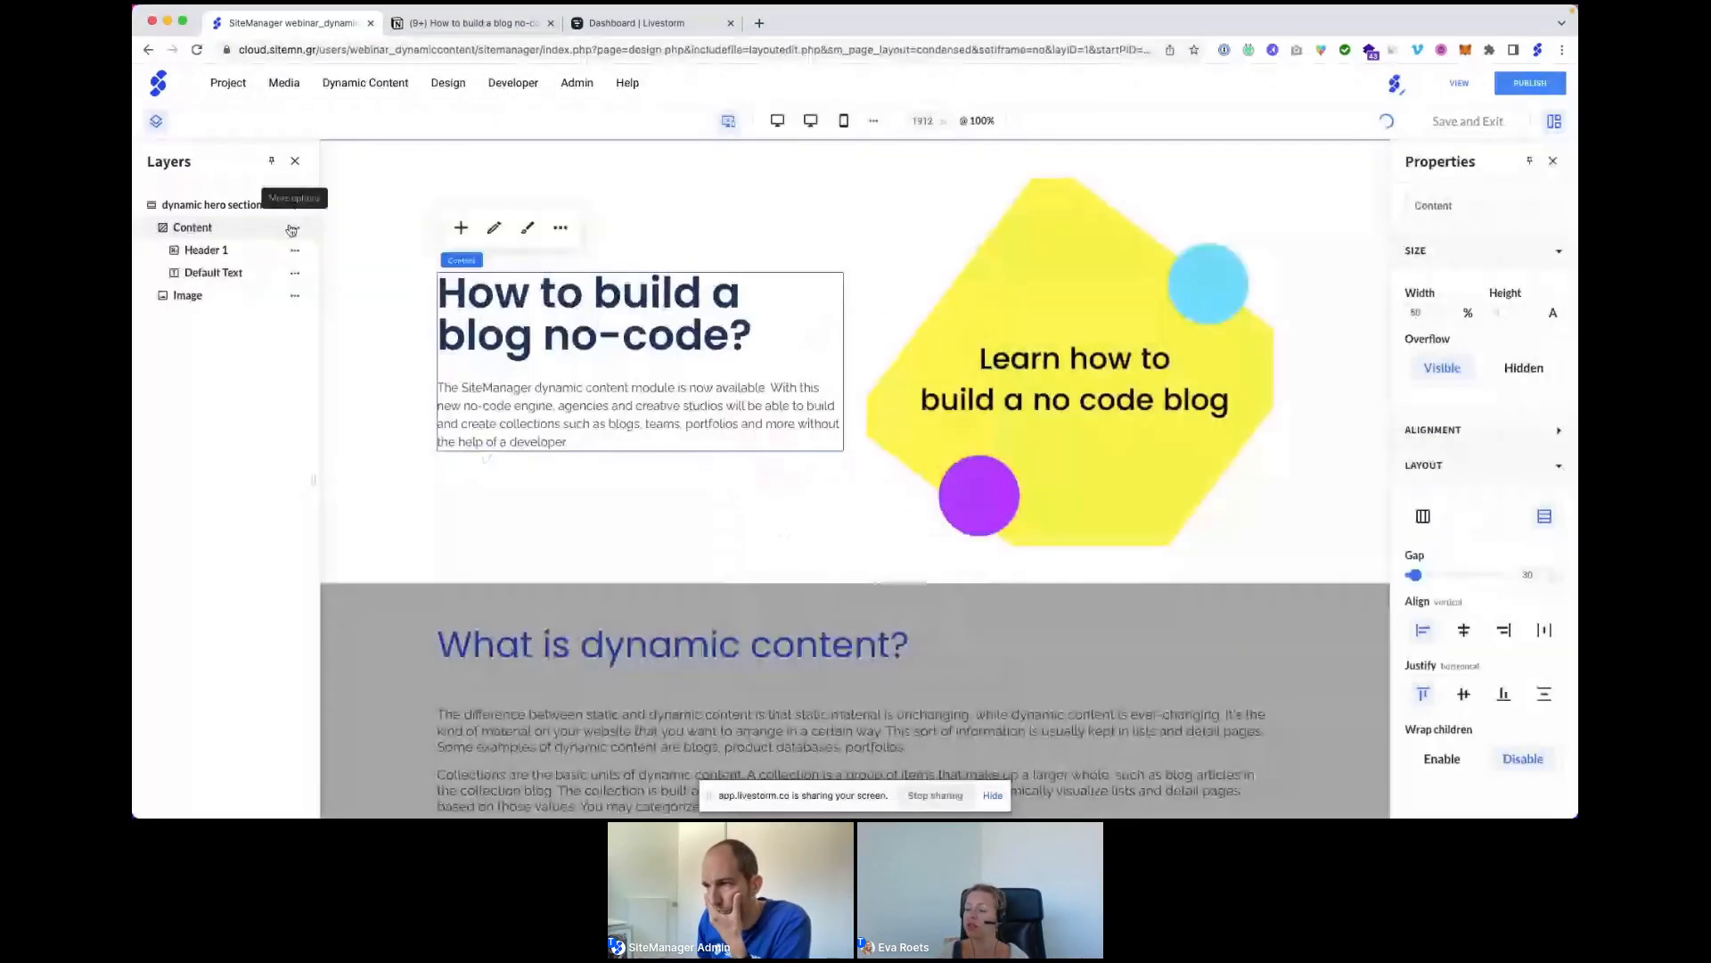
Insert a Content block into the hero and move it below the intro paragraph.
click(292, 229)
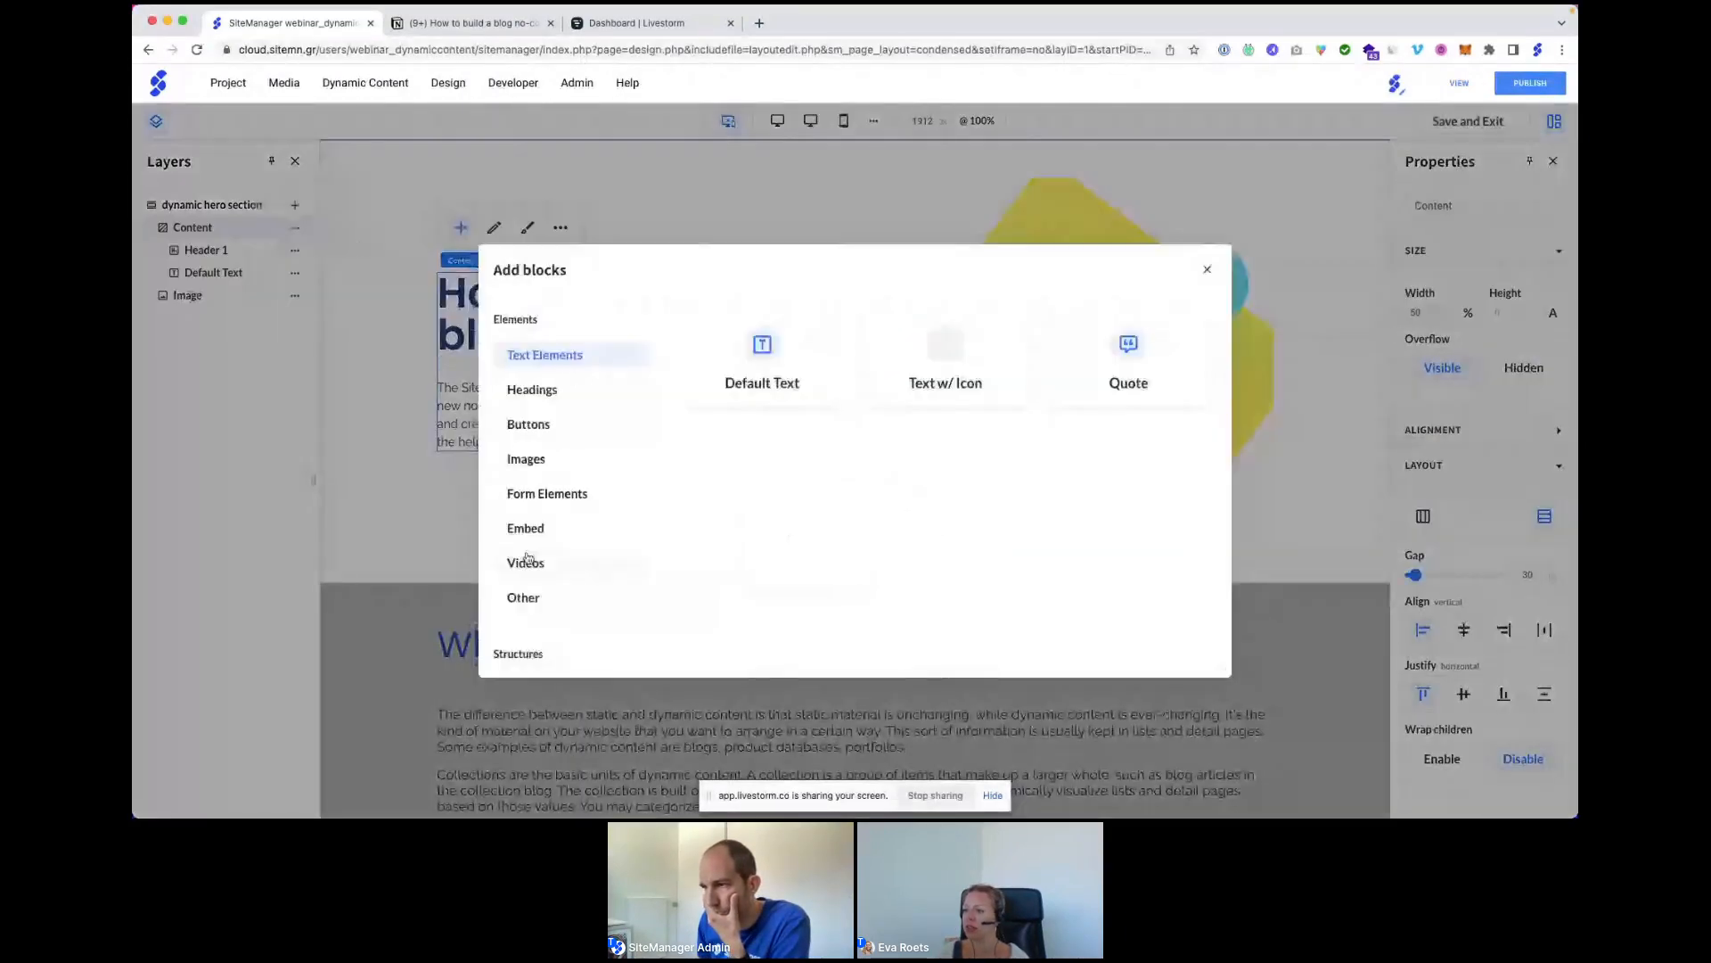
scroll(529, 588, down, 1)
click(525, 649)
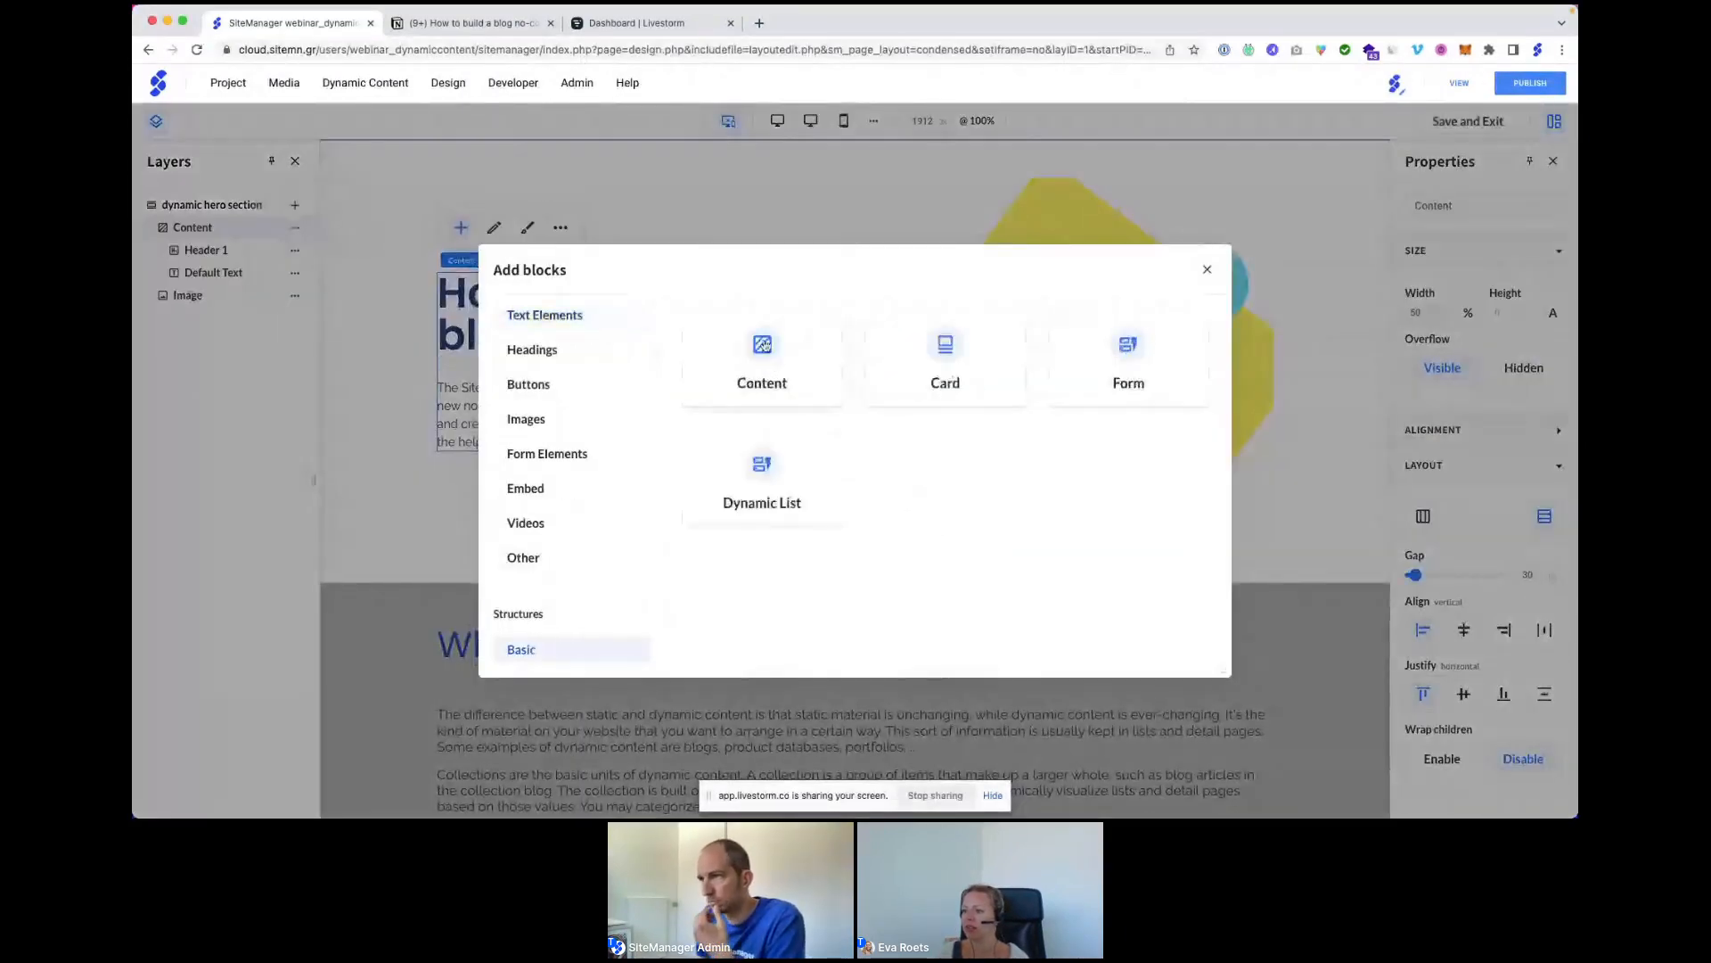
click(762, 345)
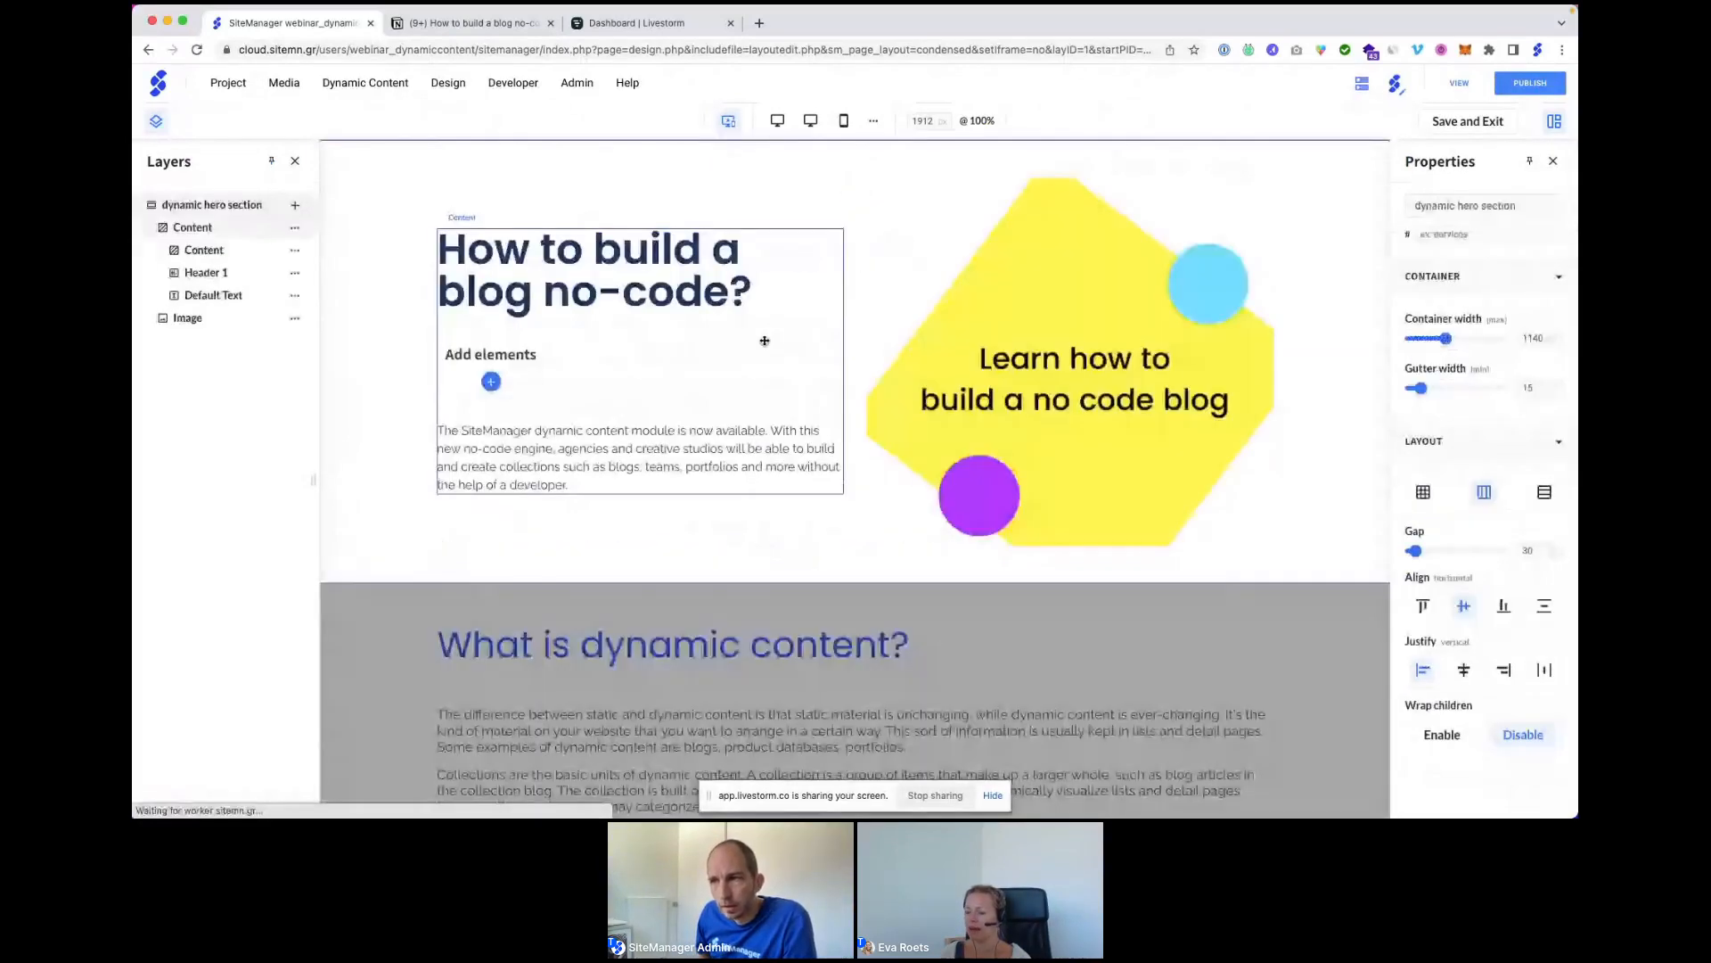
click(294, 250)
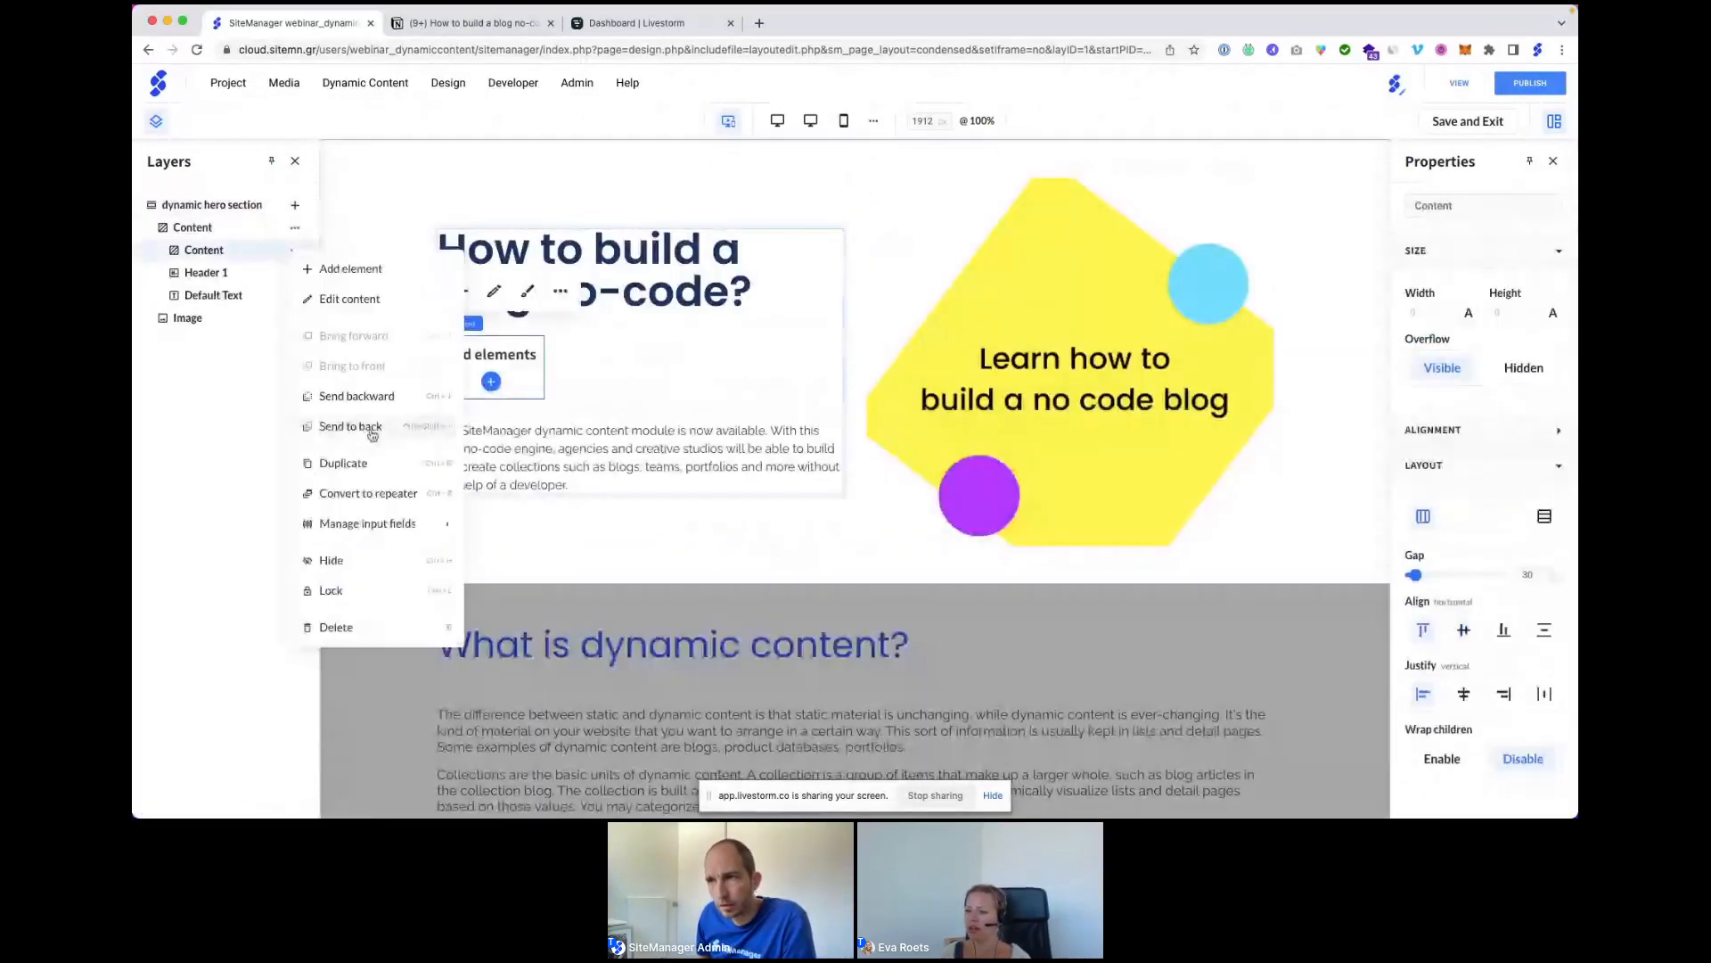
click(371, 429)
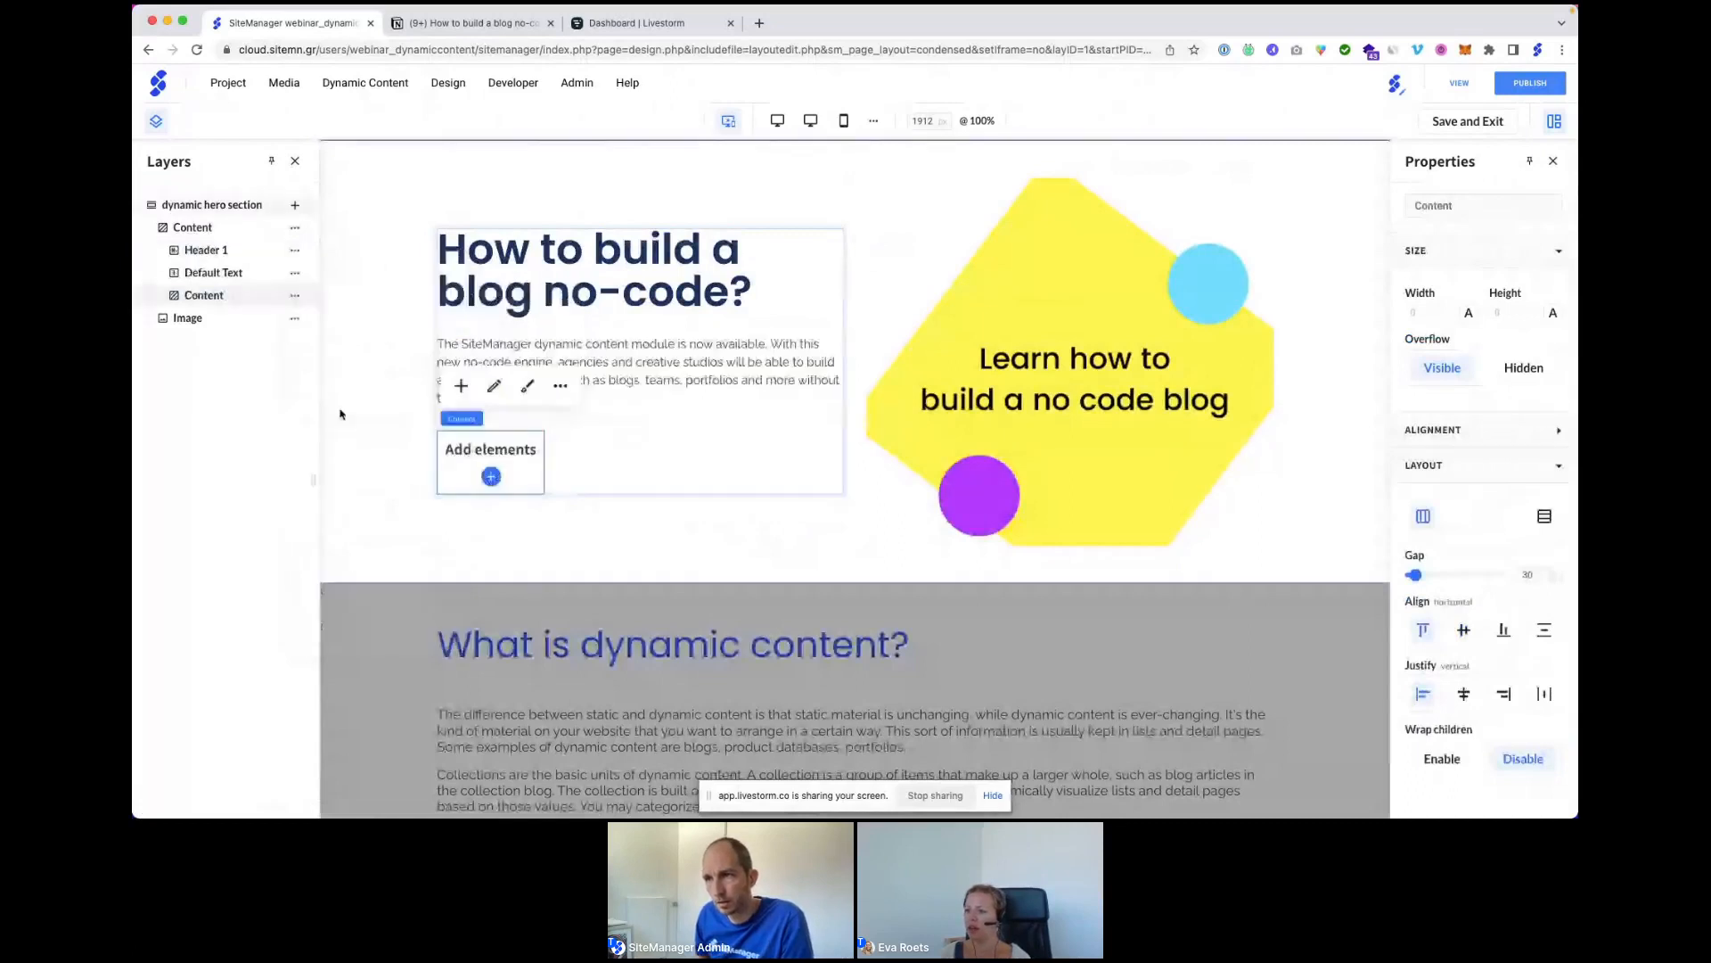
Add two Default Text blocks inside the new Content row.
click(295, 297)
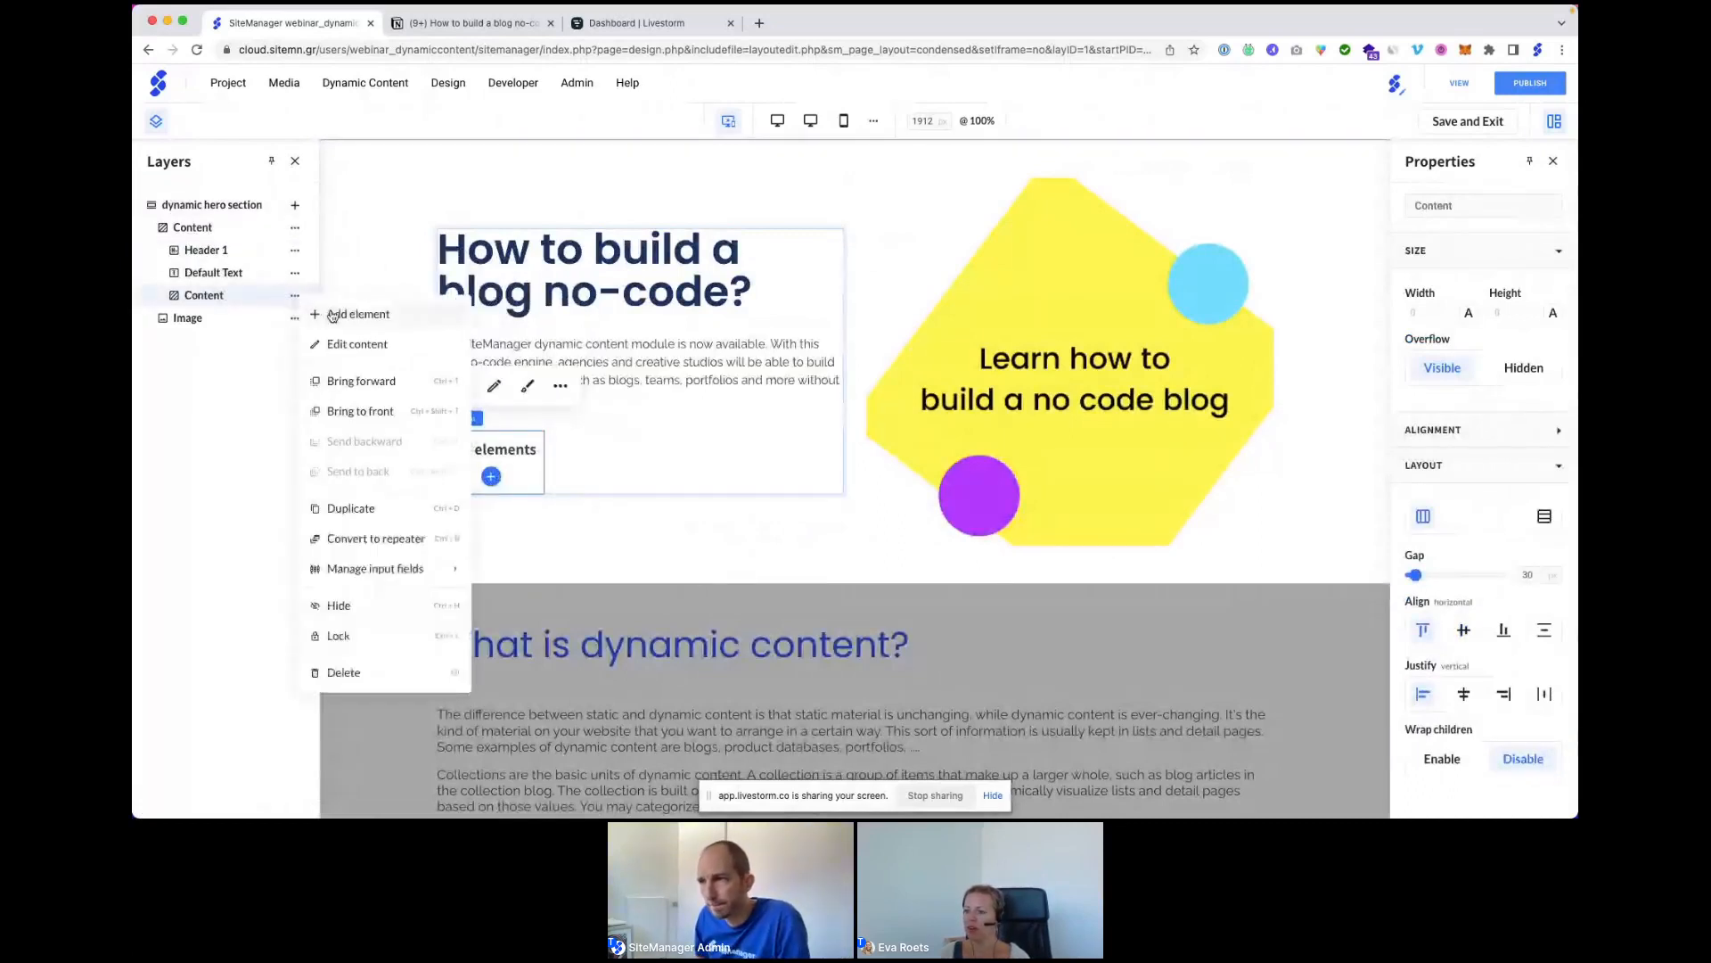
click(332, 316)
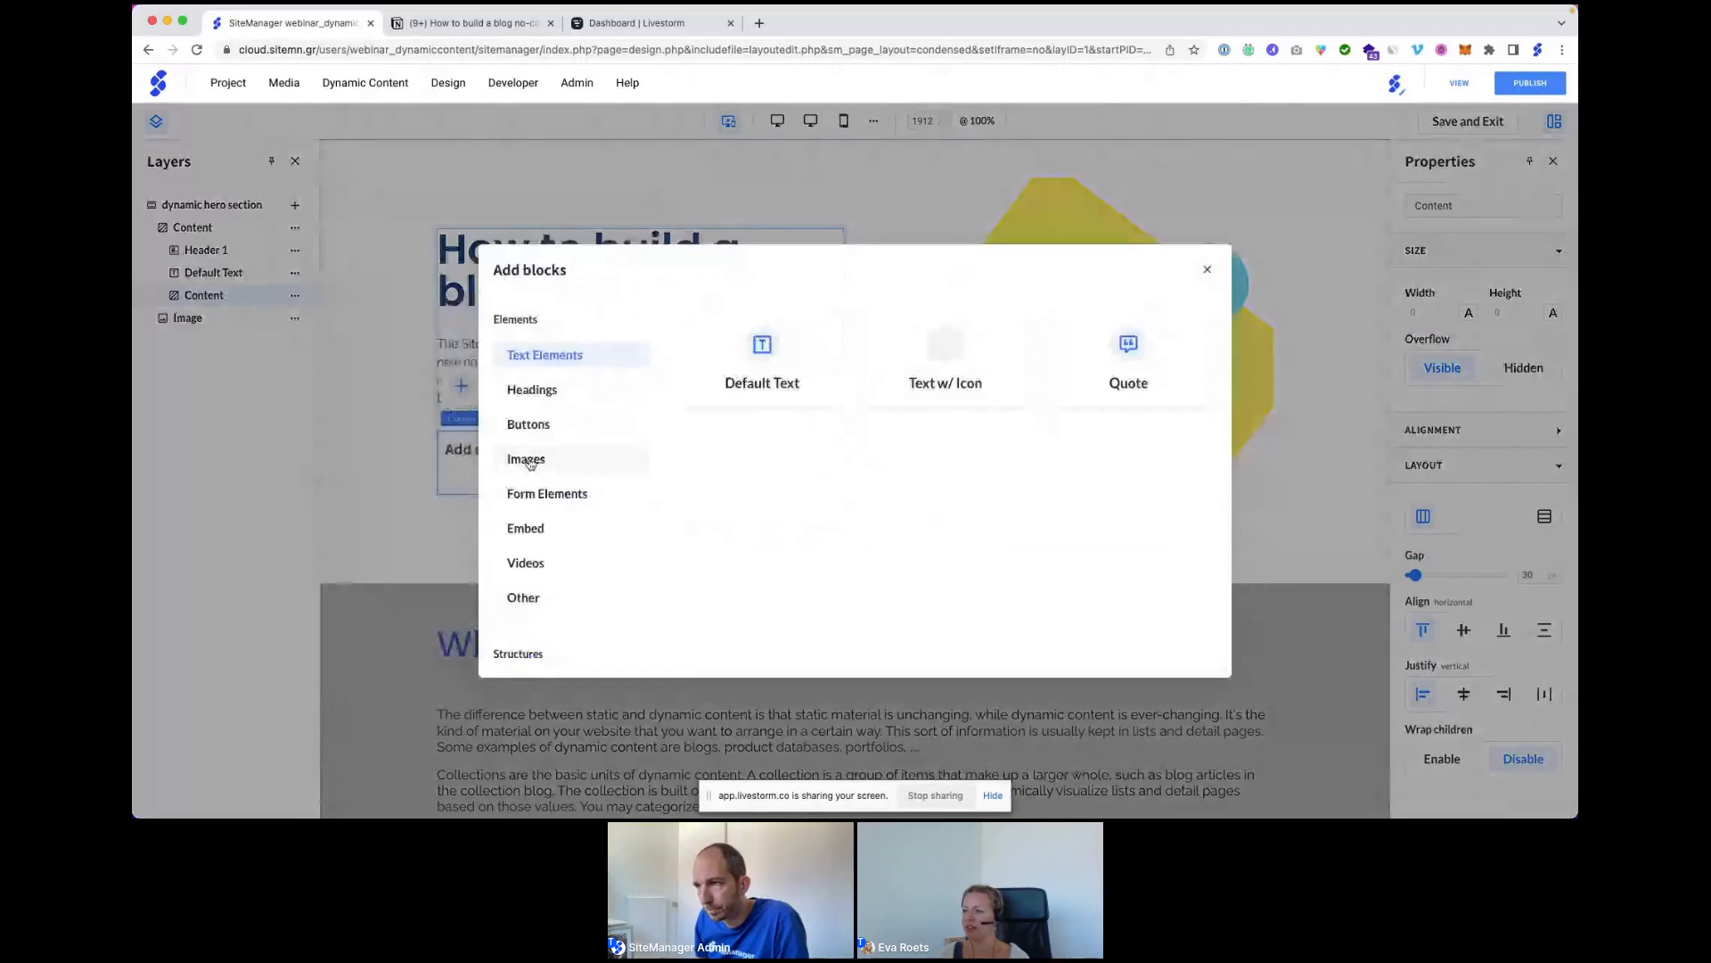
click(760, 361)
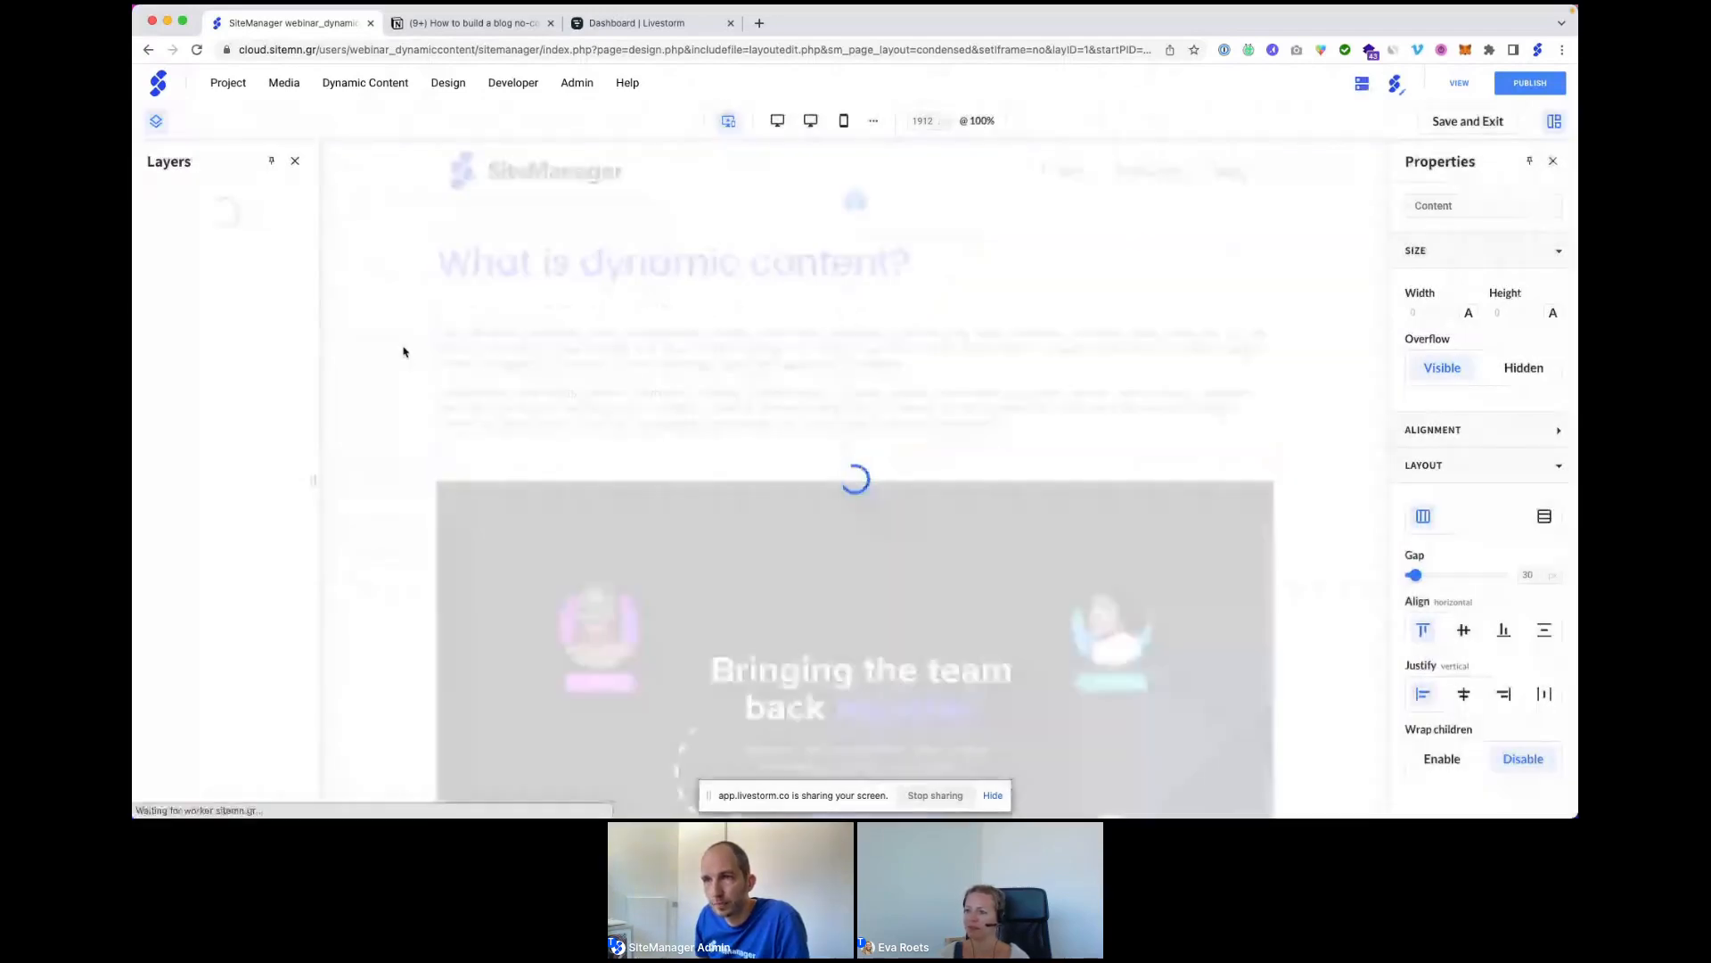
click(295, 296)
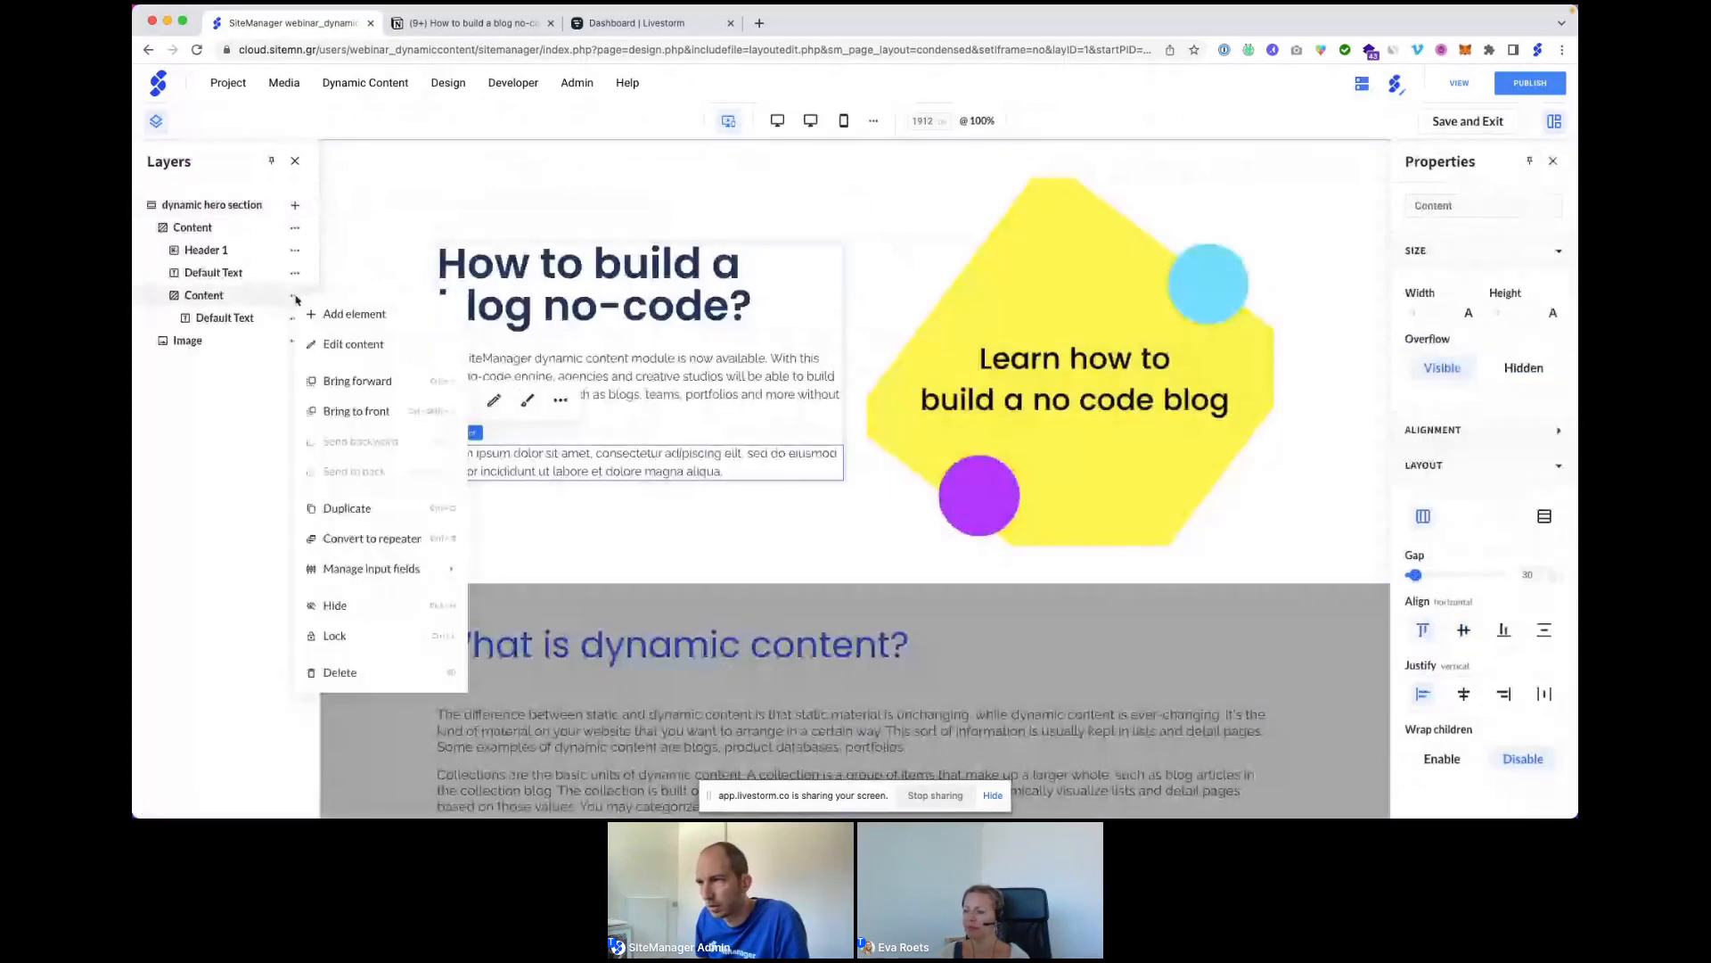
click(338, 314)
click(762, 364)
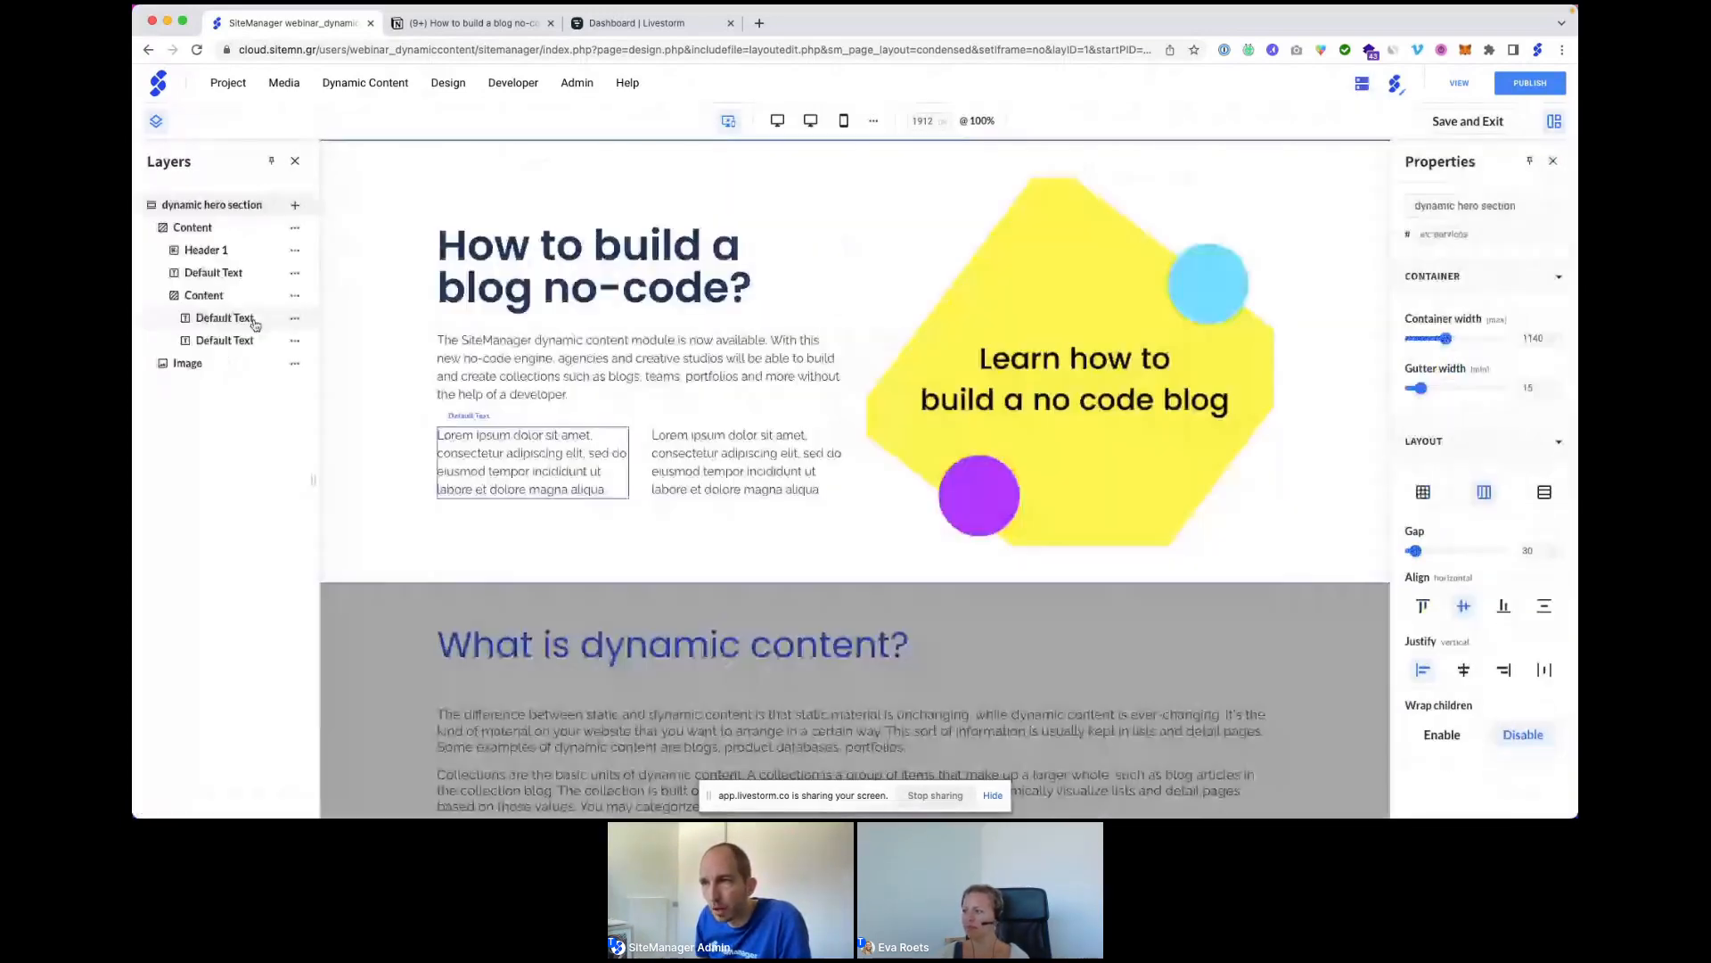
Add an Image block to the row and bring up its options.
click(297, 296)
click(348, 312)
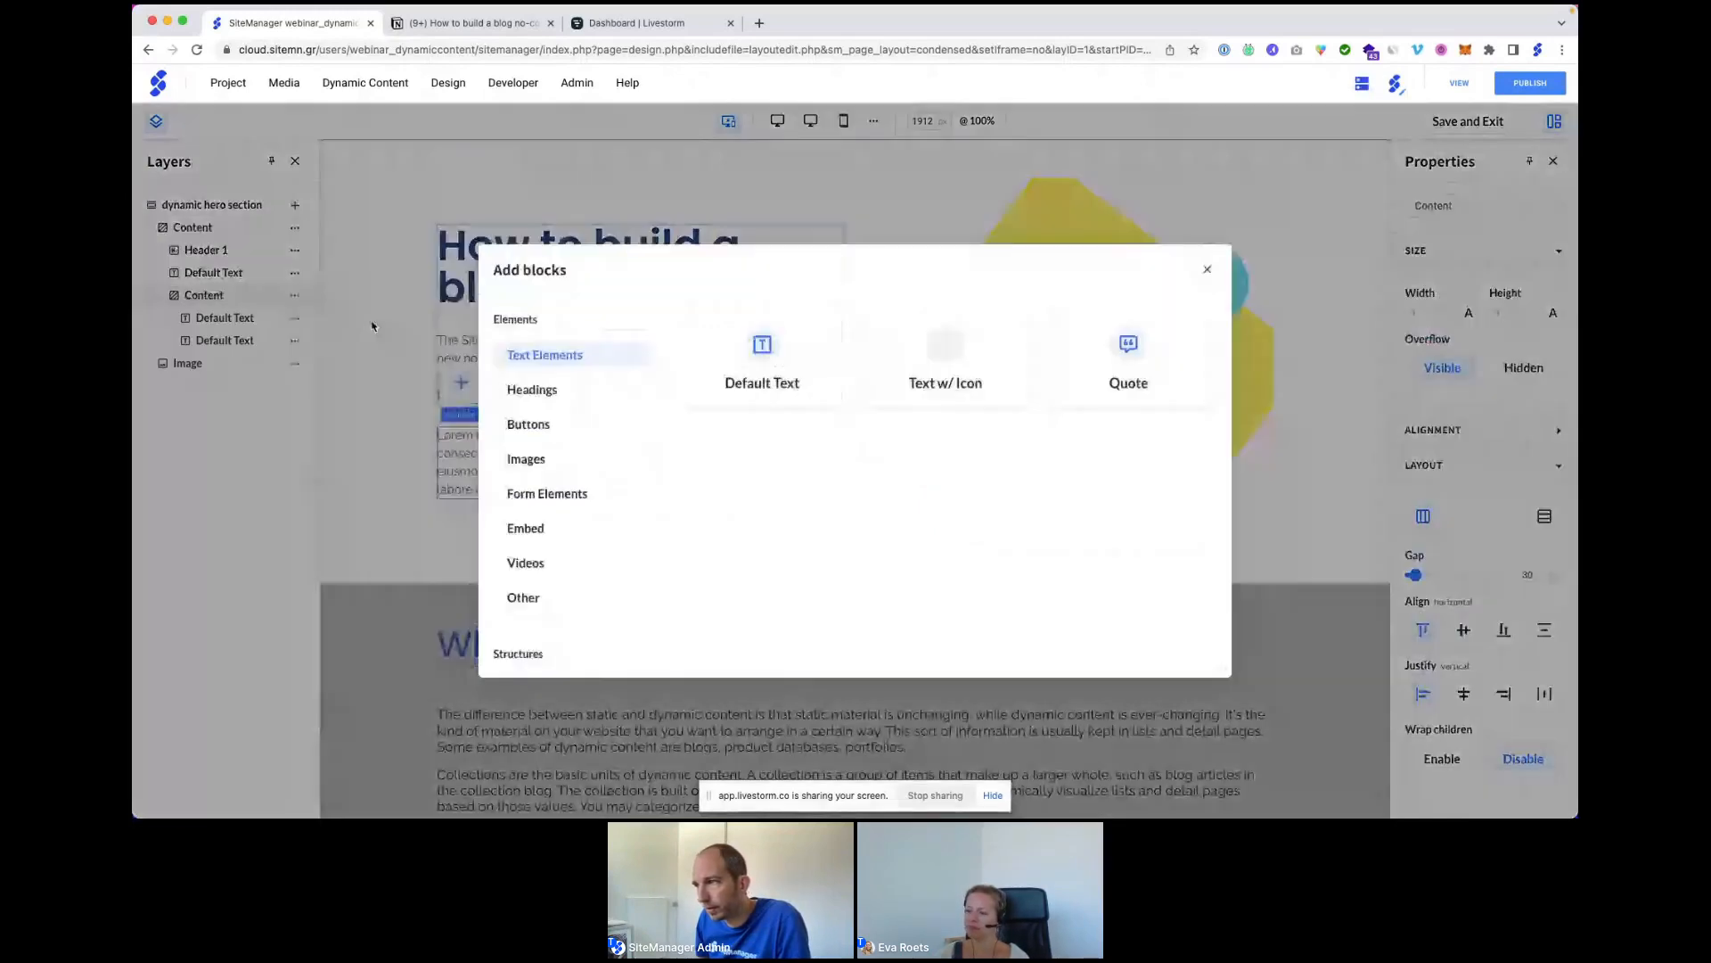
click(522, 455)
click(755, 342)
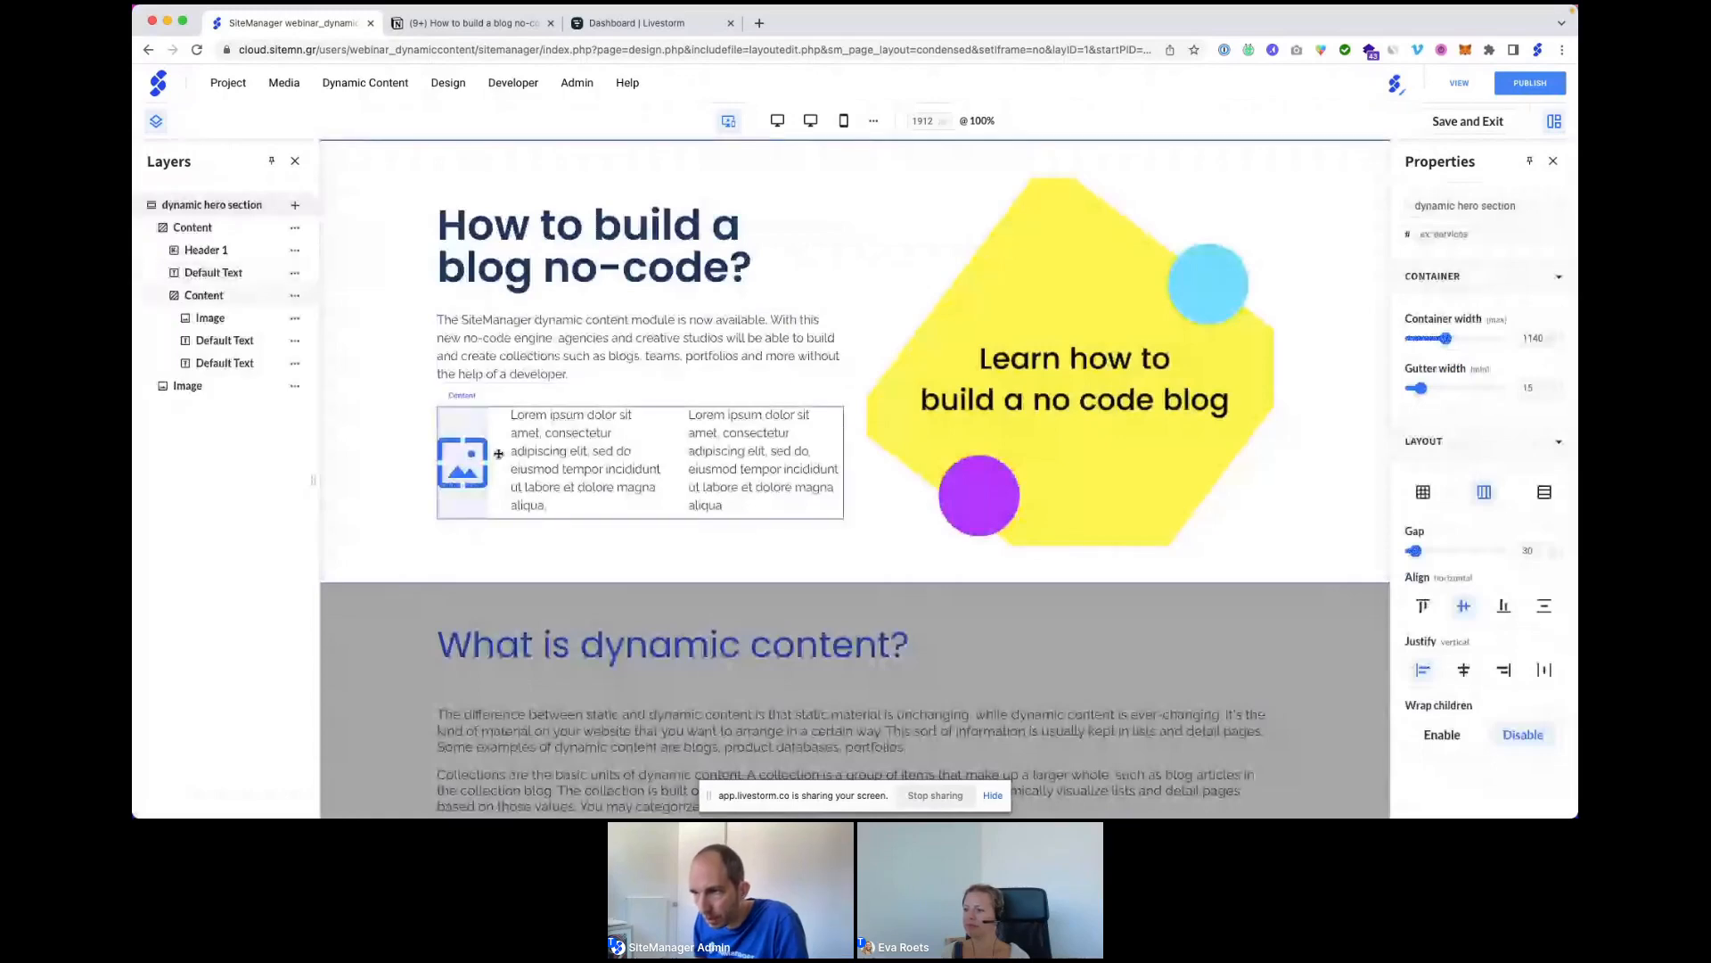
click(490, 435)
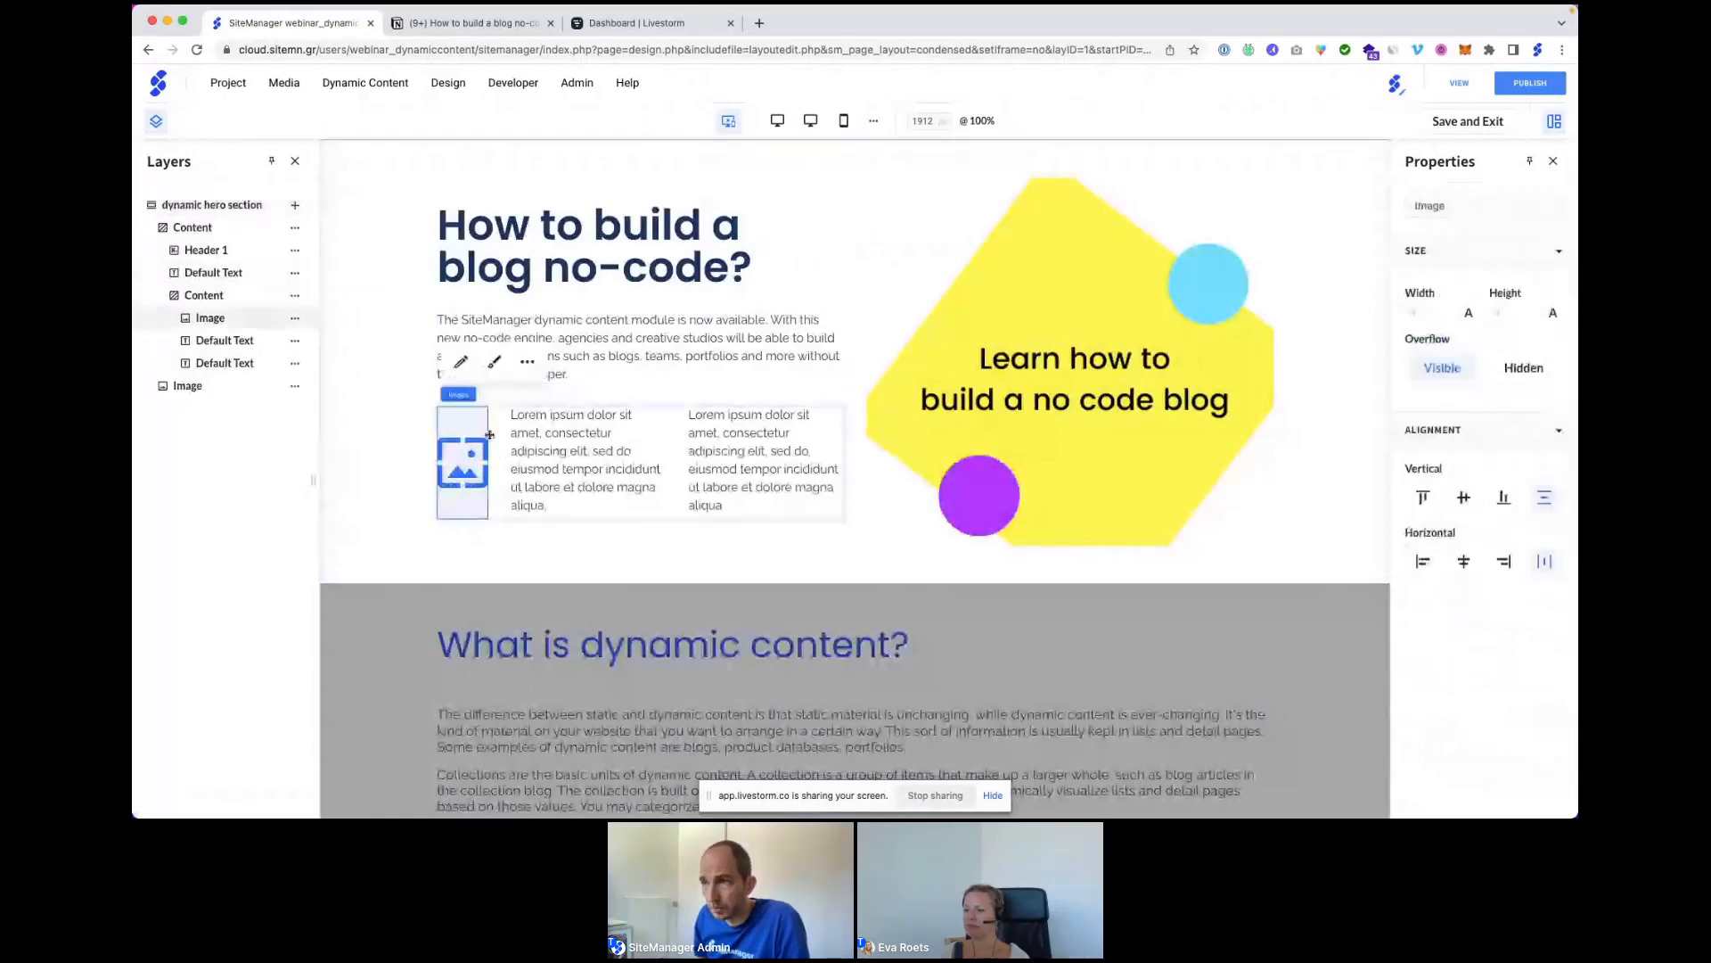
click(528, 361)
Bind the image to collection Blog articles, field Avatar (Blog authors), and save.
click(761, 610)
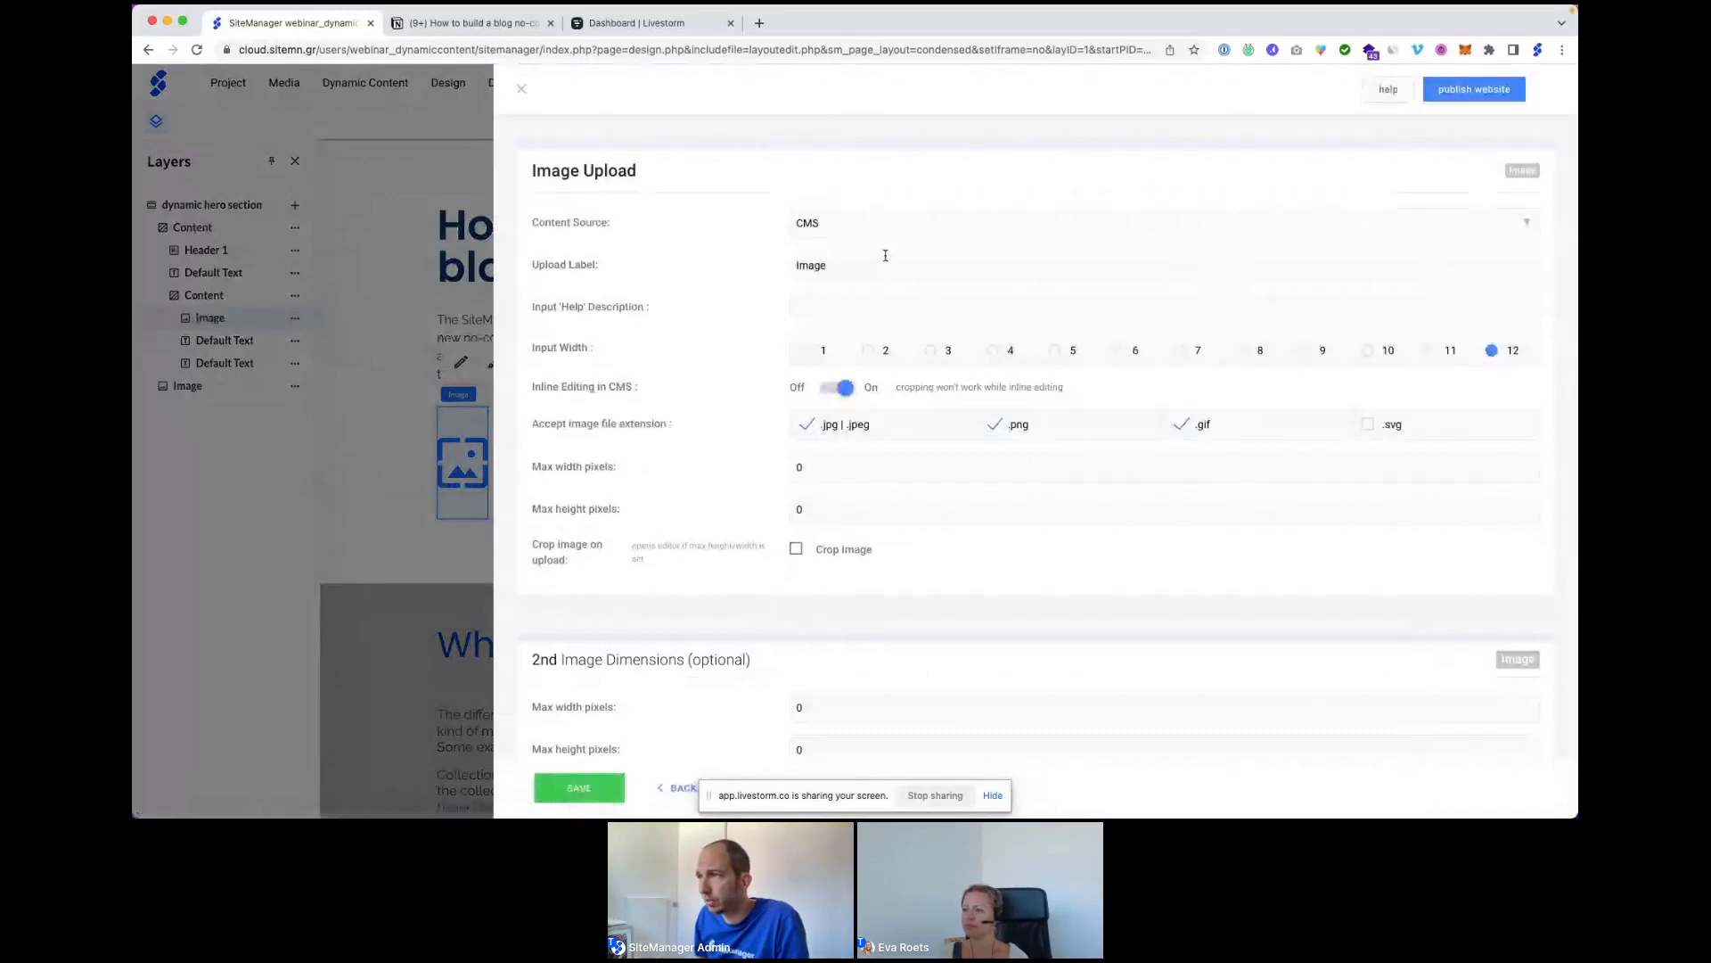
click(878, 234)
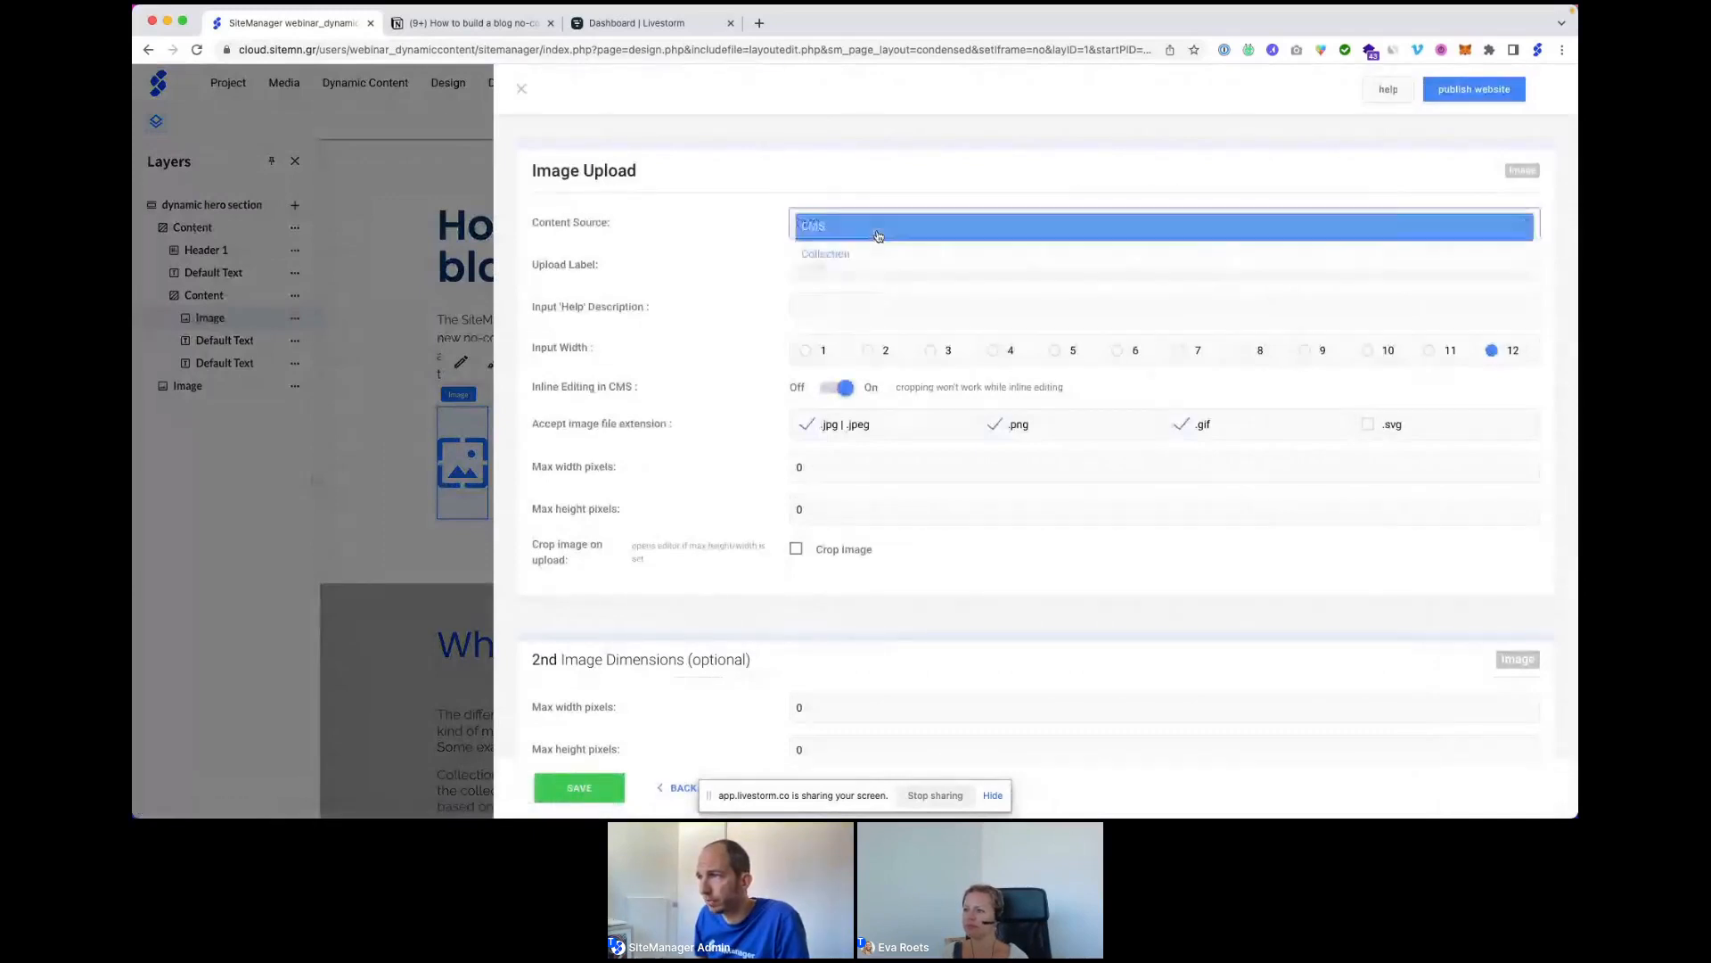
click(865, 256)
click(848, 296)
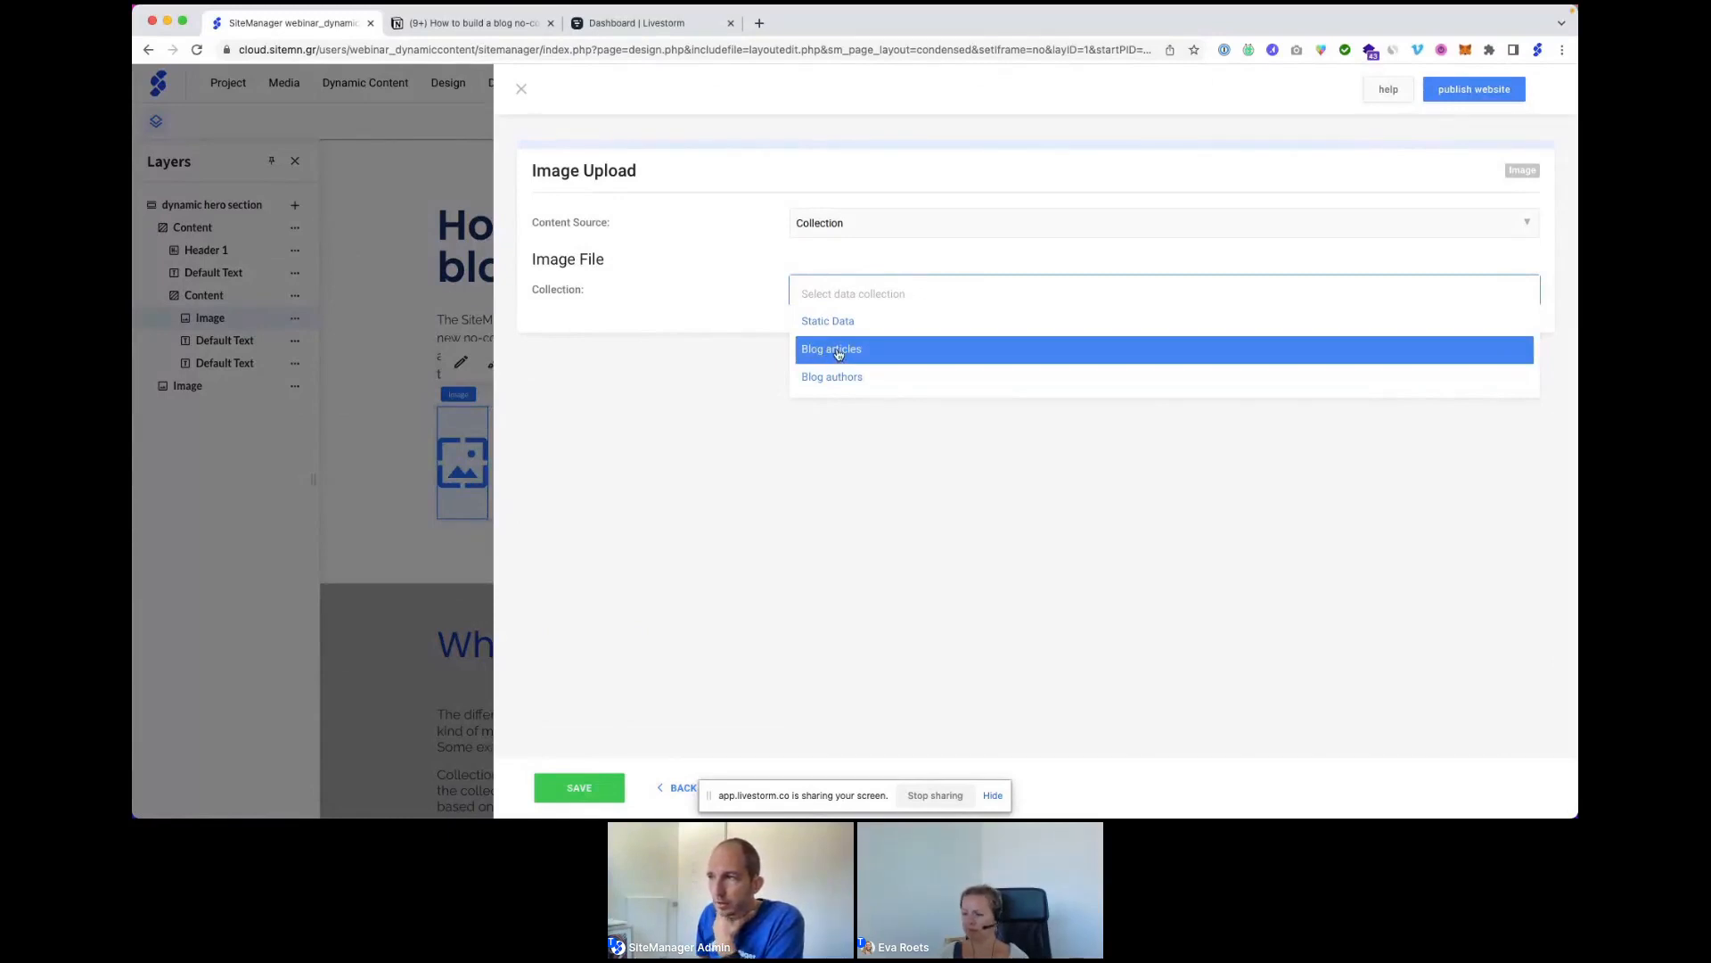
click(837, 354)
click(835, 335)
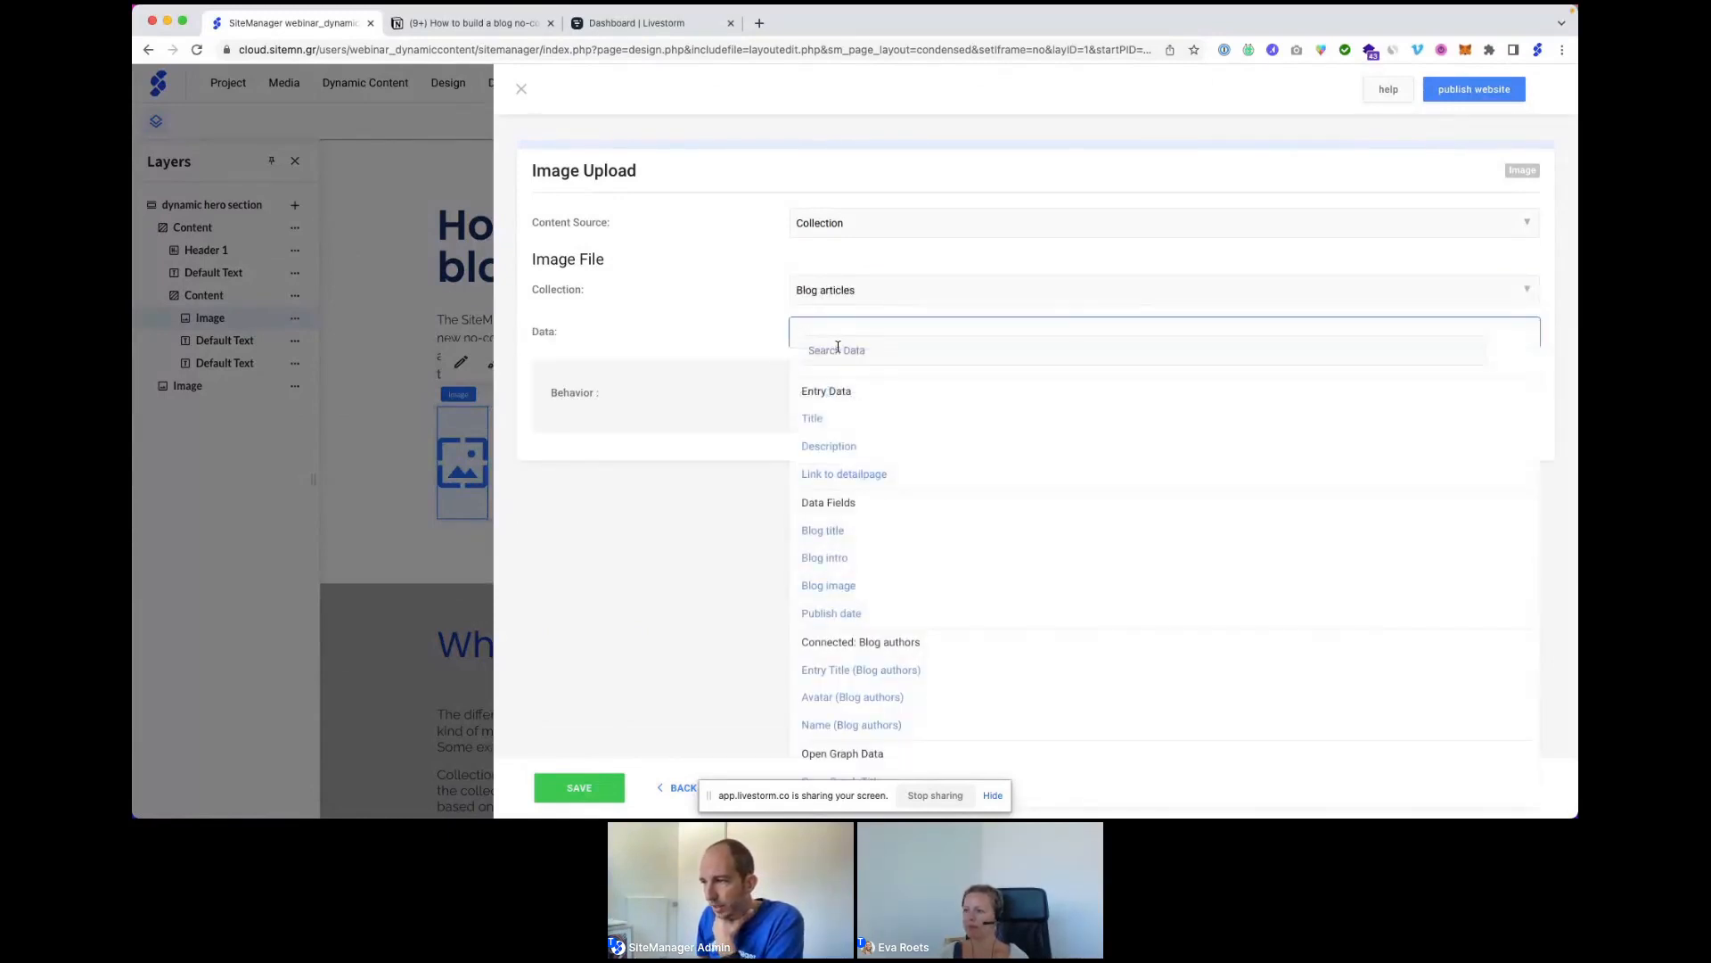
scroll(940, 532, down, 1)
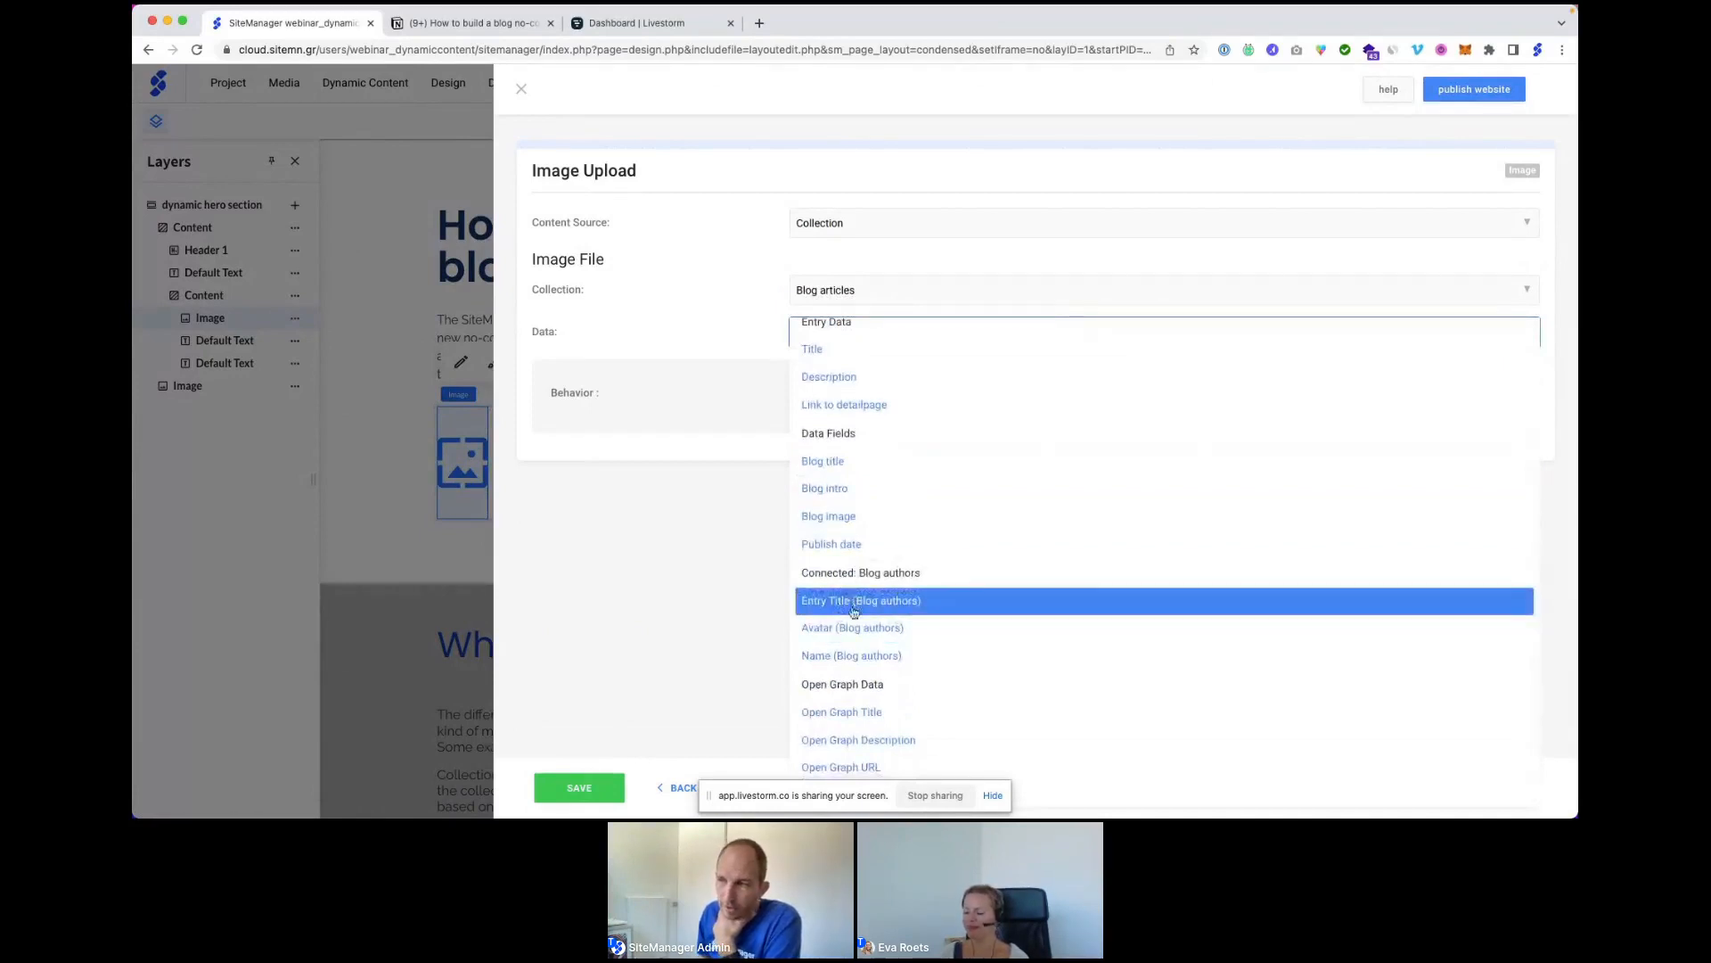
scroll(842, 606, down, 1)
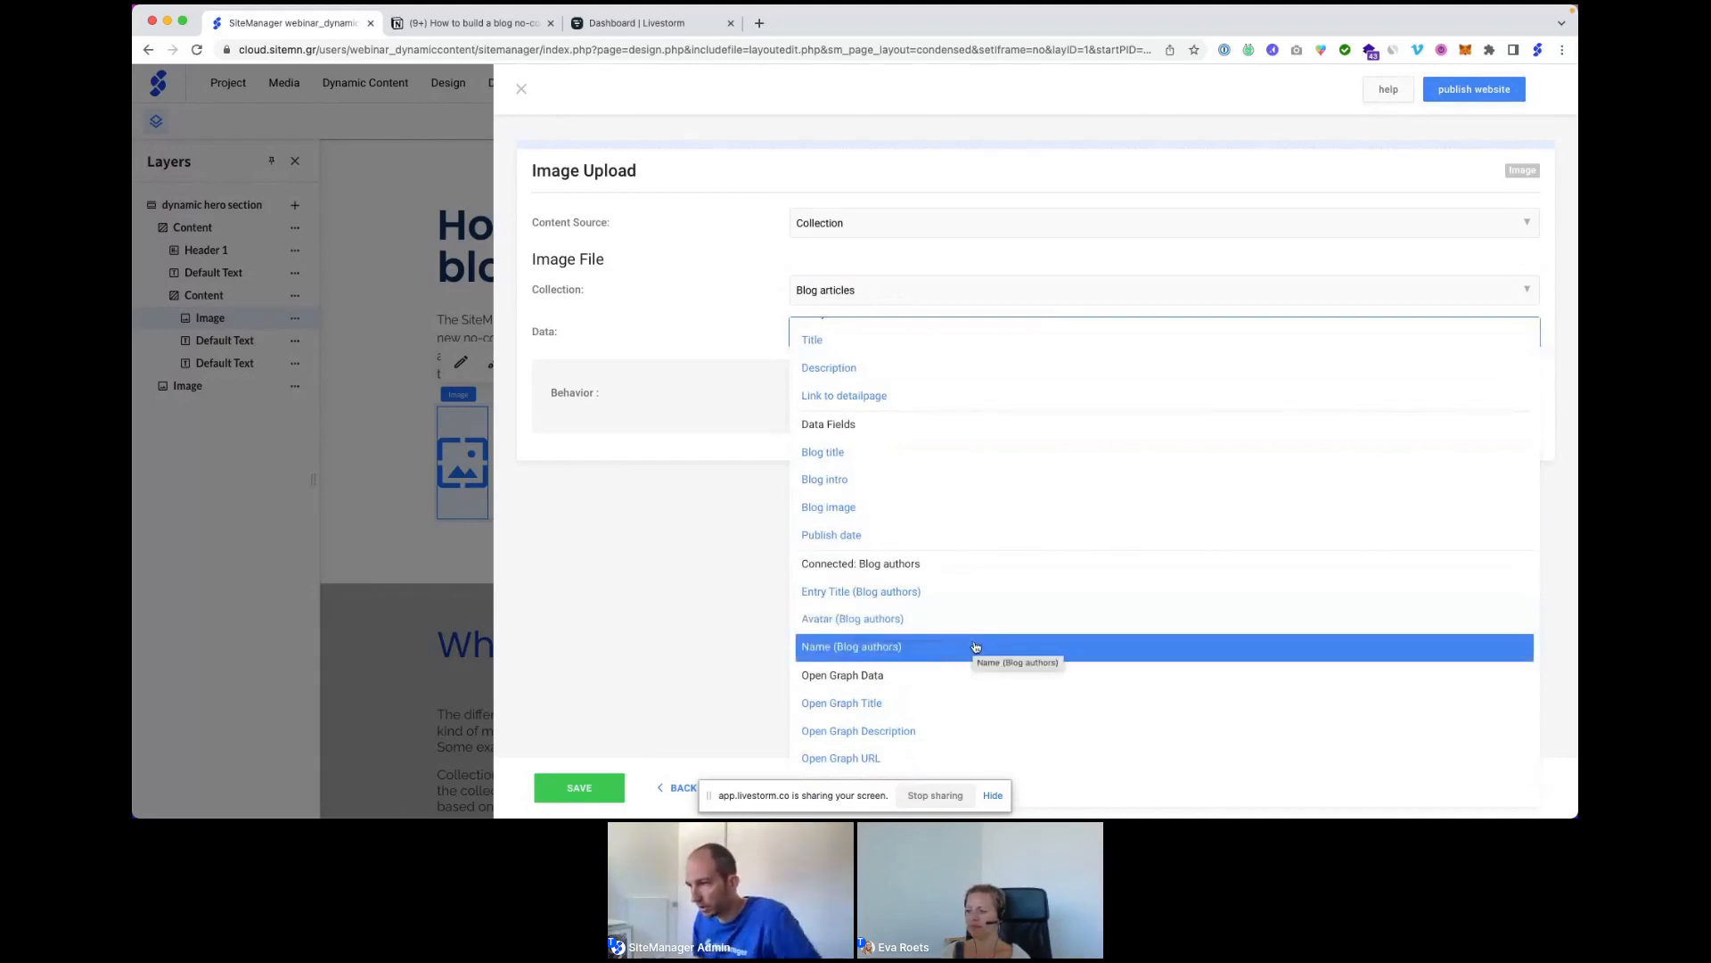
click(876, 625)
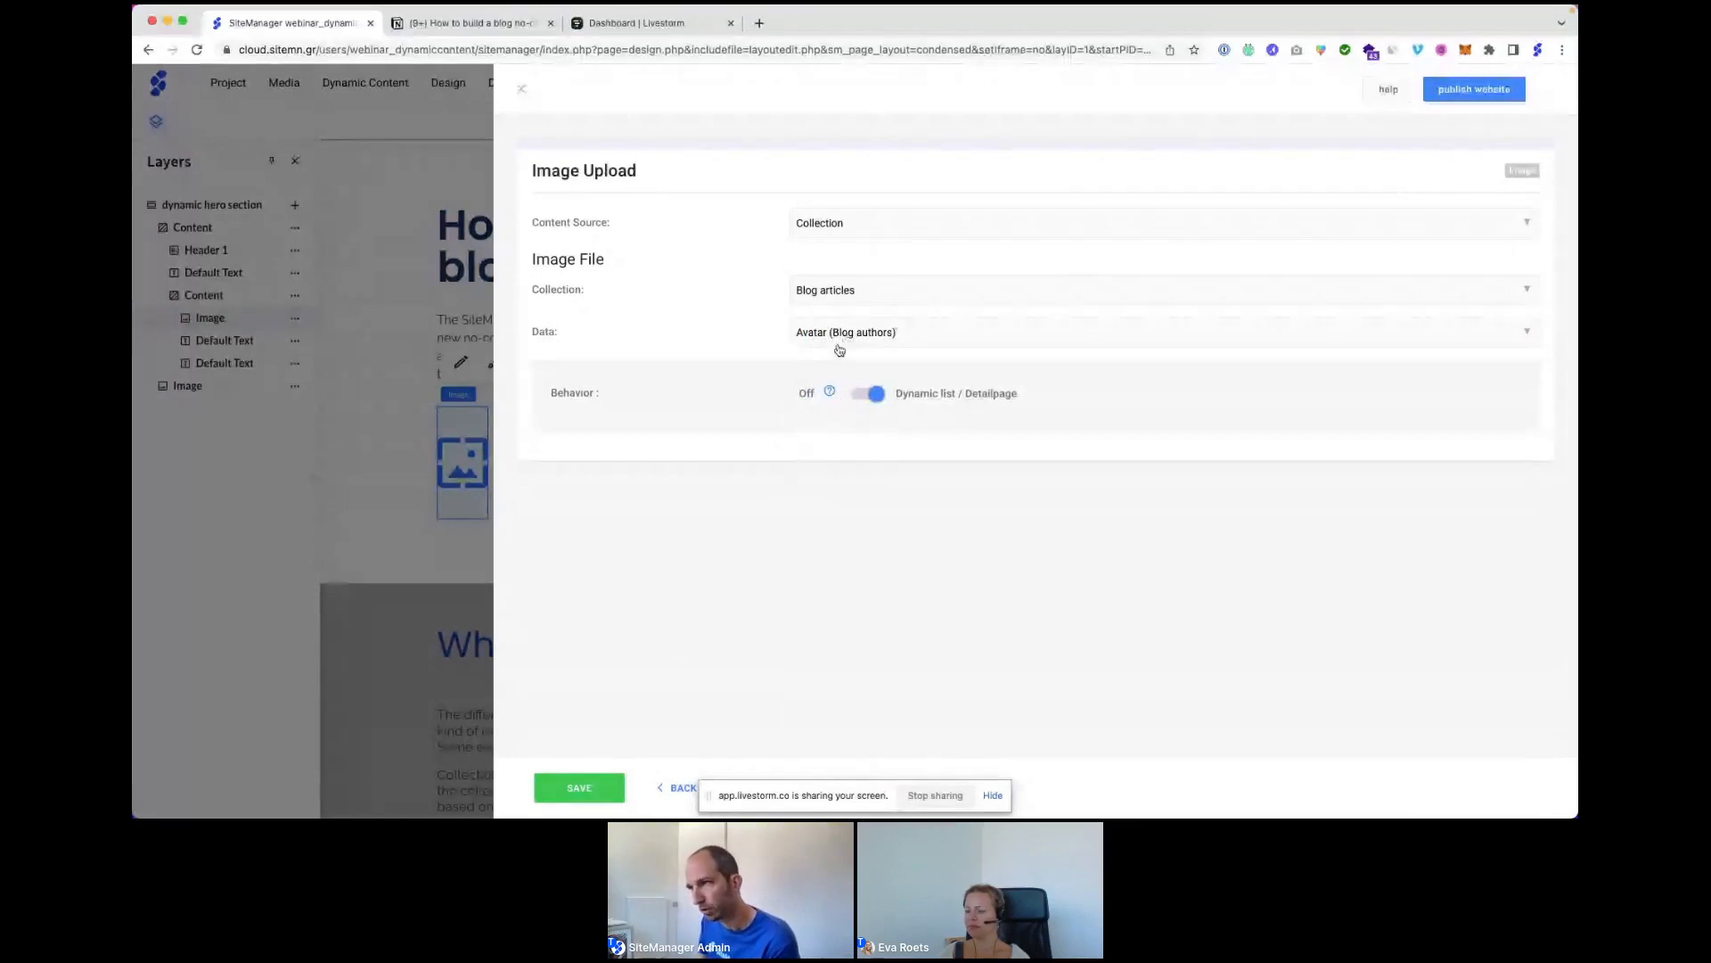
click(586, 790)
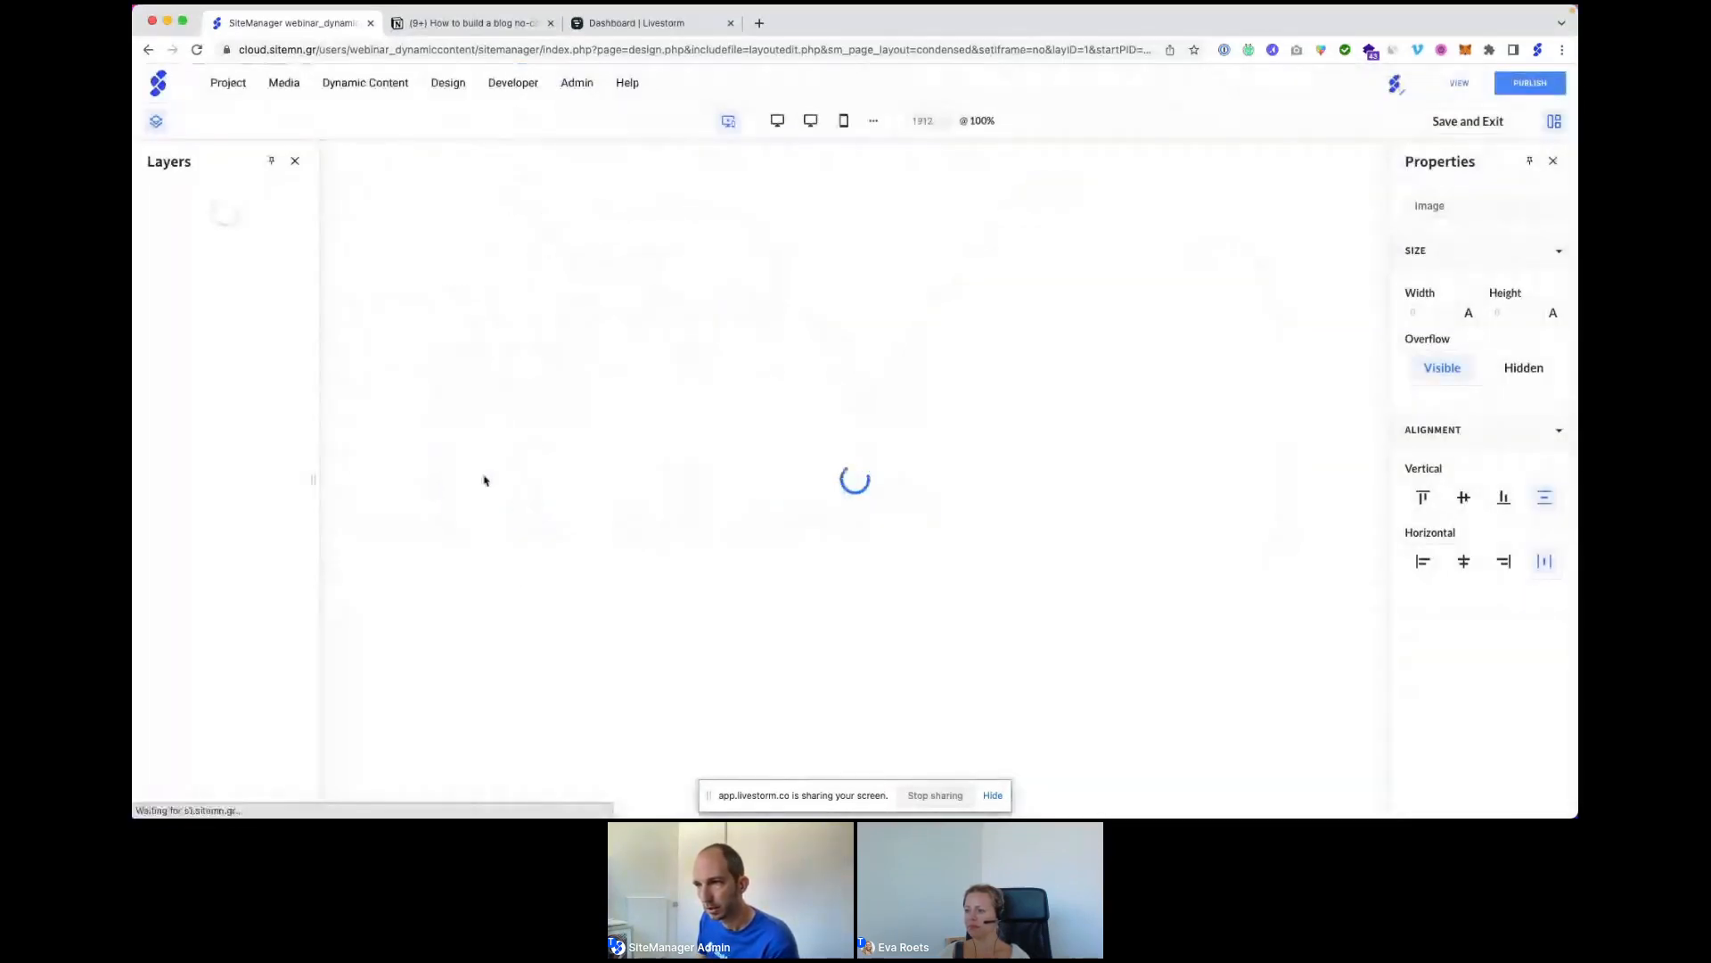
Bind the first text block to Blog articles' Name (Blog authors) field and save.
click(603, 447)
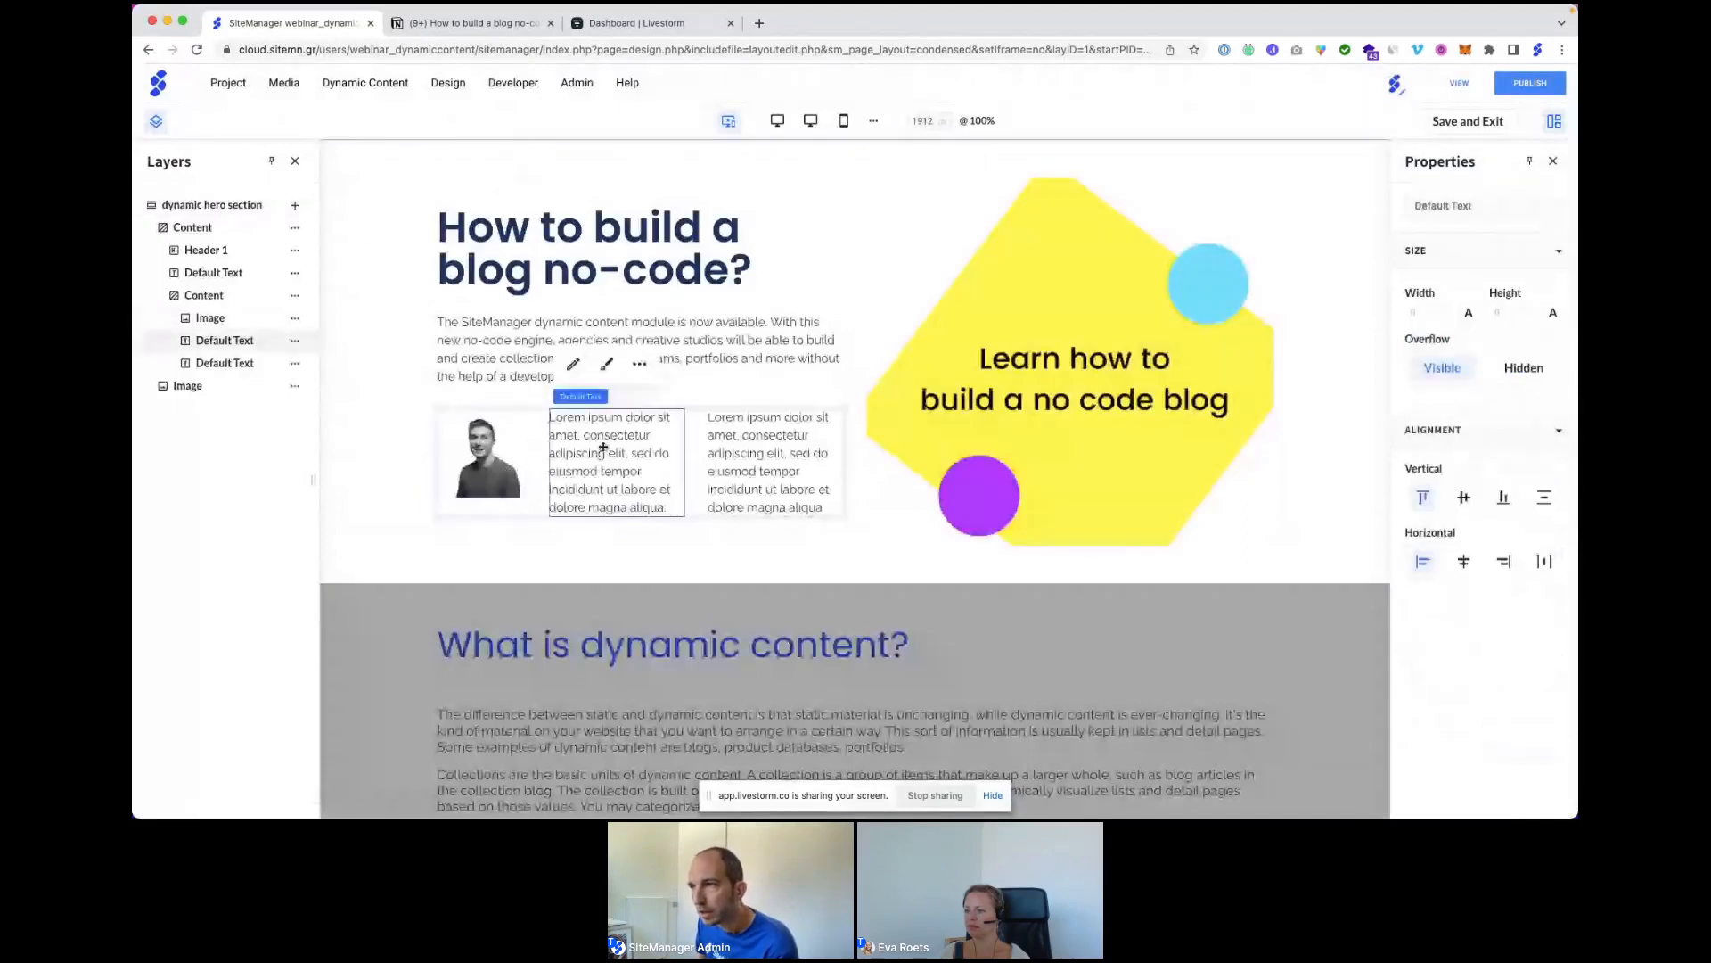
click(642, 369)
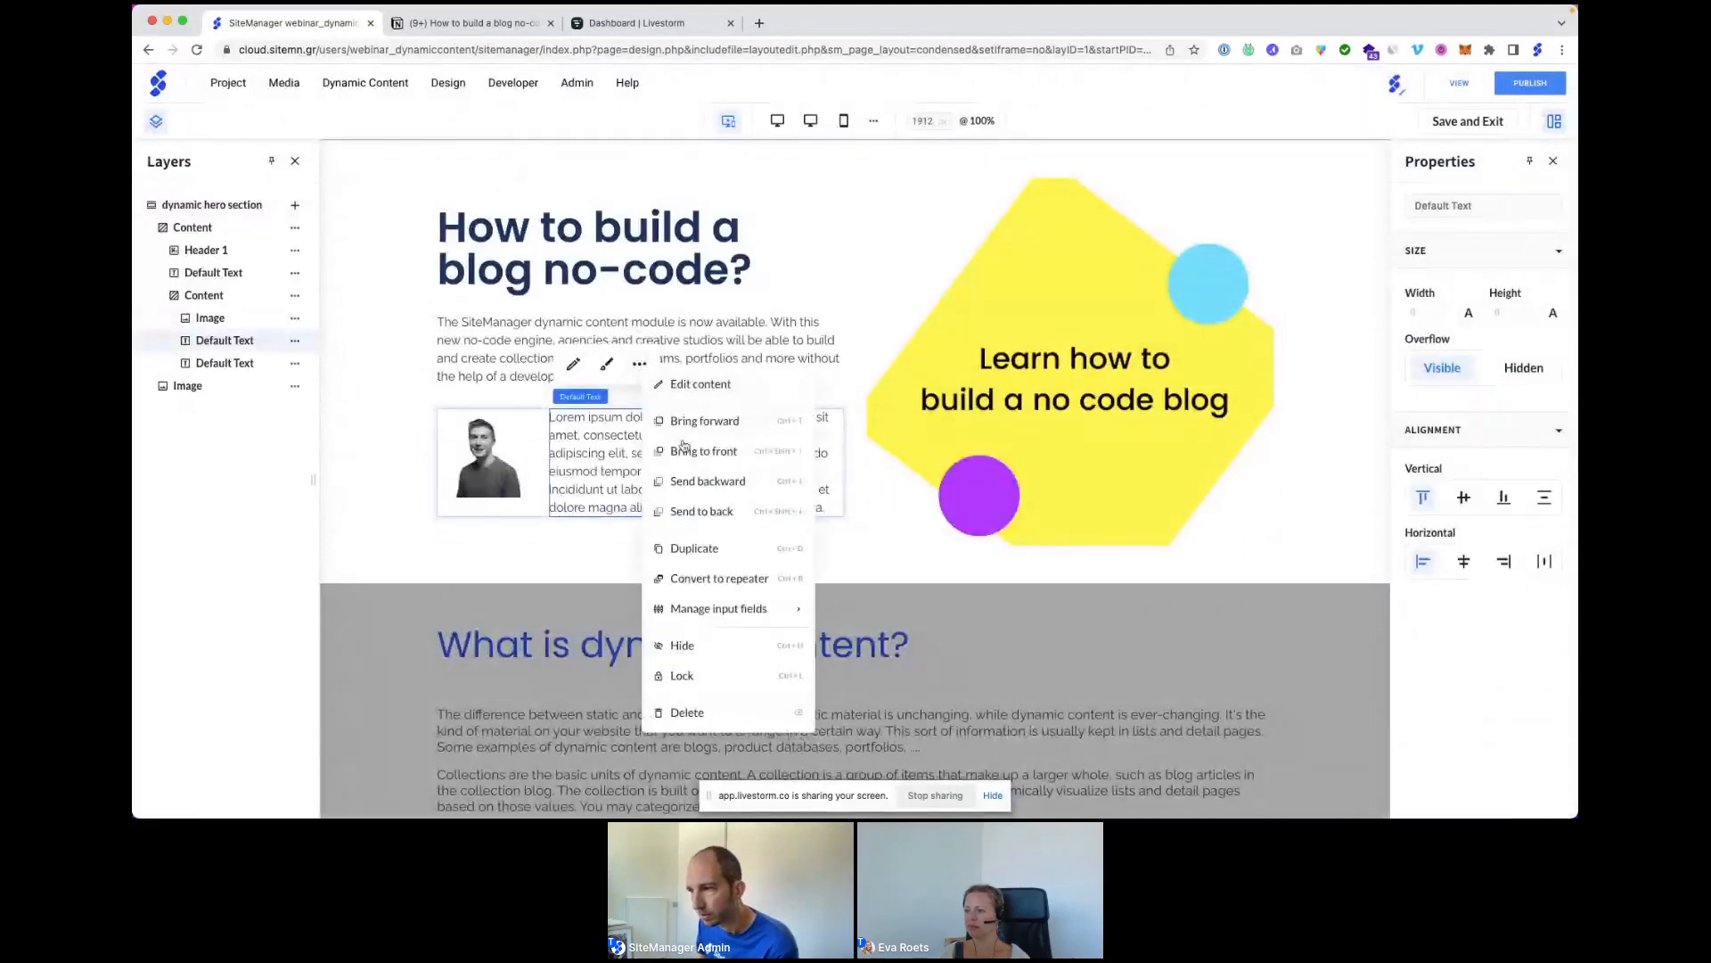
mouse_move(725, 603)
click(884, 616)
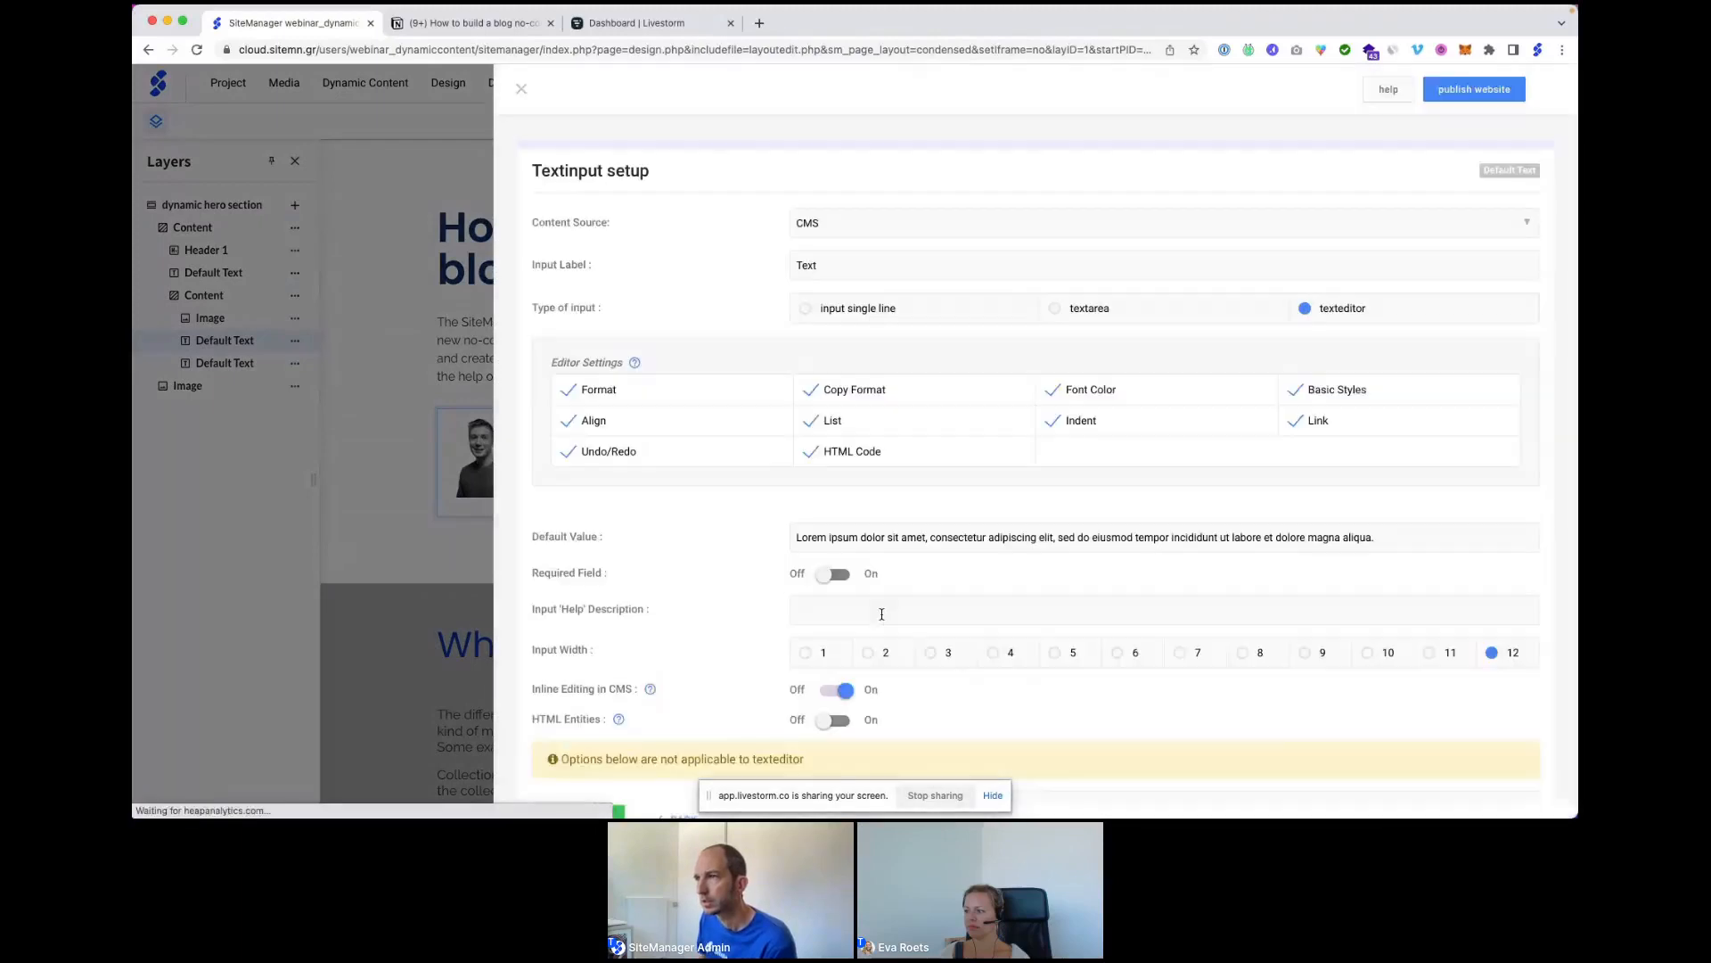
click(833, 229)
click(829, 253)
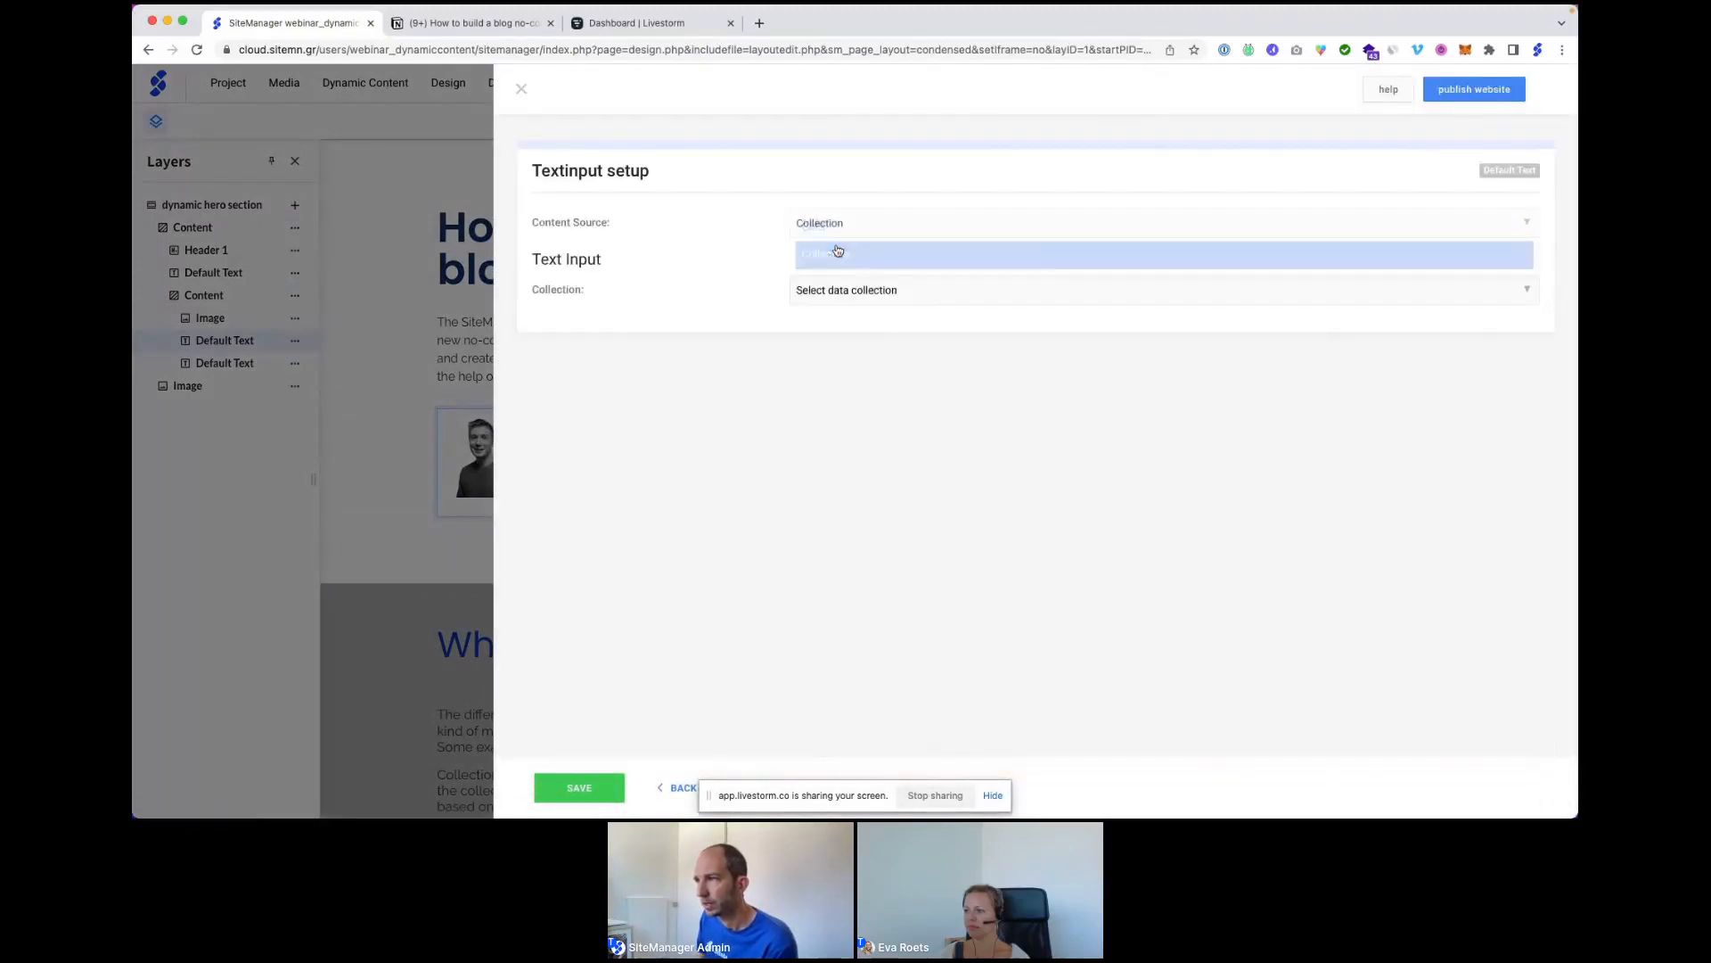
click(834, 290)
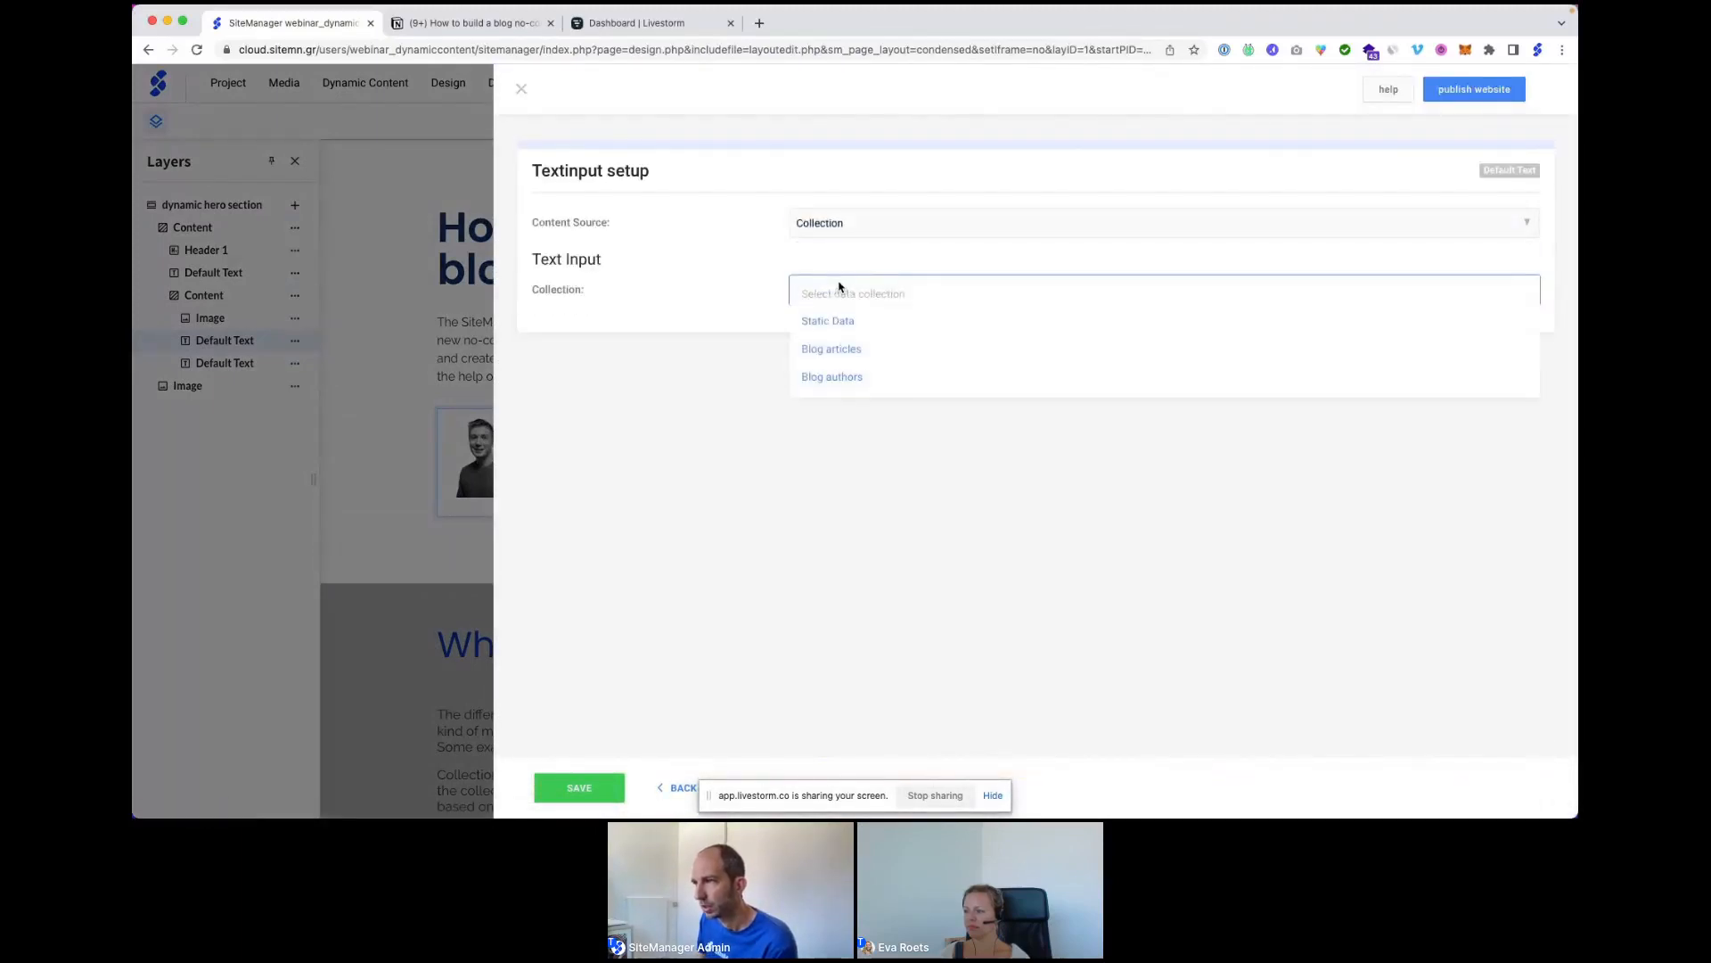
click(836, 349)
click(839, 338)
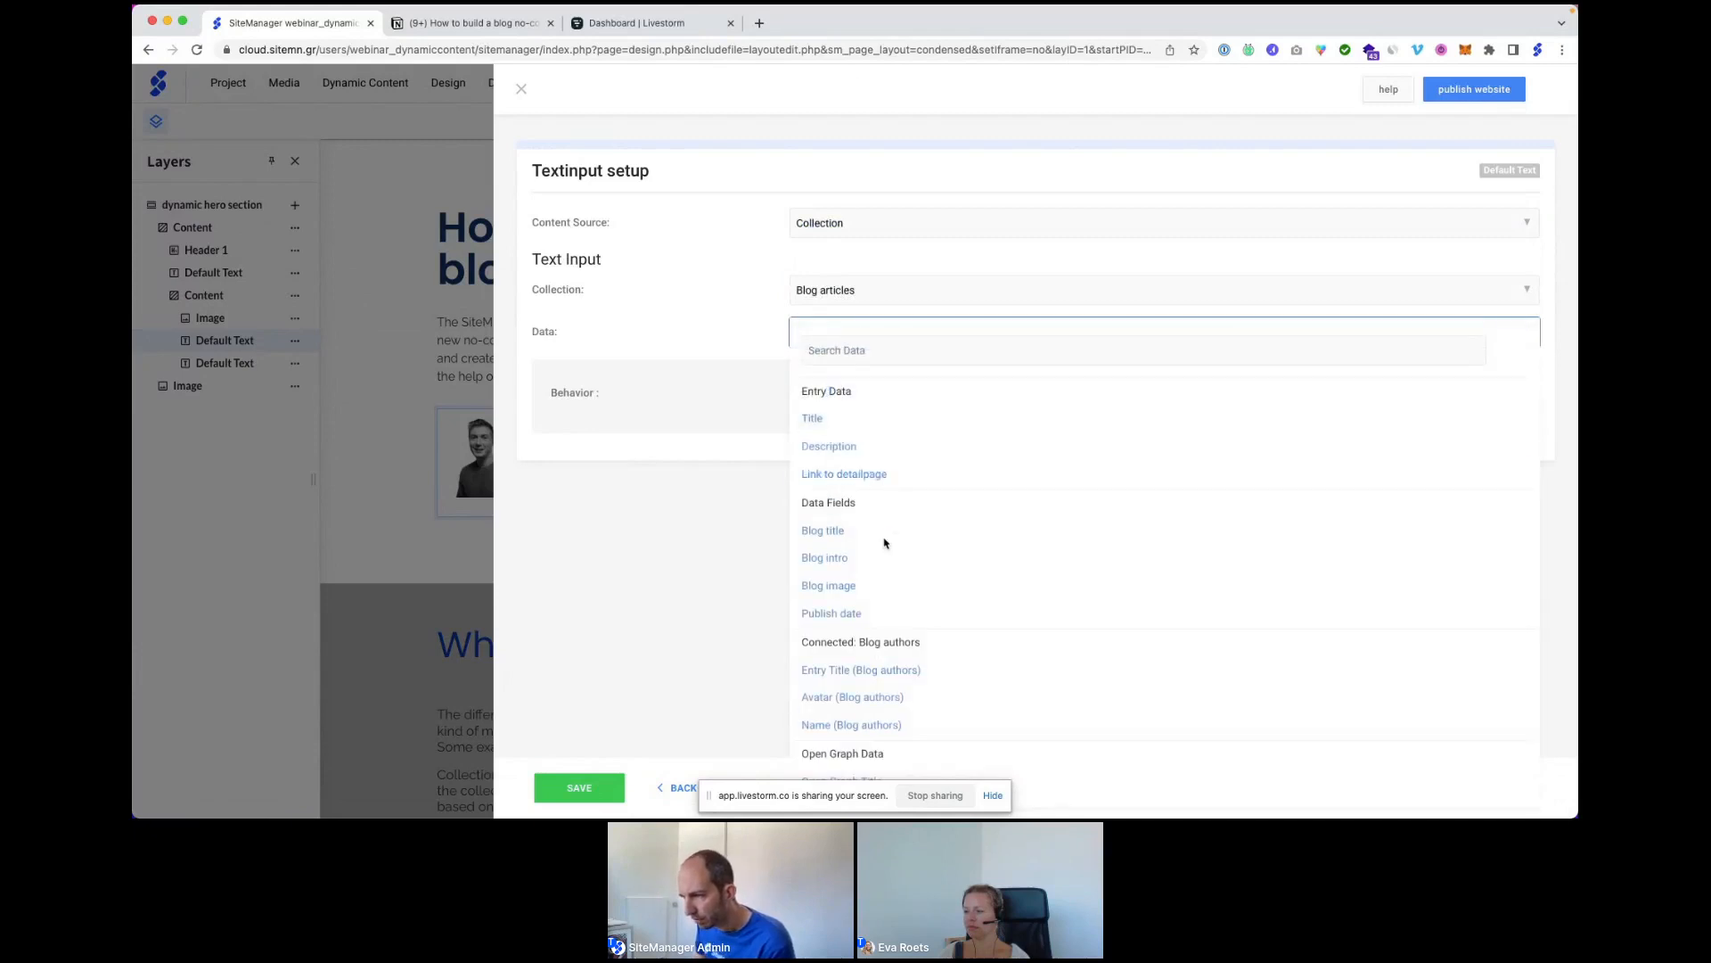
click(855, 725)
click(578, 788)
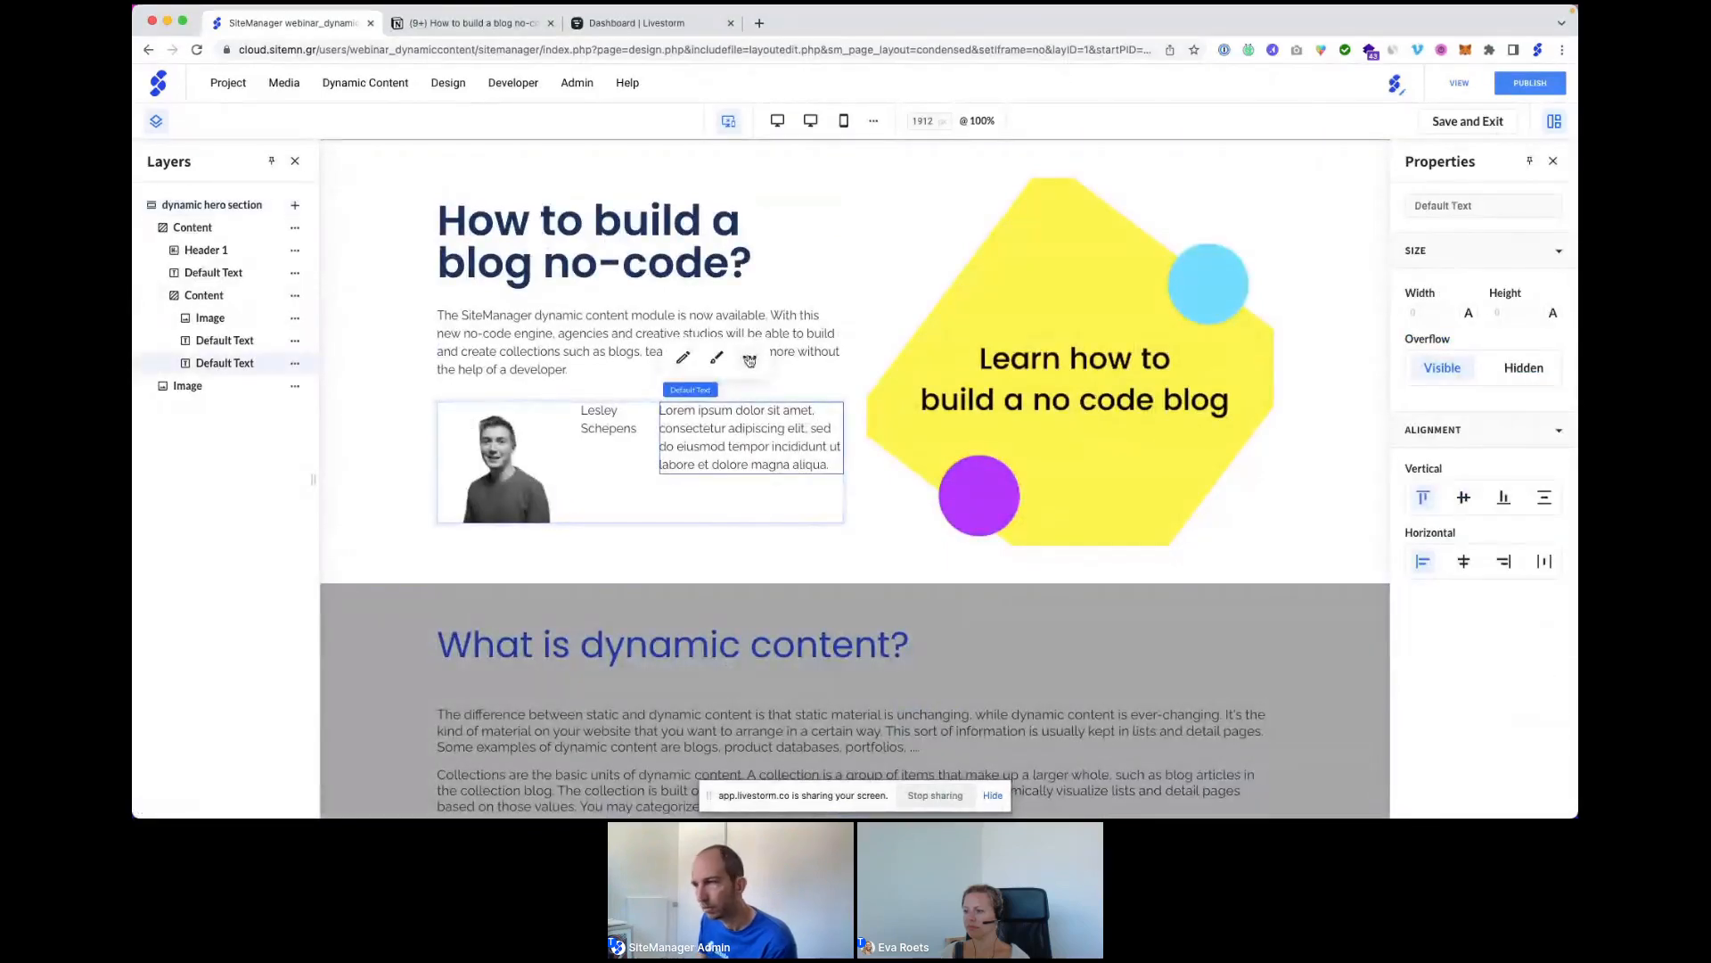
Bind the second text block to Blog articles' Publish date field and save.
click(748, 358)
mouse_move(825, 599)
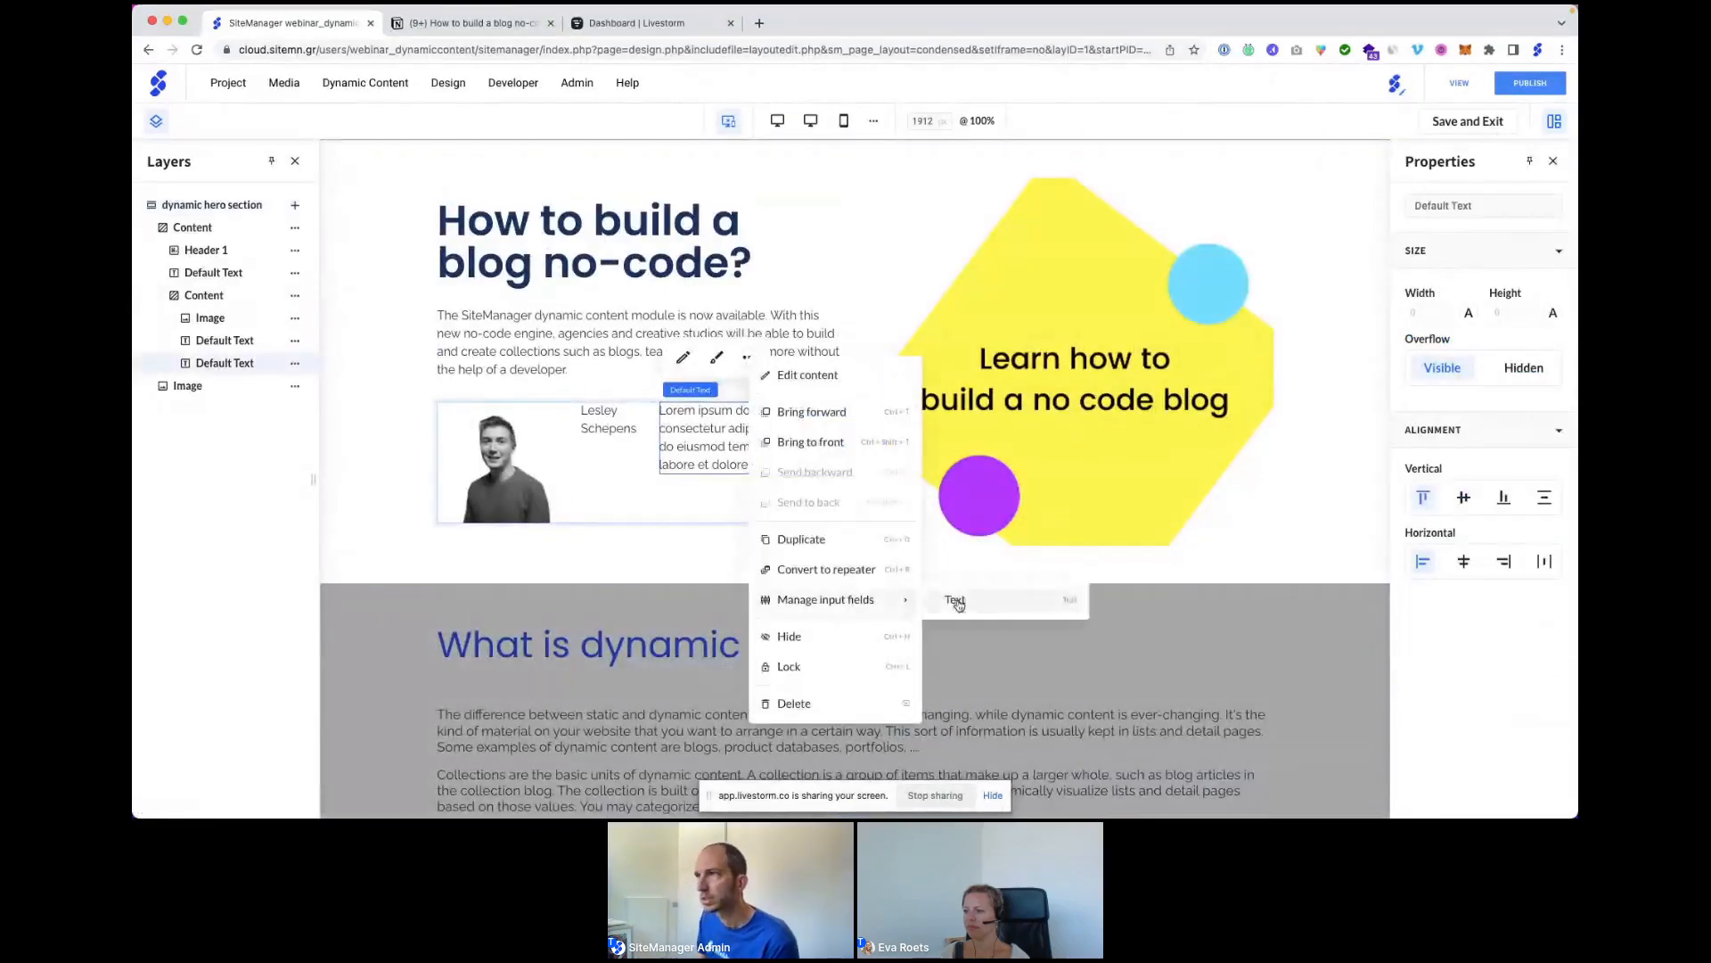
click(954, 599)
click(876, 232)
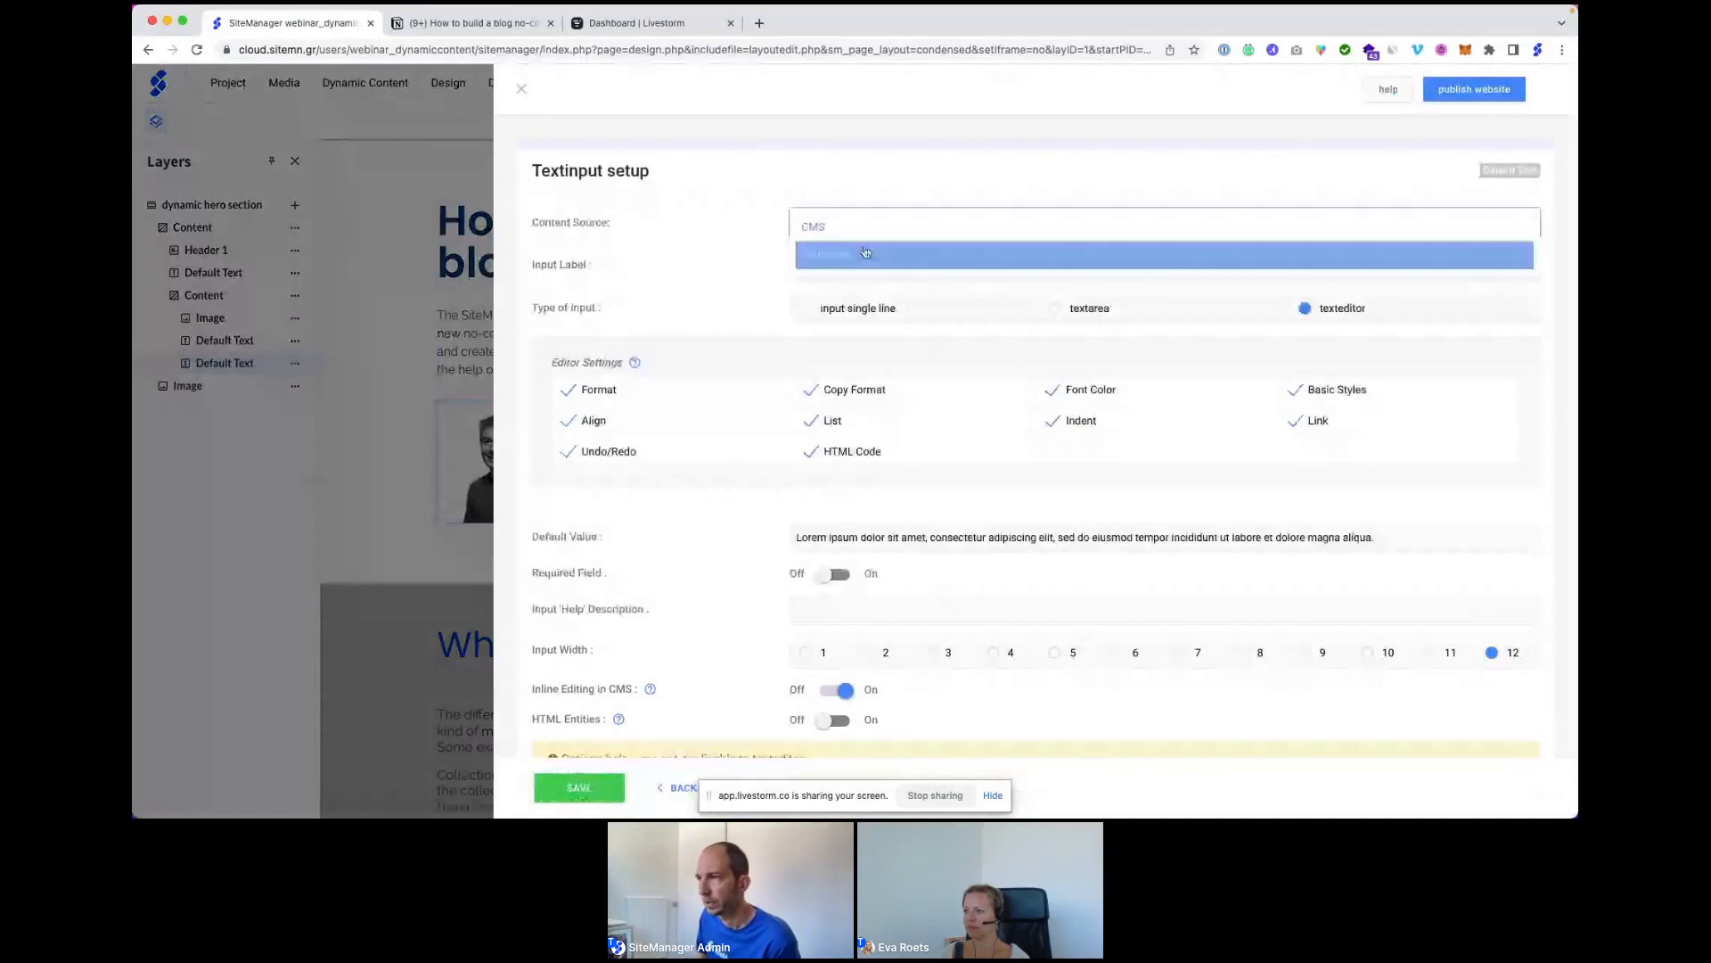
click(858, 256)
click(856, 290)
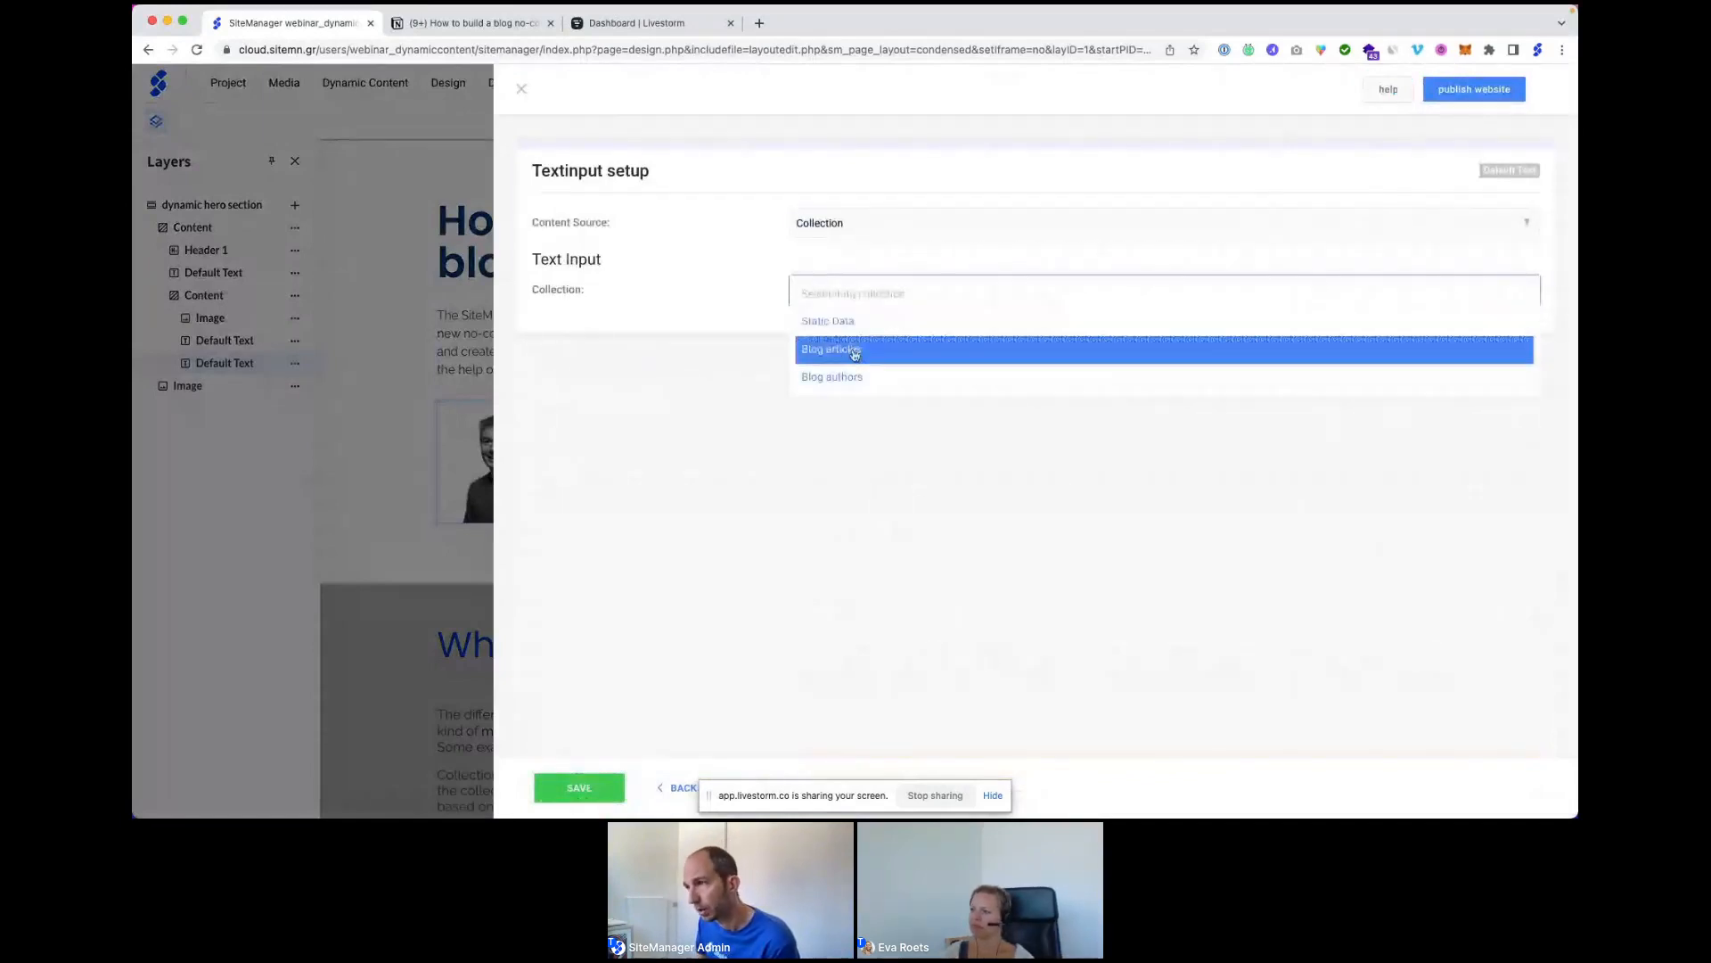
click(853, 348)
click(861, 335)
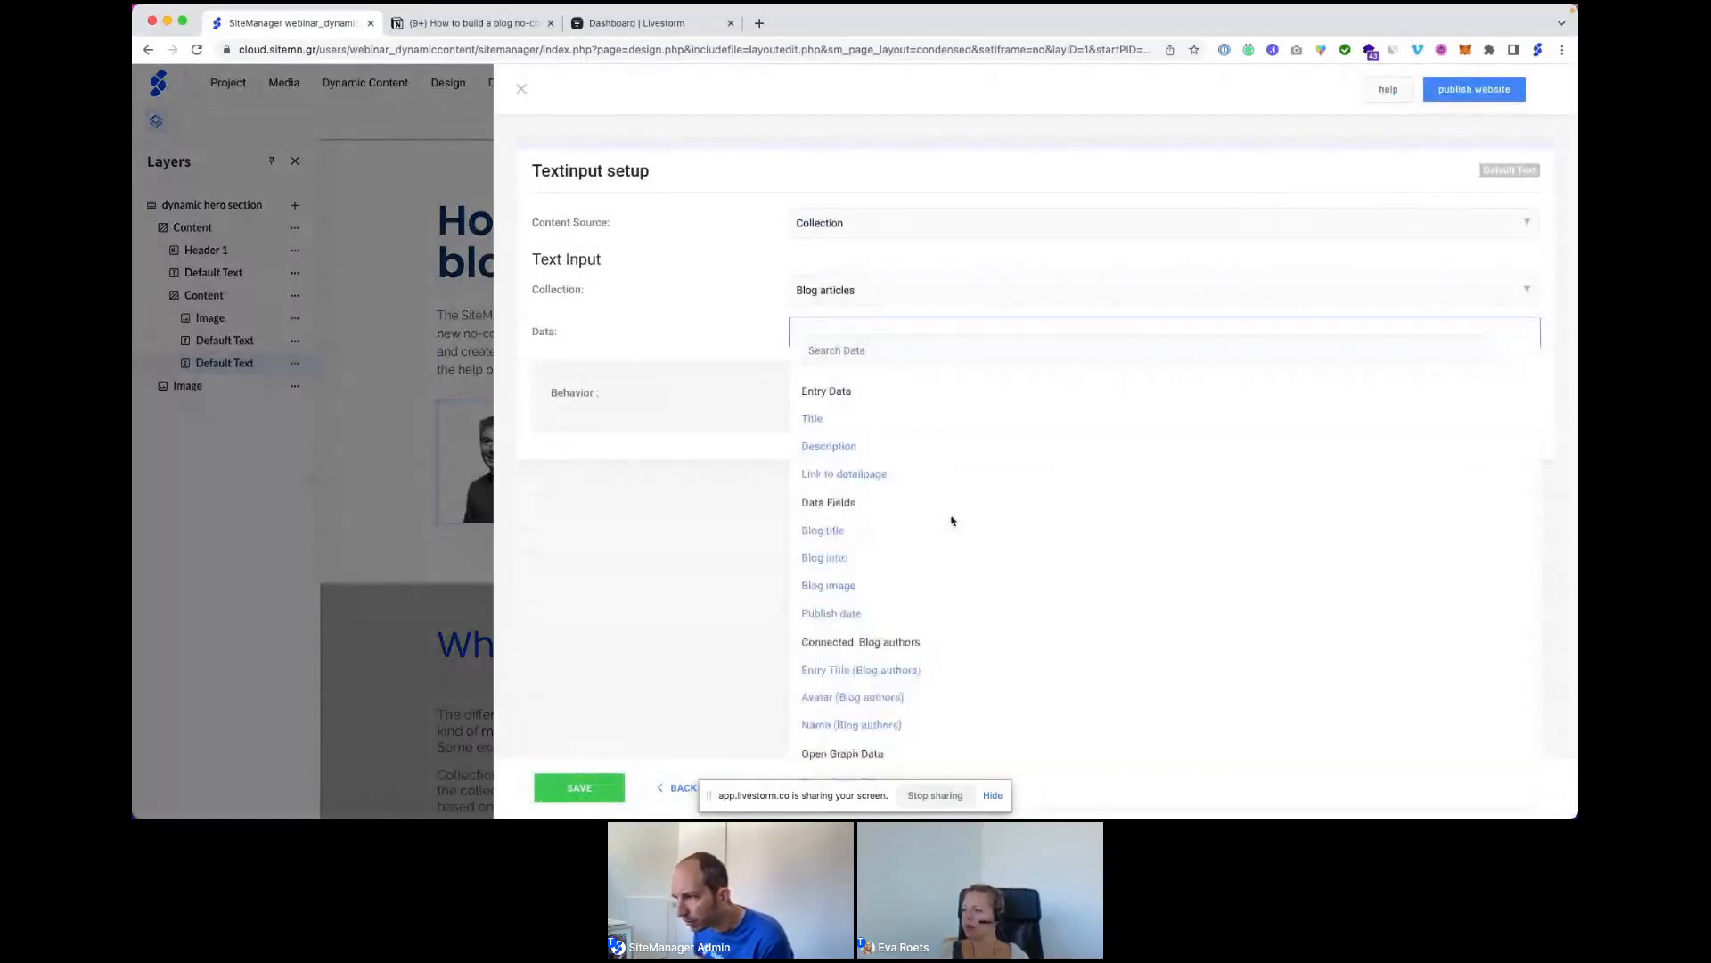
scroll(951, 515, down, 1)
click(890, 594)
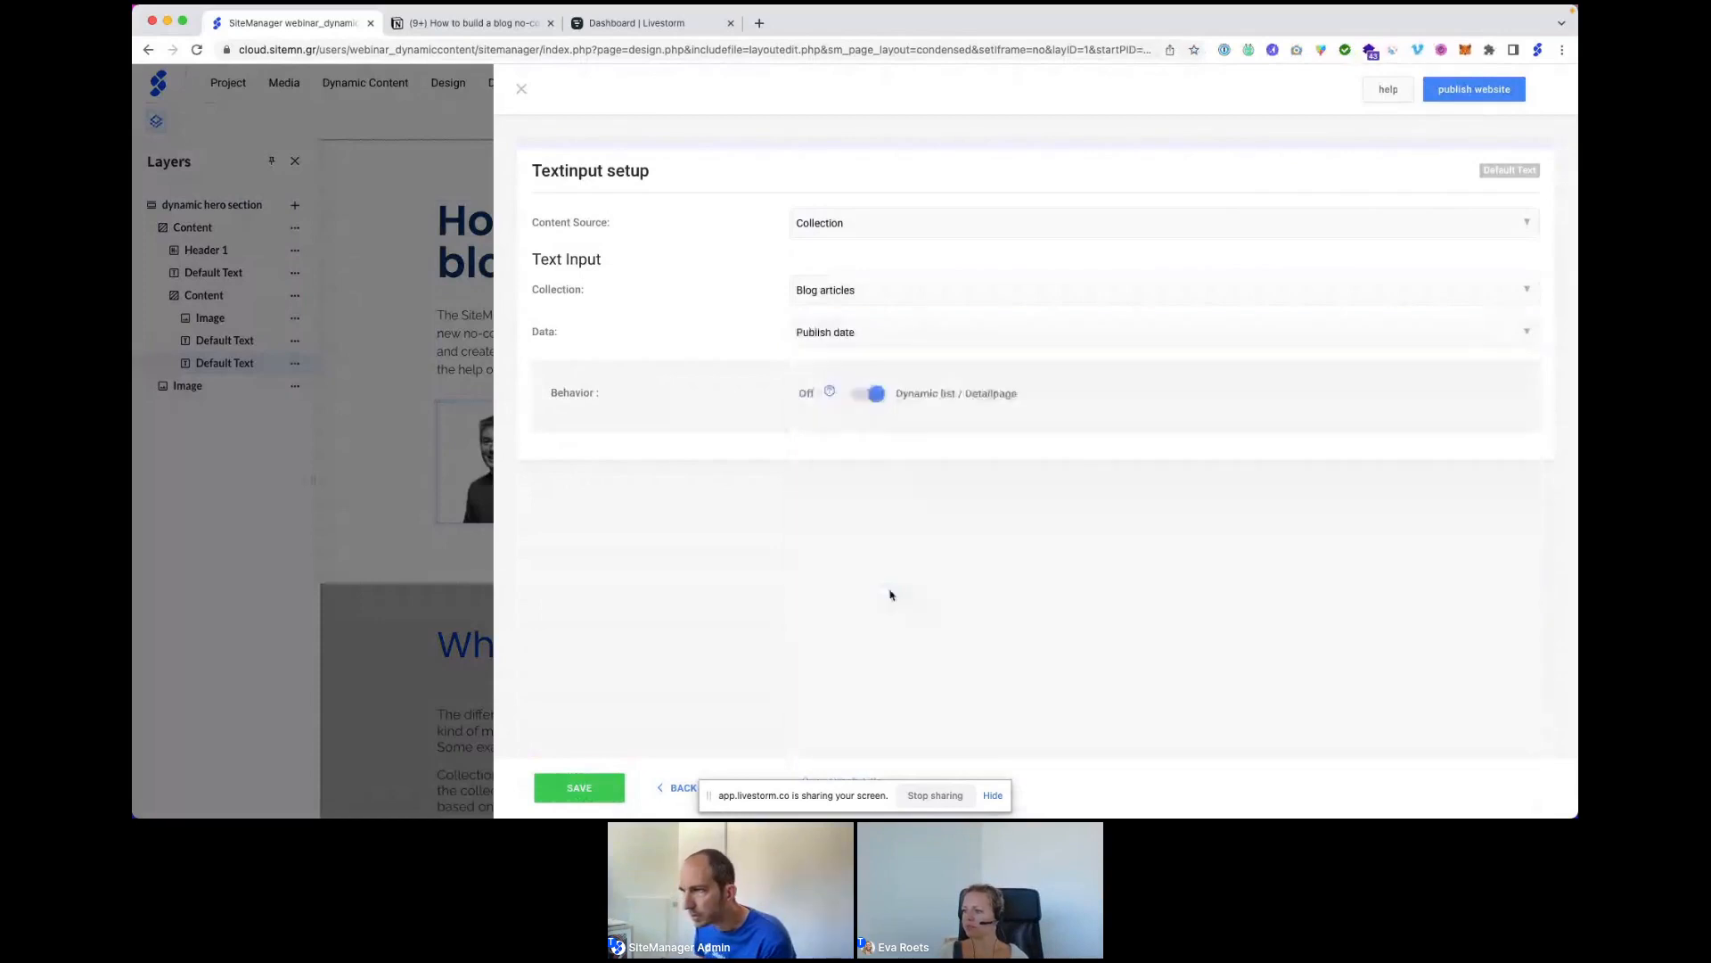
click(581, 790)
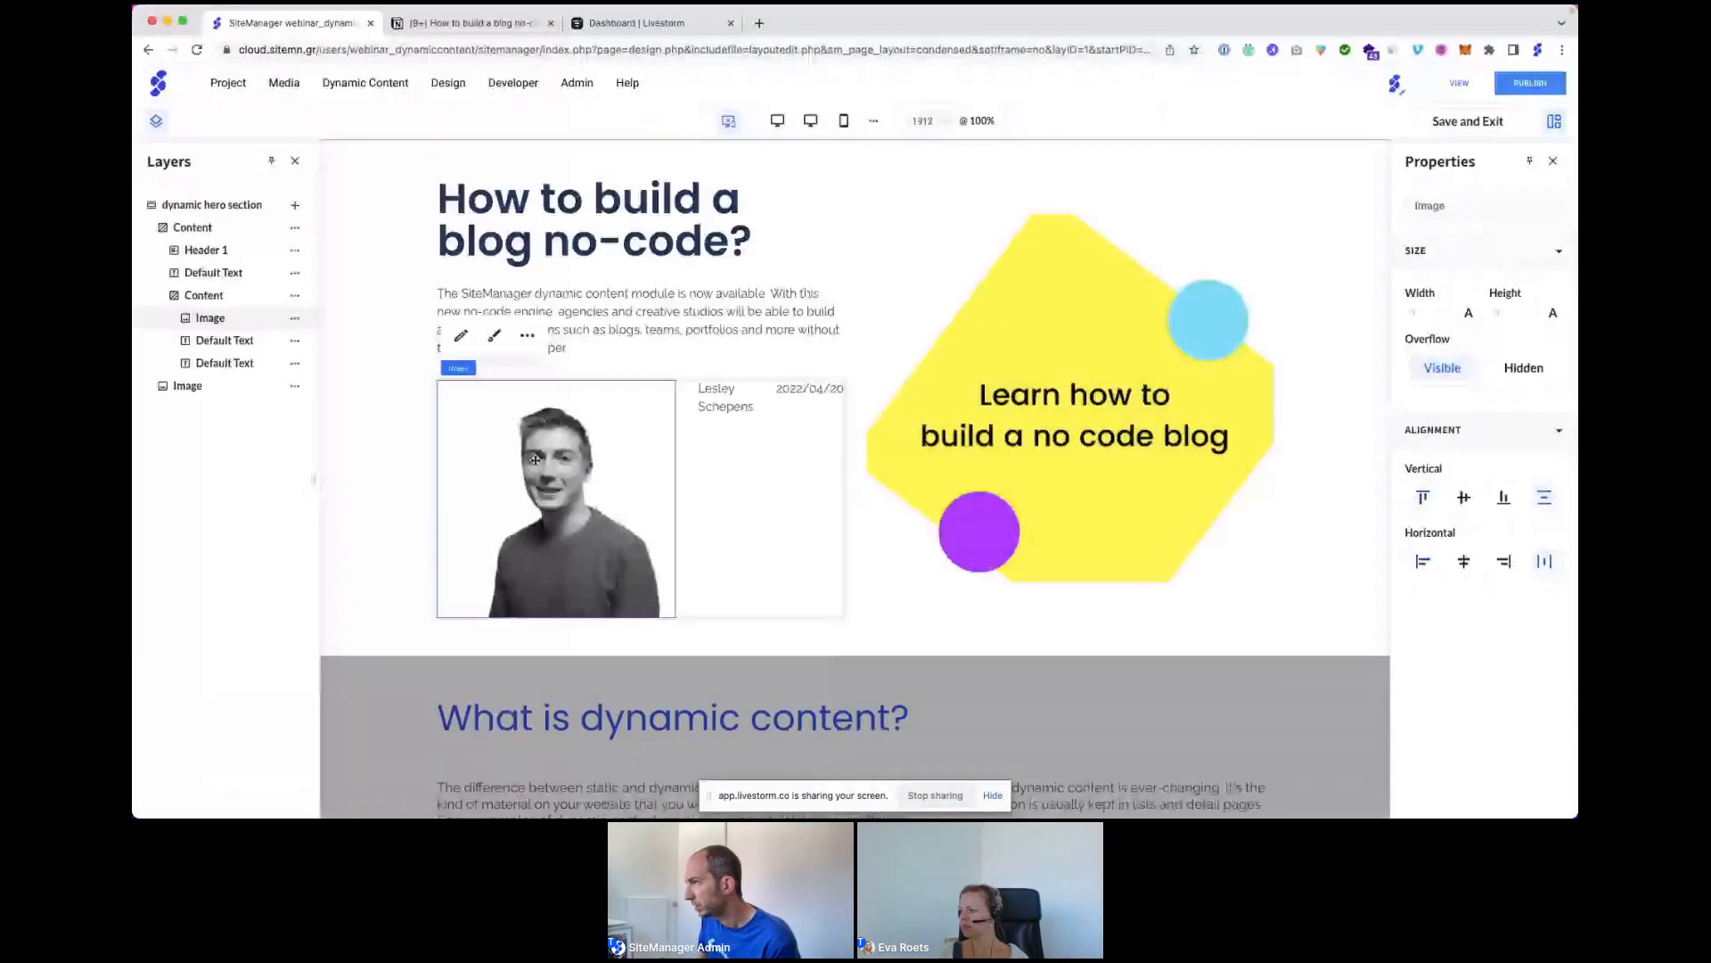
Set the author avatar image width to 20% and select the Content row containing avatar, name and date.
click(1468, 313)
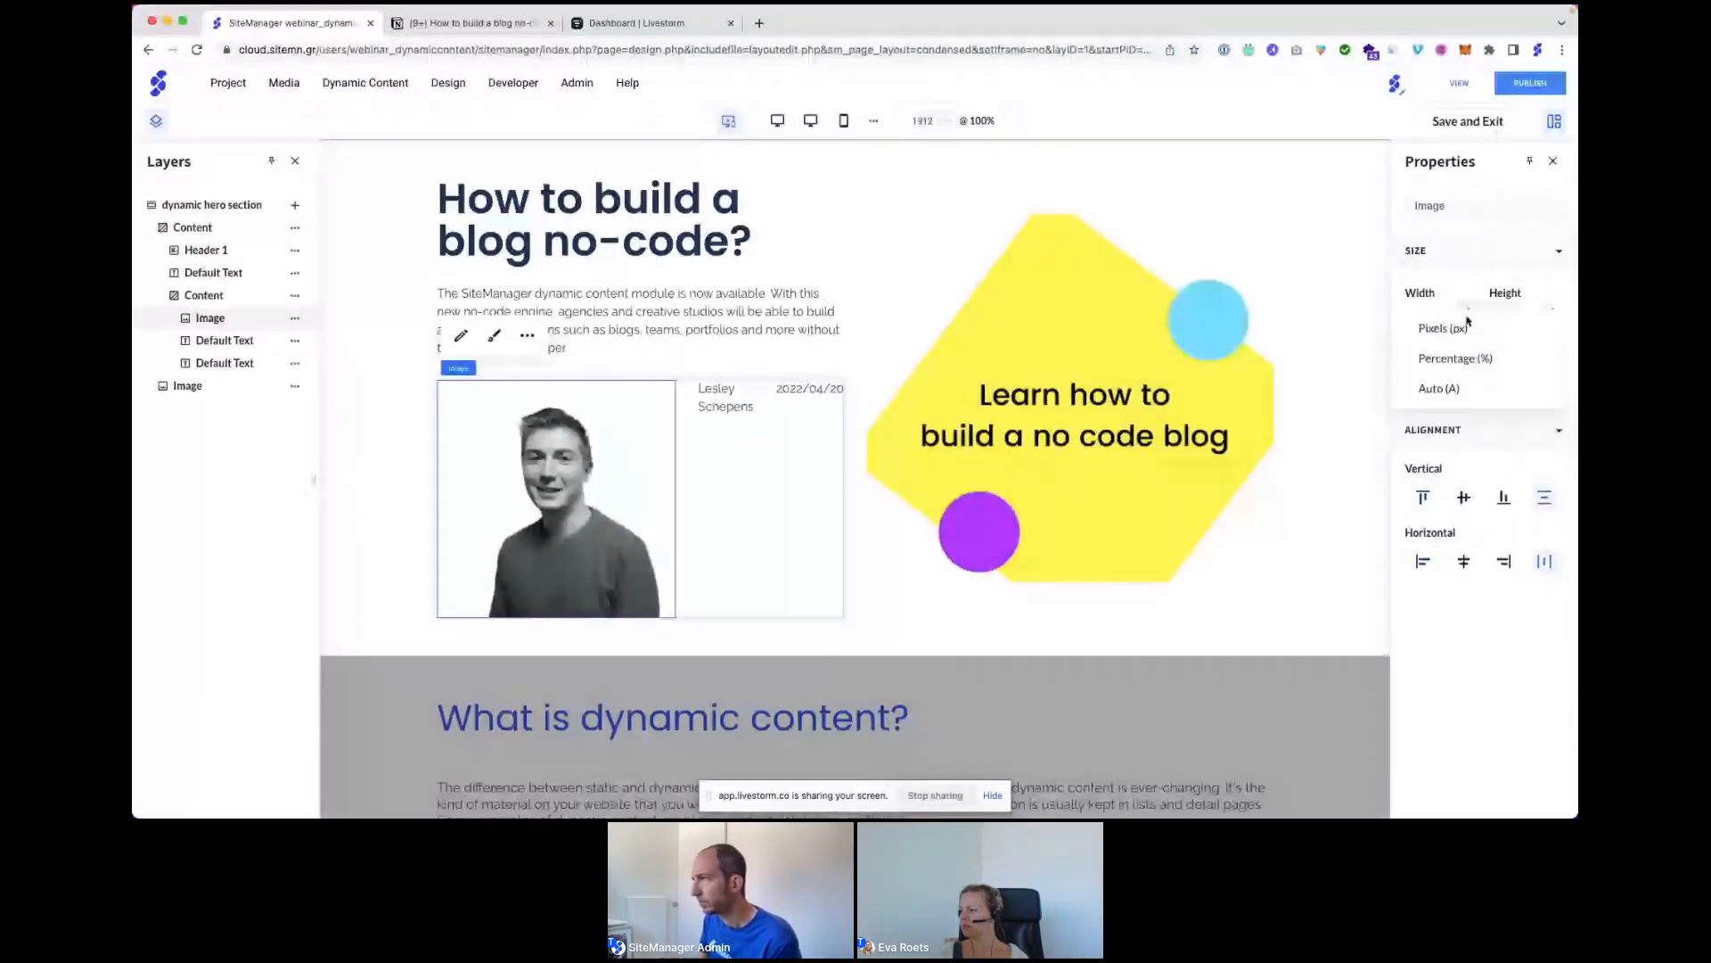
click(1457, 358)
click(1426, 313)
text(20)
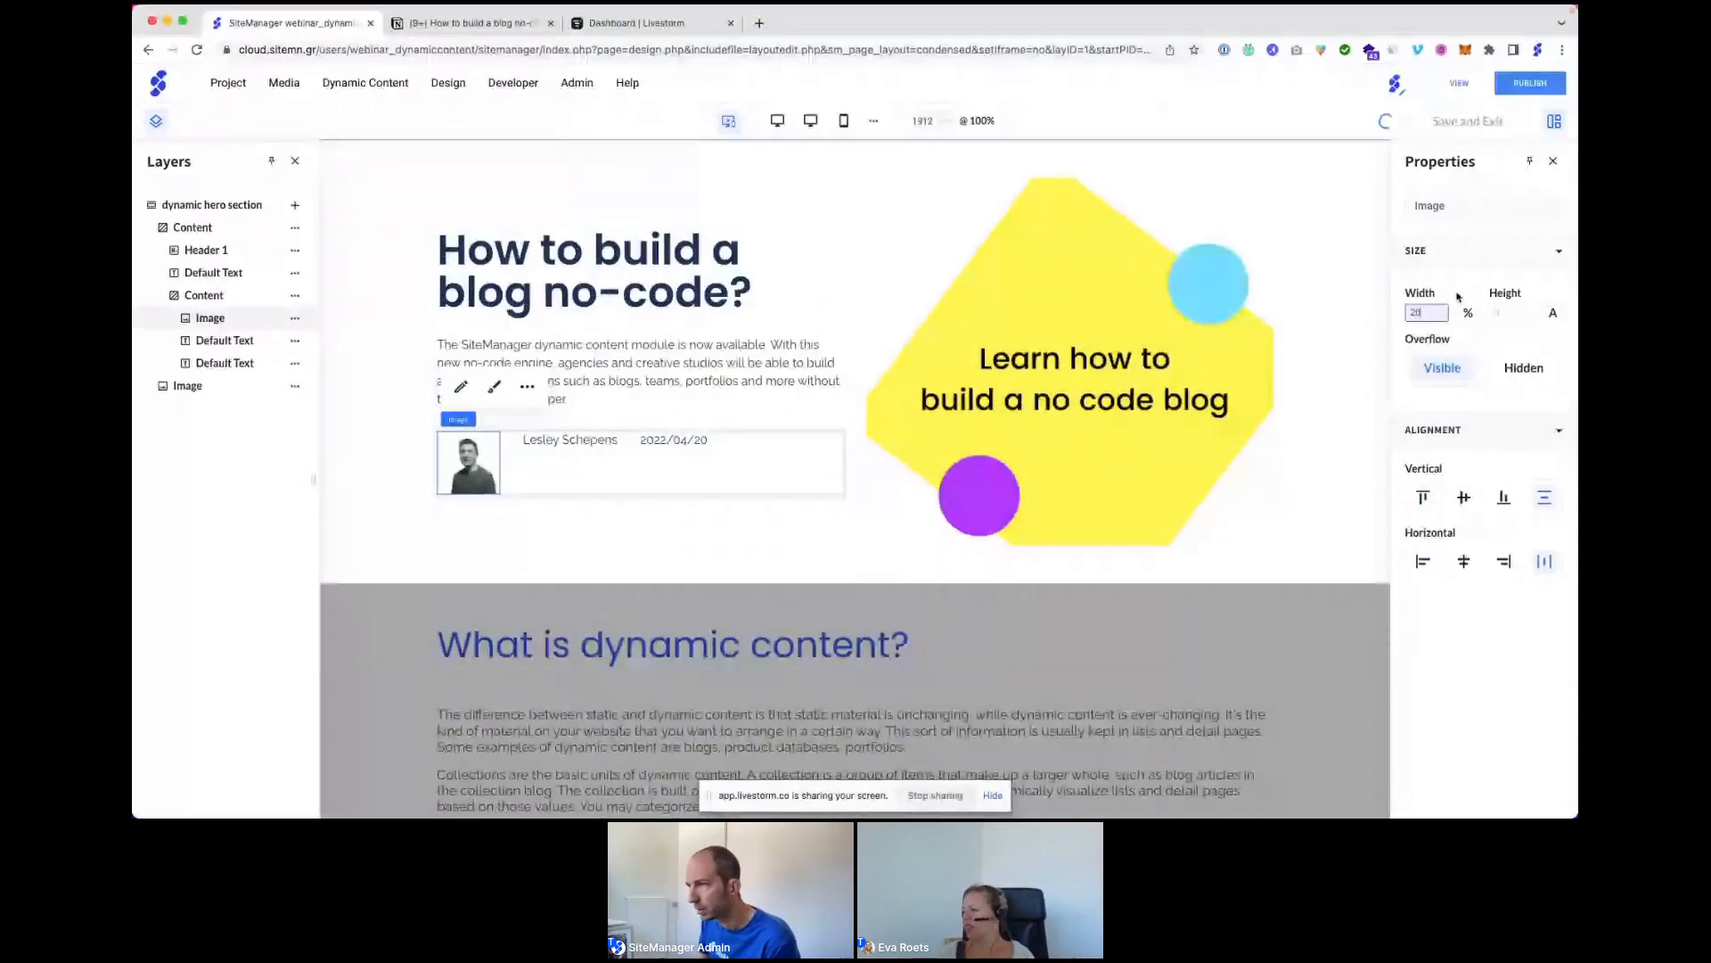
click(492, 439)
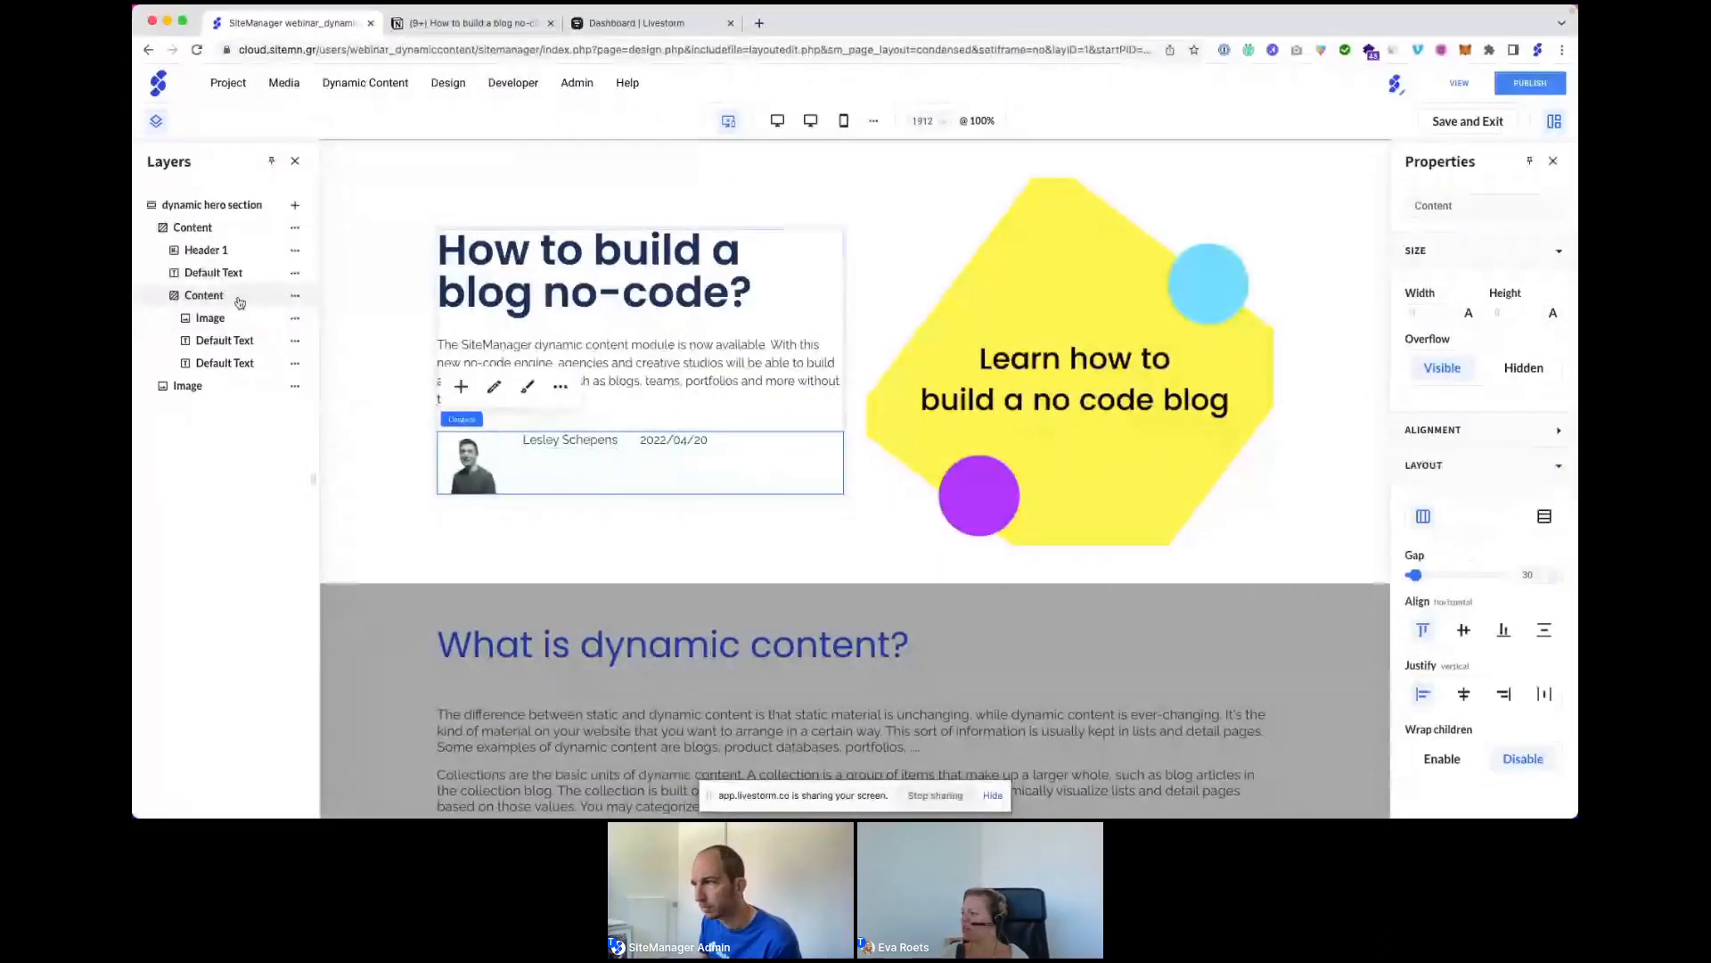
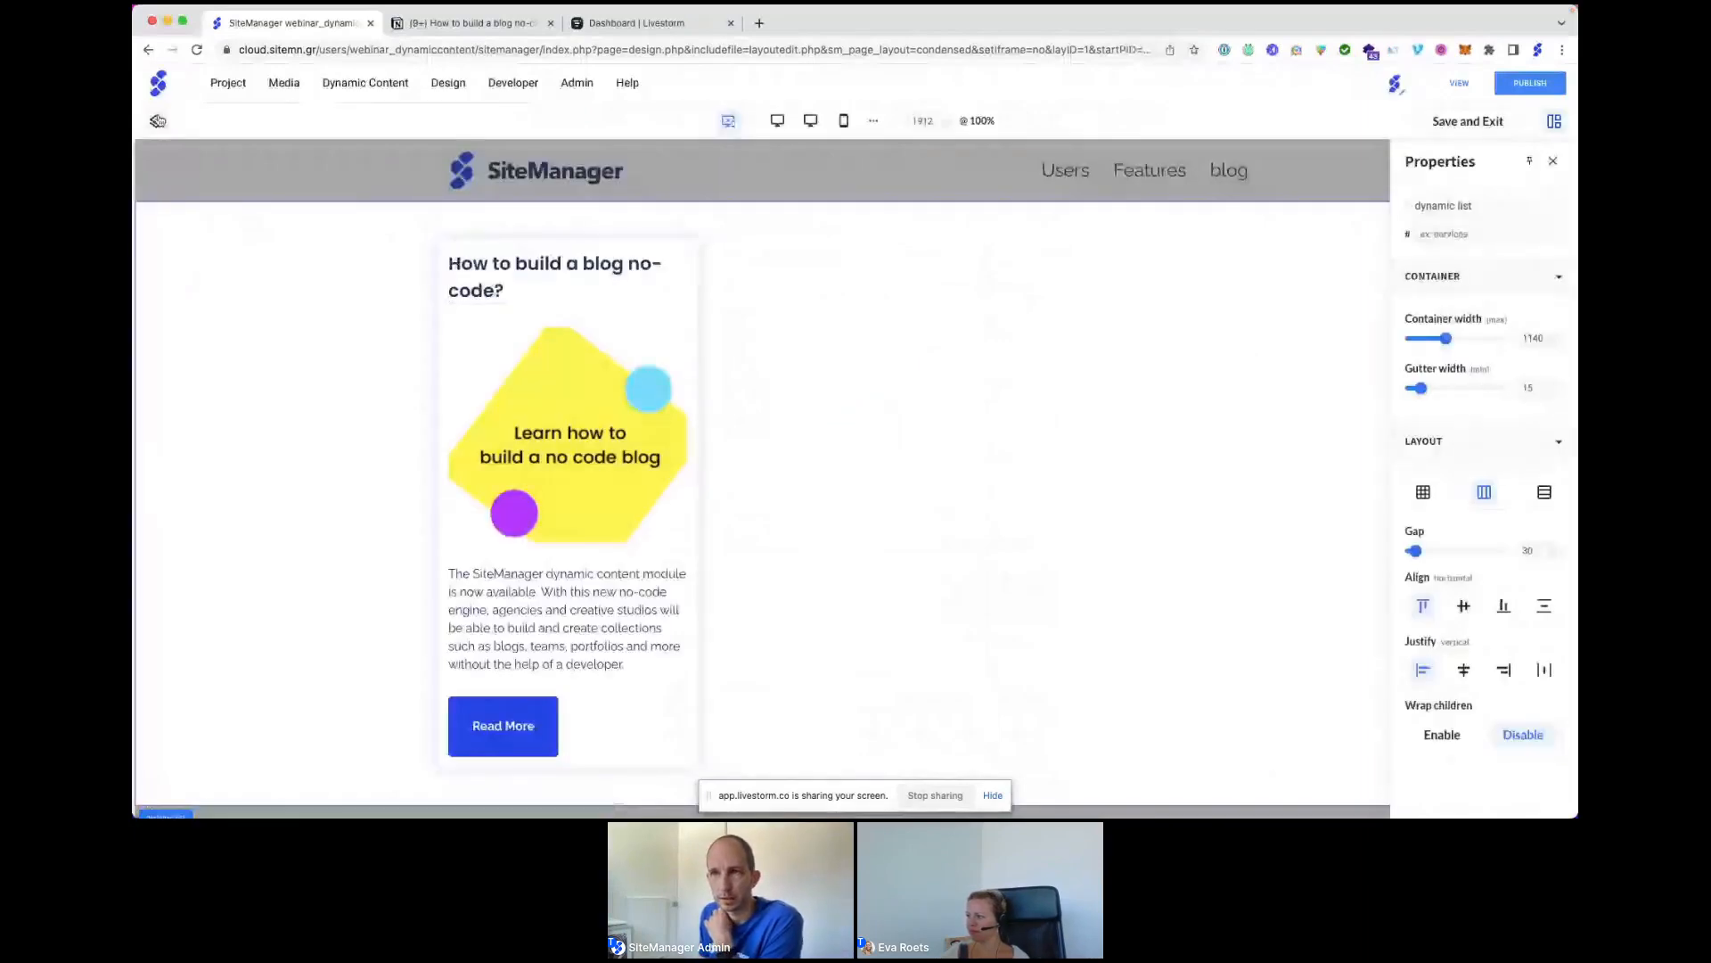
Open the Layers panel to show the element tree of the dynamic list's blog card.
click(158, 121)
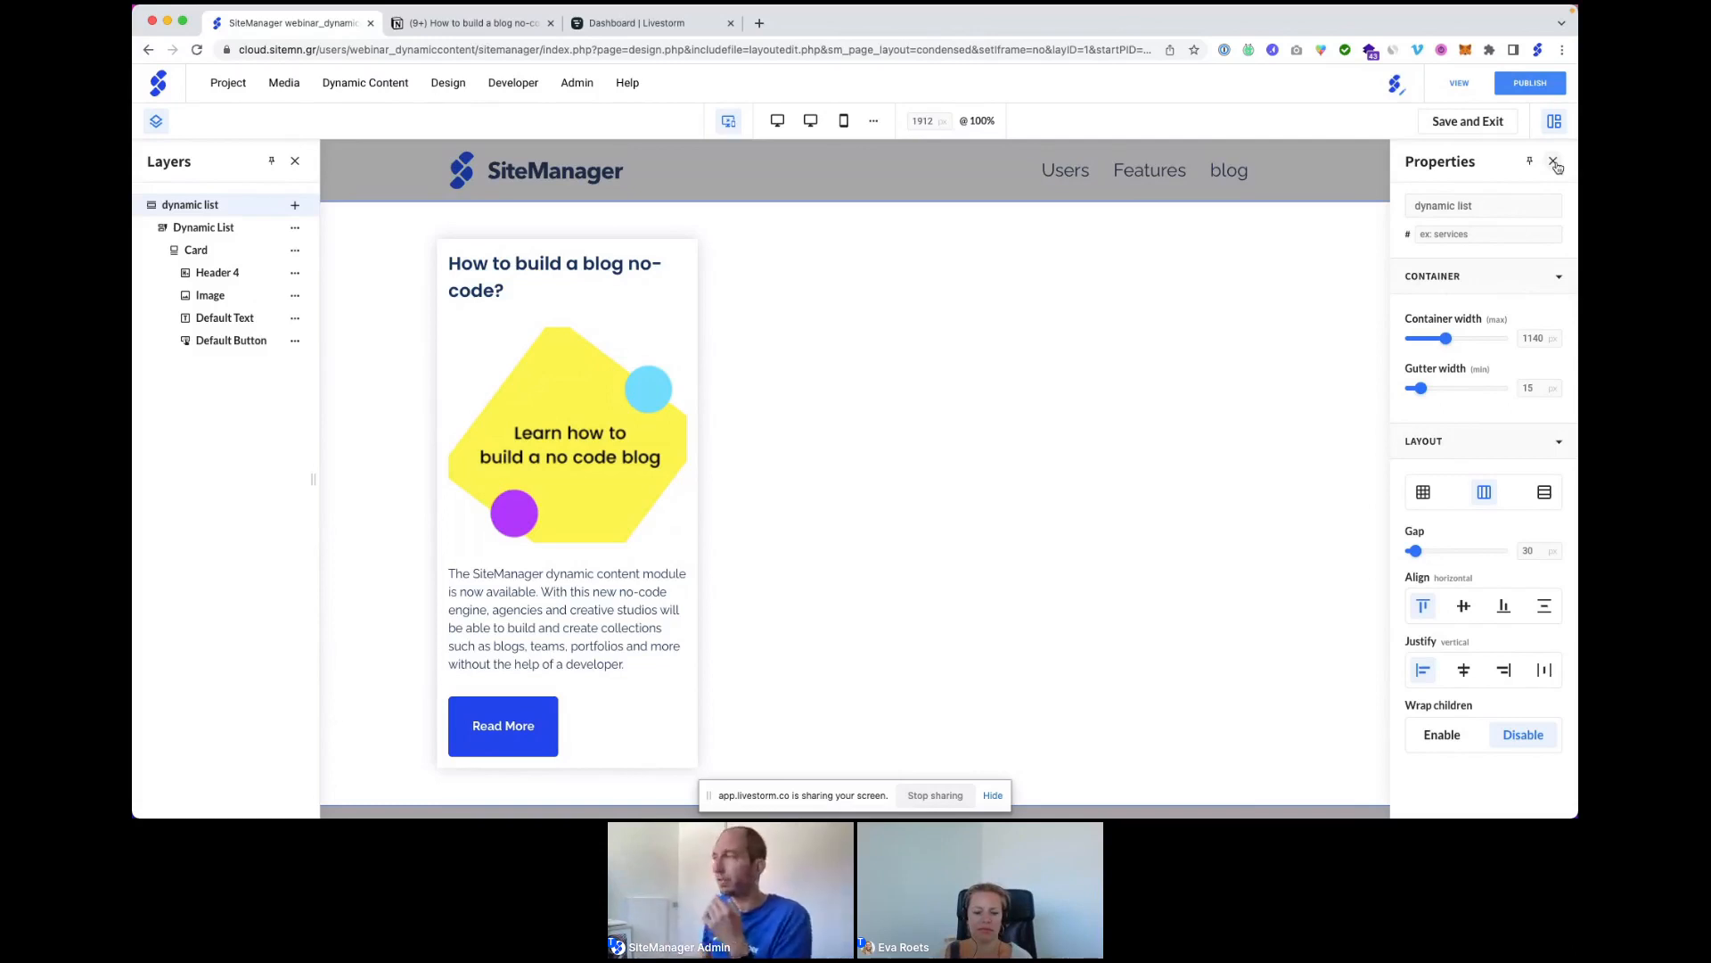
Close the Properties panel and open the Blog articles collection from Dynamic Content.
click(1554, 162)
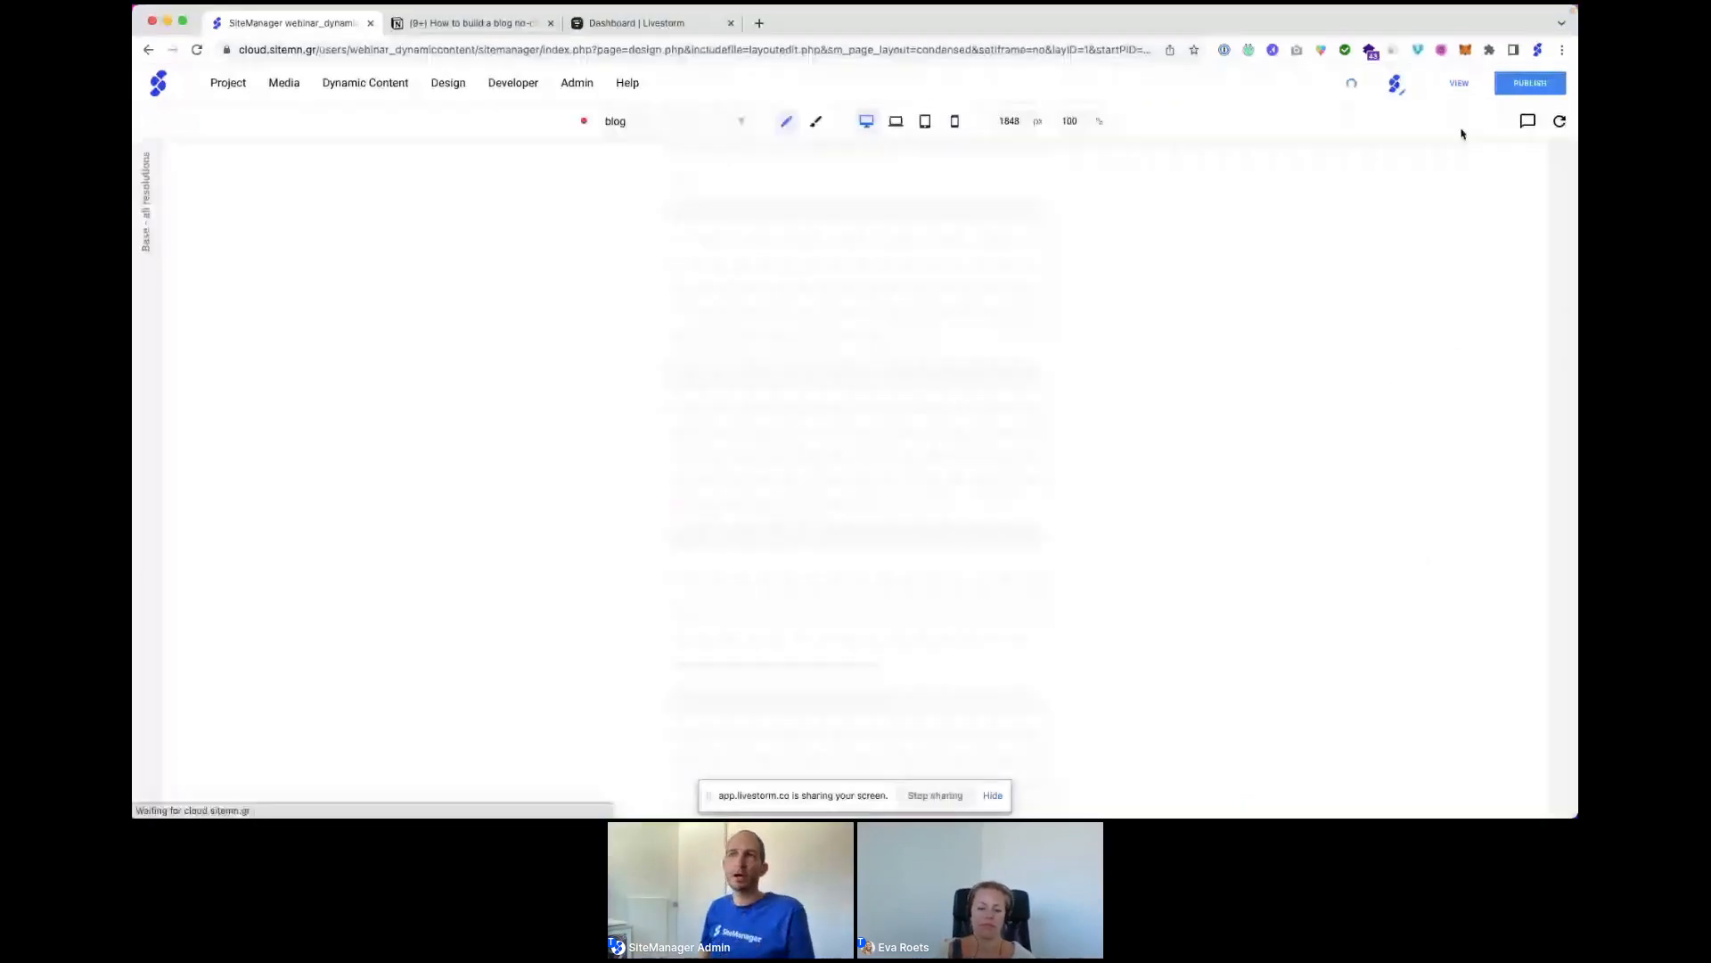
click(347, 85)
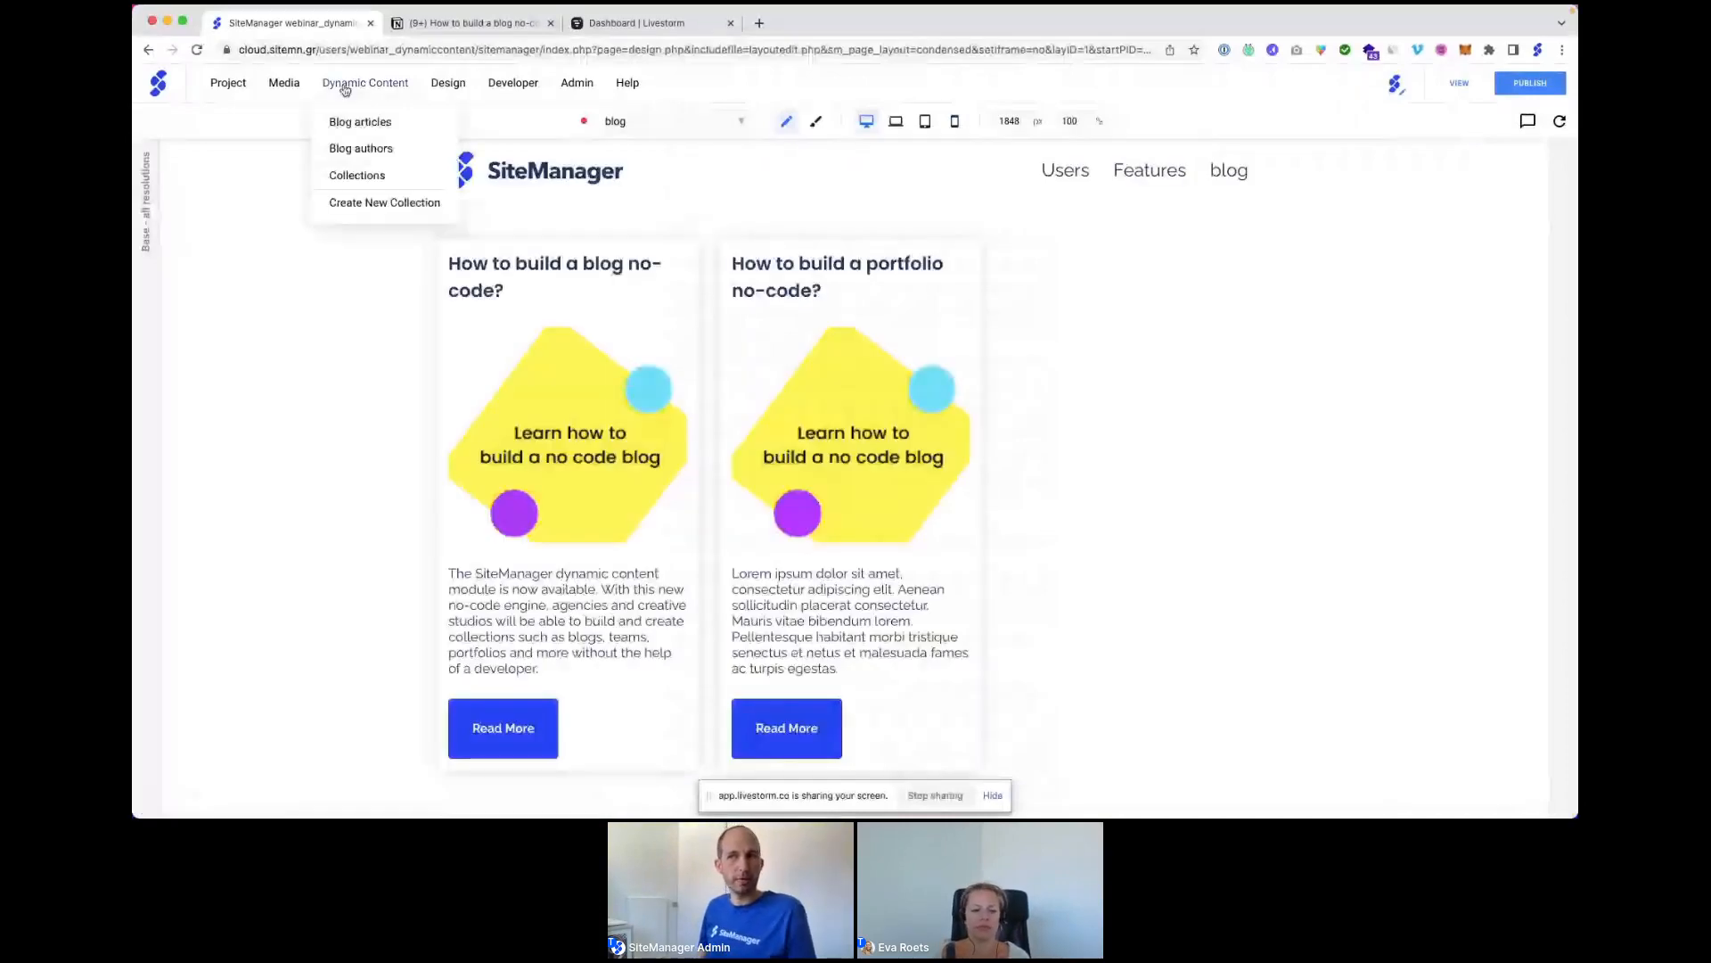
click(361, 121)
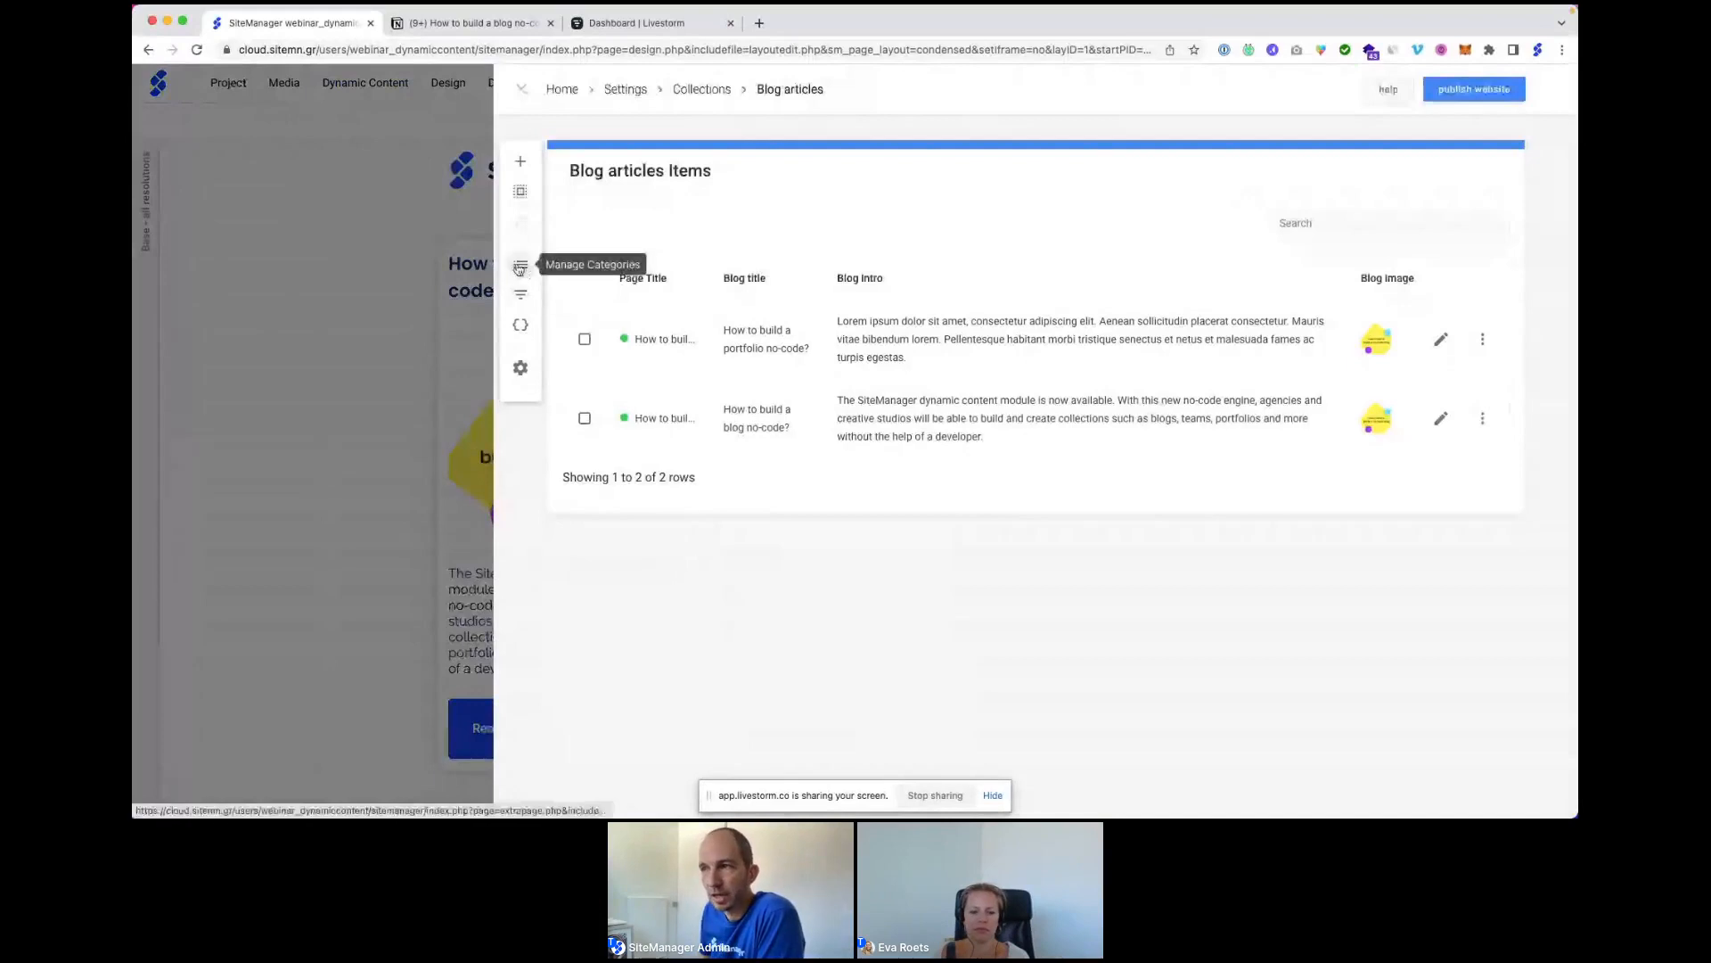
Under All topics, add the subcategories Web design, no-code / low-code and customer stories.
click(519, 268)
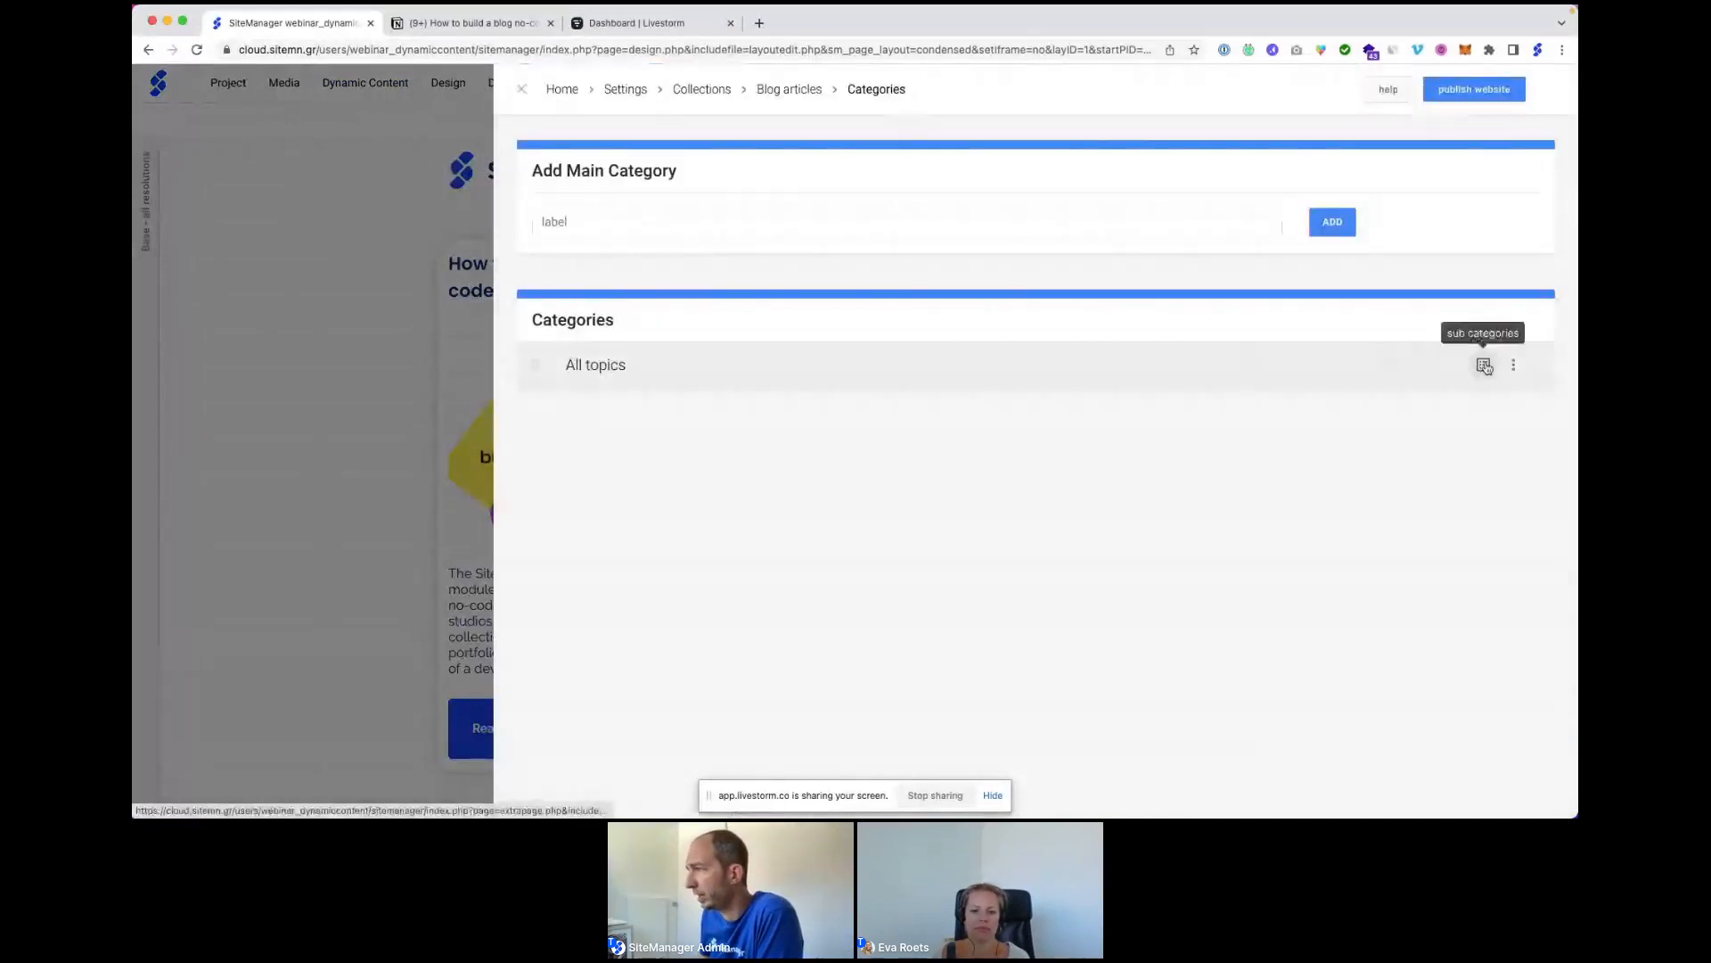
click(1484, 366)
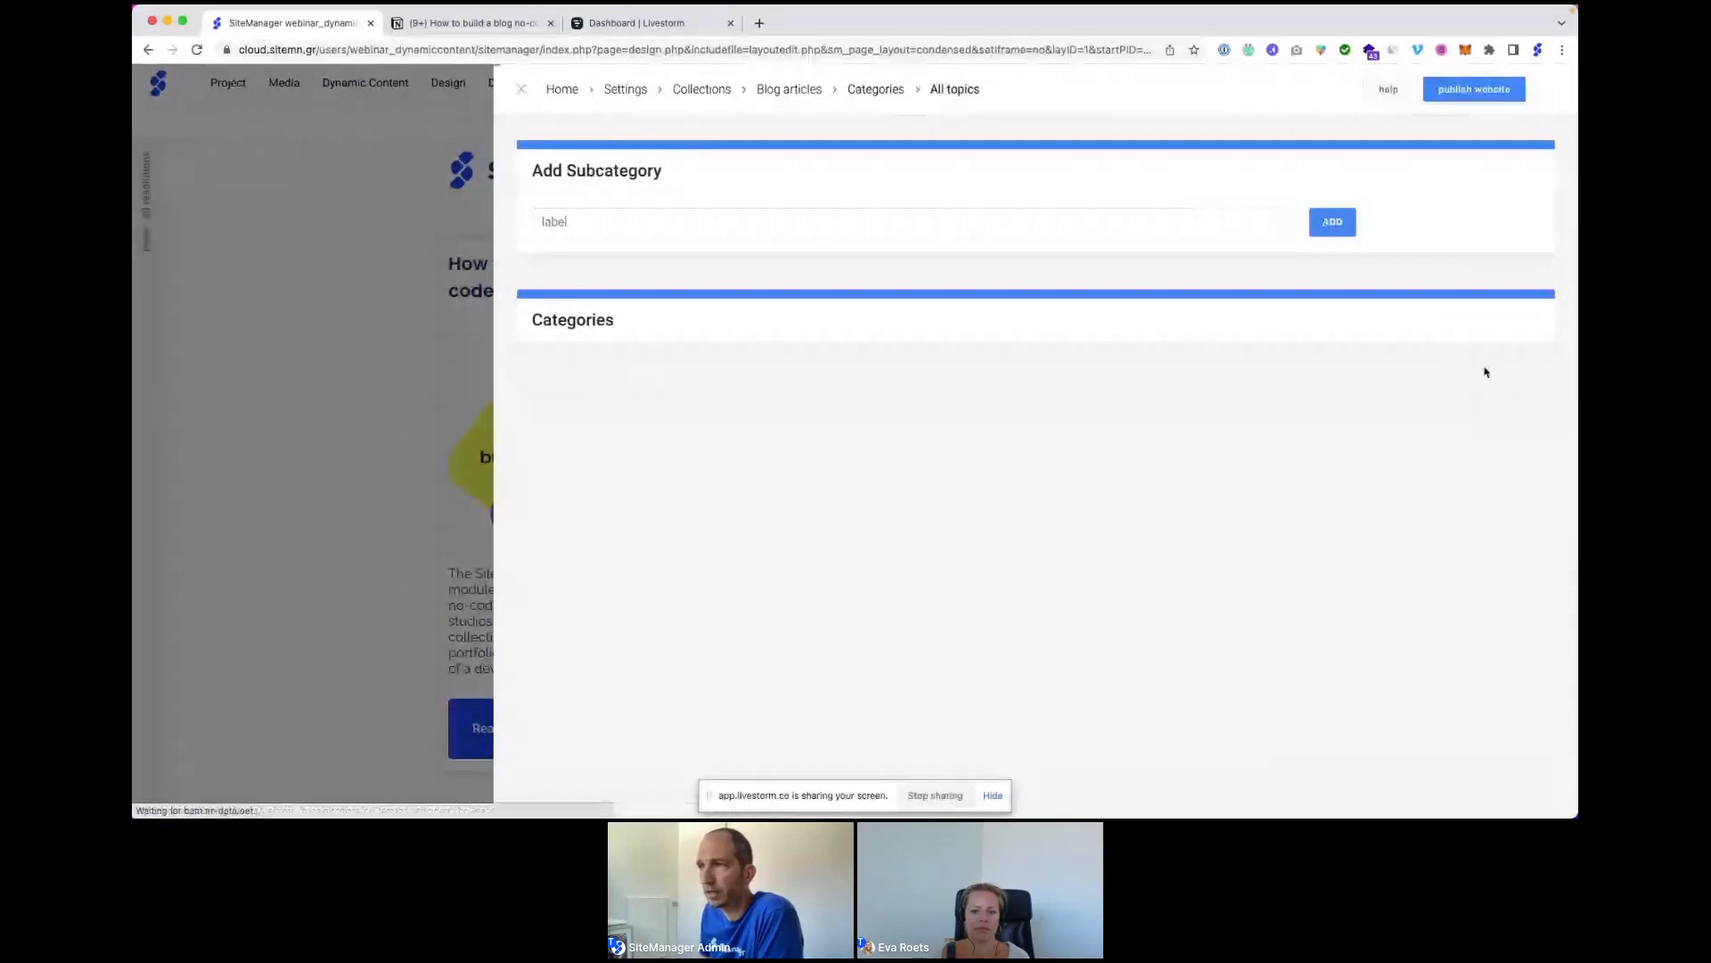
click(633, 232)
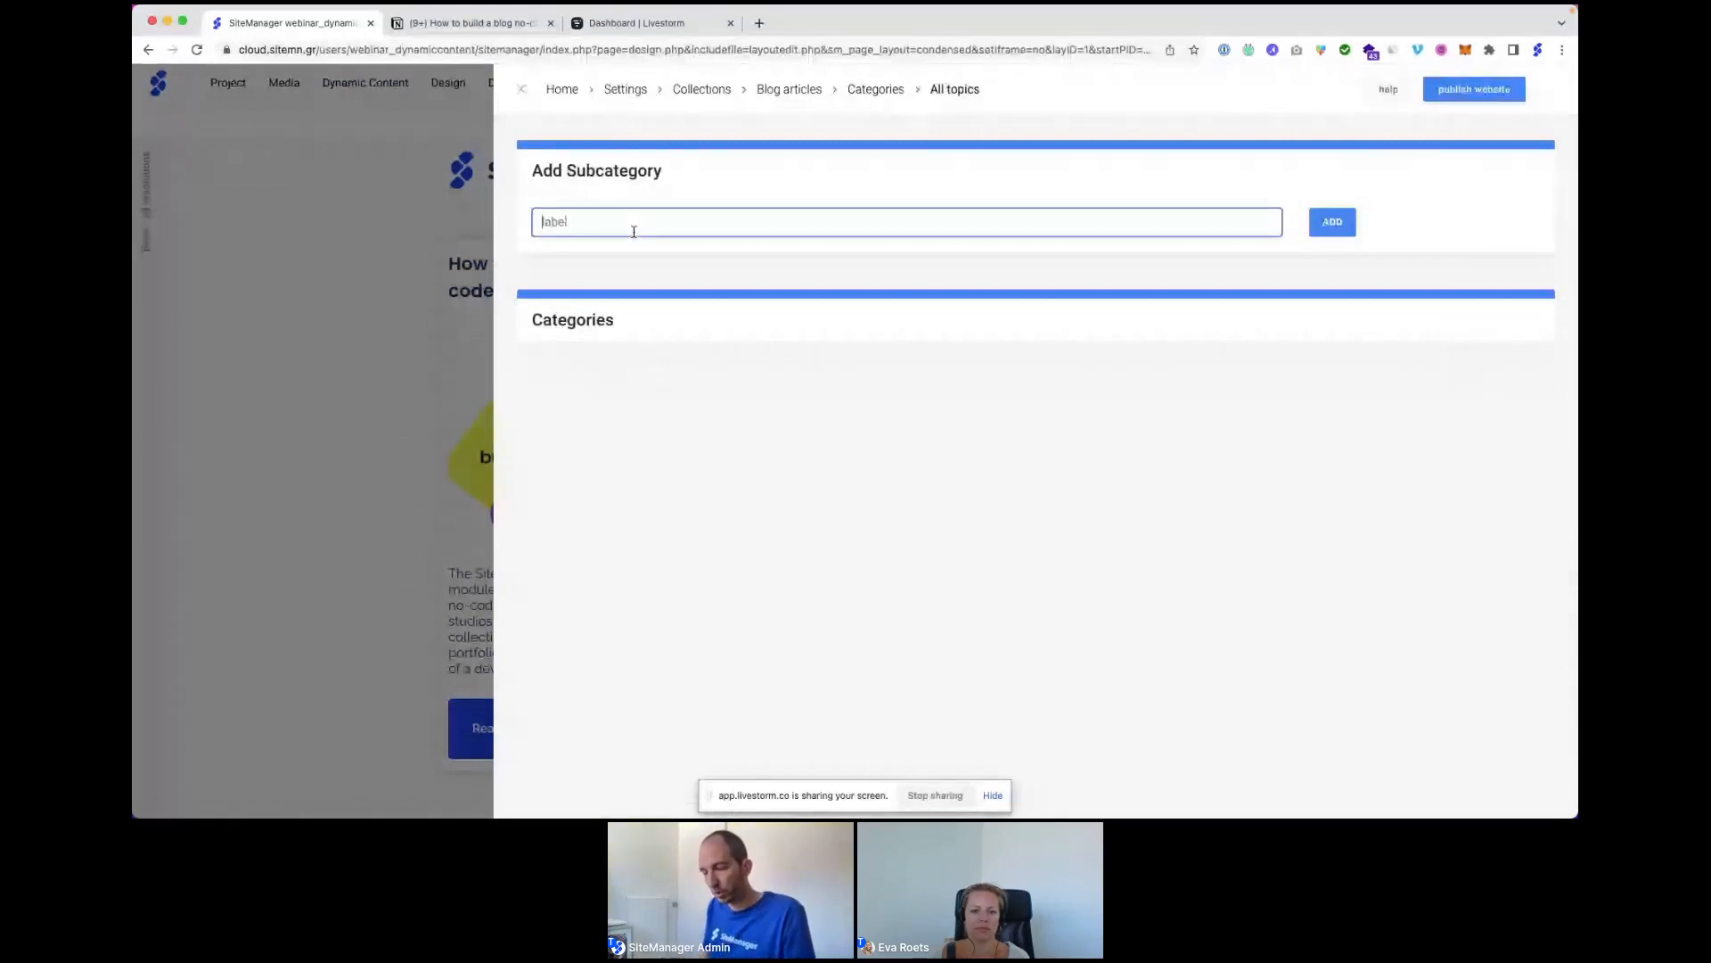
text(Web)
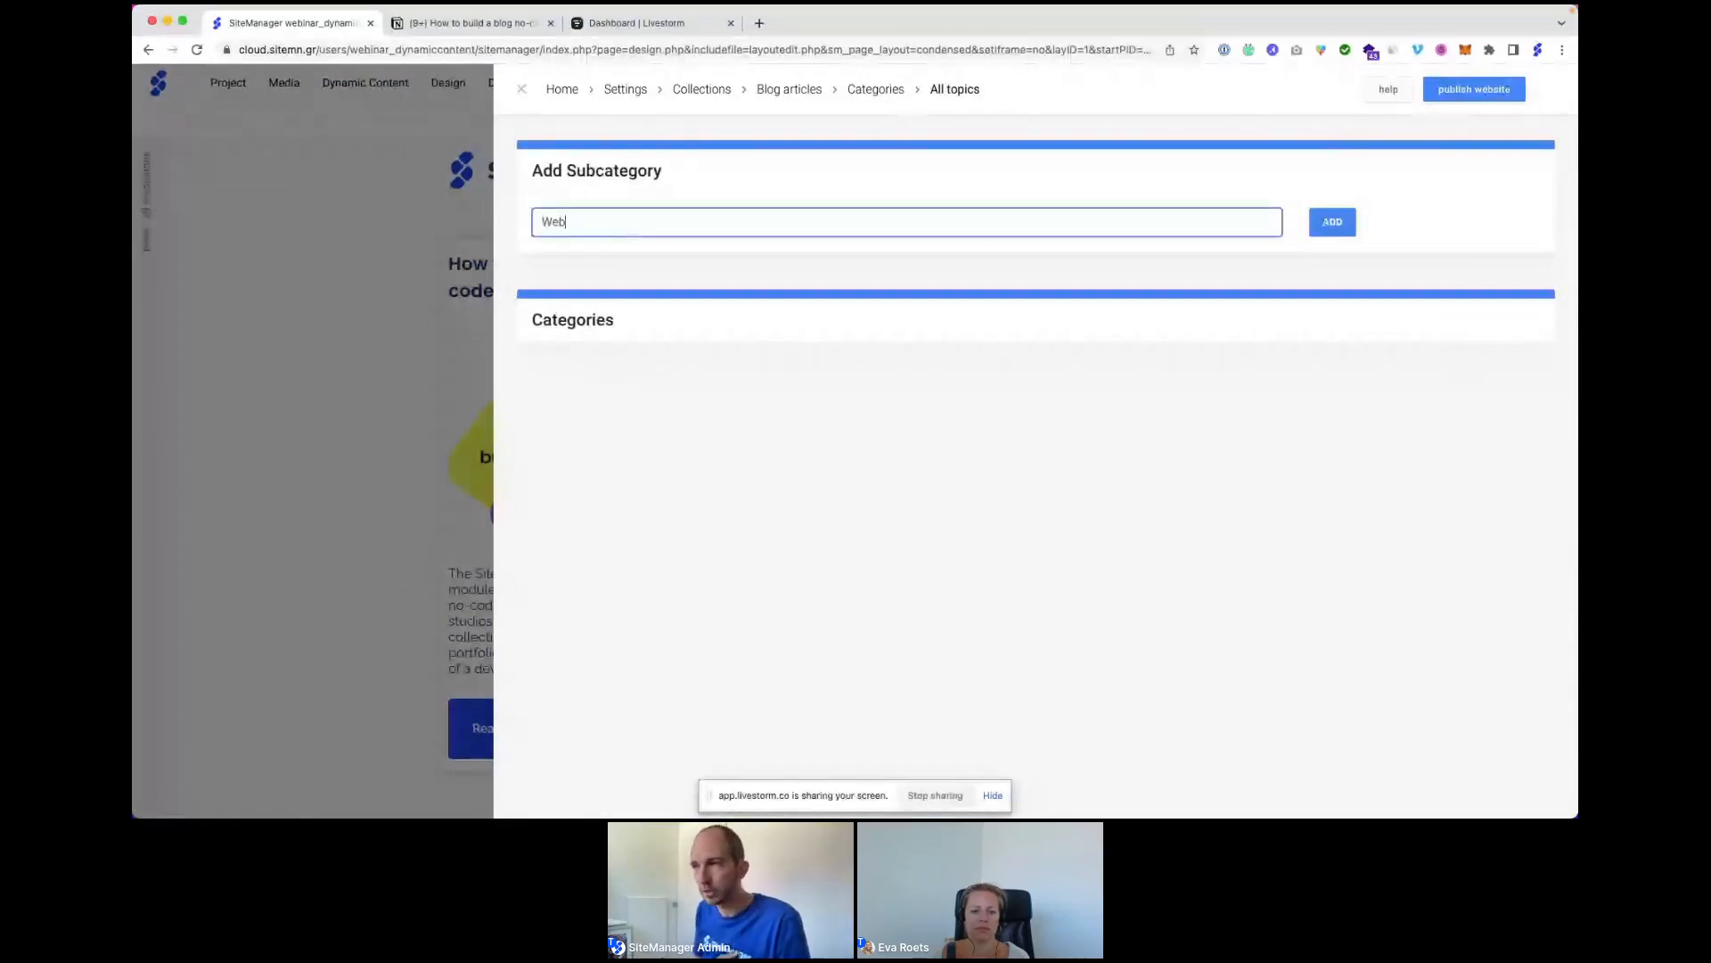
text( design)
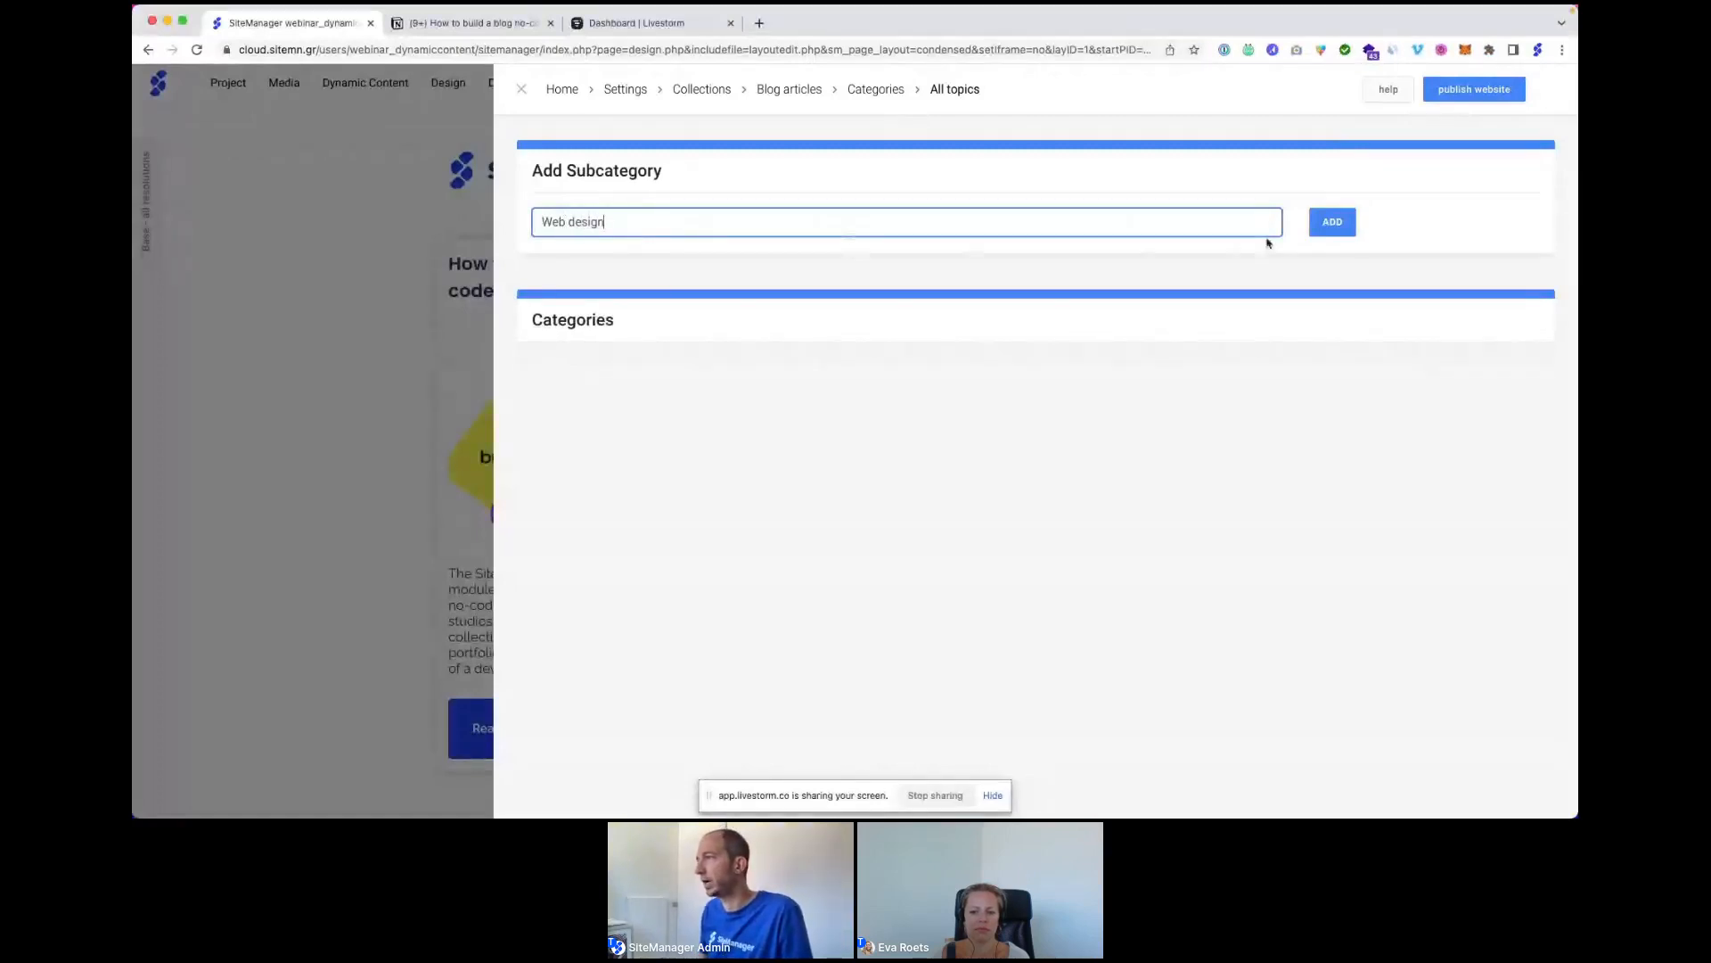
click(1329, 223)
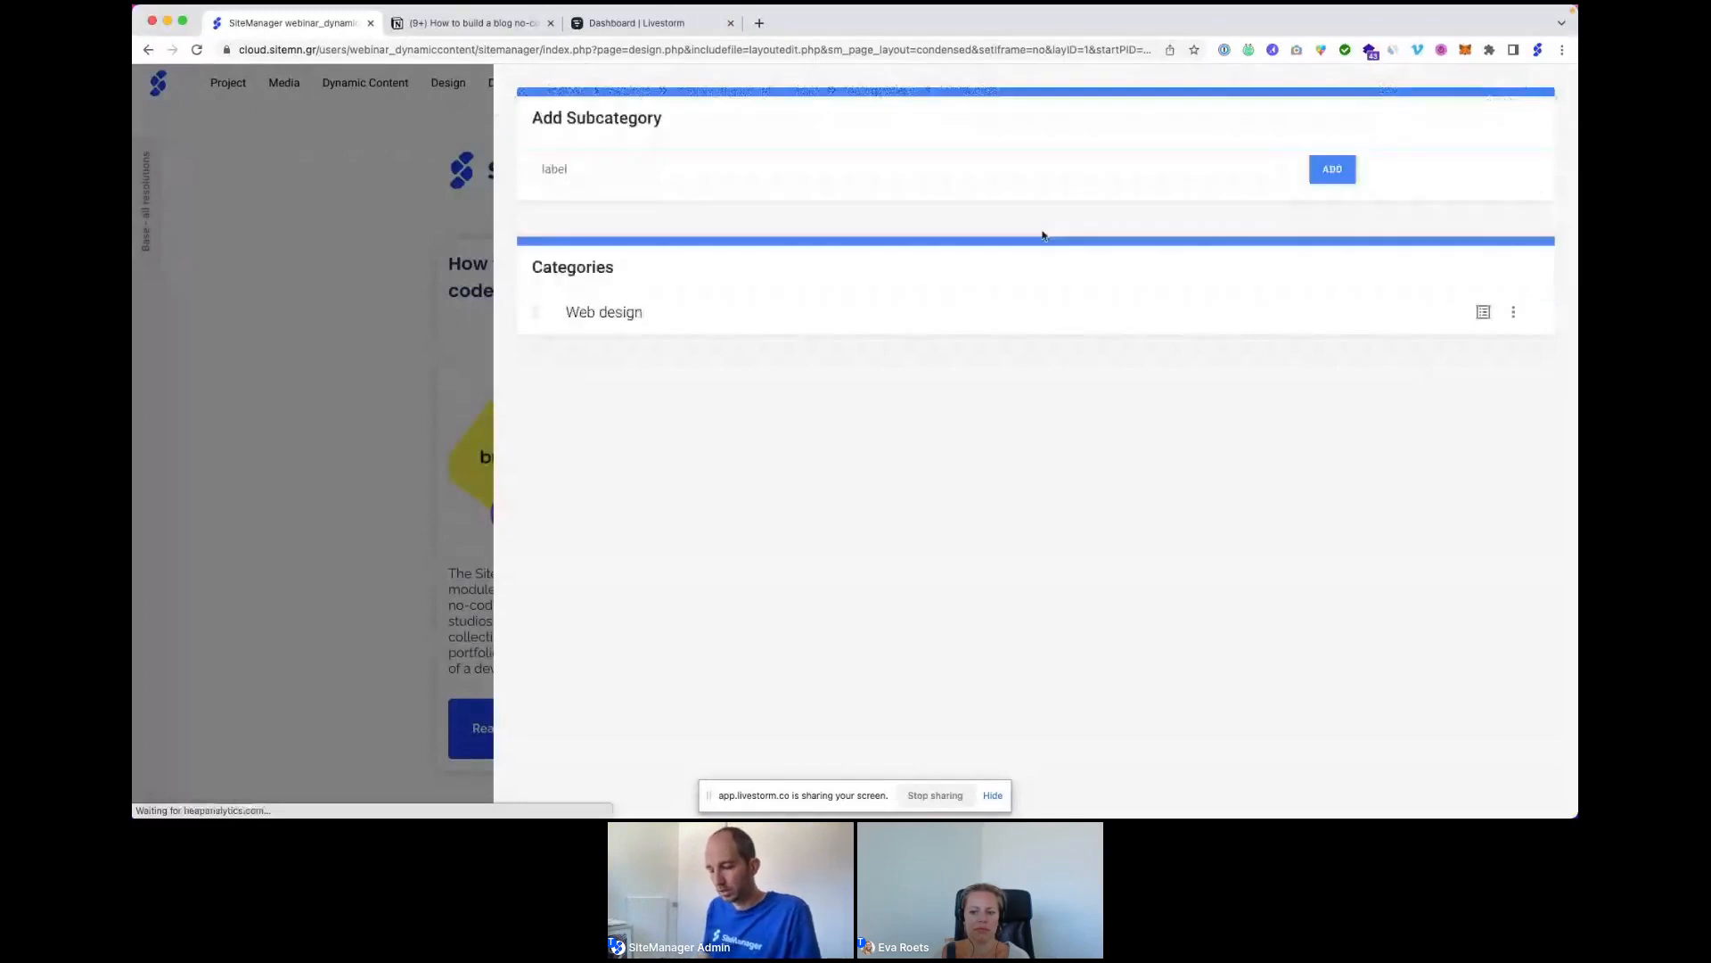
click(576, 223)
text(no)
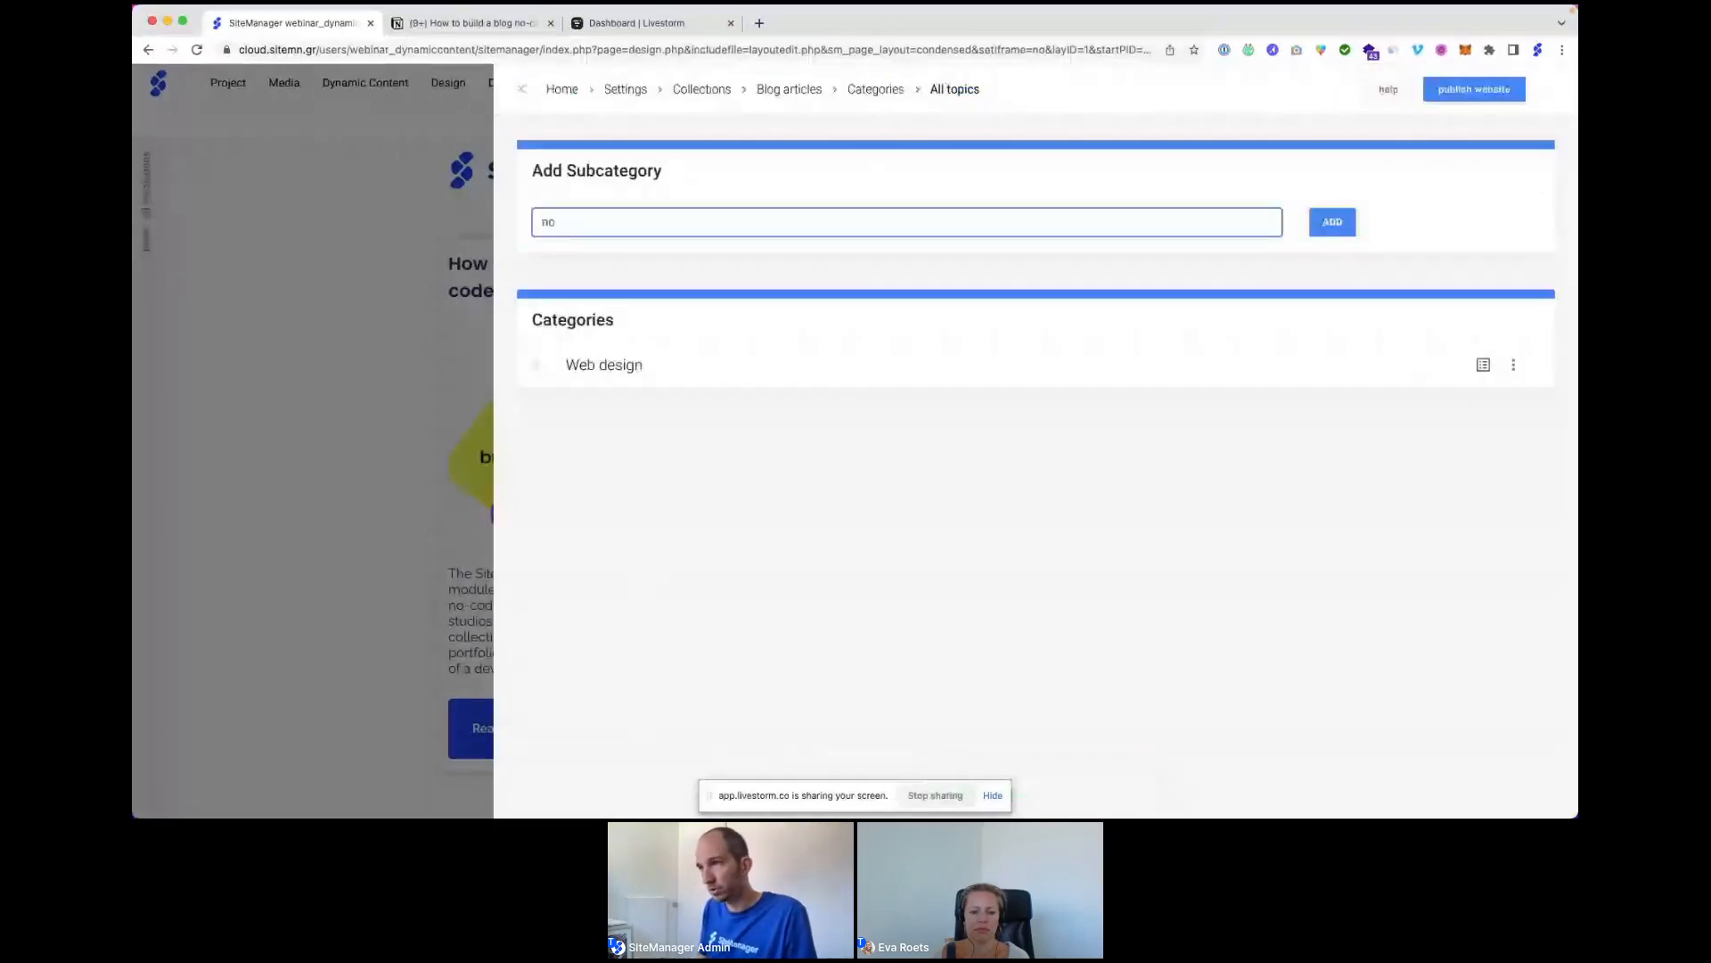
text(-code)
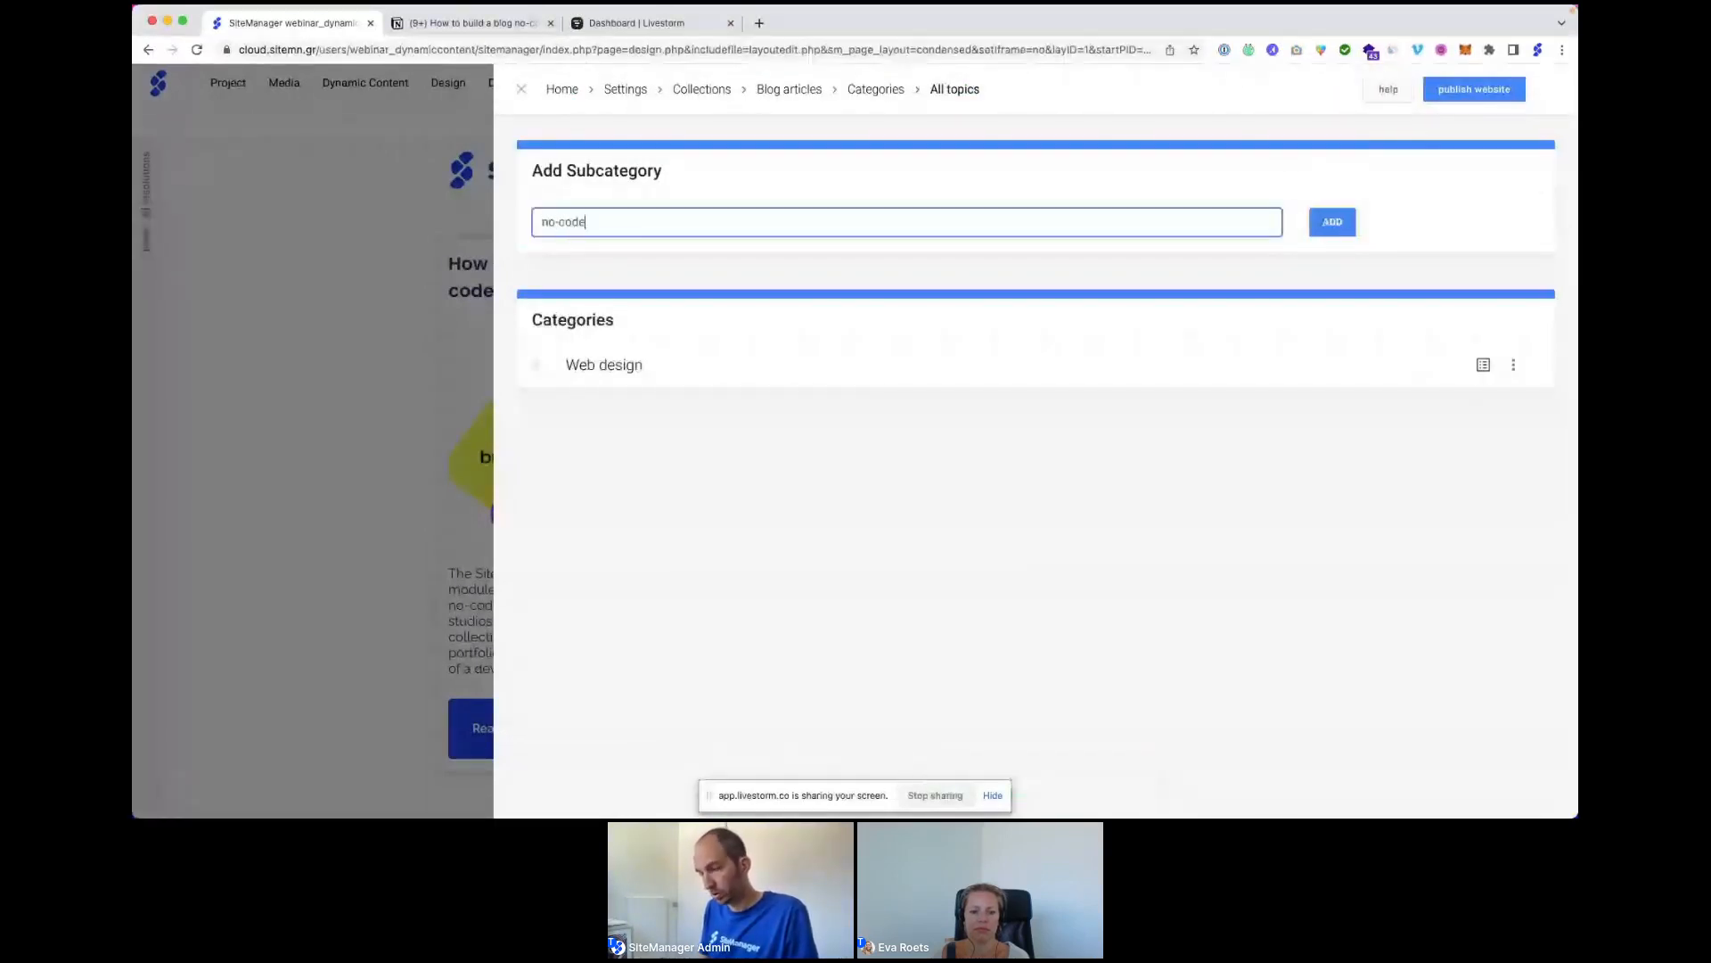
text( / low-code)
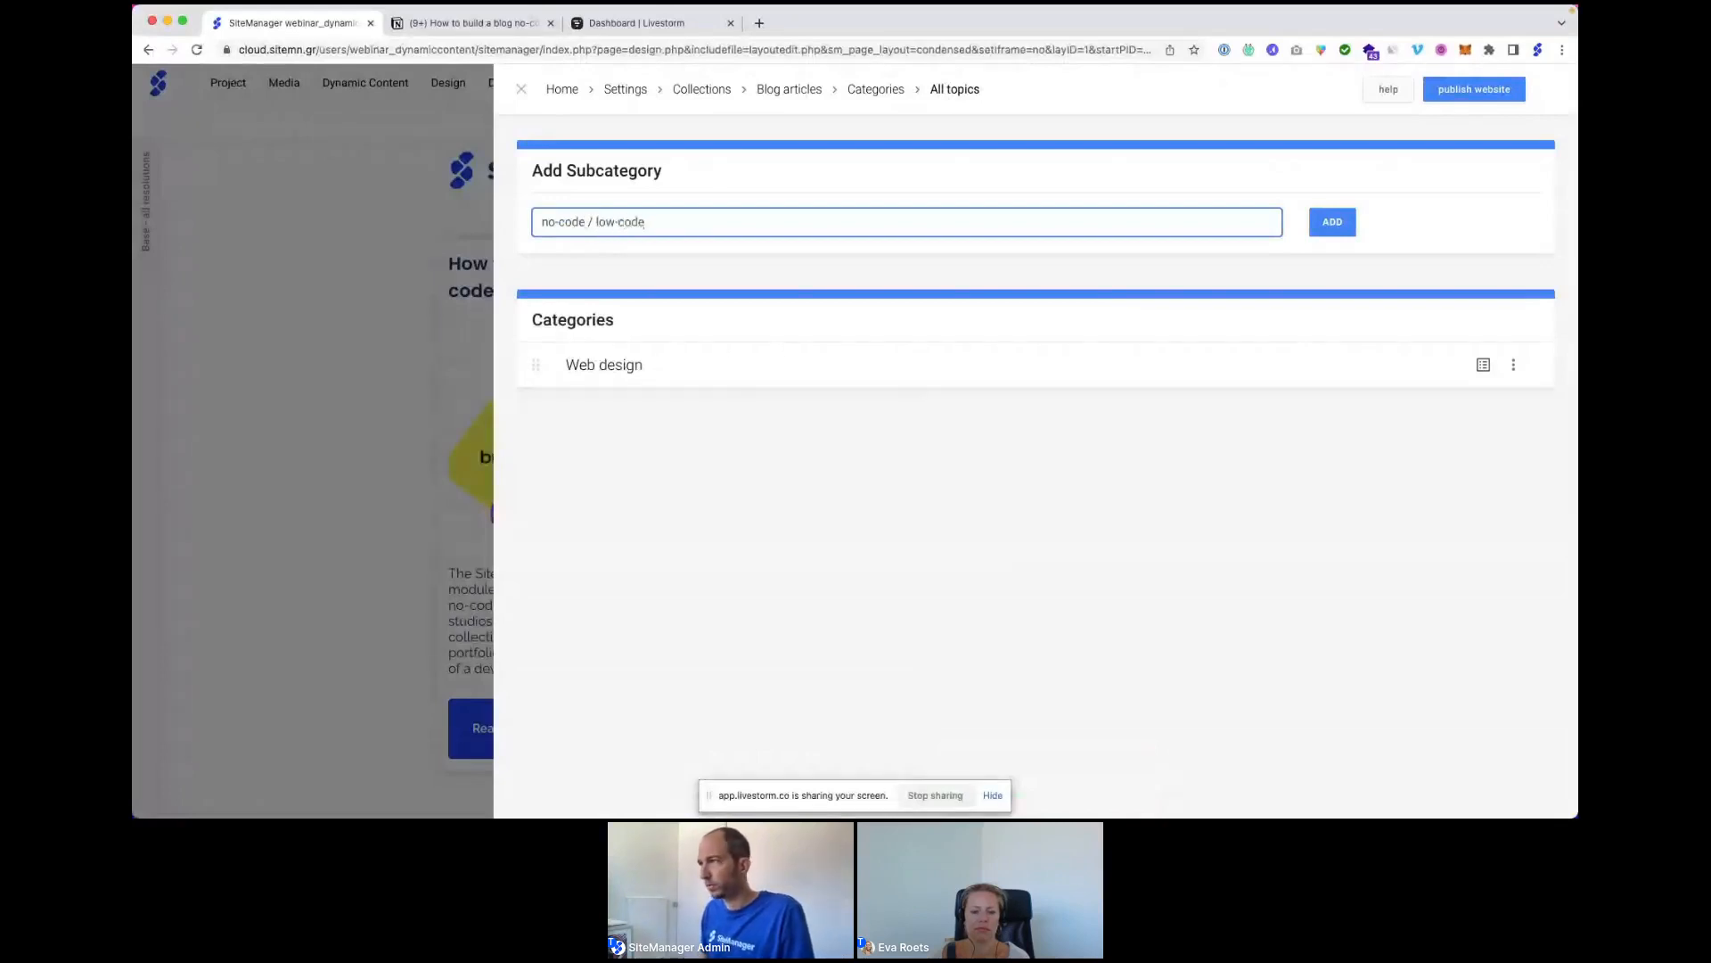
click(1321, 222)
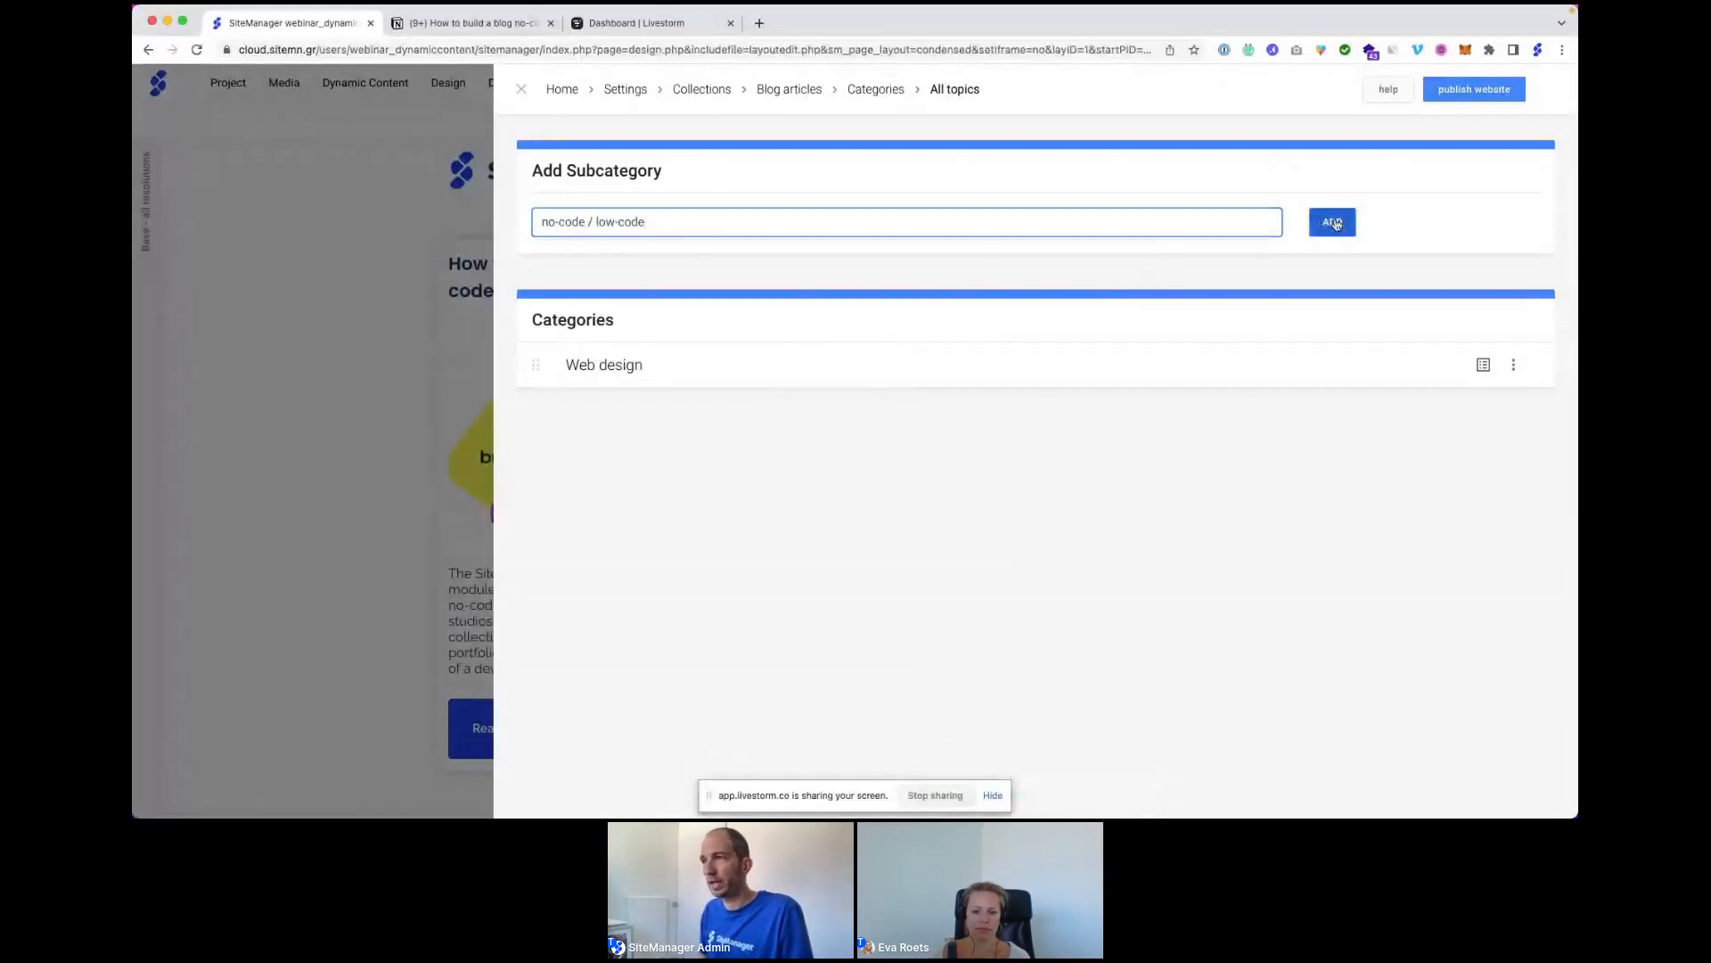
click(615, 224)
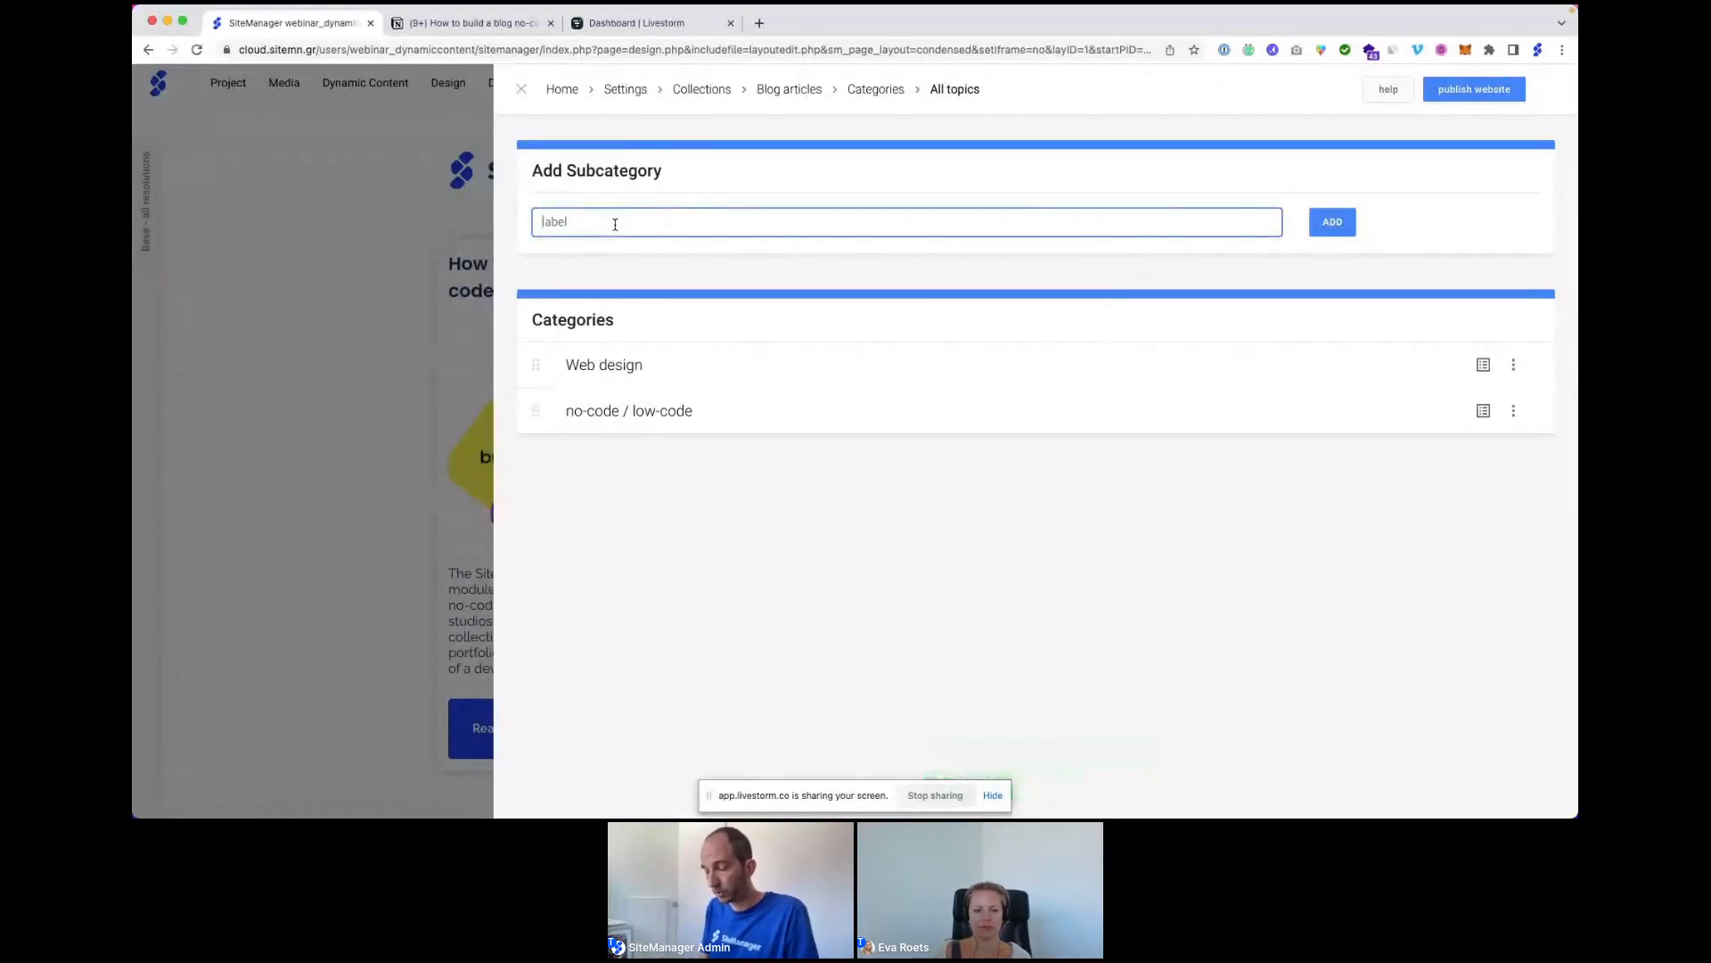
text(customer stor)
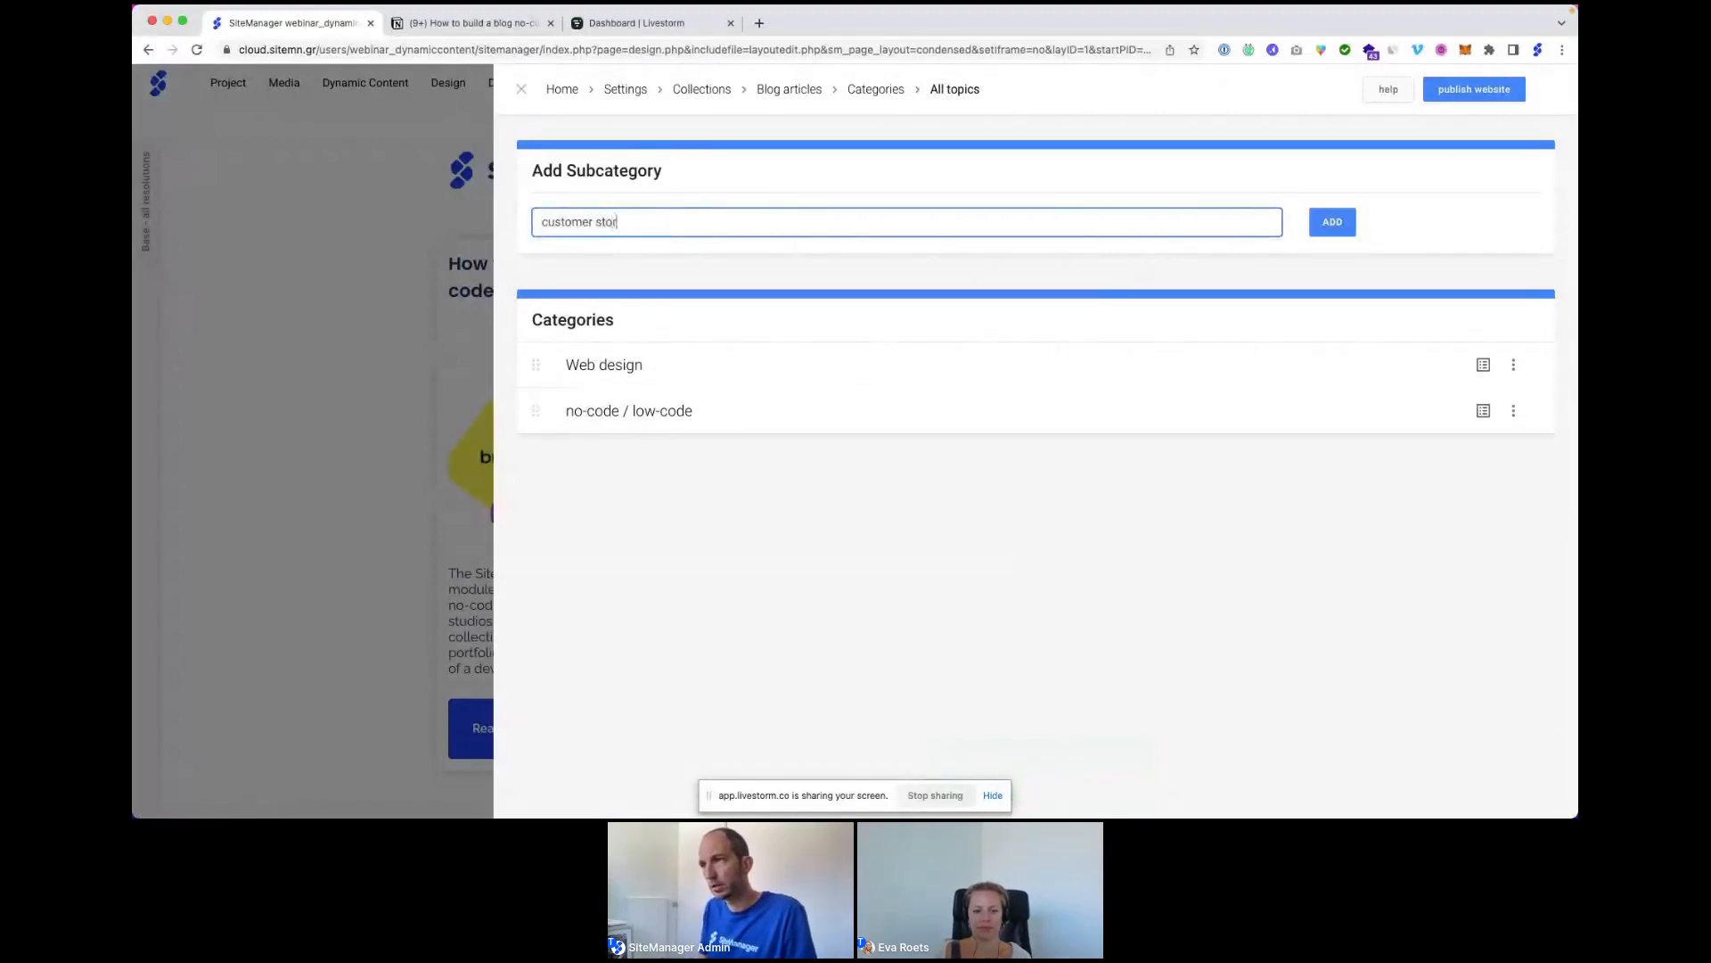
text(ies)
click(1344, 228)
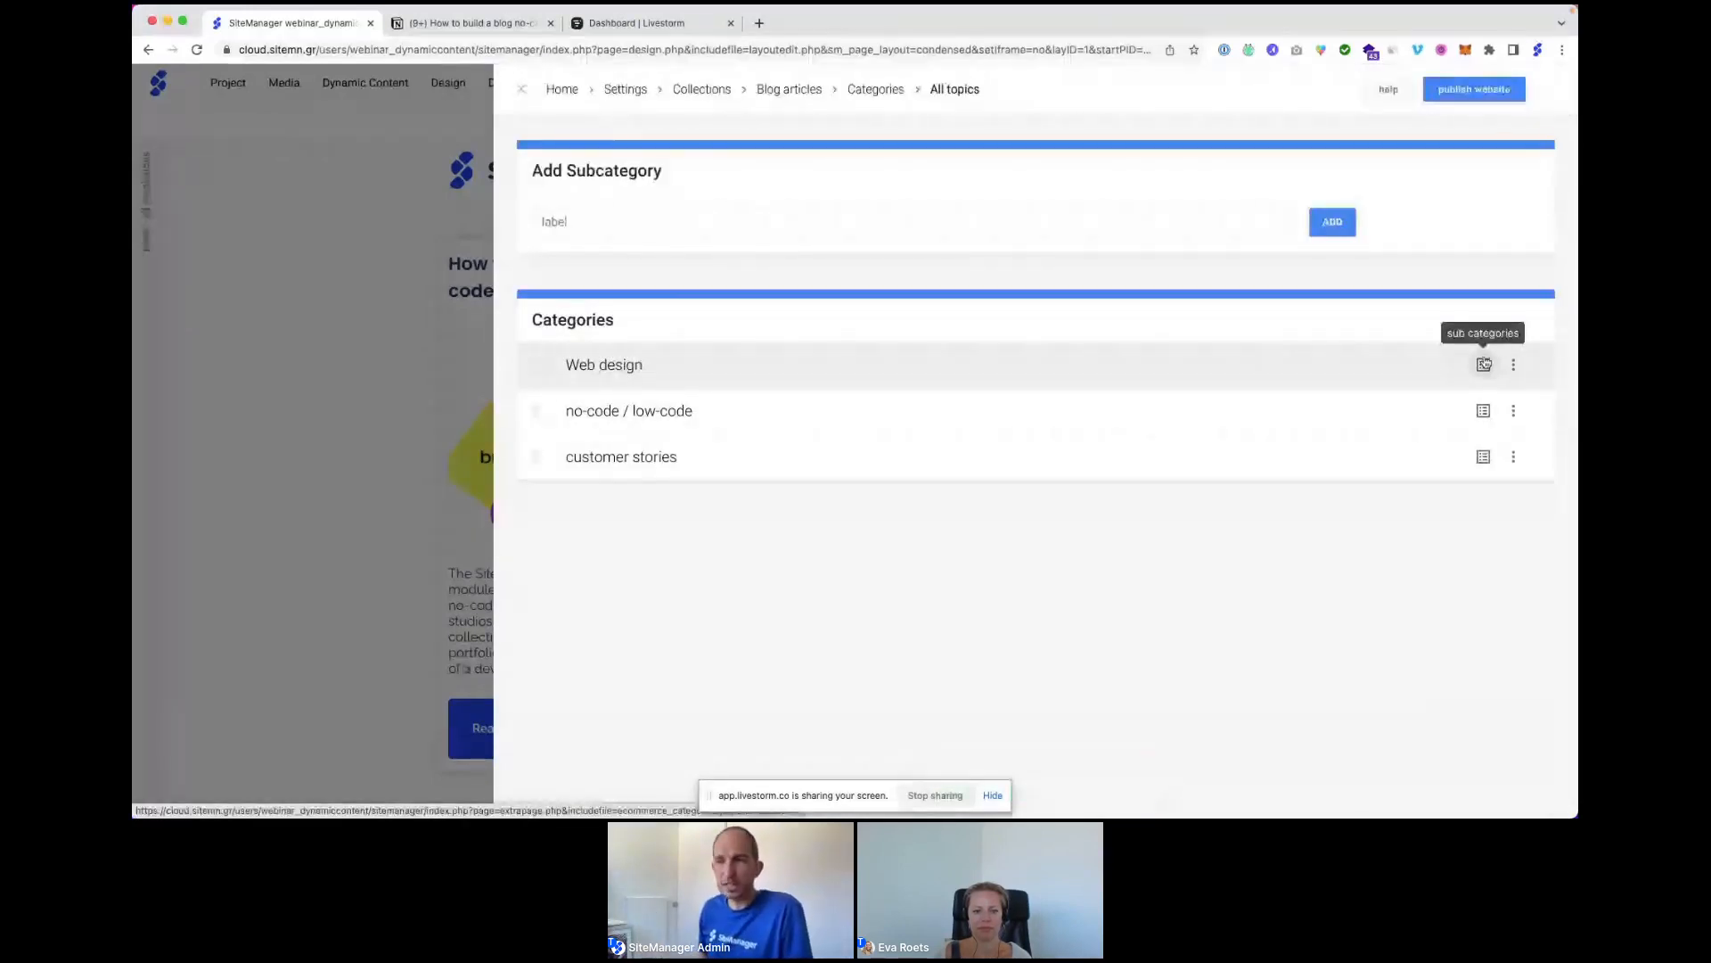
click(793, 90)
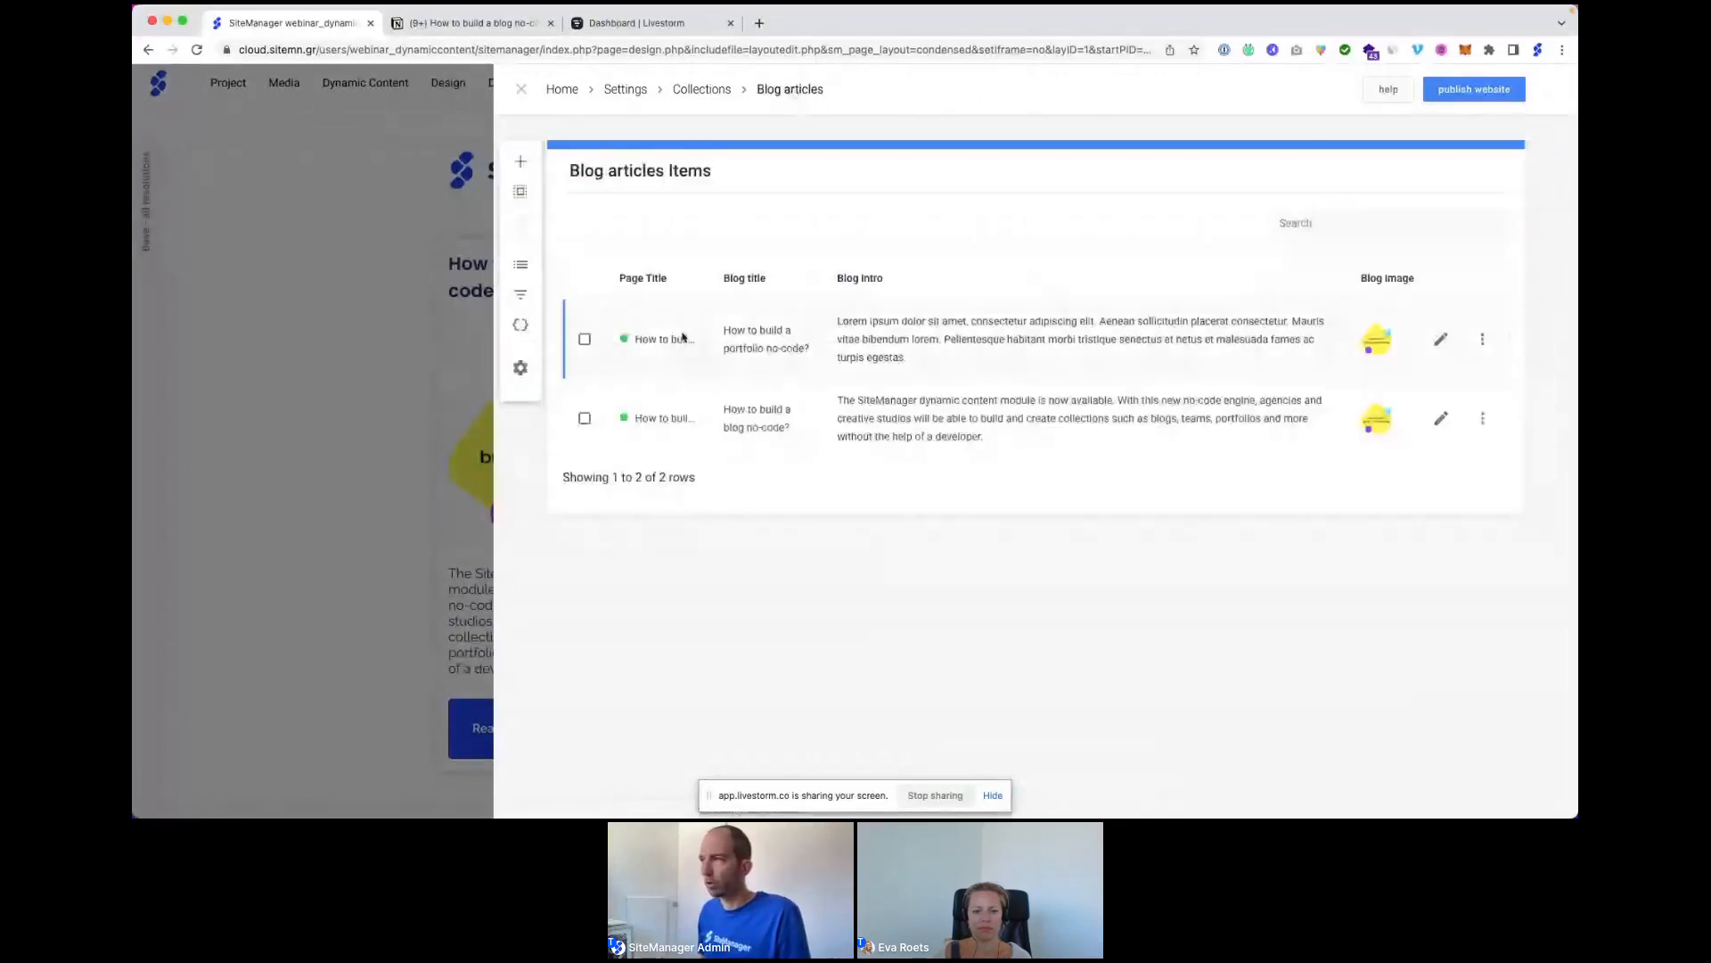
Open the portfolio no-code article's entry setup to check its settings and categories.
click(1441, 341)
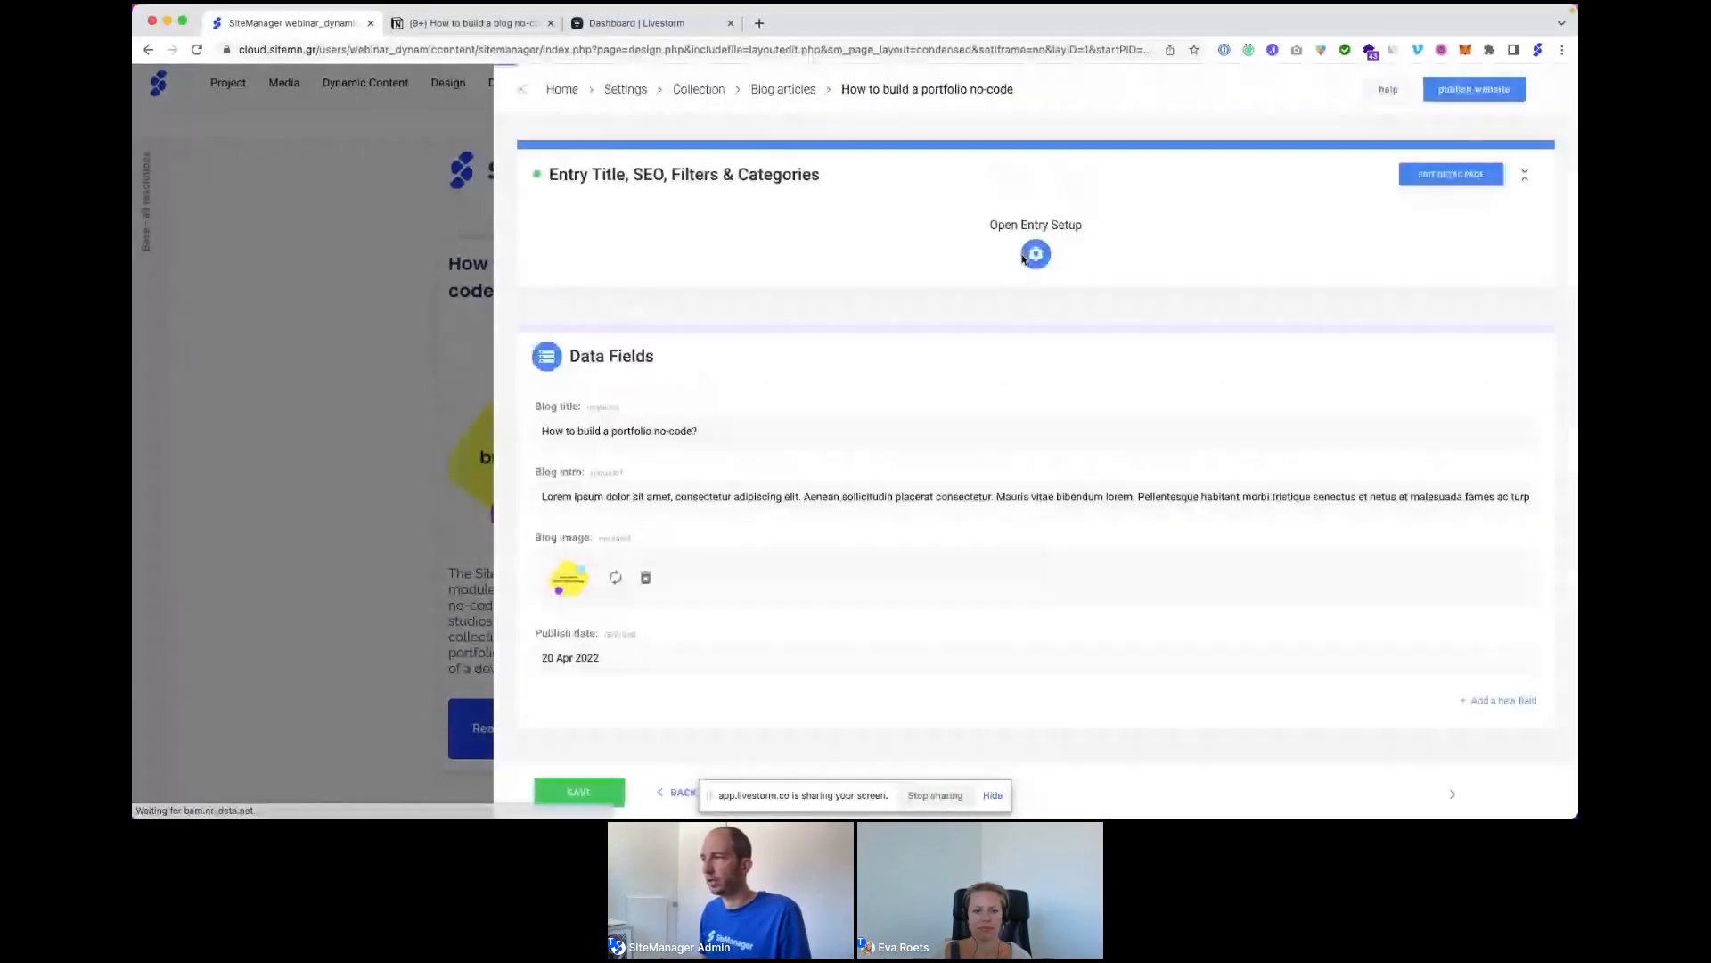
click(1034, 256)
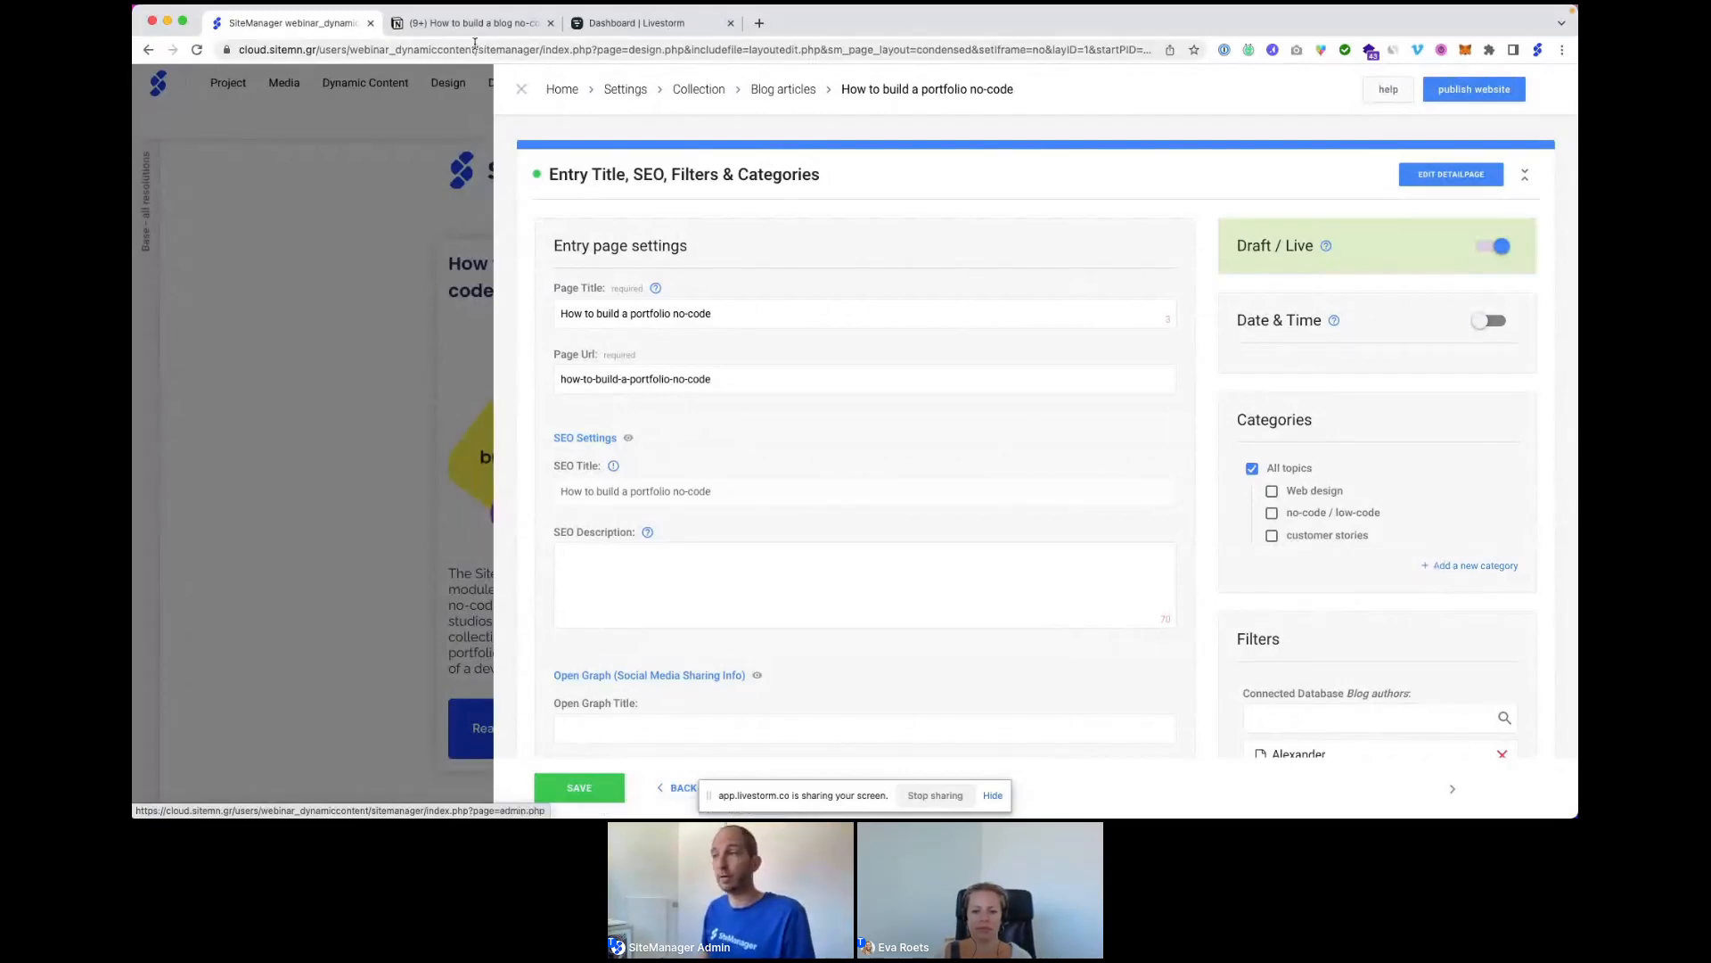
click(520, 90)
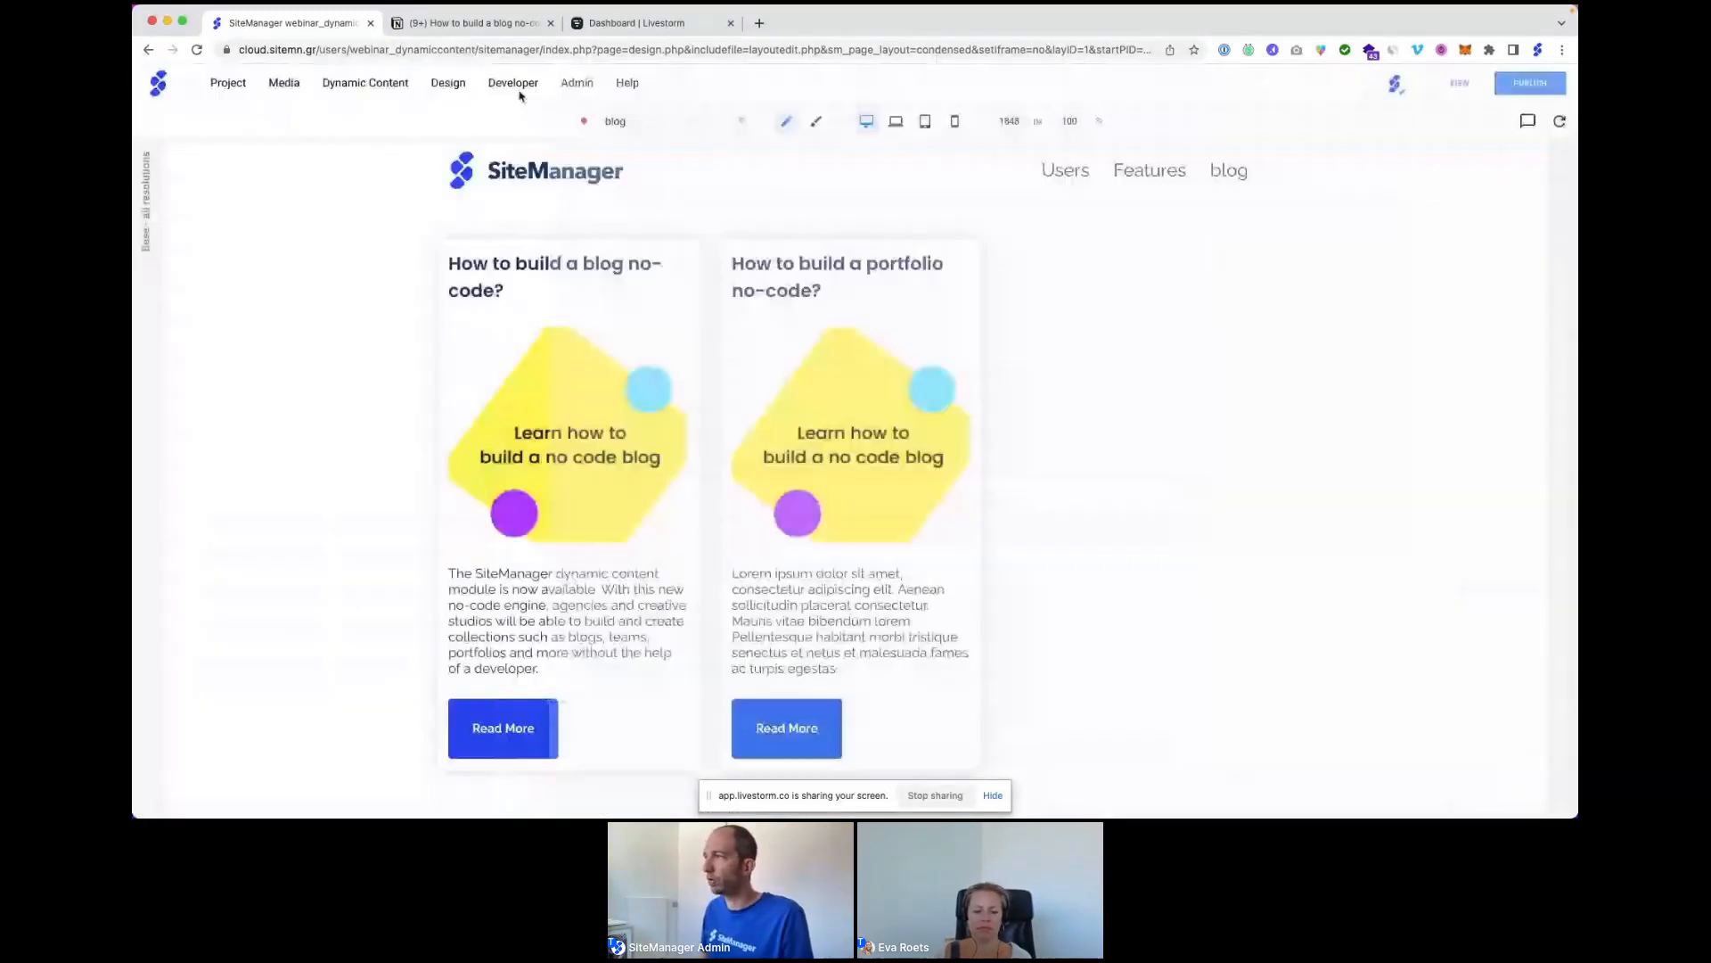
click(1501, 222)
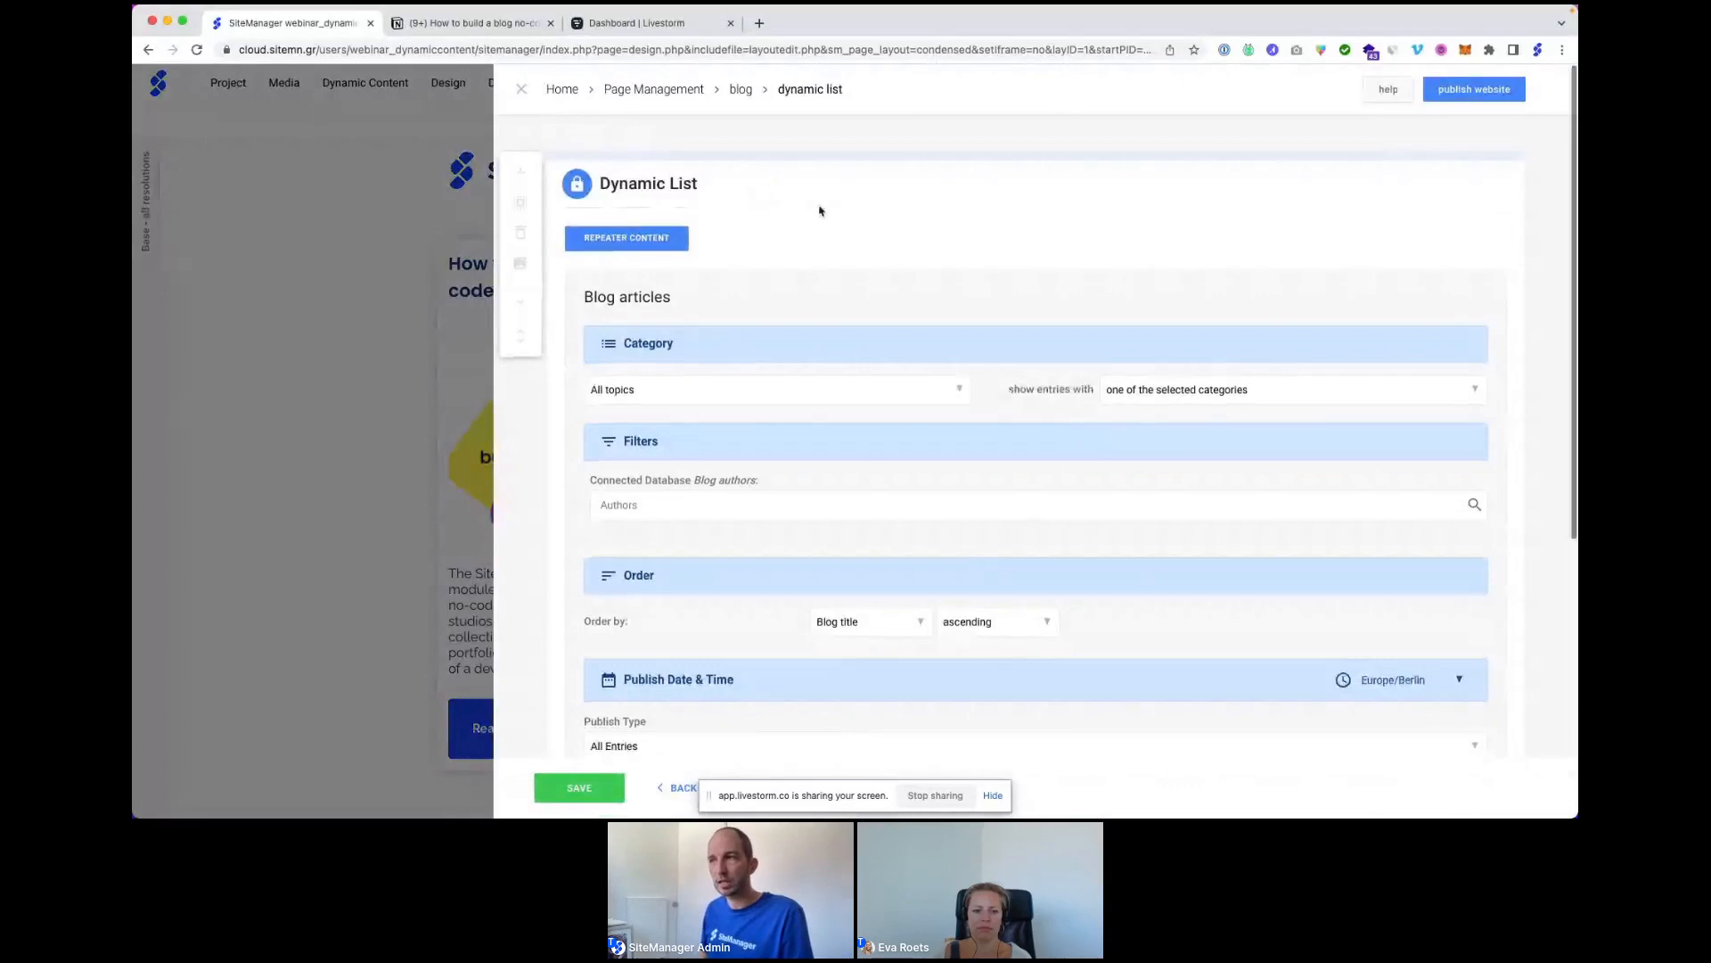
scroll(820, 210, down, 3)
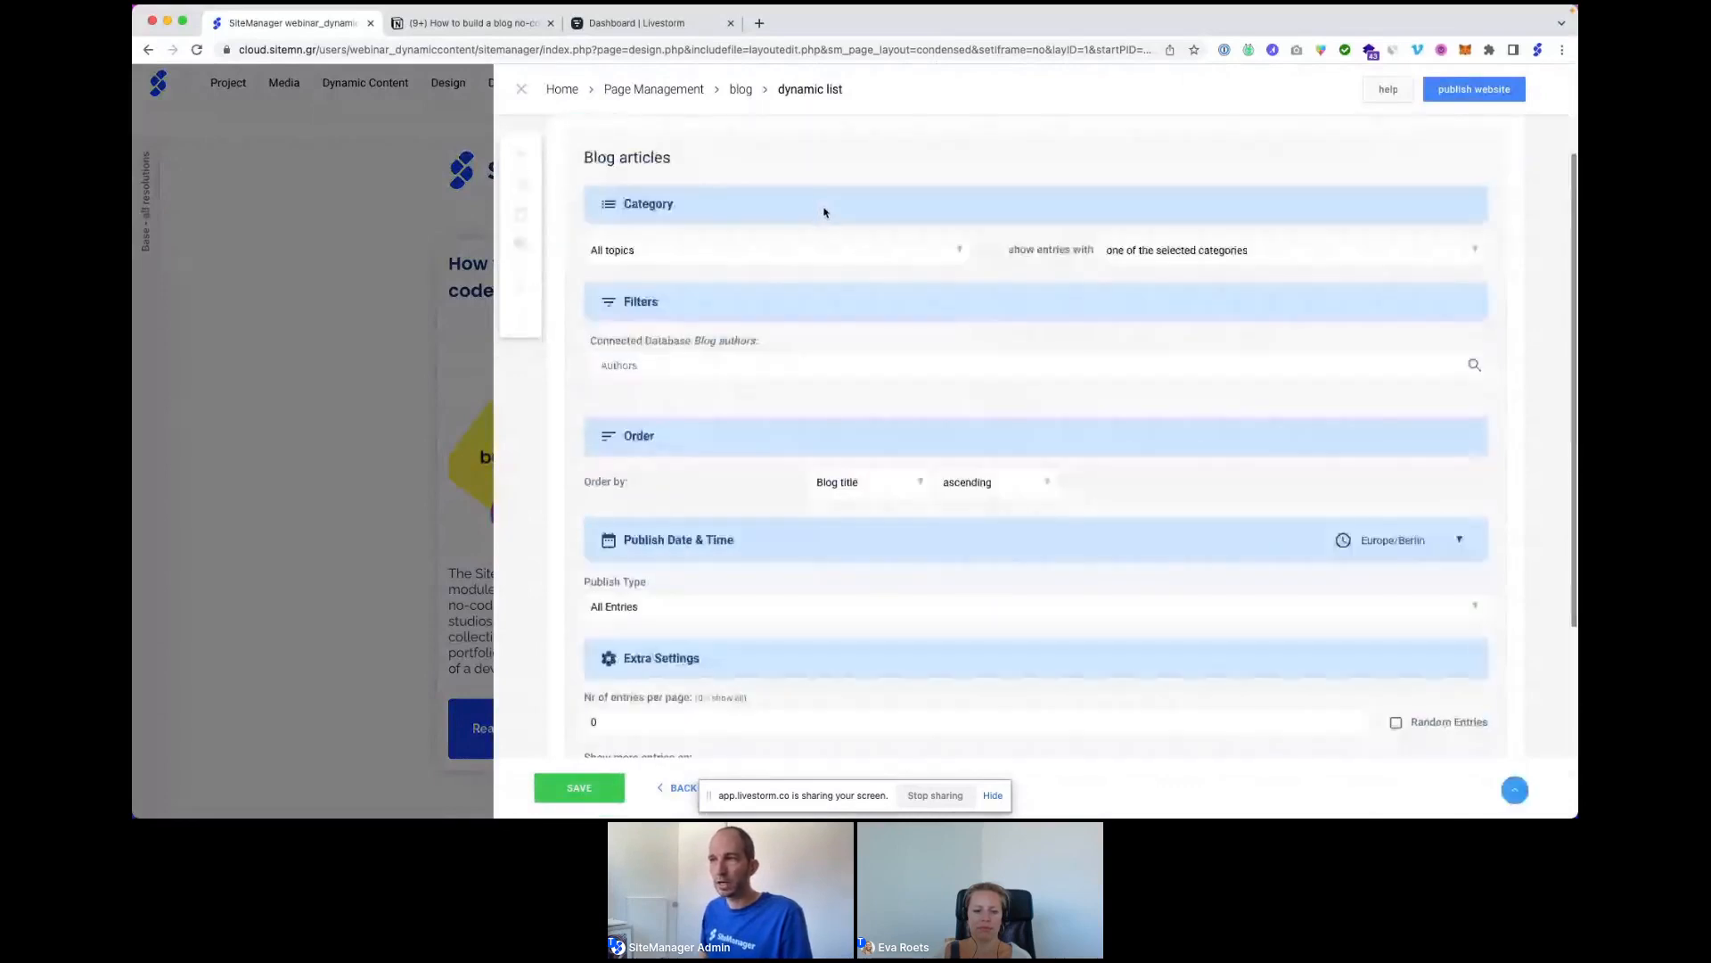
scroll(825, 212, down, 1)
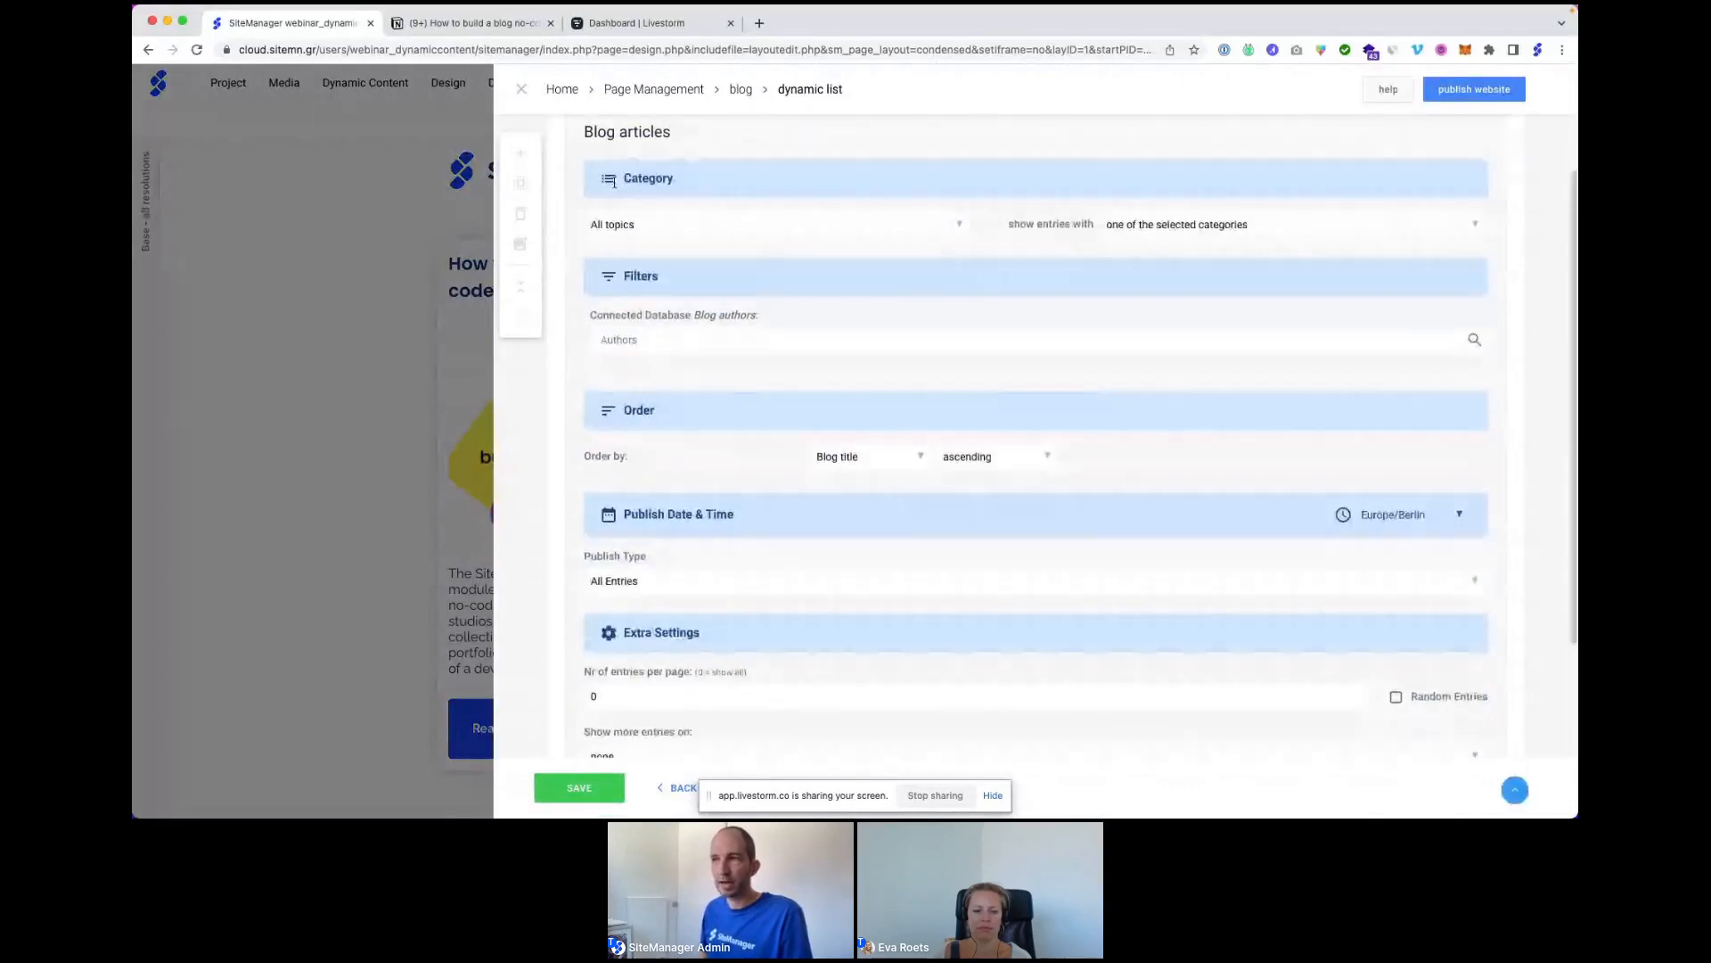
click(653, 231)
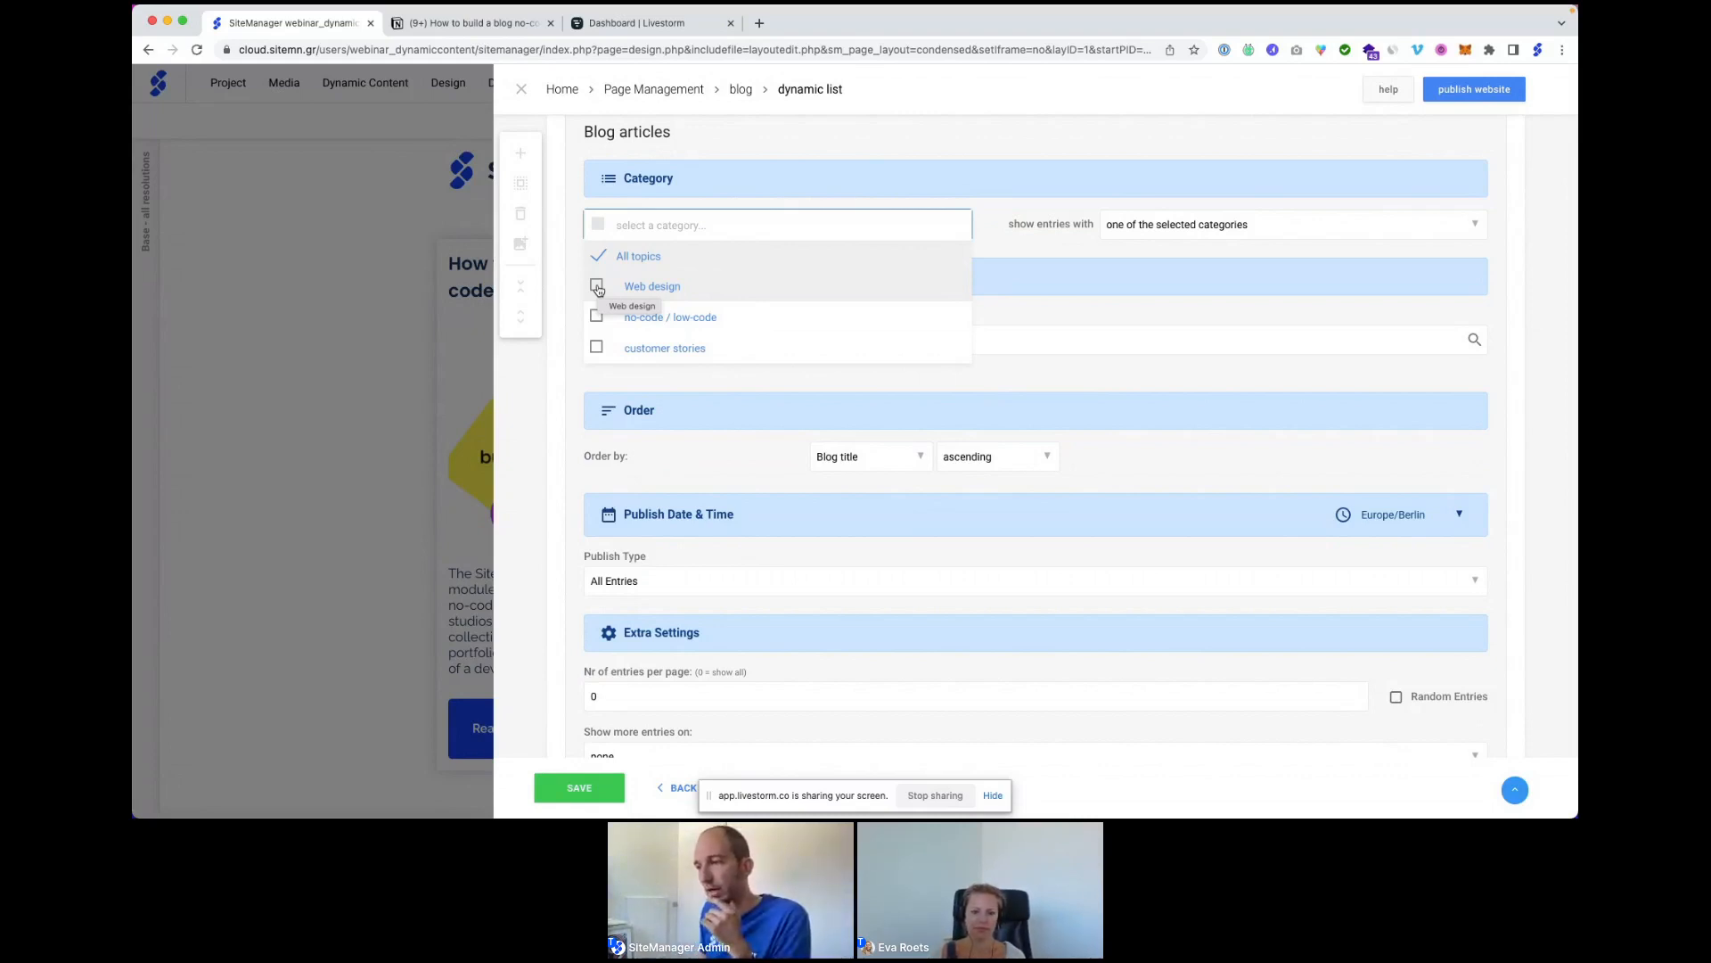
Close the list settings unchanged and add a new section above the article list.
click(521, 90)
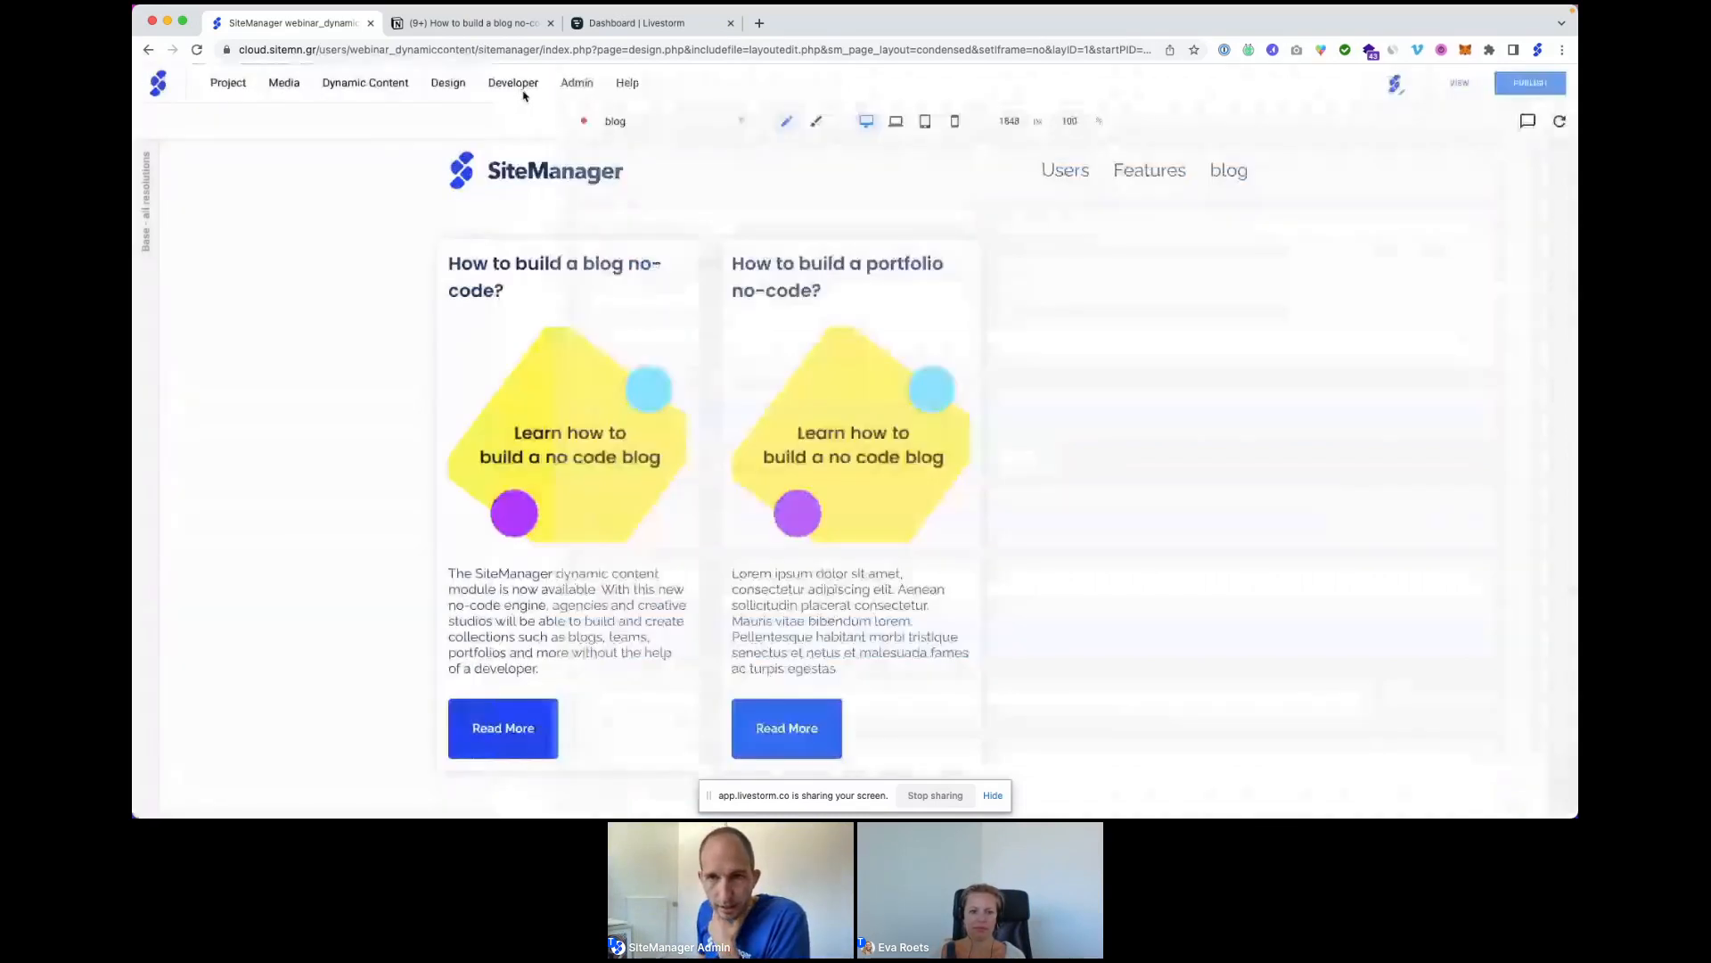
mouse_move(515, 90)
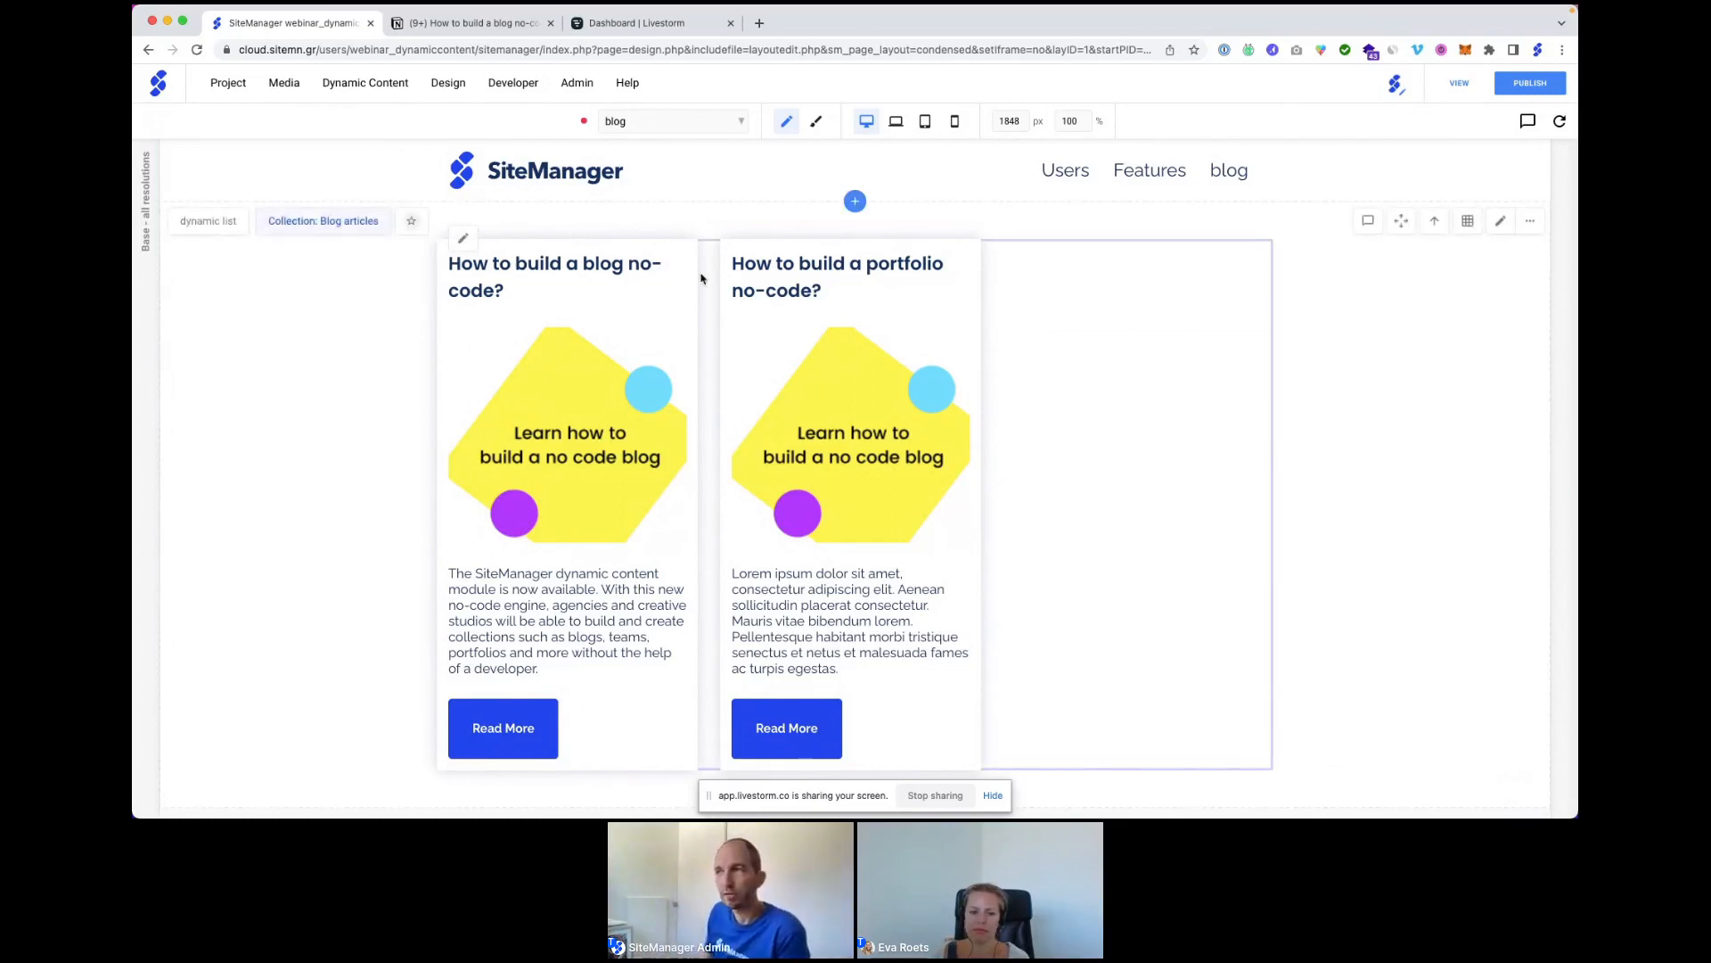
click(854, 201)
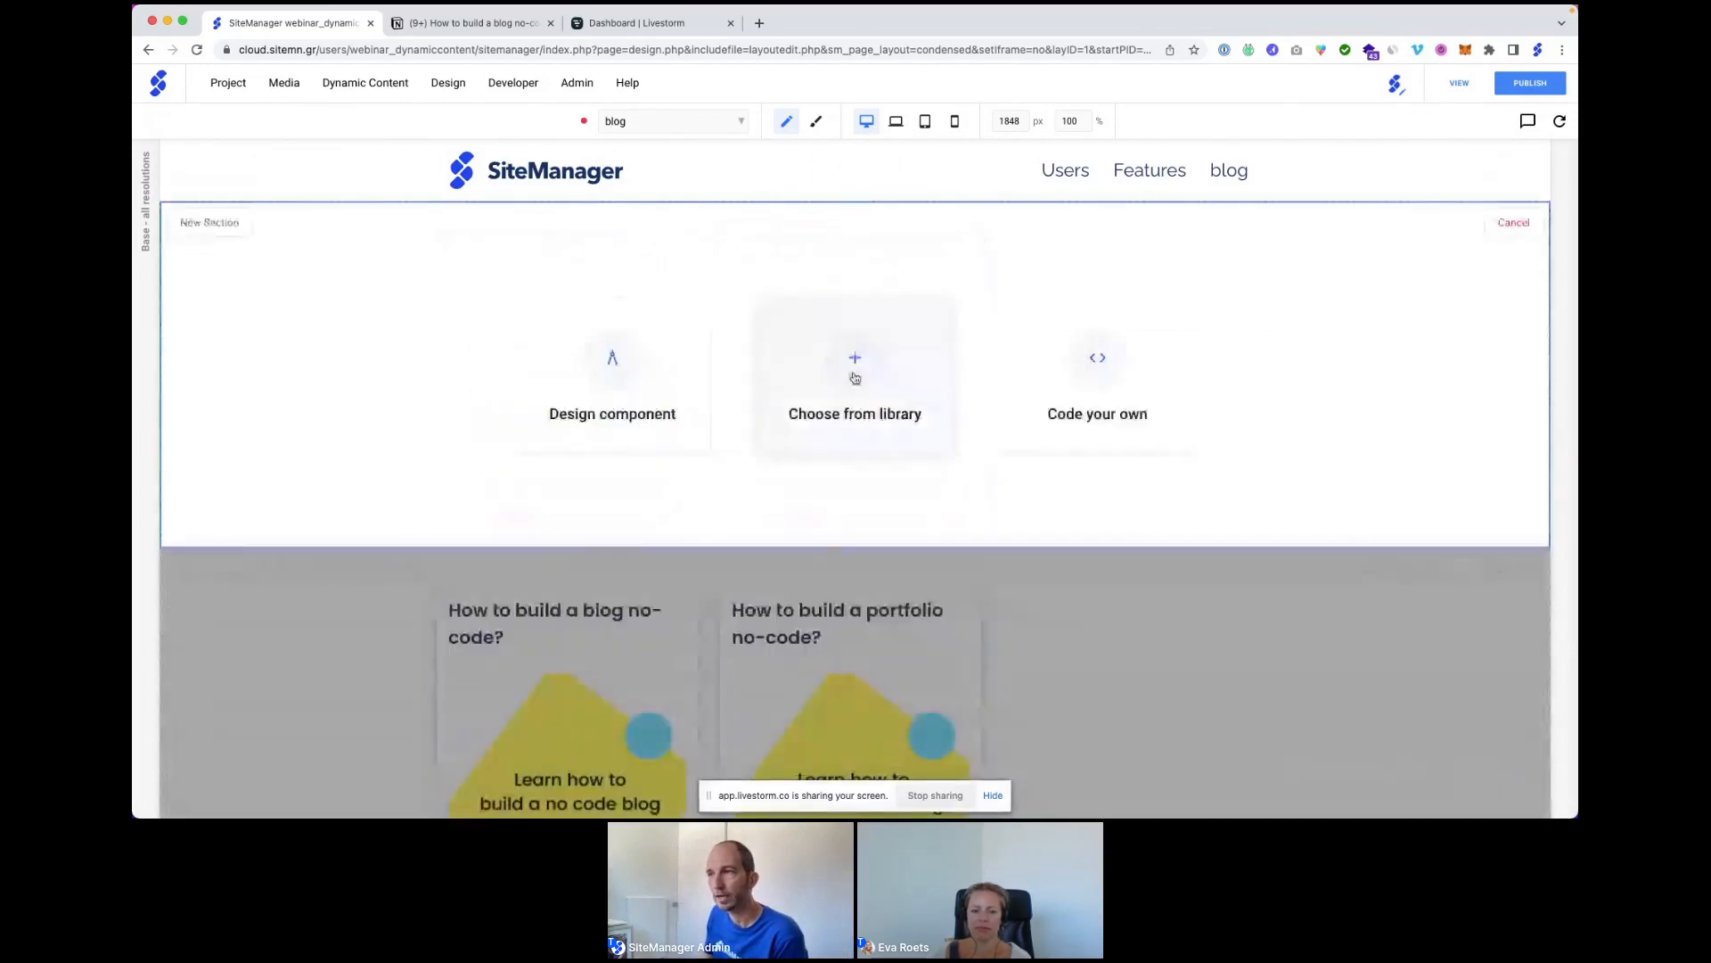
Choose from library to view installed components like hero, cta banner and dynamic list.
click(854, 375)
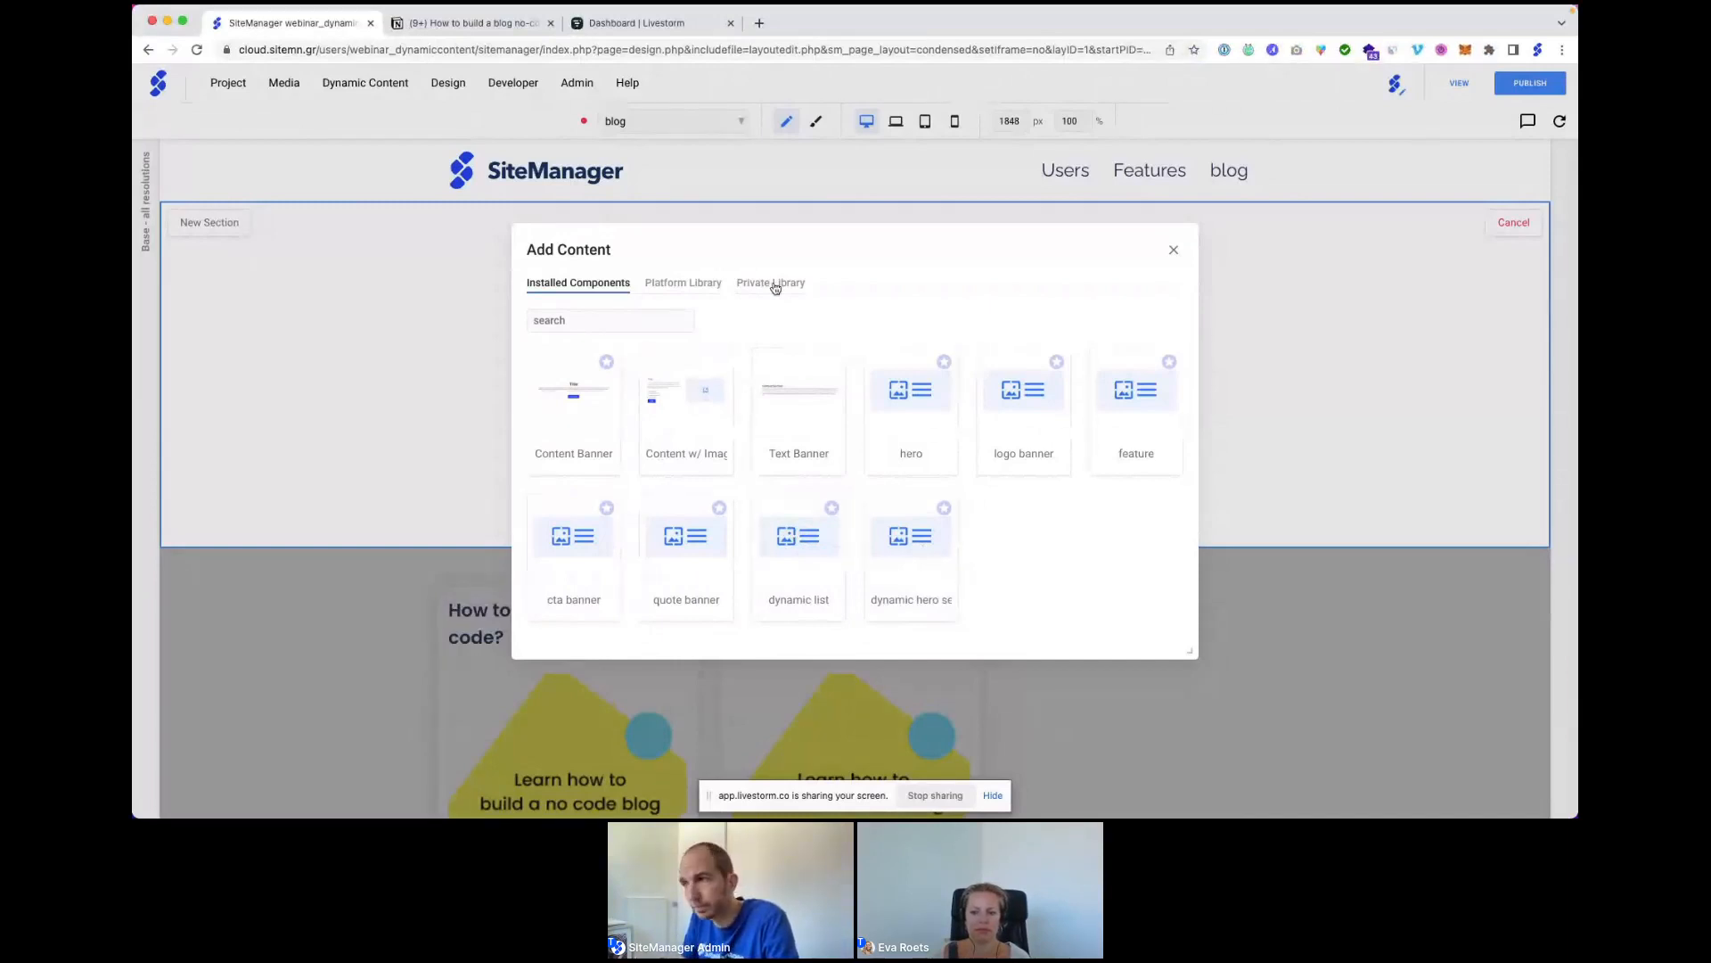
Close the Add Content library without adding a component, then switch to the Notion tab.
click(1174, 251)
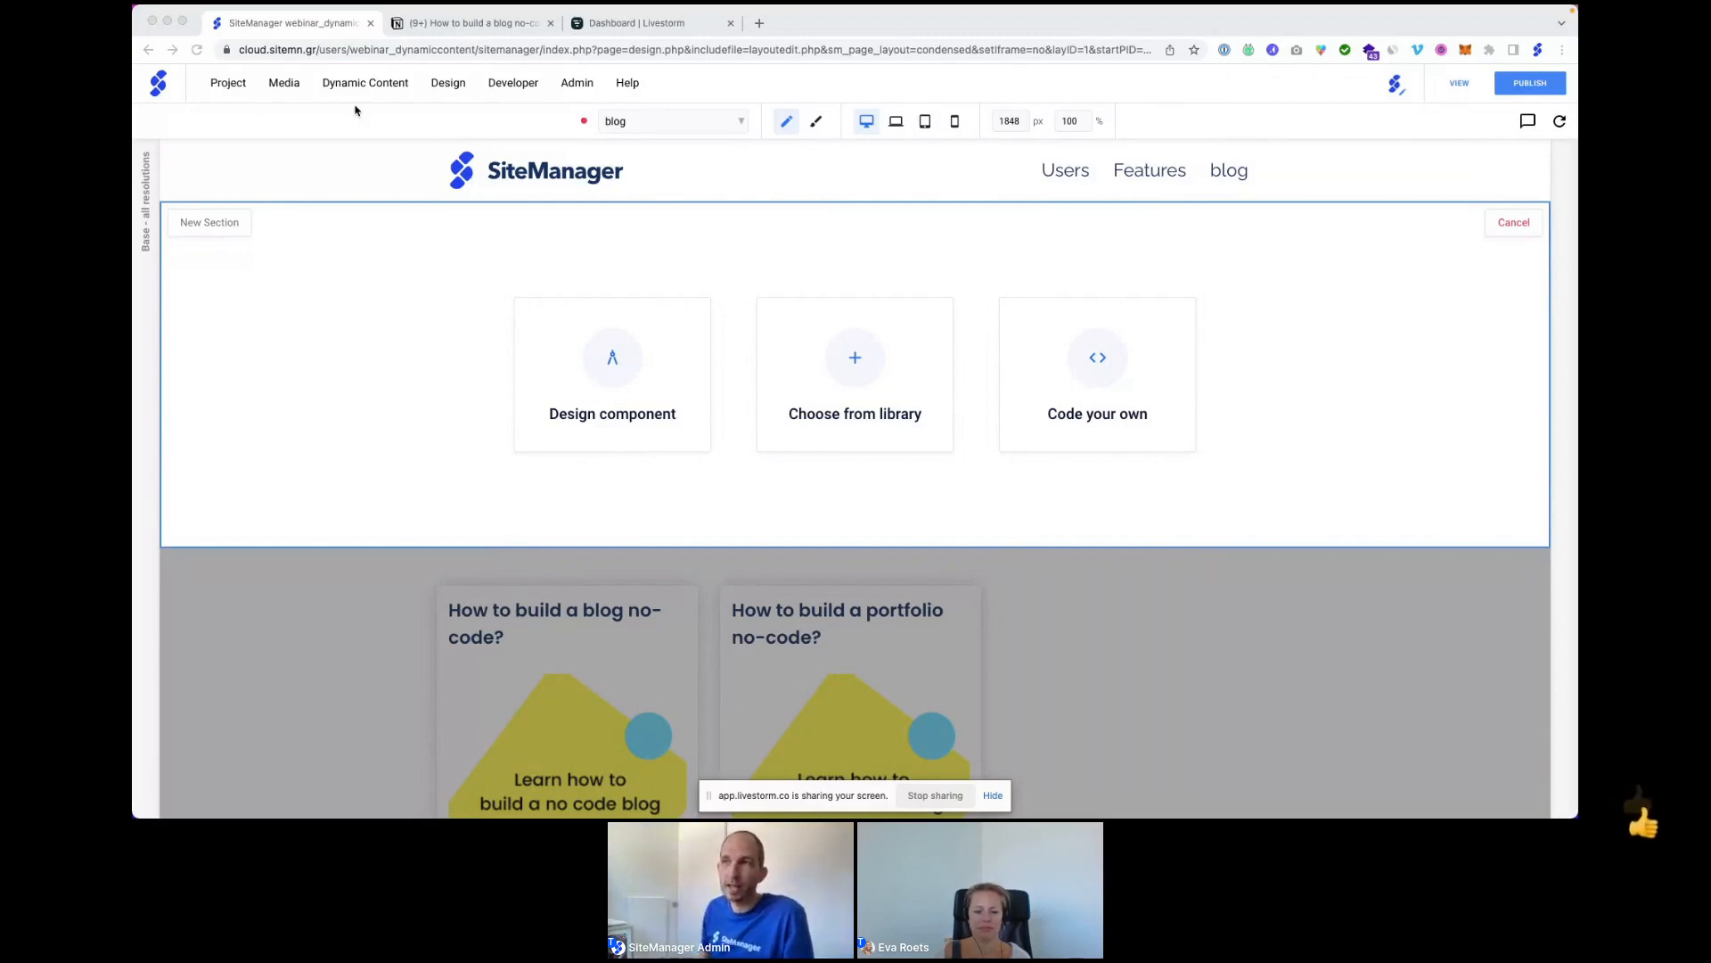
click(477, 32)
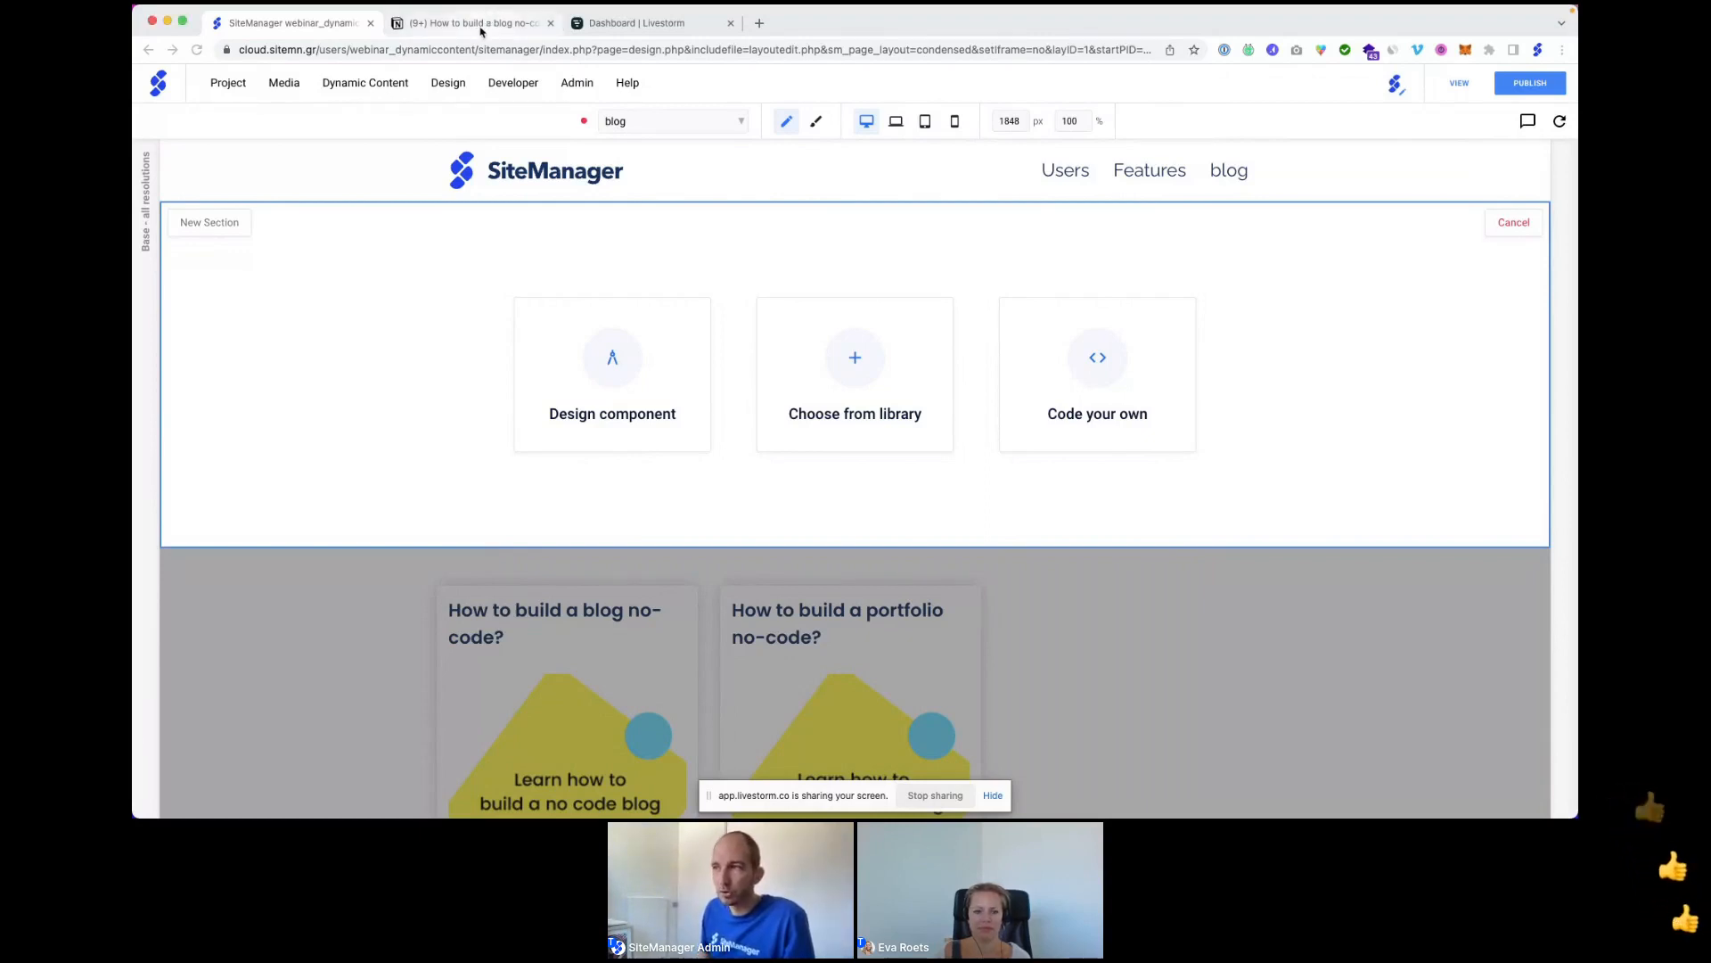
Read the top of the Notion 'How to build a blog no-code?' article, then return to SiteManager.
click(479, 32)
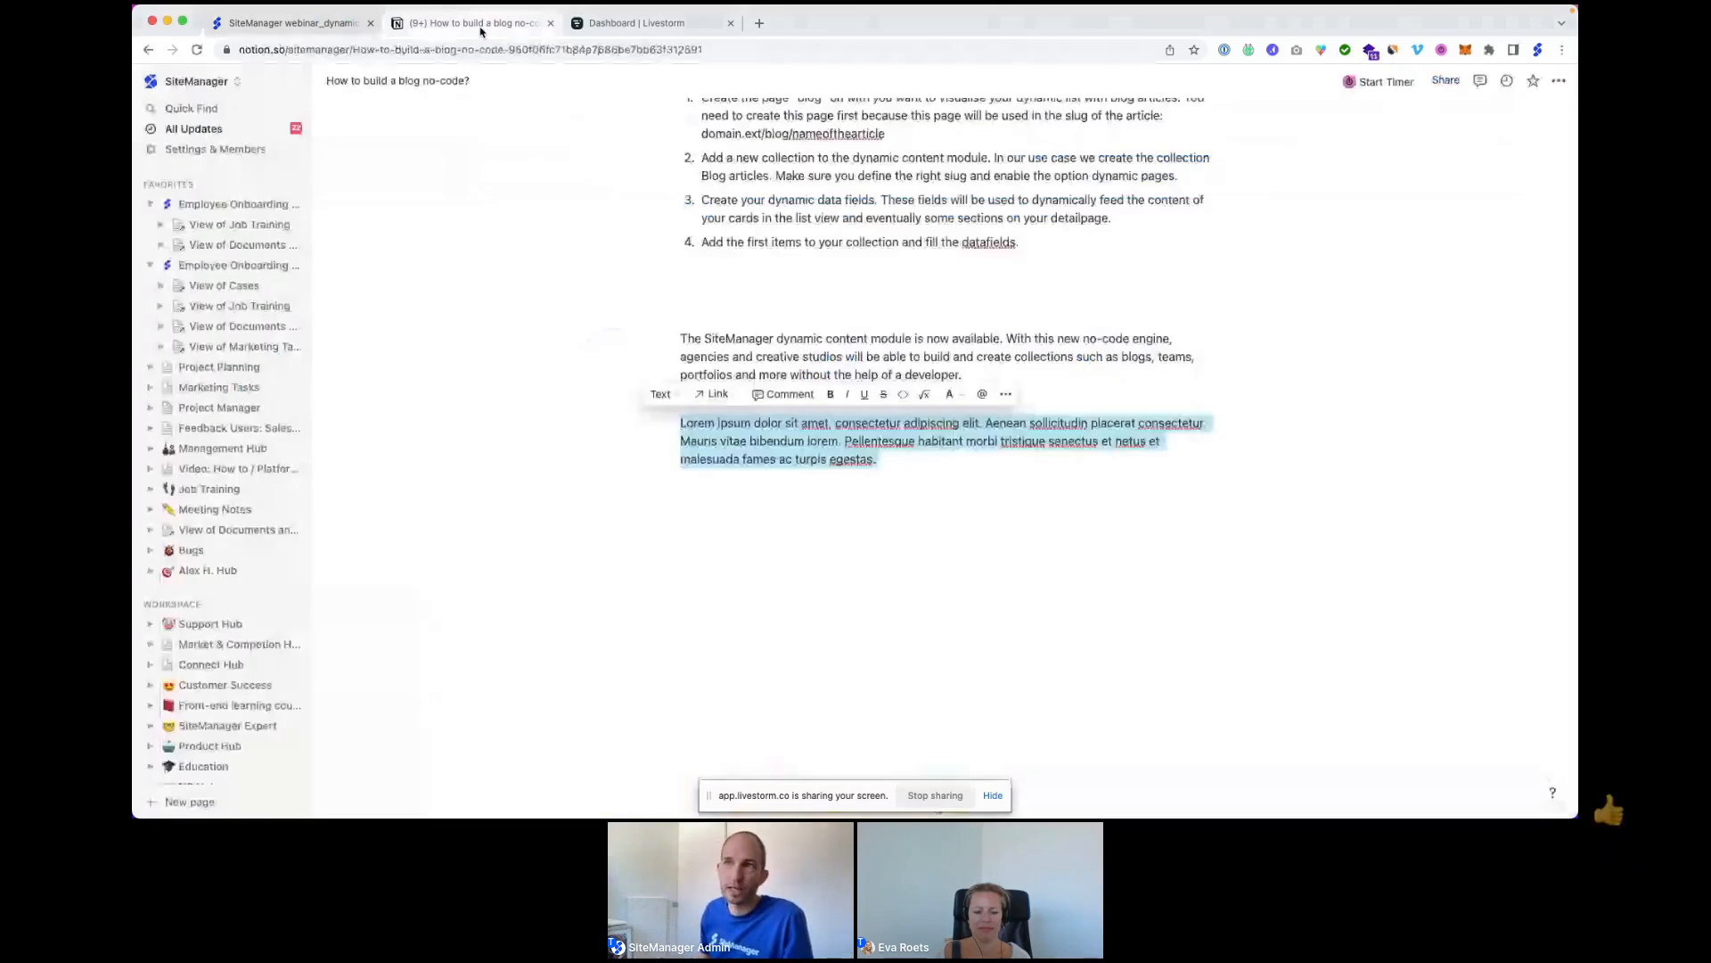
scroll(782, 217, up, 10)
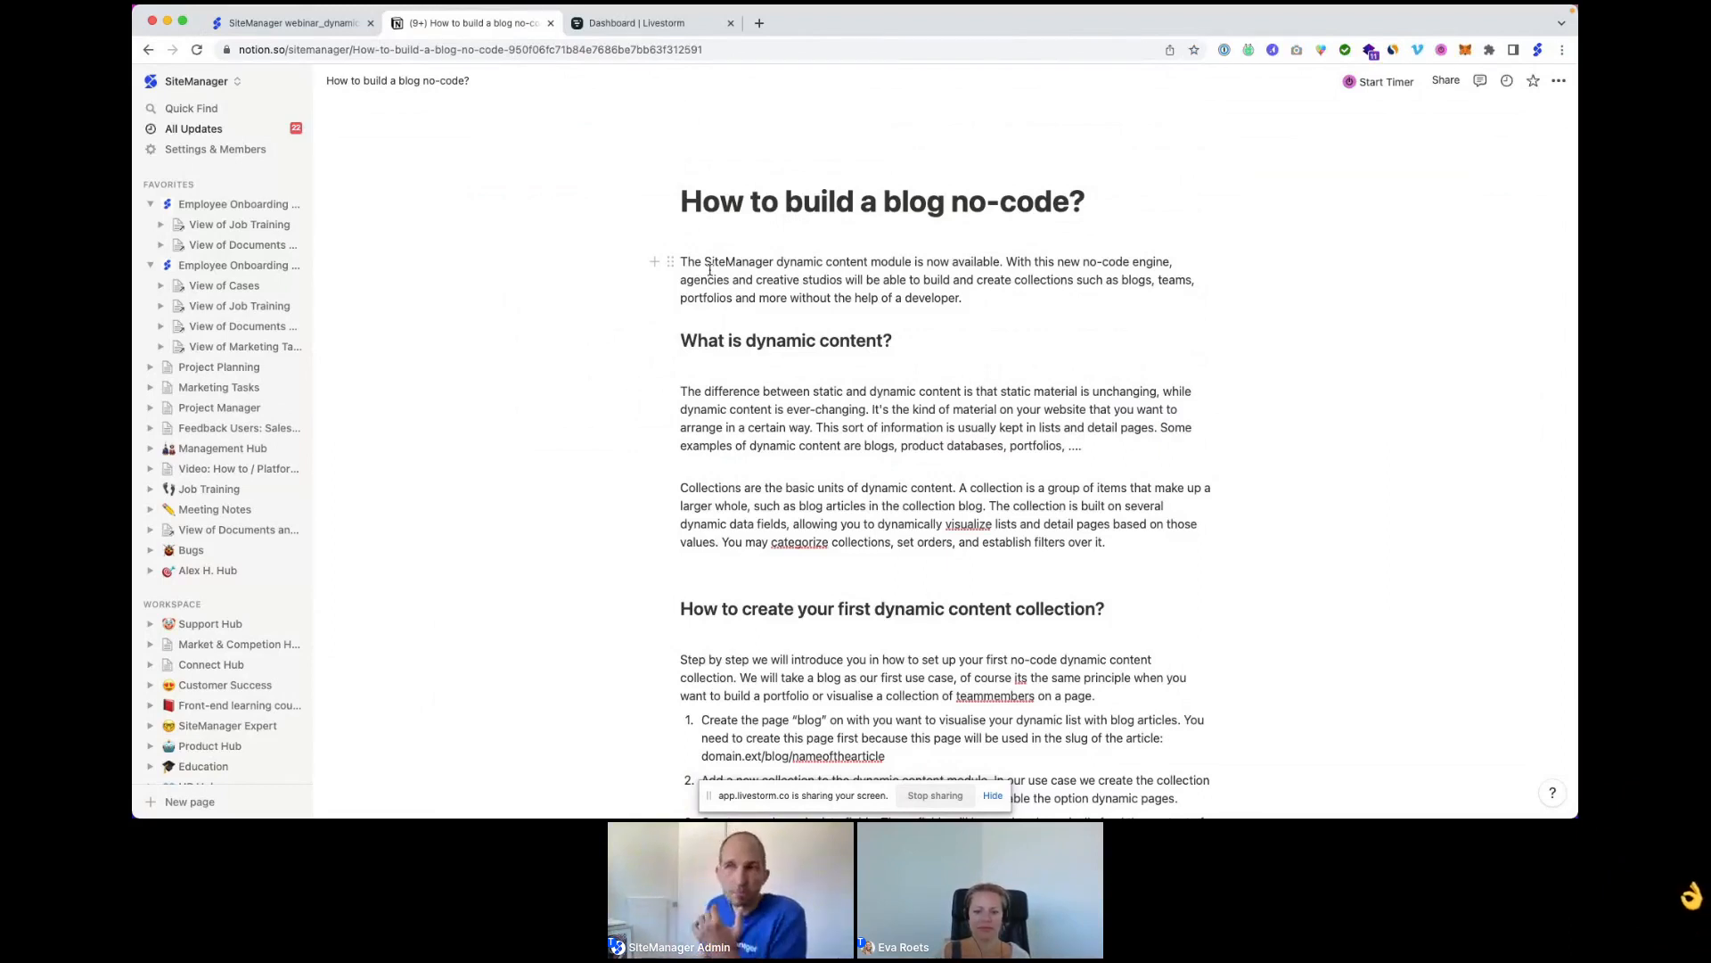
click(295, 22)
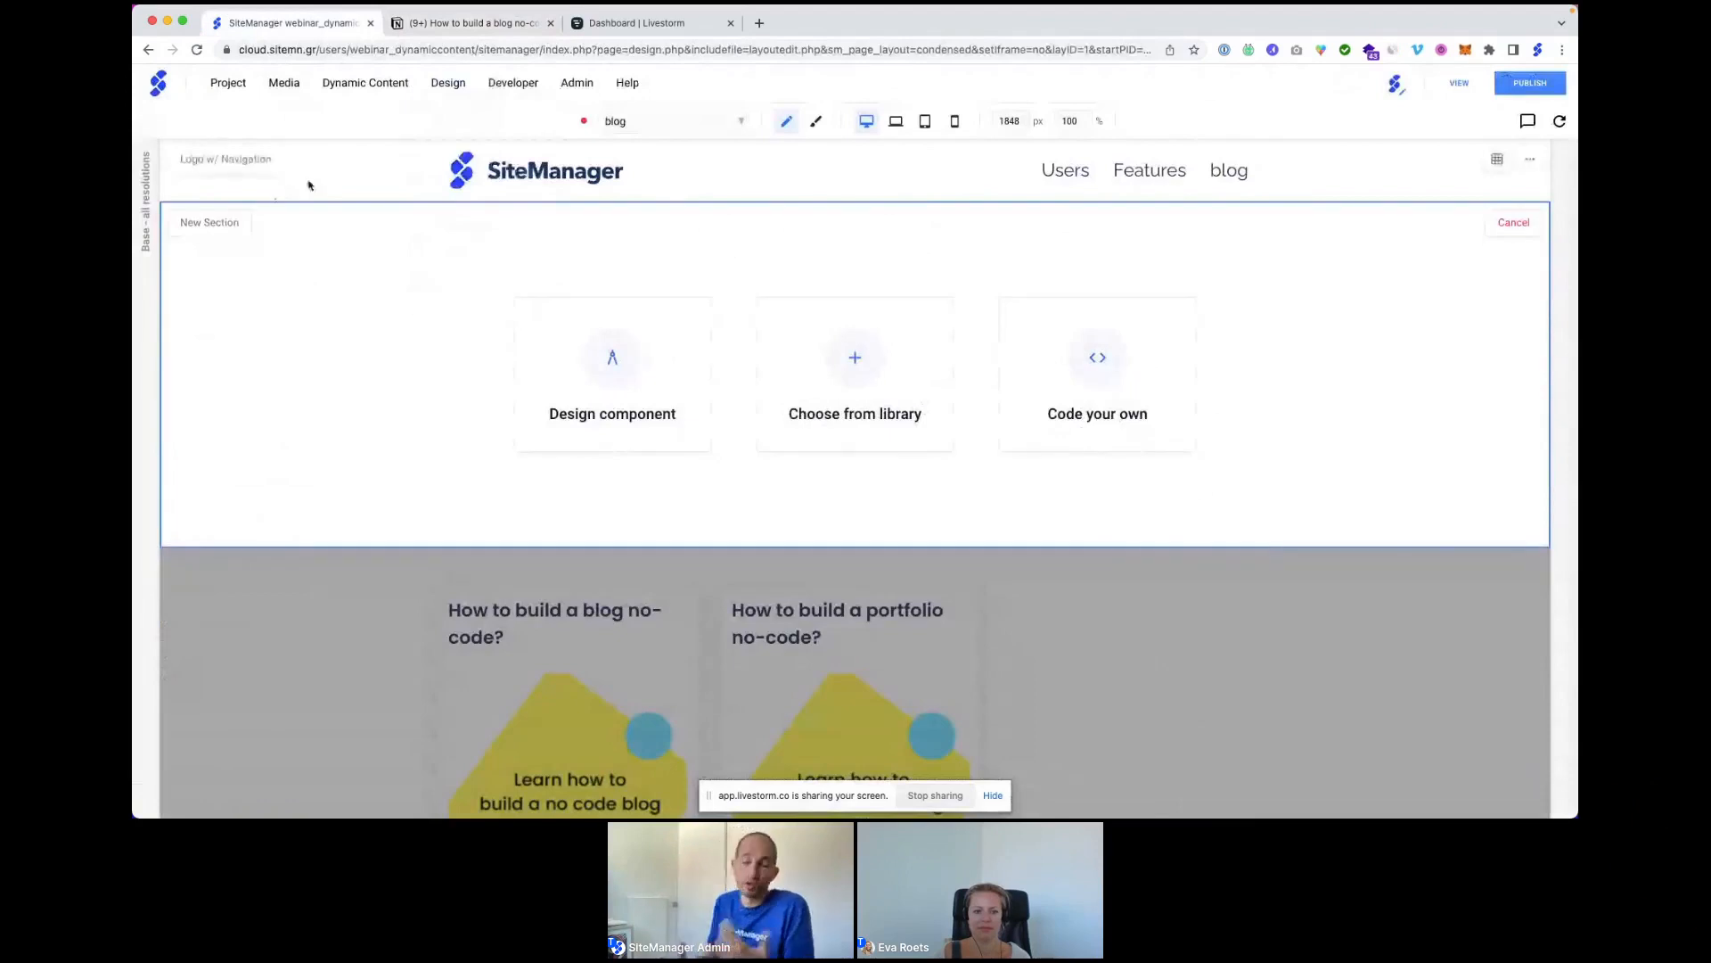